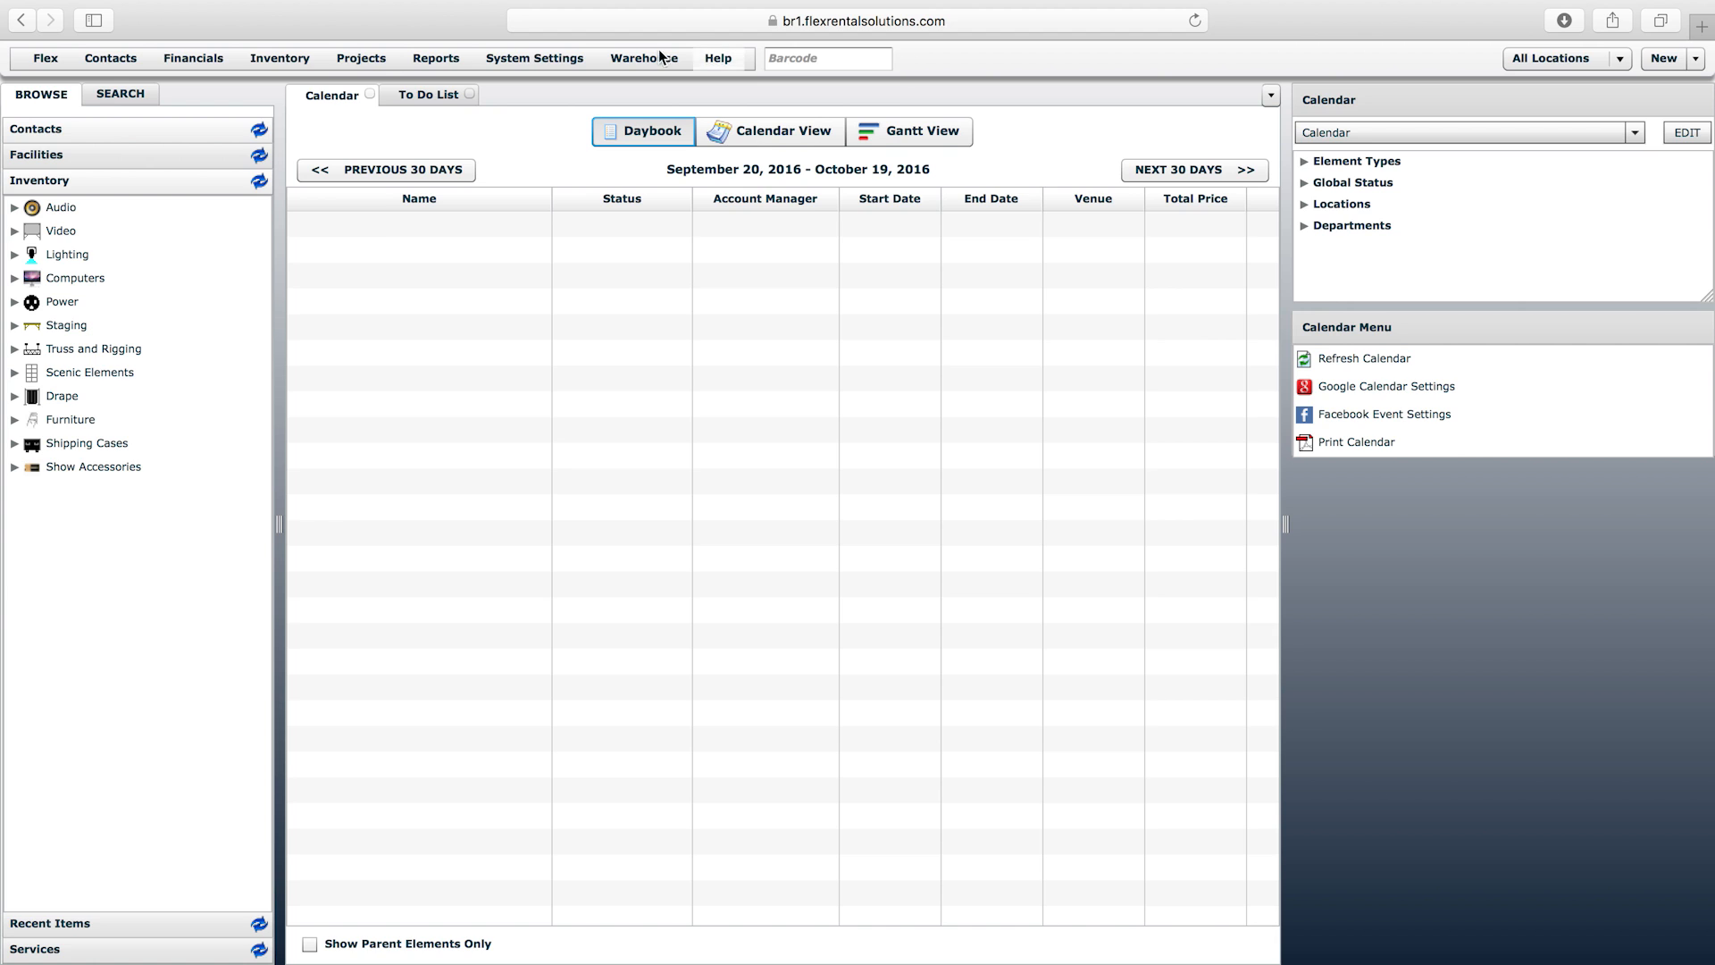
# - Show the August 21 – September 19, 2016 calendar and open the All-Hands Meeting quote 16-0017
pyautogui.click(369, 58)
pyautogui.click(380, 170)
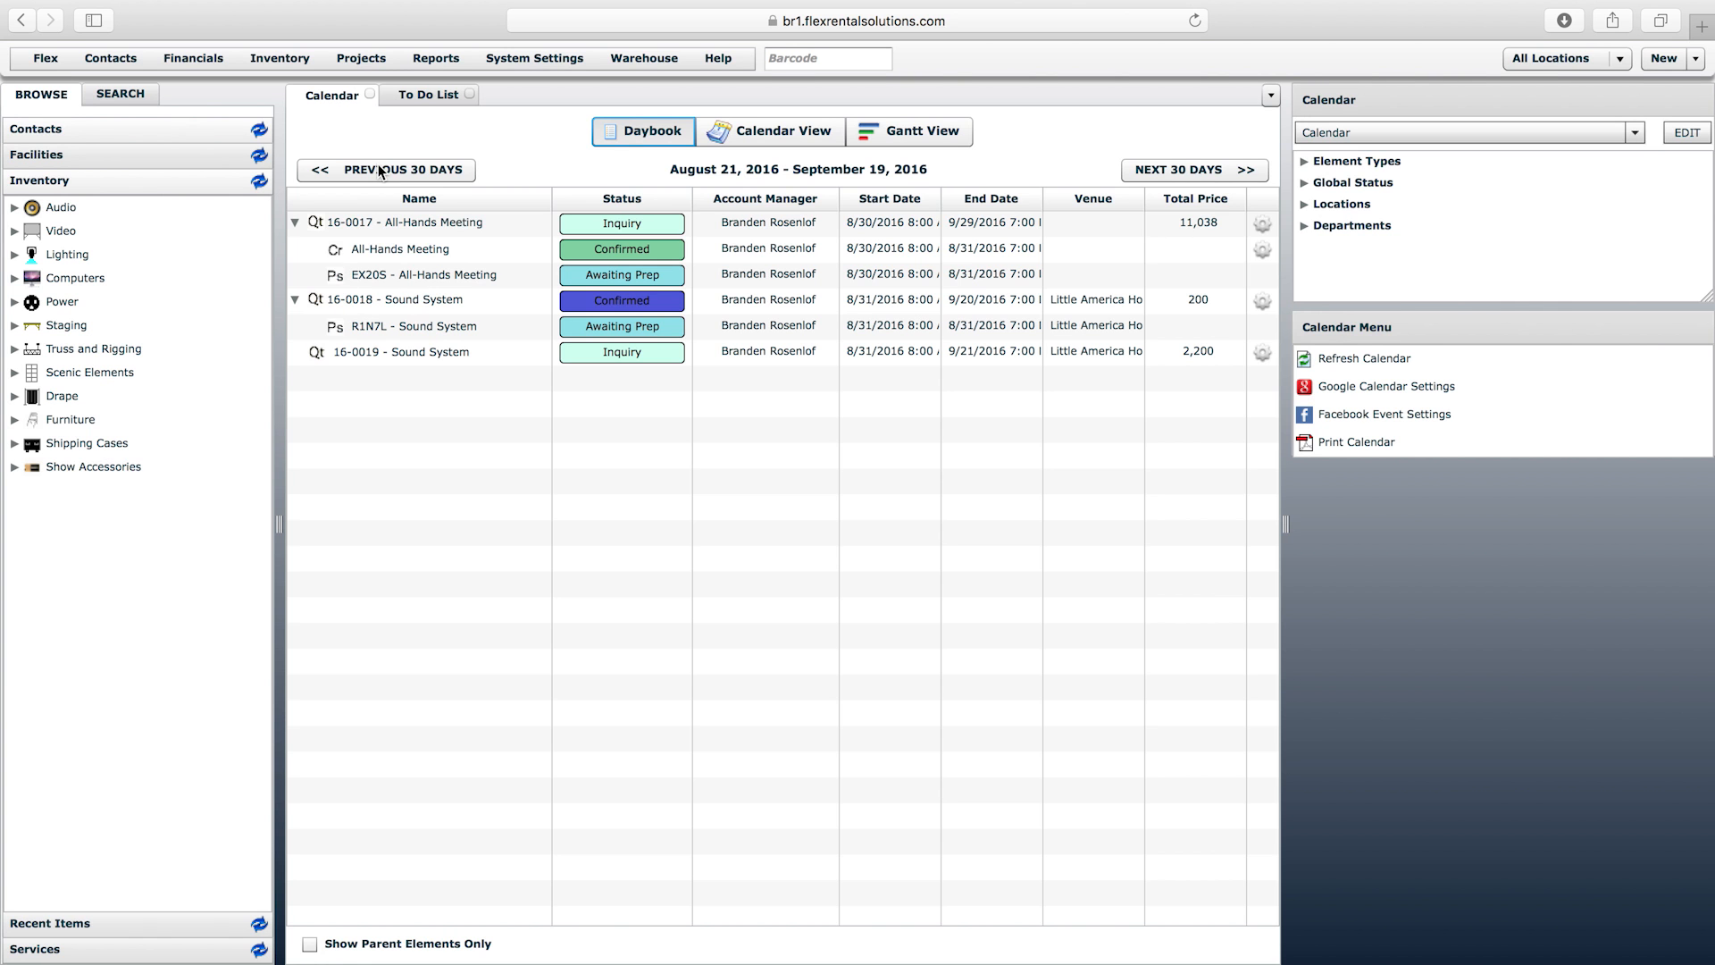
pyautogui.doubleClick(436, 224)
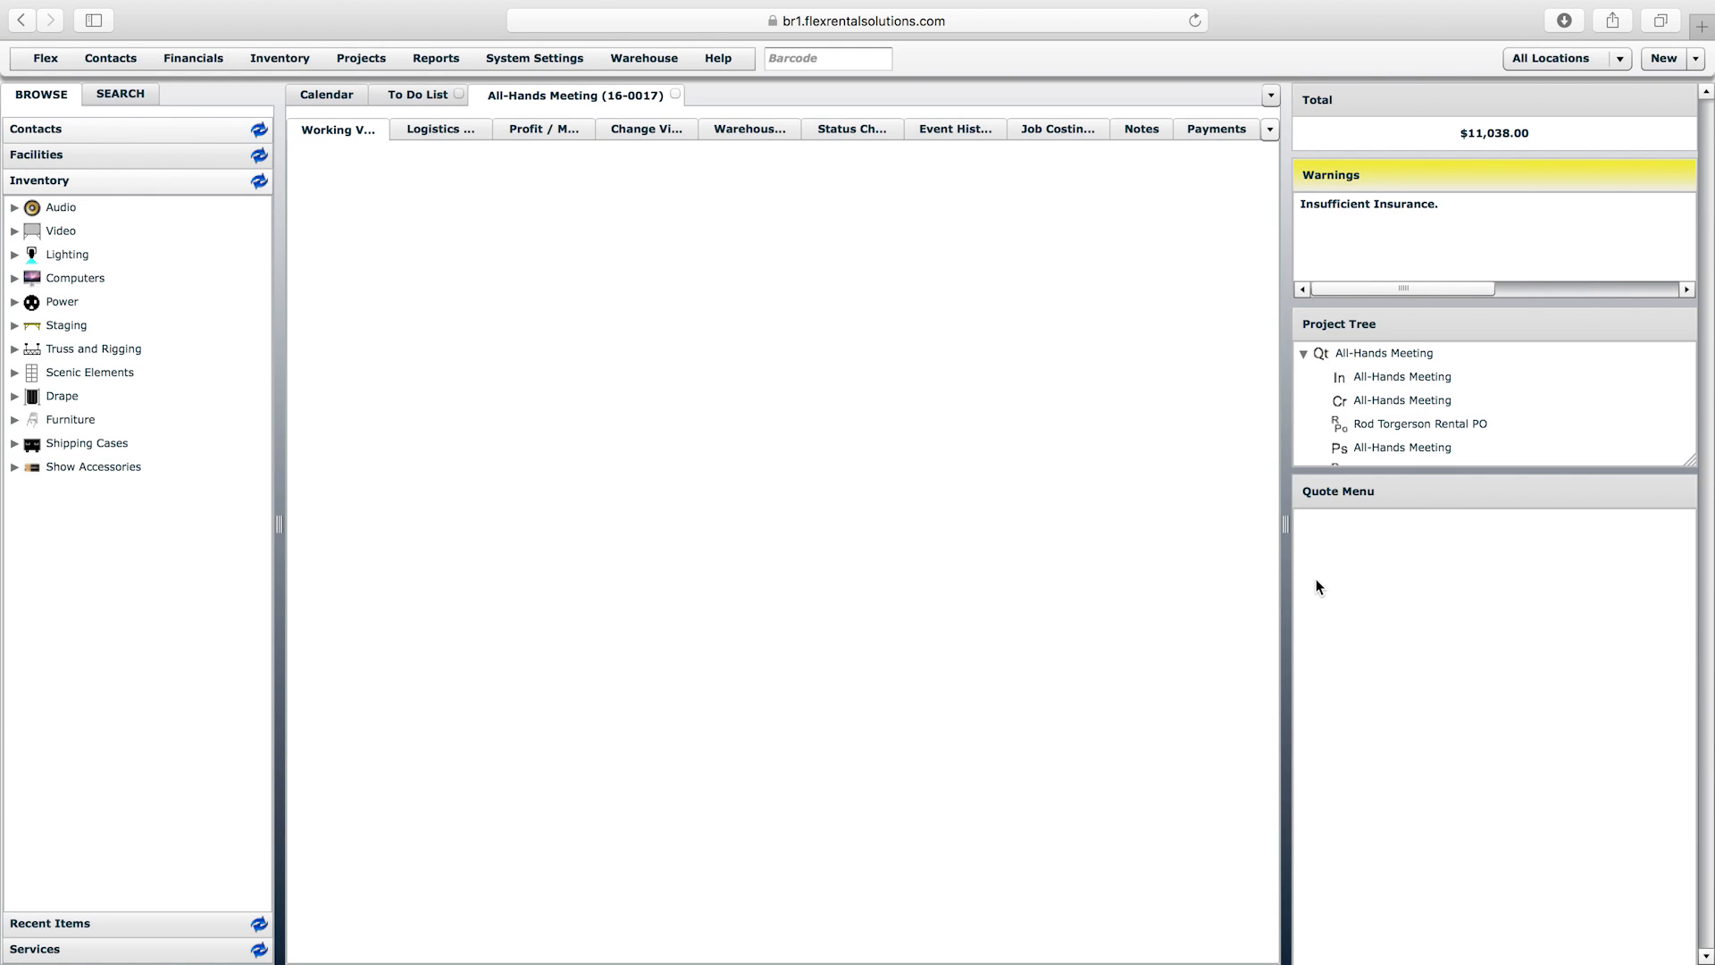
# - Scroll the Quote Menu down to Workflow actions like Confirm Quote and Set to Tentative
pyautogui.moveTo(1707, 474); pyautogui.dragTo(1706, 903)
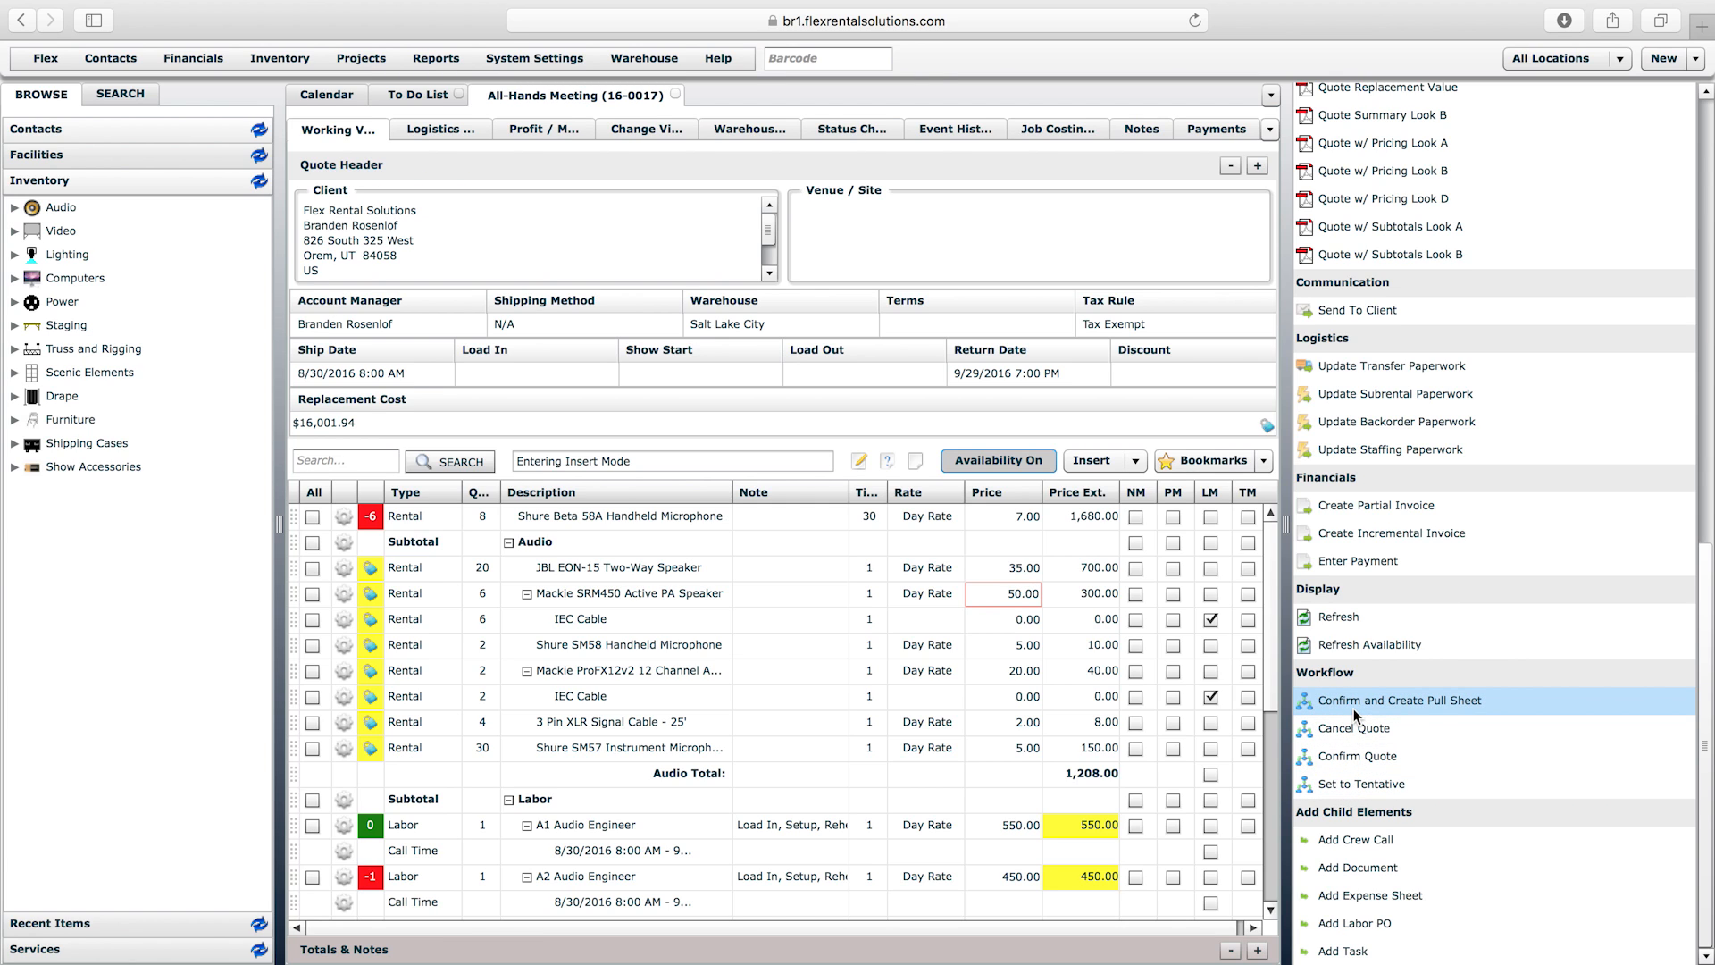
# - Run Confirm Quote on 16-0017, accept the Workflow Confirmation, and scroll back to Workflow
pyautogui.click(1360, 757)
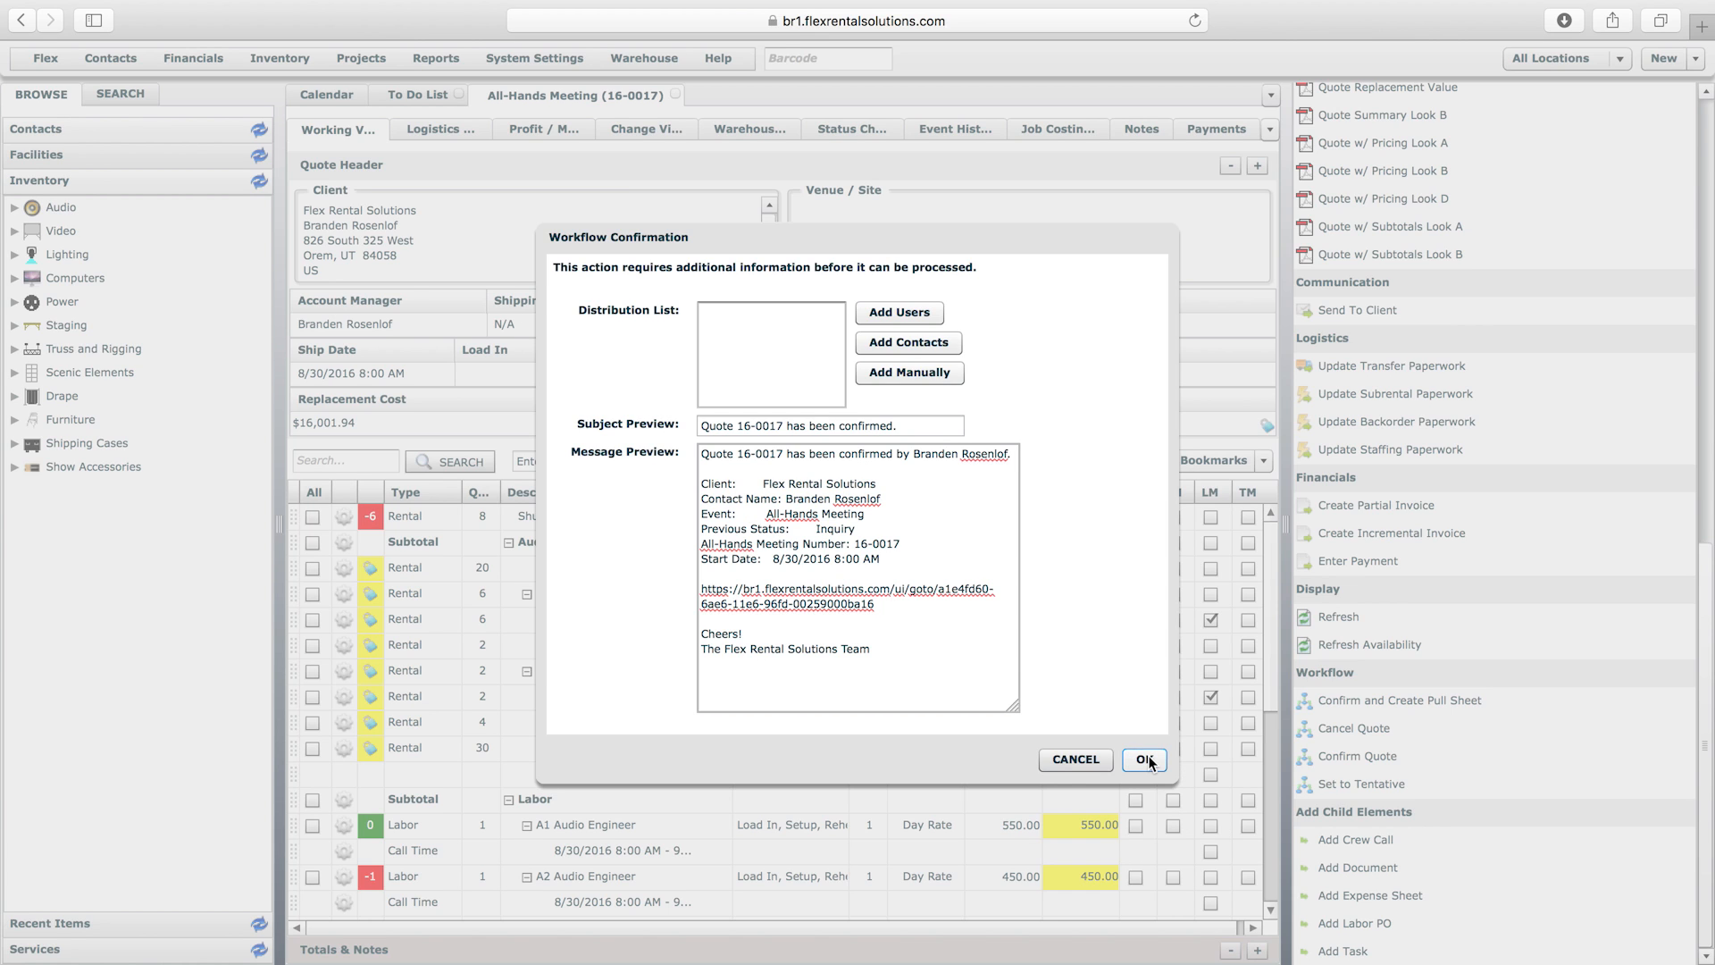
pyautogui.click(855, 463)
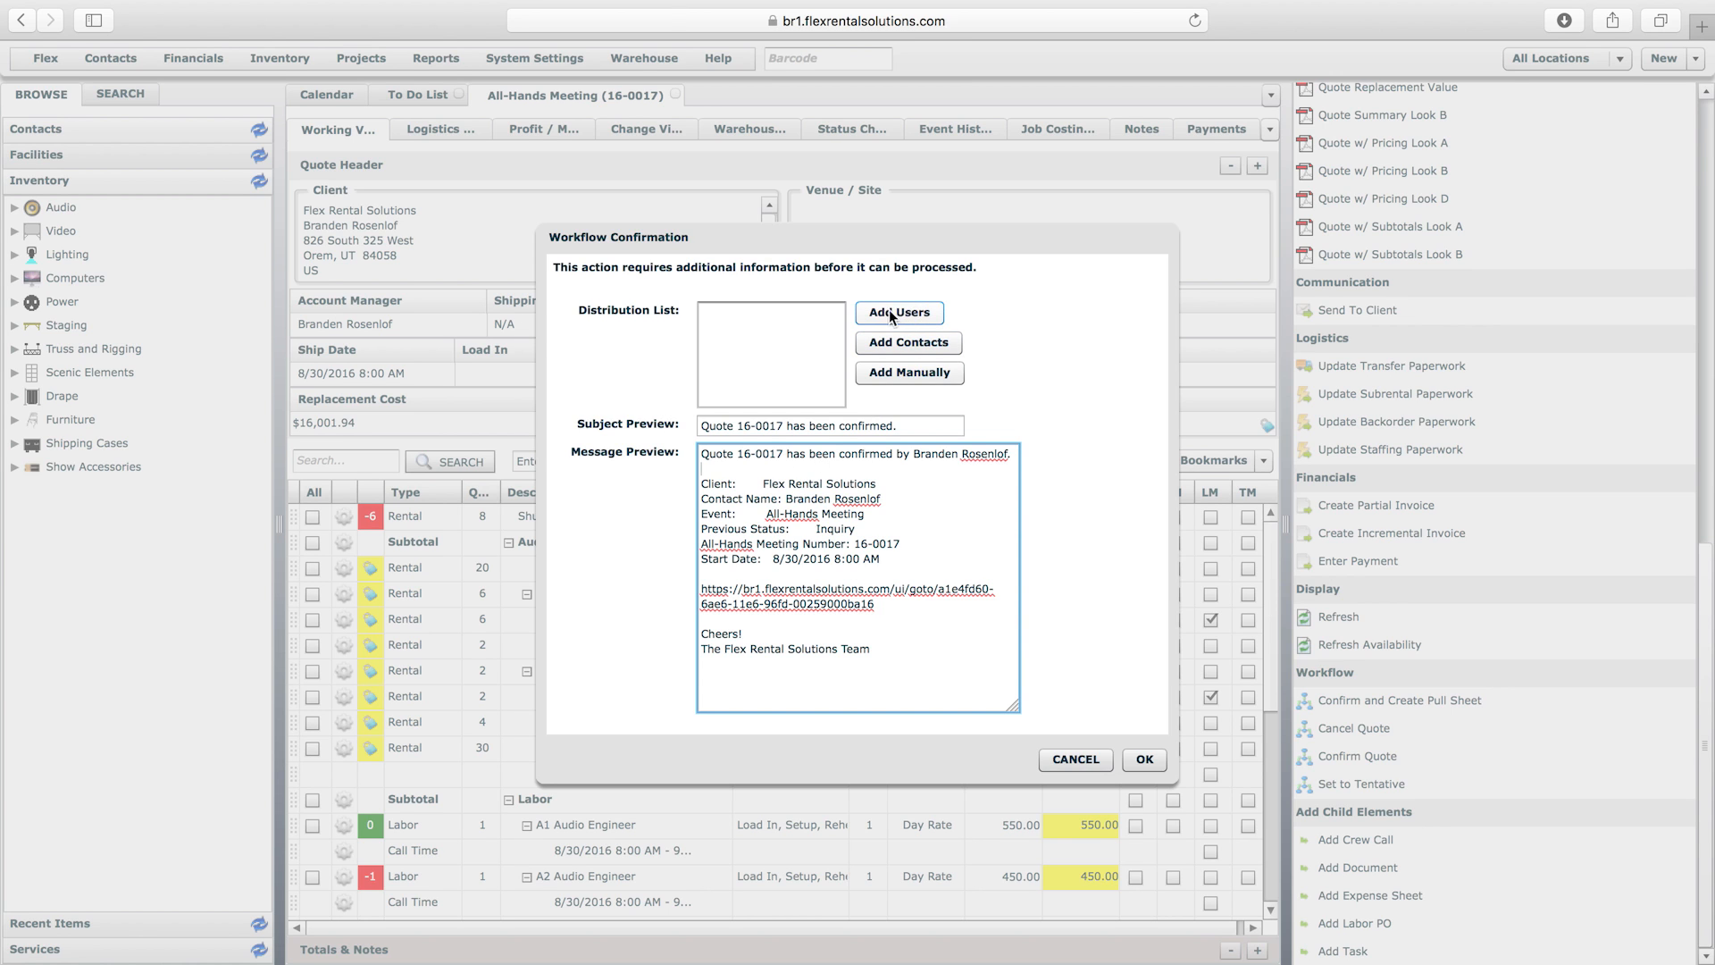
pyautogui.click(1140, 758)
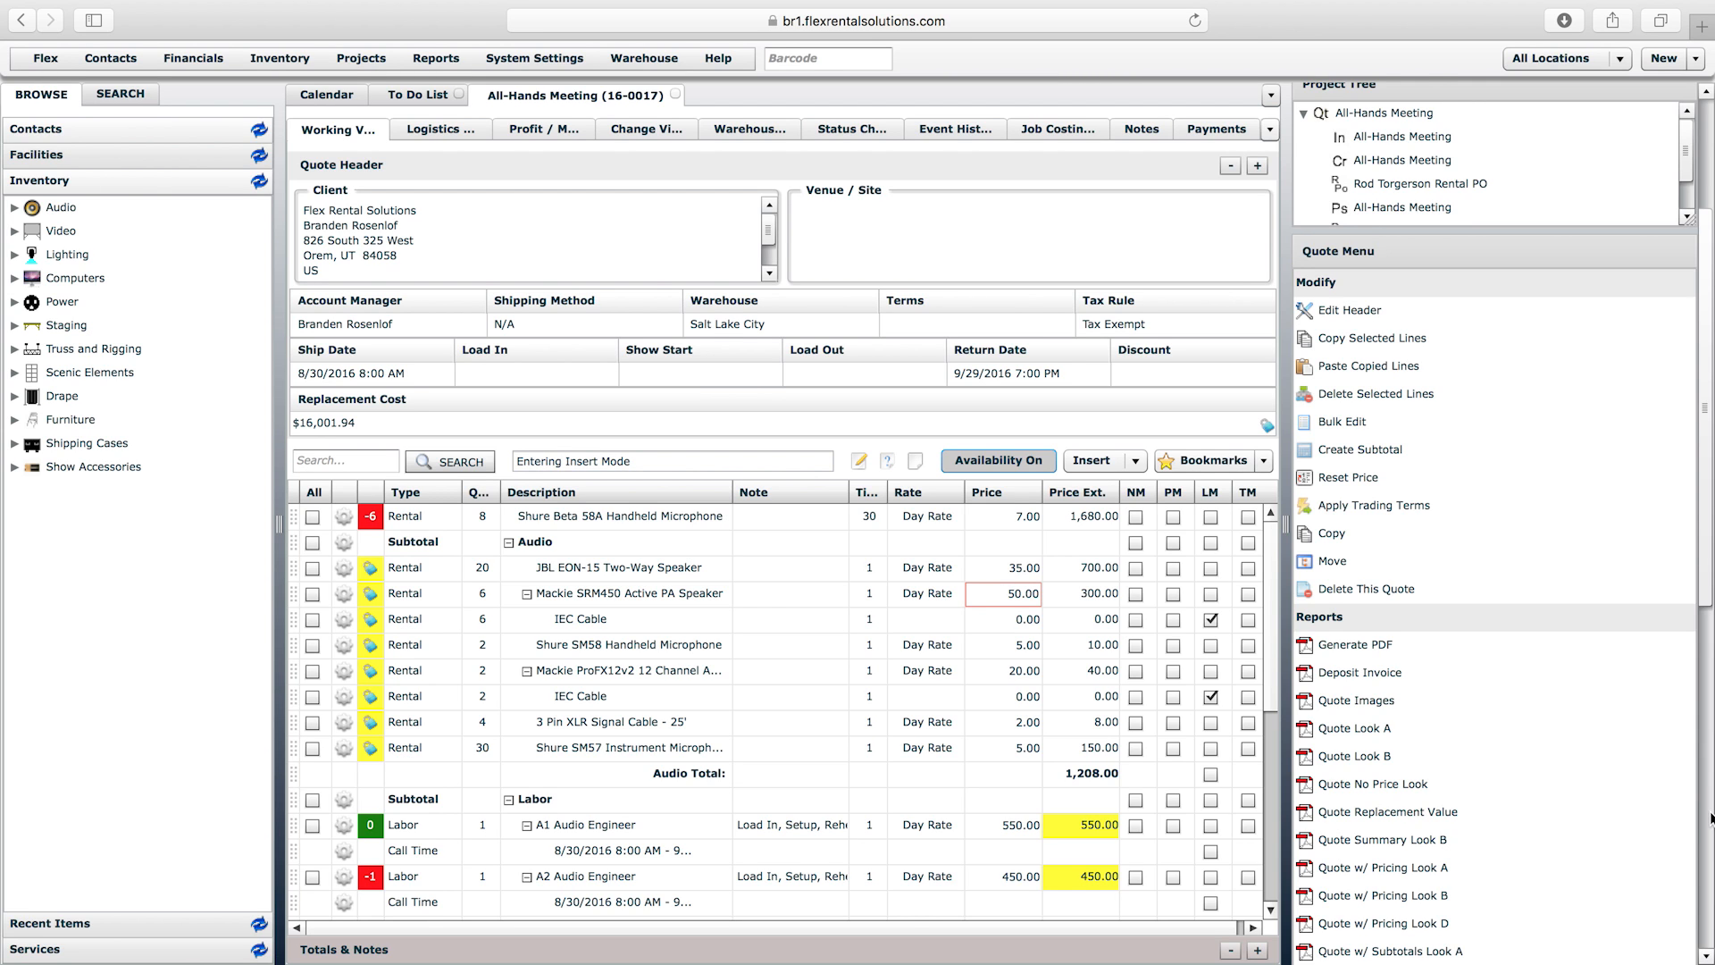
pyautogui.scroll(-10, 1711, 818)
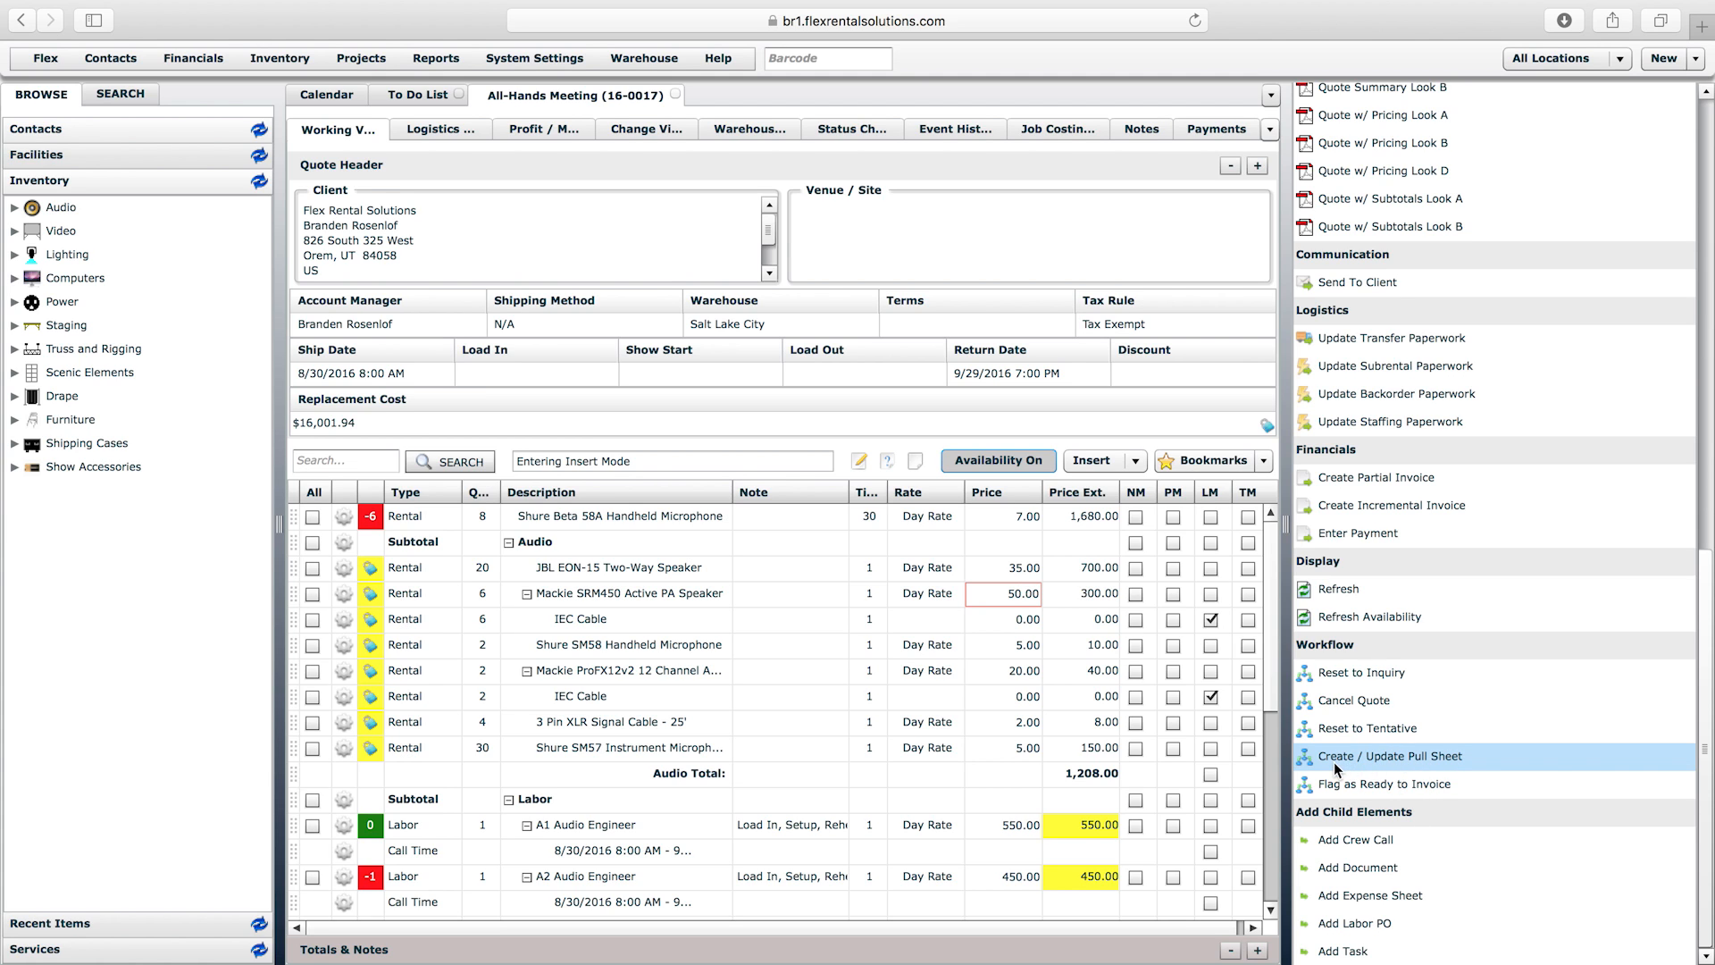
# - Run Create / Update Pull Sheet and accept it, producing pull sheet EX20S
pyautogui.click(1419, 764)
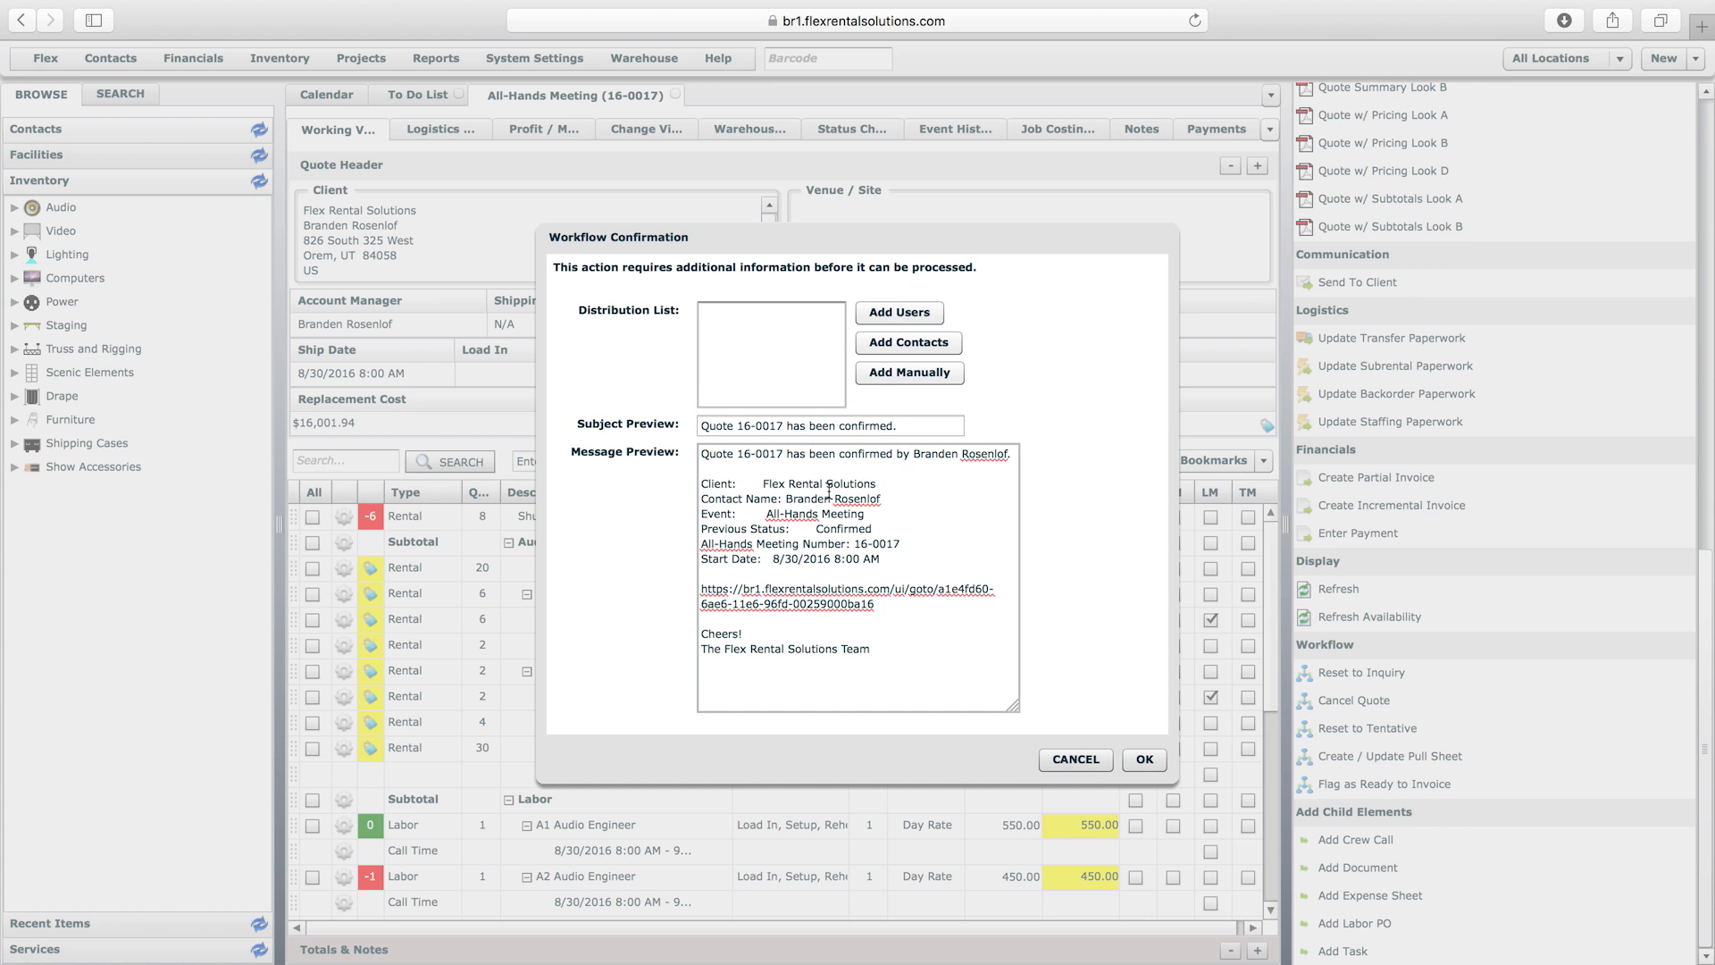
pyautogui.click(1144, 759)
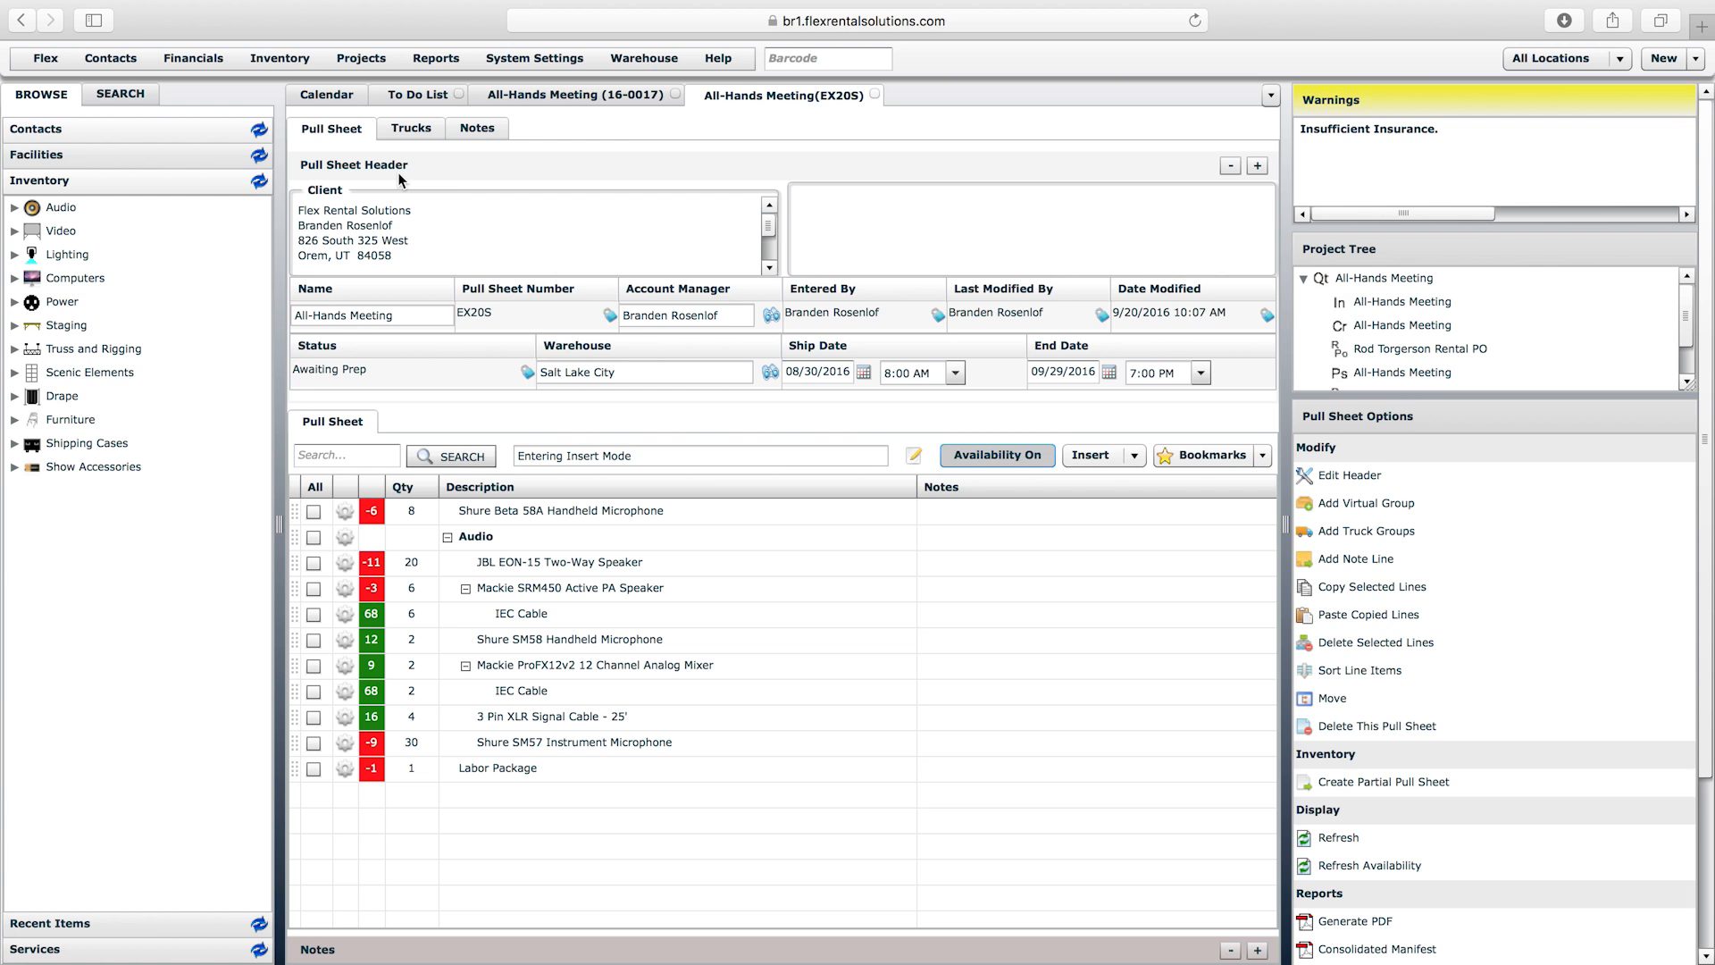
# - Close the EX20S pull sheet and 16-0017 quote tabs and return to the calendar
pyautogui.click(876, 93)
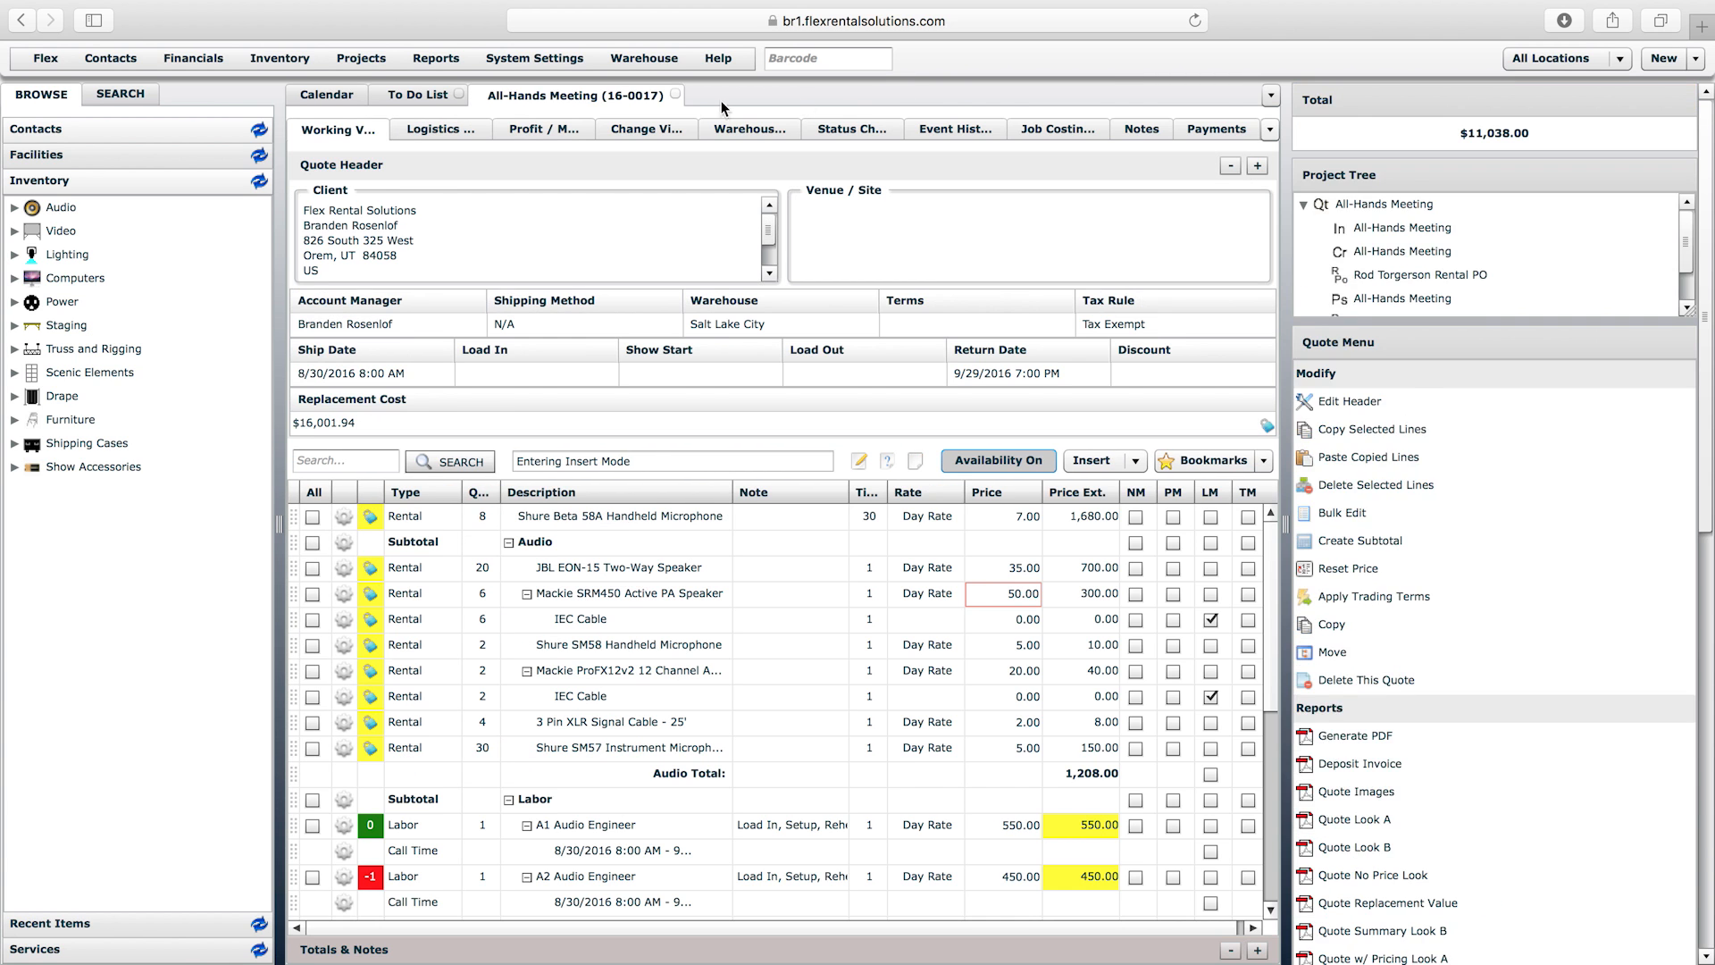
pyautogui.click(677, 95)
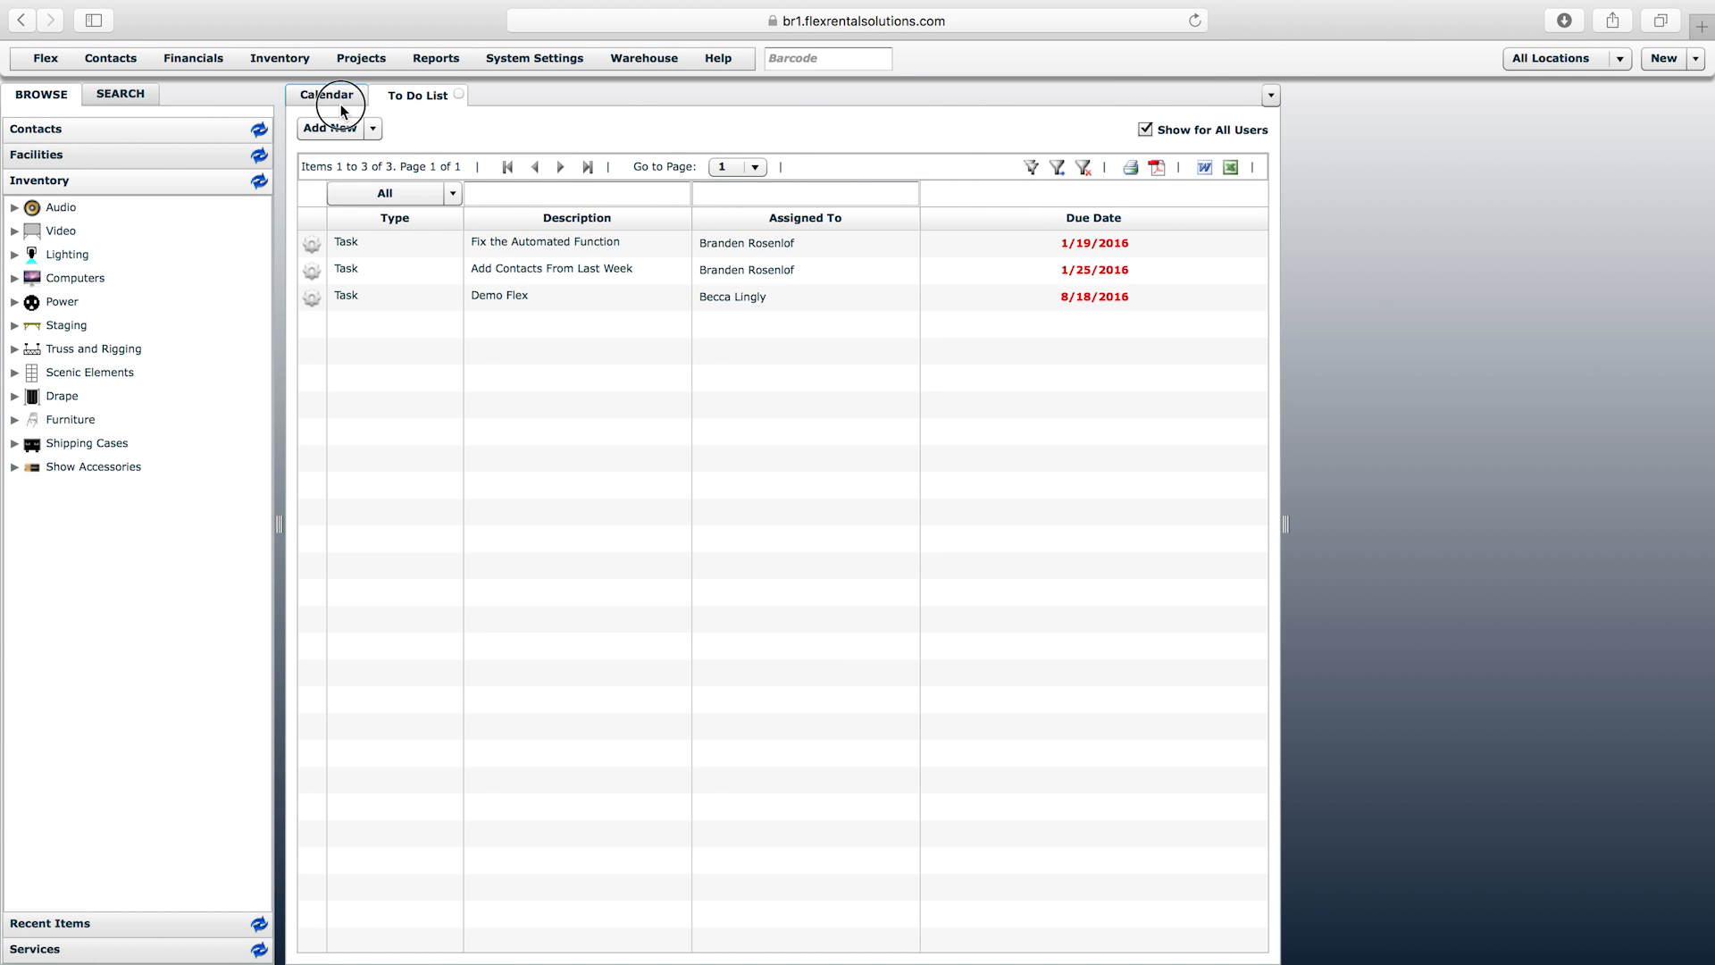
pyautogui.click(341, 104)
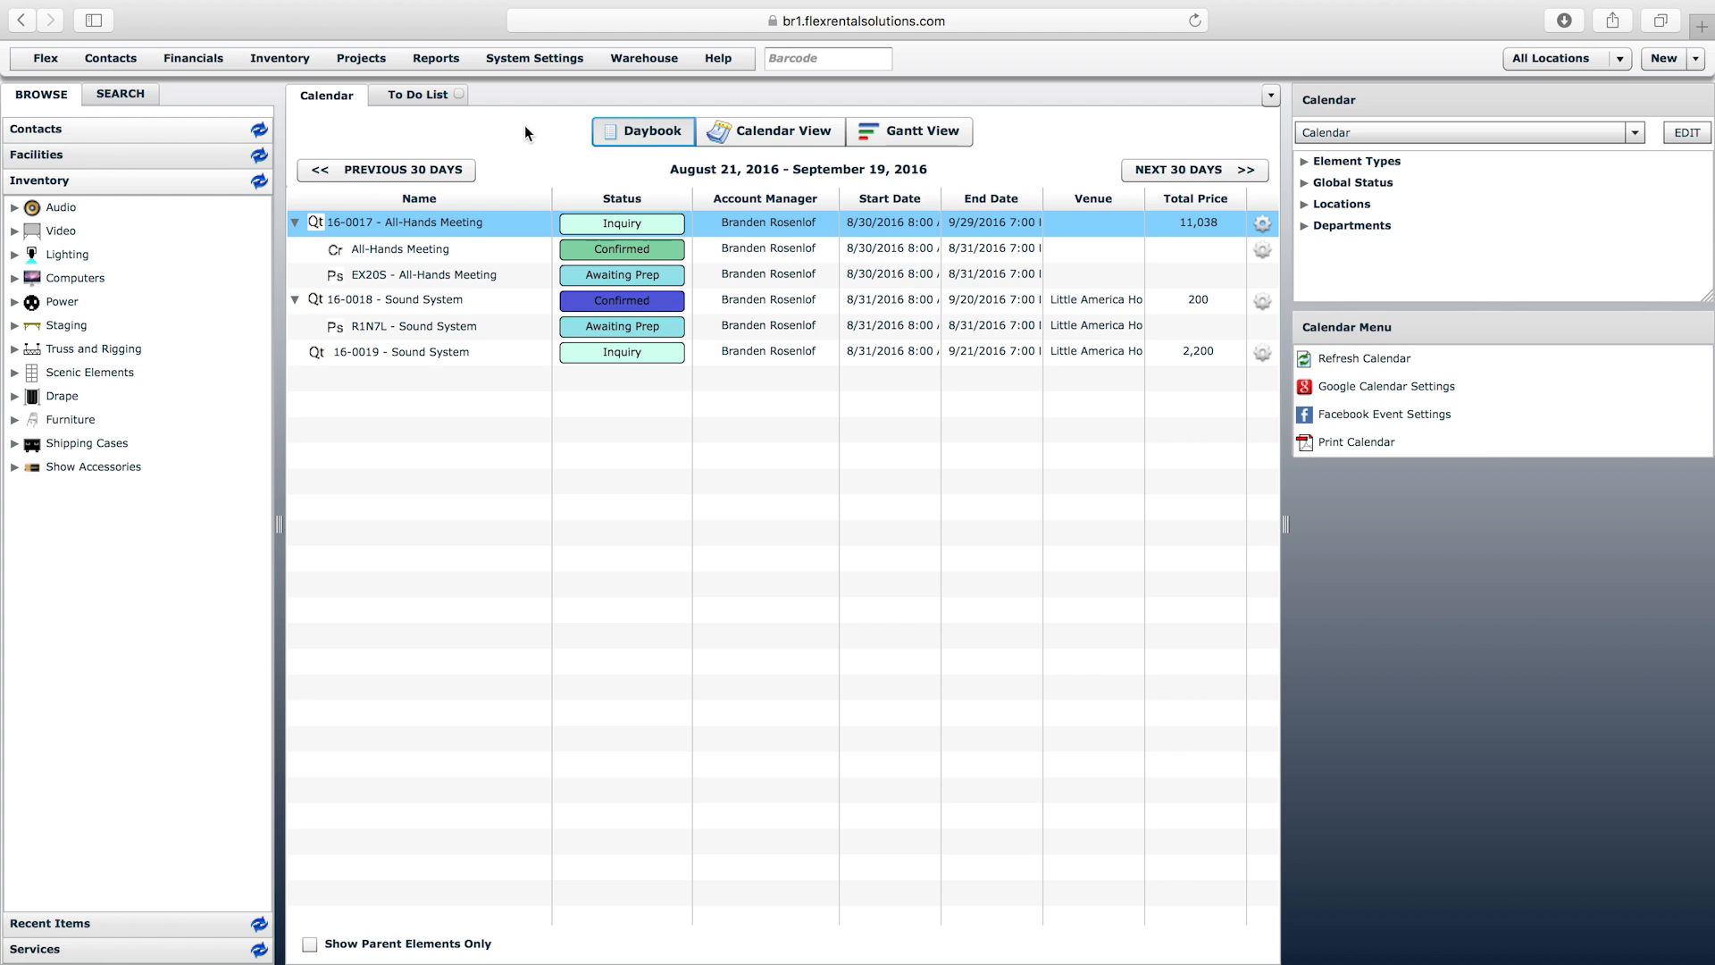
# - Open the Status Options list from System Settings
pyautogui.click(531, 61)
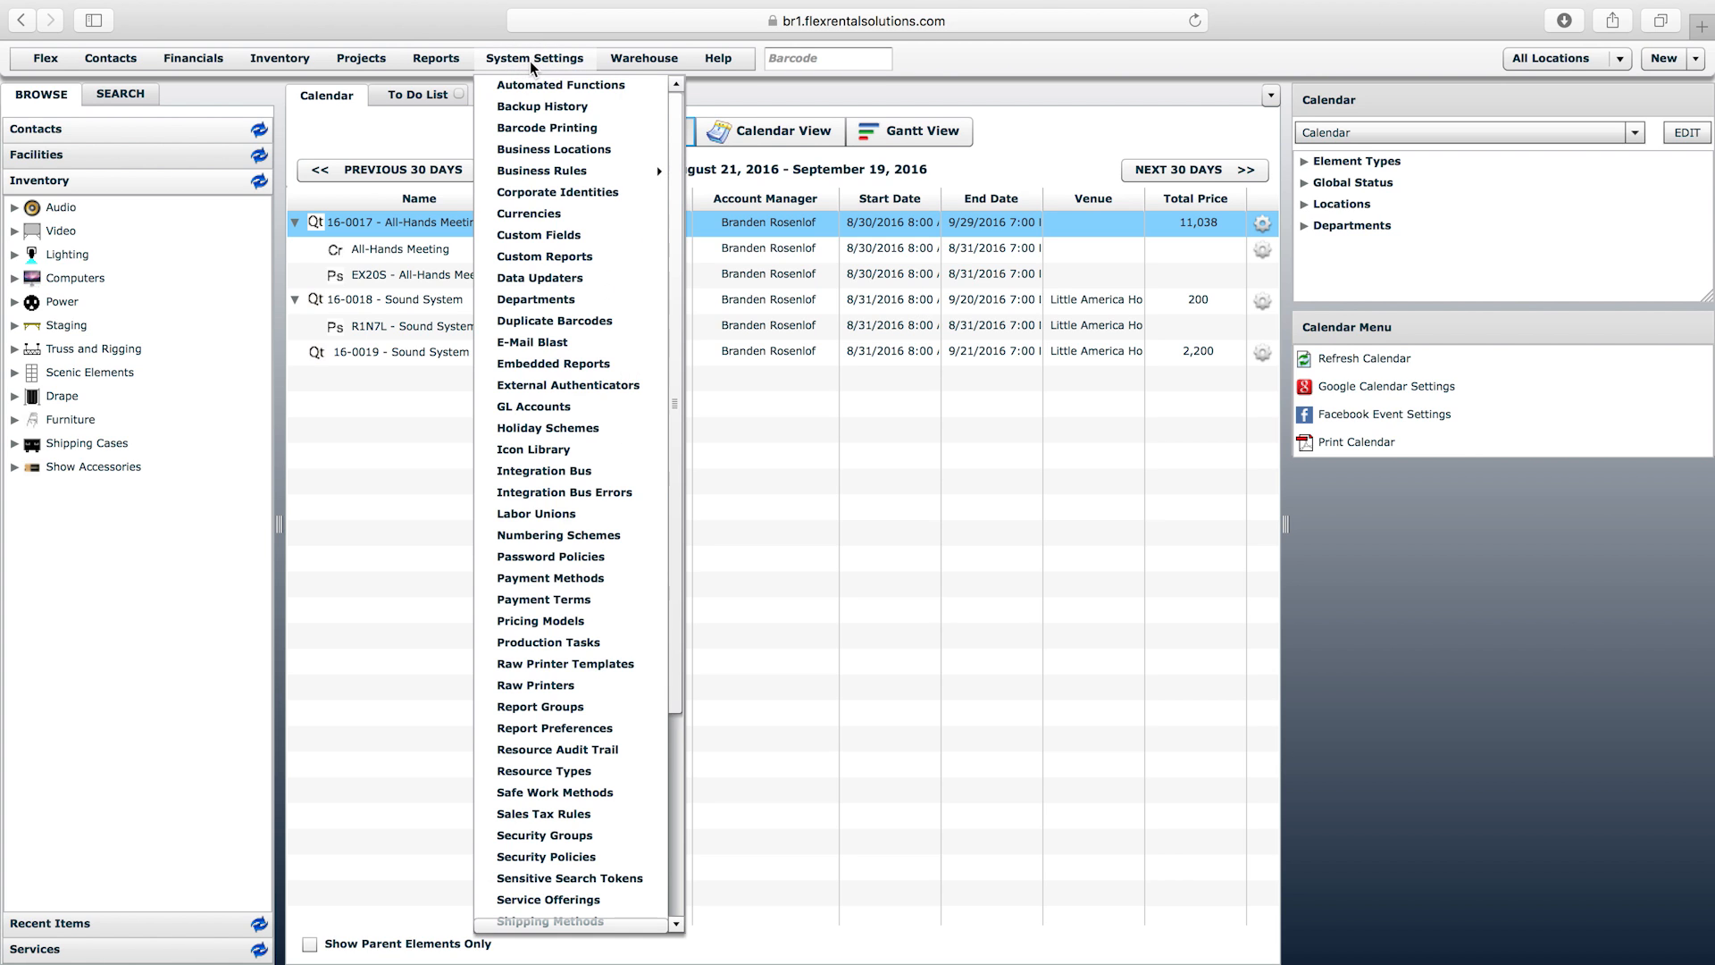
pyautogui.click(682, 773)
pyautogui.click(547, 791)
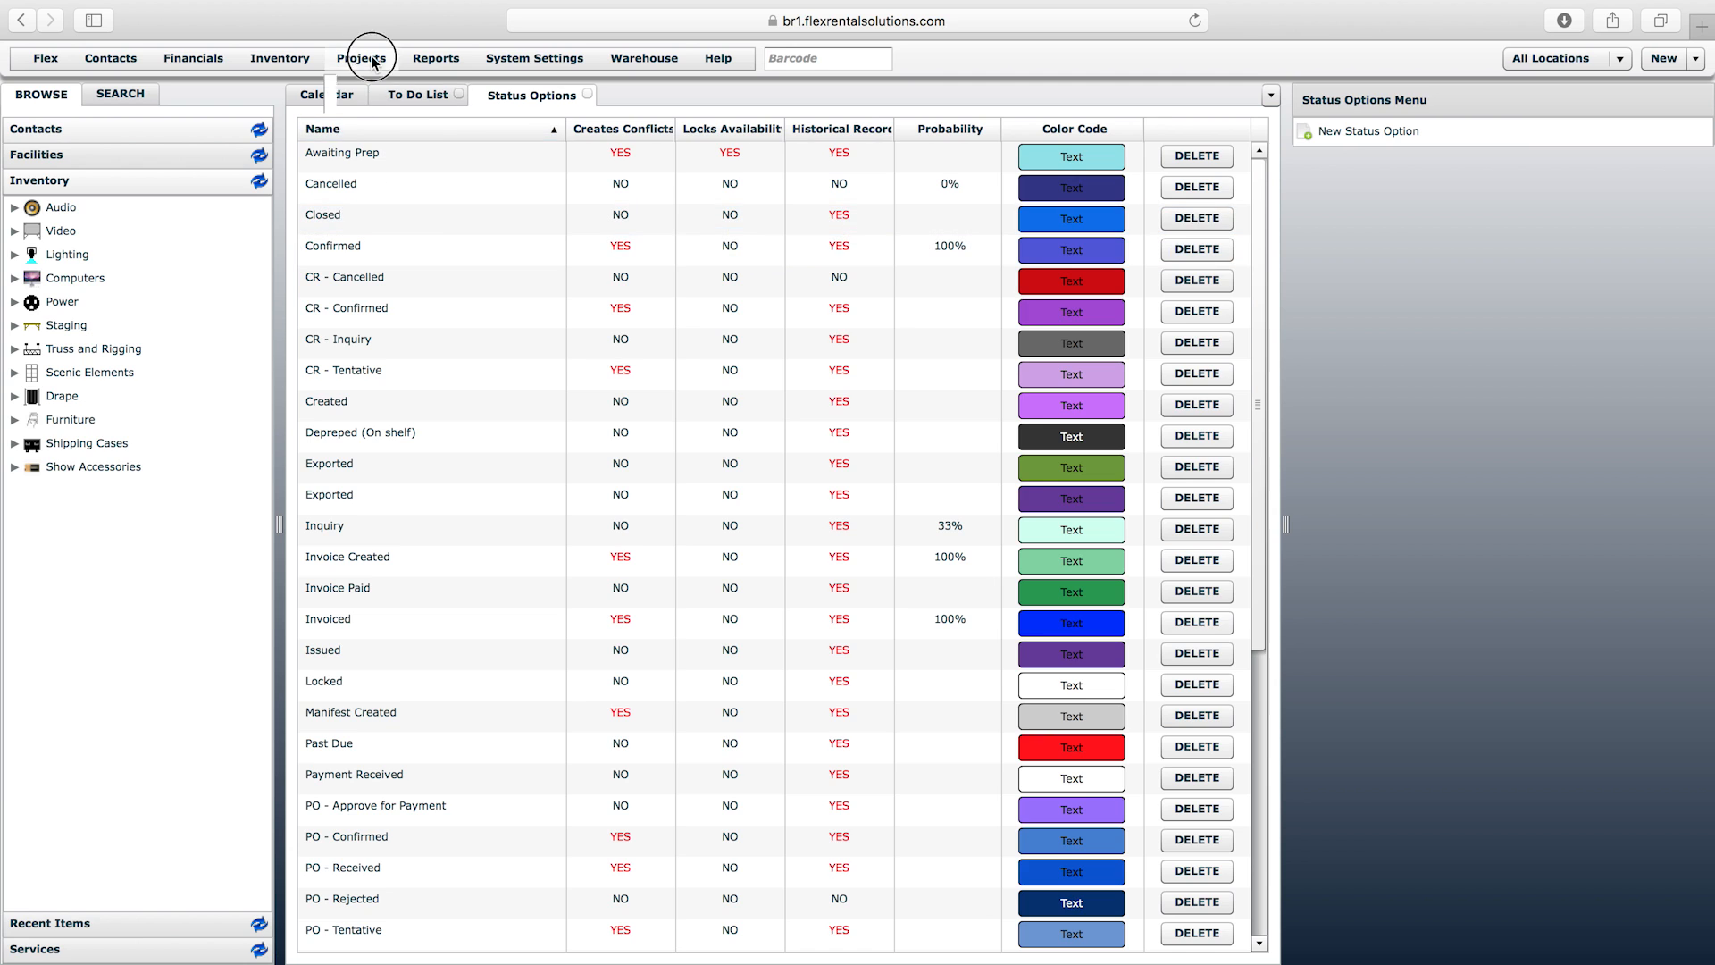
pyautogui.click(342, 59)
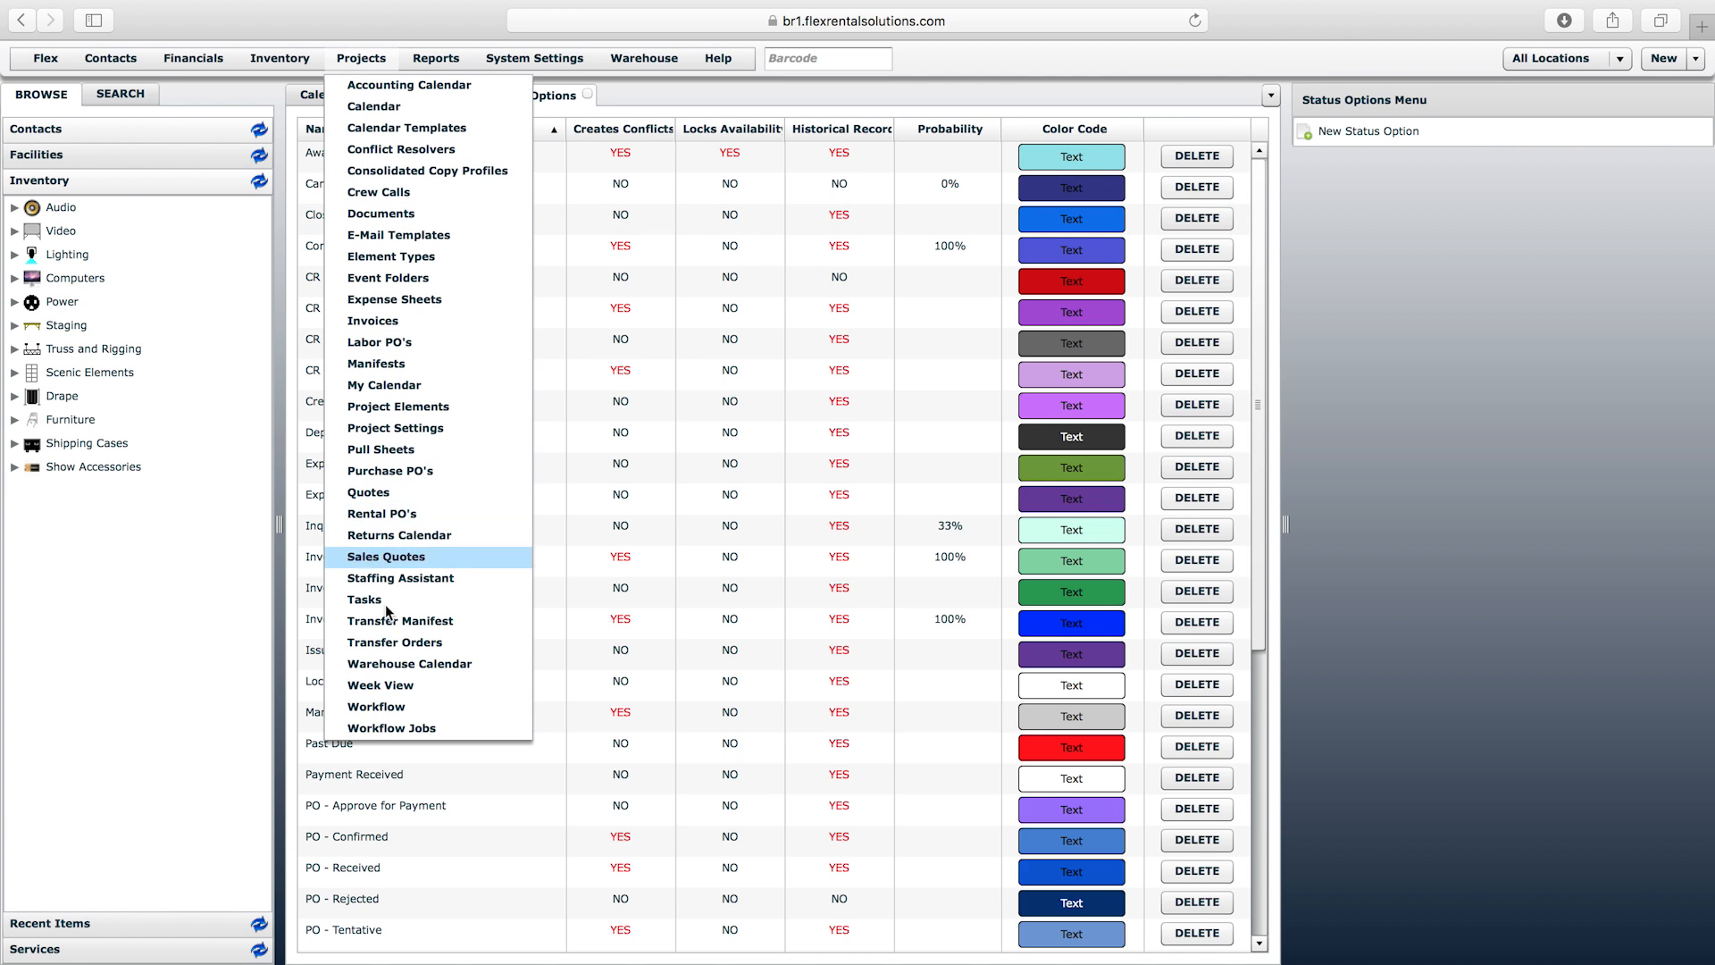
# - Open Quote Workflow from Projects > Workflow, inspect its Confirmed and Inquiry states, then go back to Status Options
pyautogui.click(379, 710)
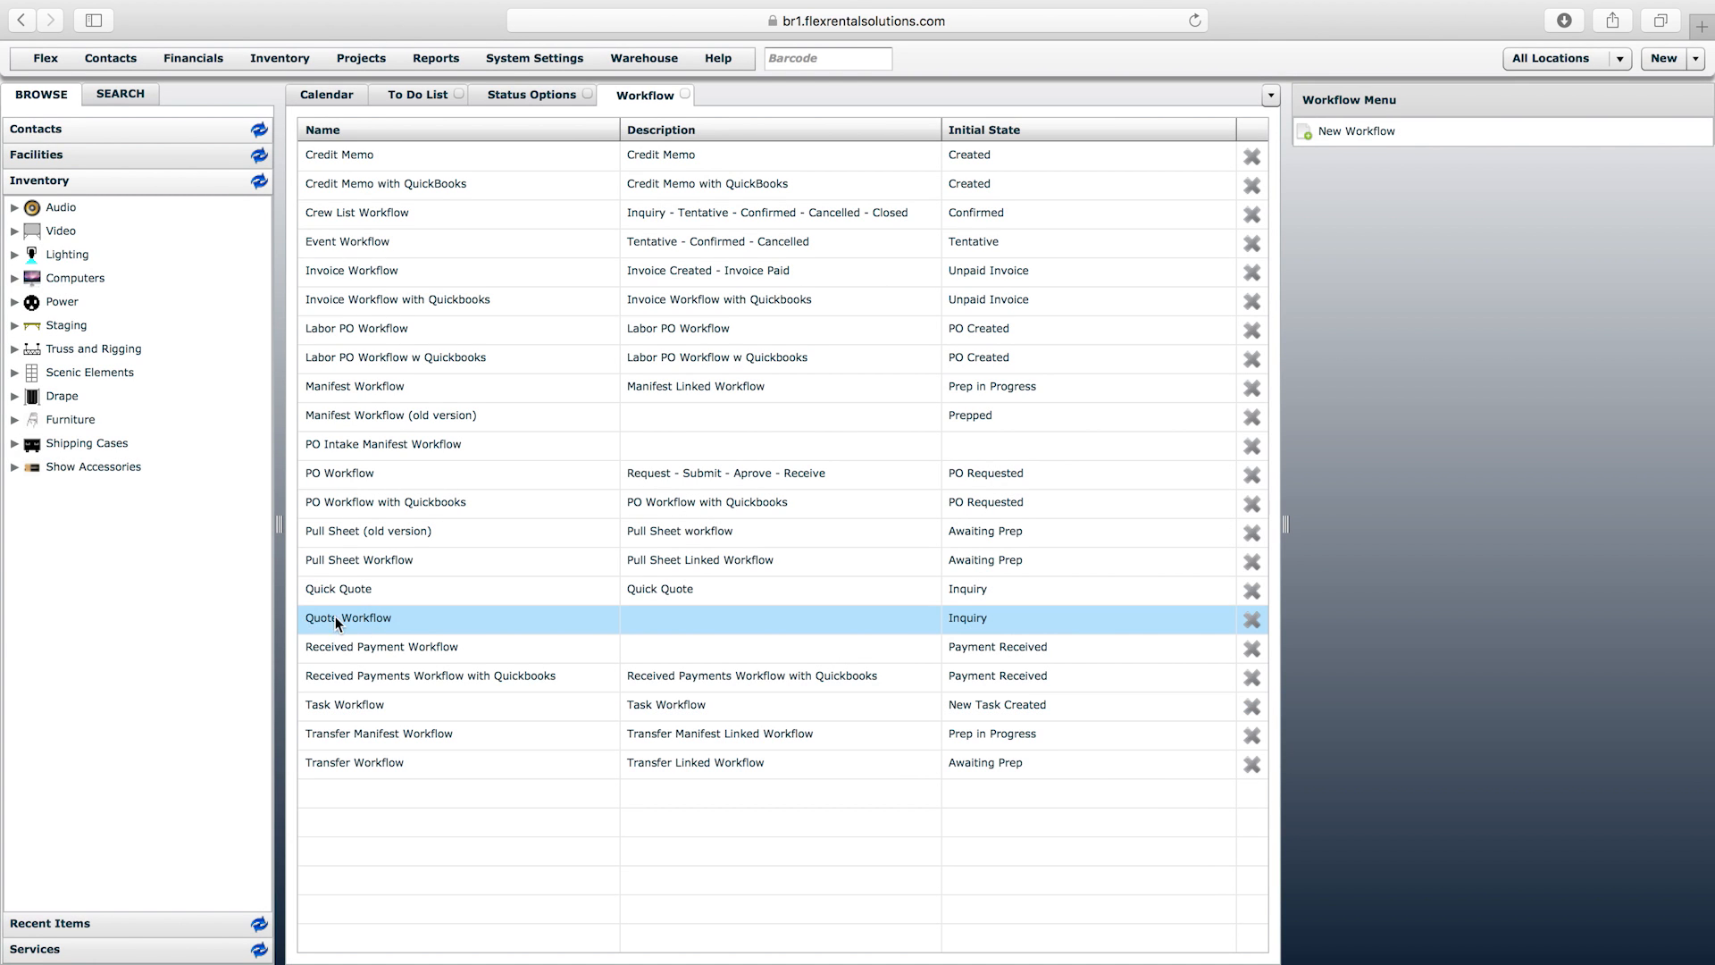
pyautogui.doubleClick(332, 624)
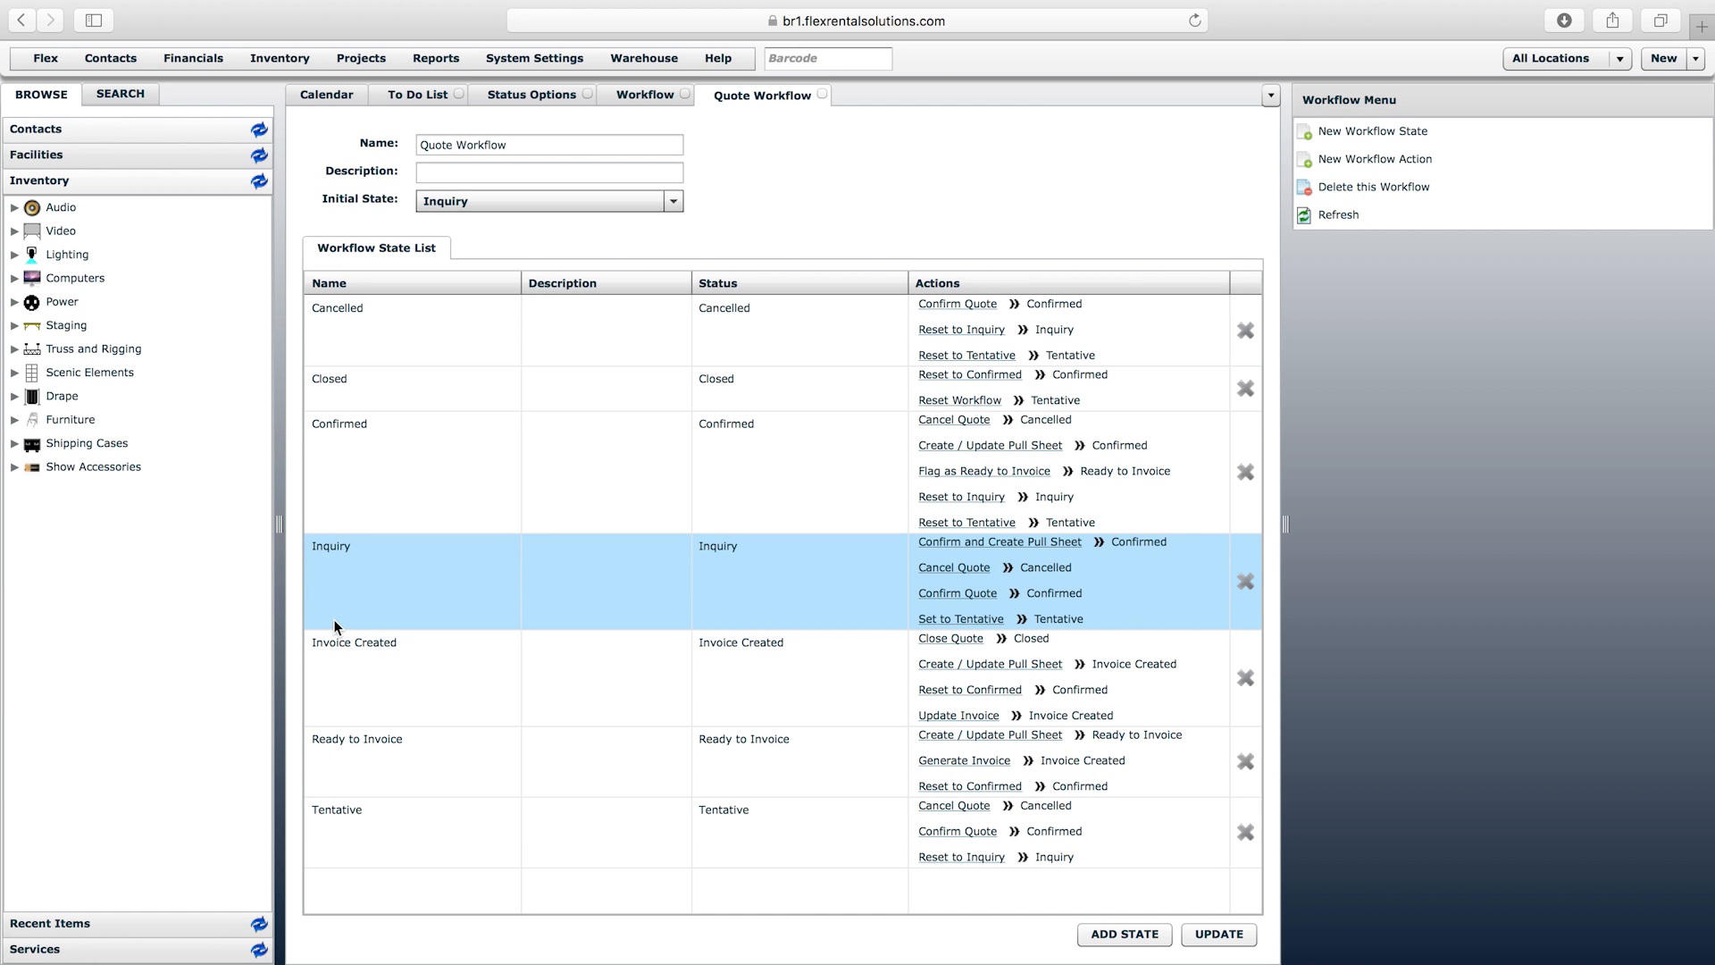
pyautogui.click(418, 496)
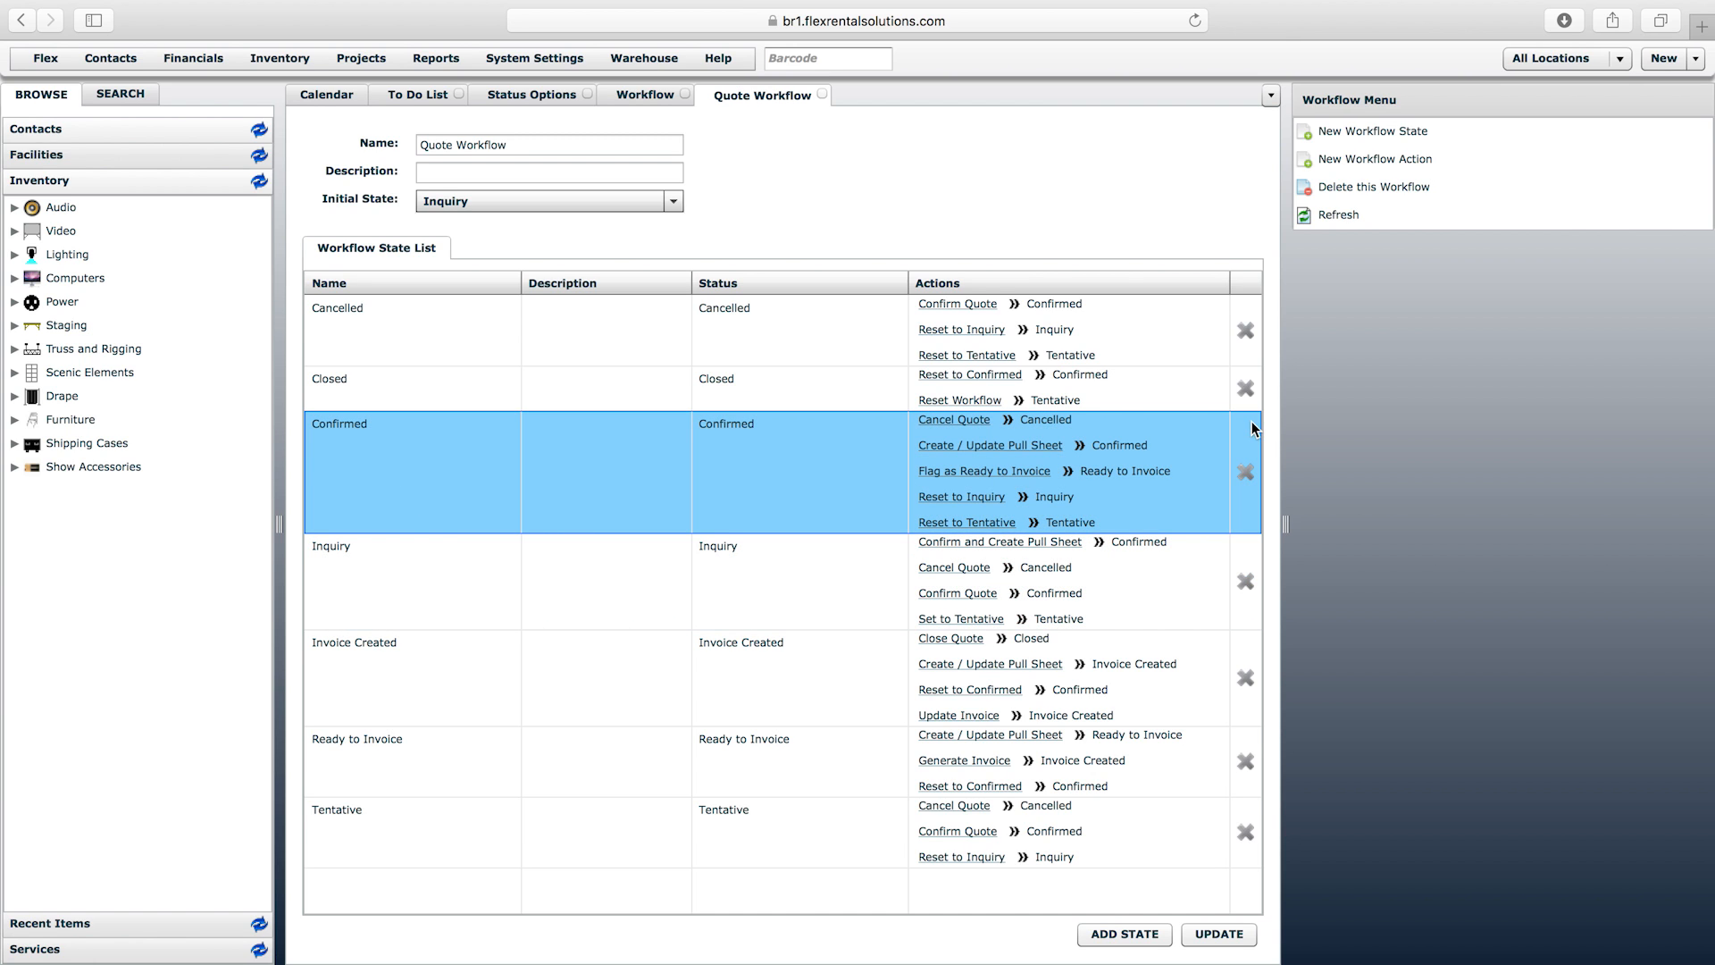
pyautogui.click(385, 590)
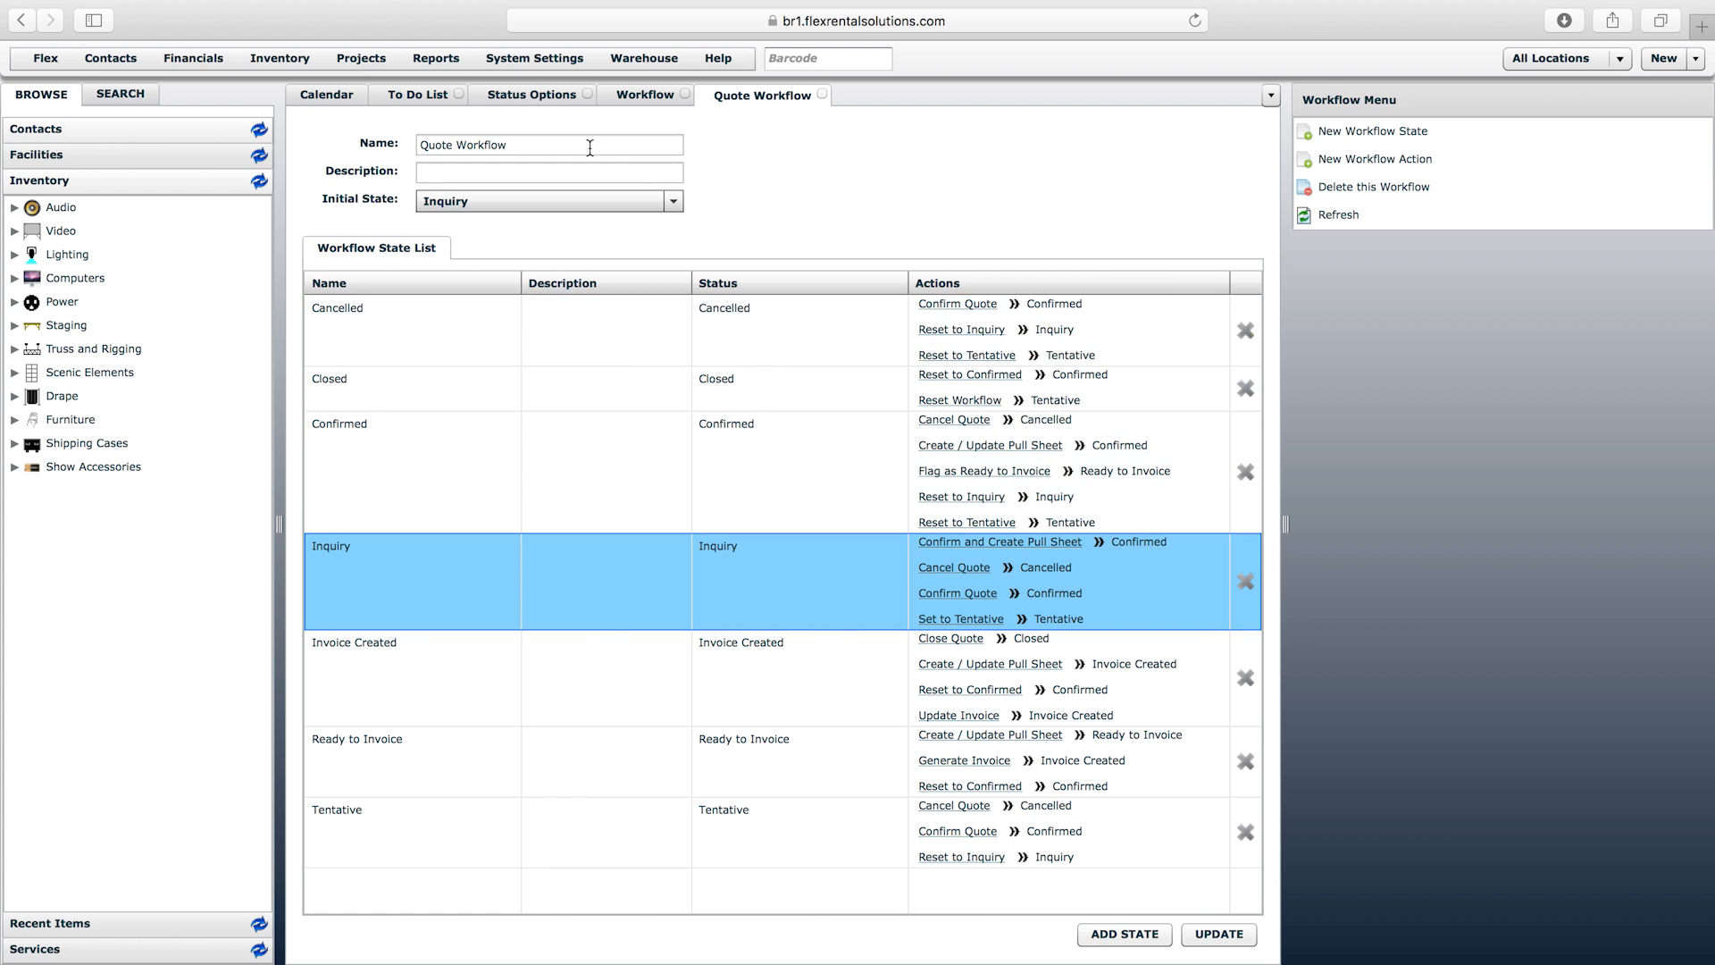
pyautogui.click(540, 100)
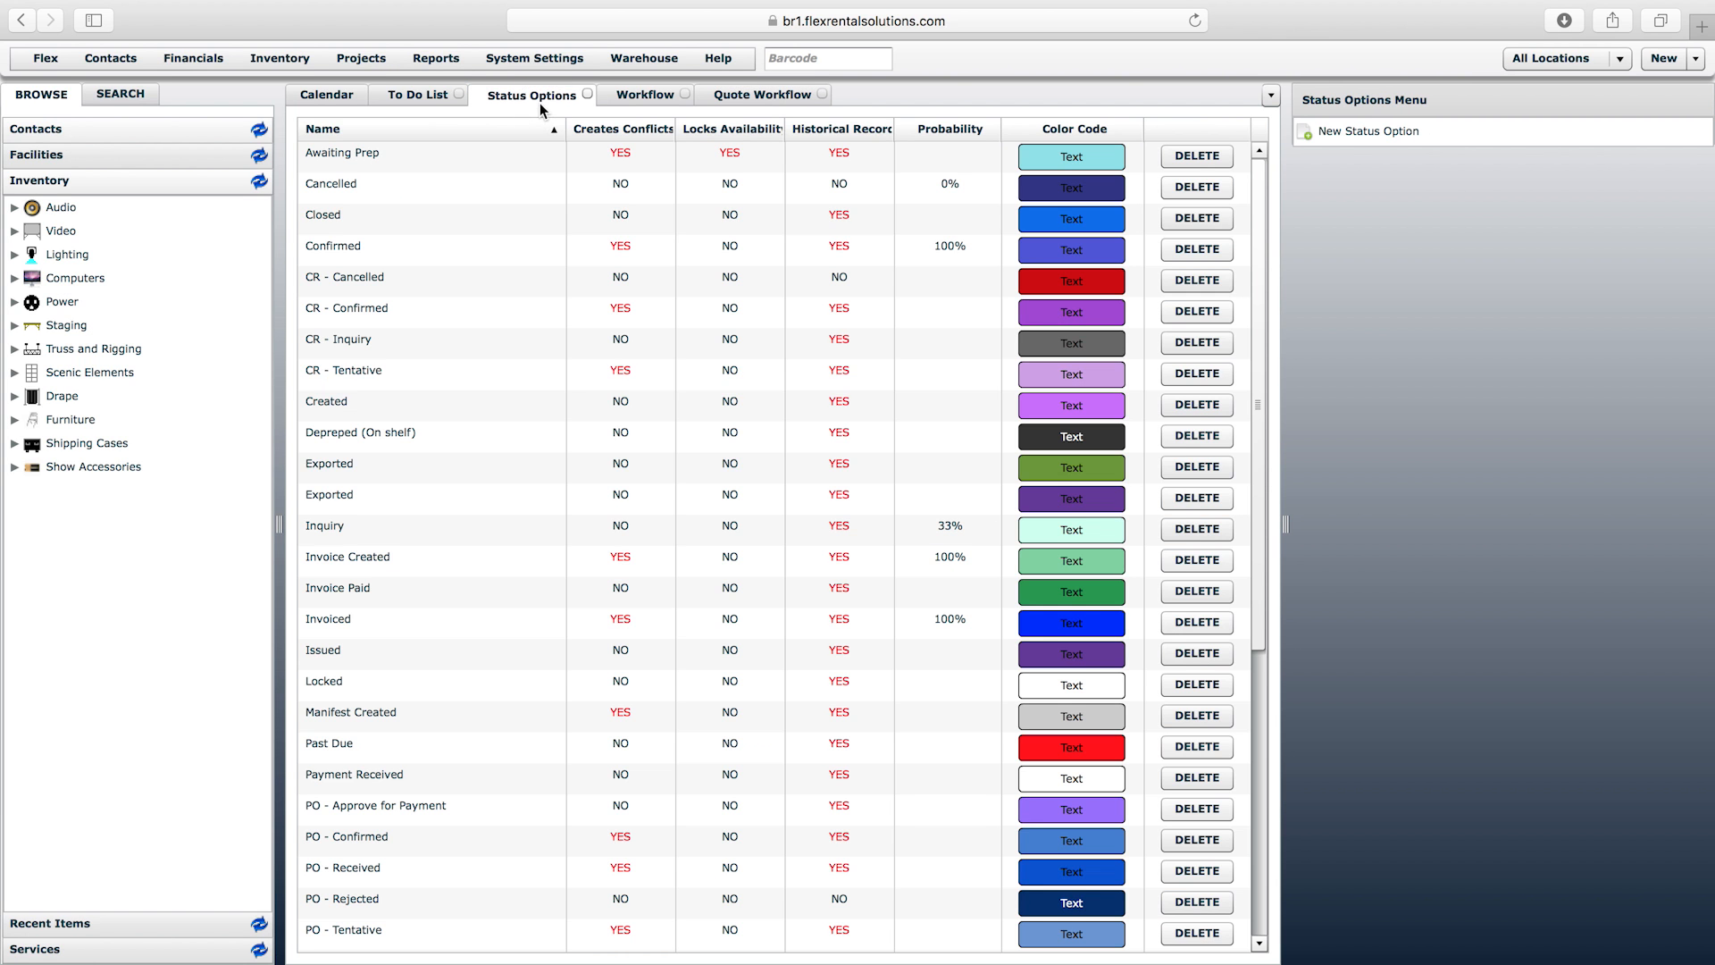
# - Review the Inquiry status settings (33% probability, no conflicts), close them, and reselect the Inquiry state
pyautogui.doubleClick(325, 538)
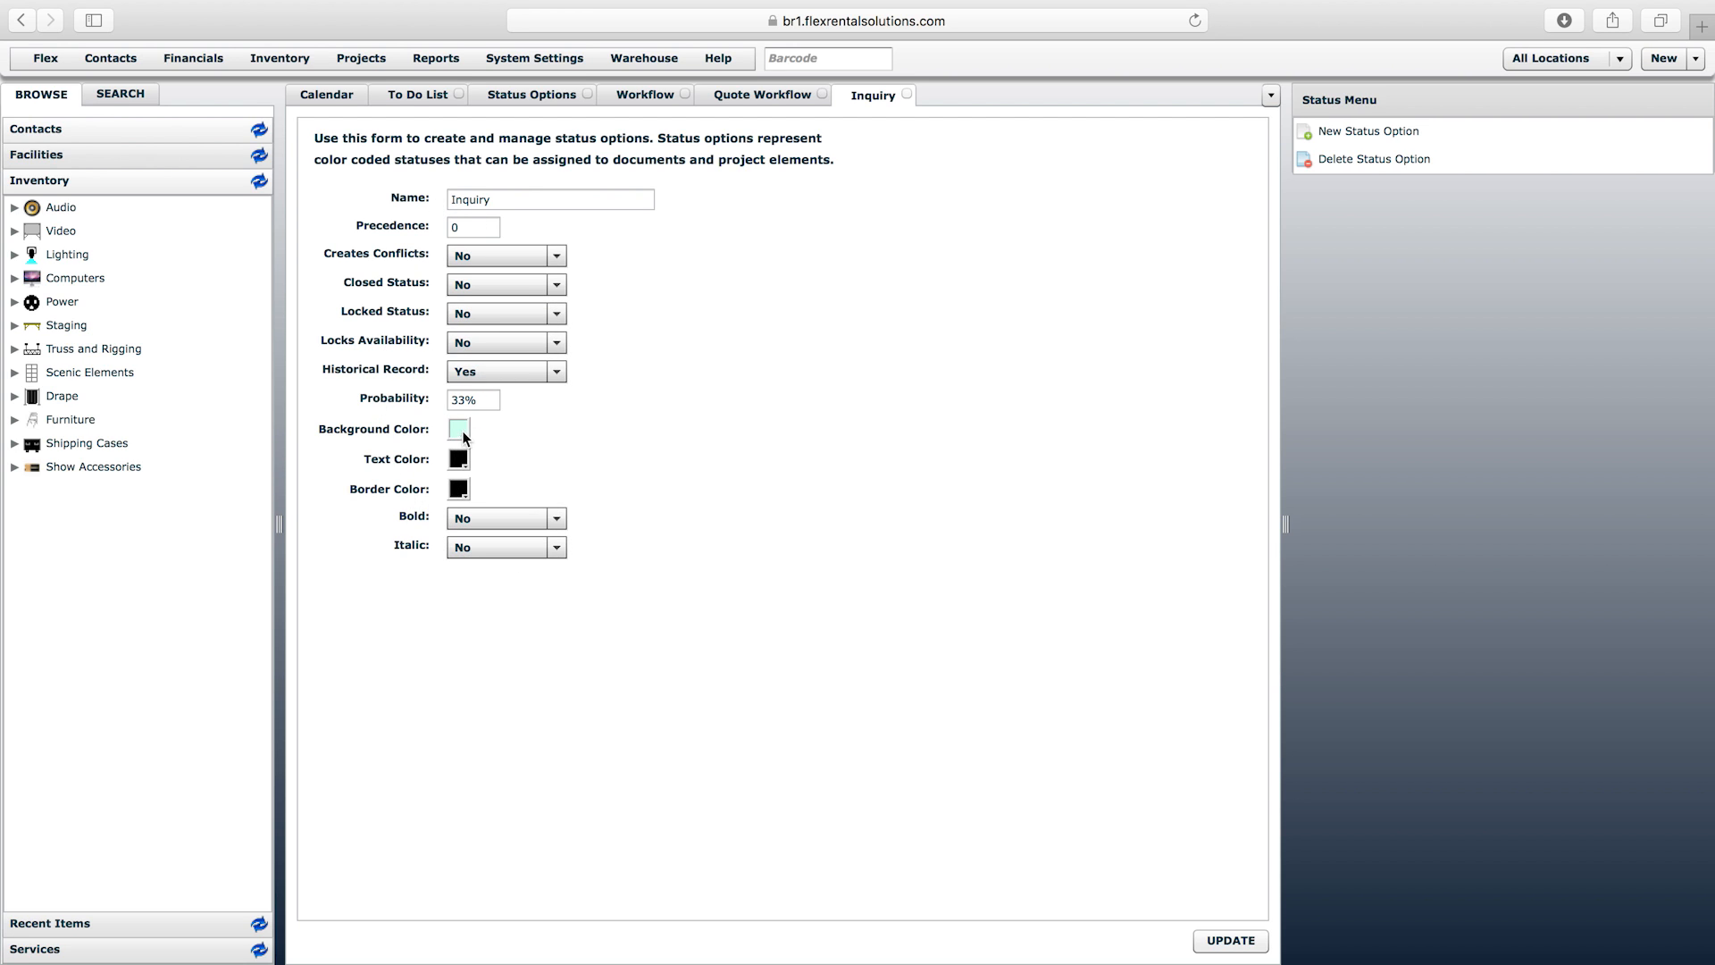
pyautogui.click(326, 95)
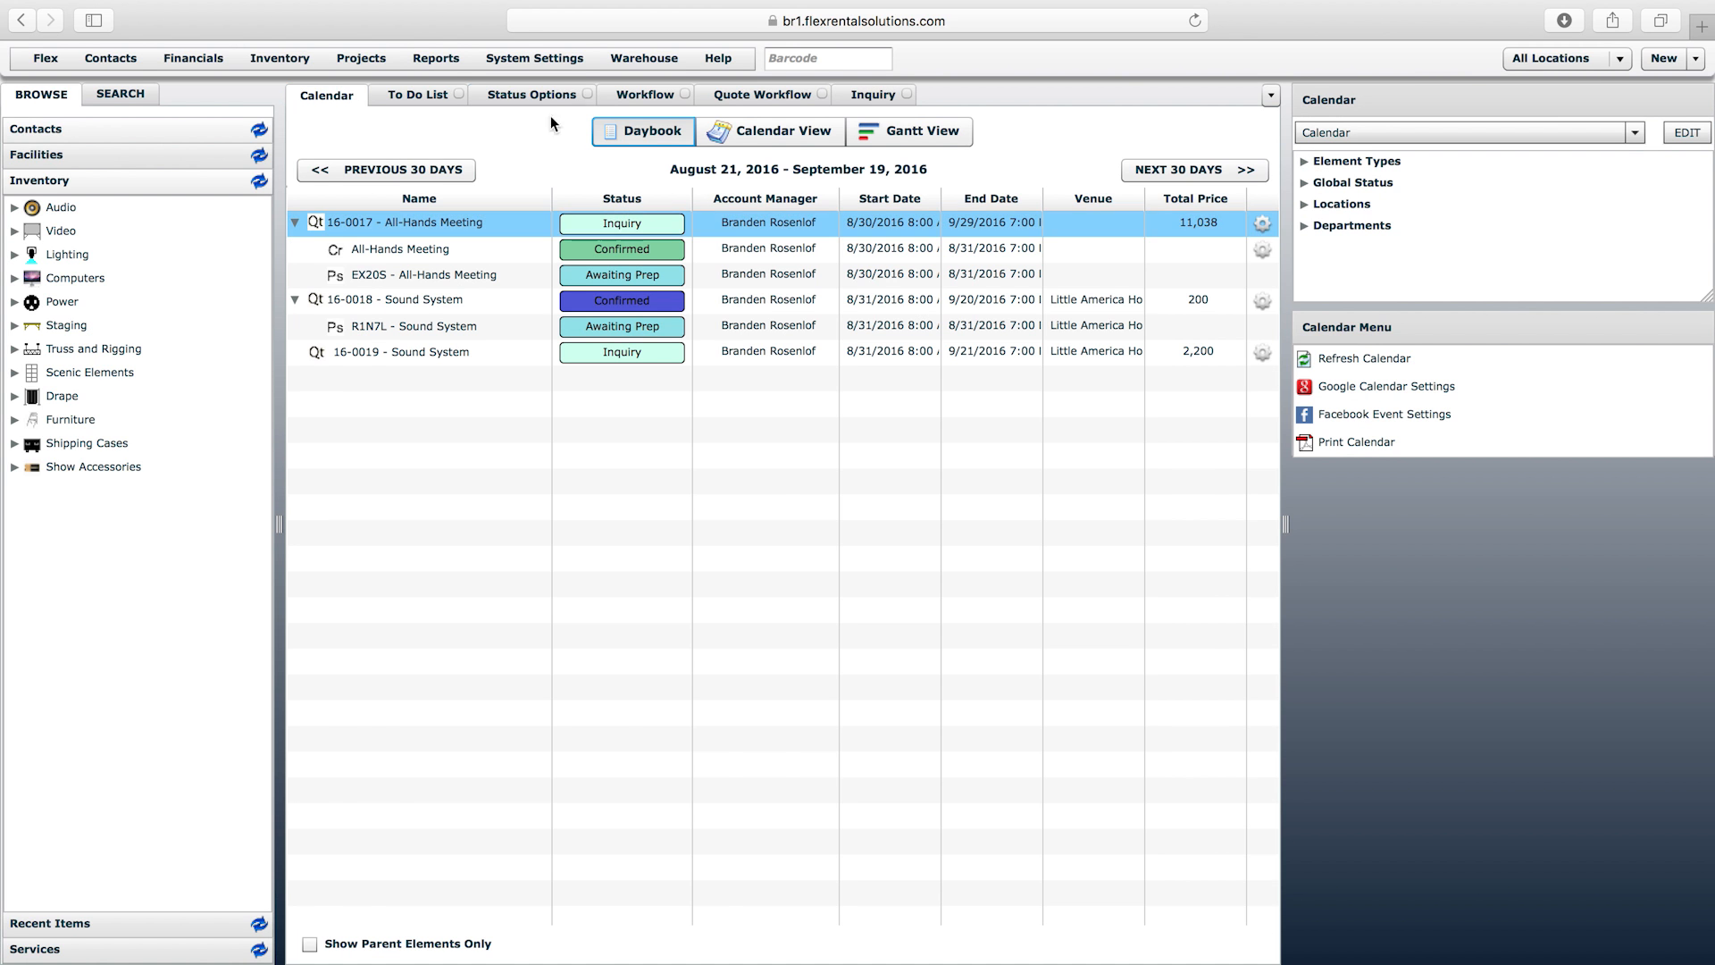
pyautogui.click(534, 95)
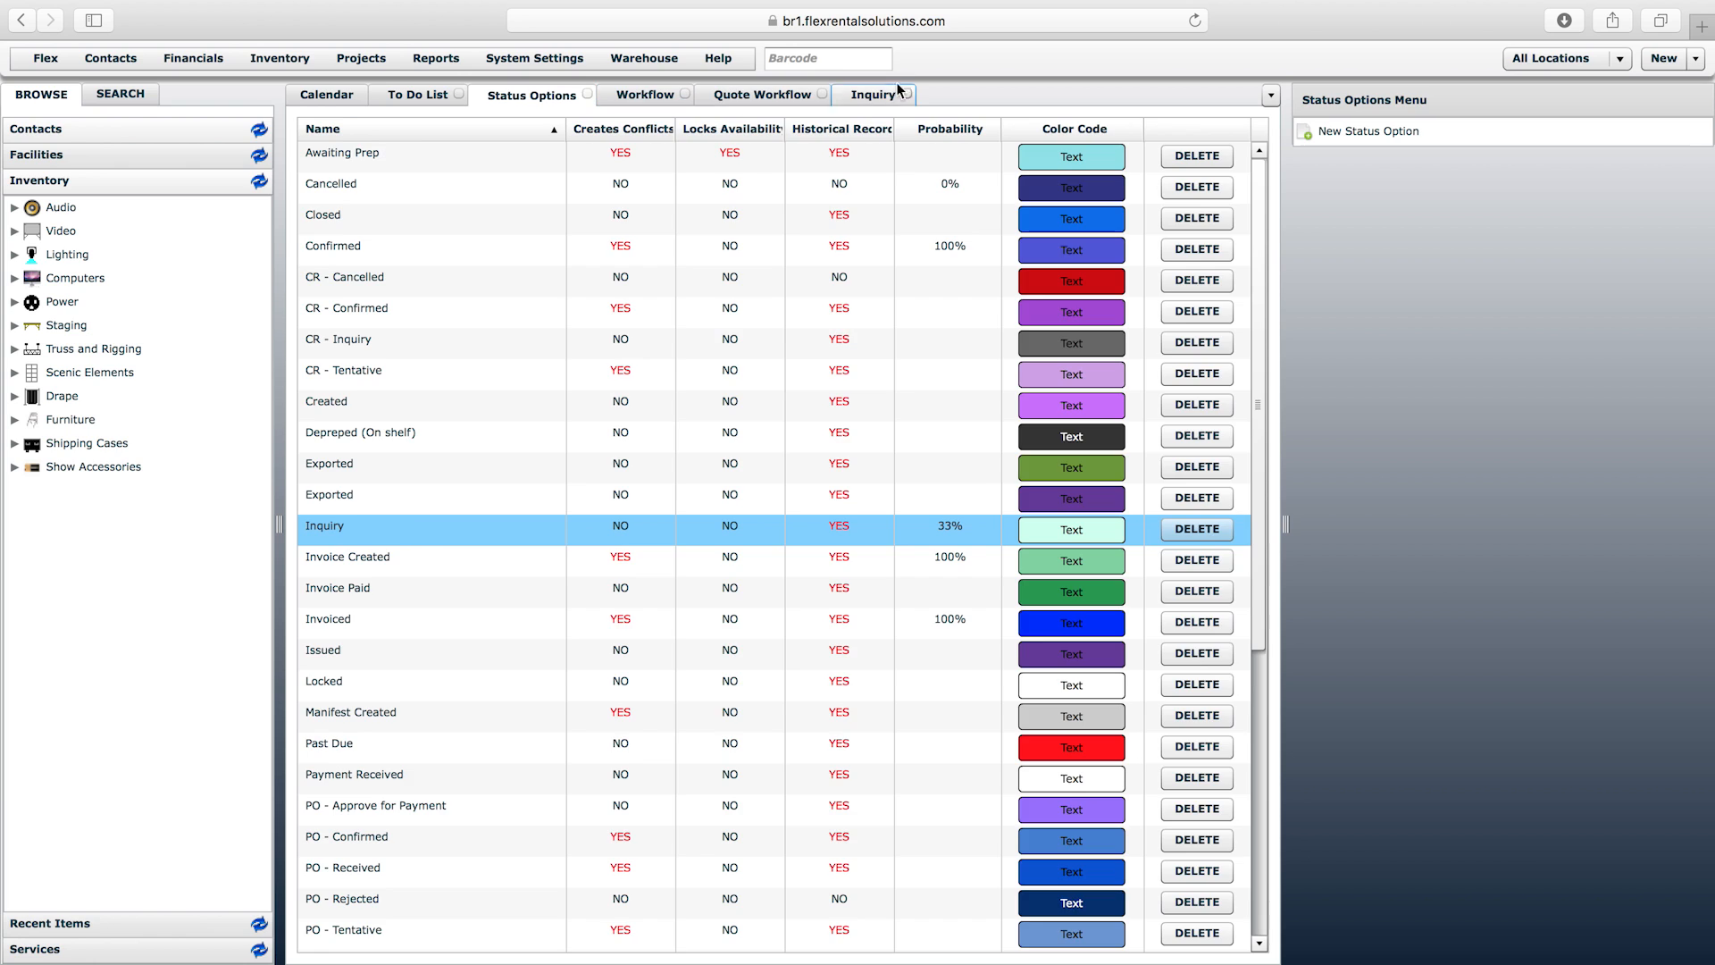
pyautogui.click(865, 95)
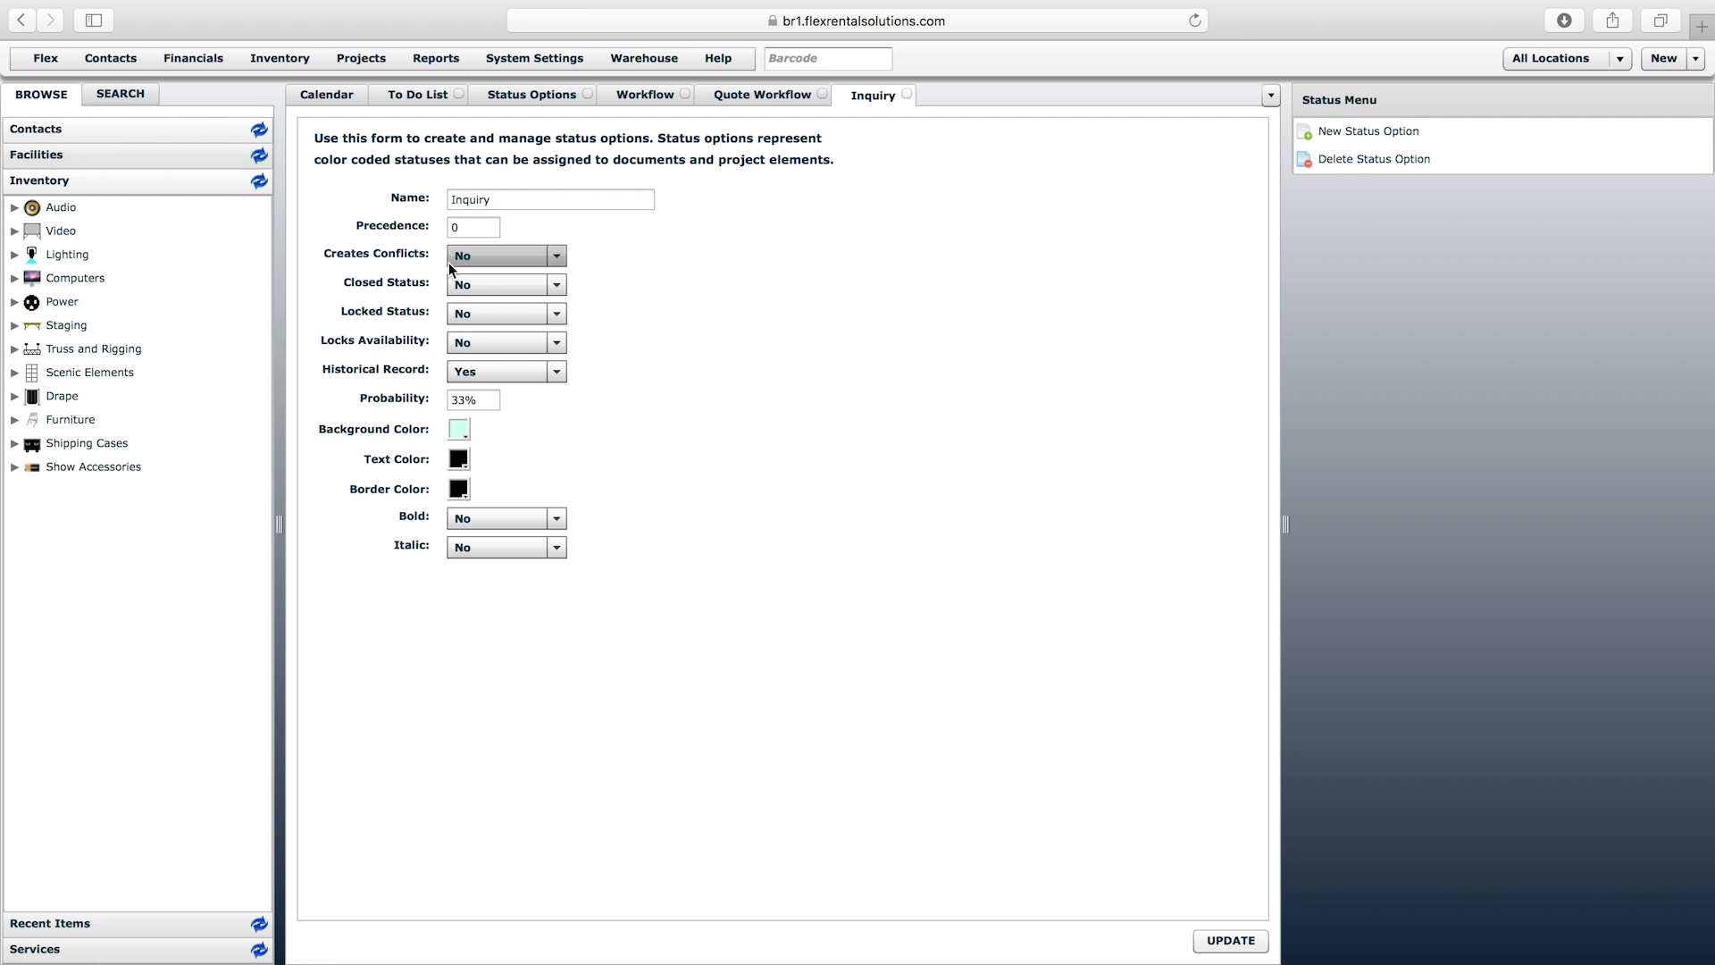
pyautogui.click(907, 93)
pyautogui.click(374, 547)
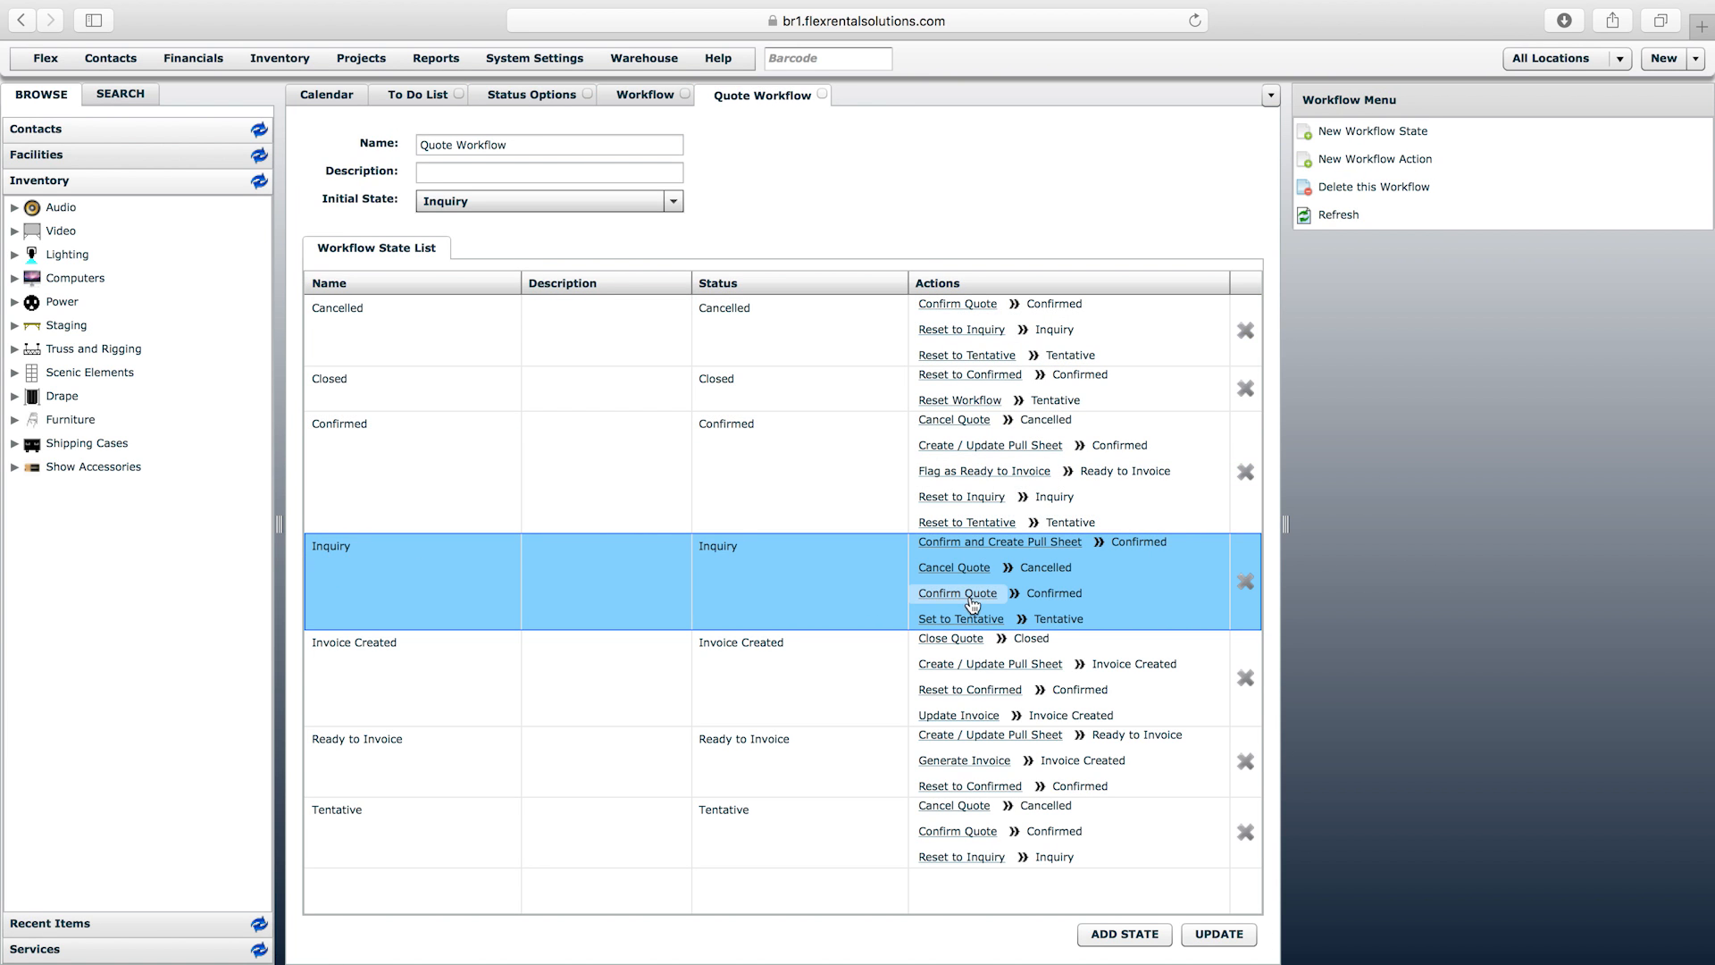
# - Open the Confirmed status settings, close them, sort Status Options by Name, and reopen Confirmed
pyautogui.click(389, 442)
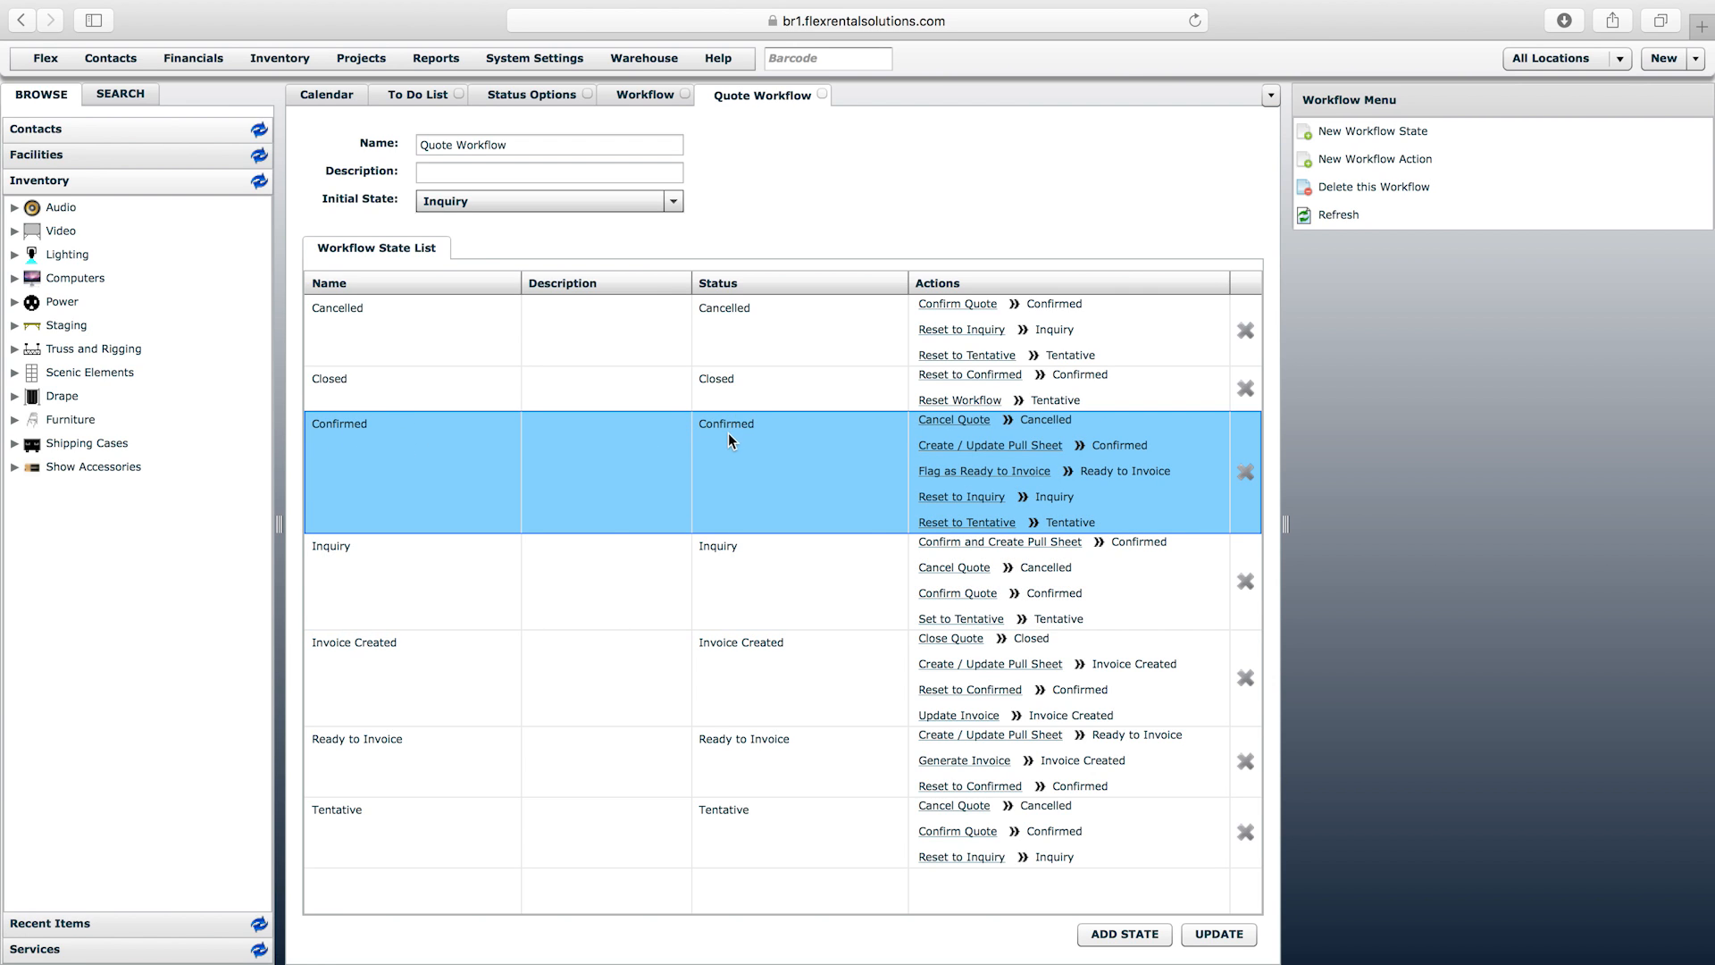
pyautogui.click(547, 95)
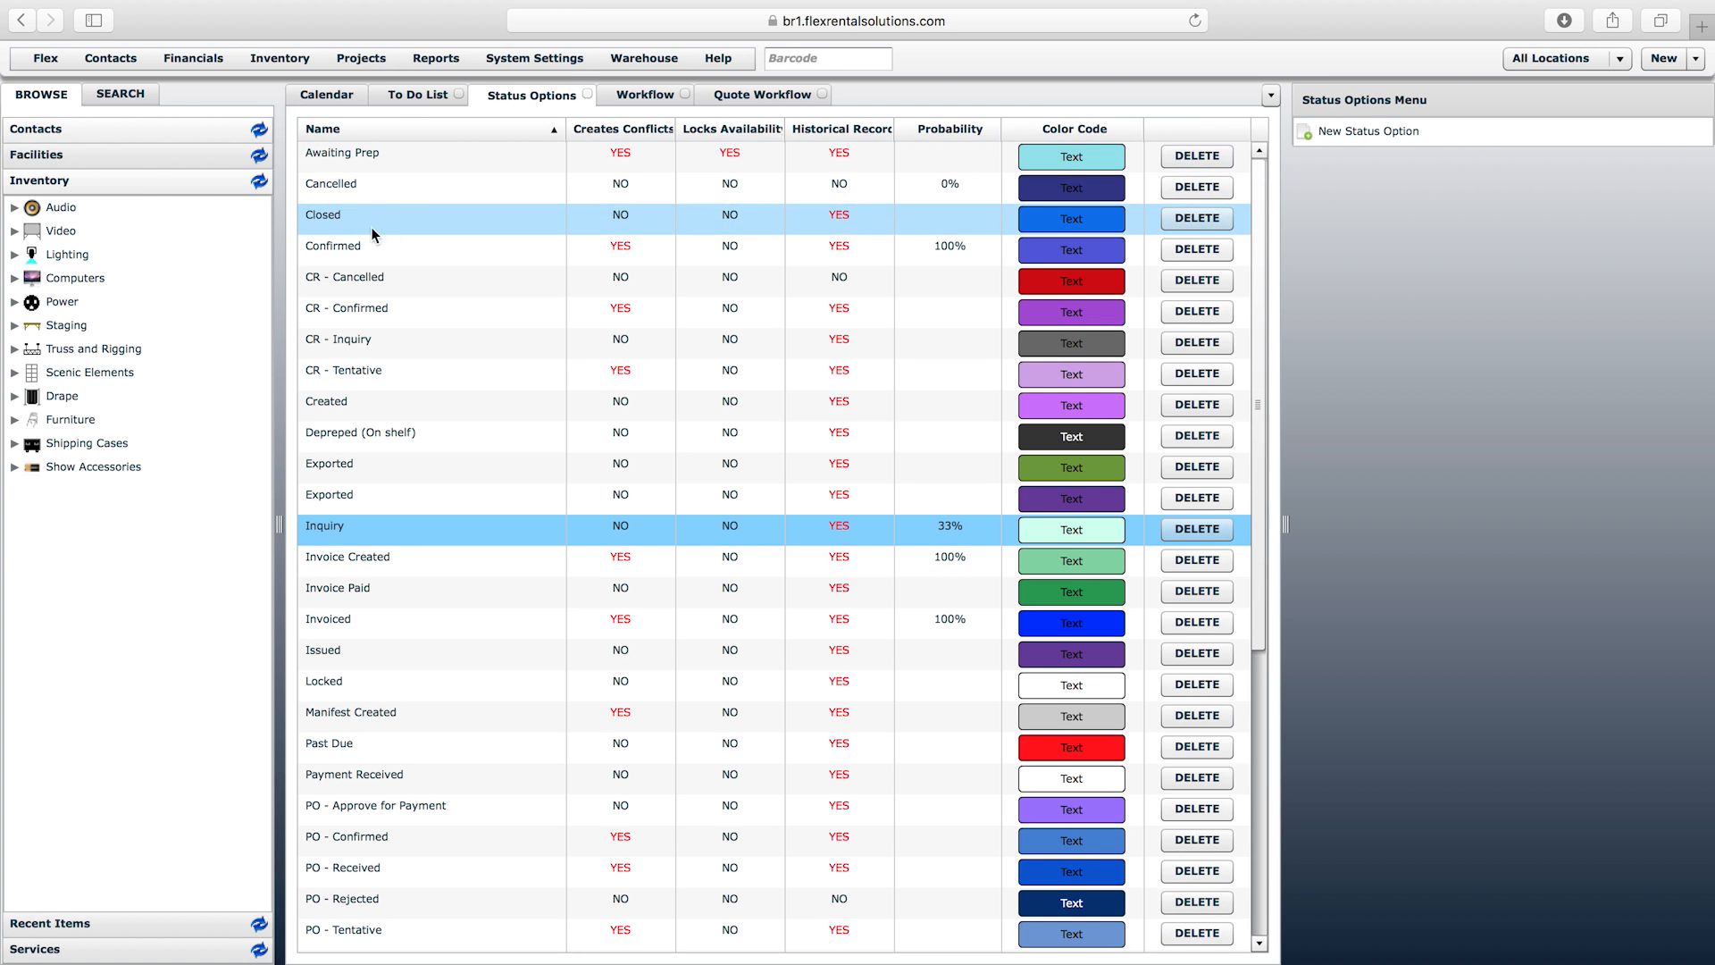
pyautogui.doubleClick(345, 246)
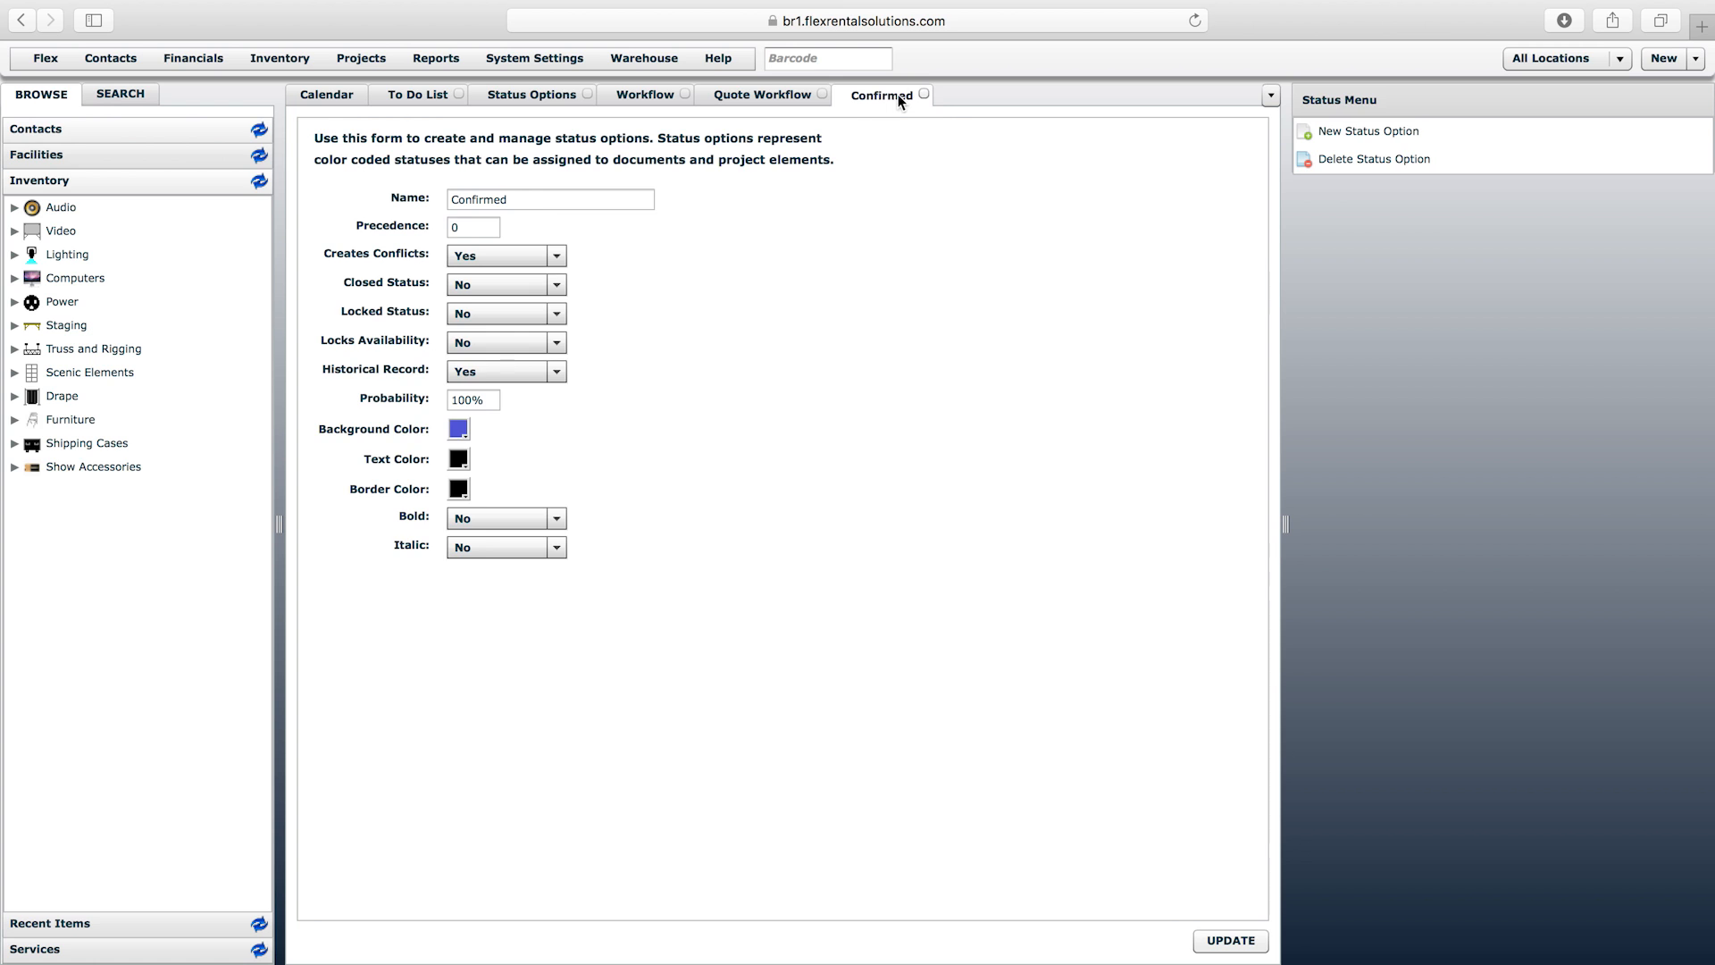
pyautogui.click(925, 94)
pyautogui.click(526, 99)
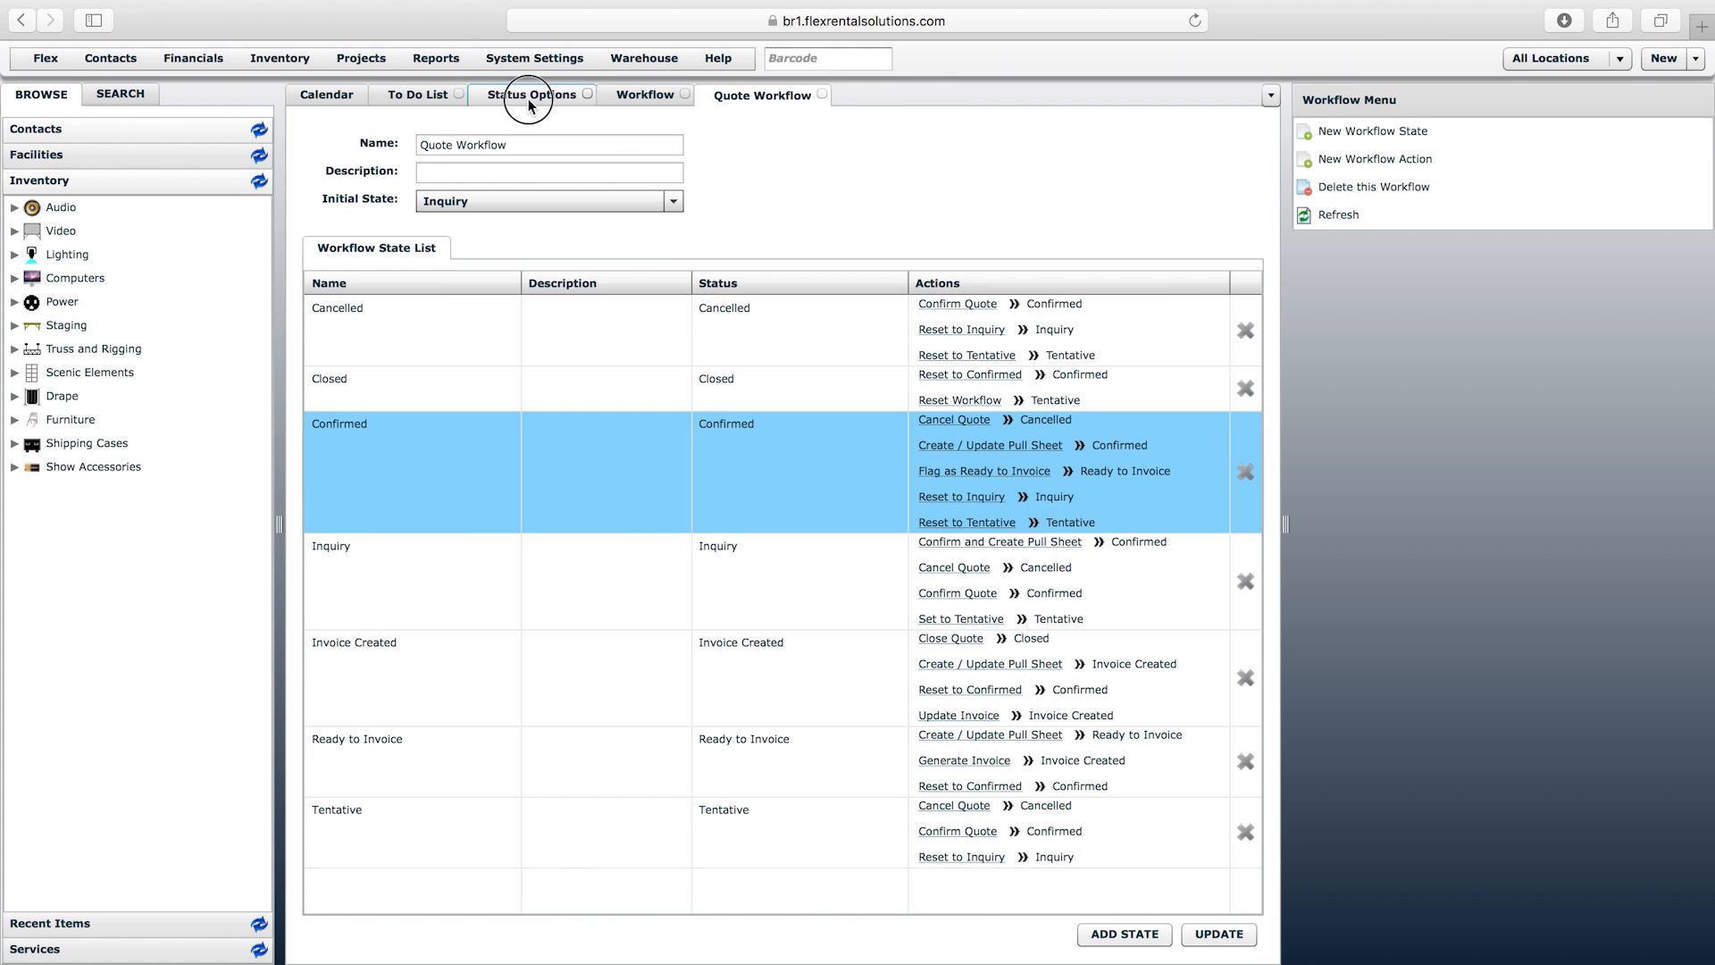
pyautogui.click(549, 246)
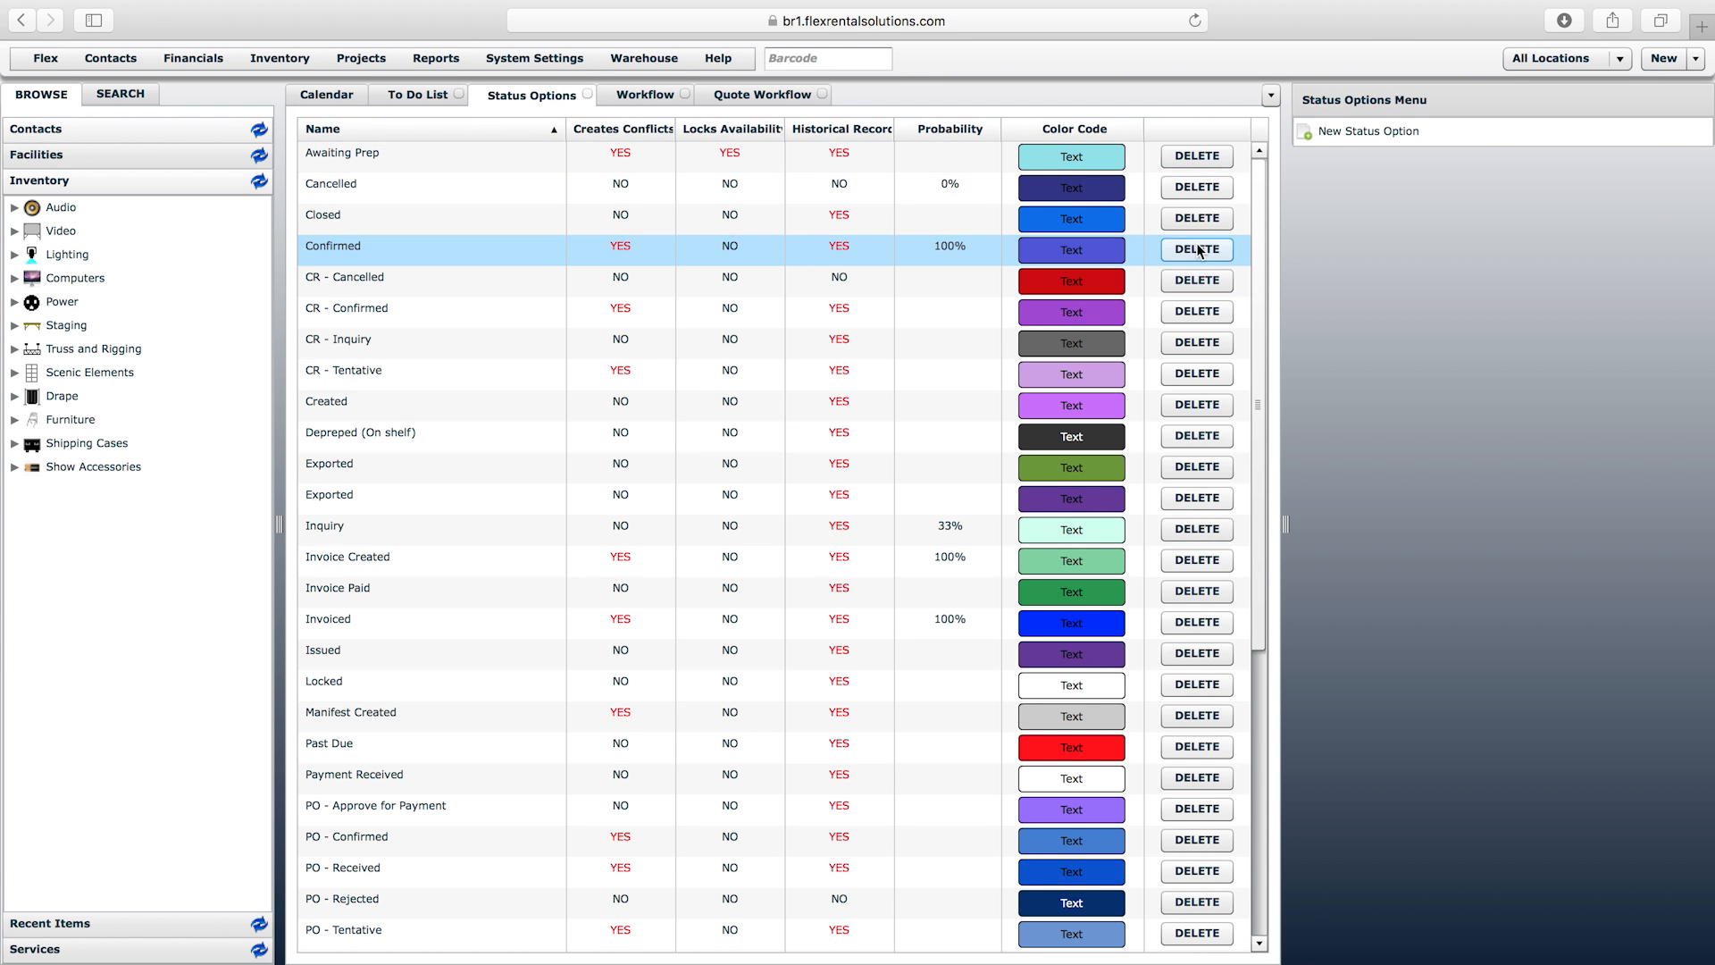
pyautogui.click(552, 127)
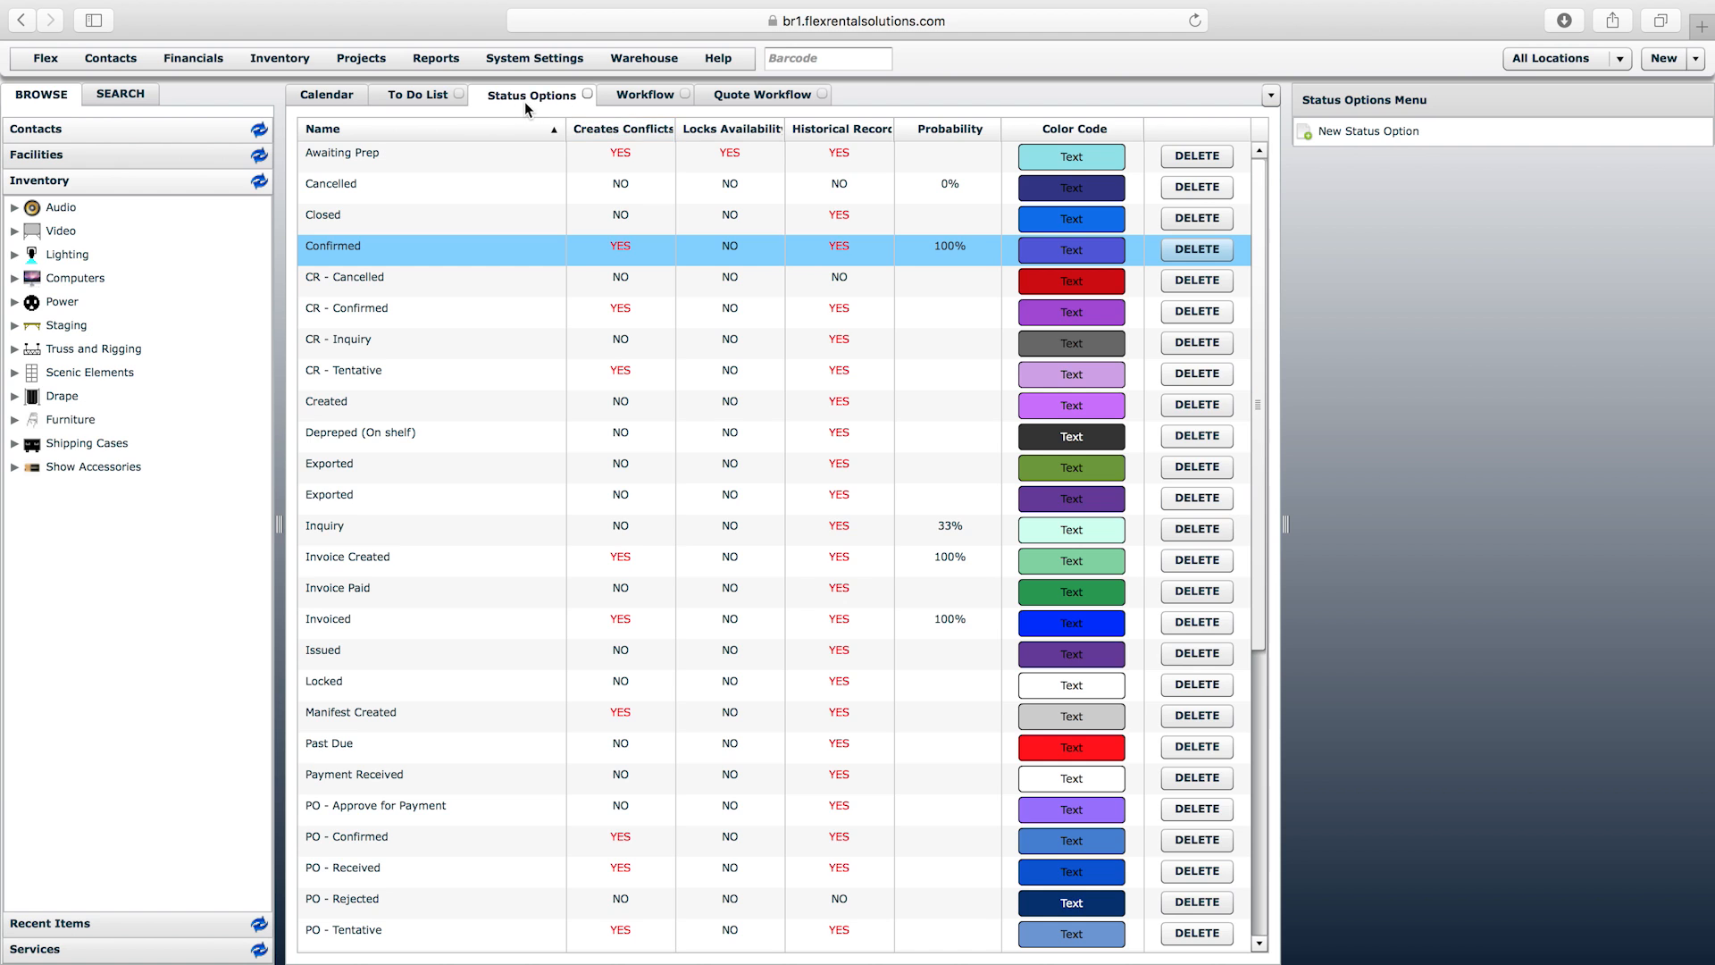
pyautogui.doubleClick(350, 250)
# - Set the Confirmed status's Creates Conflicts to Yes, save with UPDATE, and close its tab
pyautogui.click(529, 254)
pyautogui.click(518, 277)
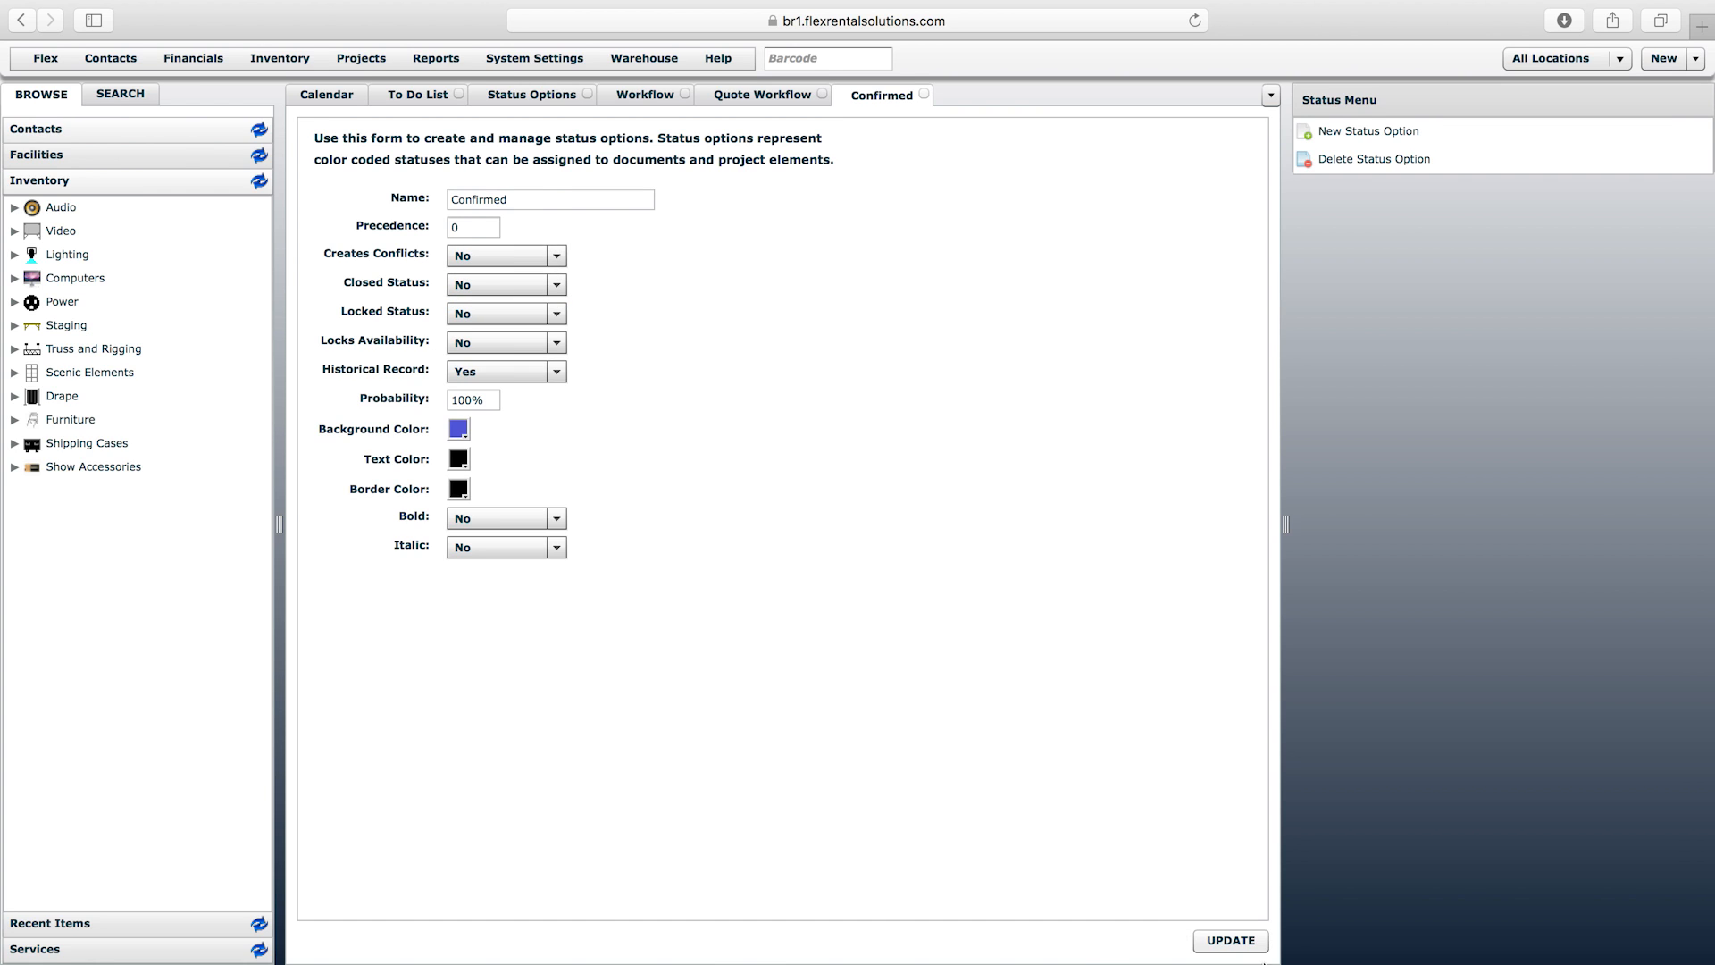
pyautogui.click(528, 260)
pyautogui.click(501, 299)
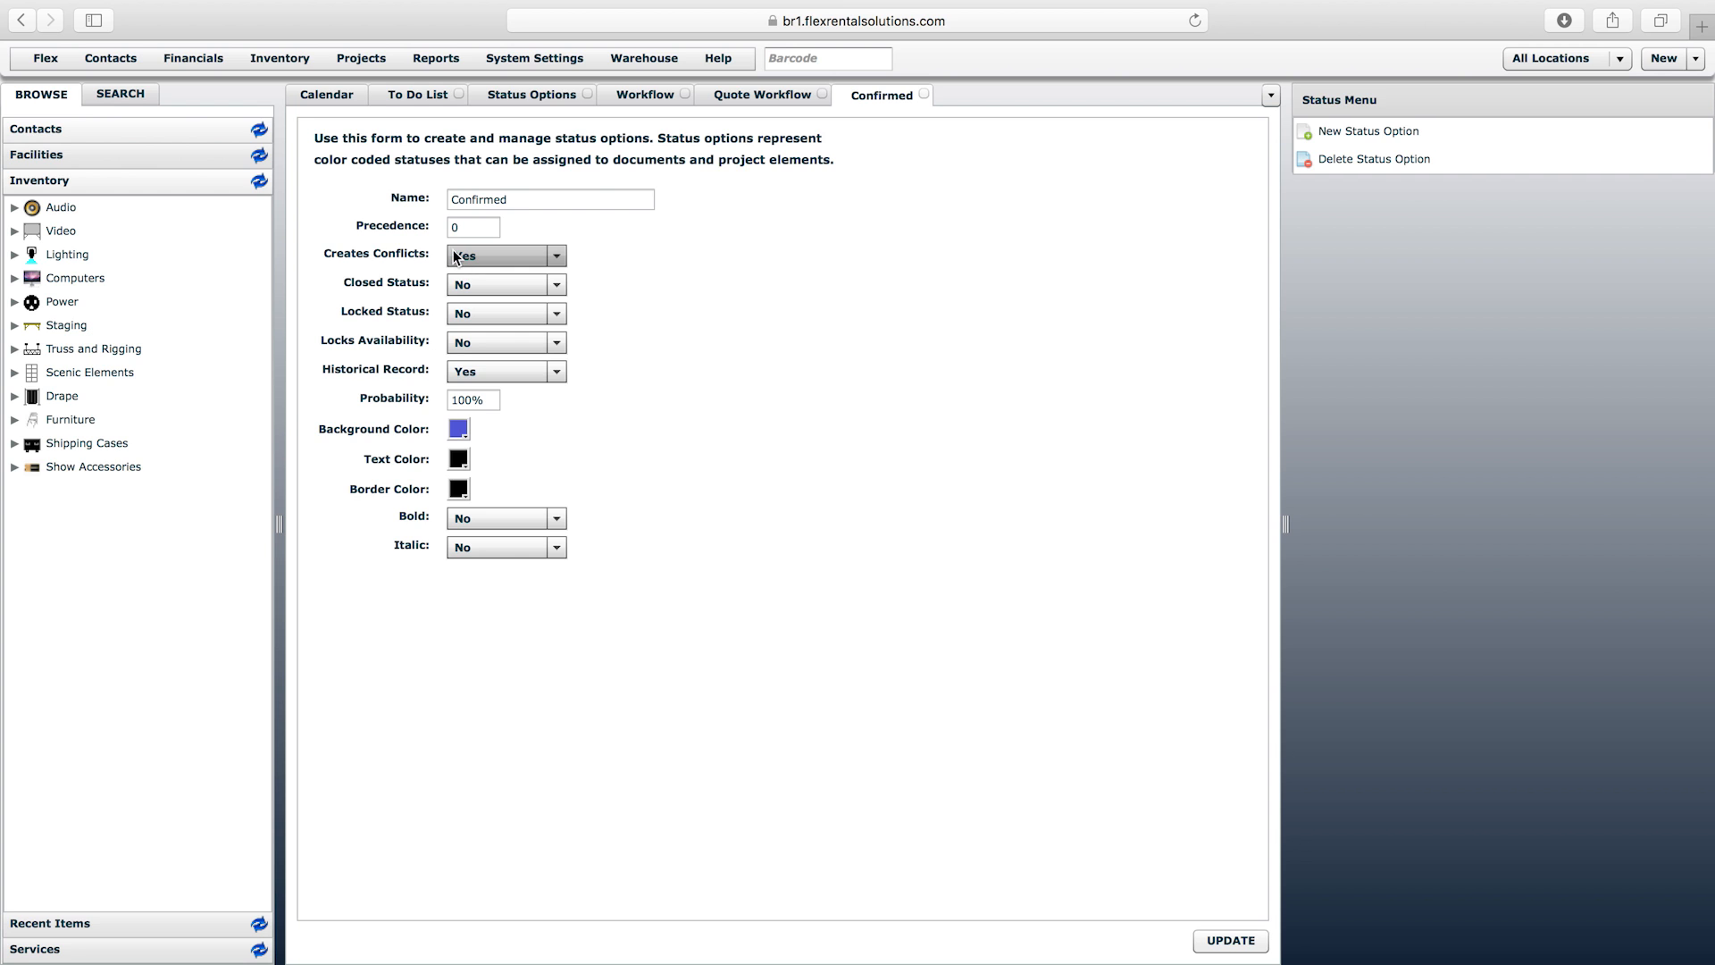
pyautogui.click(1231, 939)
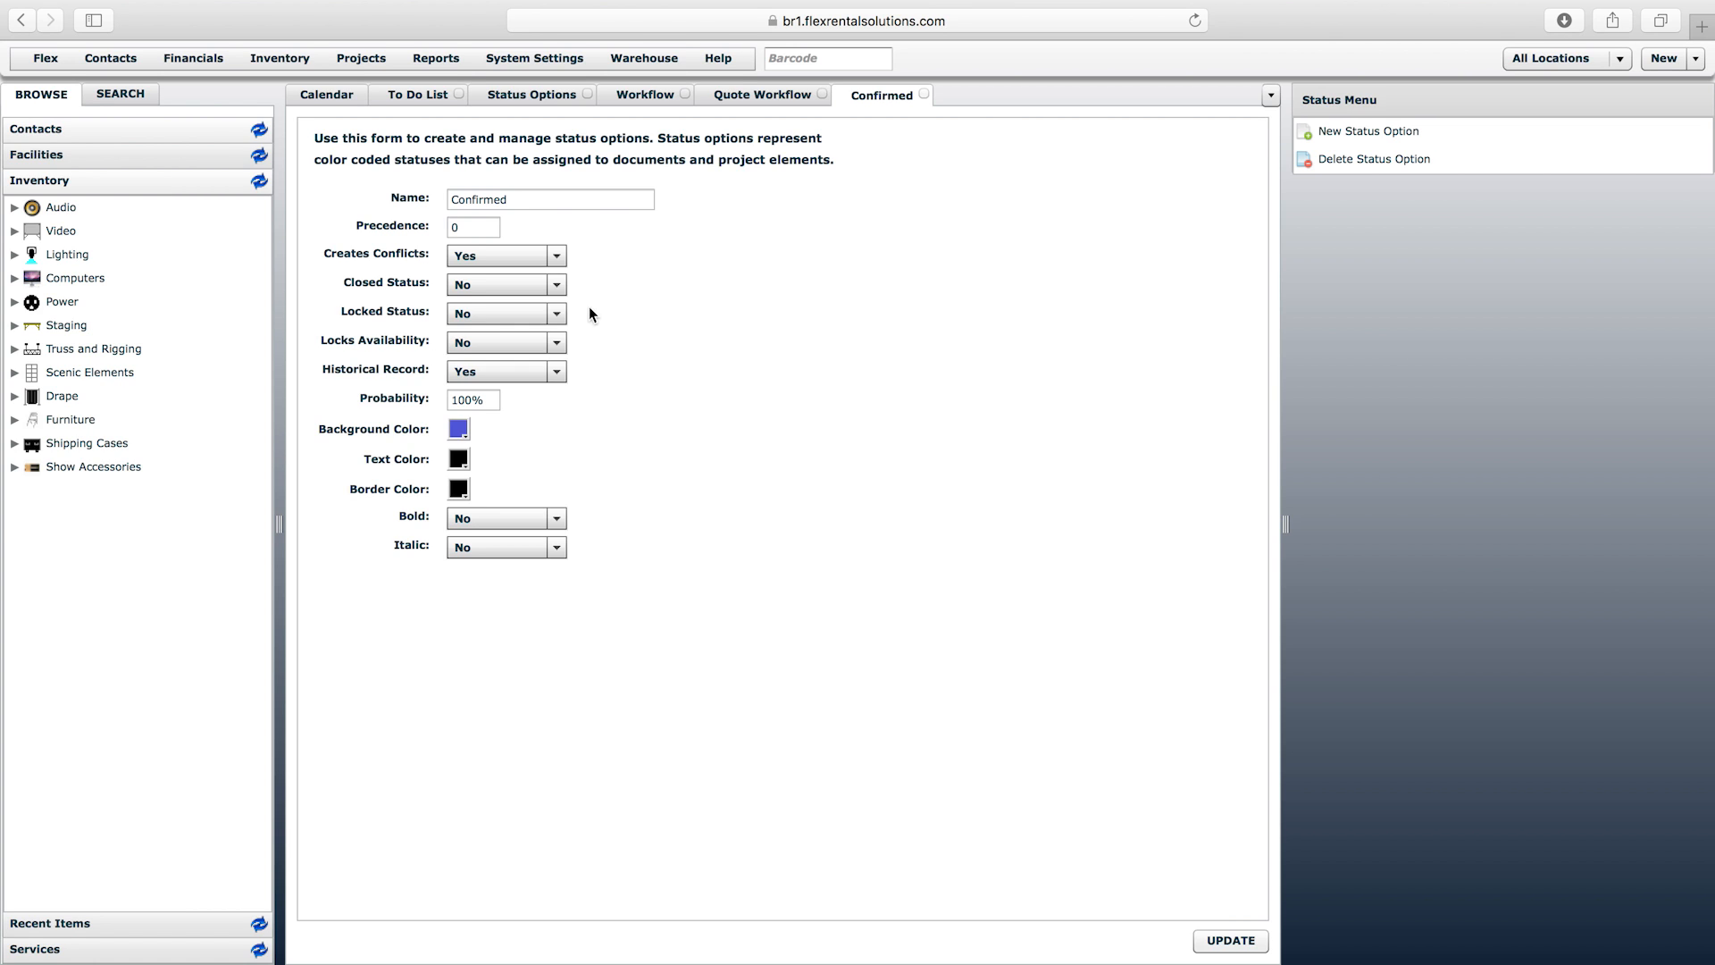
pyautogui.click(925, 94)
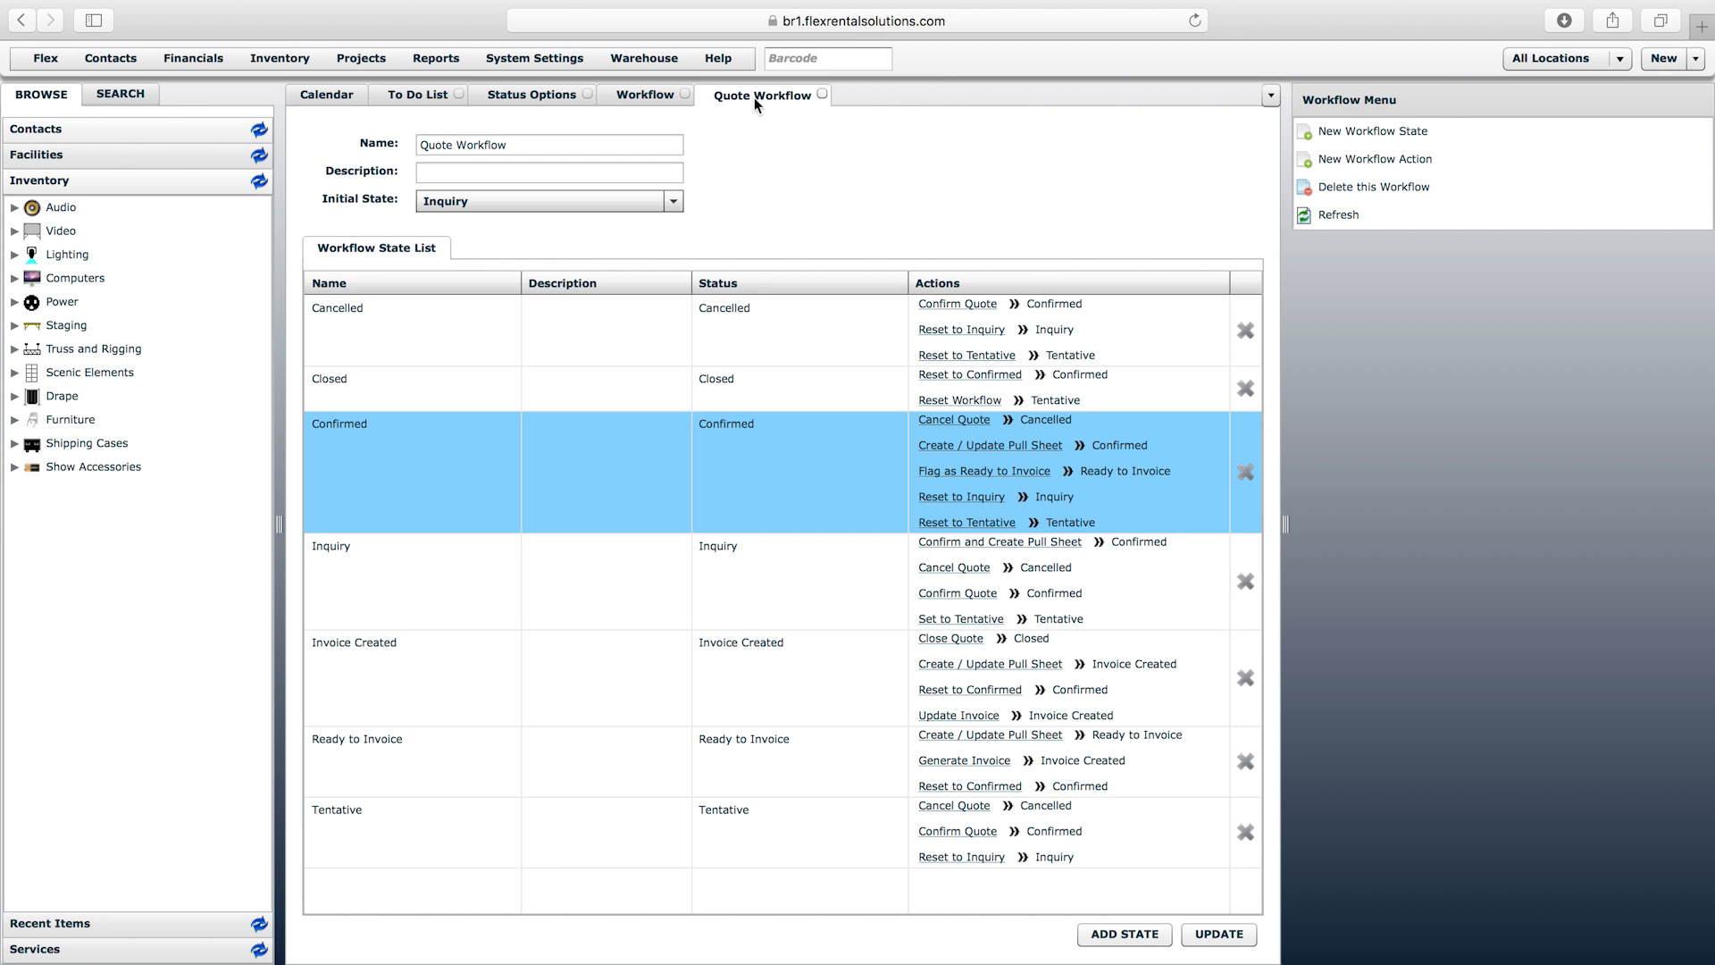
# - Close Status Options and open the Inquiry workflow state showing its inflow and outflow actions
pyautogui.click(588, 93)
pyautogui.click(744, 489)
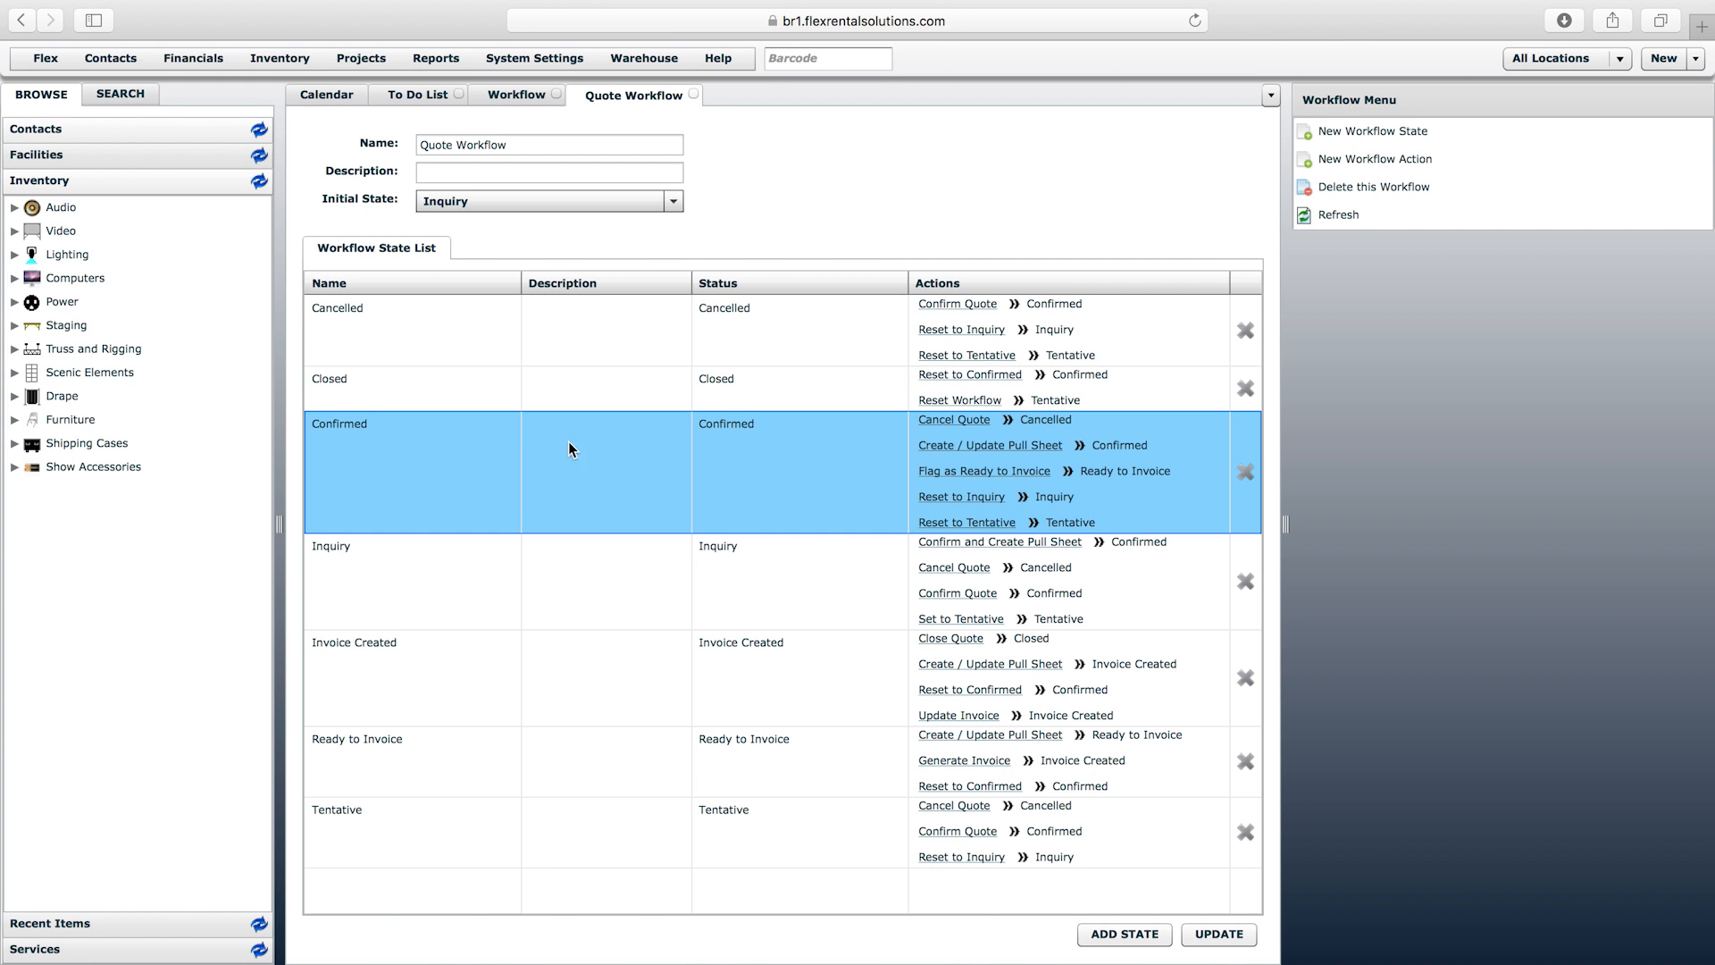
pyautogui.click(403, 592)
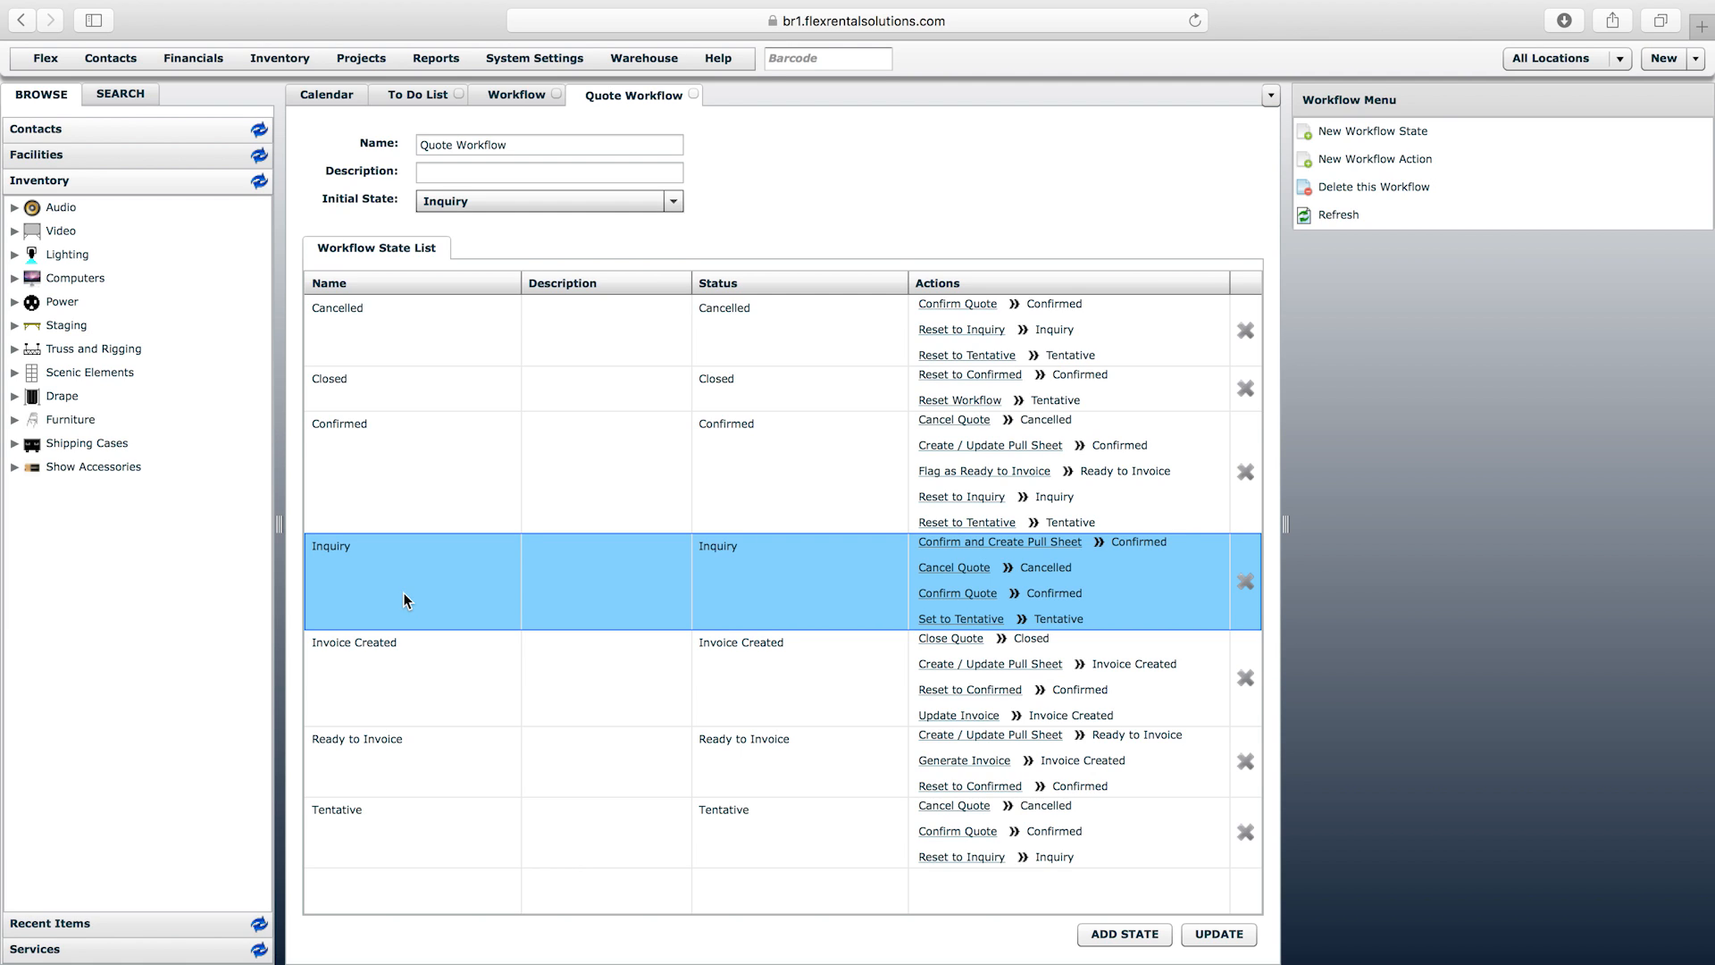
pyautogui.doubleClick(340, 565)
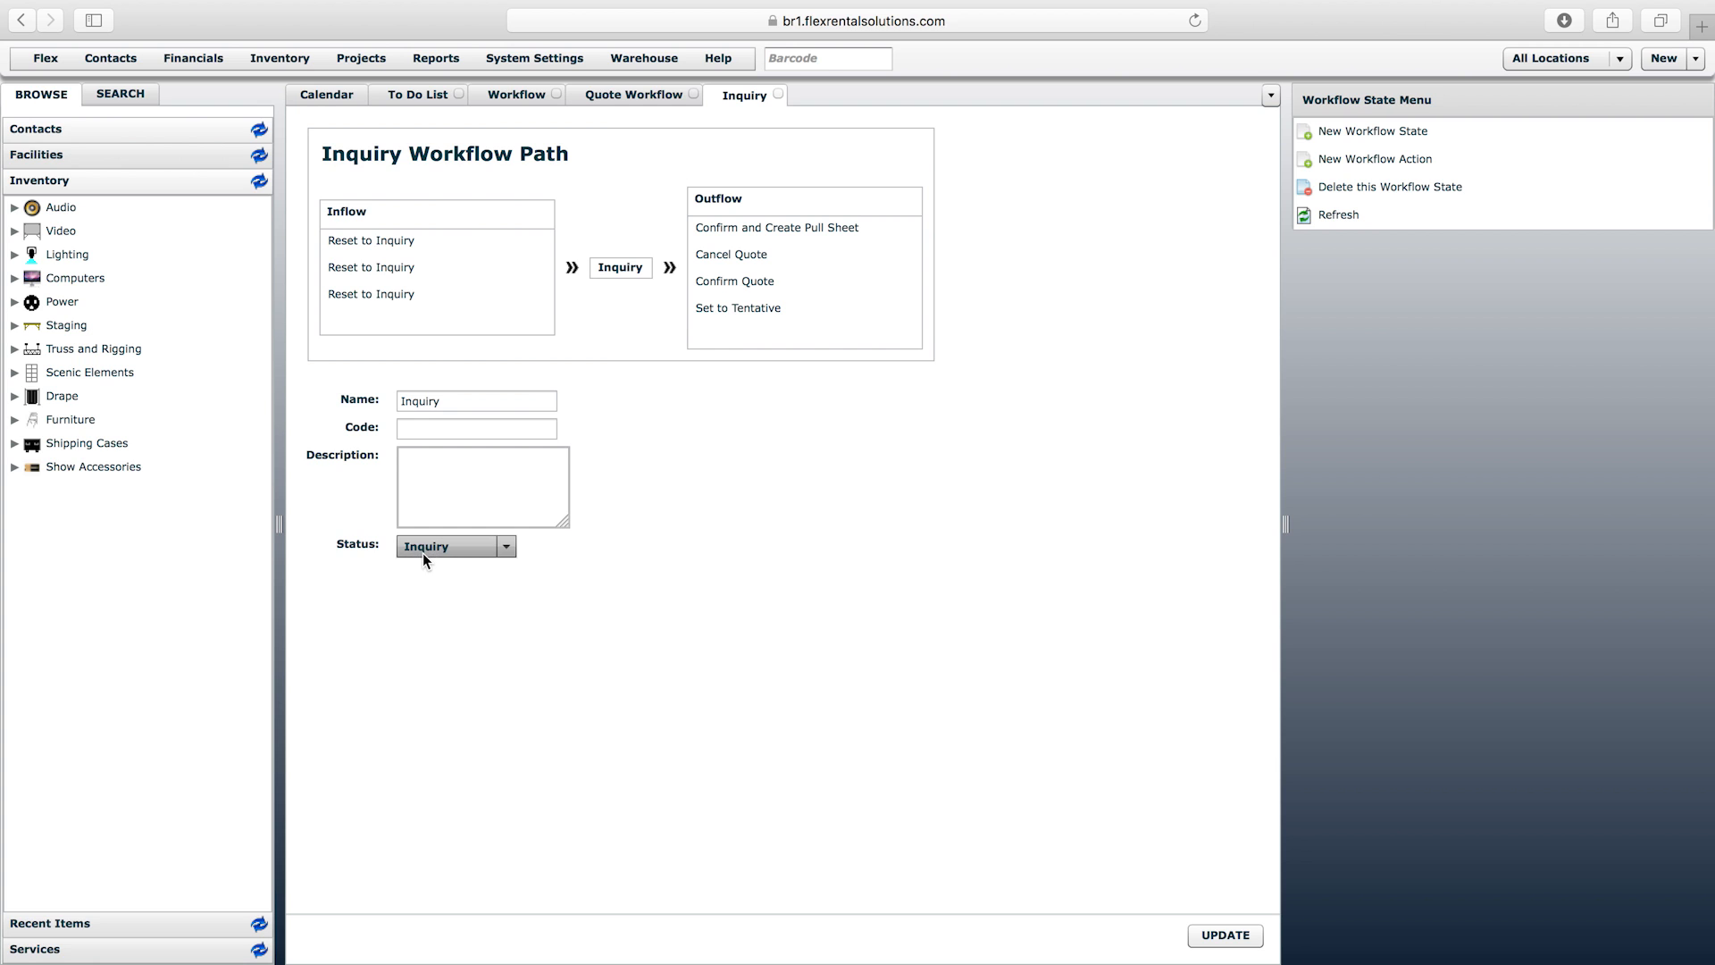
# - Close the Inquiry state tab and browse the Invoice Created, Inquiry and Confirmed state rows
pyautogui.click(779, 94)
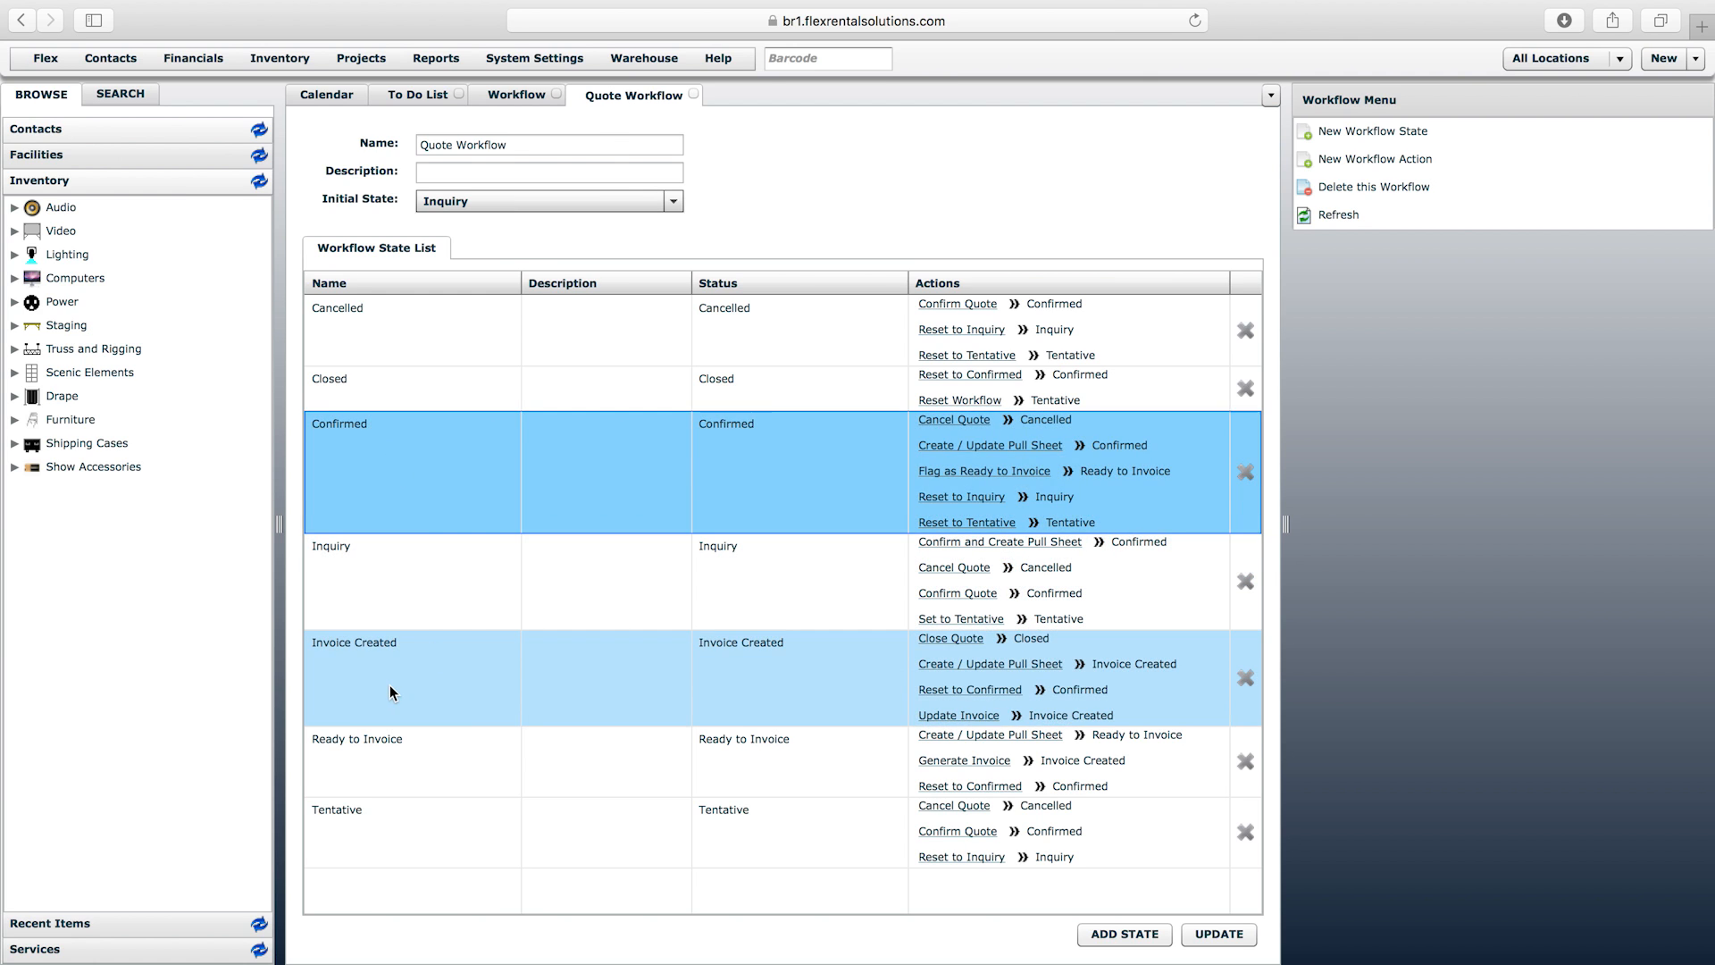
pyautogui.click(390, 687)
pyautogui.click(327, 561)
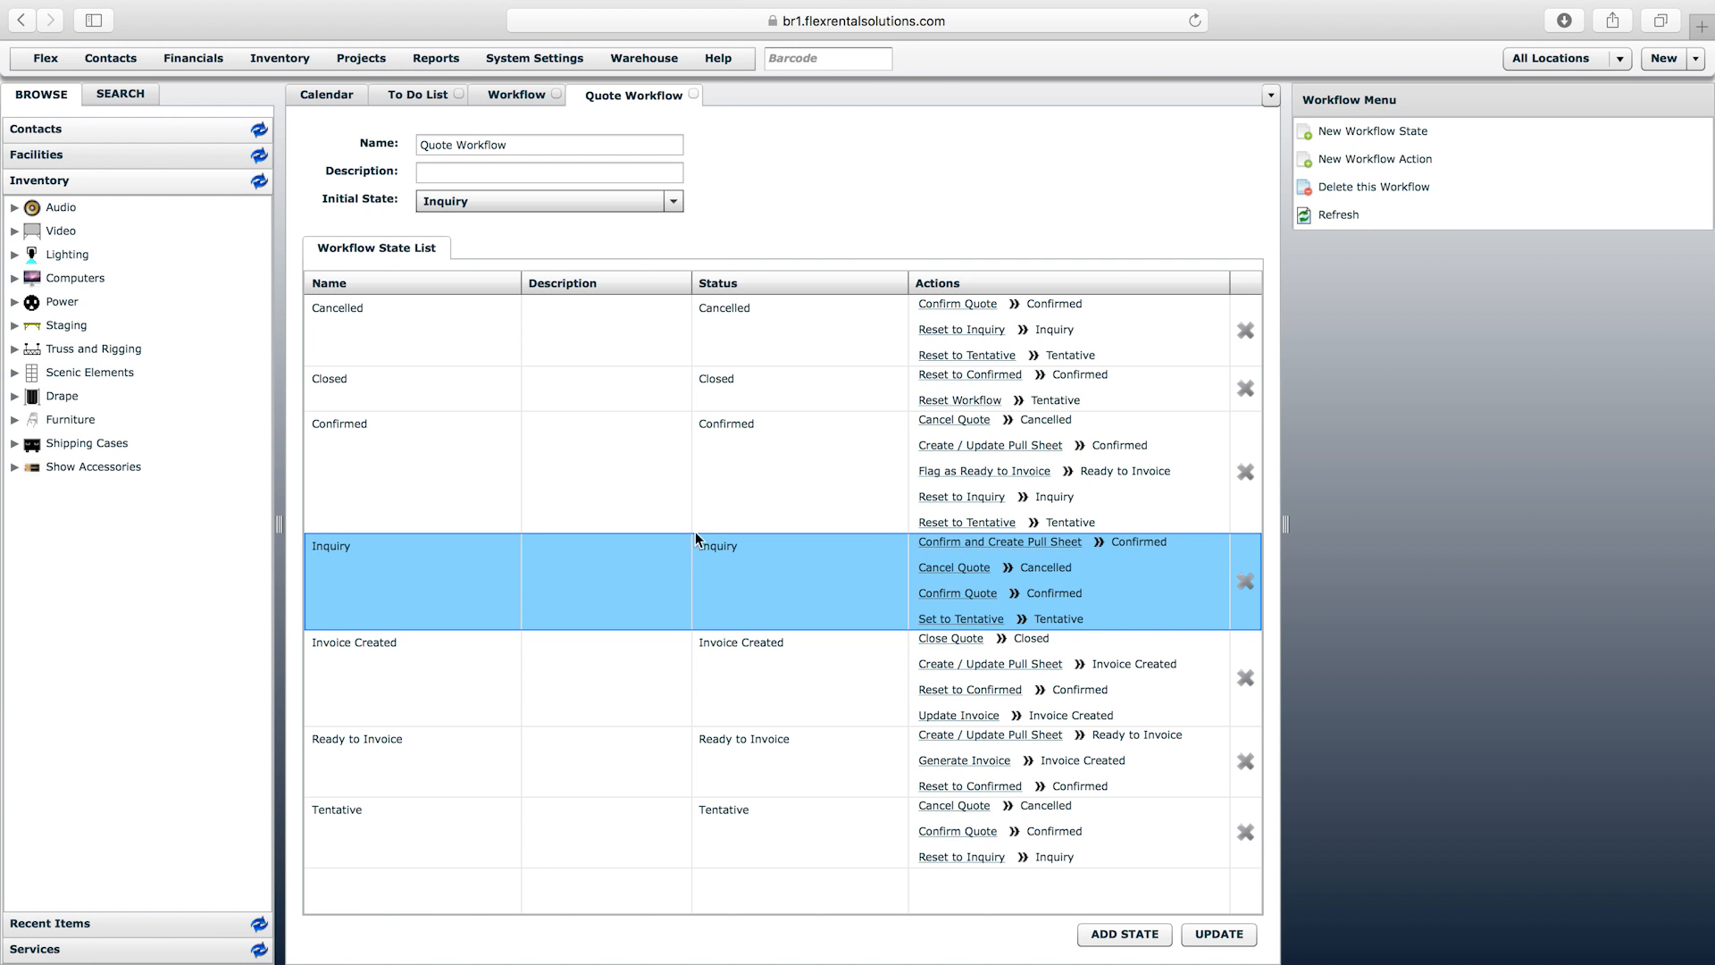
pyautogui.click(374, 466)
pyautogui.click(407, 555)
# - Open Inquiry's Confirm Quote action and check its name and Change To Type, leaving None
pyautogui.click(992, 598)
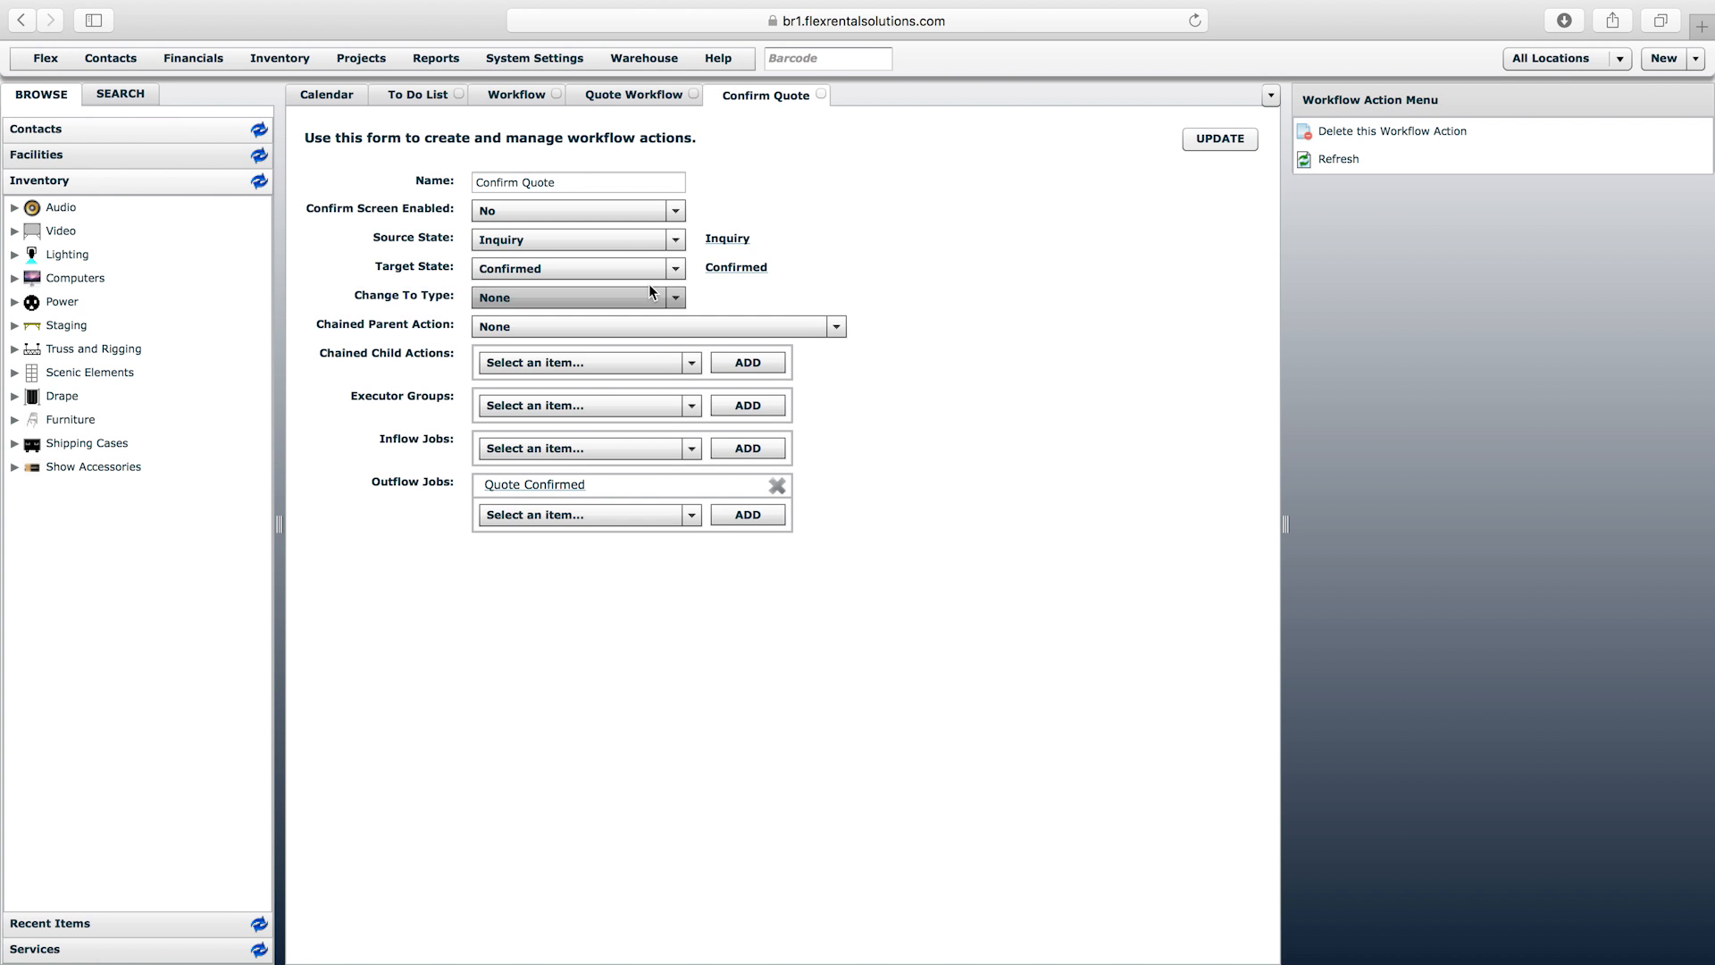
pyautogui.click(585, 181)
pyautogui.moveTo(585, 181); pyautogui.dragTo(457, 185)
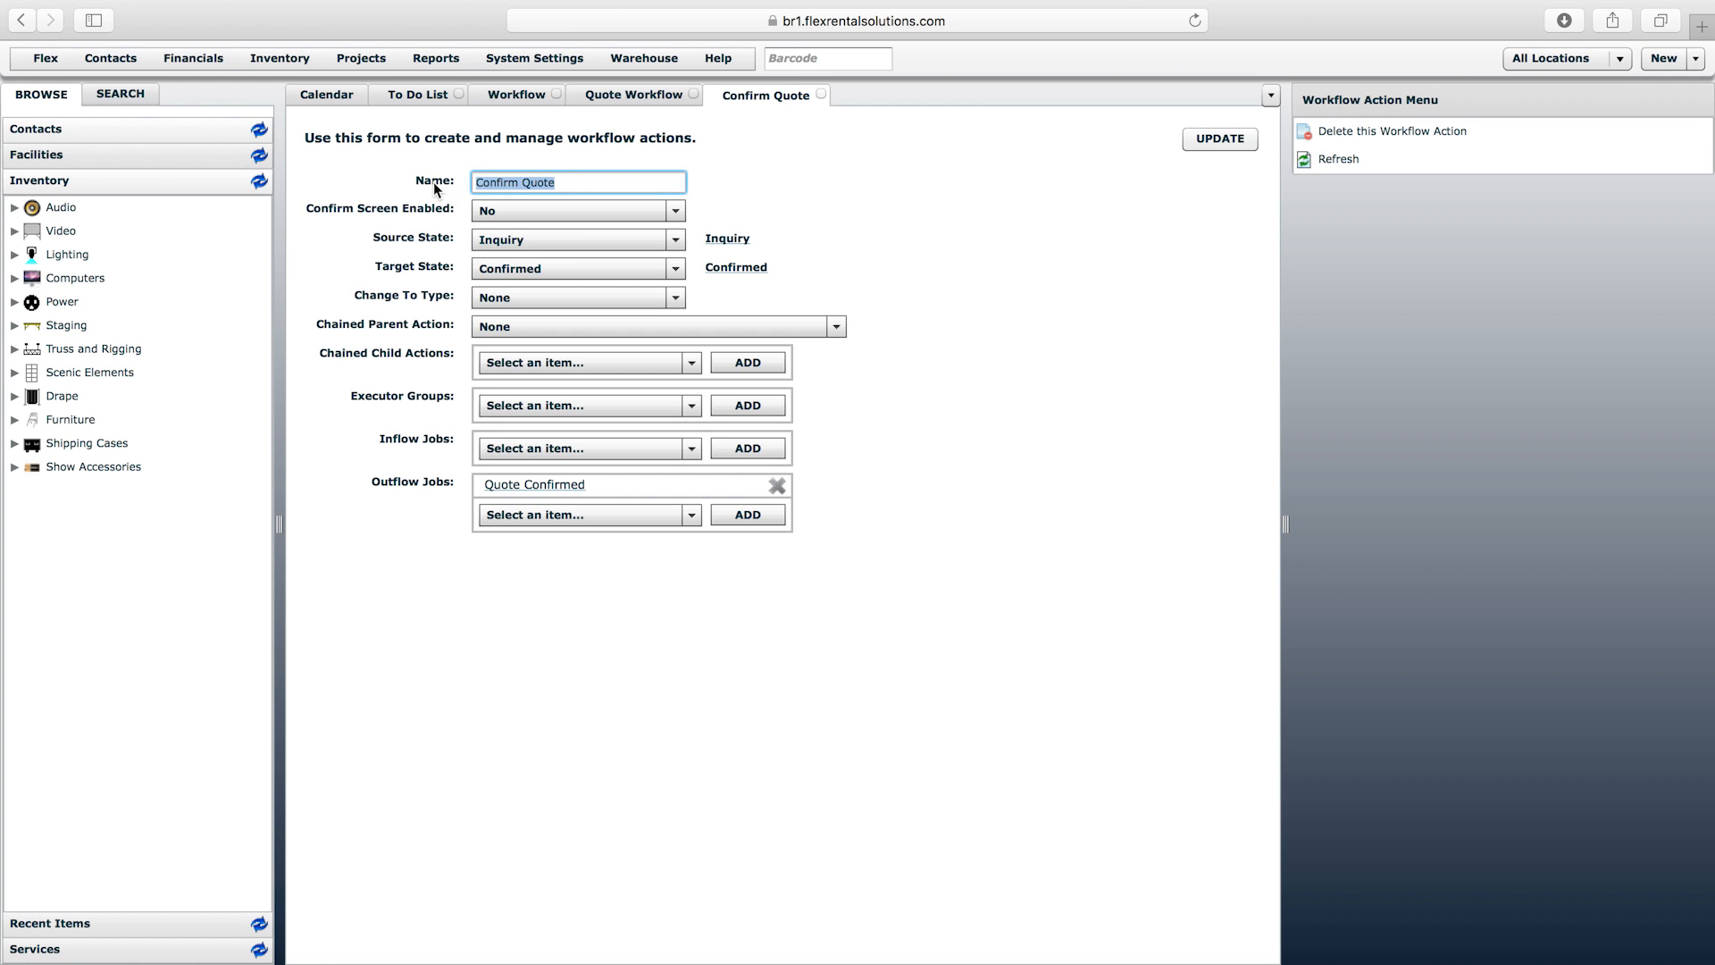
pyautogui.click(450, 211)
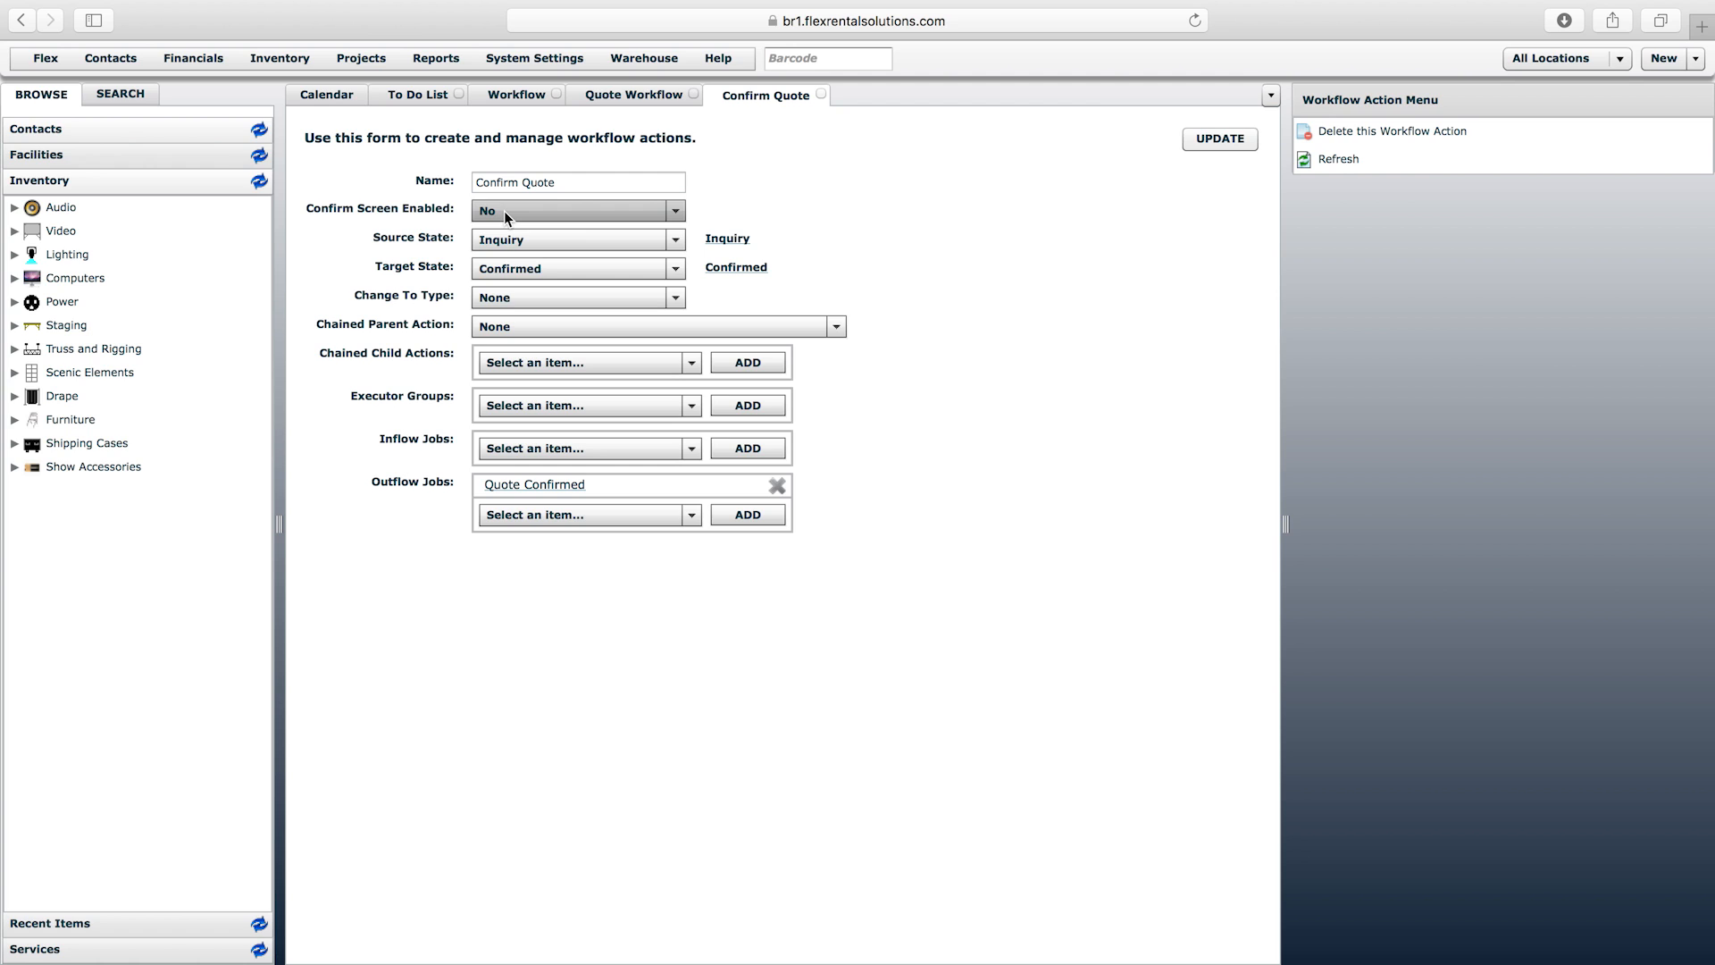
pyautogui.click(511, 300)
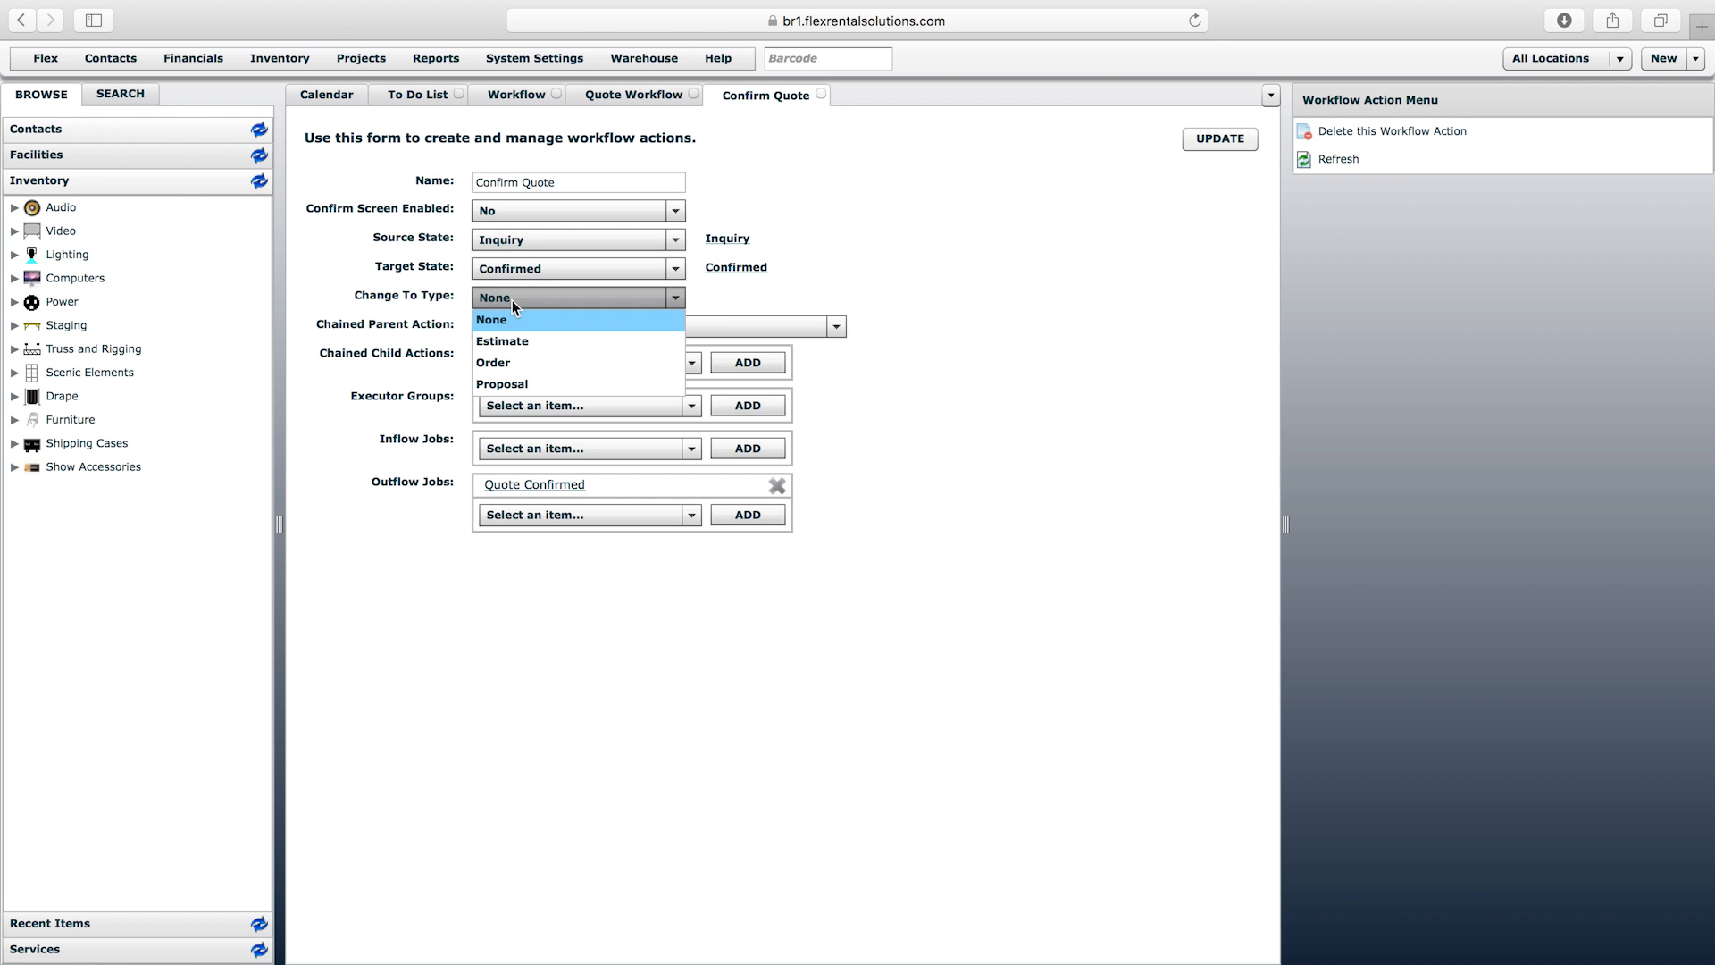
pyautogui.click(421, 297)
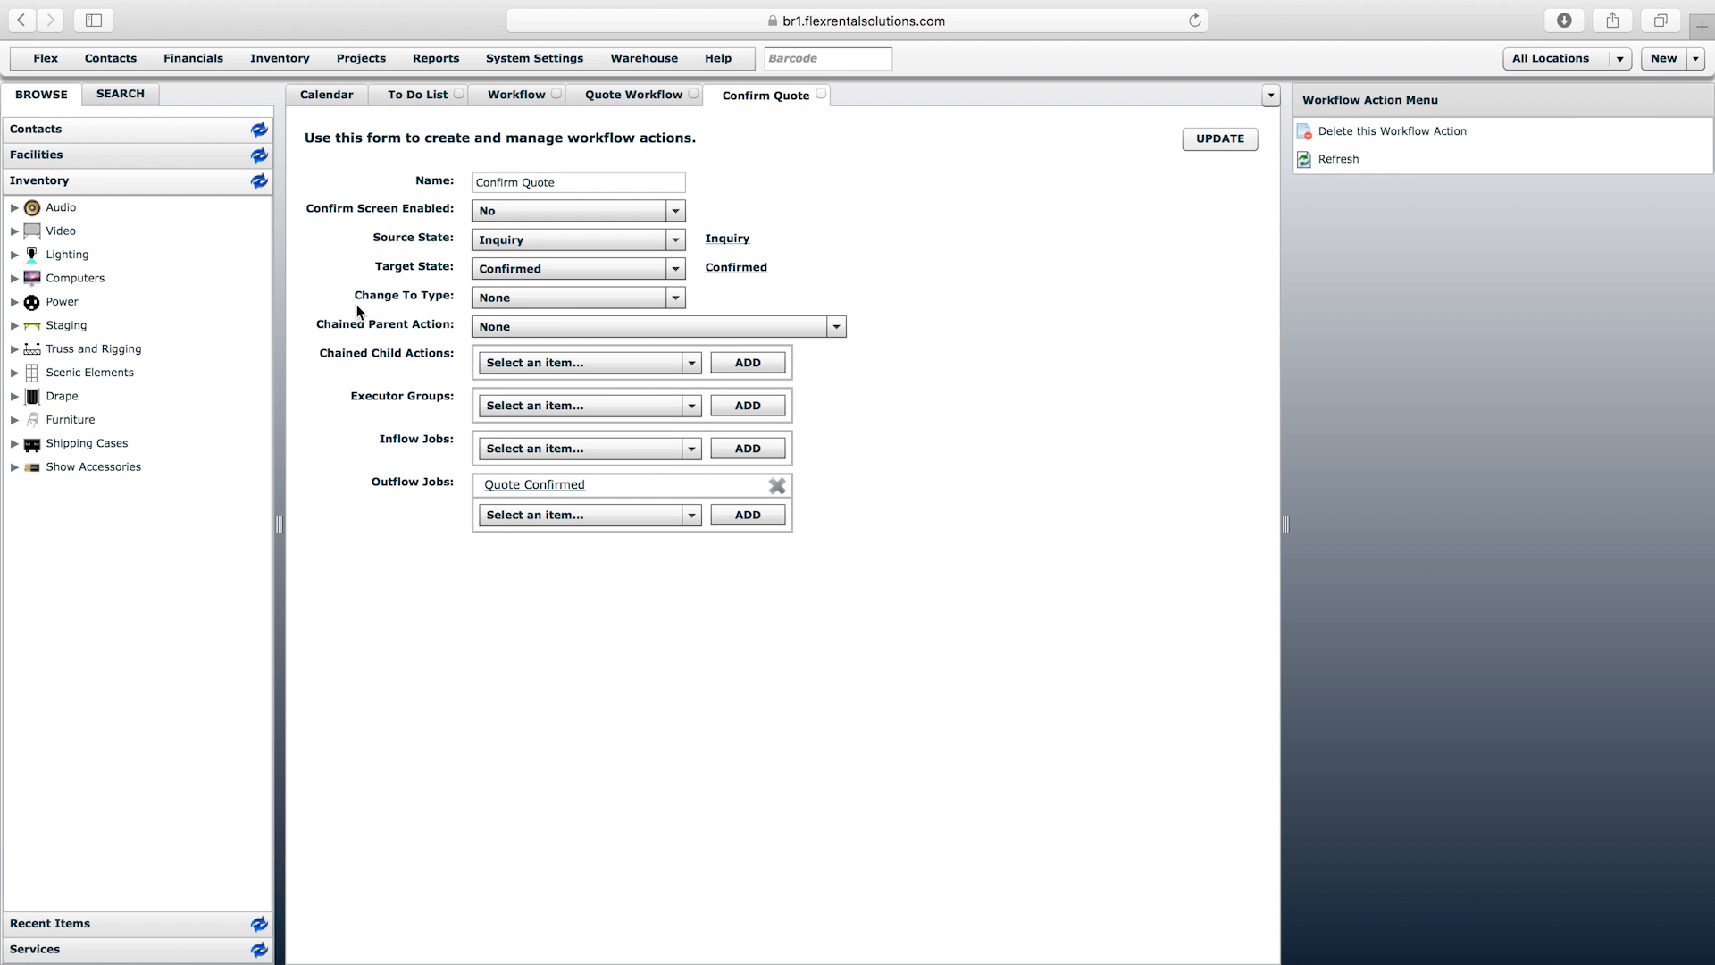
pyautogui.click(503, 304)
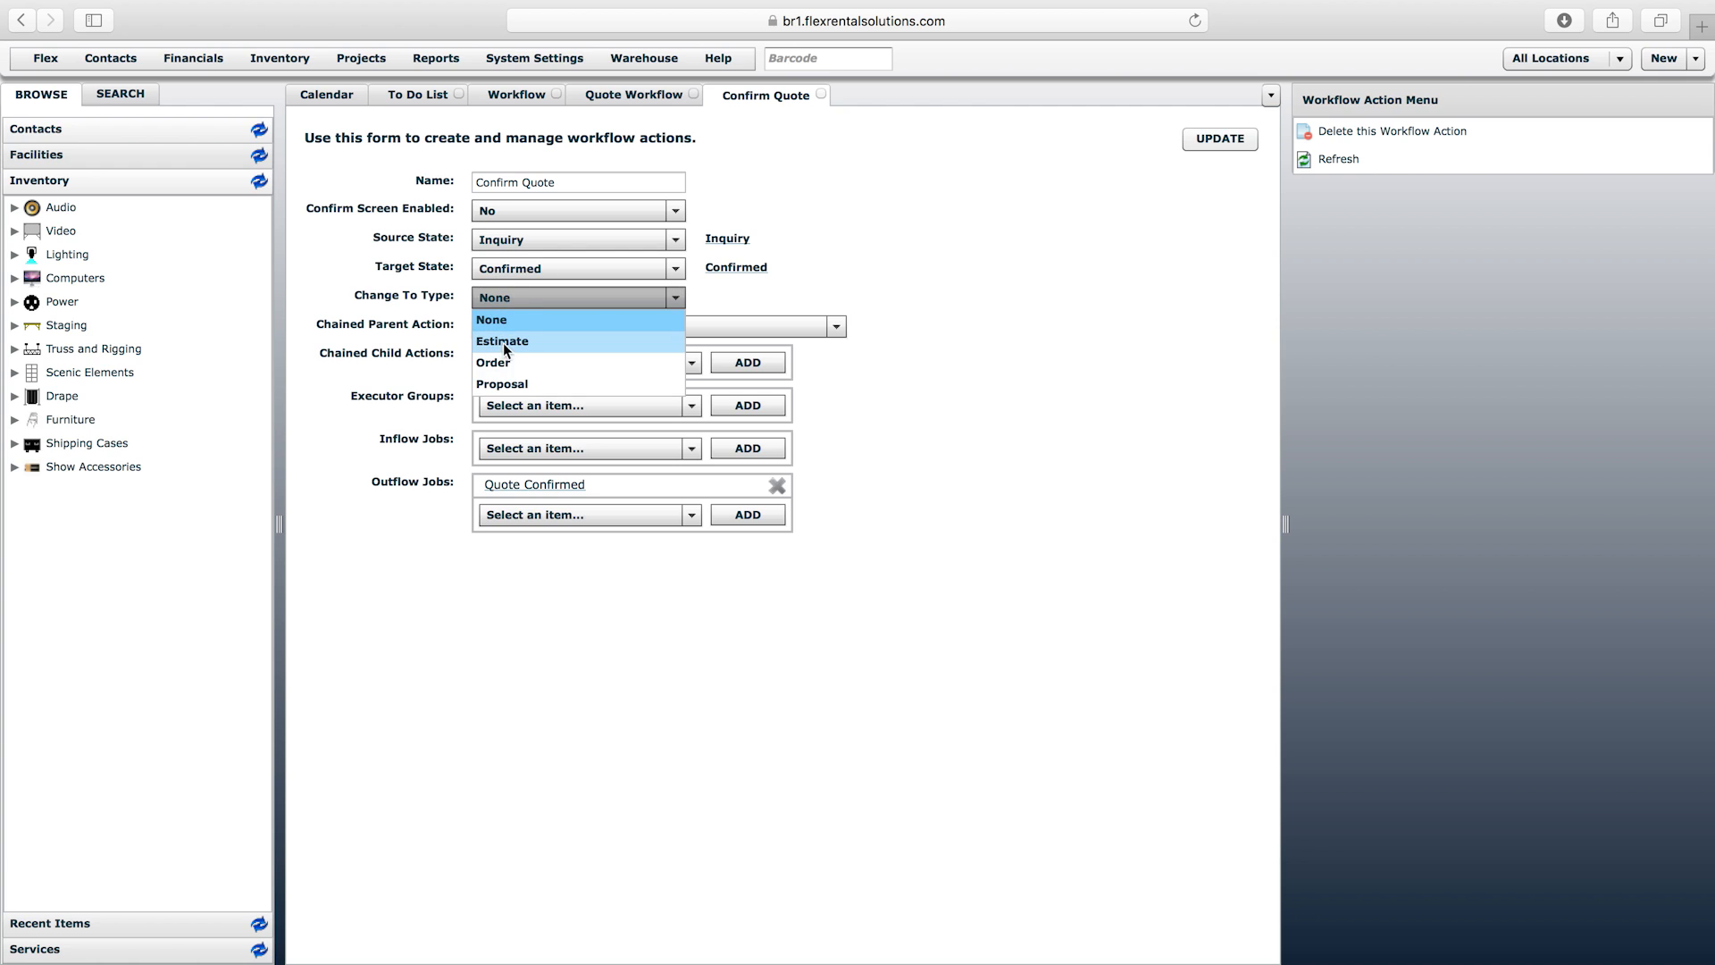
pyautogui.click(447, 308)
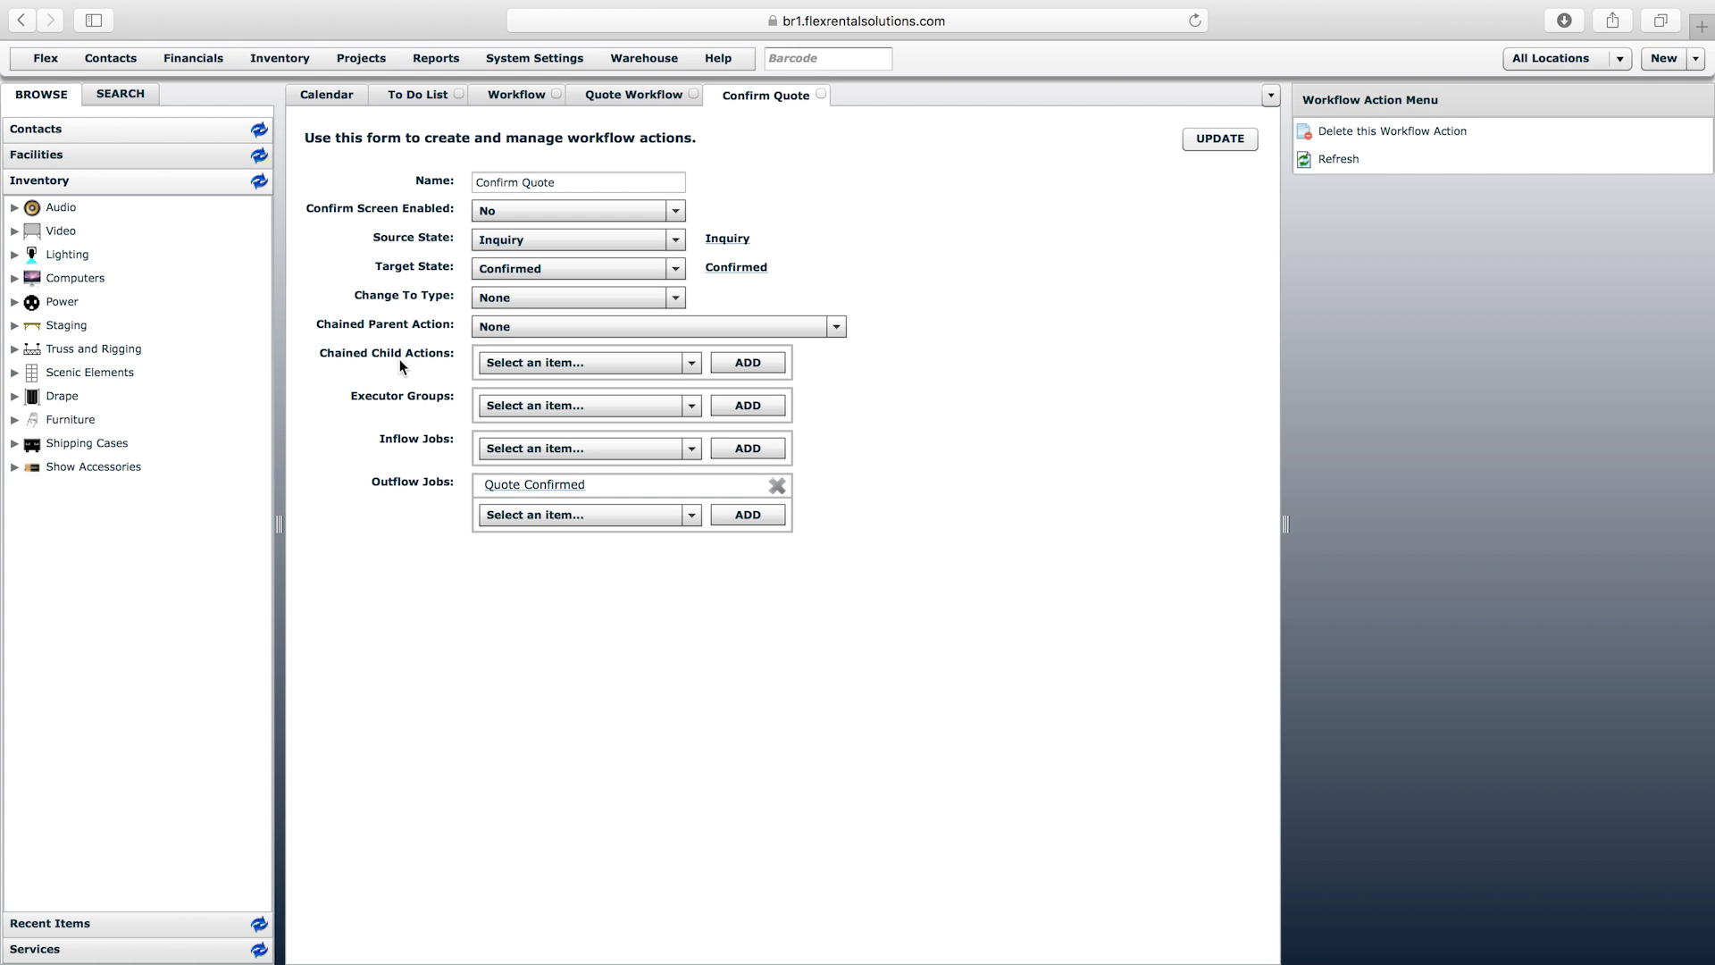
# - Browse the chained child and parent action lists without adding any, keeping parent as None
pyautogui.click(554, 361)
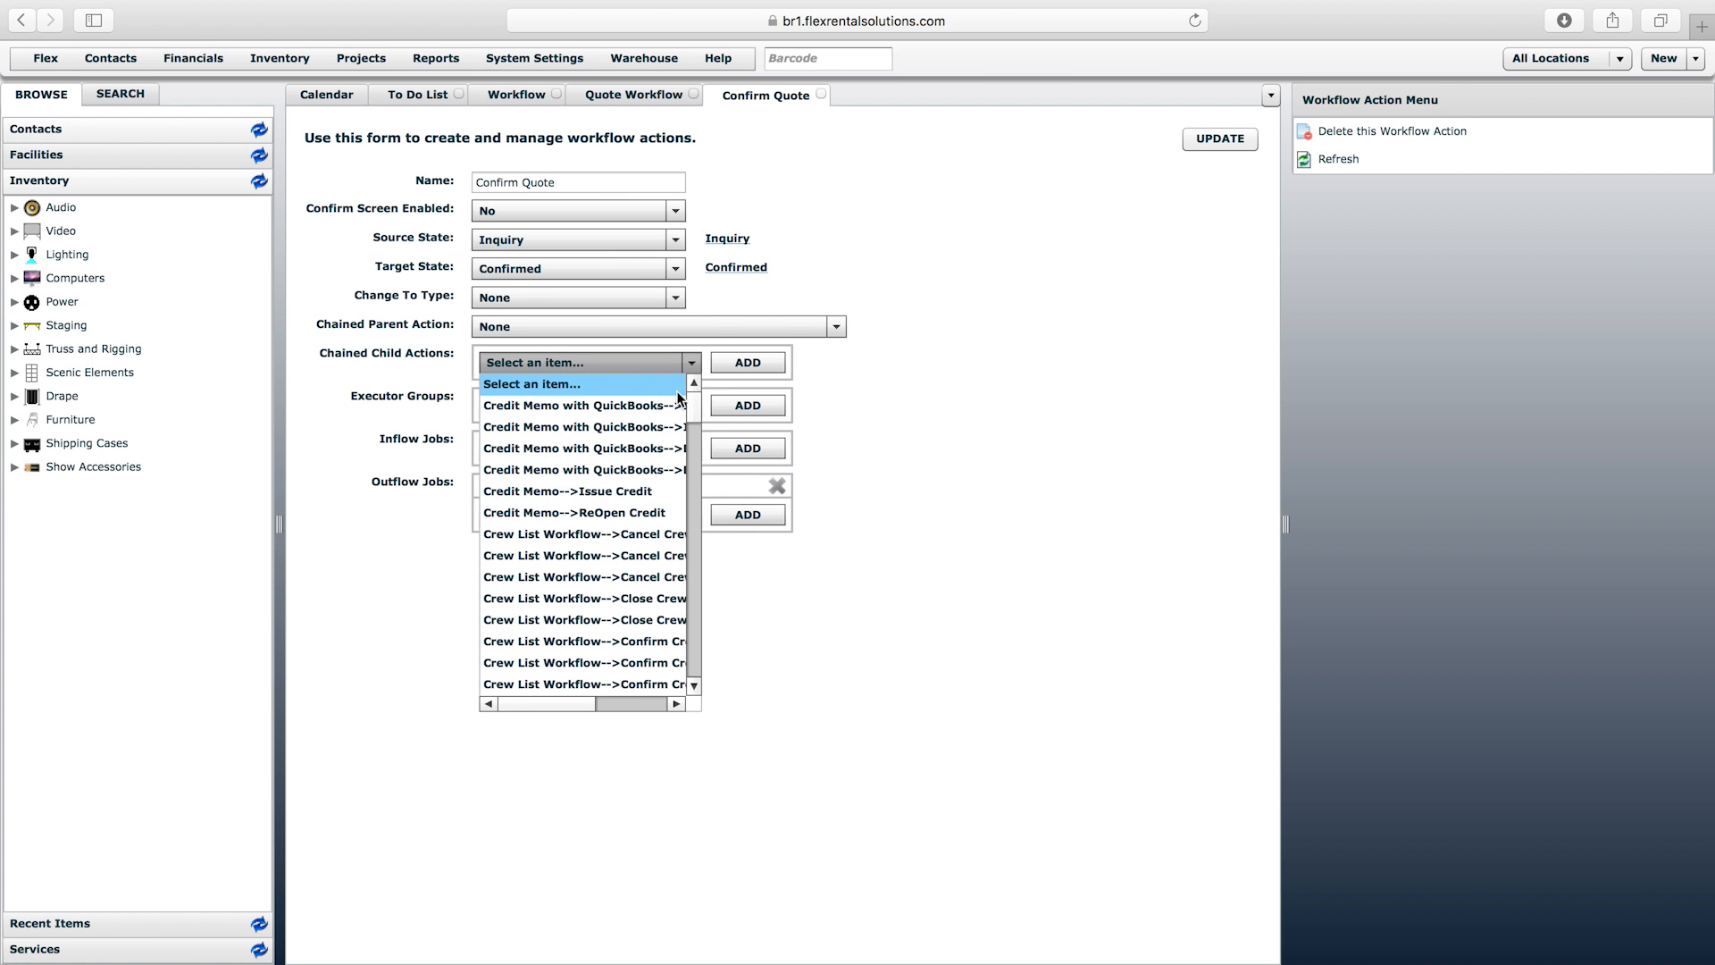
pyautogui.moveTo(700, 411); pyautogui.dragTo(711, 600)
pyautogui.click(711, 598)
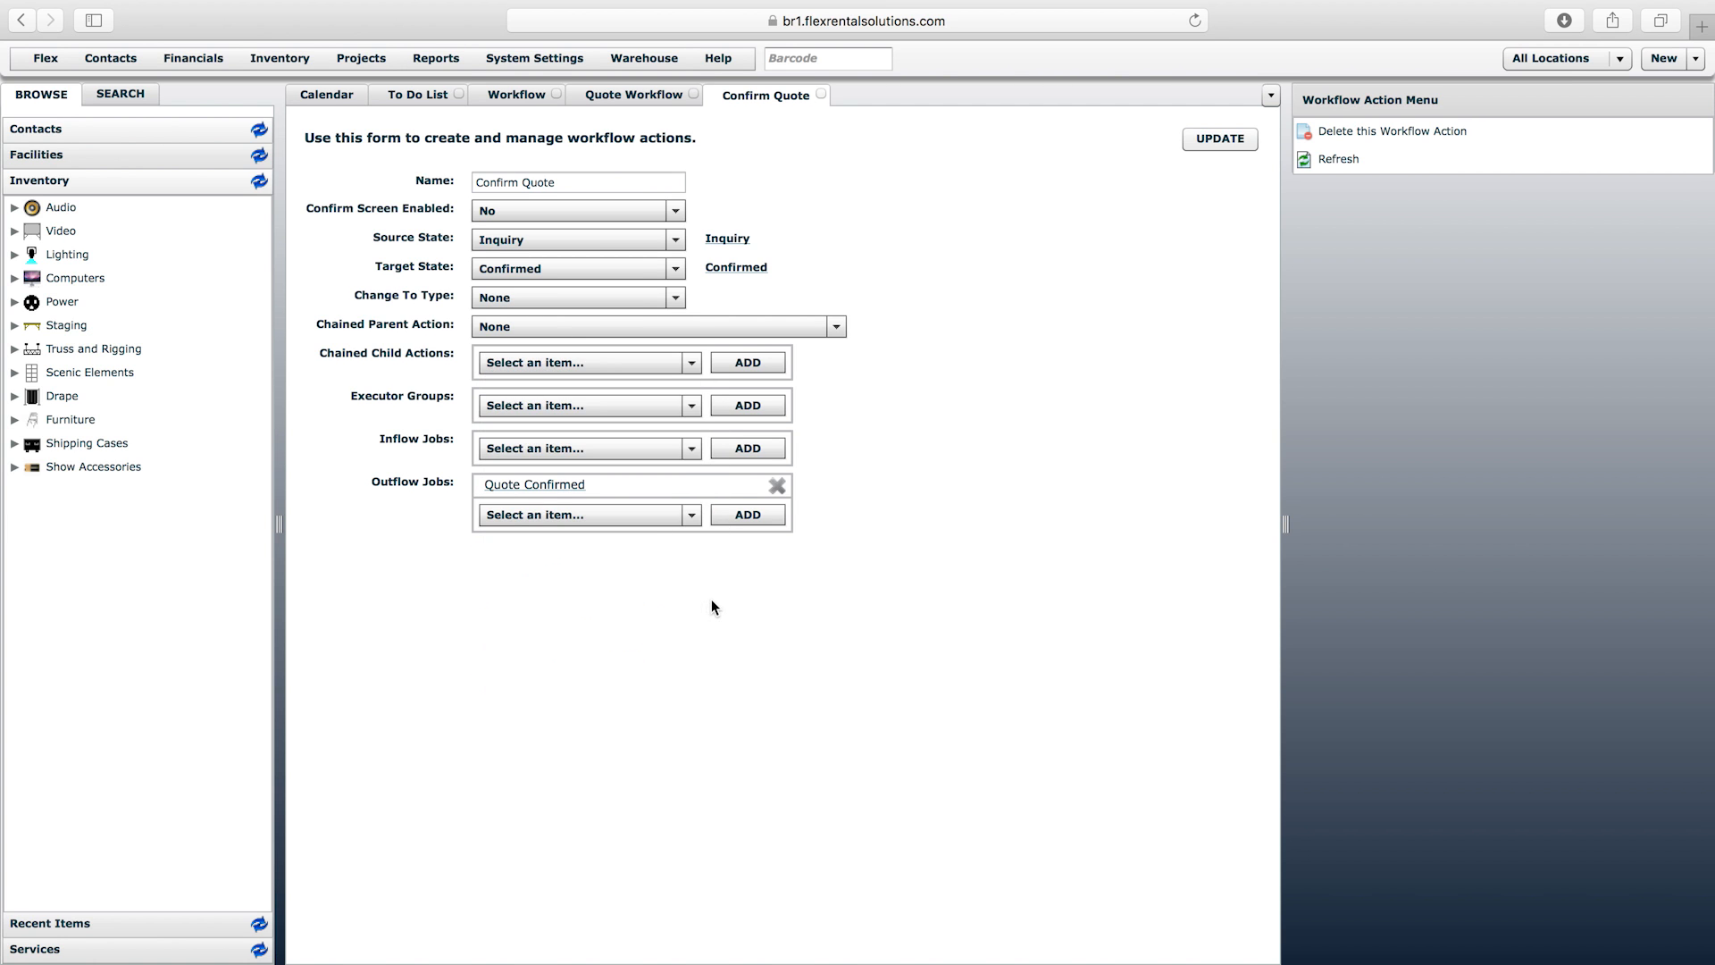
pyautogui.click(688, 365)
pyautogui.moveTo(701, 574); pyautogui.dragTo(701, 615)
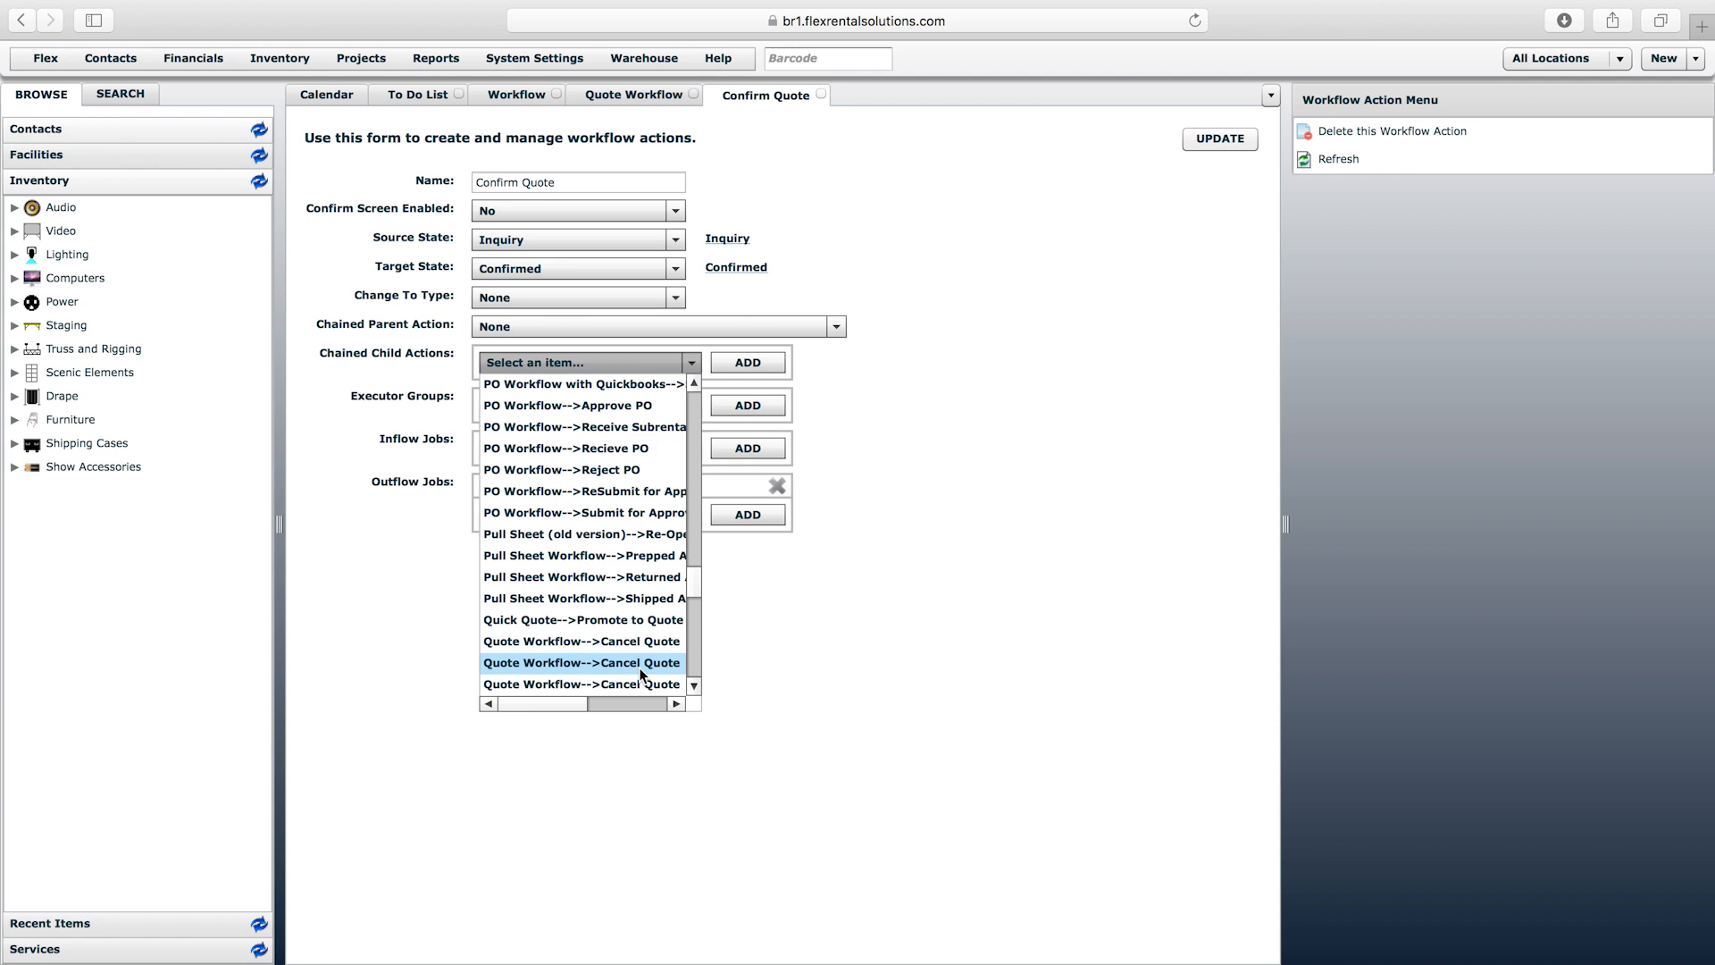
pyautogui.click(382, 587)
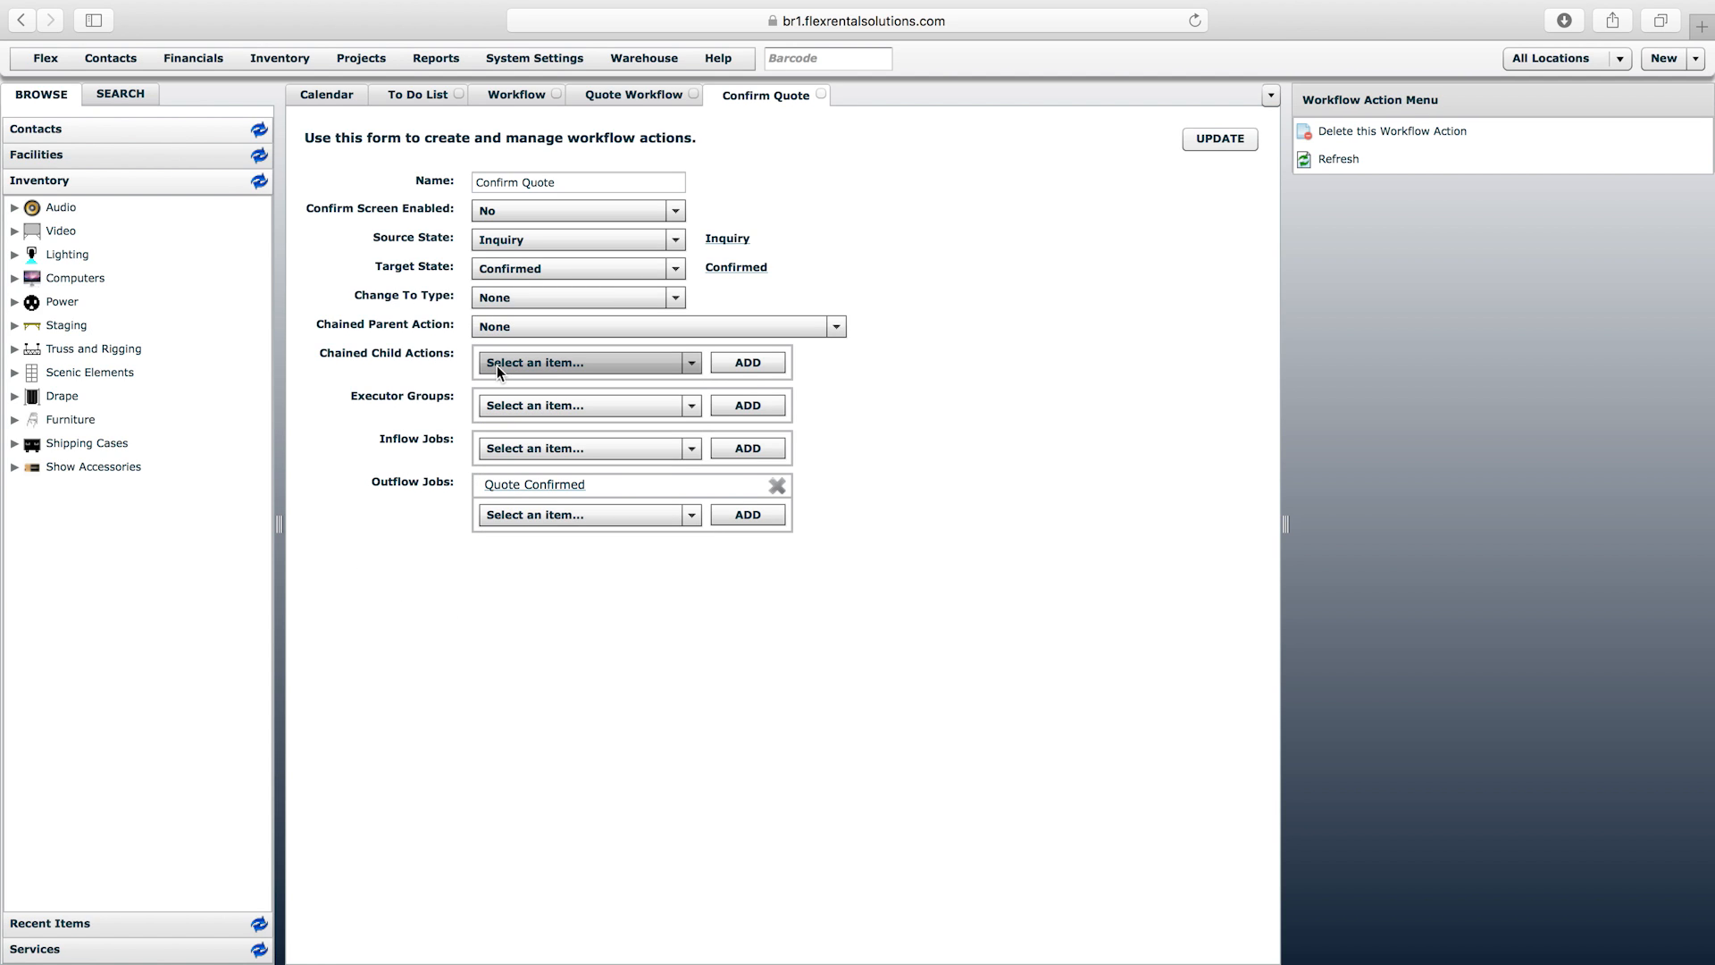
pyautogui.click(498, 332)
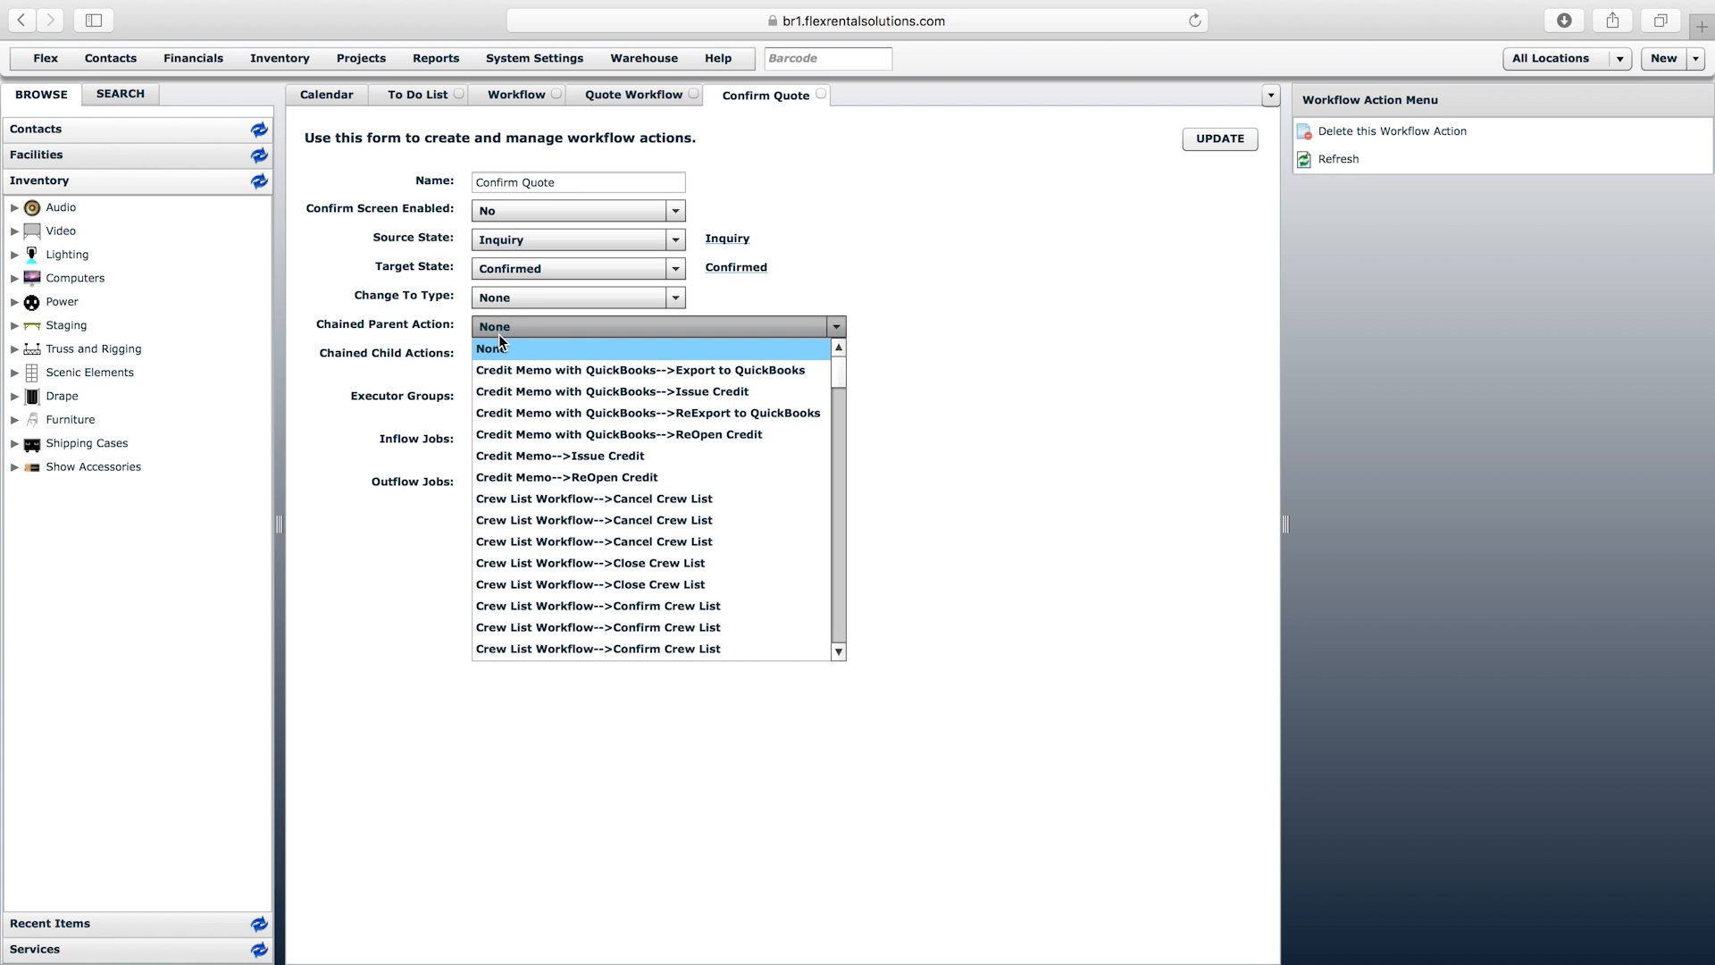
pyautogui.click(838, 470)
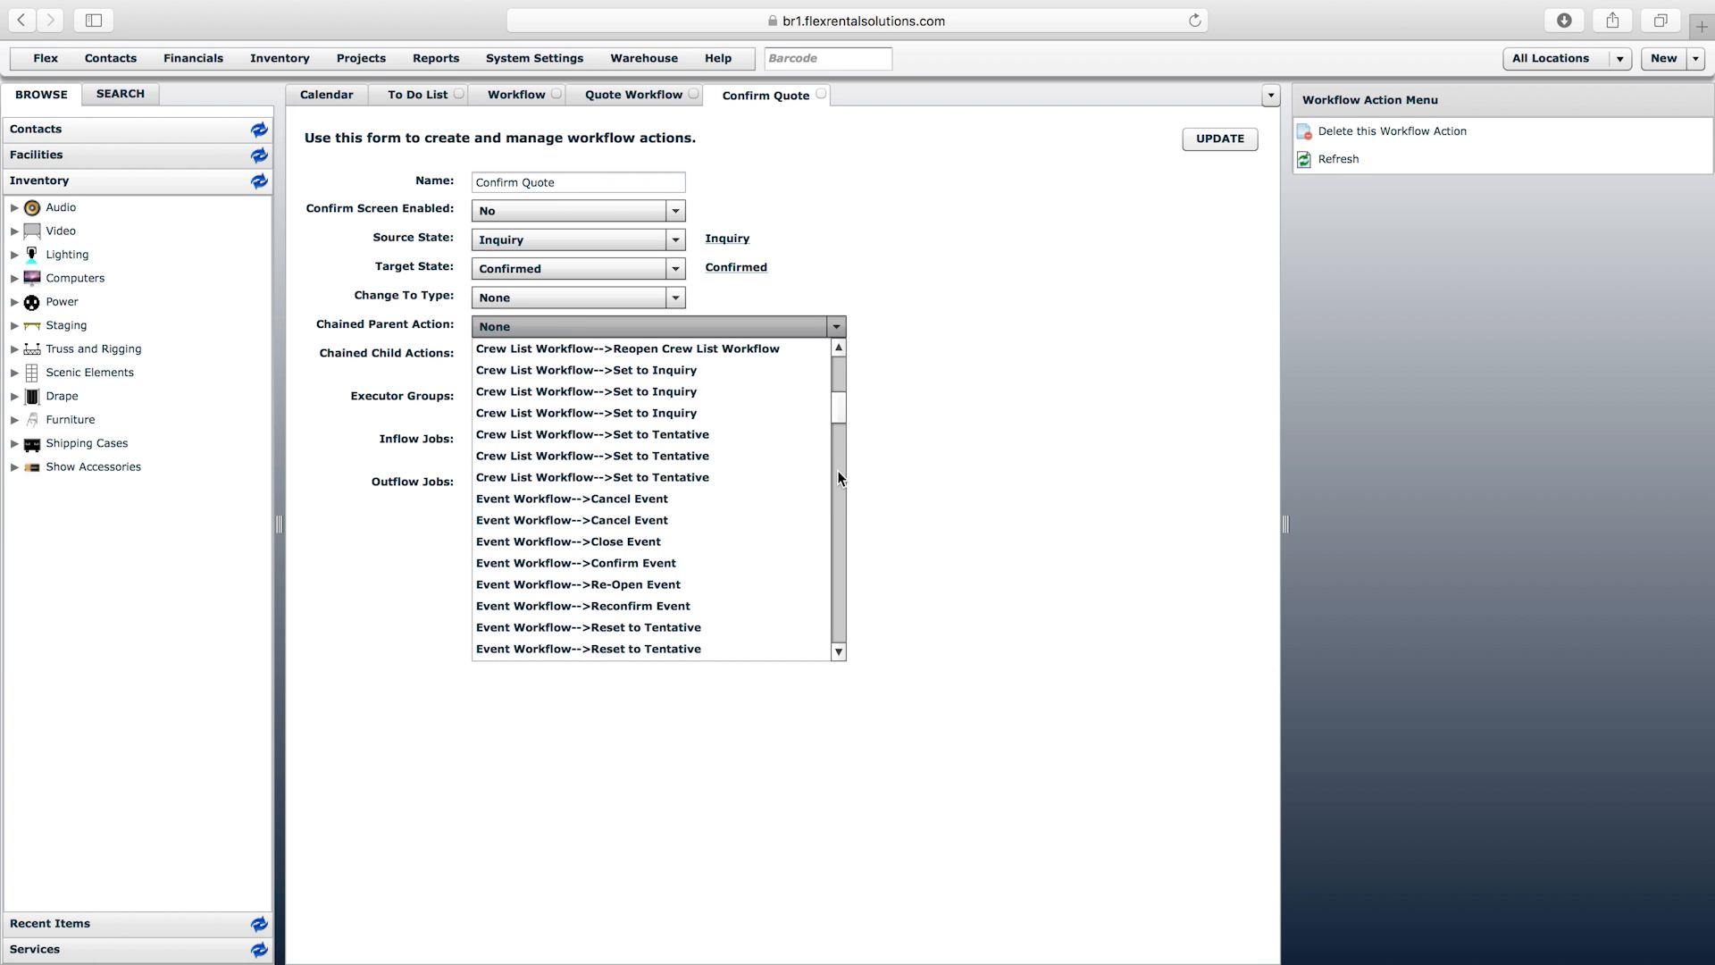
pyautogui.moveTo(842, 404); pyautogui.dragTo(840, 410)
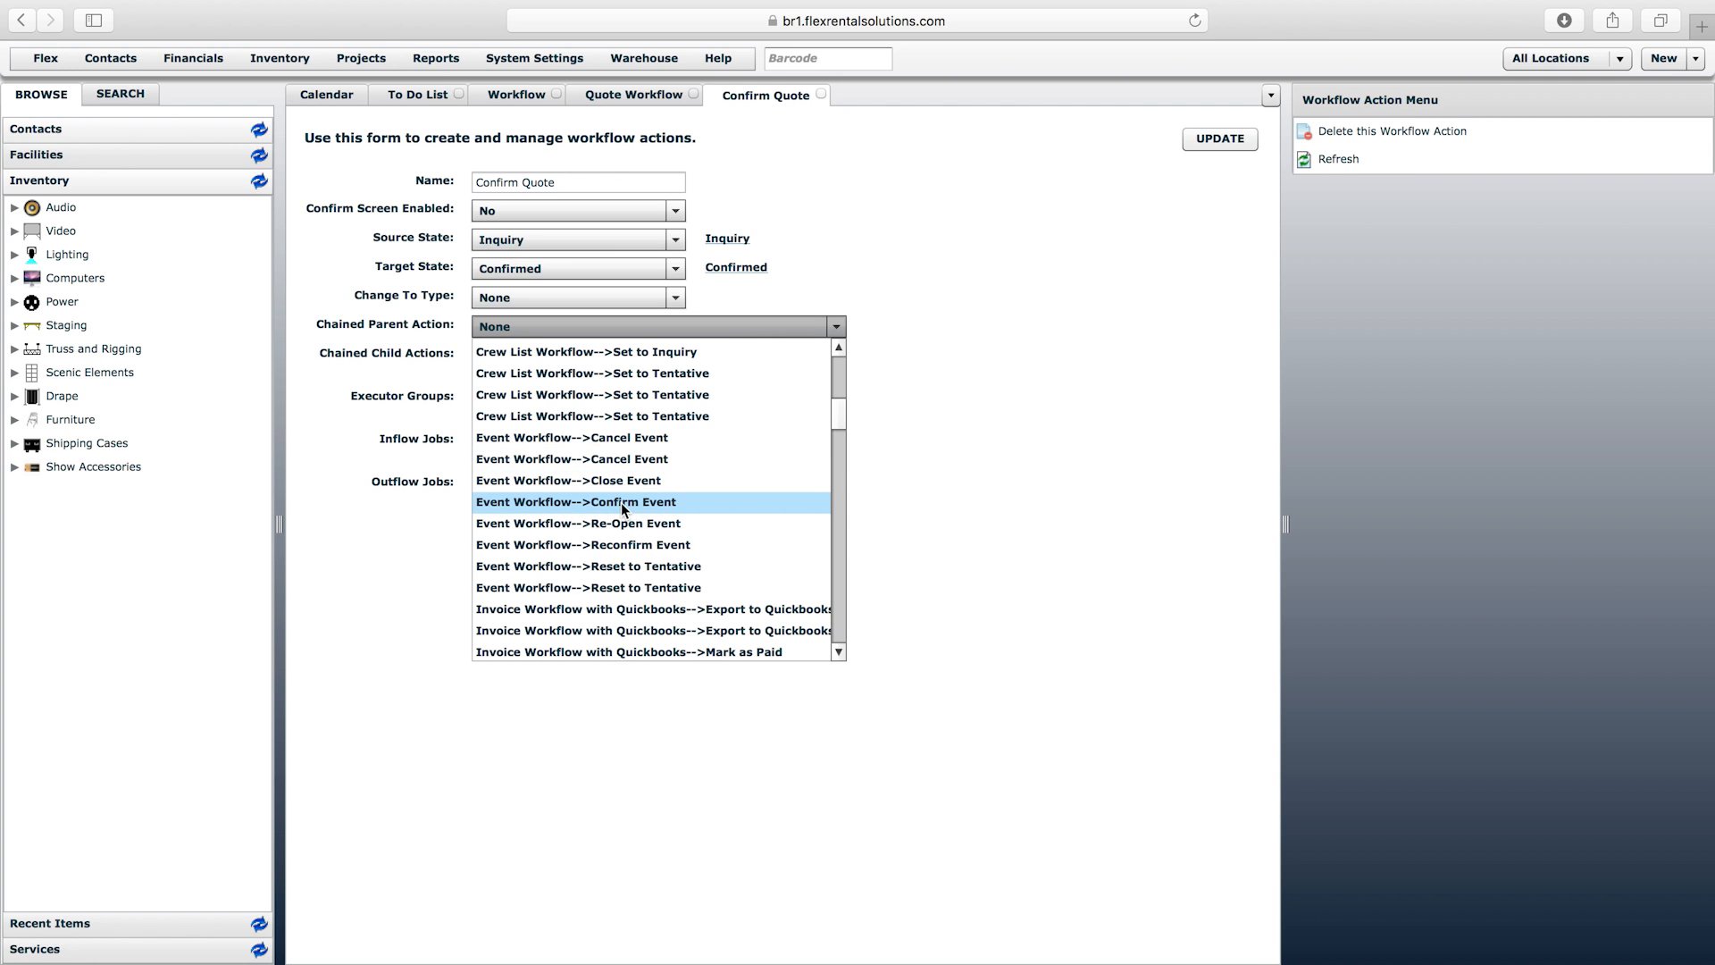
pyautogui.click(1016, 389)
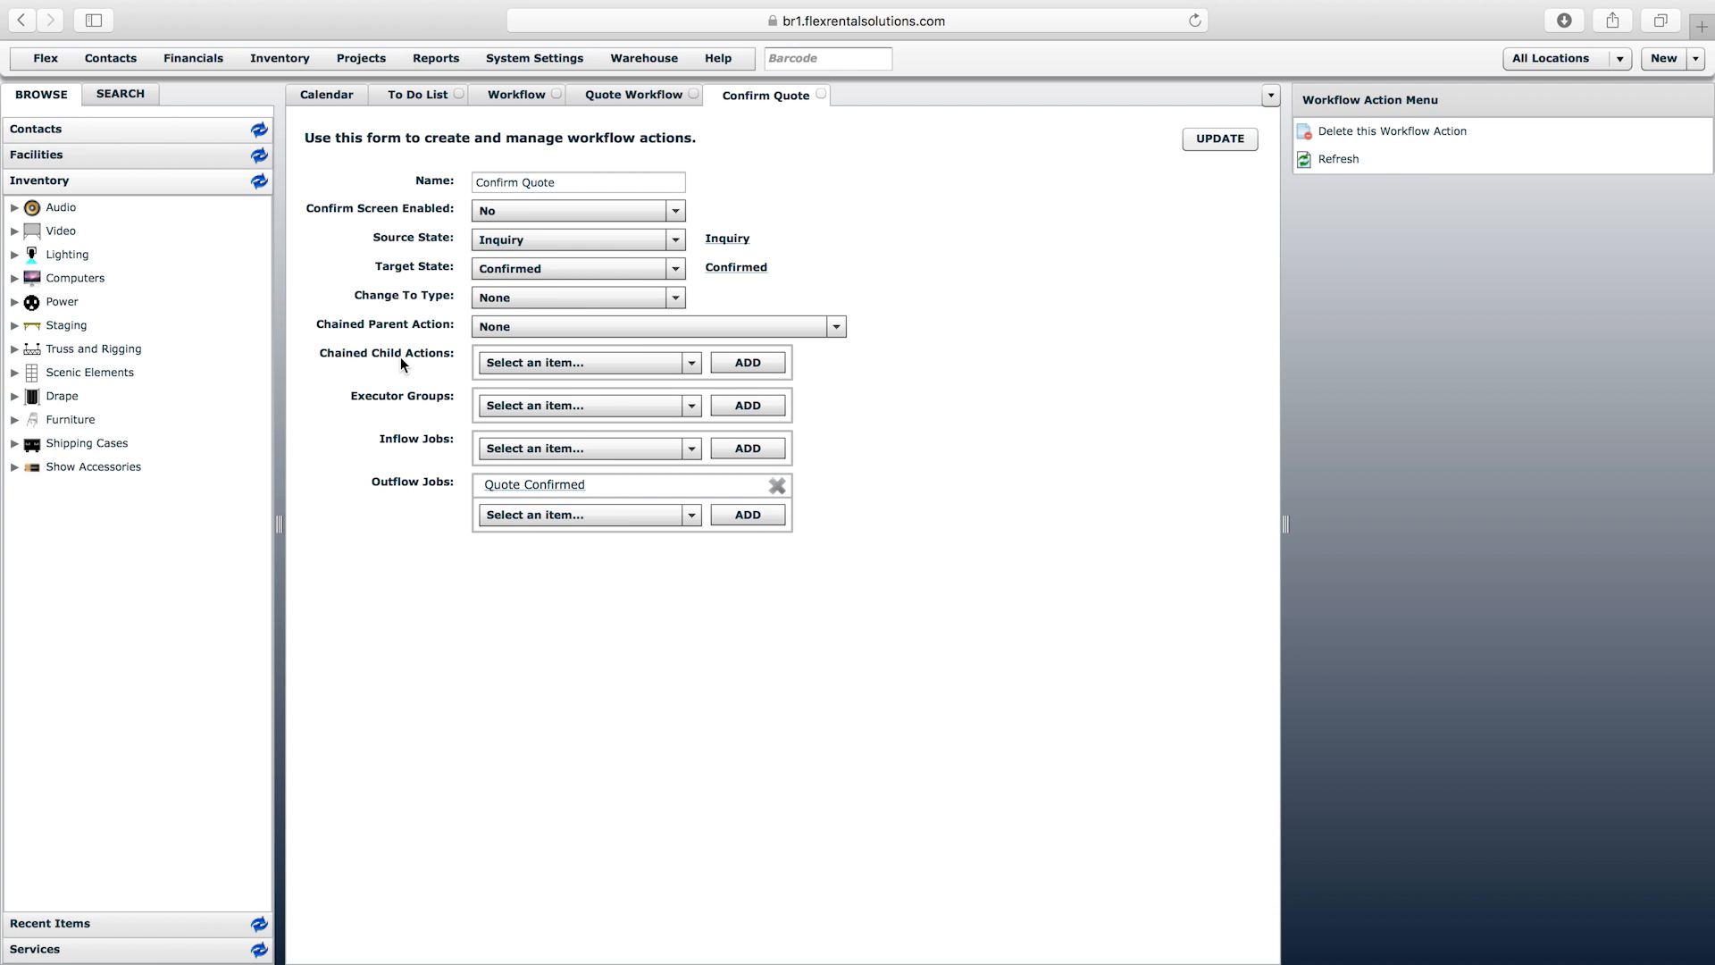
# - Check the executor group choices without changing them, then go back to the Quote Workflow list
pyautogui.click(555, 183)
pyautogui.click(525, 405)
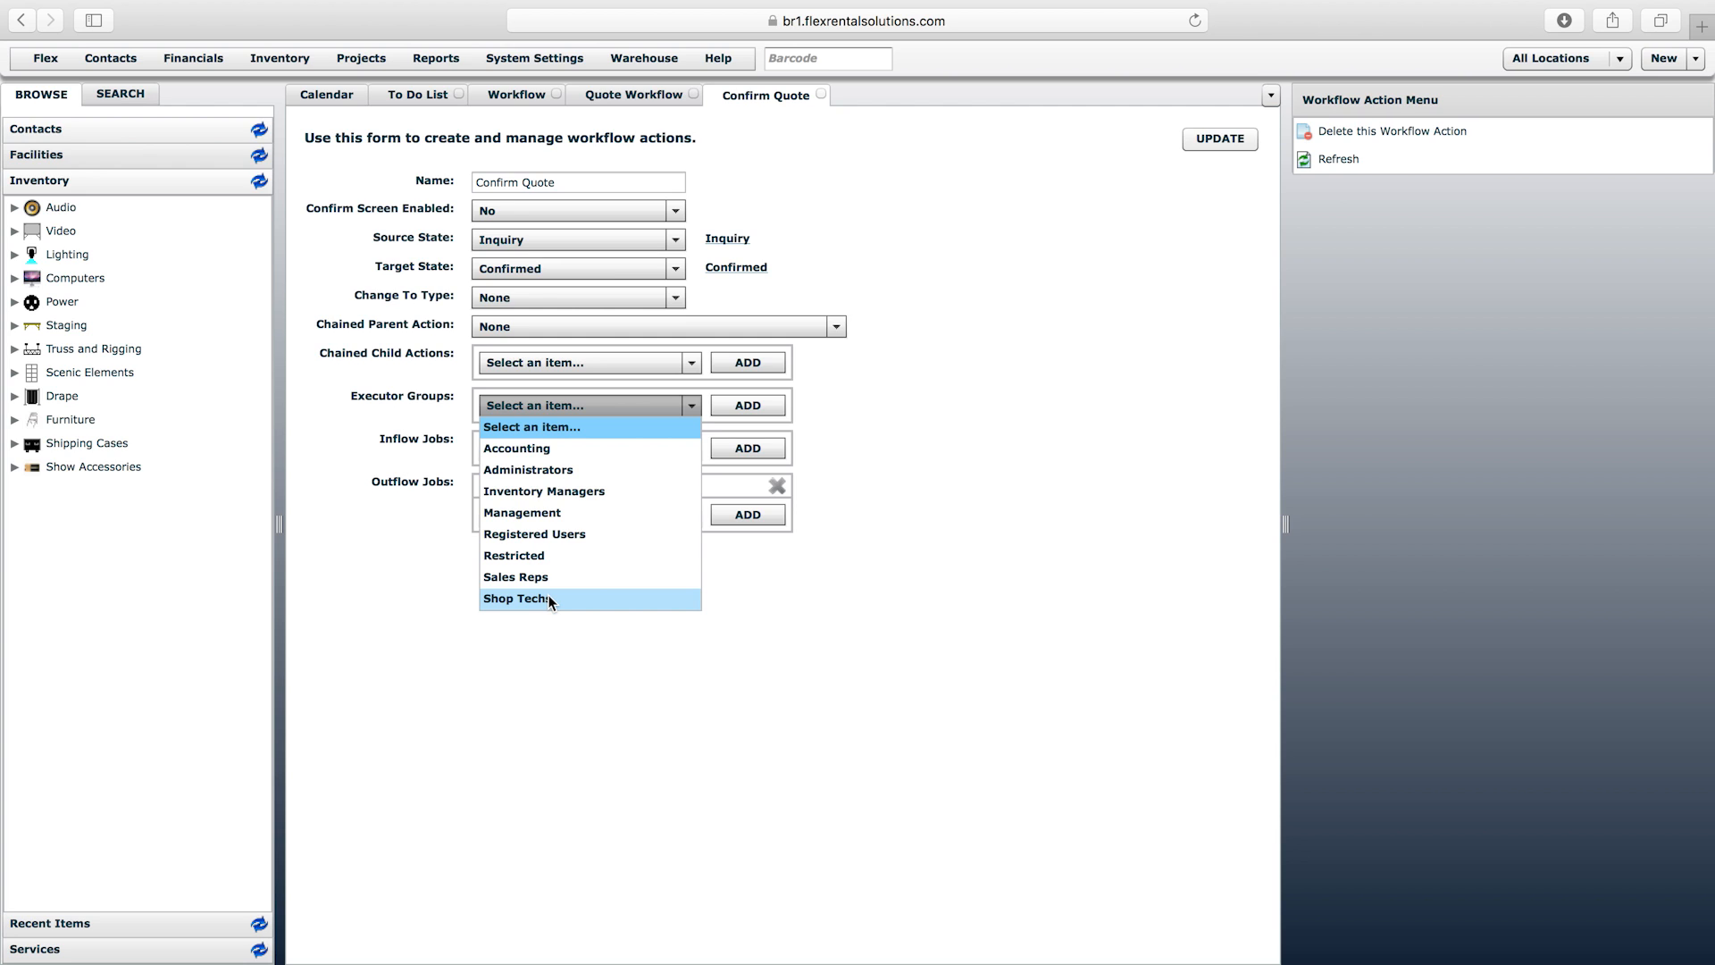
pyautogui.click(438, 394)
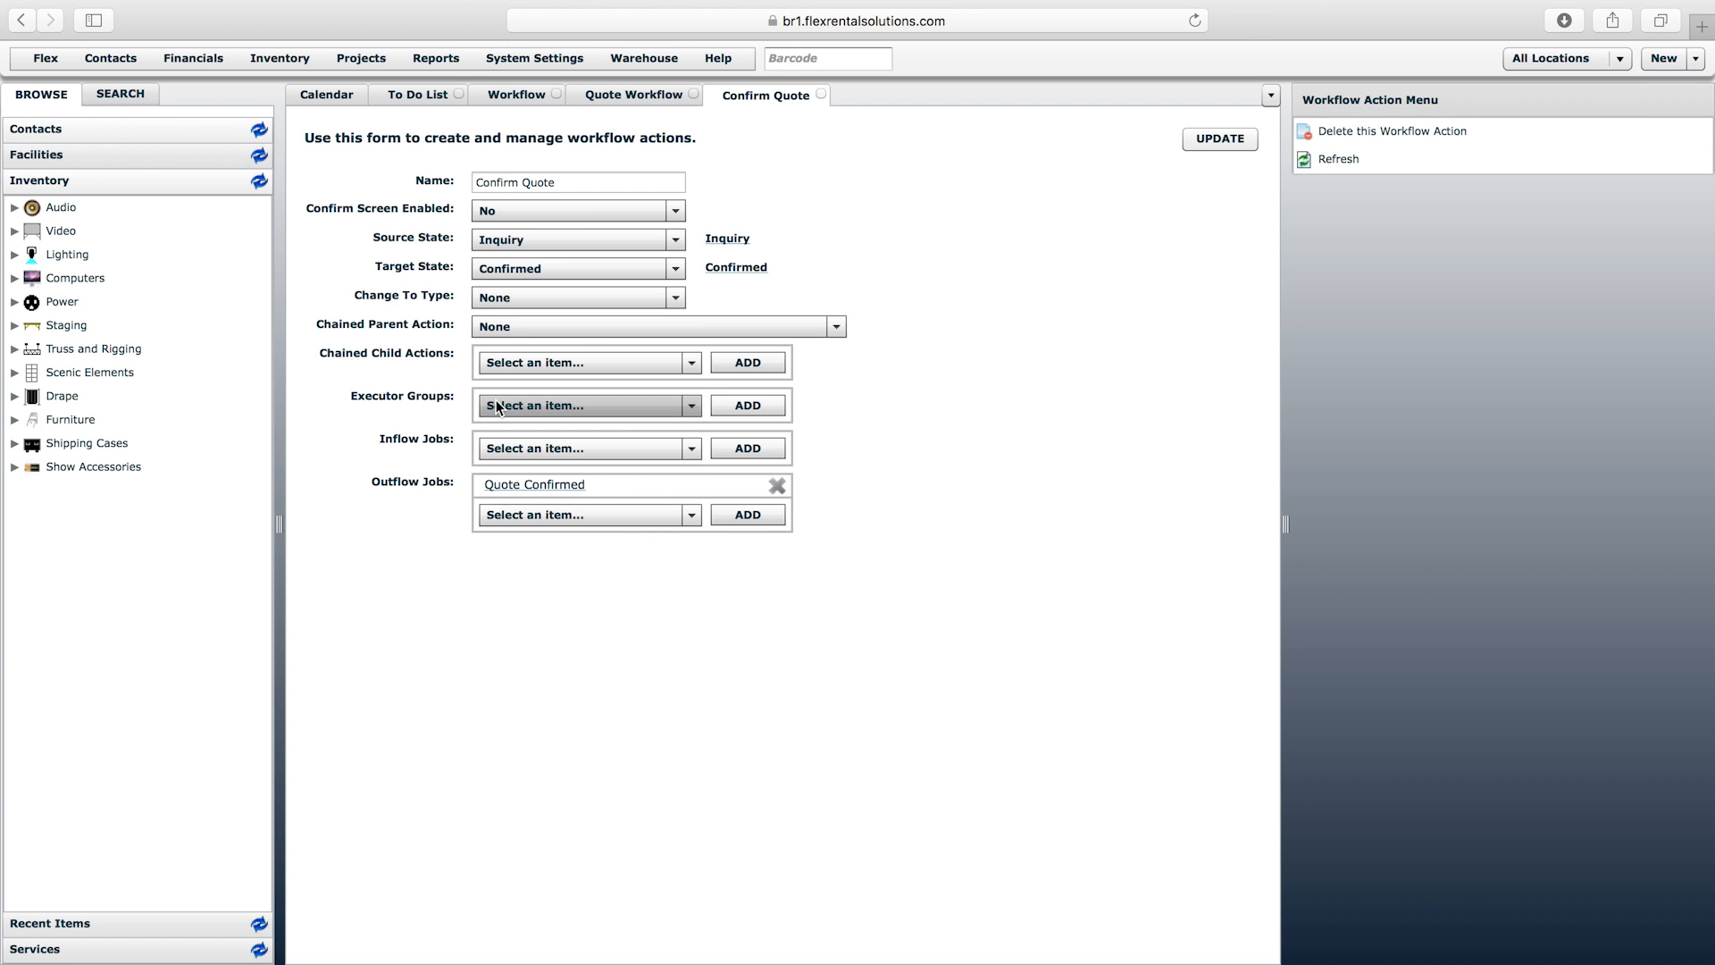
pyautogui.click(532, 184)
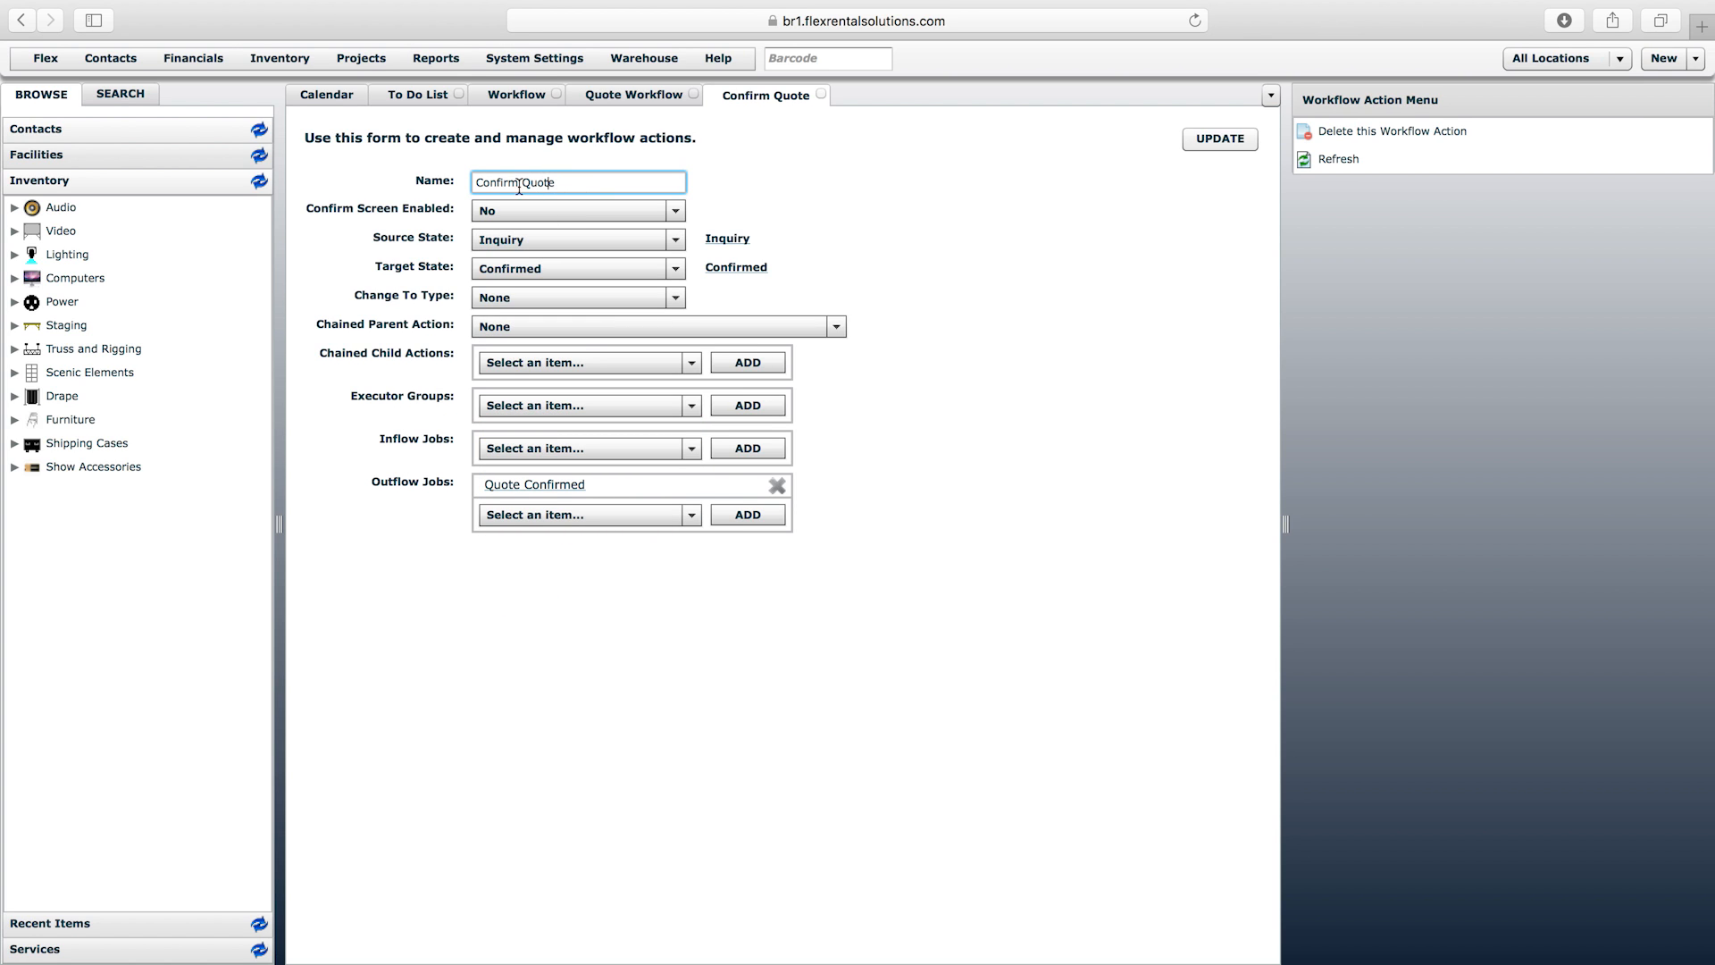
pyautogui.click(633, 94)
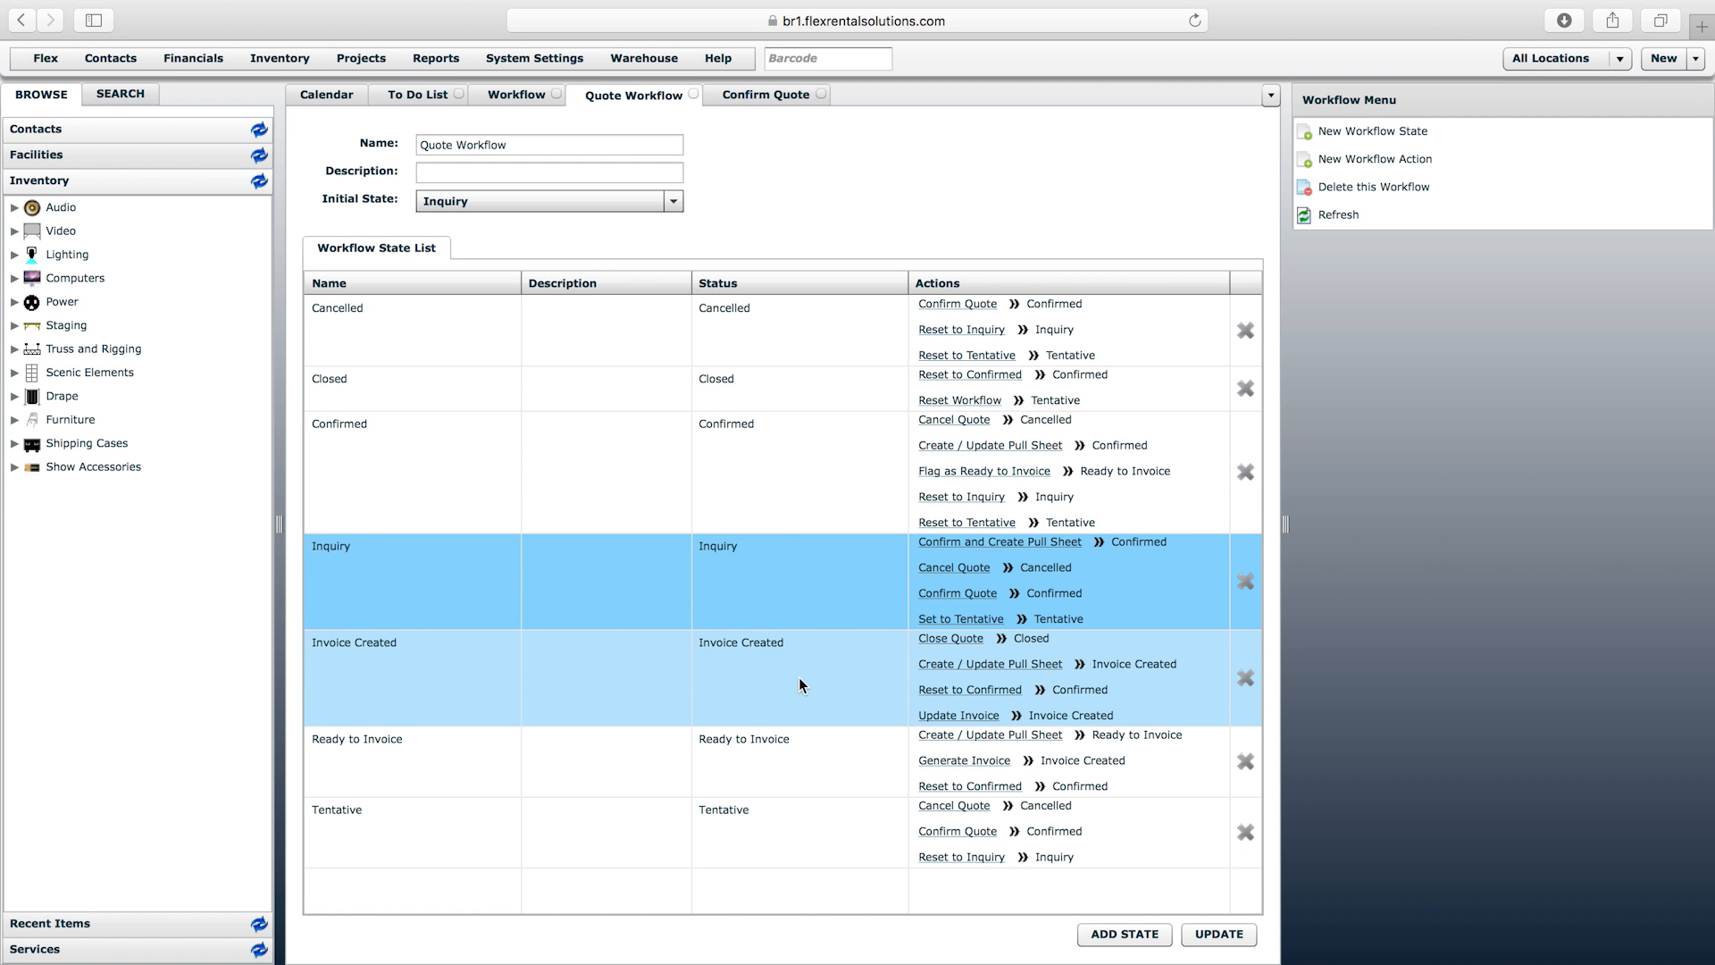
# - Open Confirmed's Flag as Ready to Invoice action and add Accounting and Administrators executor groups
pyautogui.click(1007, 479)
pyautogui.click(1006, 475)
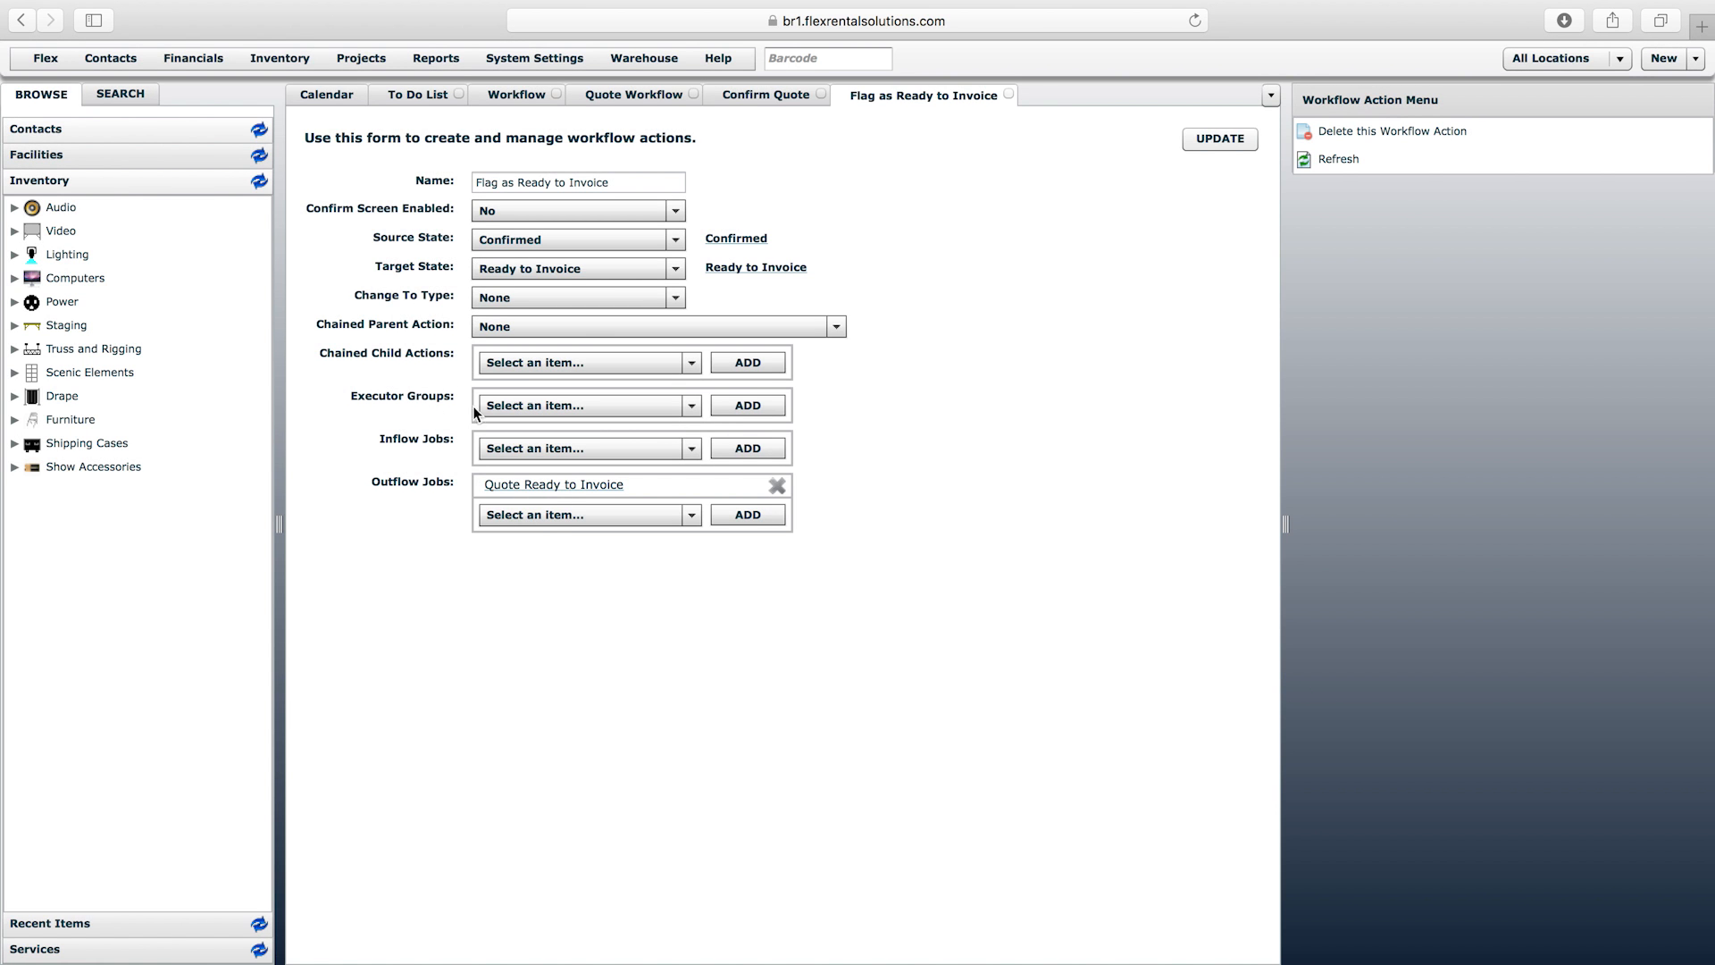
pyautogui.click(539, 405)
pyautogui.click(543, 447)
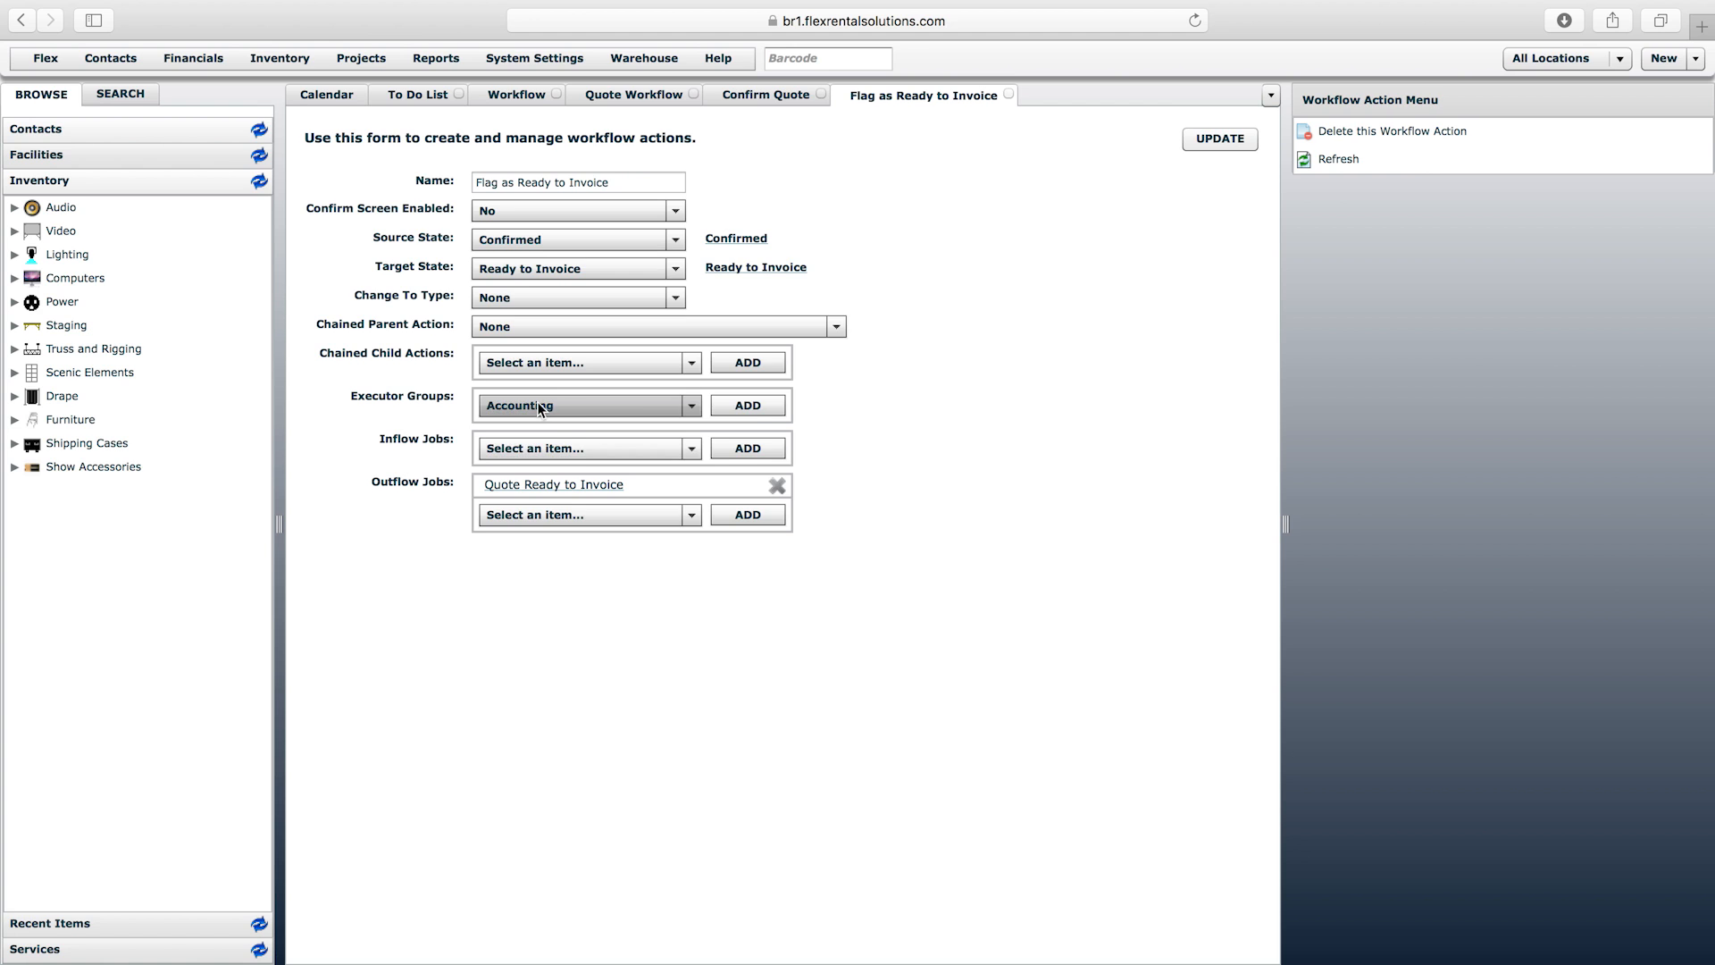
pyautogui.click(755, 405)
pyautogui.click(581, 433)
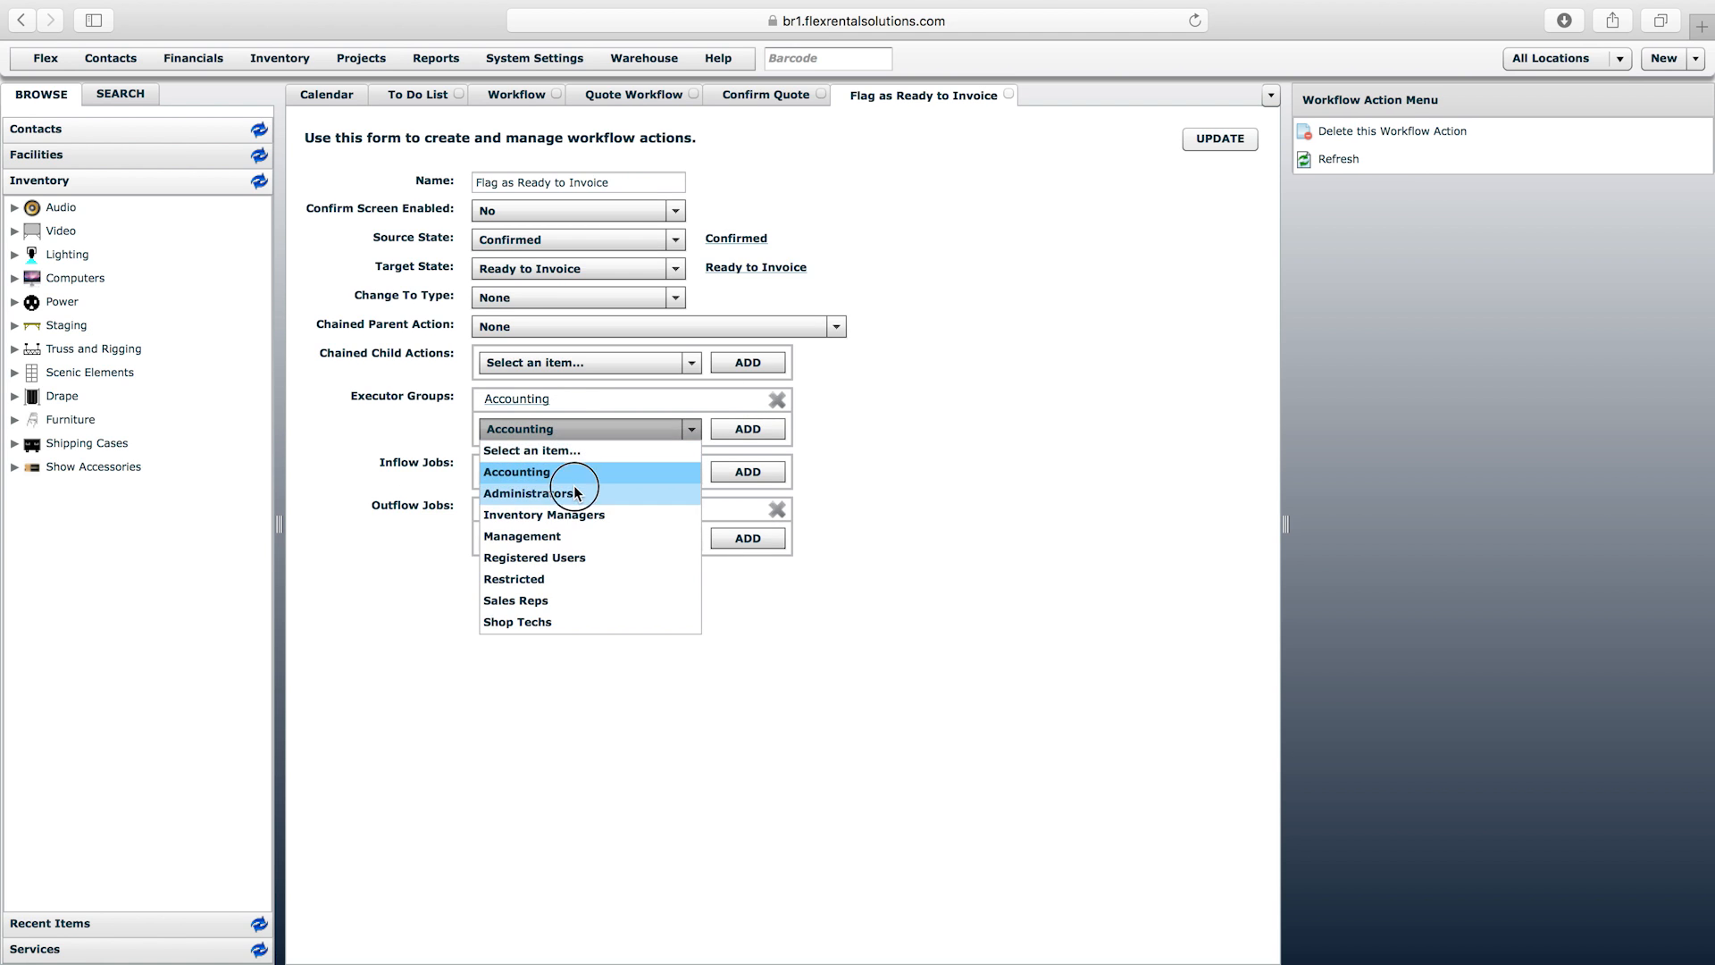
pyautogui.click(547, 494)
pyautogui.click(749, 429)
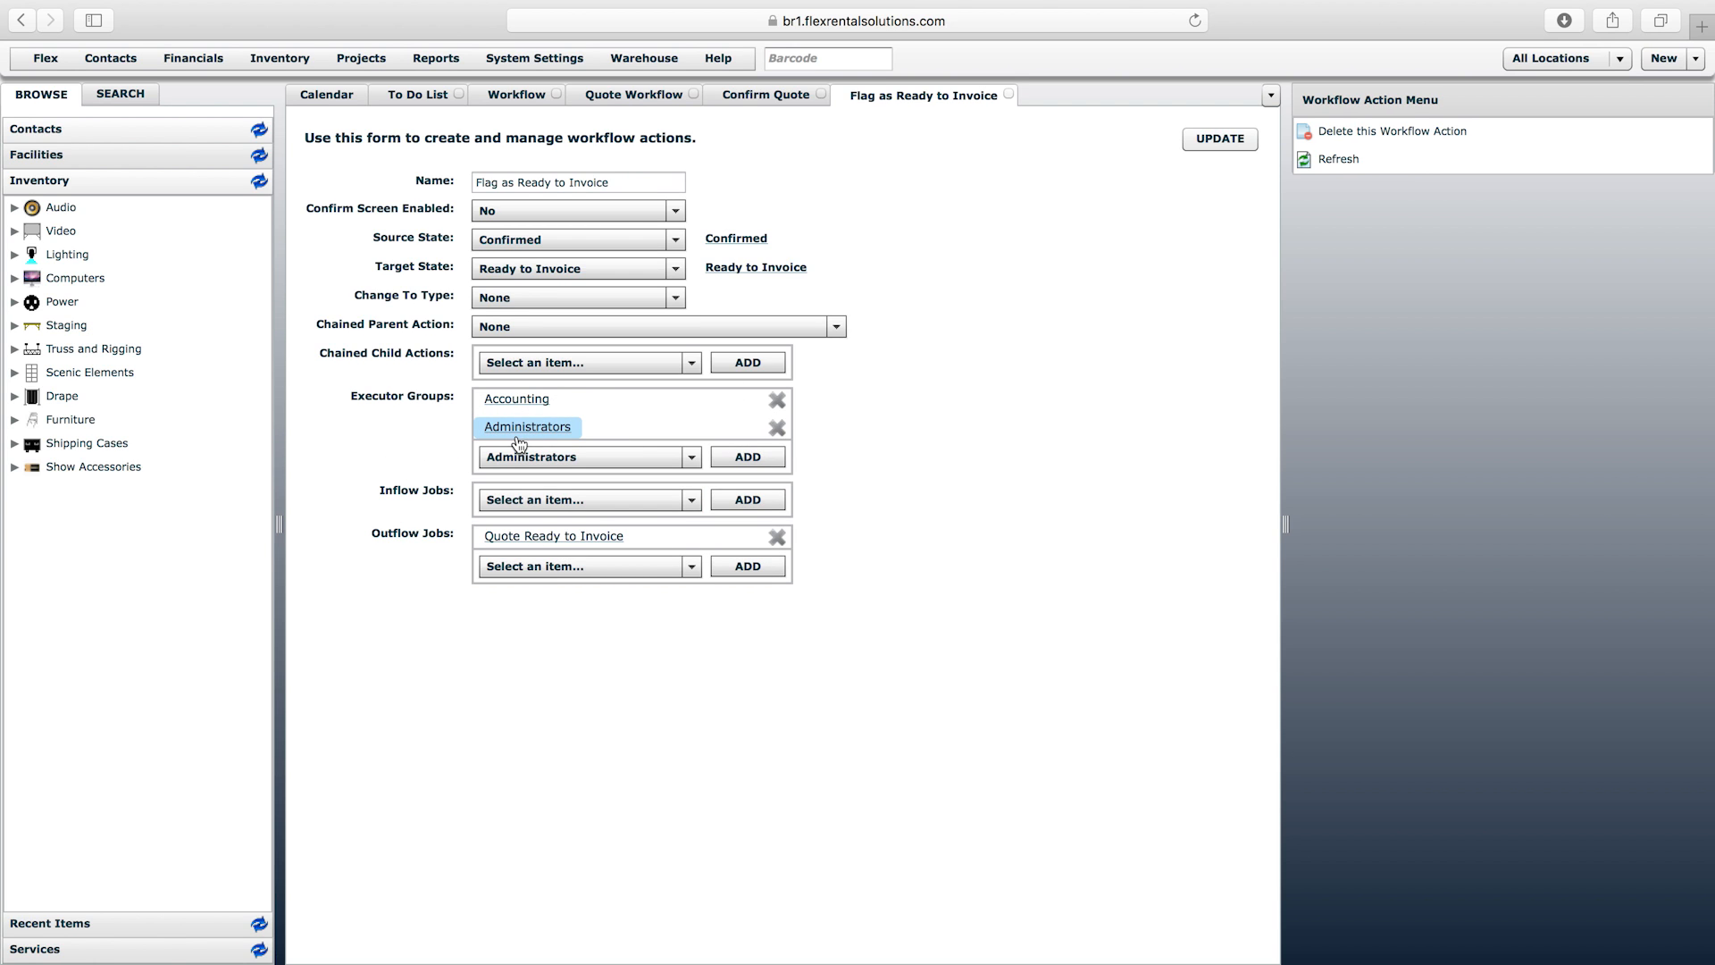
# - Remove both executor groups again and close the Flag as Ready to Invoice action
pyautogui.click(775, 400)
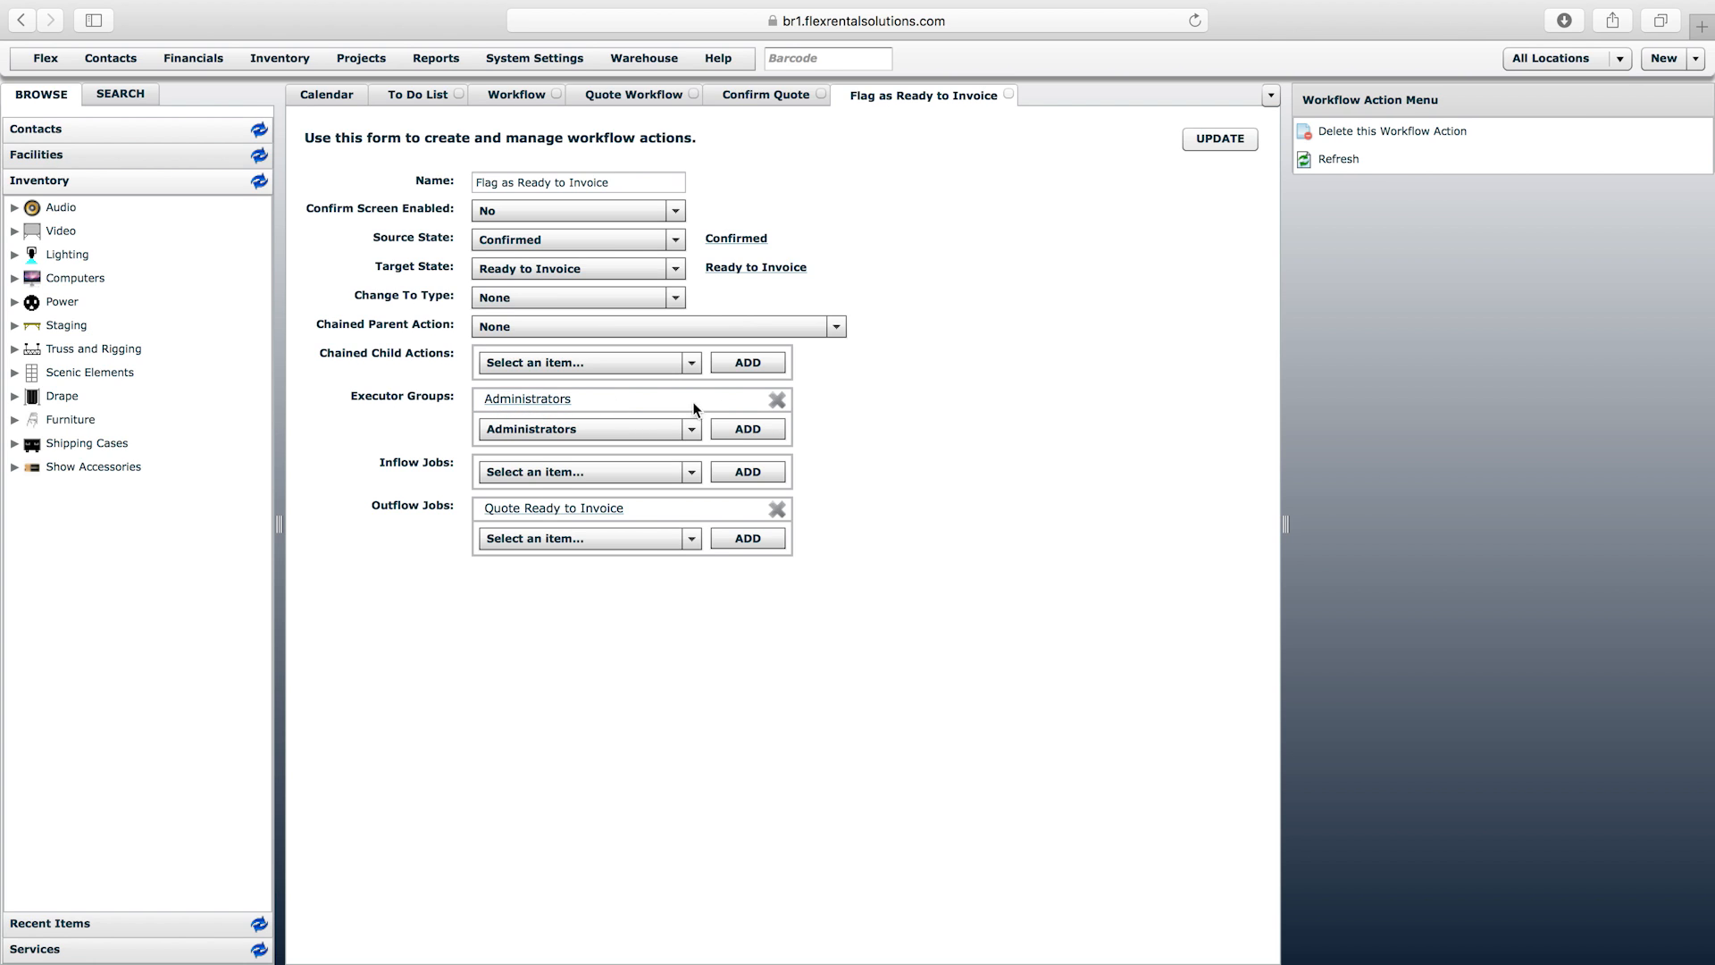
pyautogui.click(779, 400)
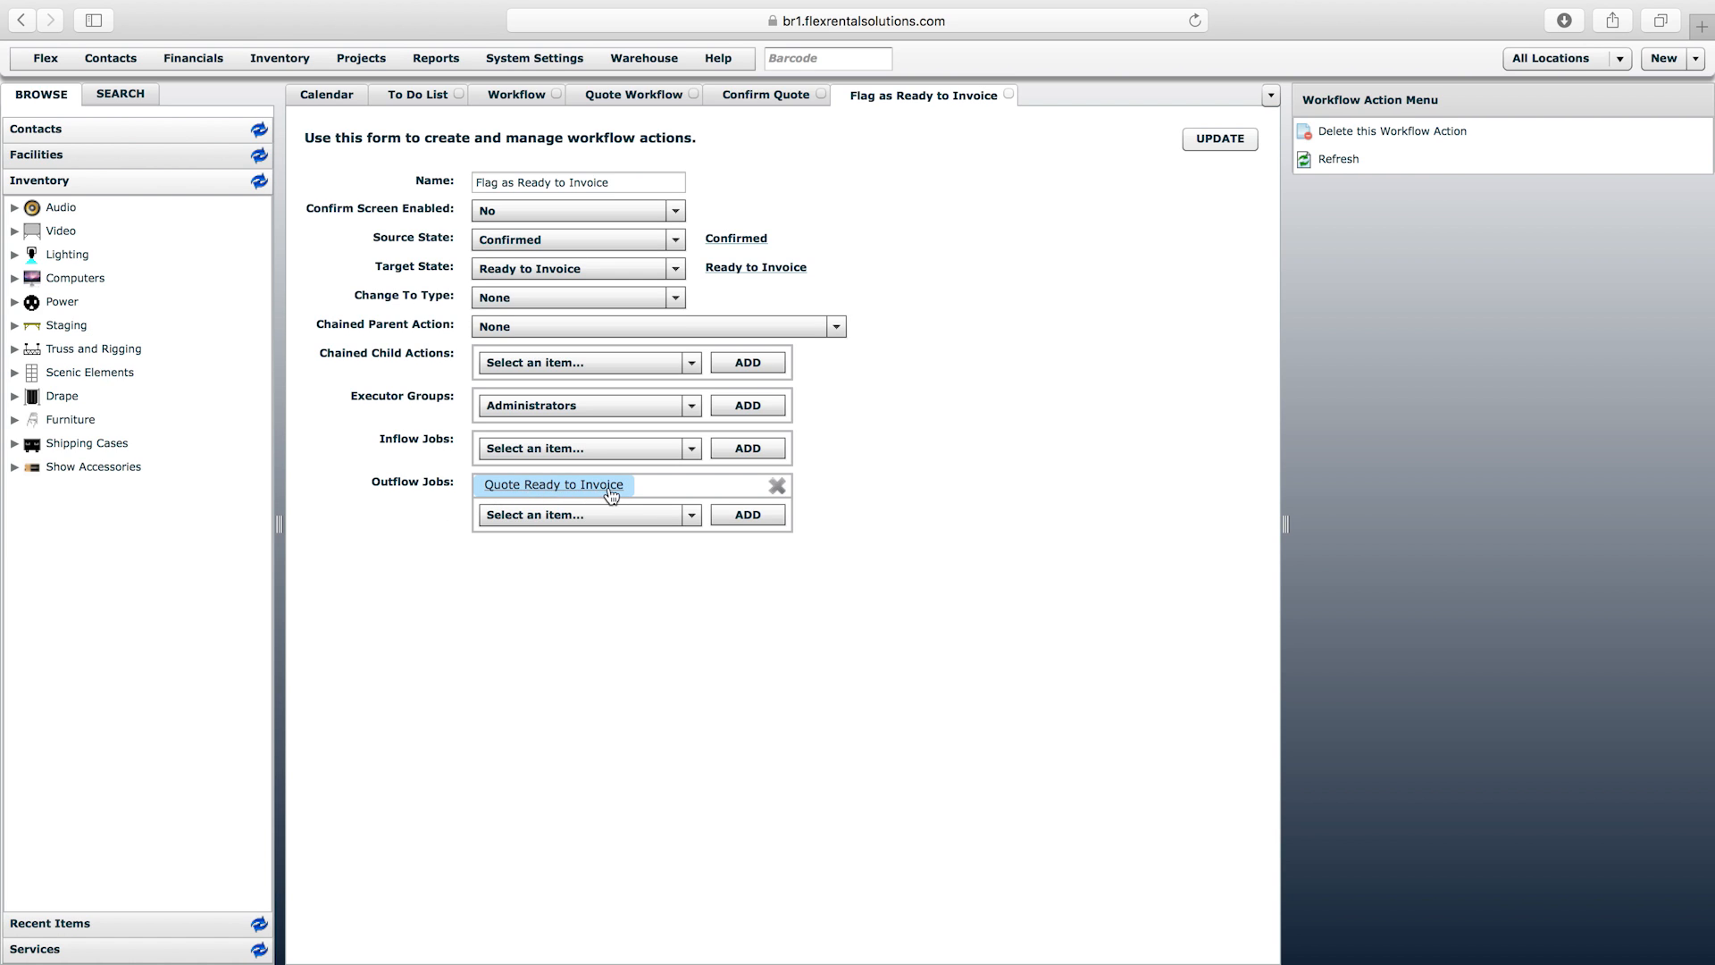
pyautogui.click(612, 184)
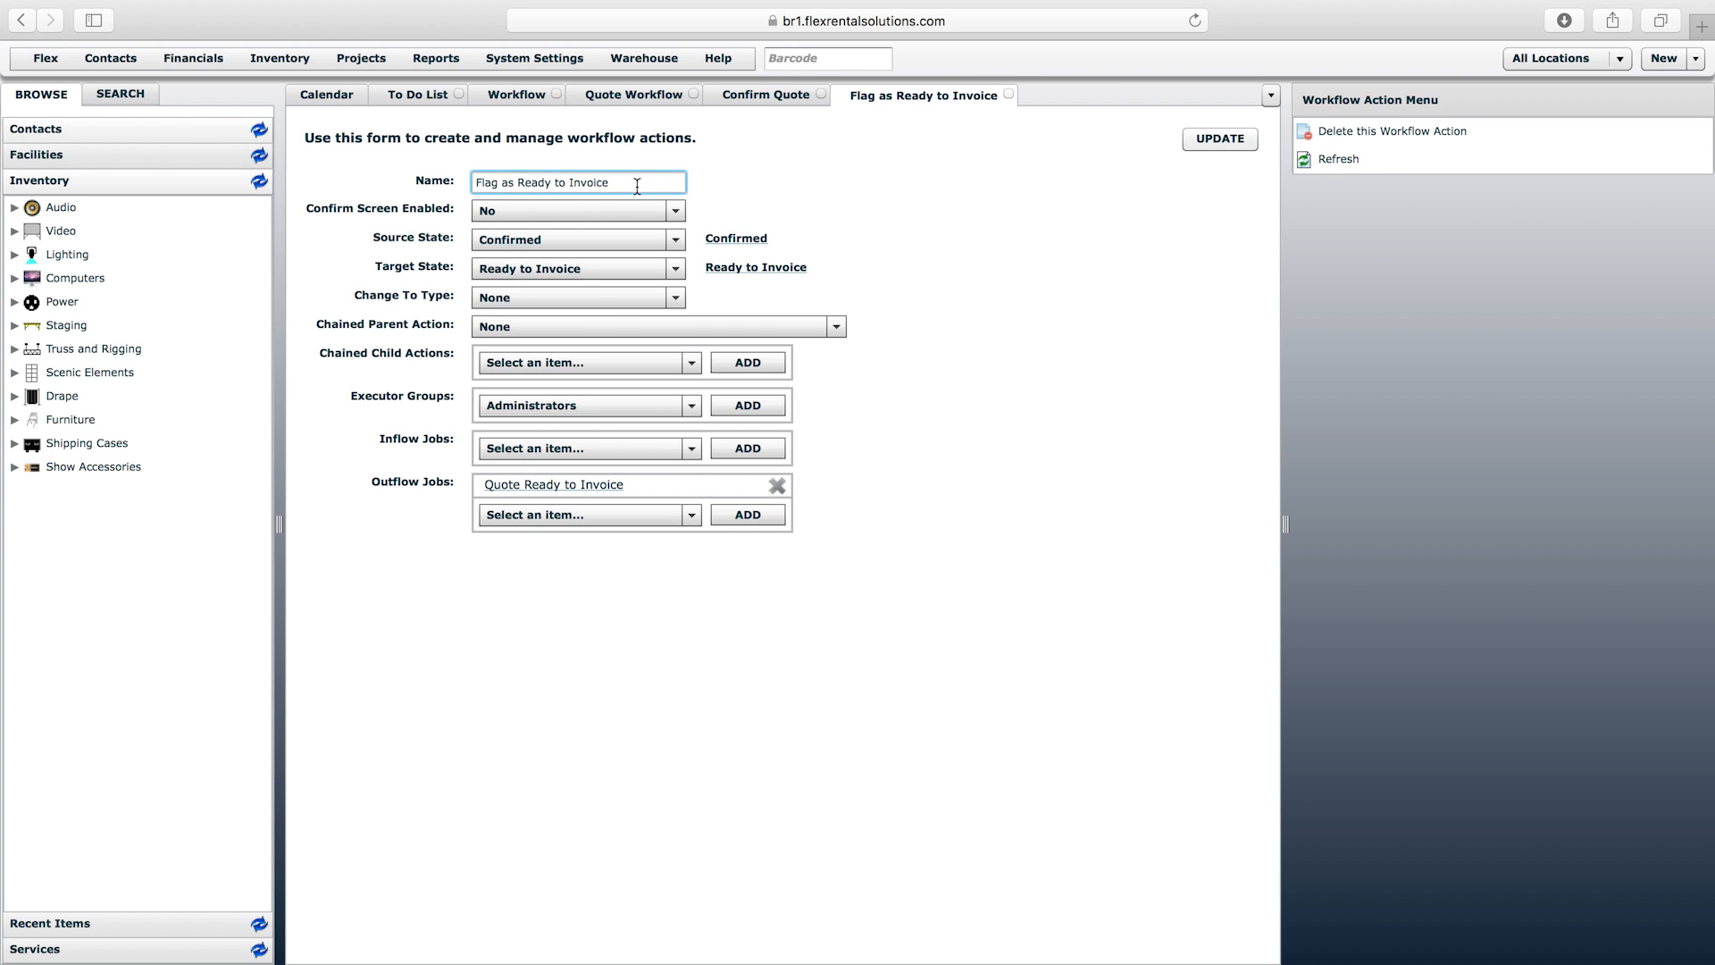
pyautogui.click(1011, 94)
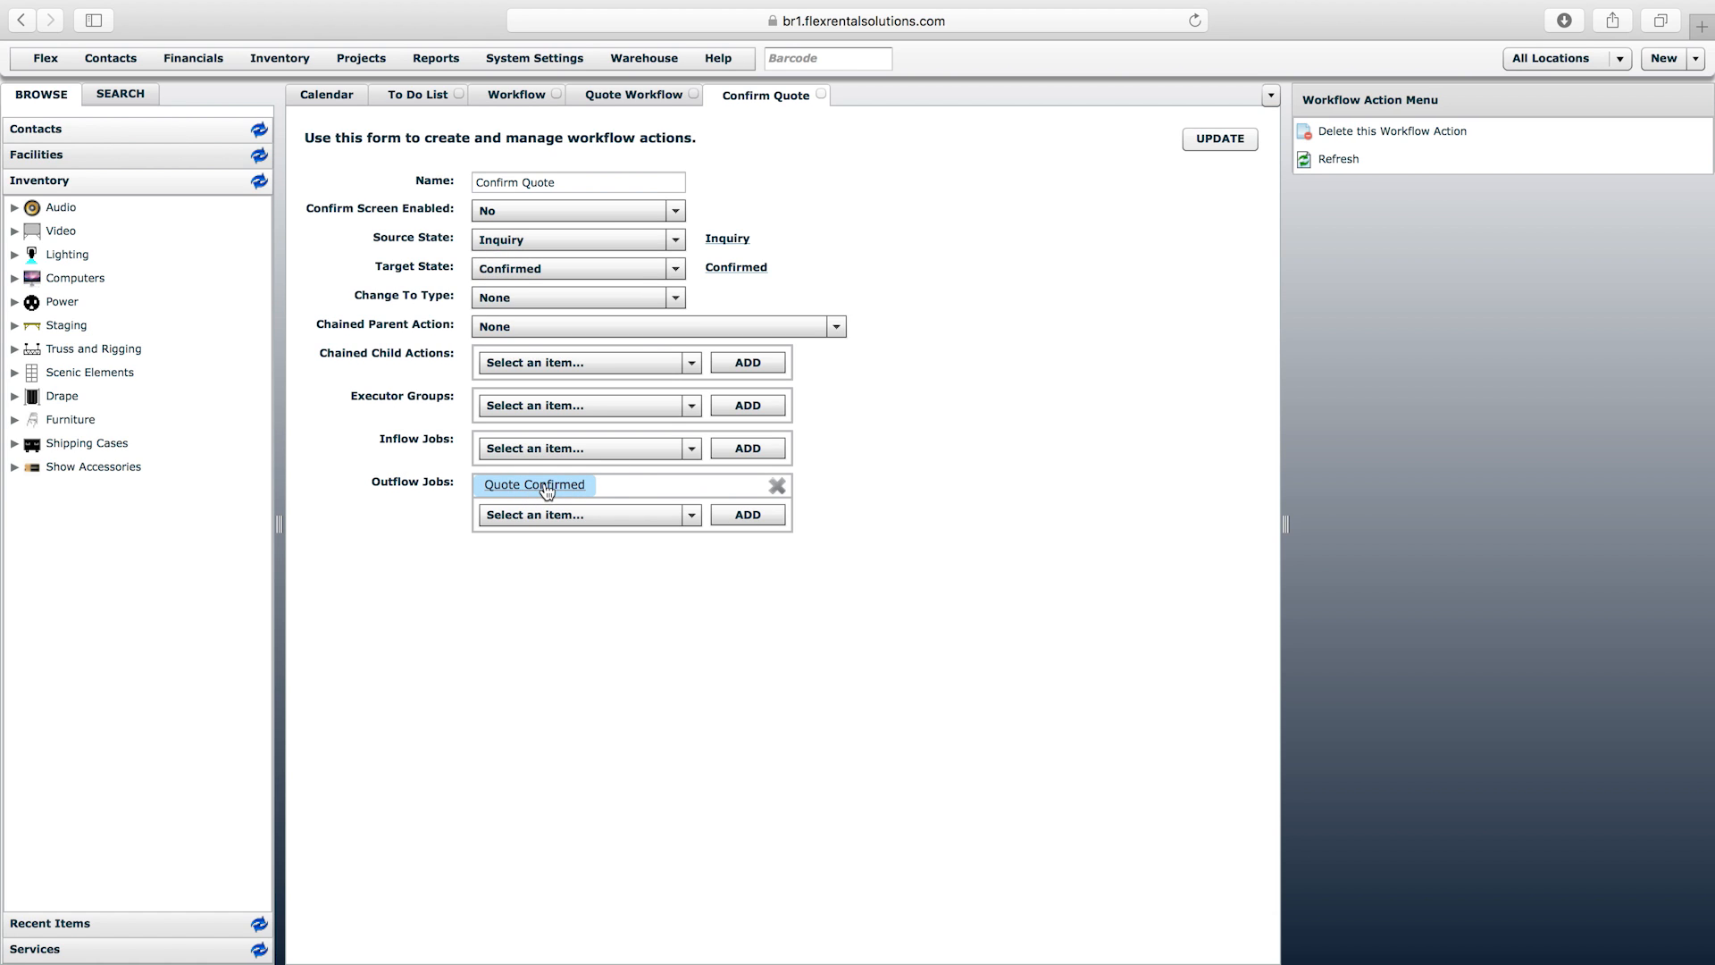
# - Open the Quote Confirmed job from Workflow Jobs and review its subject and message text
pyautogui.click(338, 57)
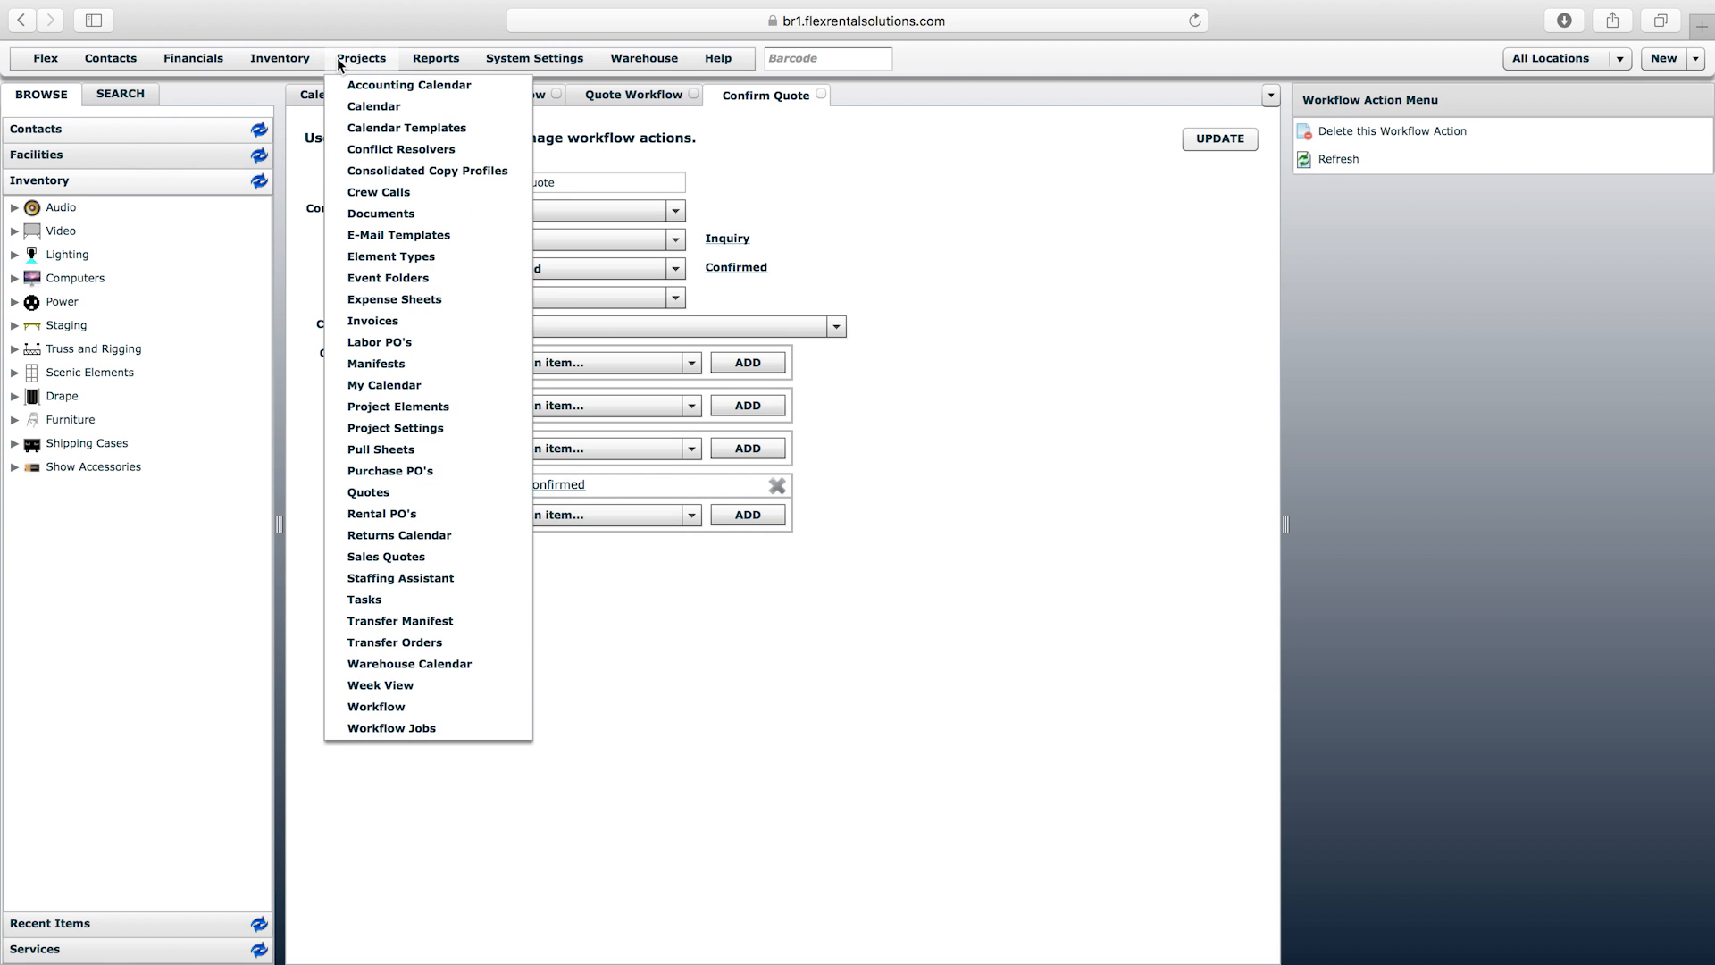
pyautogui.click(404, 729)
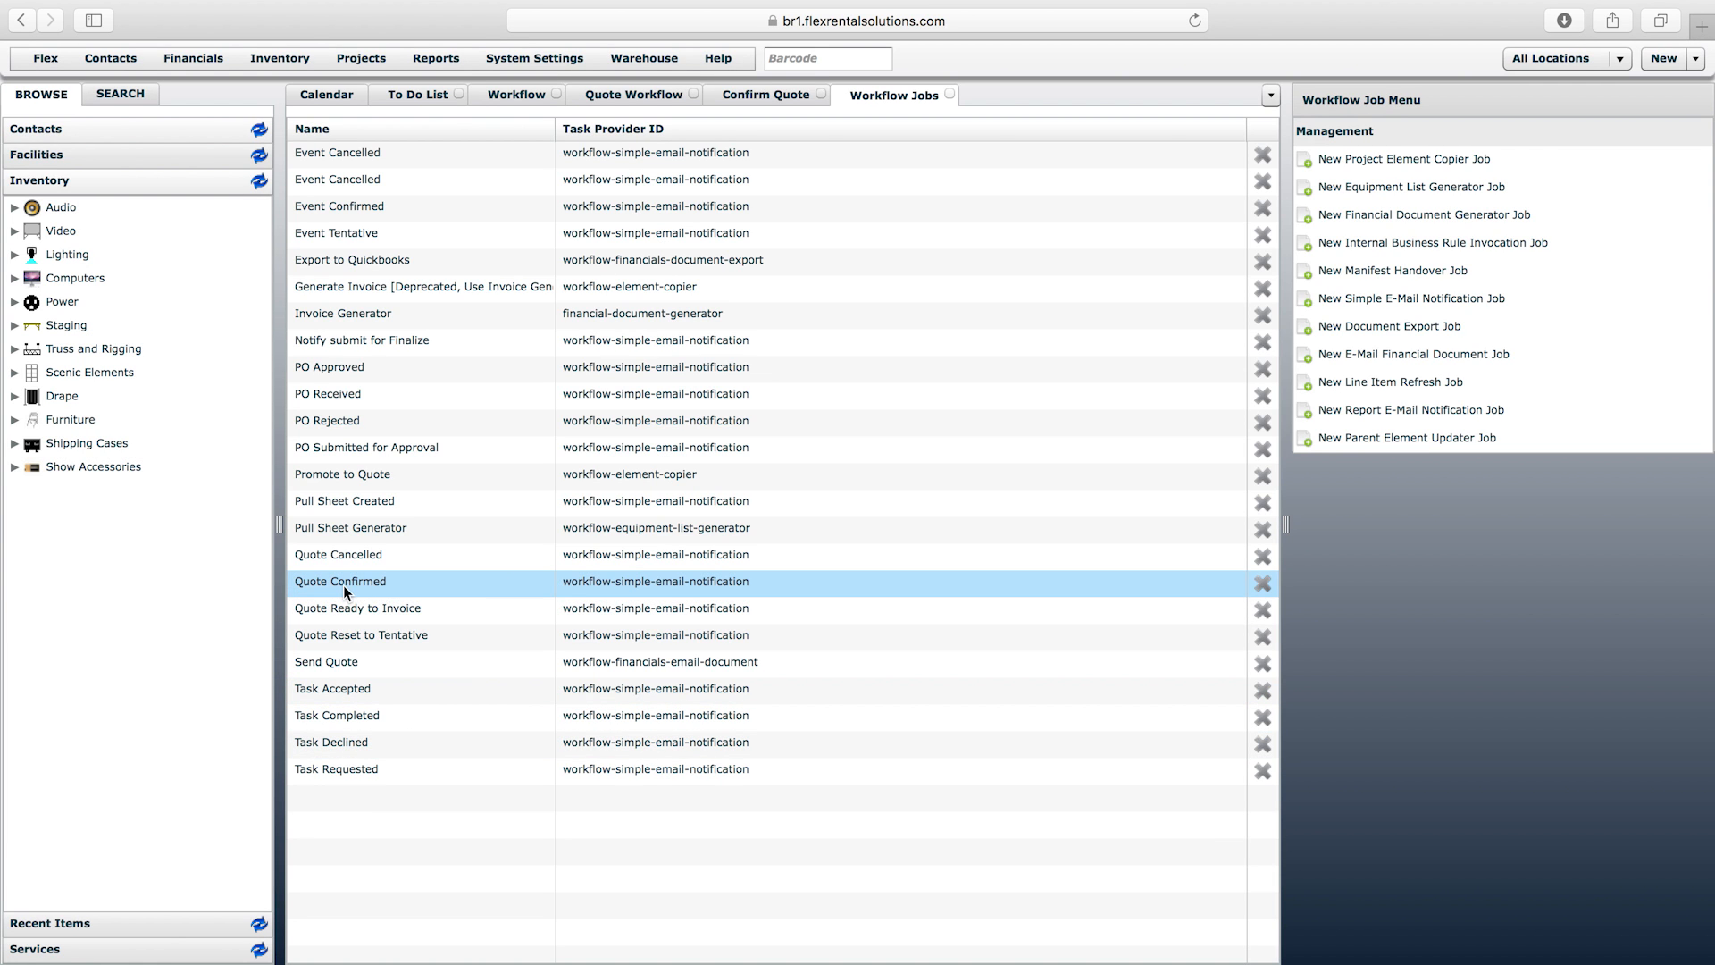
pyautogui.doubleClick(343, 586)
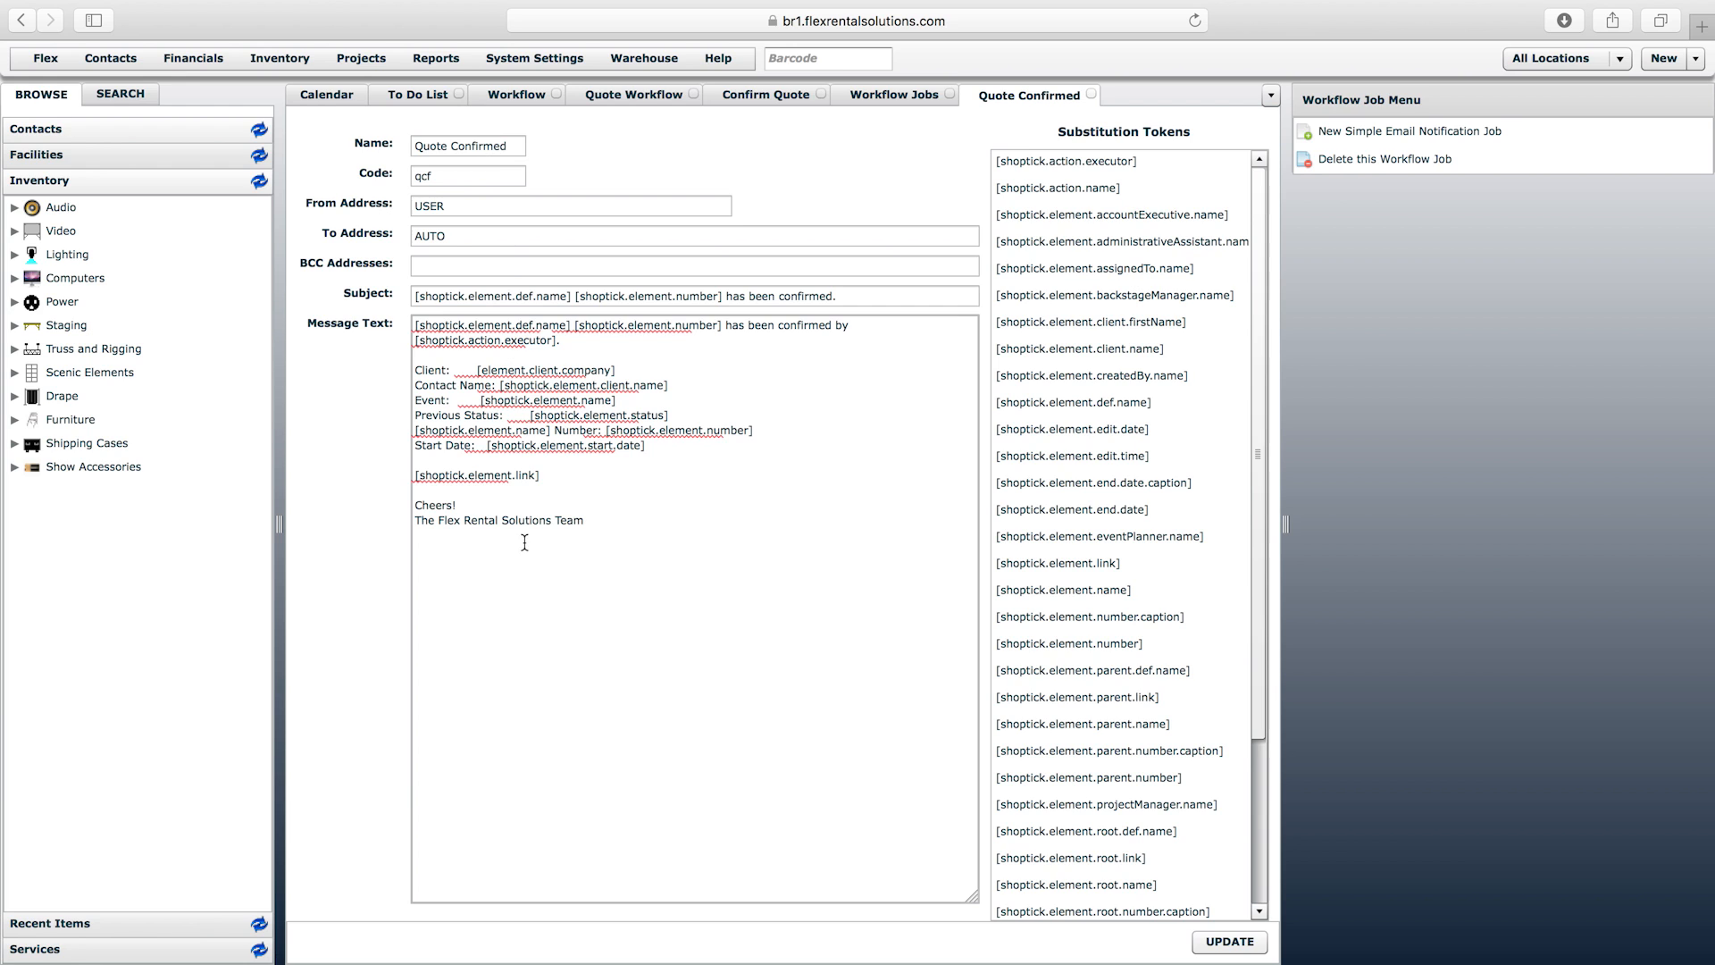
pyautogui.click(525, 542)
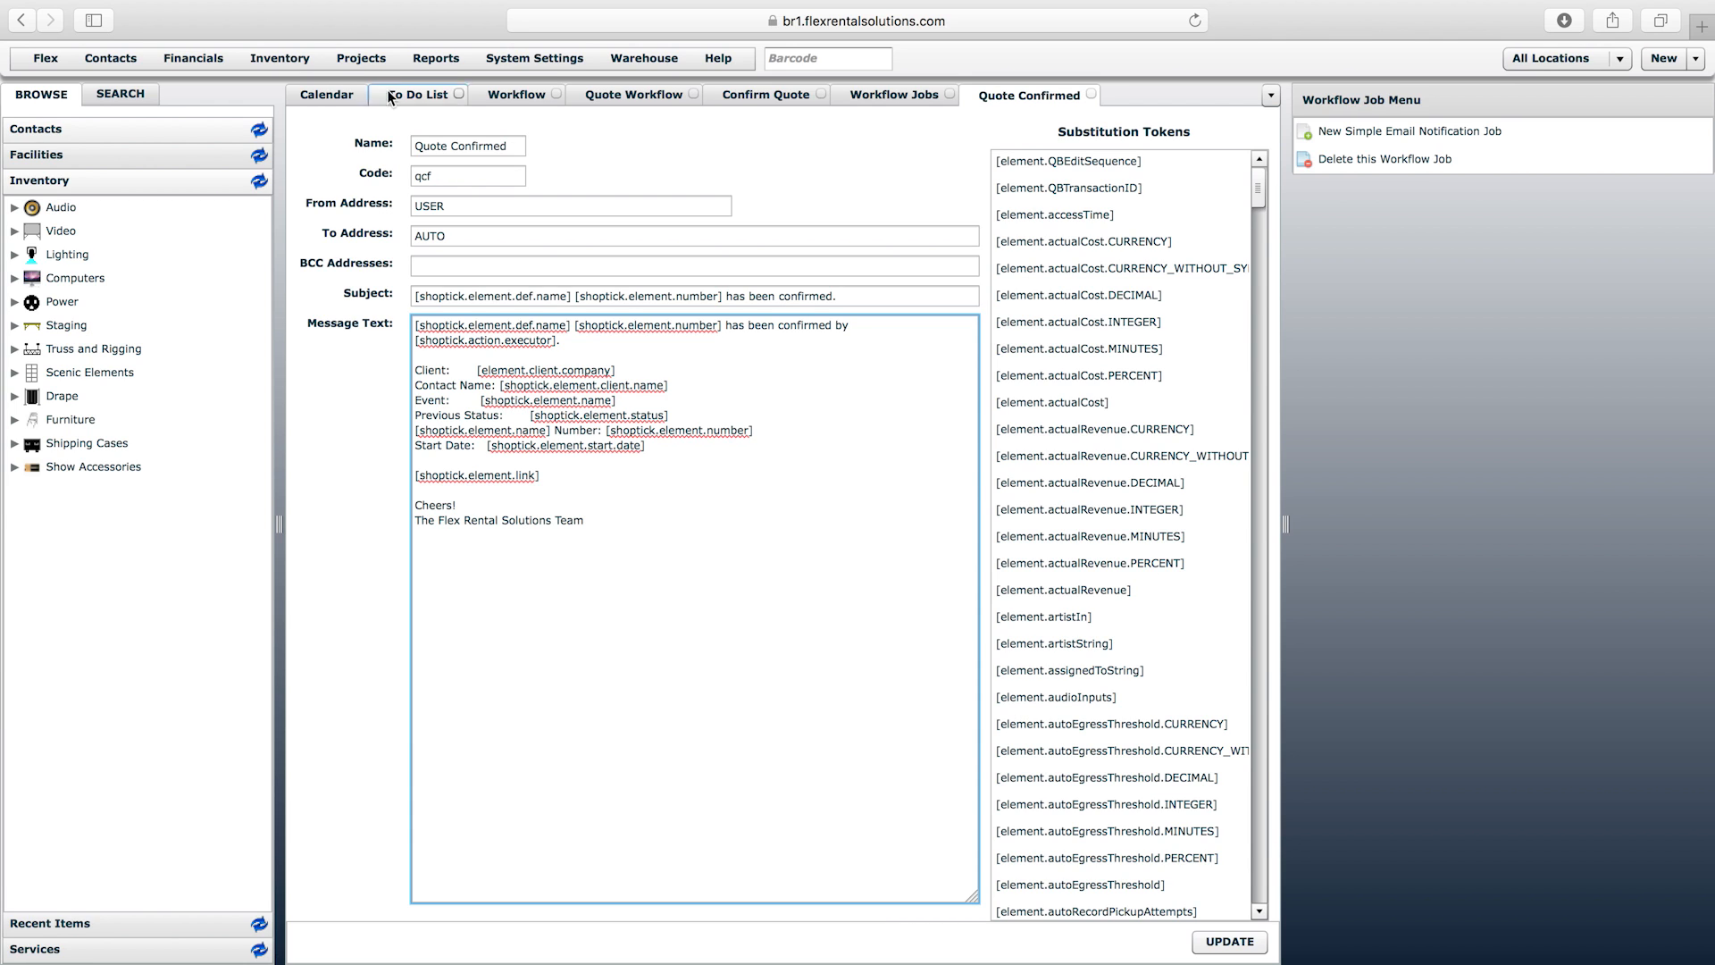
pyautogui.click(365, 57)
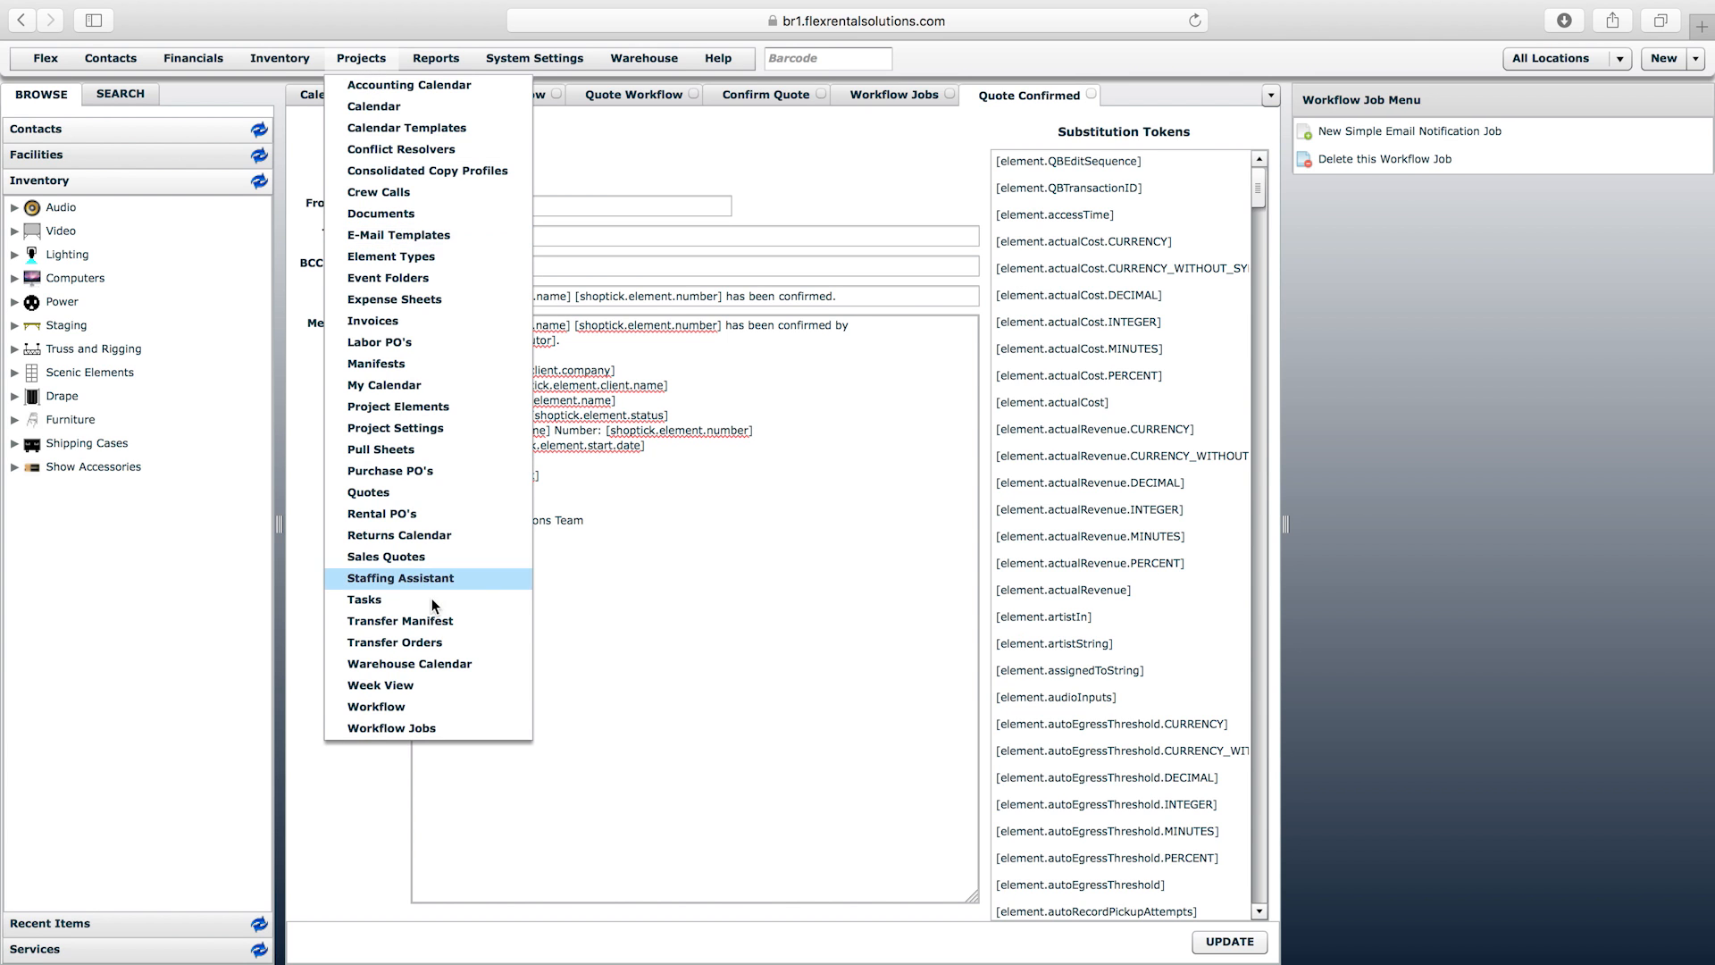
pyautogui.click(396, 729)
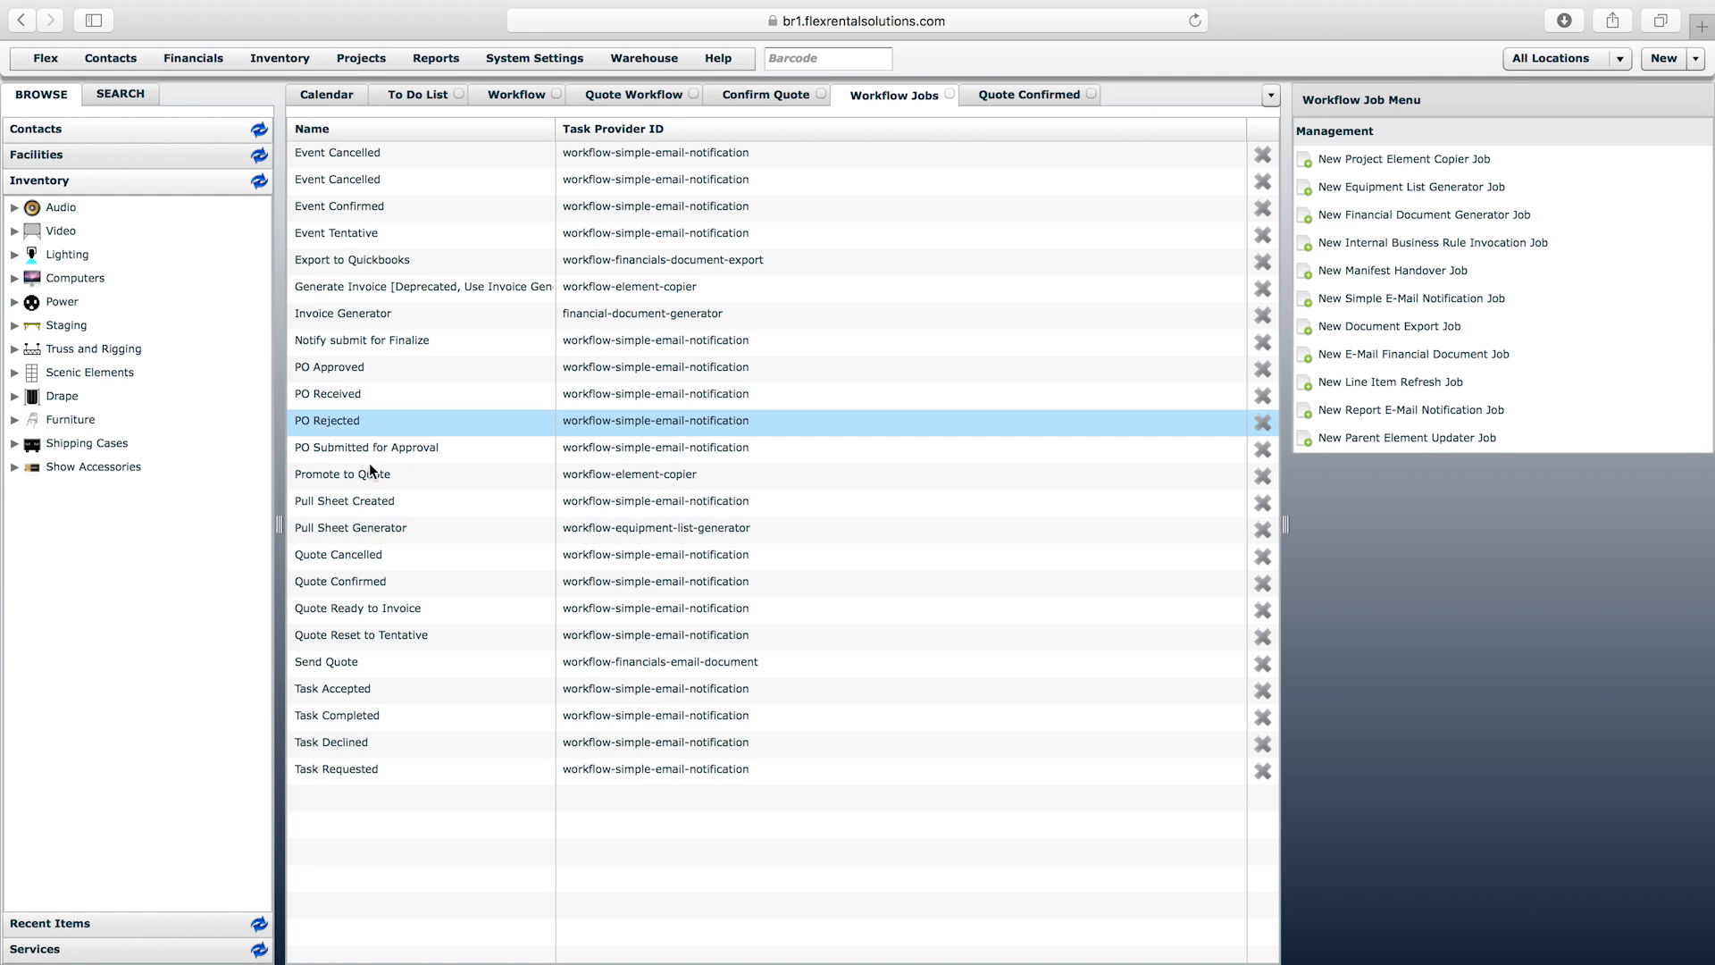
pyautogui.doubleClick(360, 589)
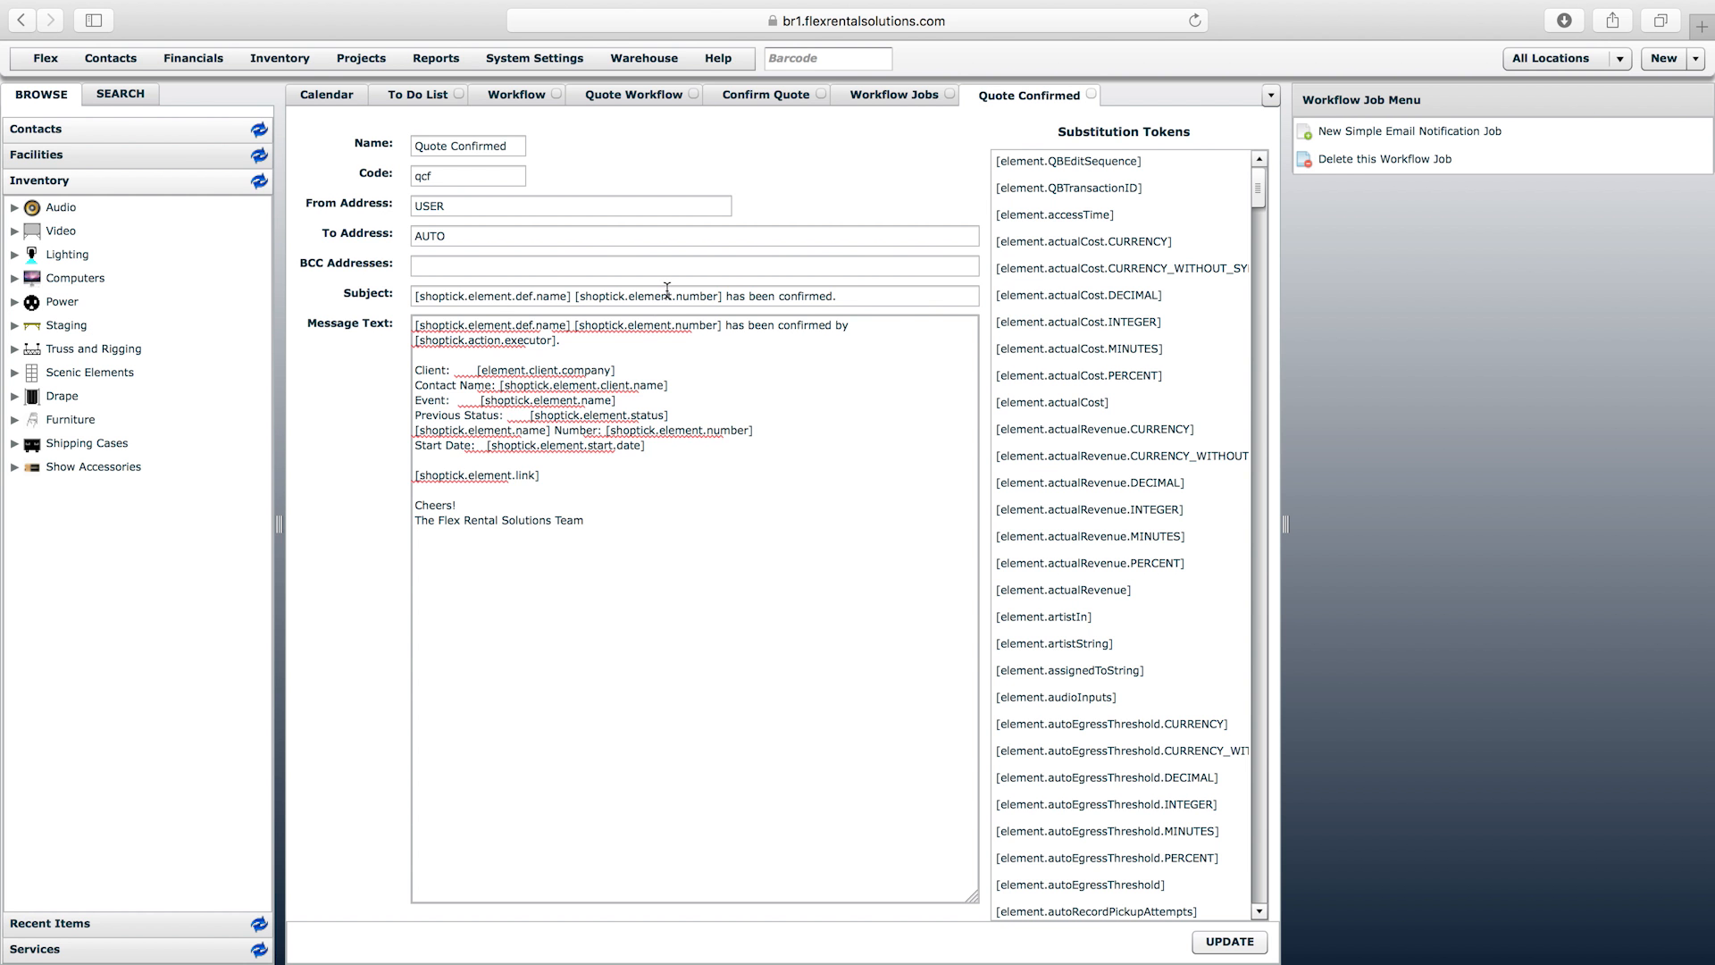
pyautogui.click(790, 295)
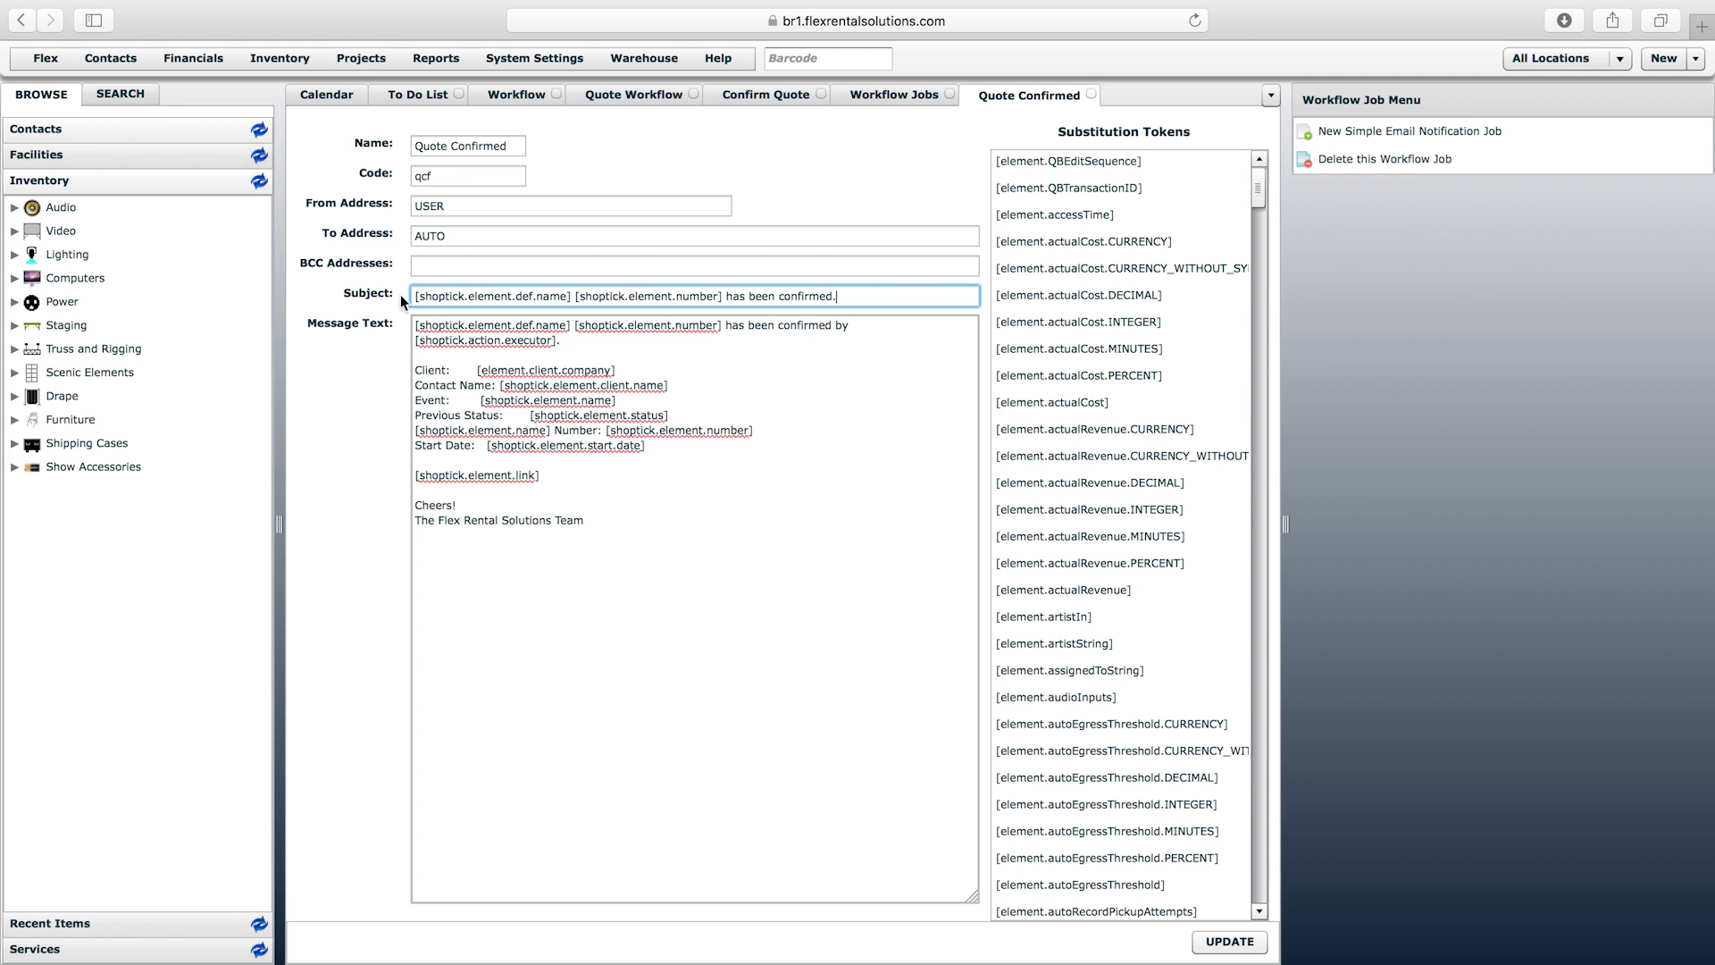
pyautogui.click(595, 359)
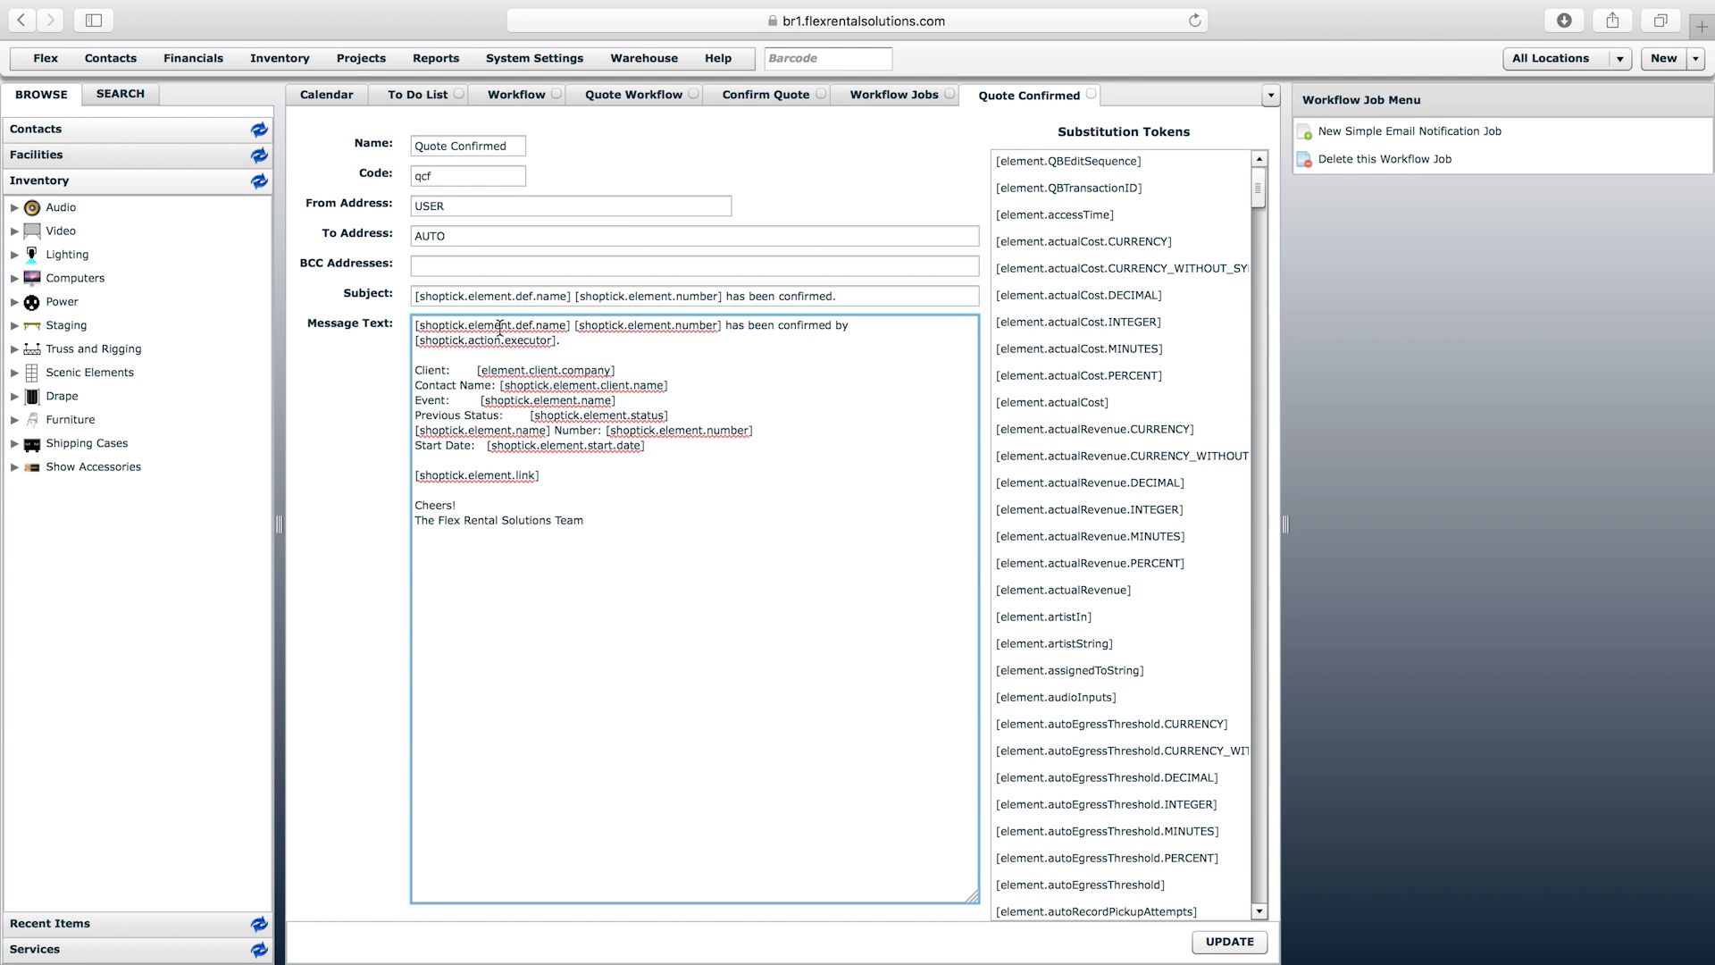
# - Add then remove an extra accounting address, leaving To Address as AUTO, and update the job
pyautogui.click(484, 238)
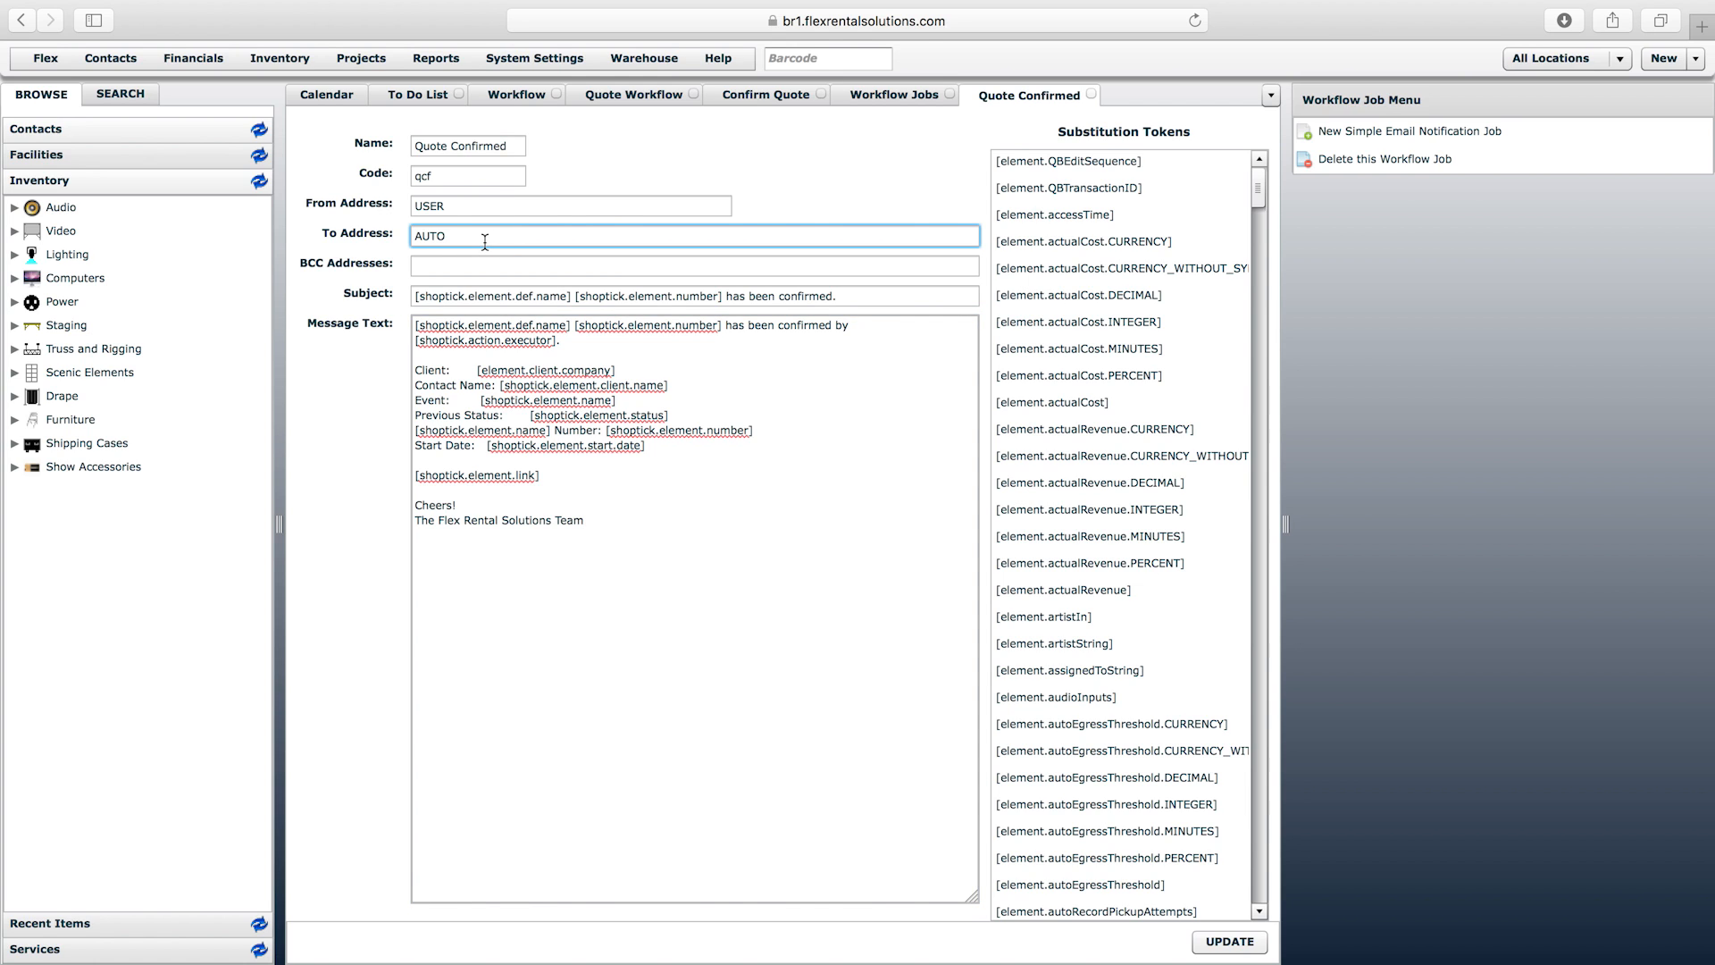
pyautogui.write(', accounting@company.com')
pyautogui.moveTo(617, 238); pyautogui.dragTo(445, 236)
pyautogui.press('BackSpace')
pyautogui.click(1230, 940)
pyautogui.click(858, 541)
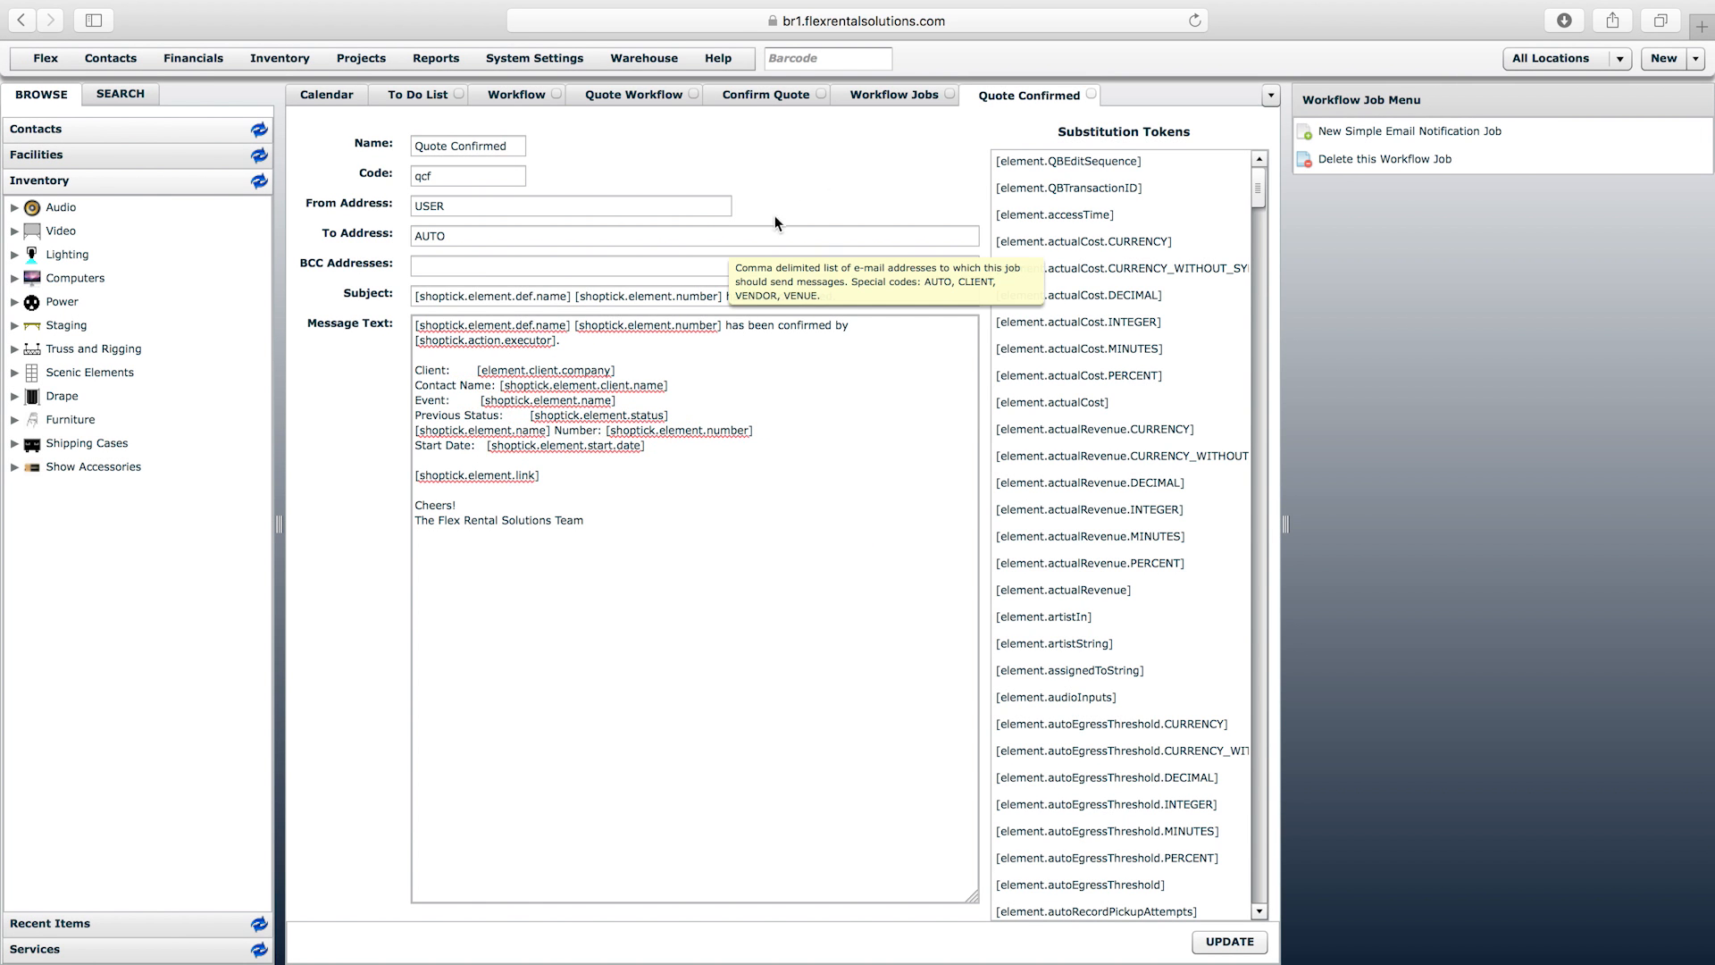
pyautogui.click(894, 94)
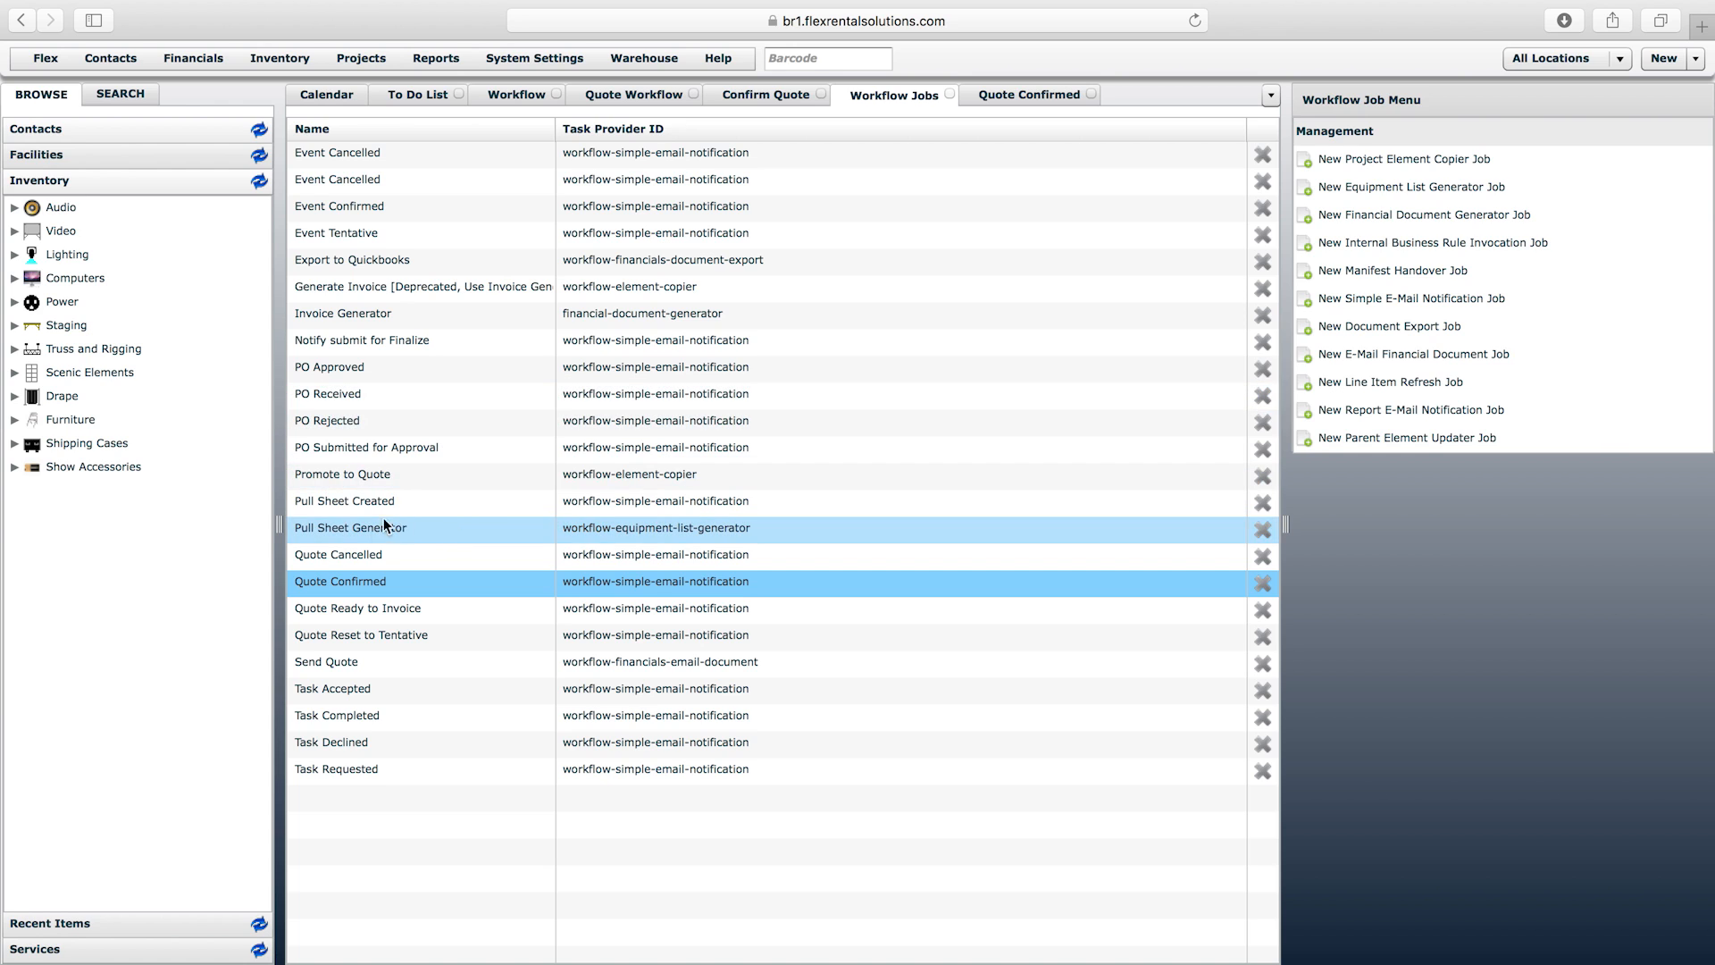
pyautogui.click(371, 528)
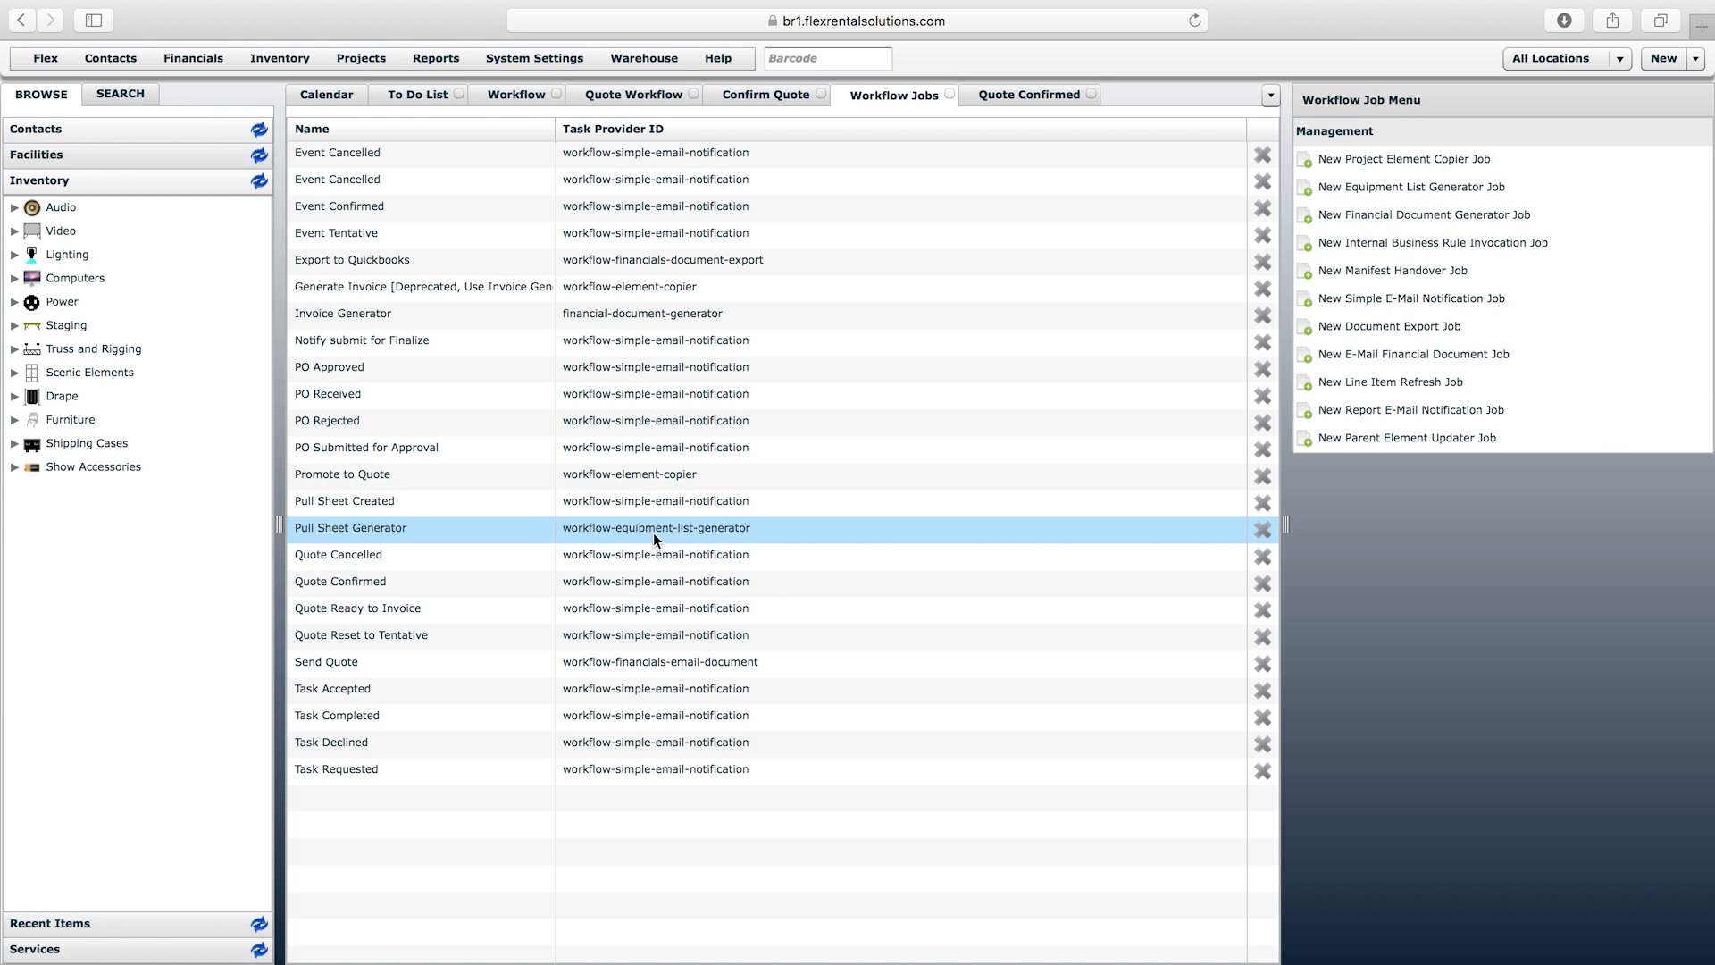
pyautogui.click(368, 317)
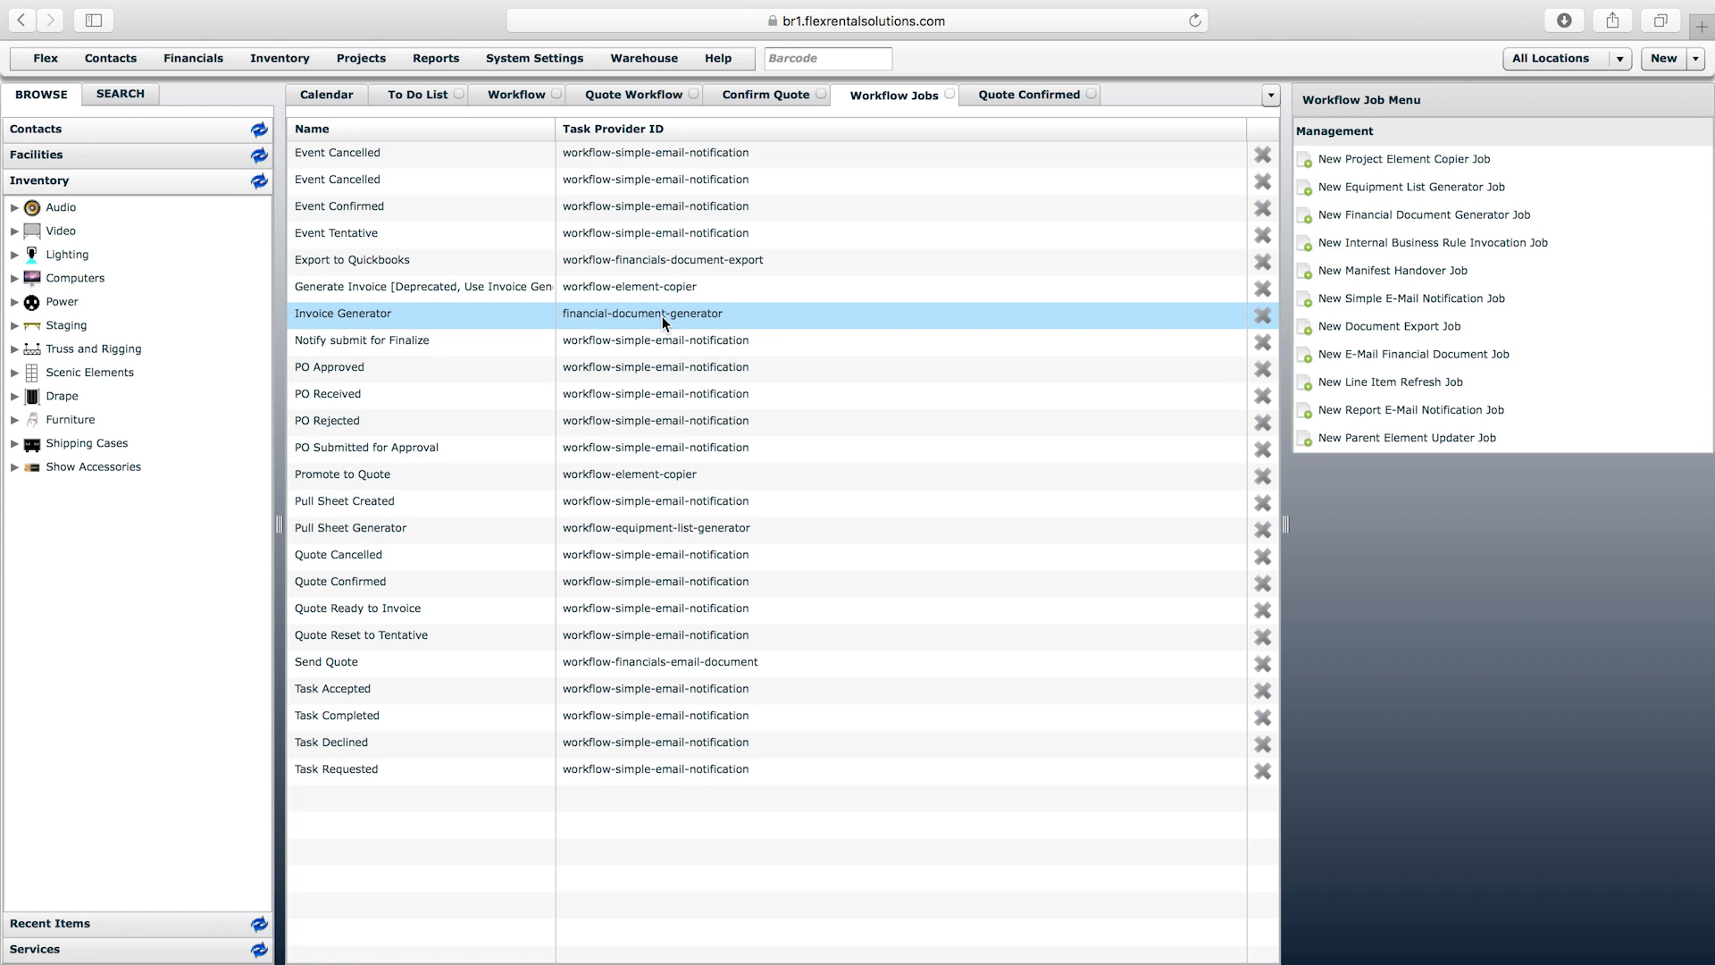
pyautogui.click(703, 506)
pyautogui.click(691, 559)
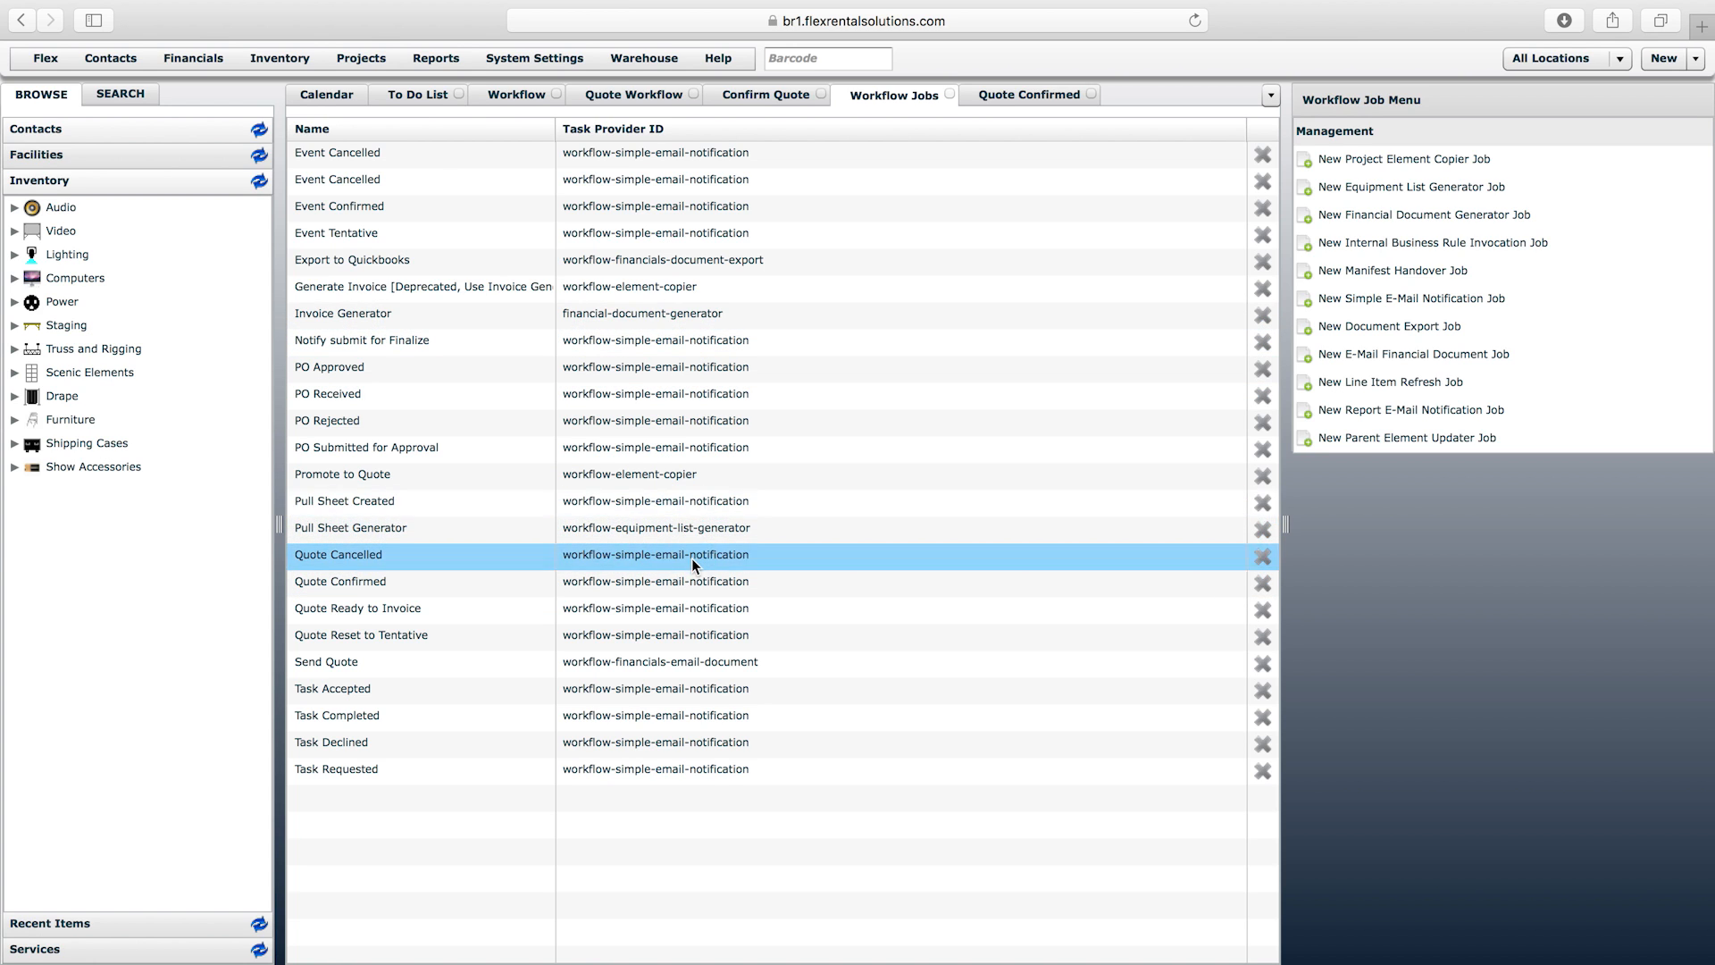
pyautogui.click(689, 581)
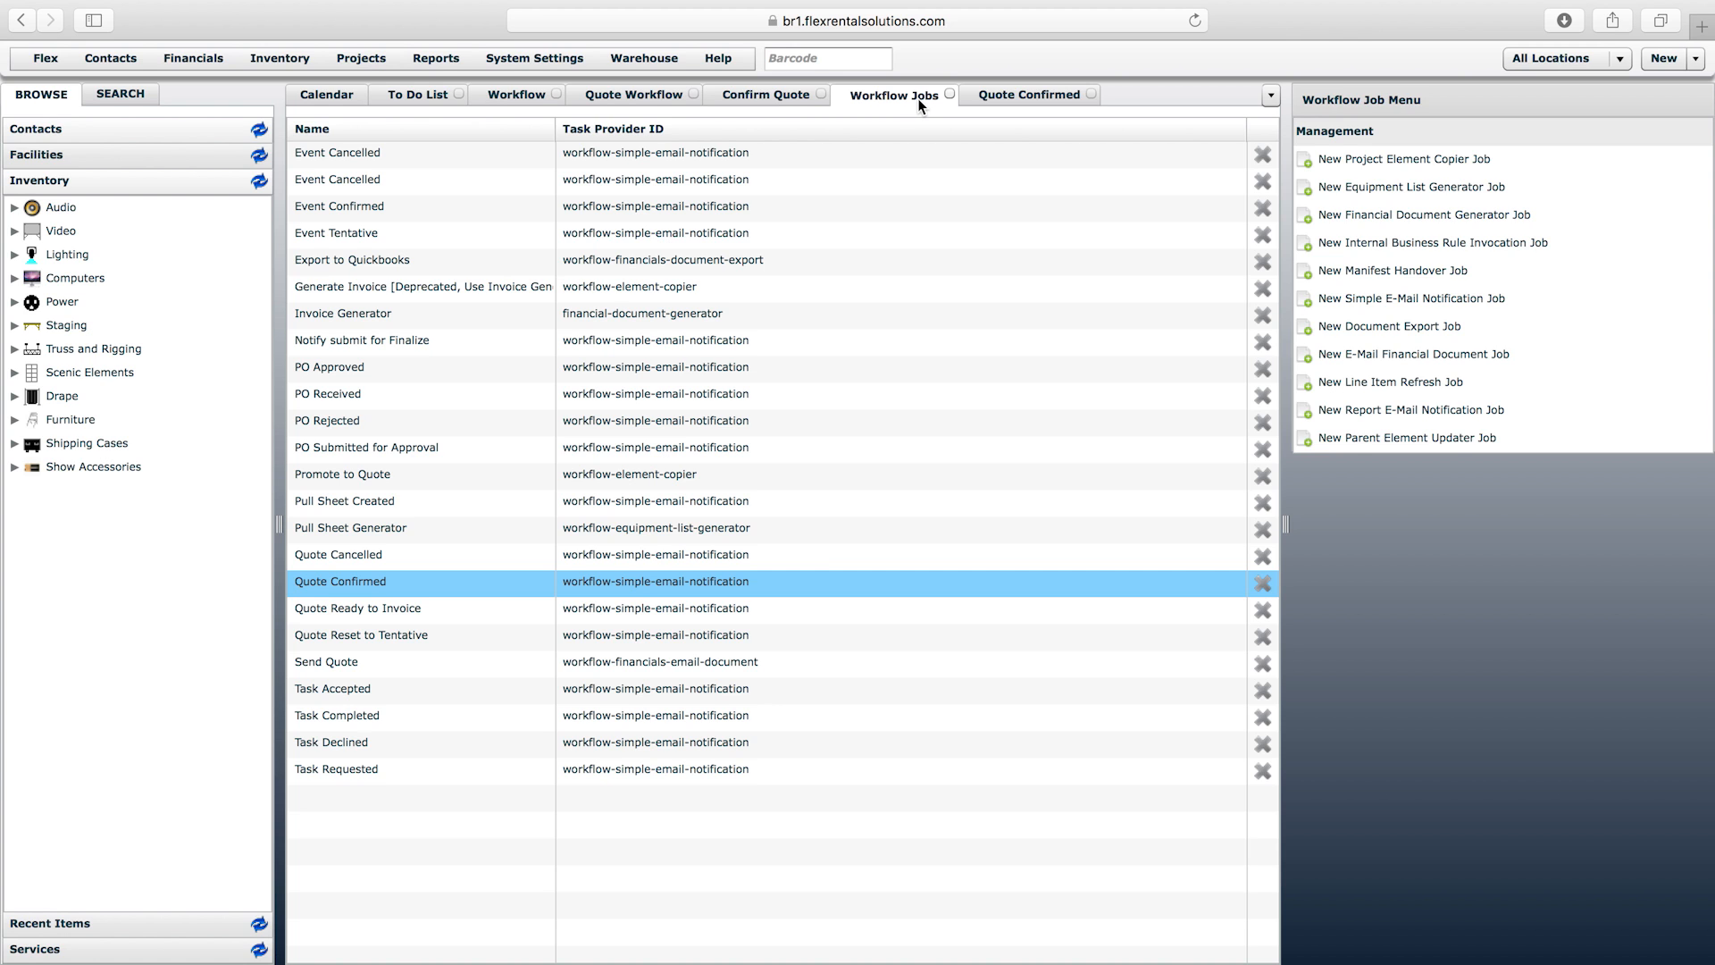
# - Close the Workflow Jobs, Quote Confirmed and Confirm Quote tabs, then browse the Confirmed and Inquiry rows
pyautogui.click(949, 94)
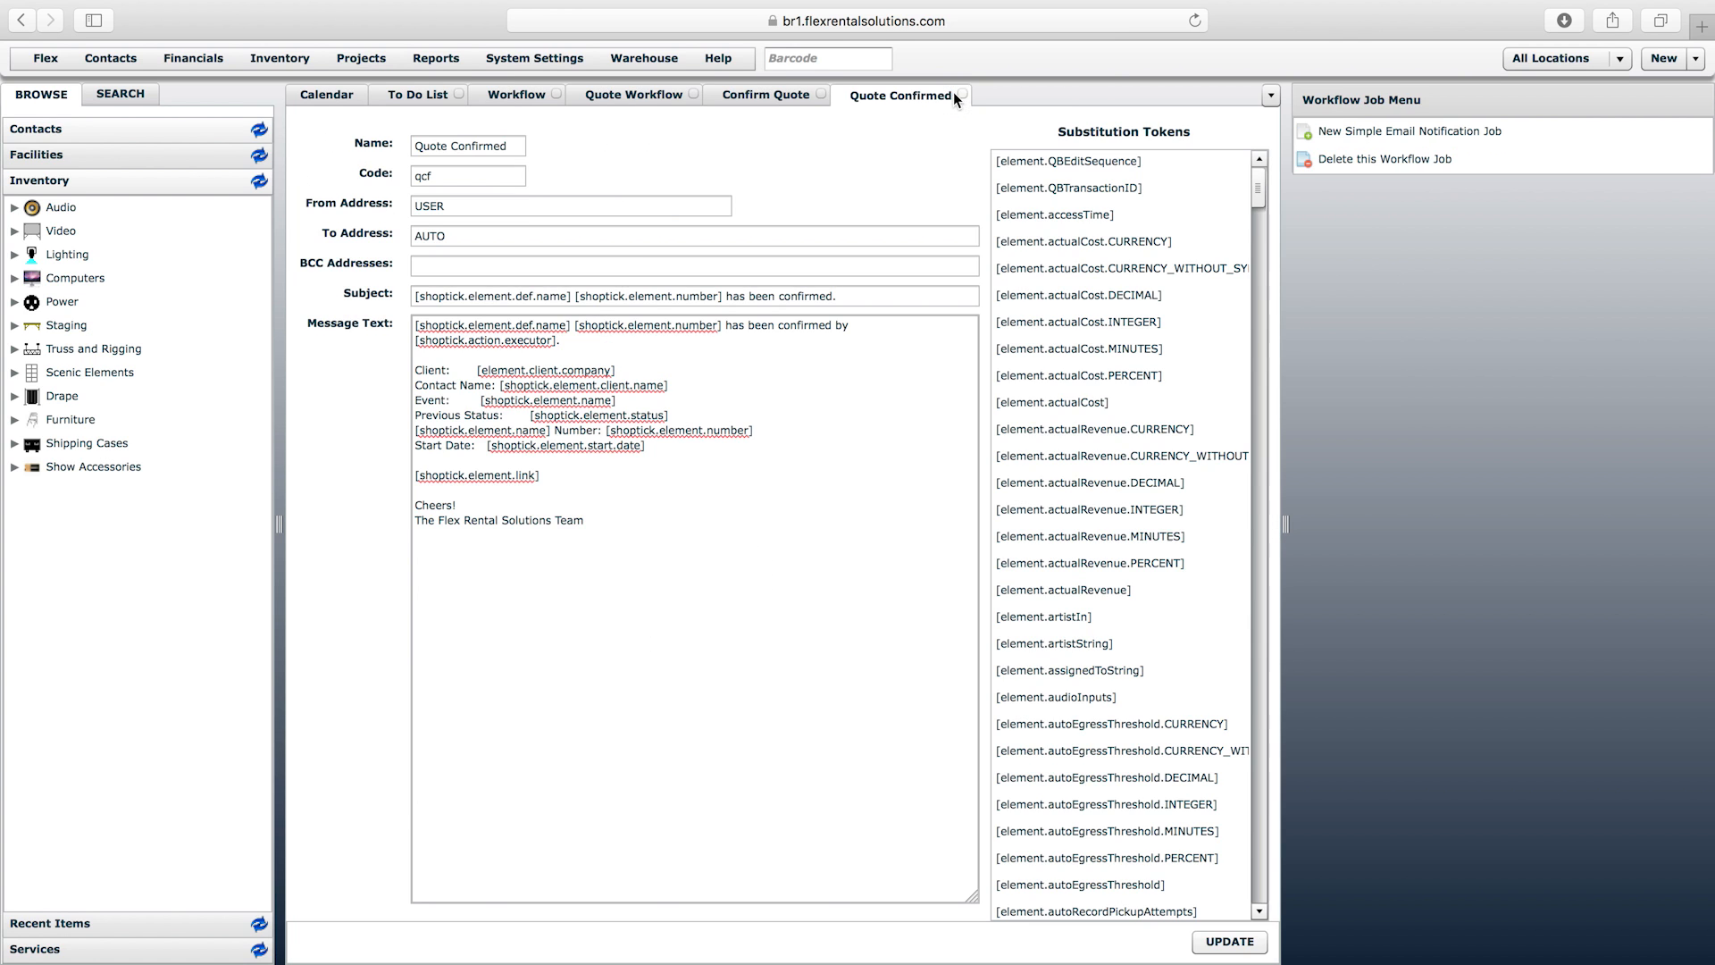
pyautogui.click(954, 94)
pyautogui.click(821, 94)
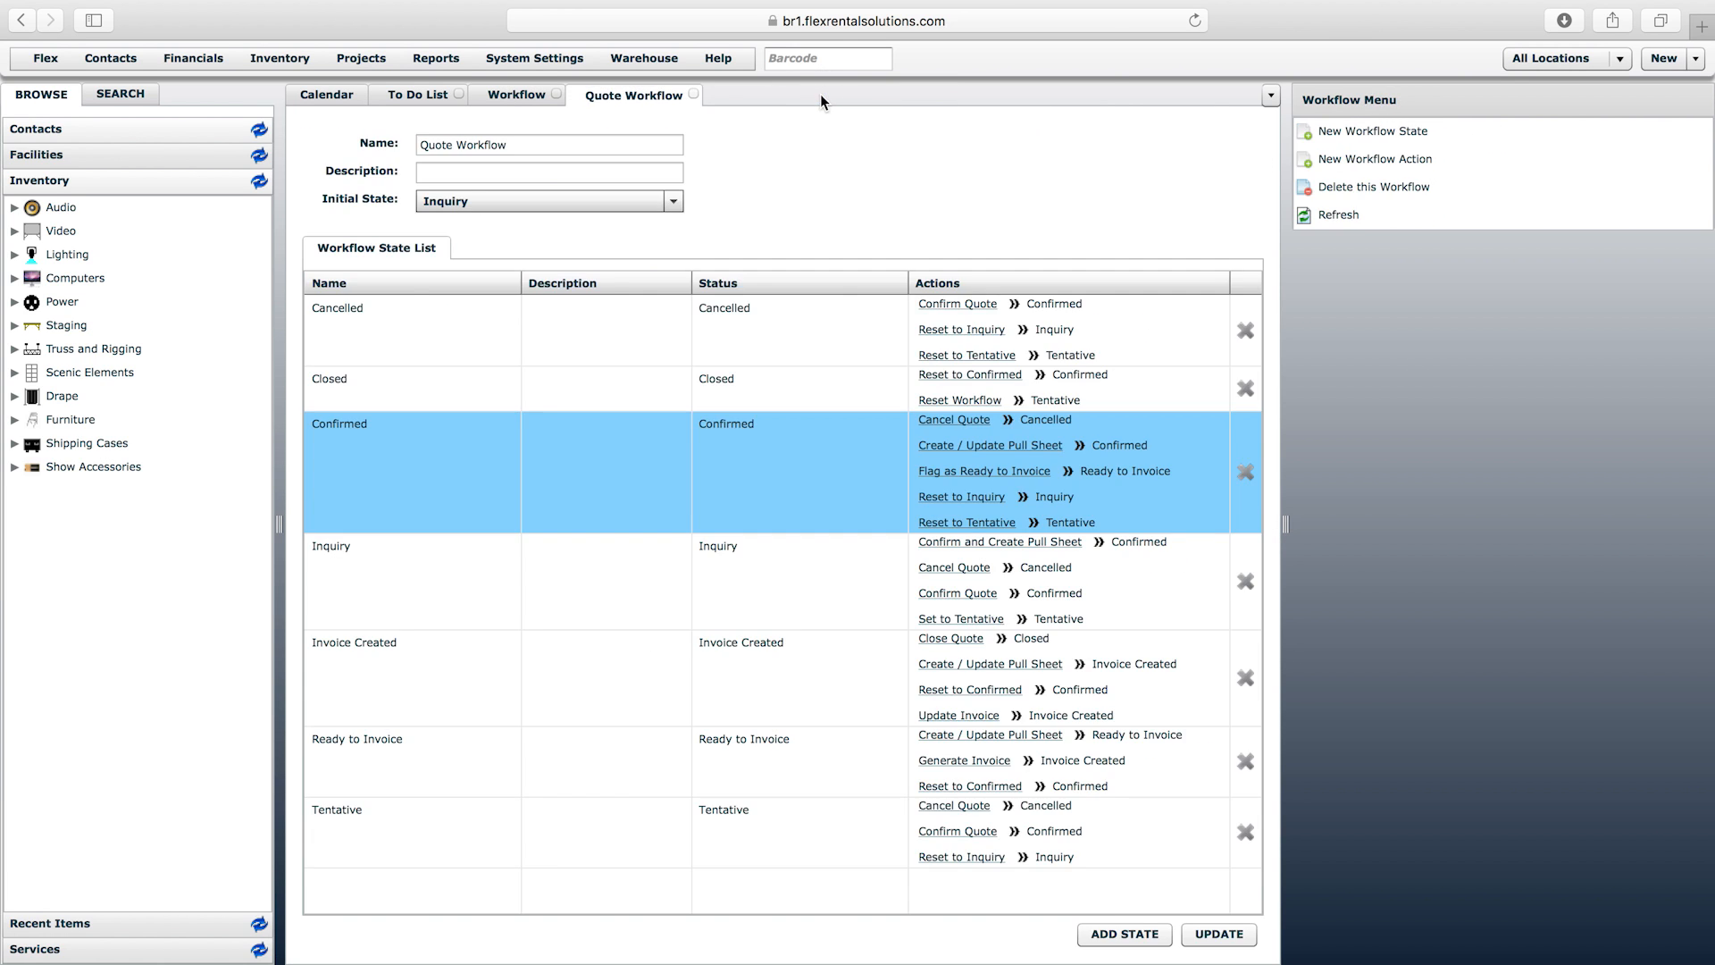
pyautogui.click(396, 468)
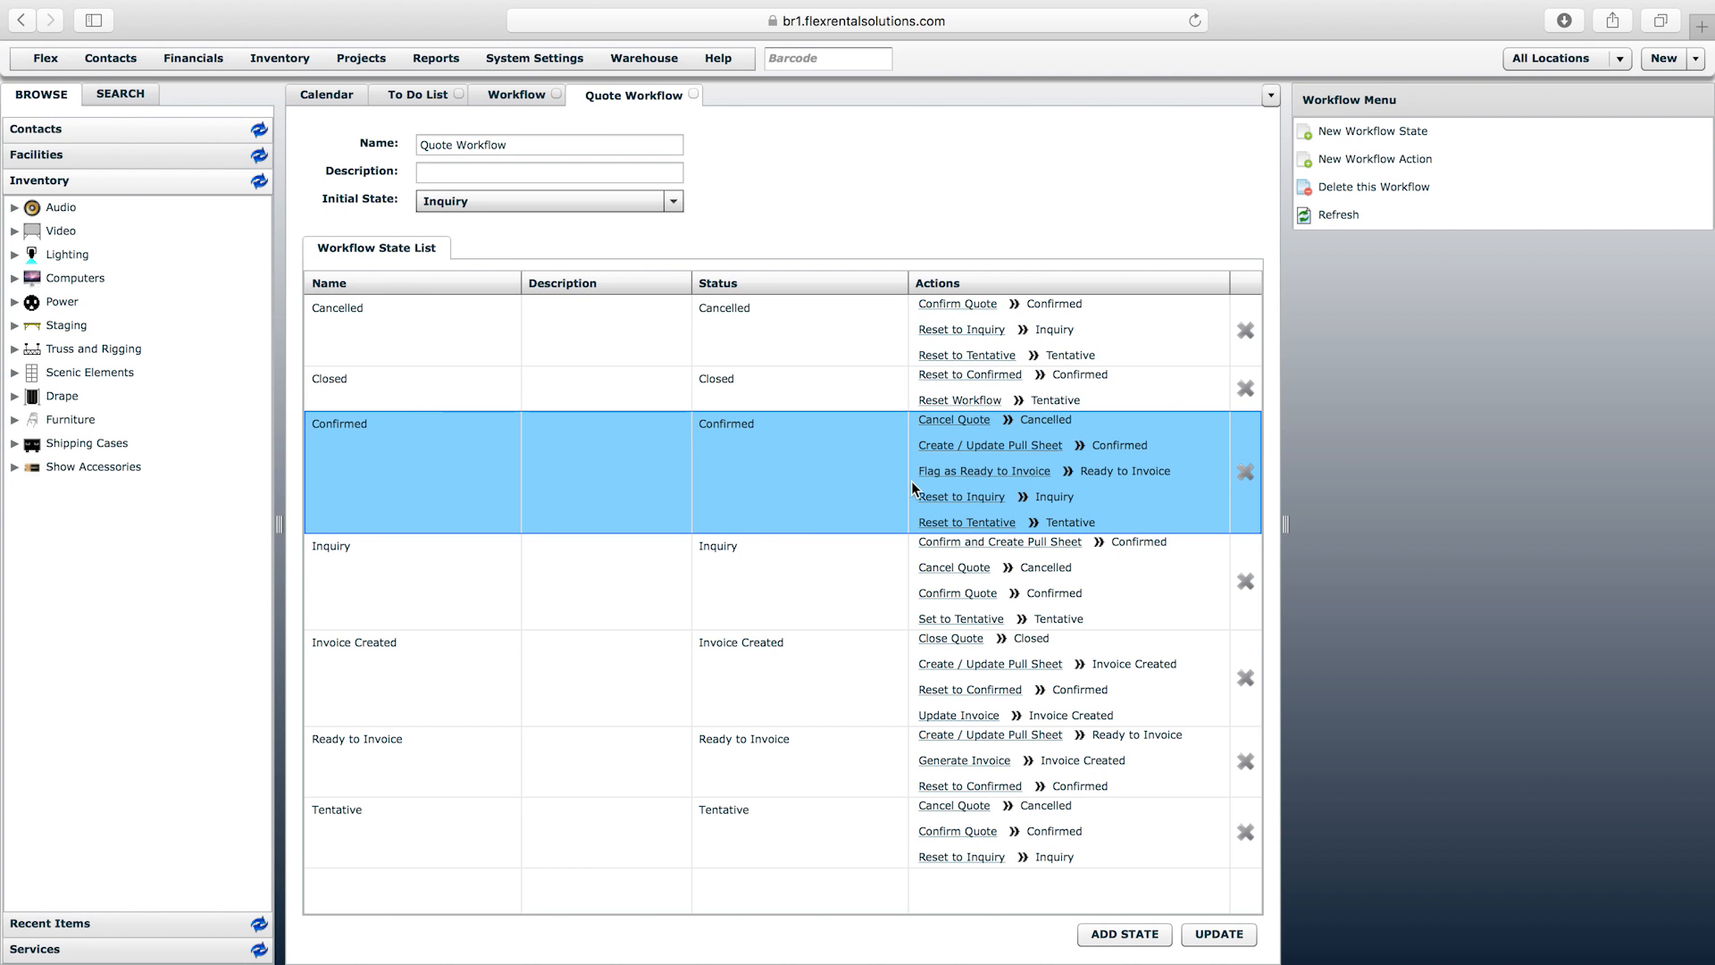
pyautogui.click(556, 554)
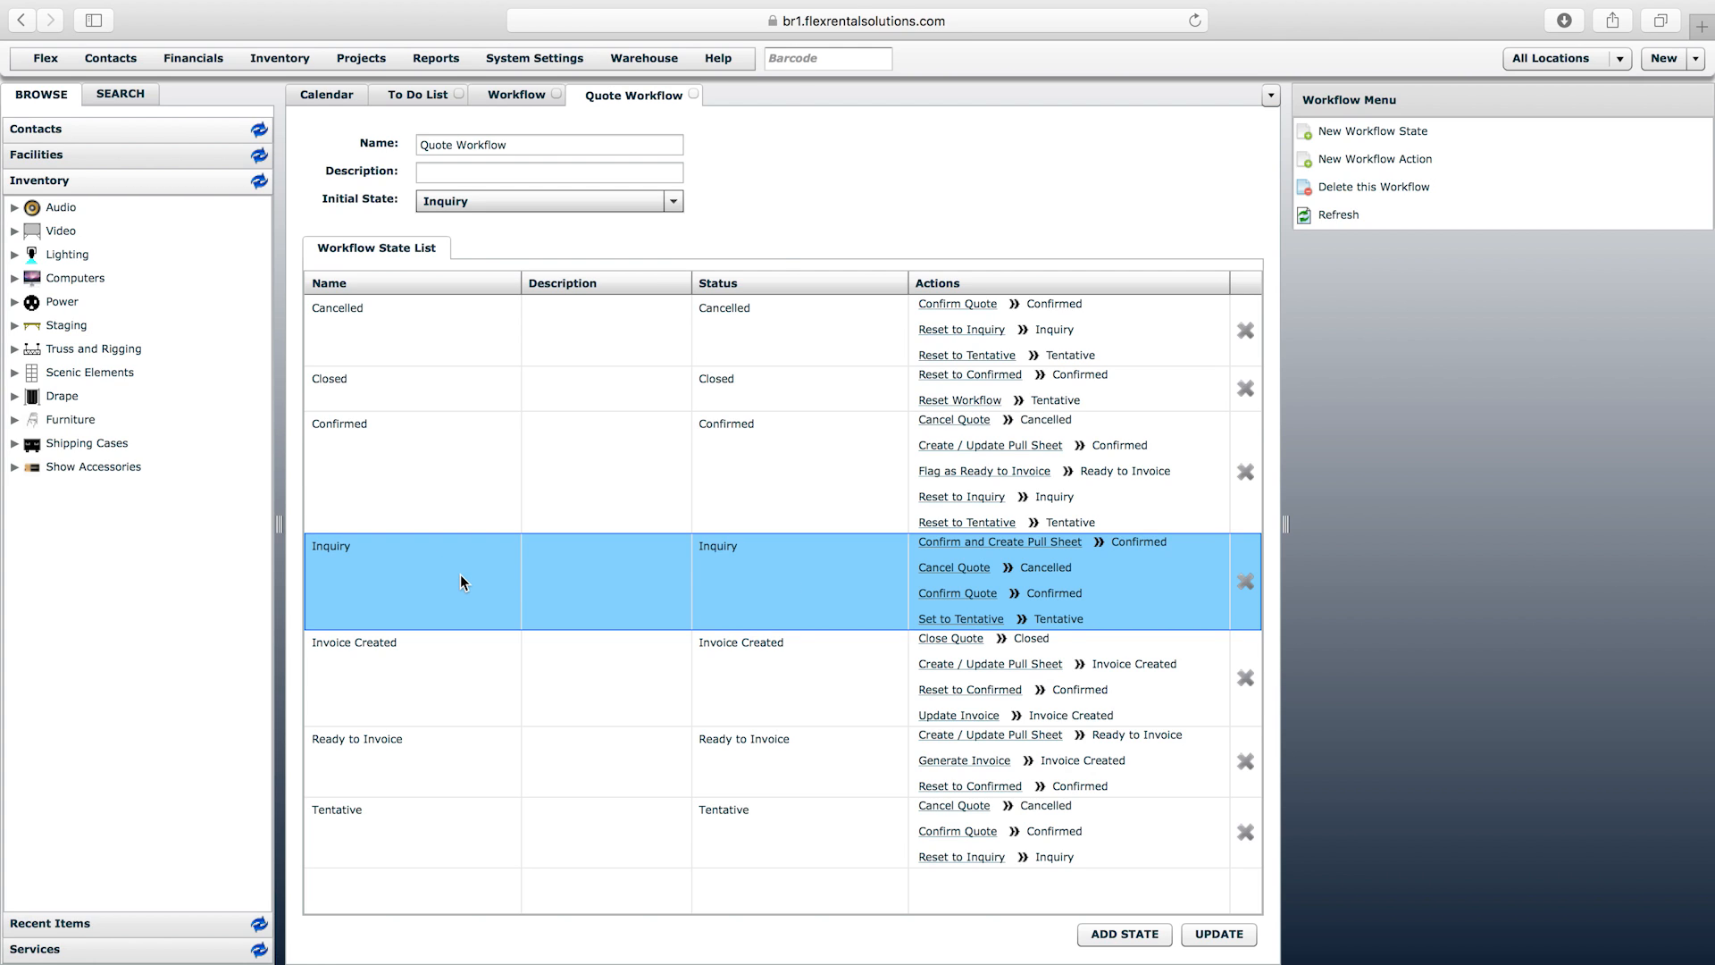
pyautogui.click(436, 586)
# - Glance at Inquiry's Confirm Quote action, close it, and open the Confirmed state's workflow path
pyautogui.click(976, 594)
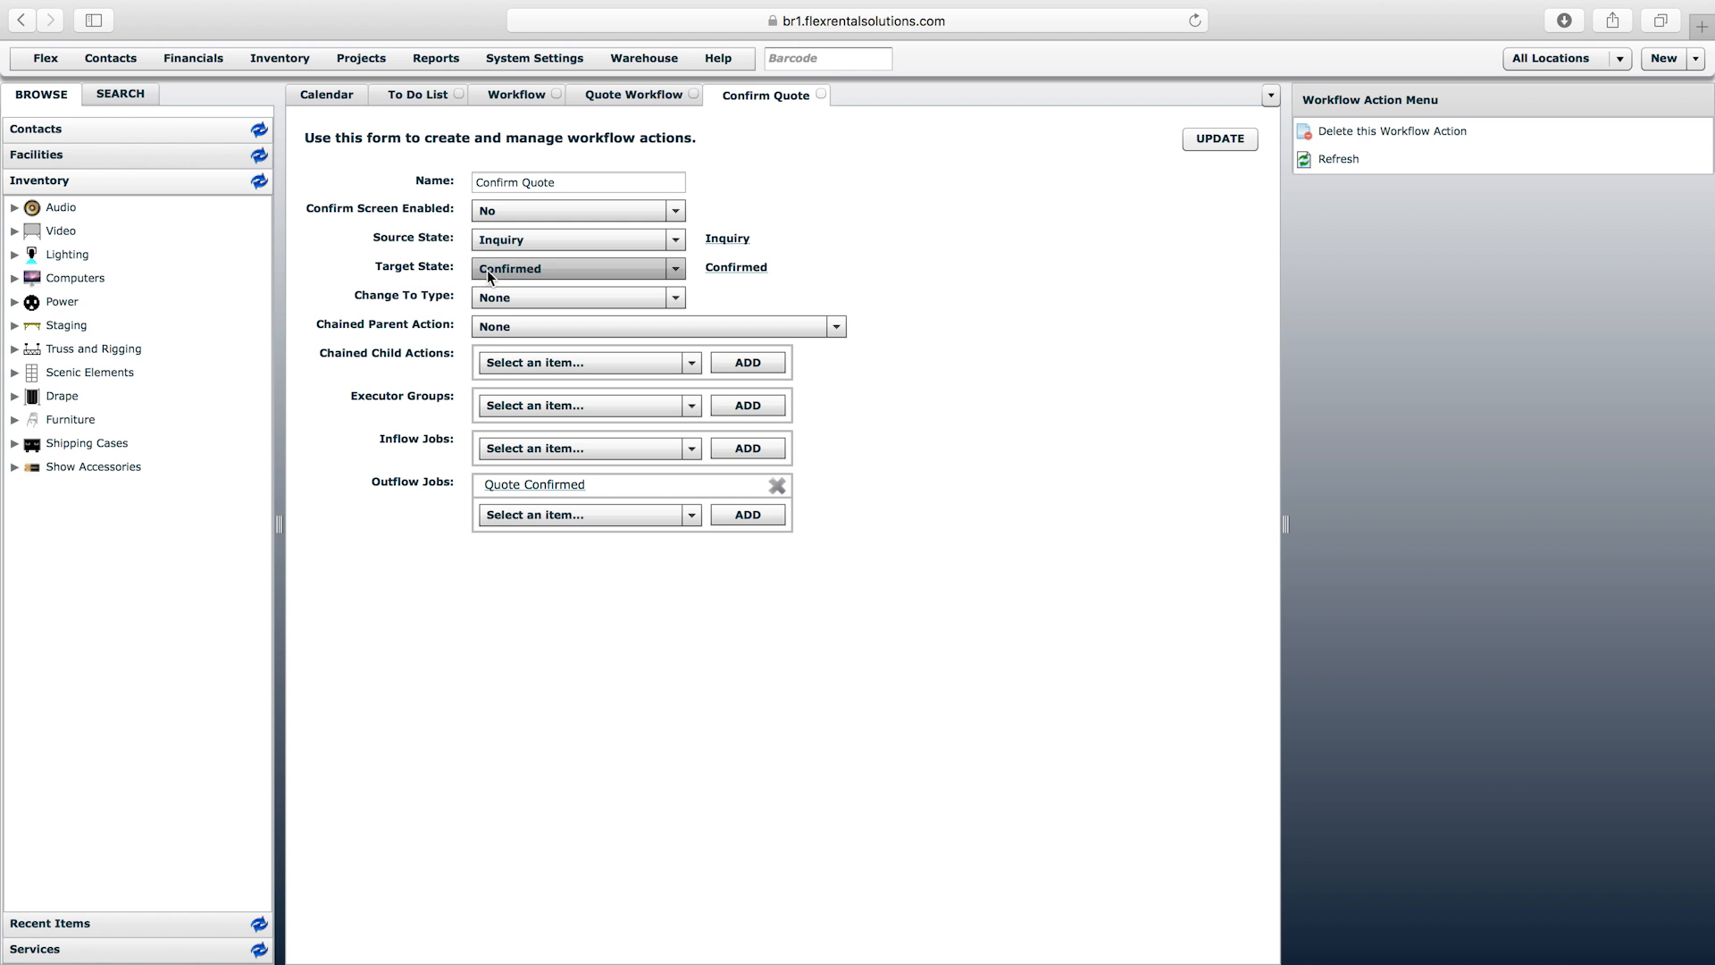
pyautogui.click(821, 95)
pyautogui.click(341, 436)
pyautogui.doubleClick(341, 436)
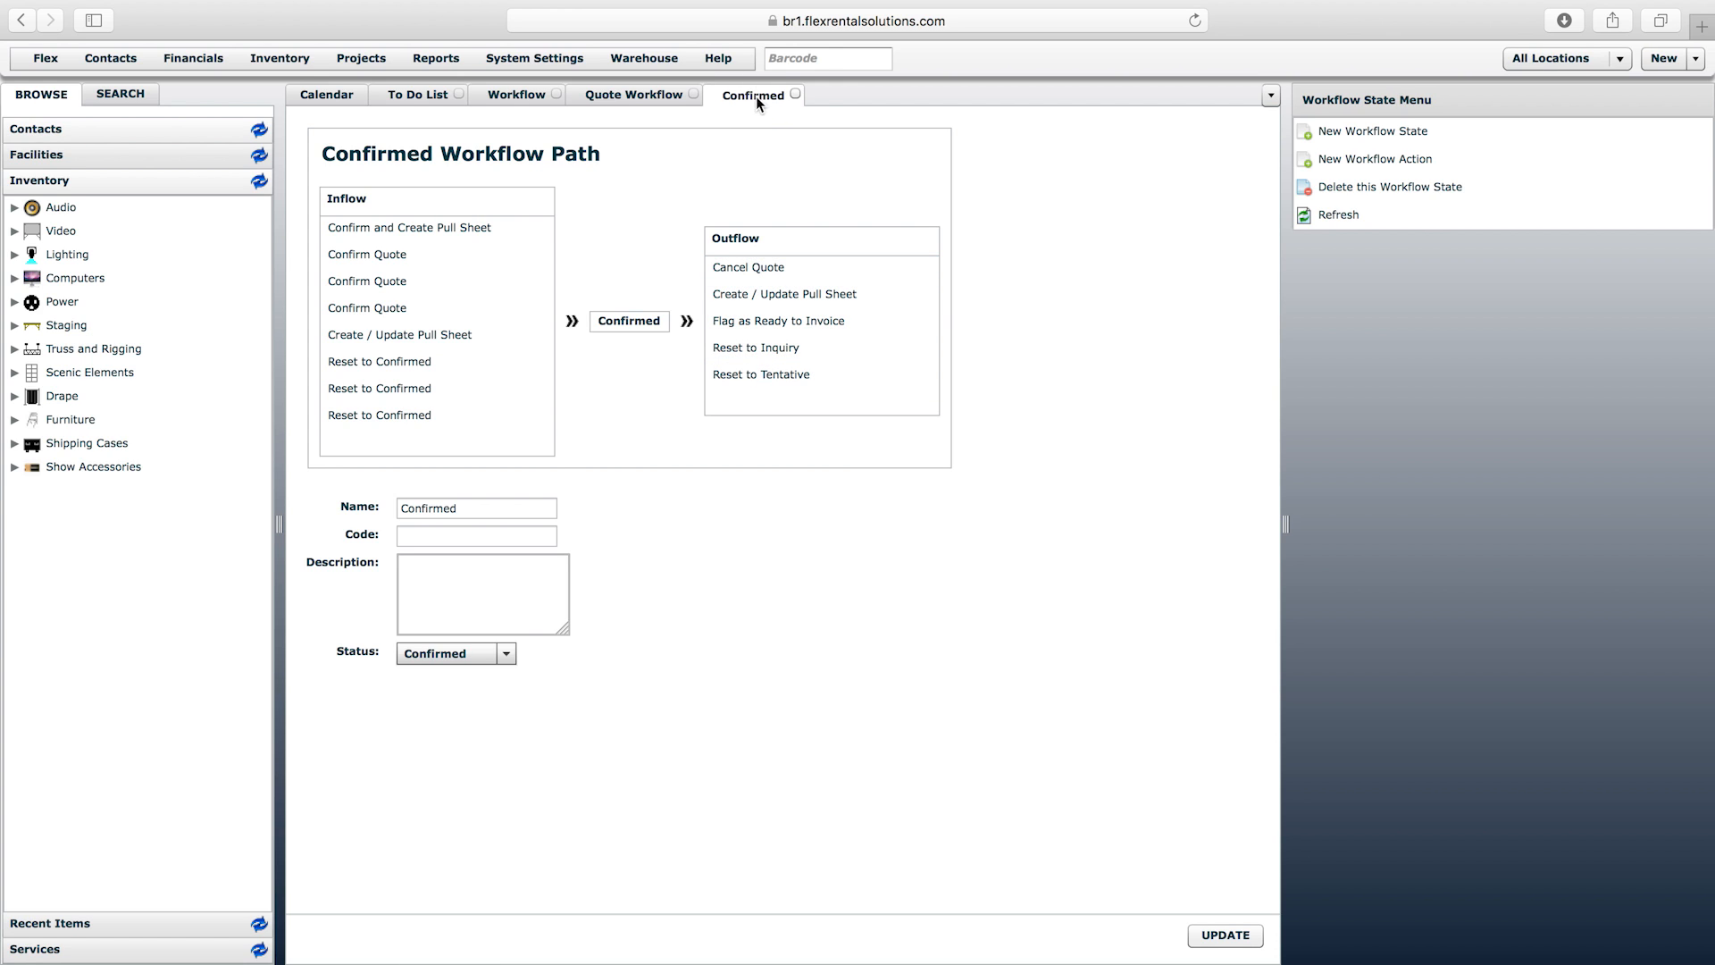
# - Move Cancel Quote to the end of Confirmed's outflow and Reset to Tentative above Reset to Inquiry, then save
pyautogui.moveTo(749, 265); pyautogui.dragTo(755, 394)
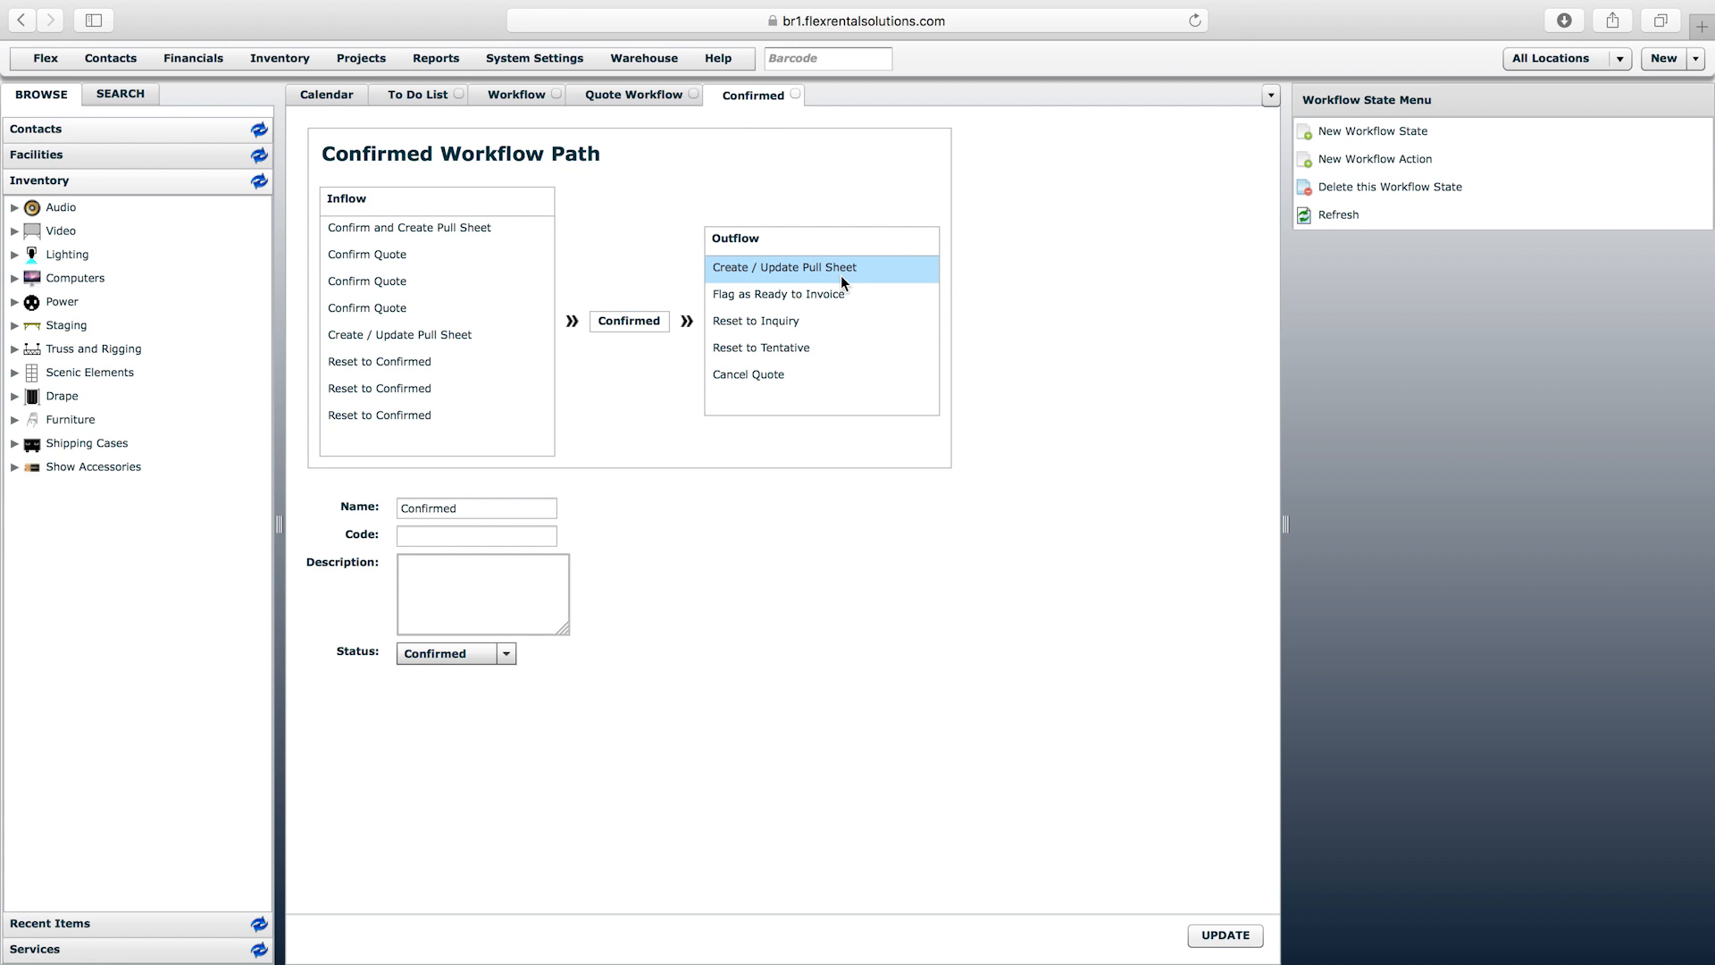
pyautogui.click(717, 296)
pyautogui.moveTo(765, 349); pyautogui.dragTo(766, 321)
pyautogui.click(1225, 934)
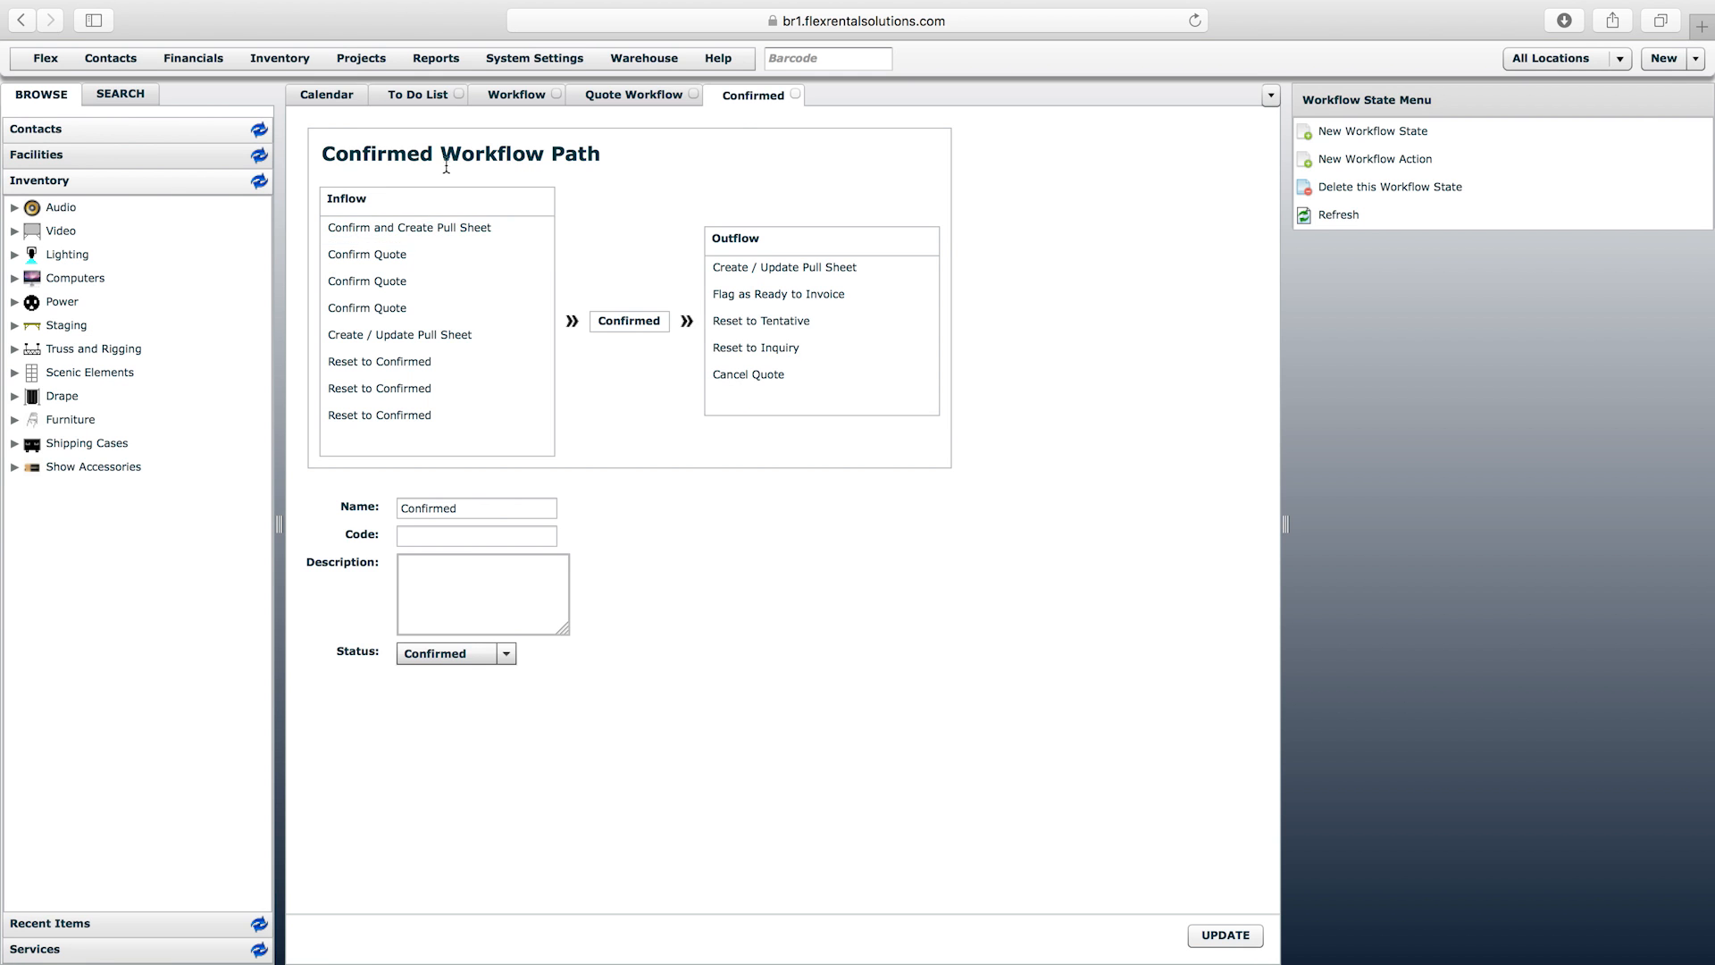
pyautogui.click(326, 95)
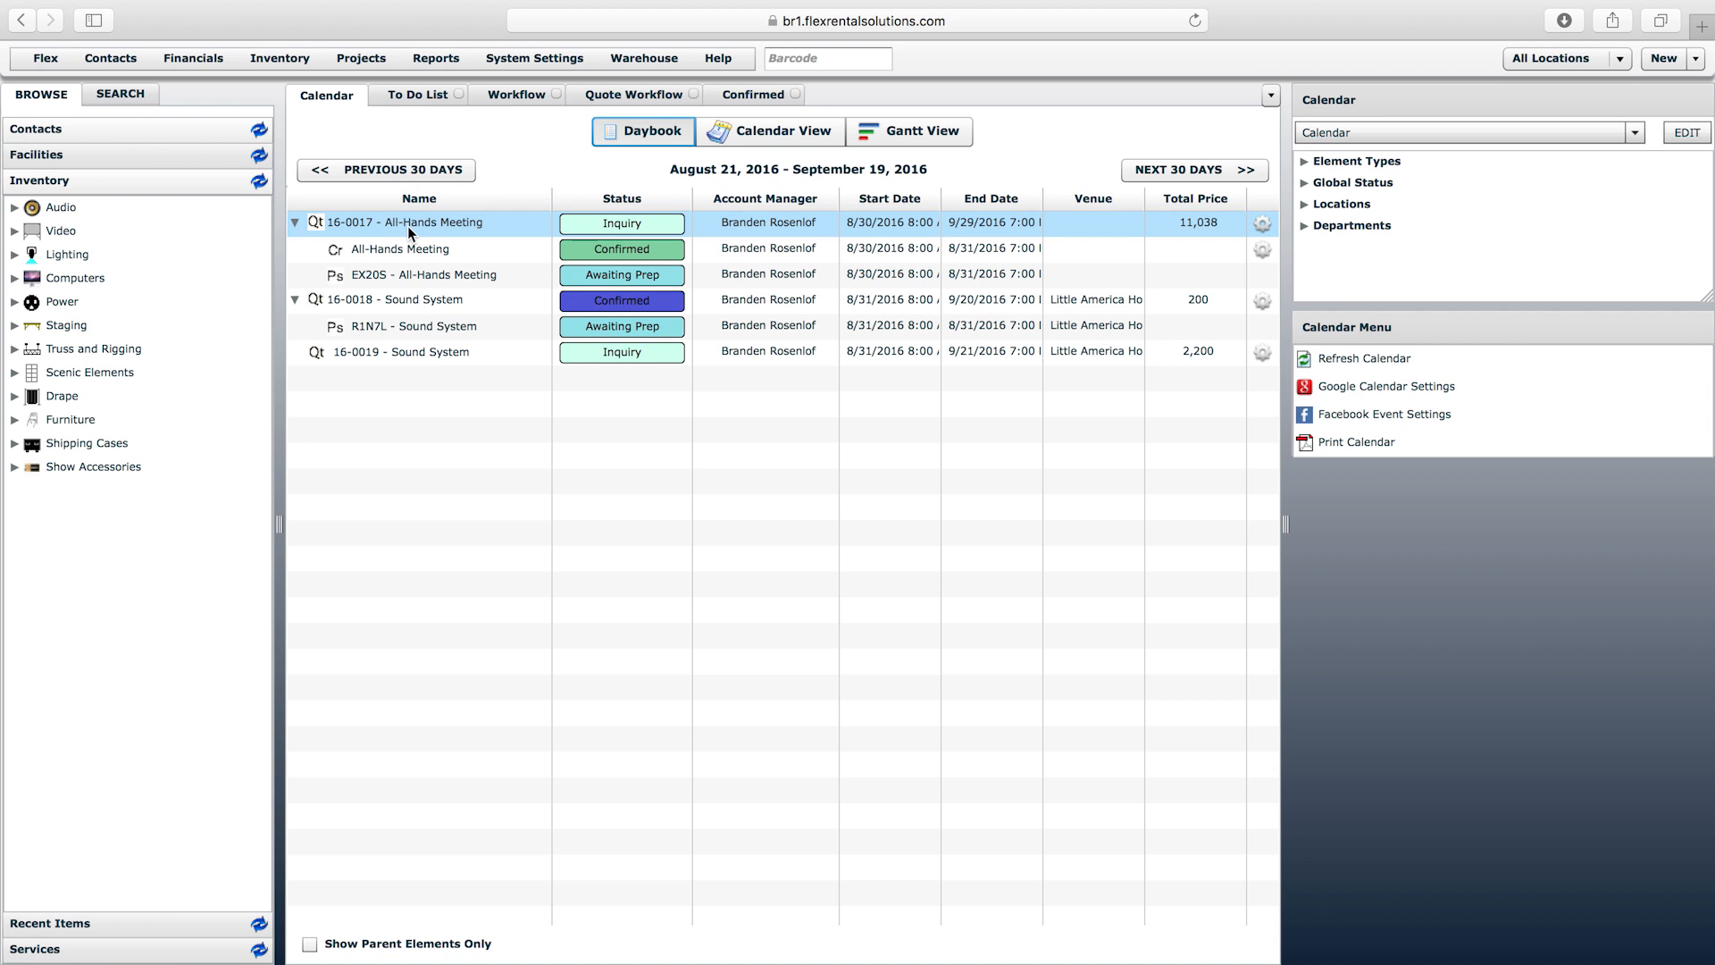
# - Check the Workflow menu on All-Hands Meeting quote 16-0017, then close the Confirmed path tab
pyautogui.doubleClick(421, 225)
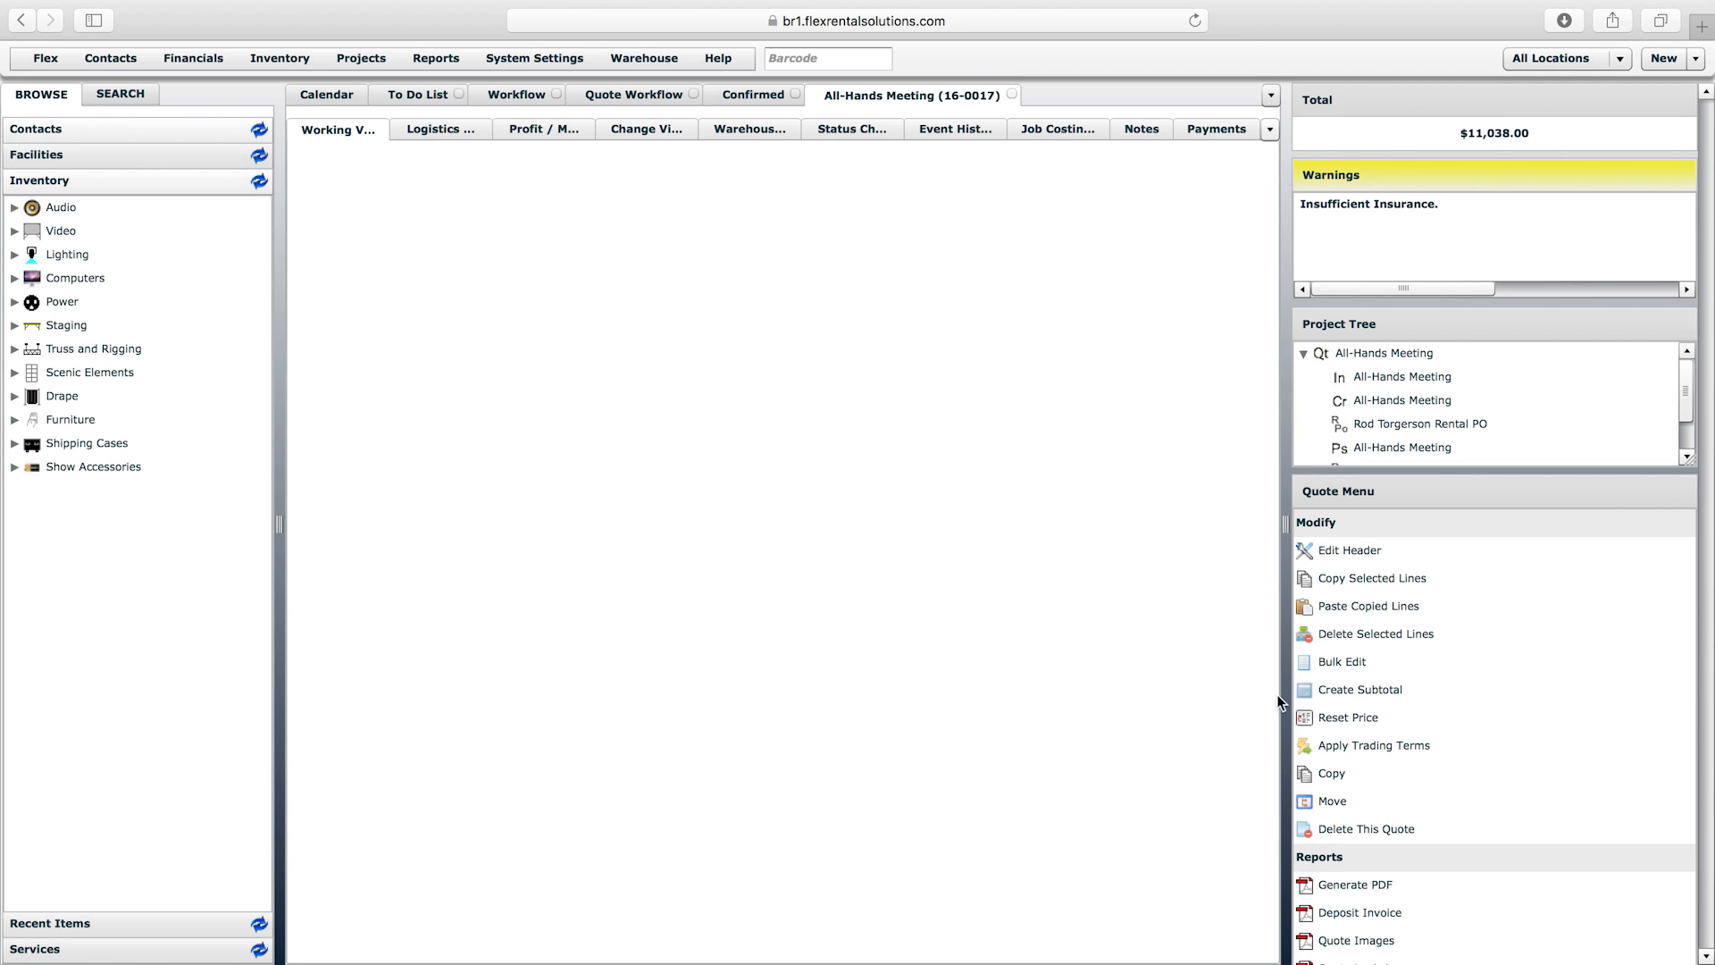
pyautogui.scroll(-4, 1399, 723)
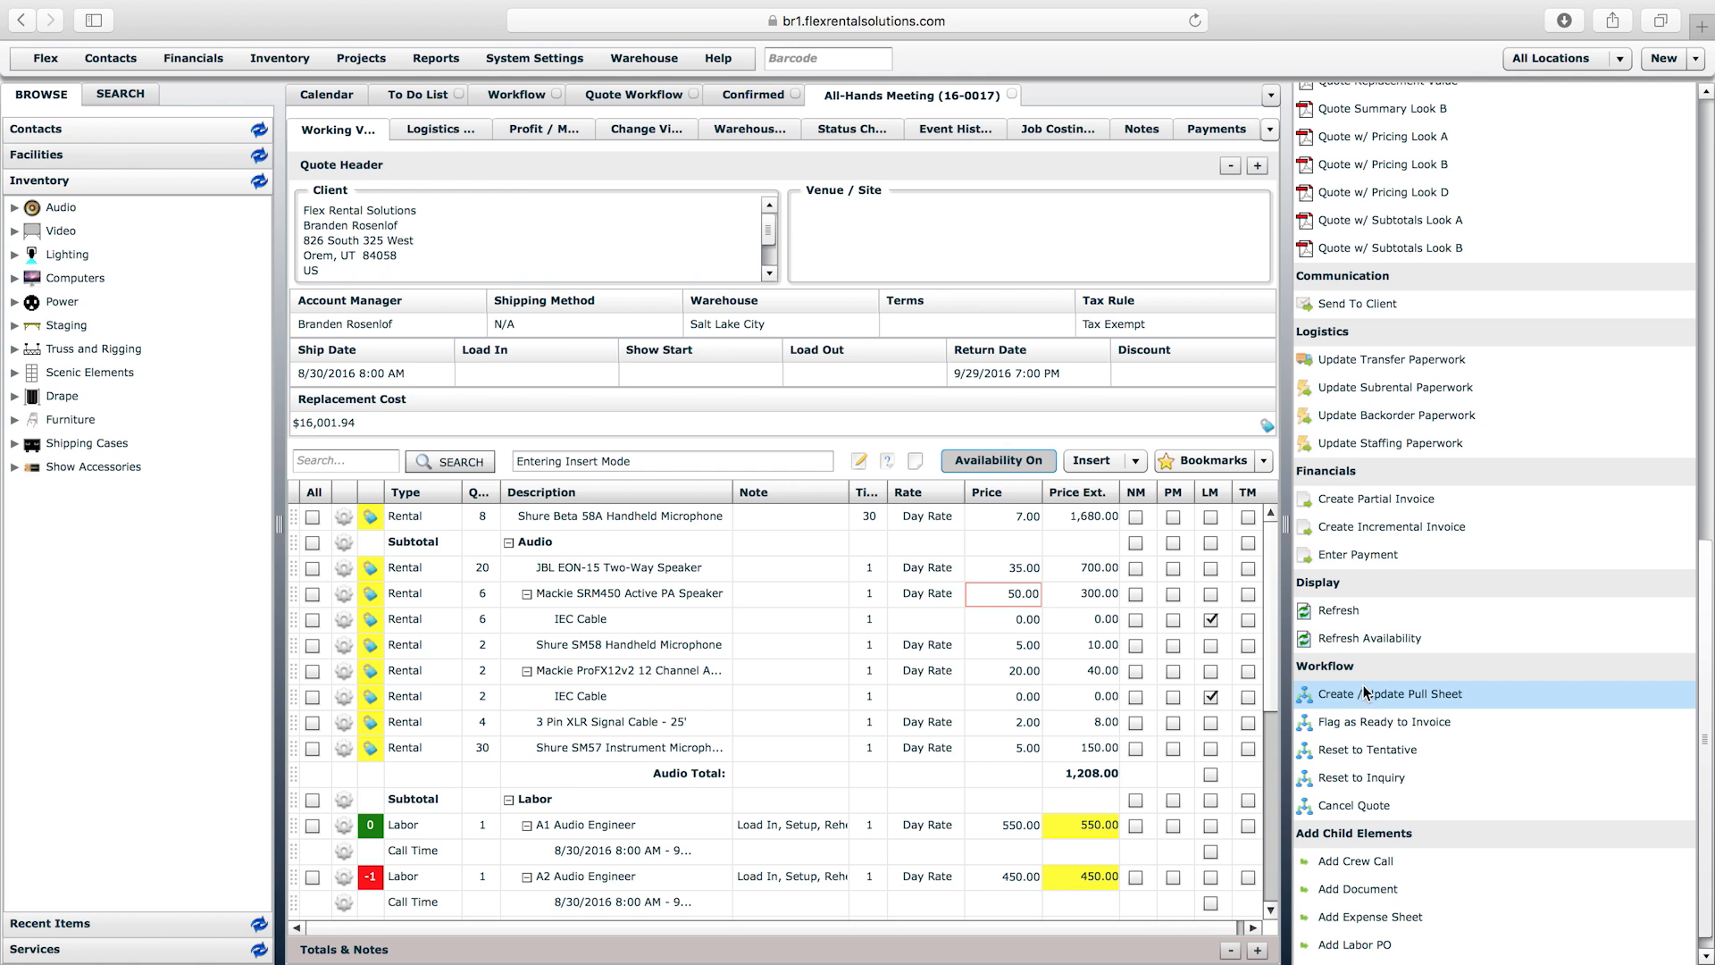
pyautogui.click(774, 96)
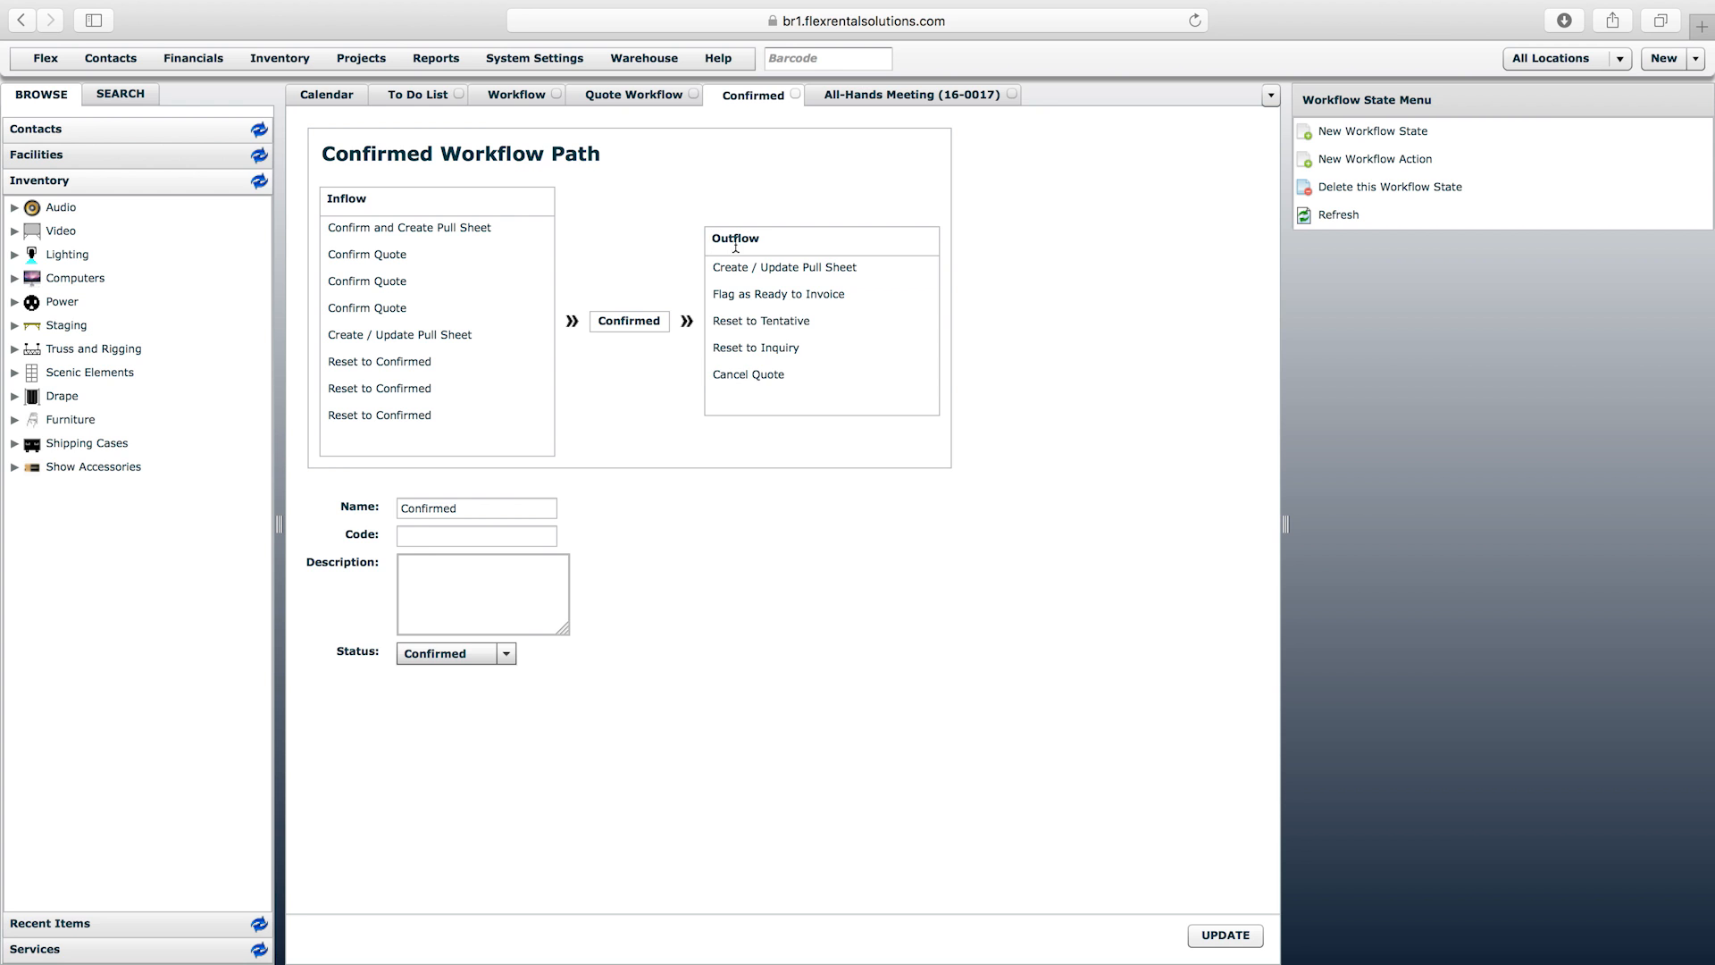
pyautogui.click(797, 93)
pyautogui.click(663, 93)
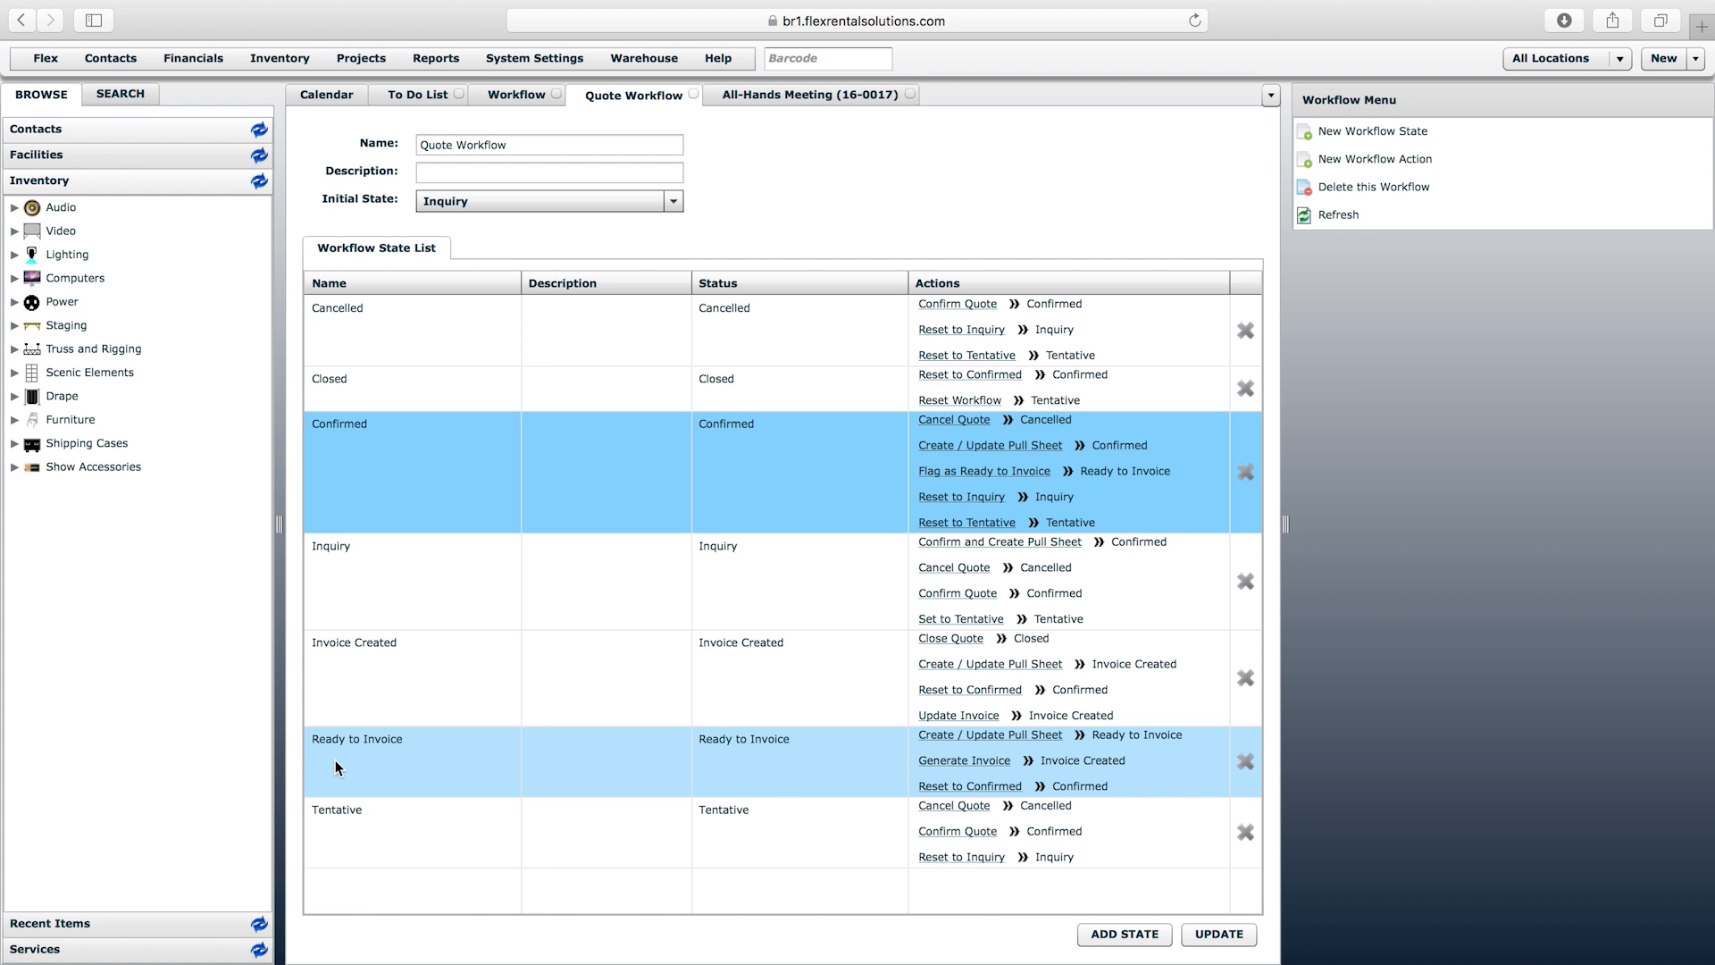
# - Open the Ready to Invoice state and inspect its Flag as Ready to Invoice inflow action
pyautogui.doubleClick(394, 758)
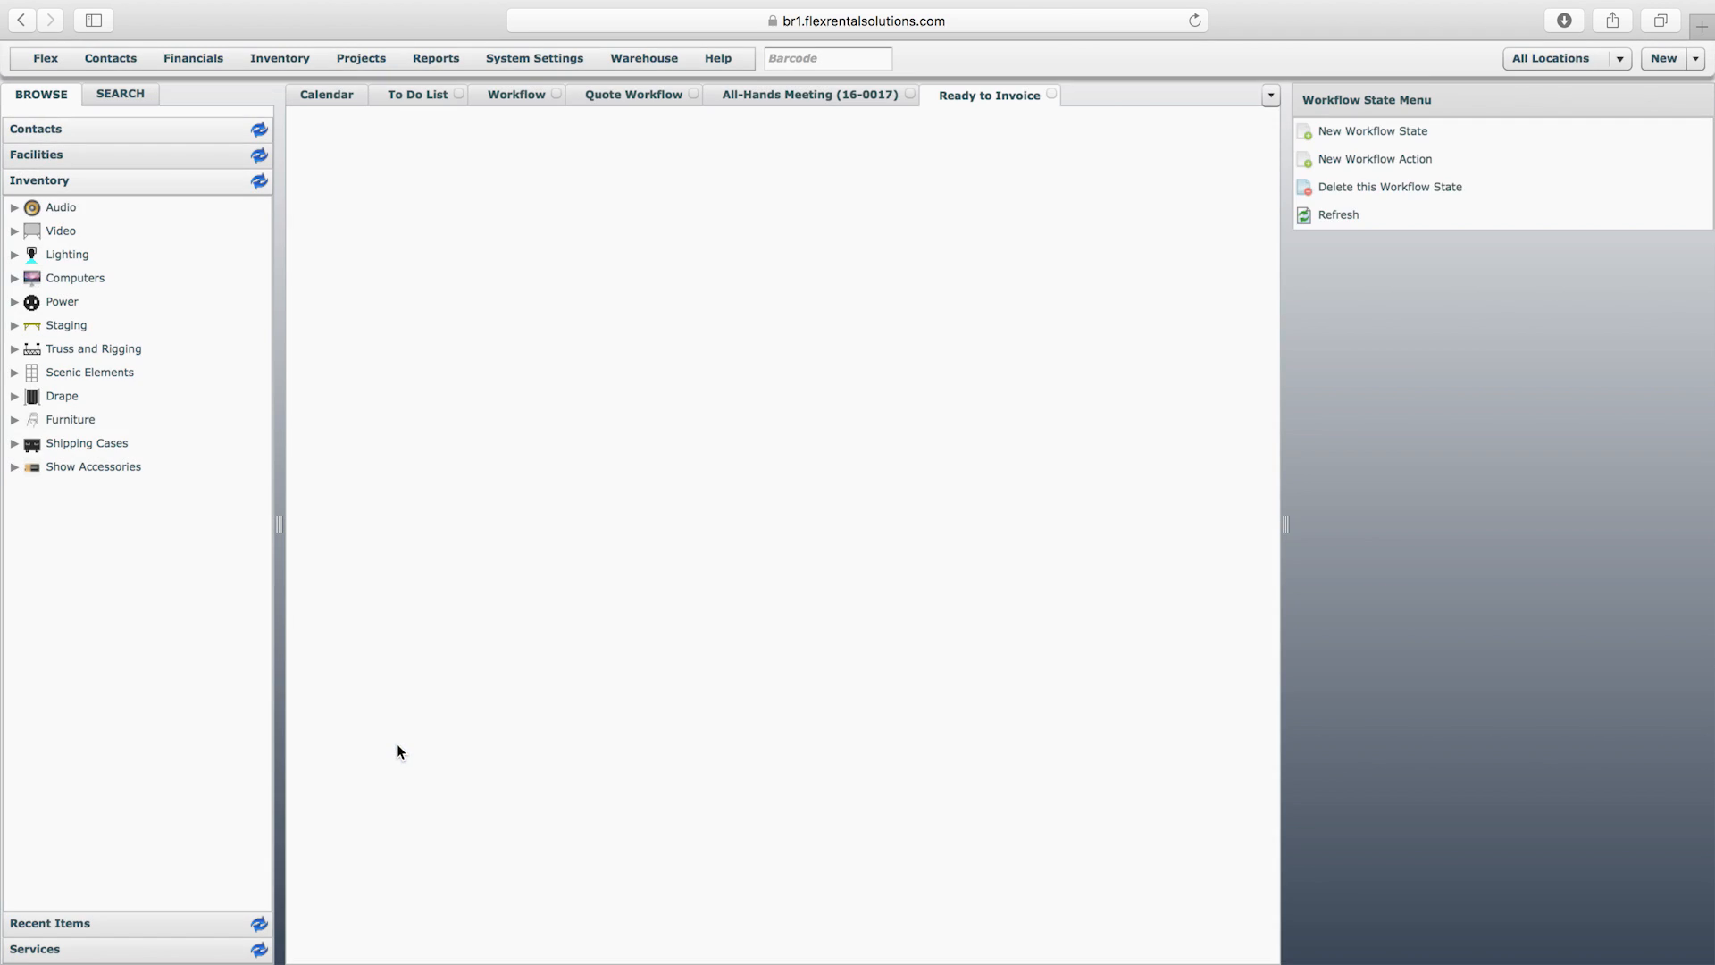
pyautogui.doubleClick(339, 213)
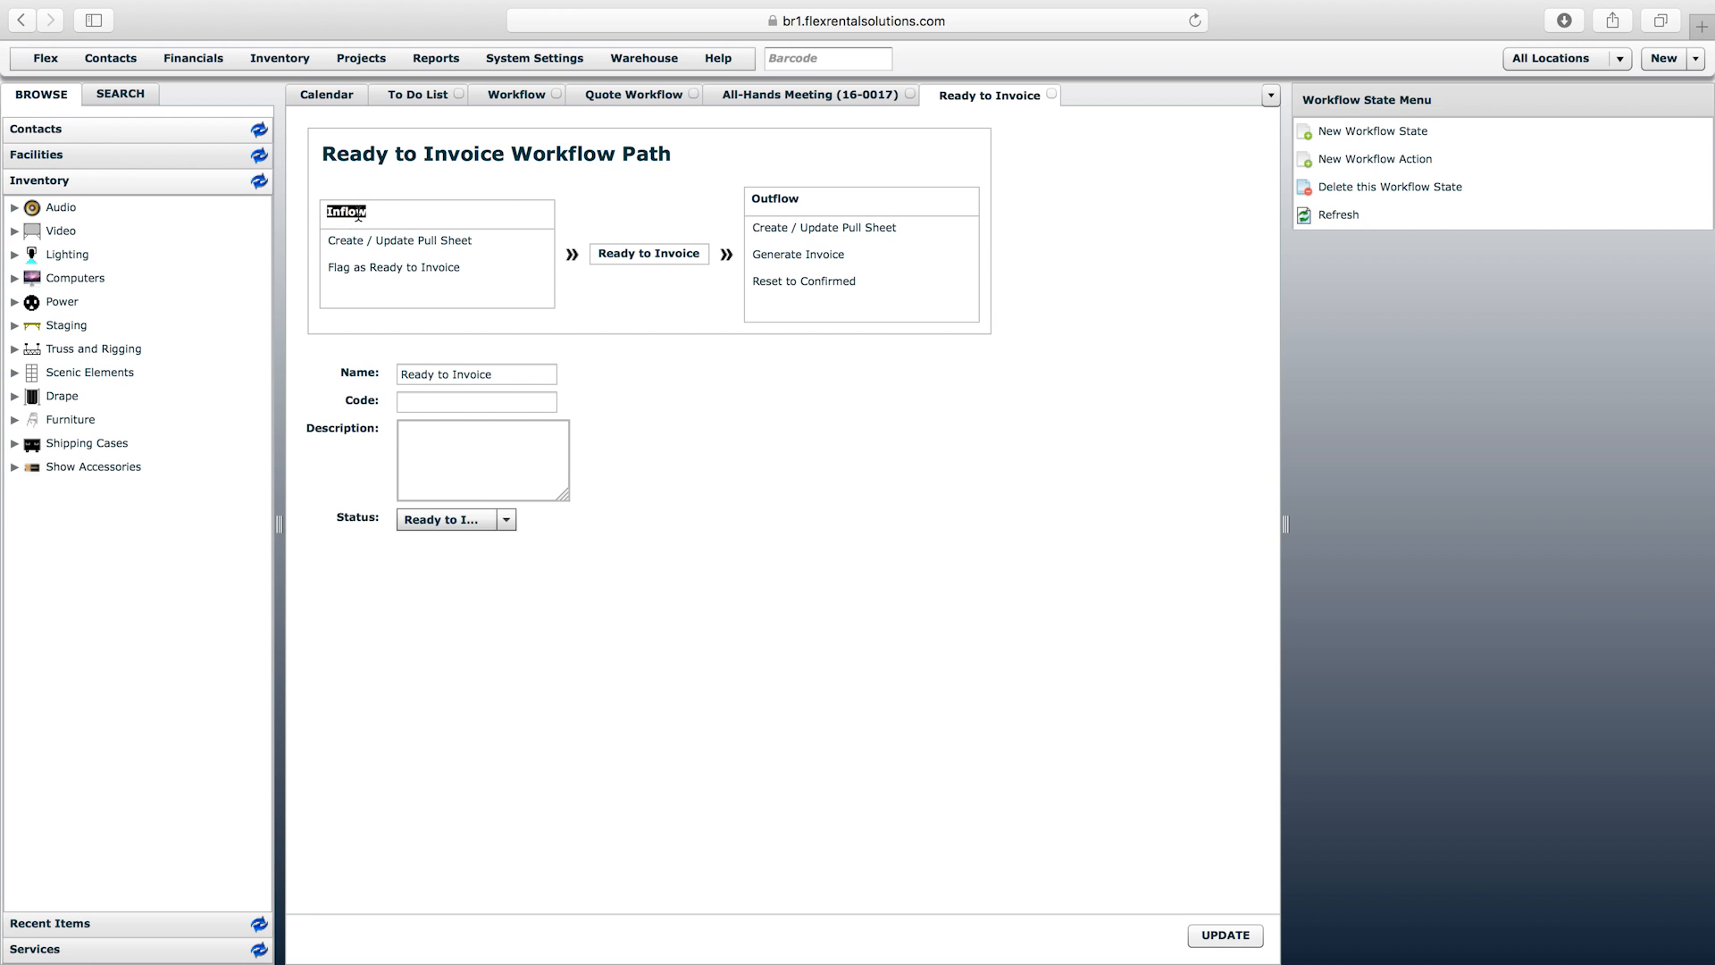
pyautogui.click(344, 272)
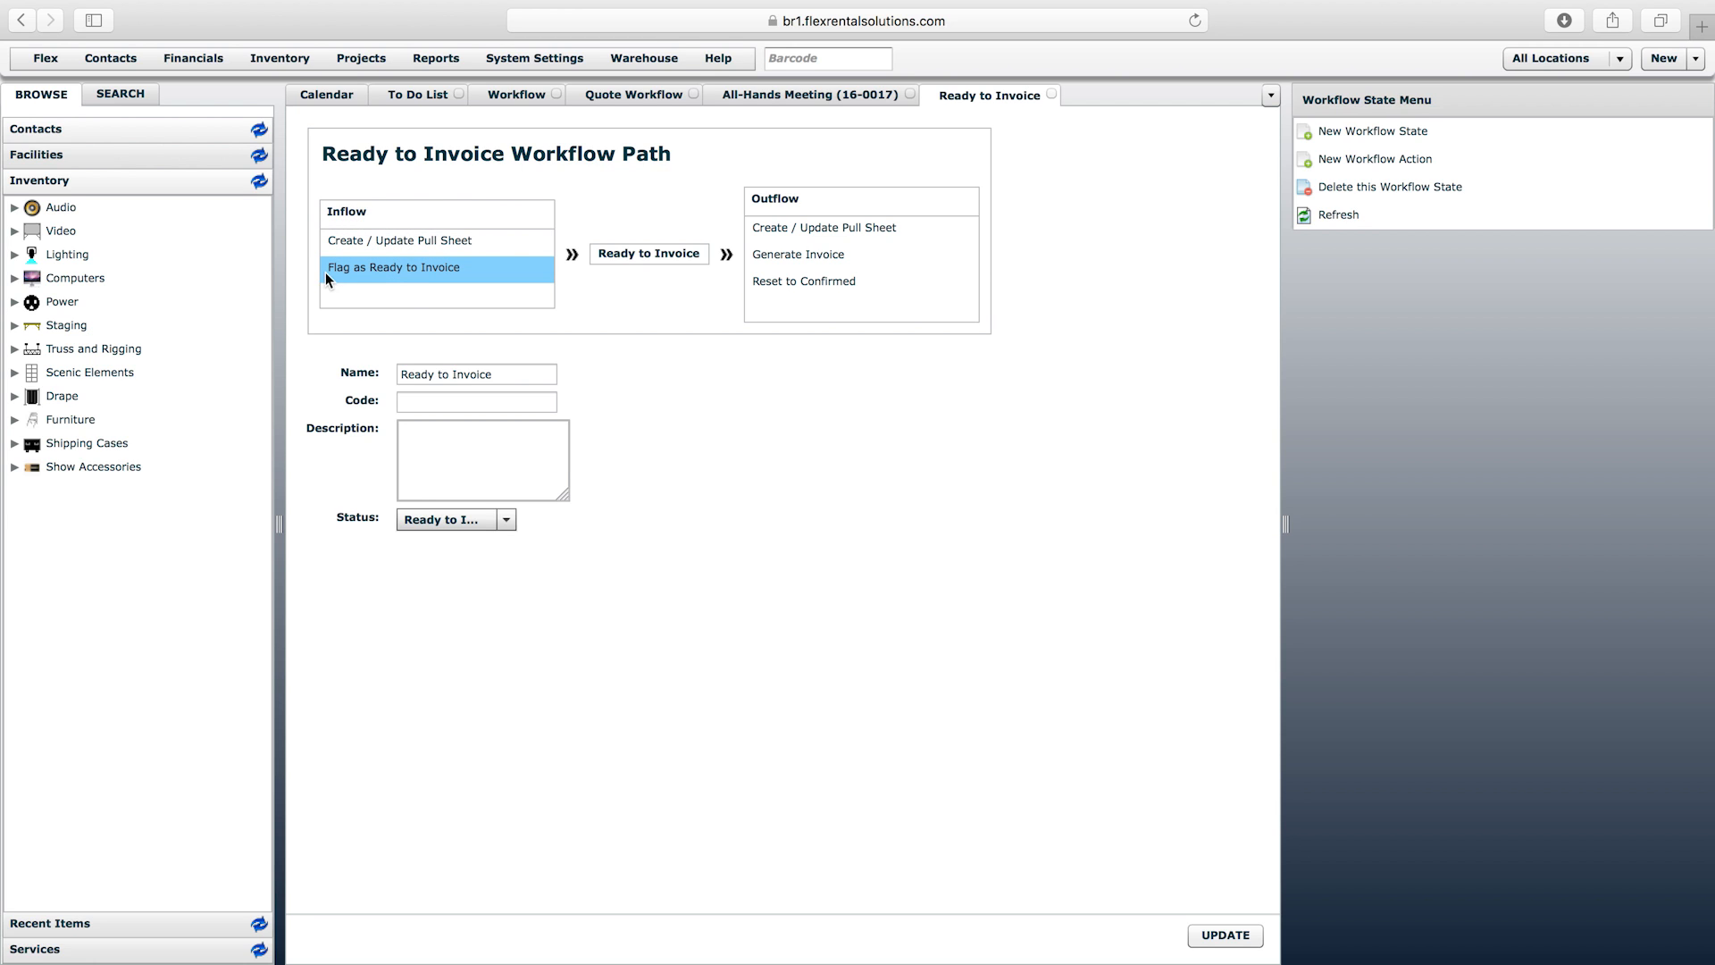
pyautogui.doubleClick(408, 272)
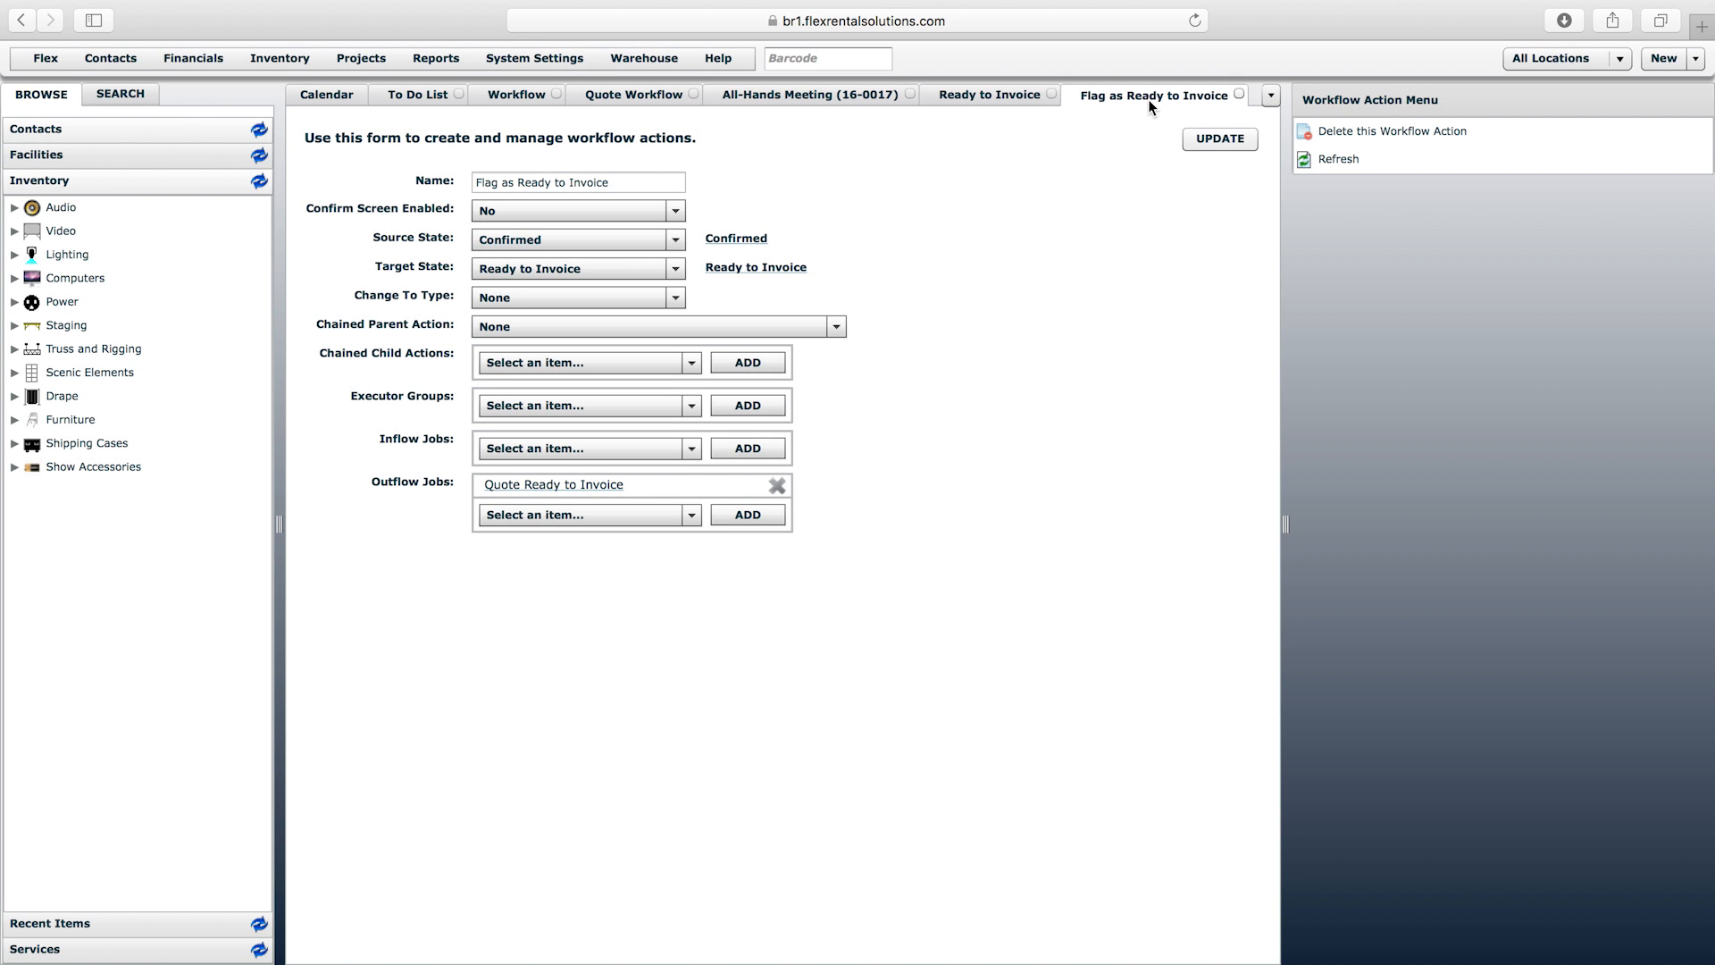
pyautogui.click(1242, 93)
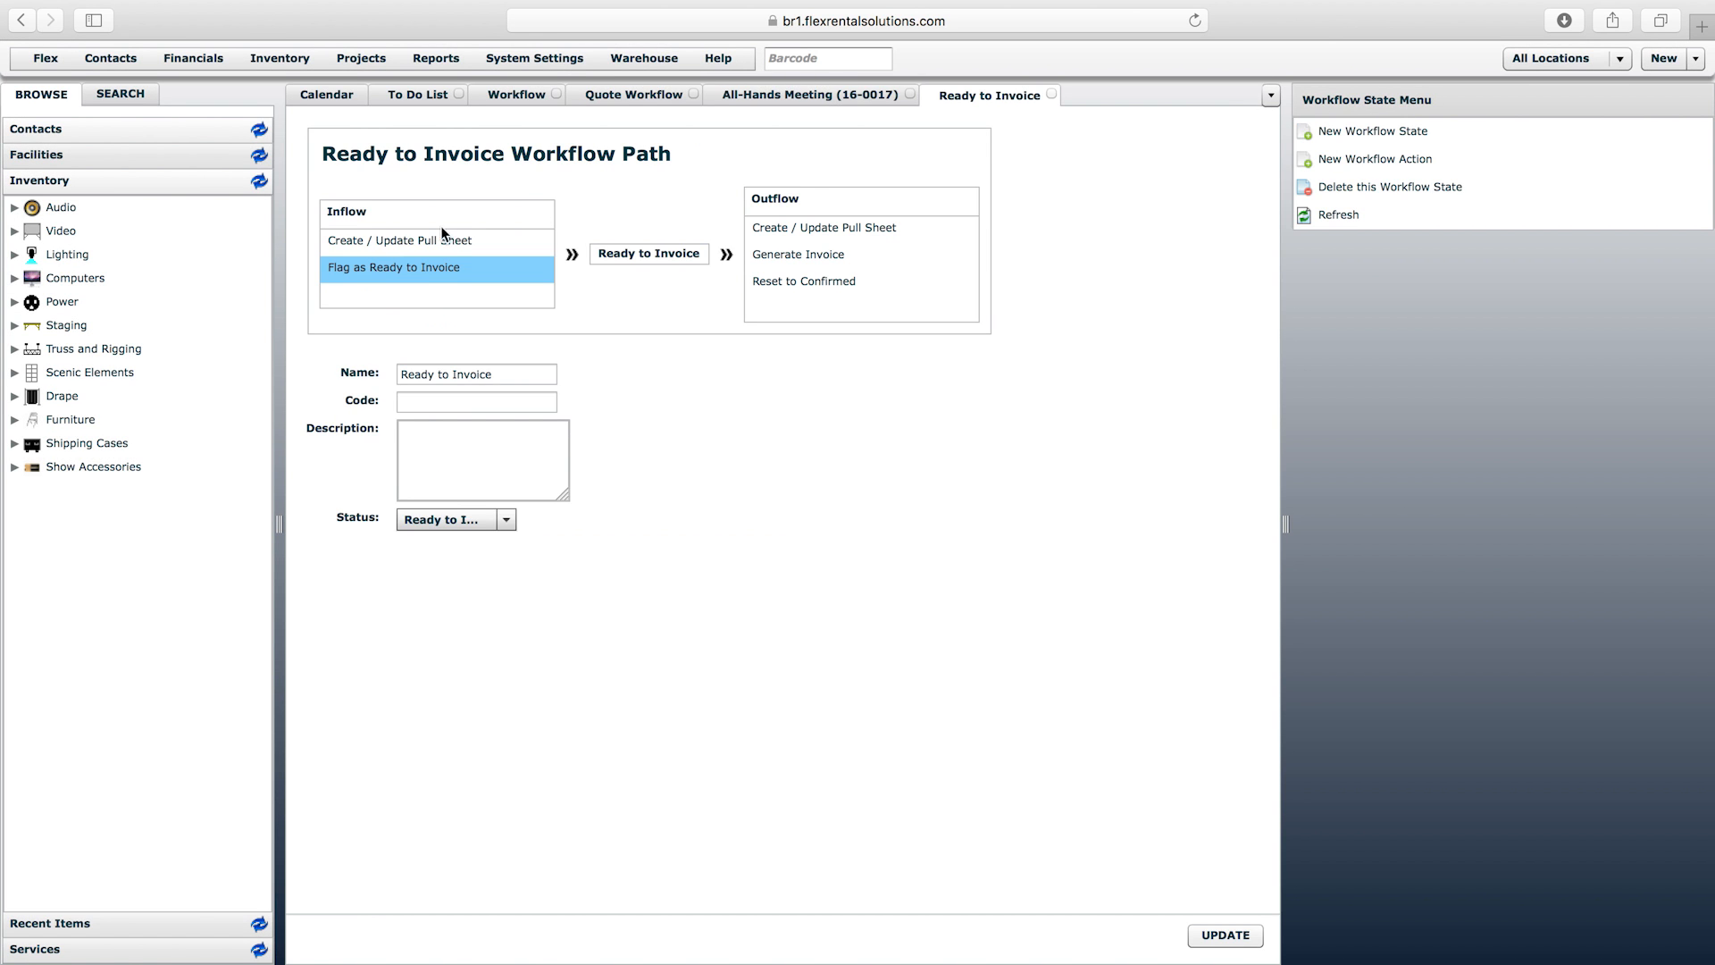
# - Open the Create / Update Pull Sheet inflow action, then return to the Quote Workflow list
pyautogui.click(416, 247)
pyautogui.doubleClick(356, 245)
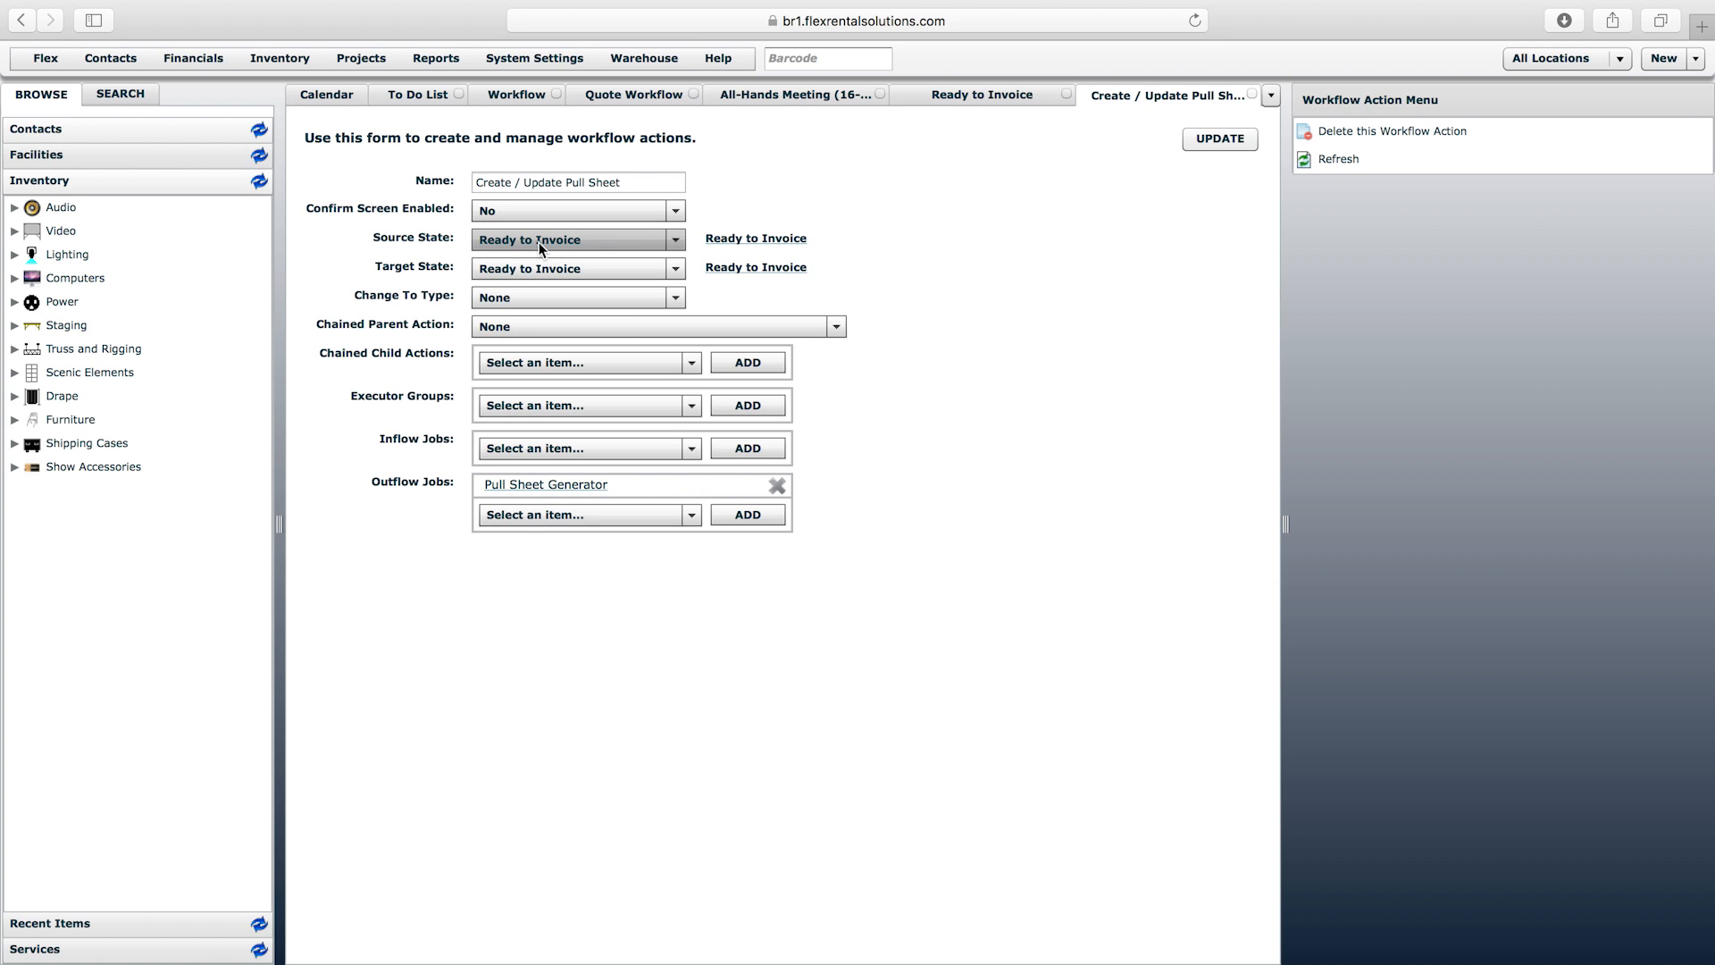
pyautogui.click(654, 94)
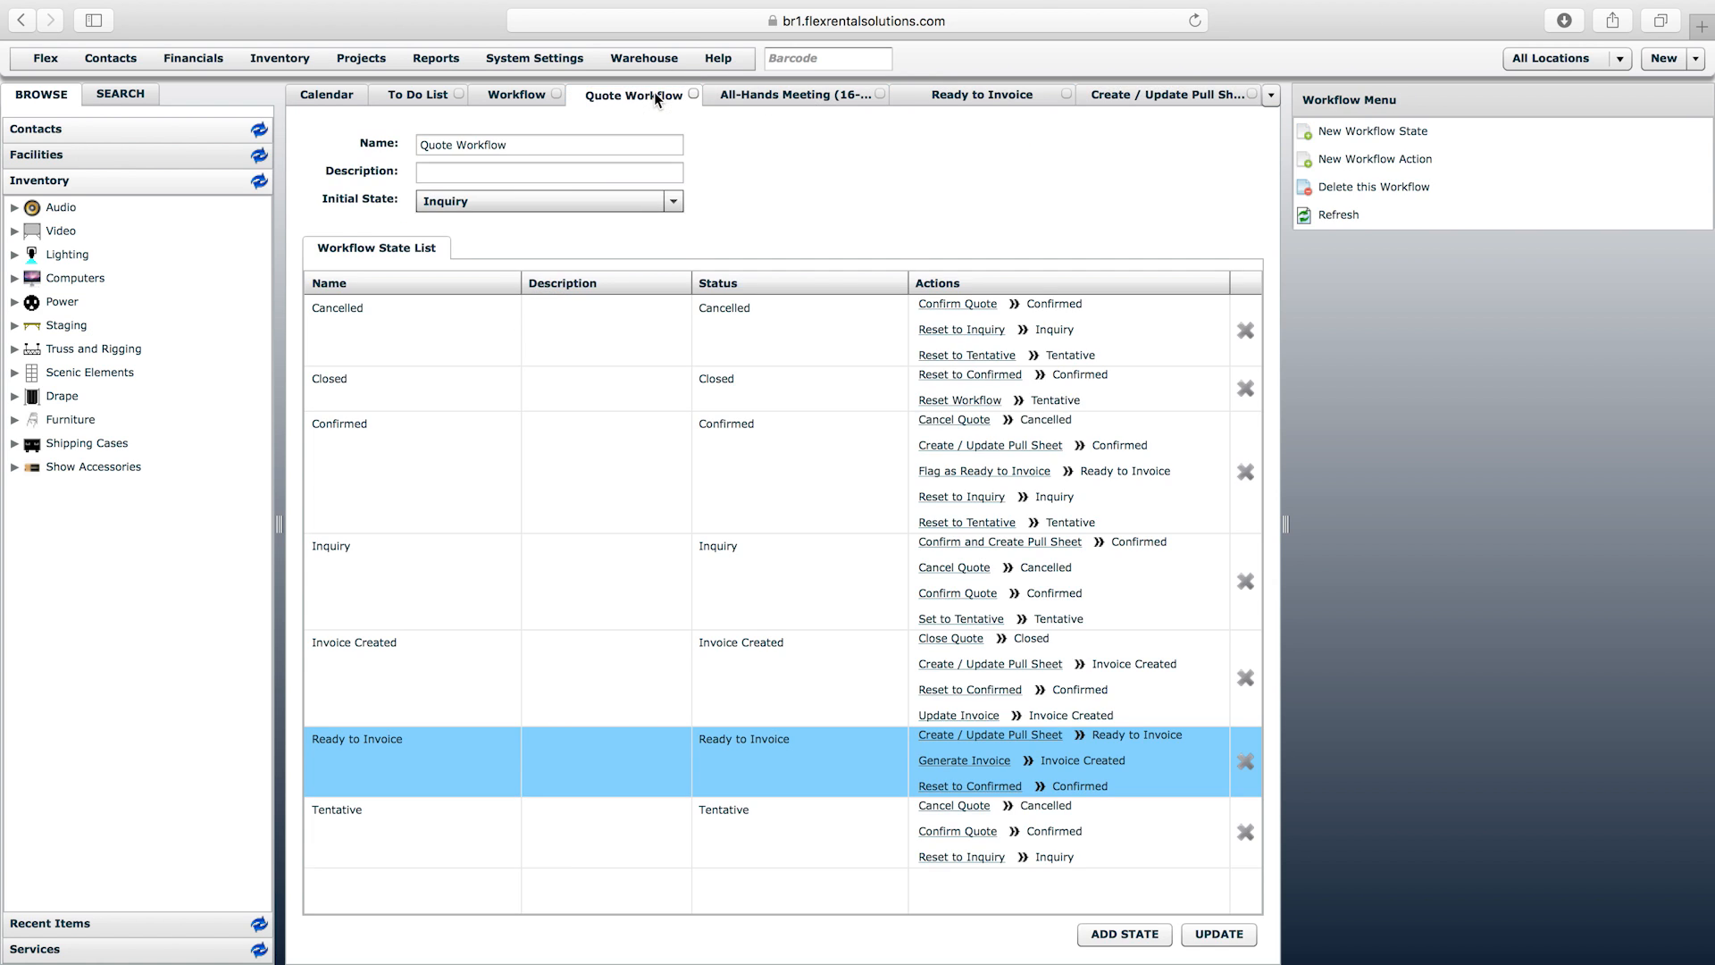
# - In Confirmed's Create / Update Pull Sheet action, delete the Send Quote outflow job, save, and close the tabs
pyautogui.doubleClick(377, 454)
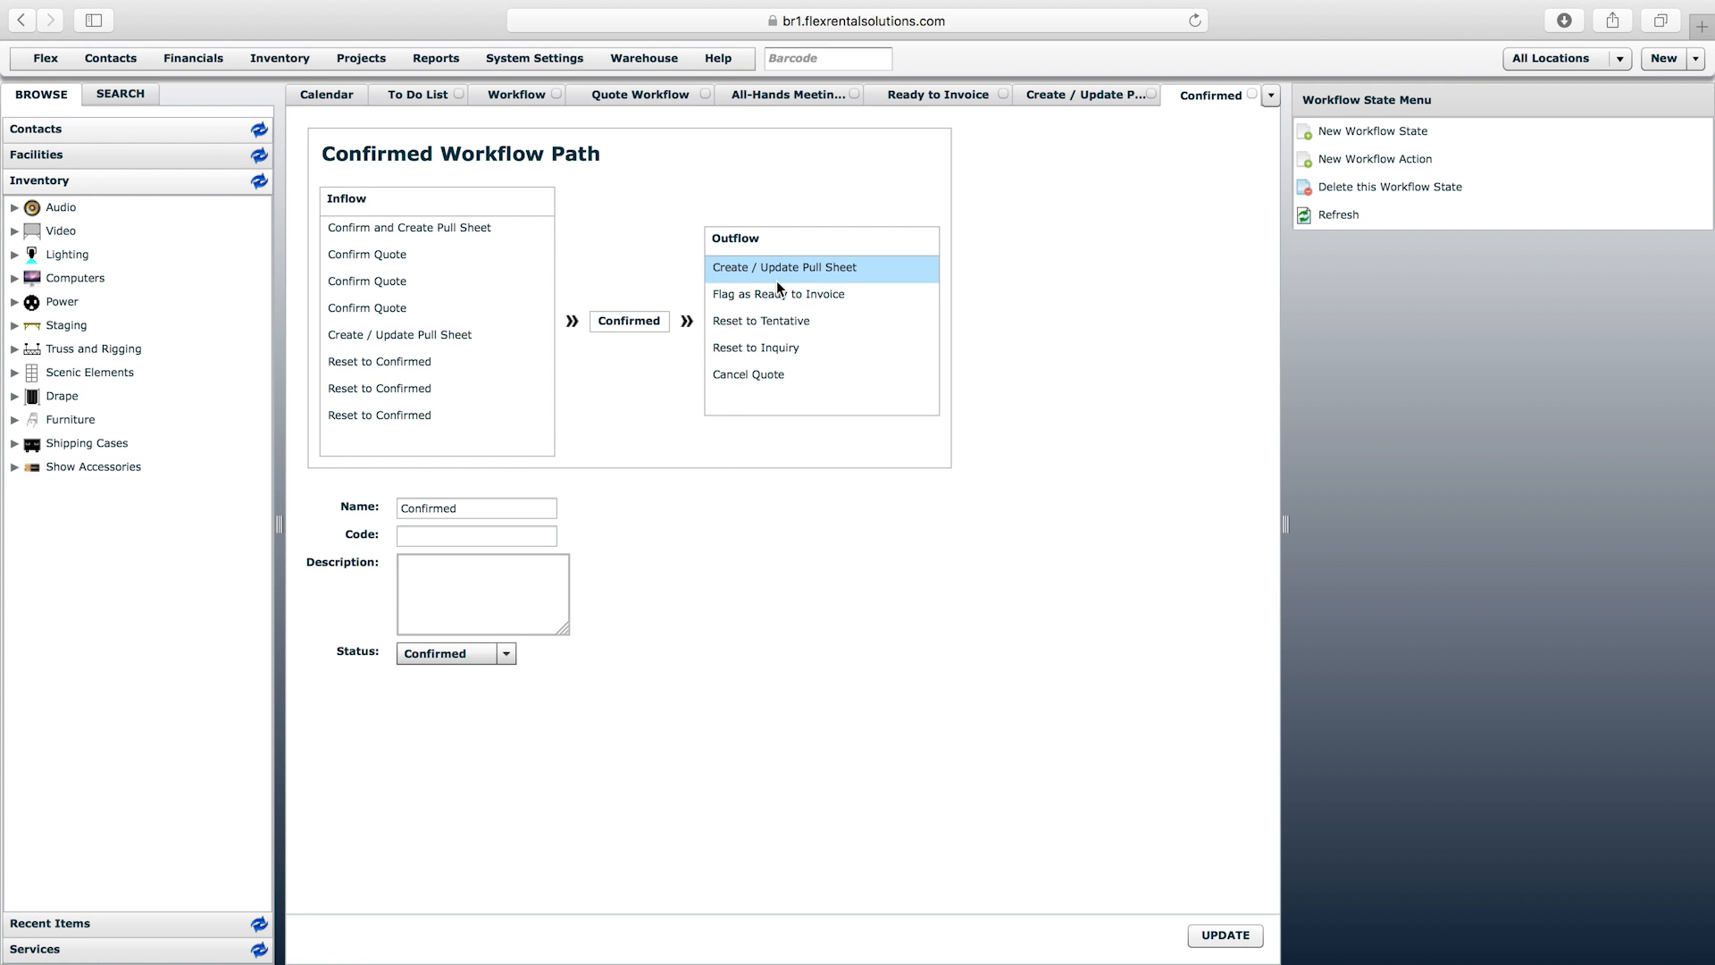
pyautogui.doubleClick(801, 270)
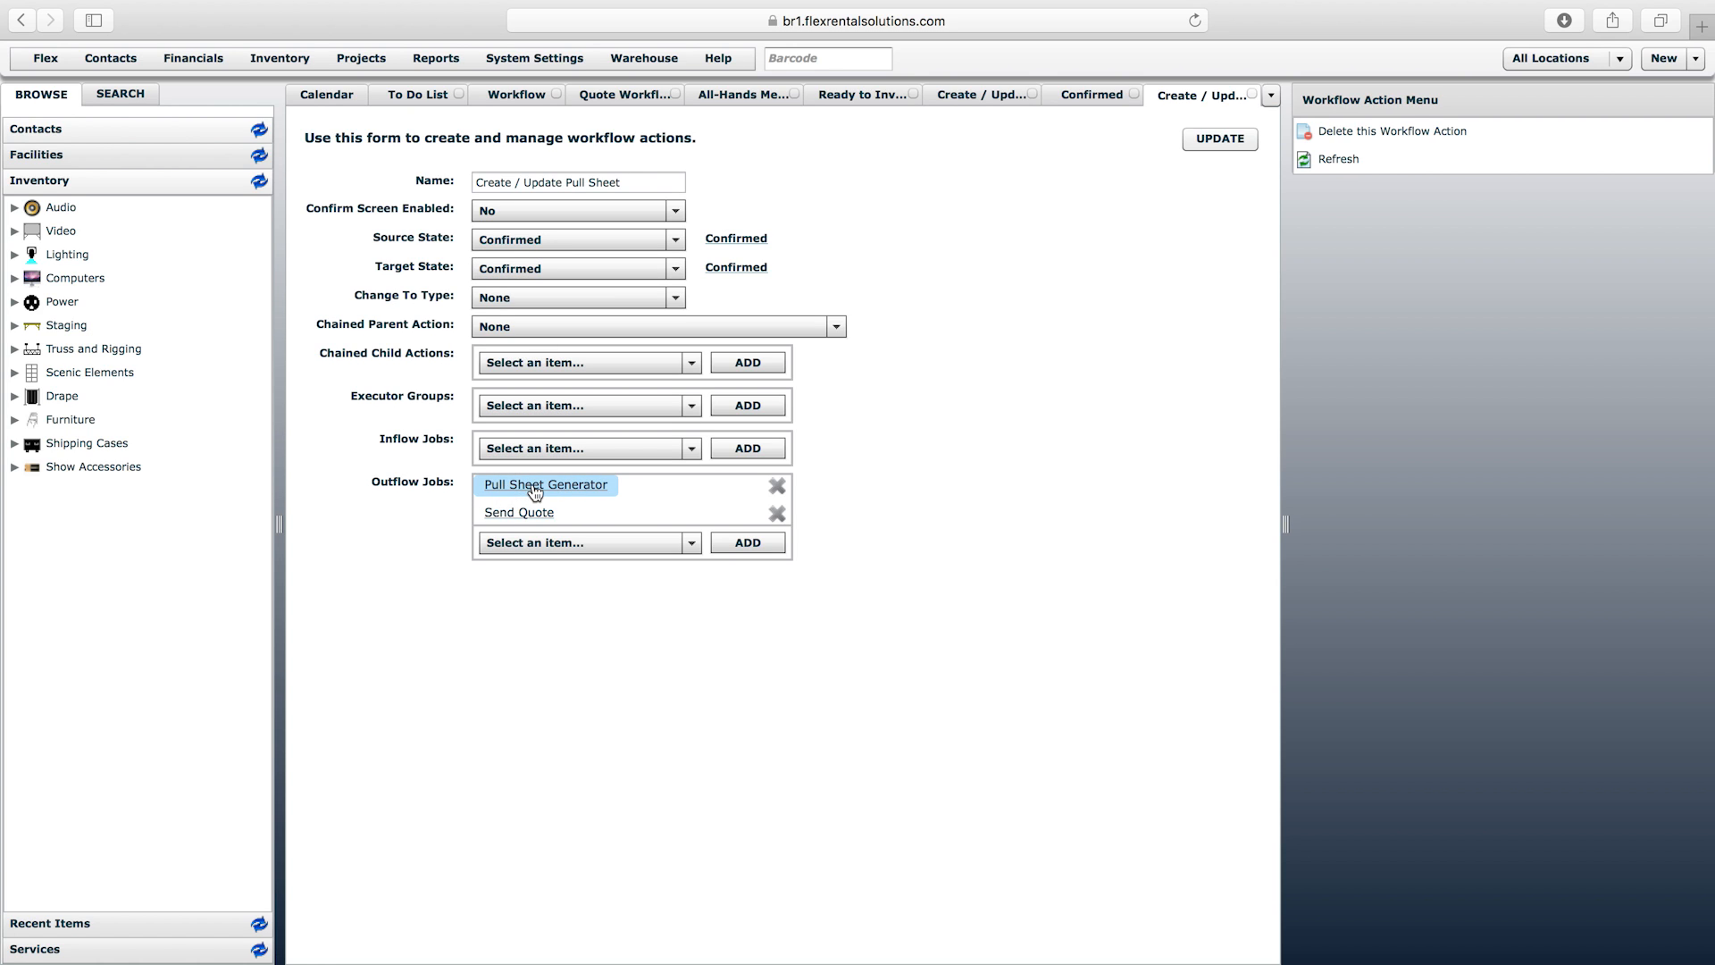
pyautogui.click(779, 513)
pyautogui.click(625, 516)
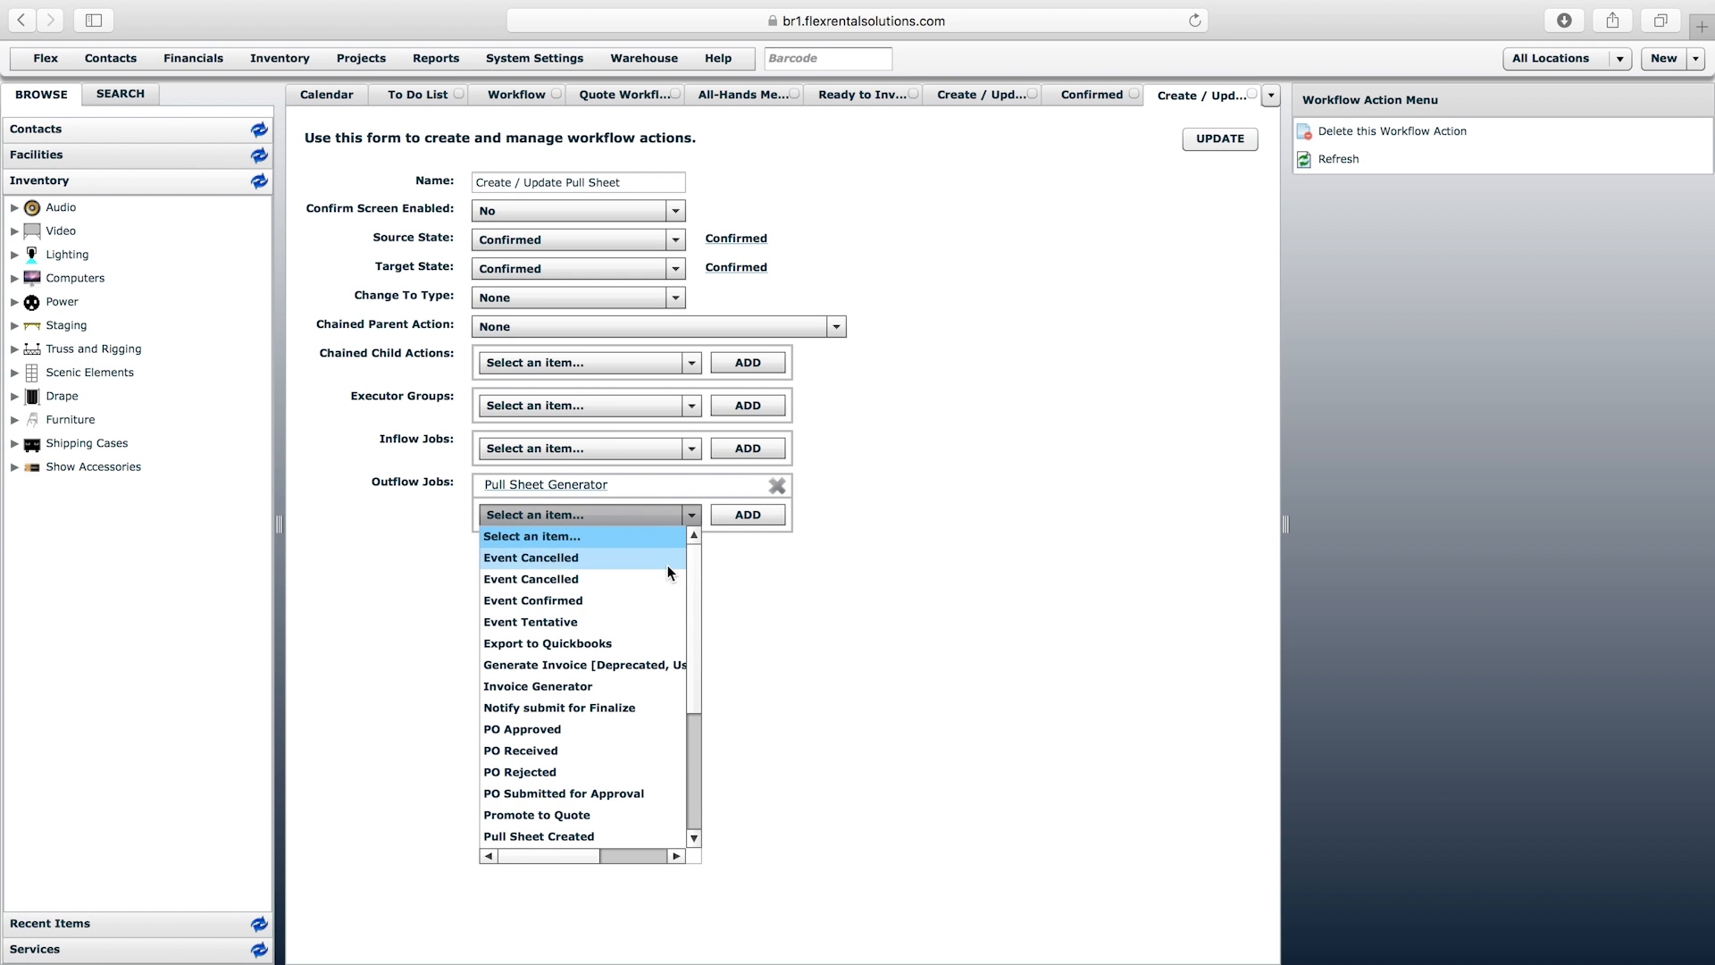
pyautogui.moveTo(690, 567); pyautogui.dragTo(701, 683)
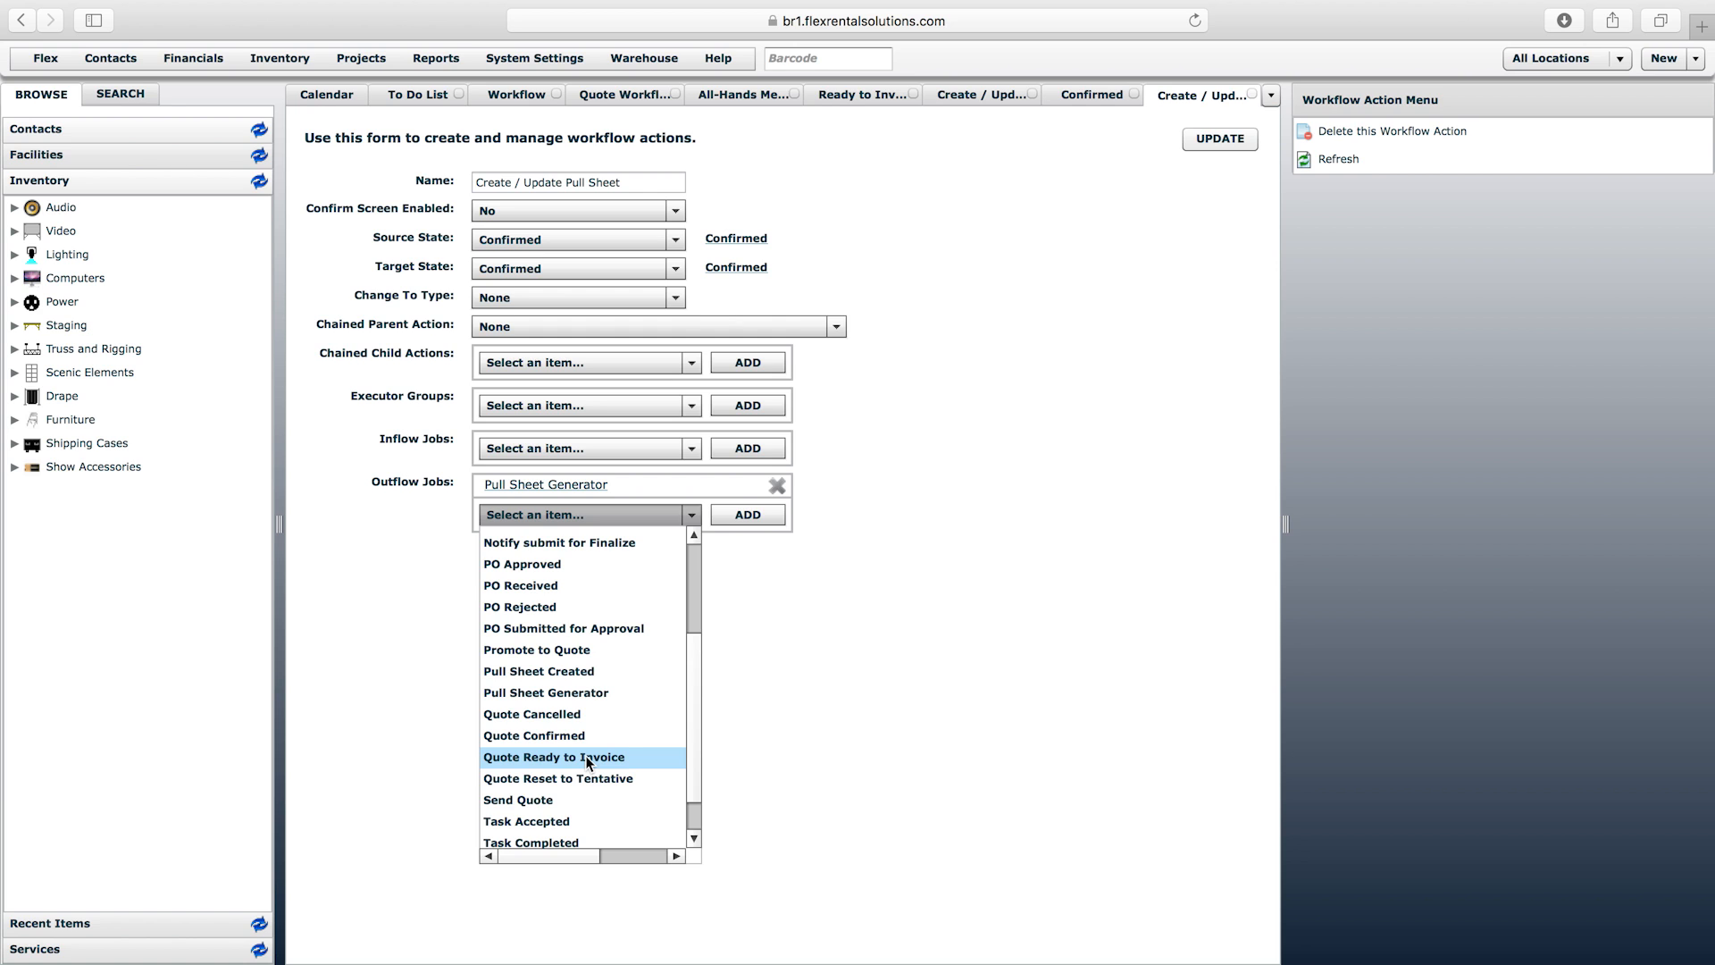
pyautogui.moveTo(694, 716); pyautogui.dragTo(695, 616)
pyautogui.click(771, 613)
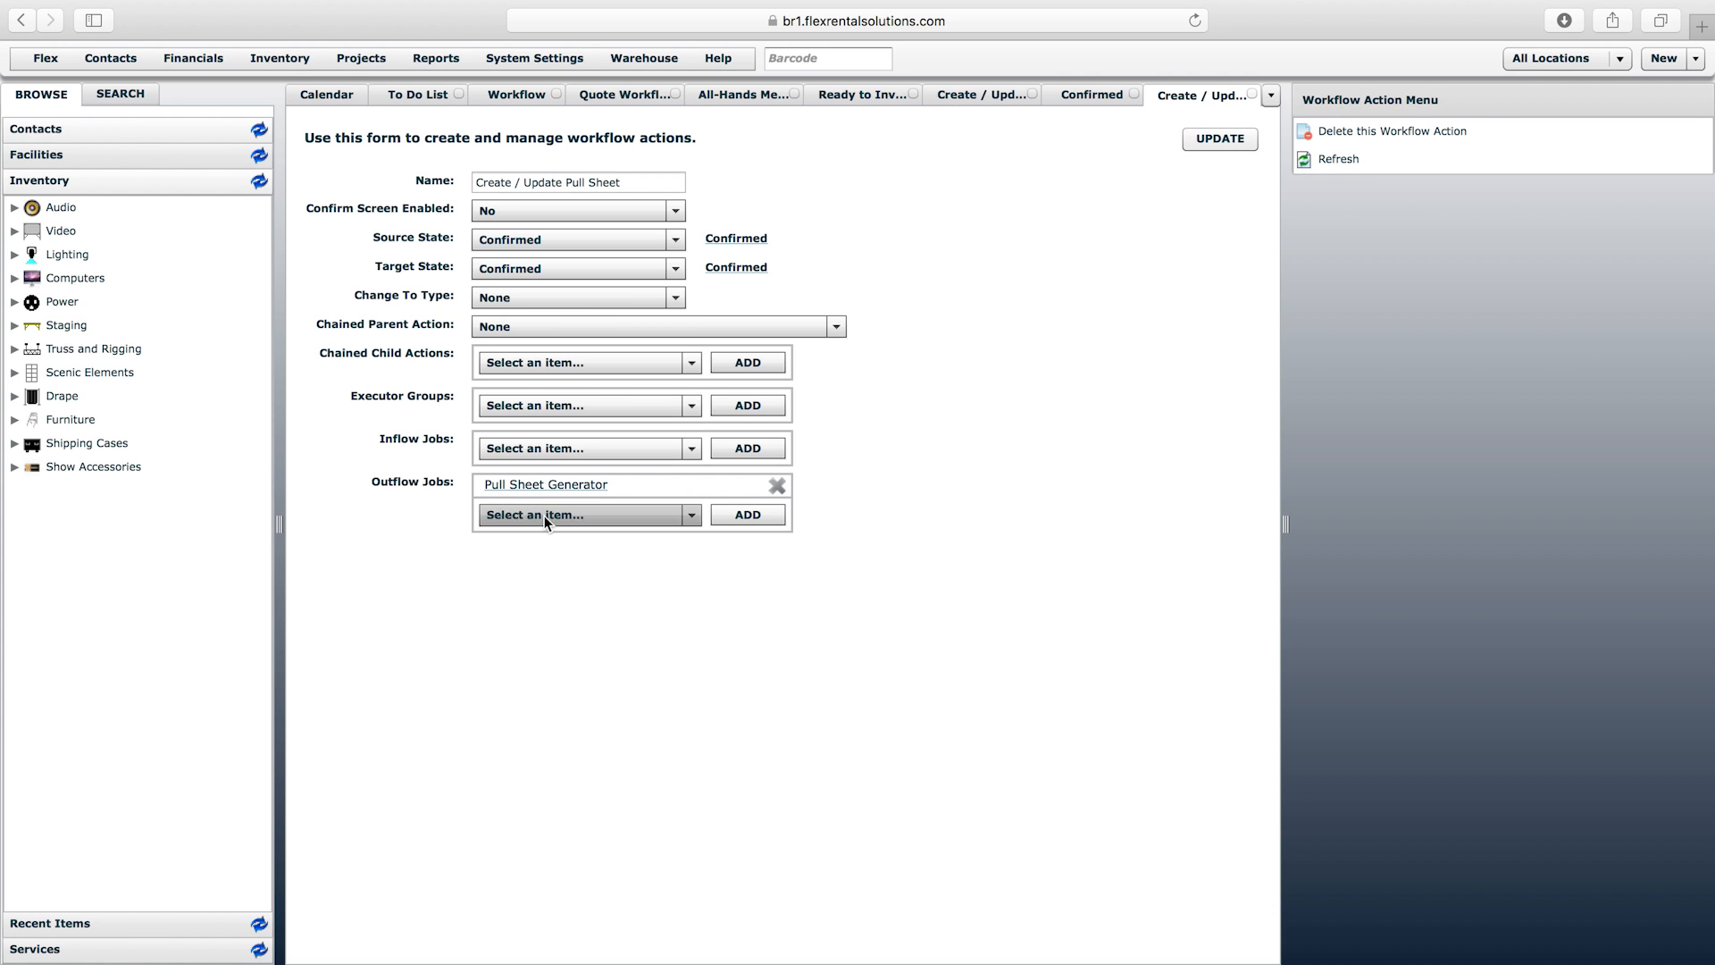
pyautogui.click(1214, 144)
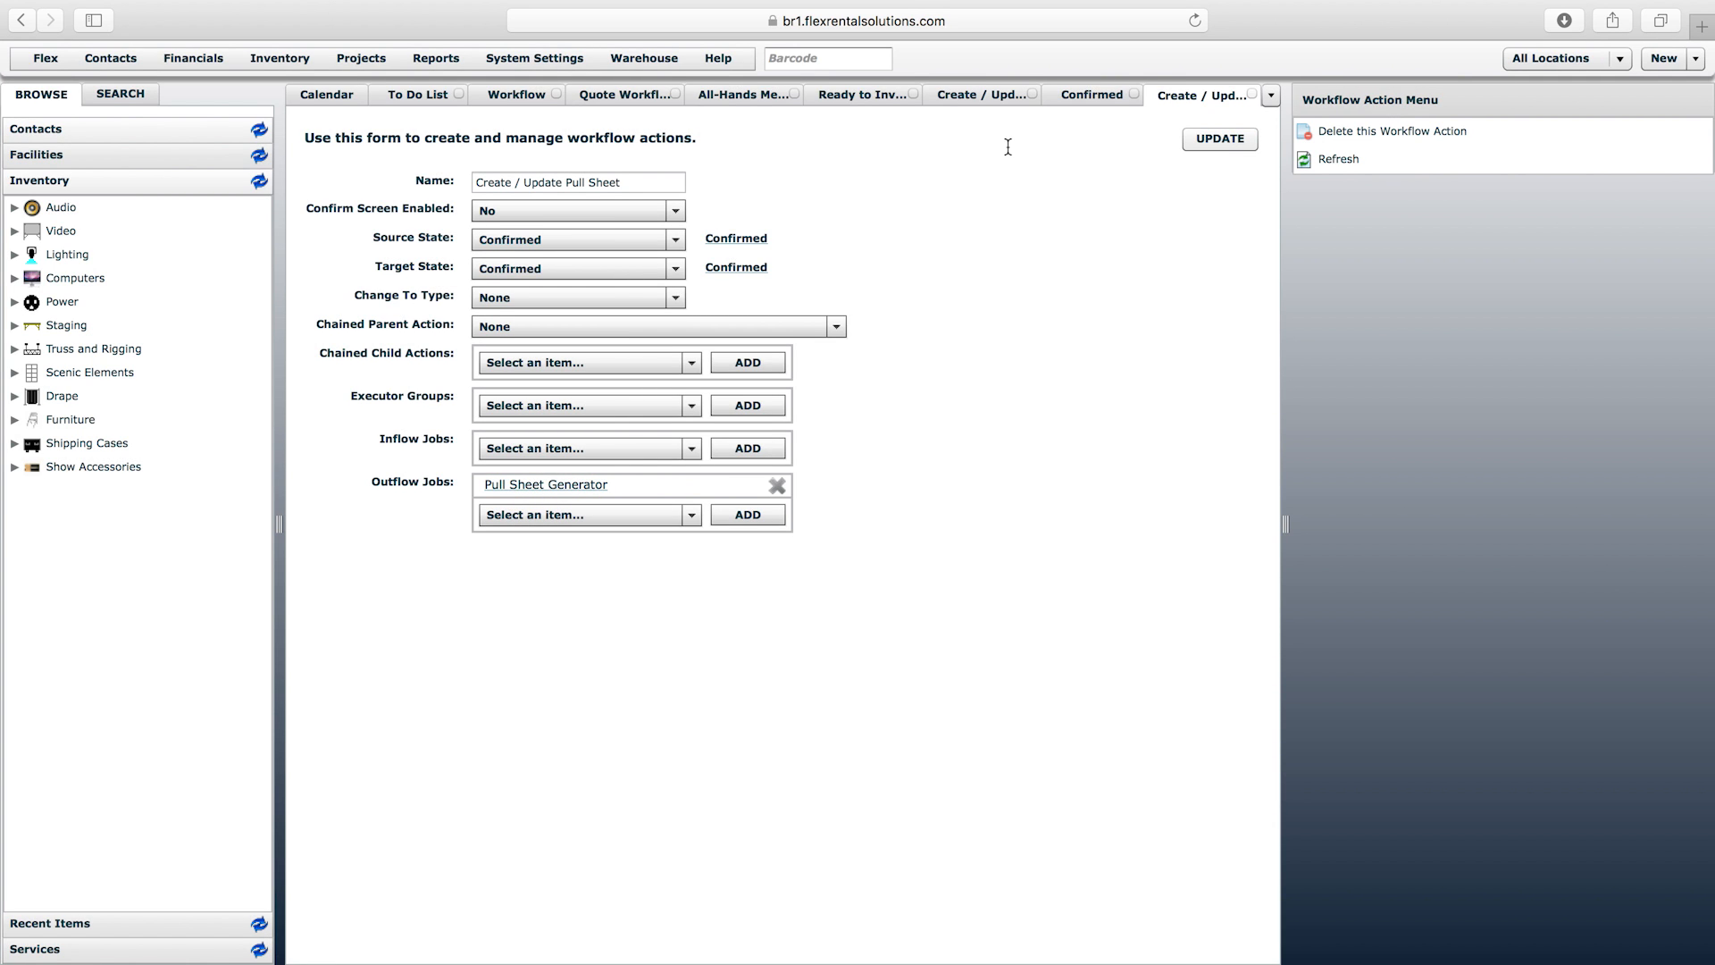
pyautogui.click(1255, 93)
pyautogui.click(1254, 93)
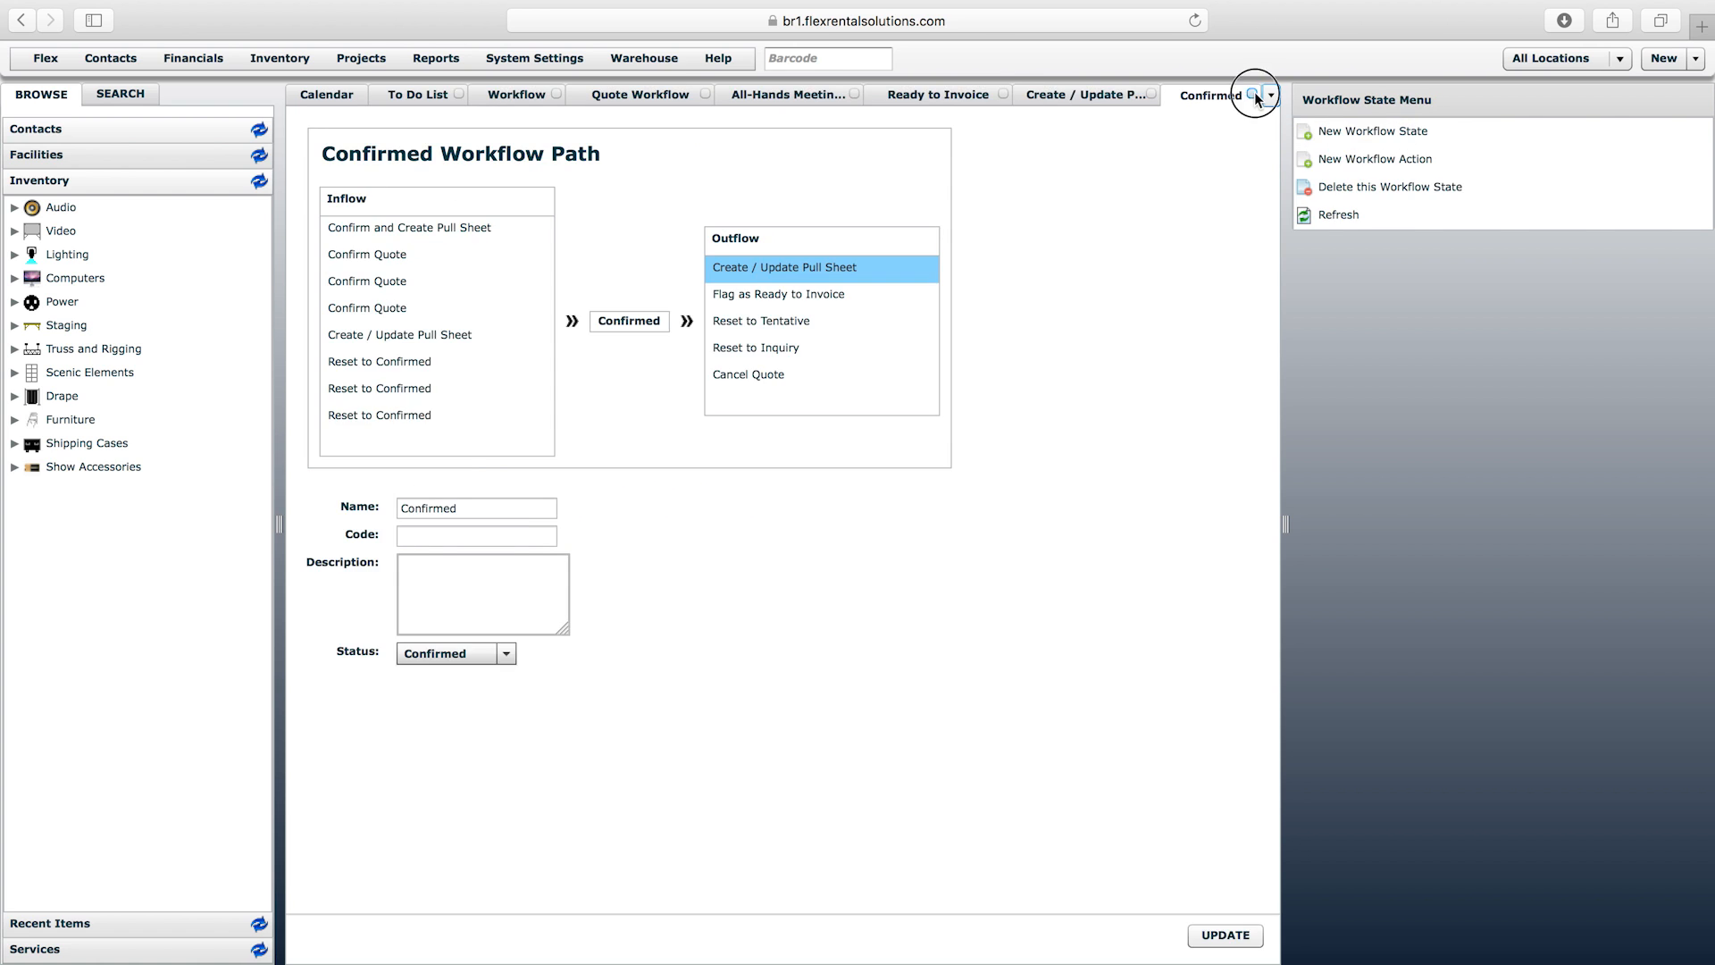
# - Close the Create / Update Pull Sheet, Ready to Invoice and All-Hands Meeting tabs
pyautogui.click(1251, 92)
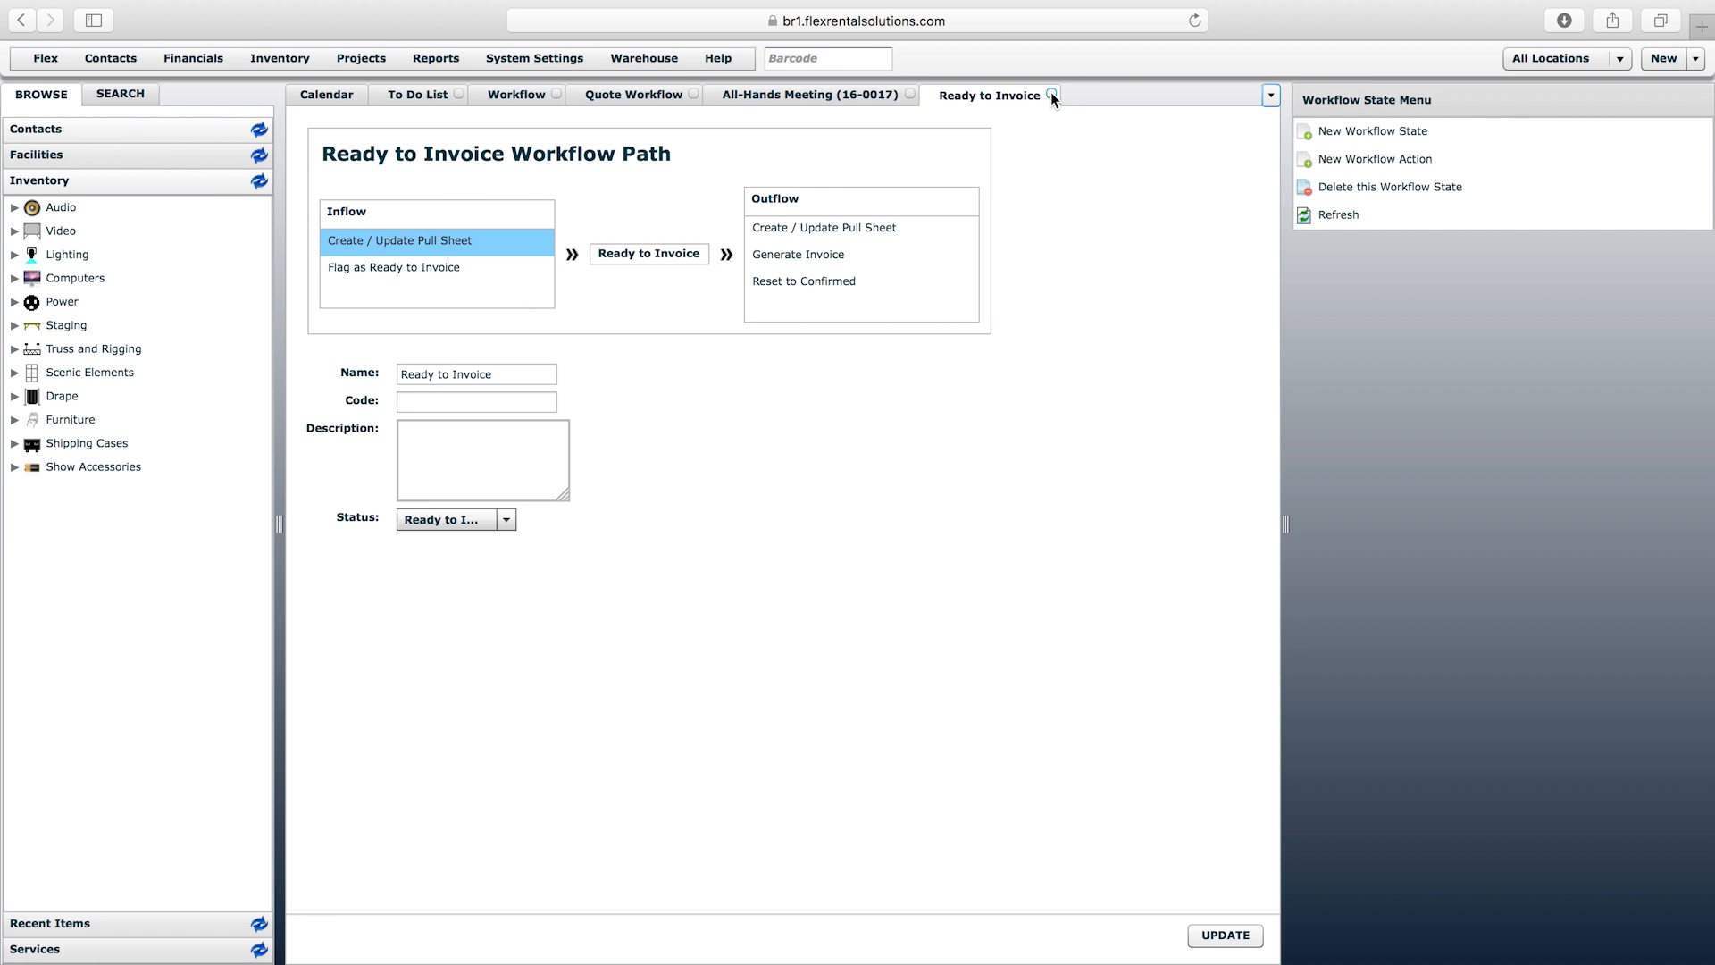
pyautogui.click(1051, 93)
pyautogui.click(910, 95)
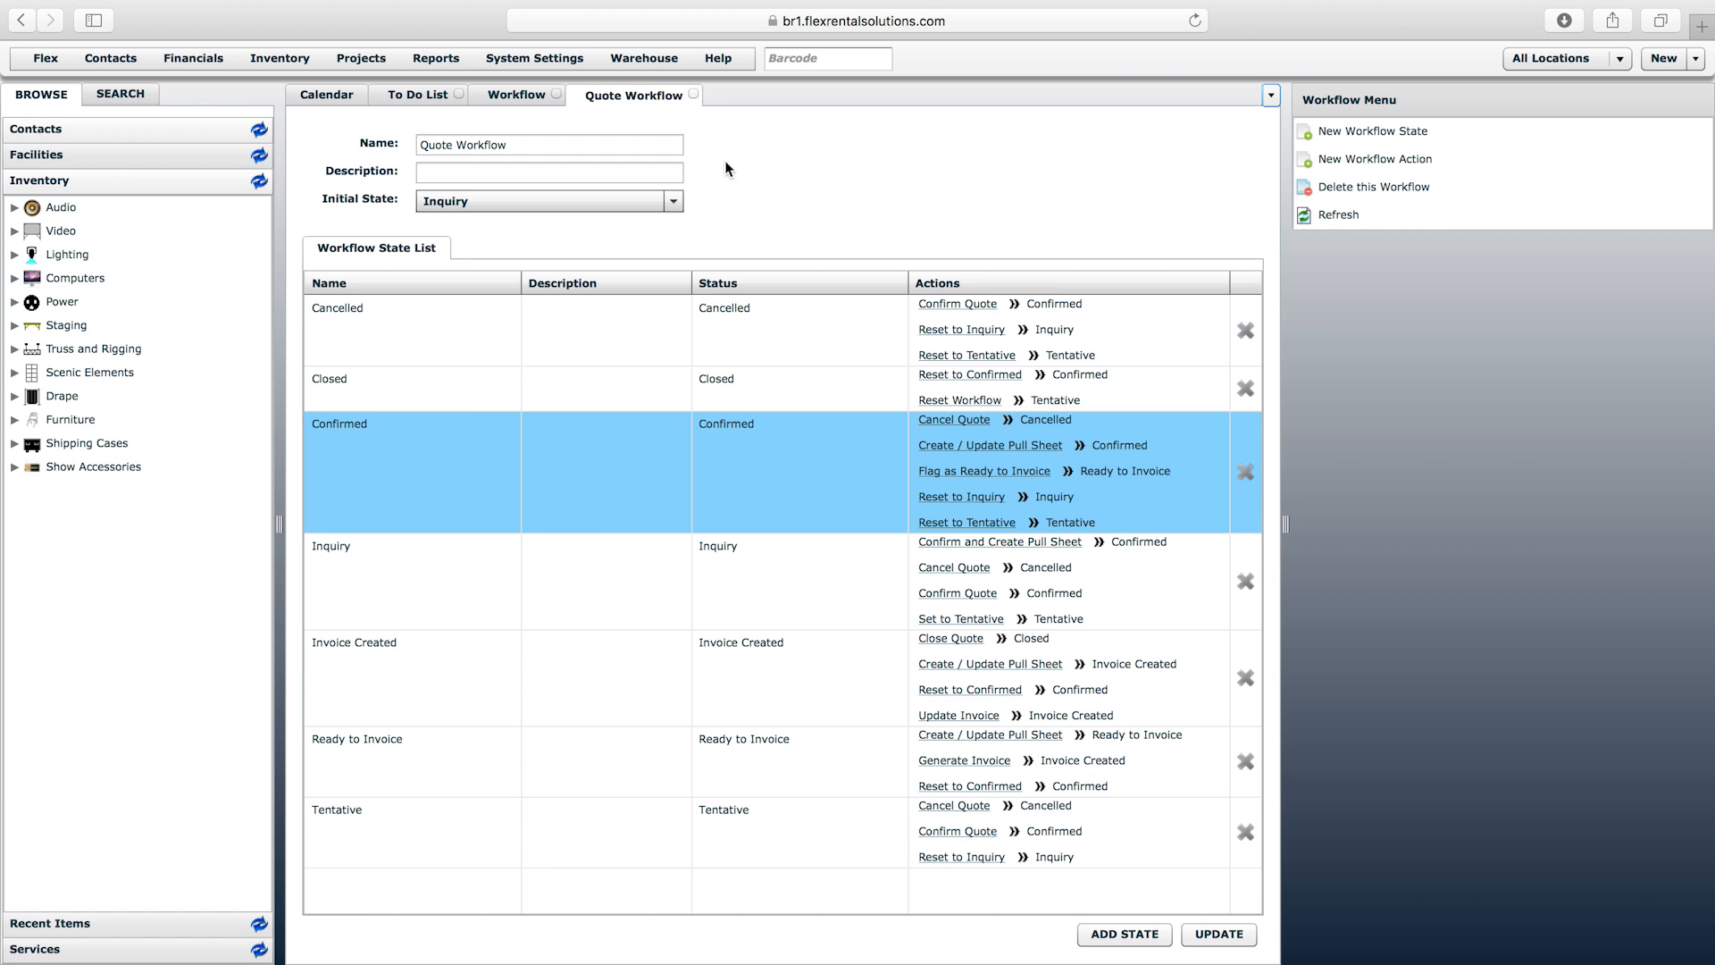
# - Review the Inquiry and Confirmed states' actions in the list, then bring up the Projects menu
pyautogui.click(386, 581)
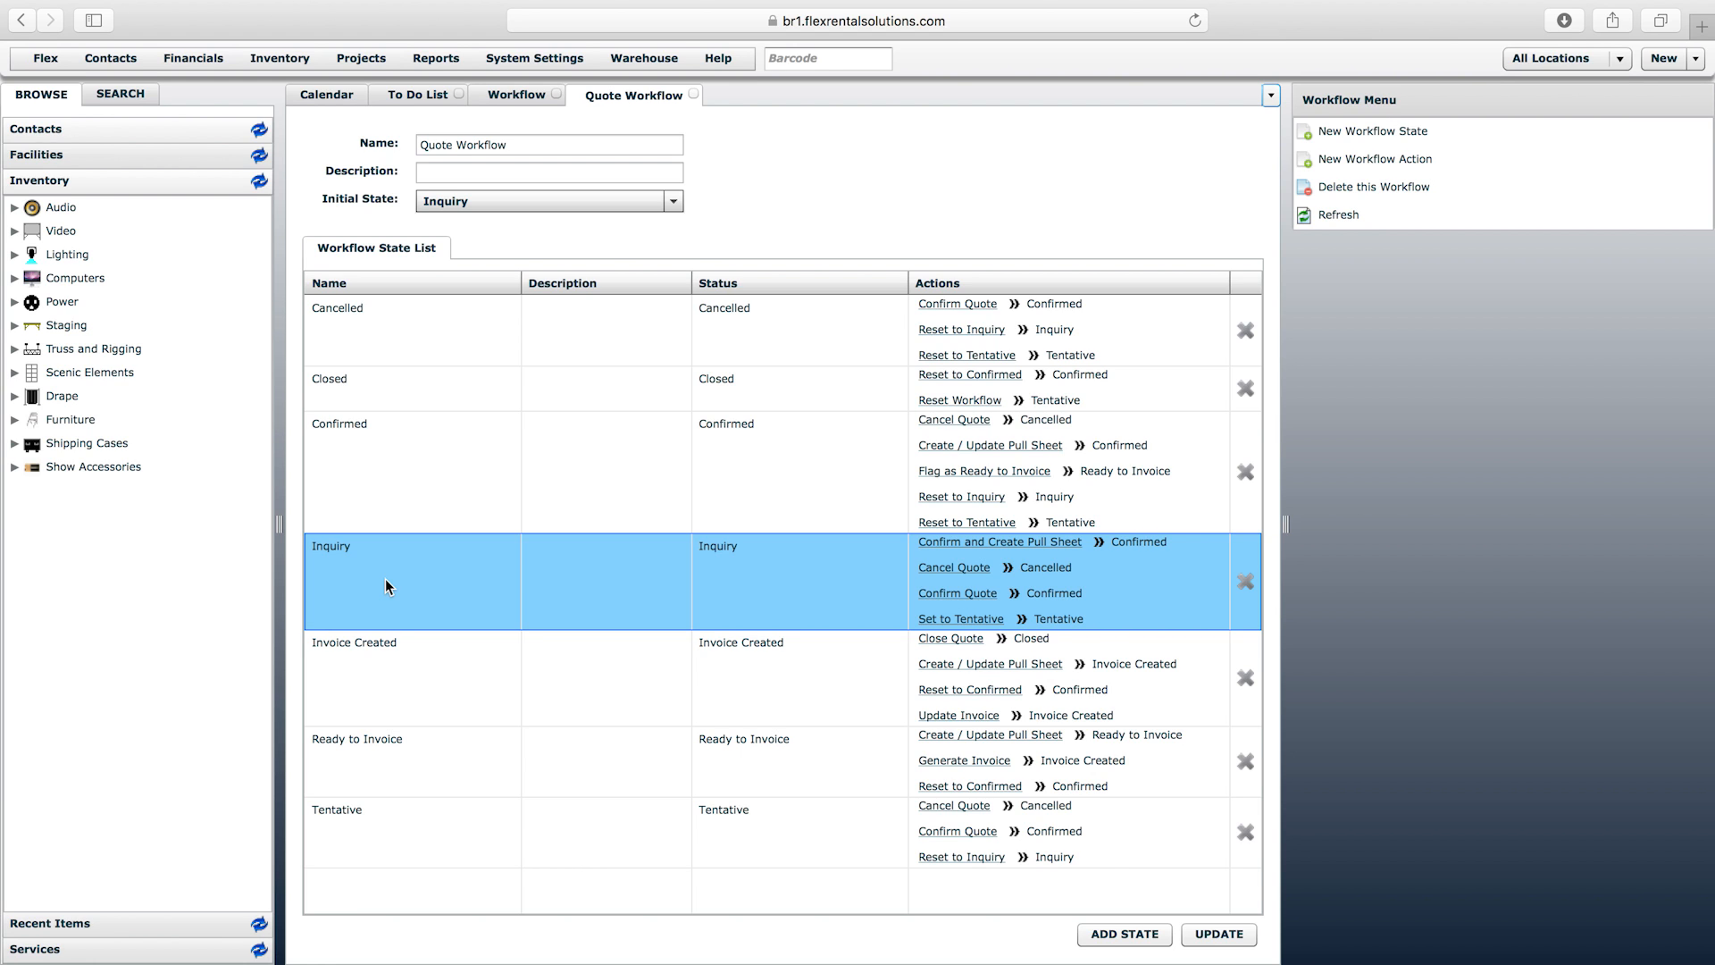
pyautogui.click(422, 513)
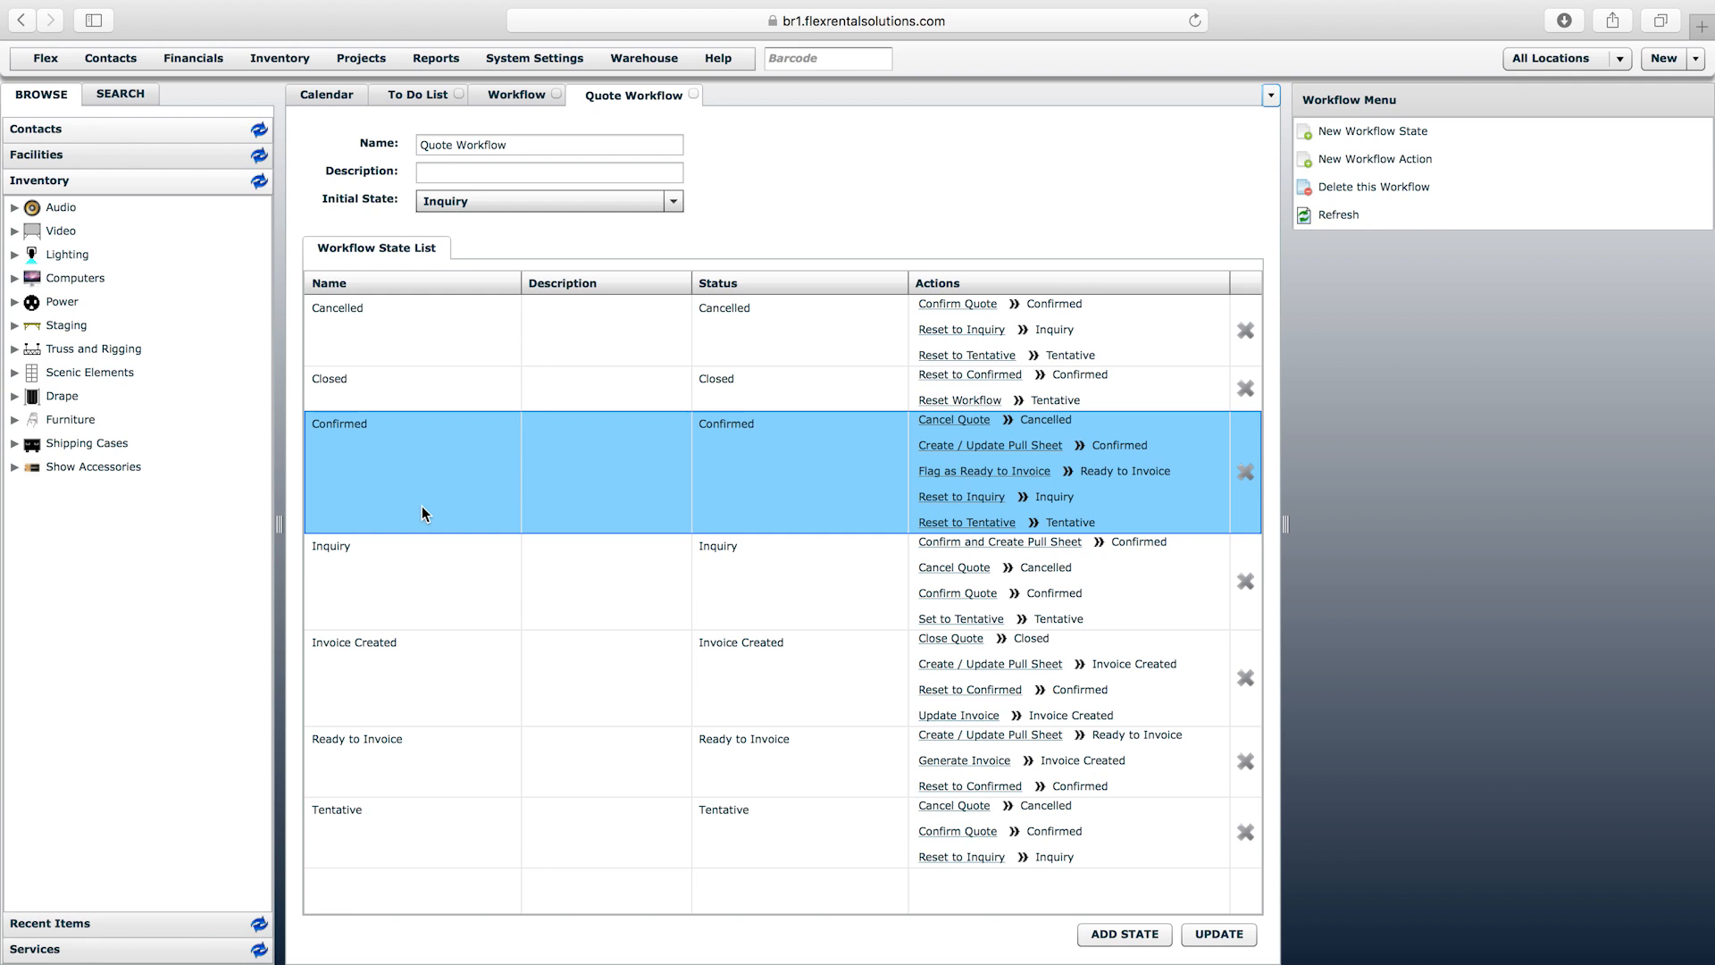
pyautogui.click(418, 561)
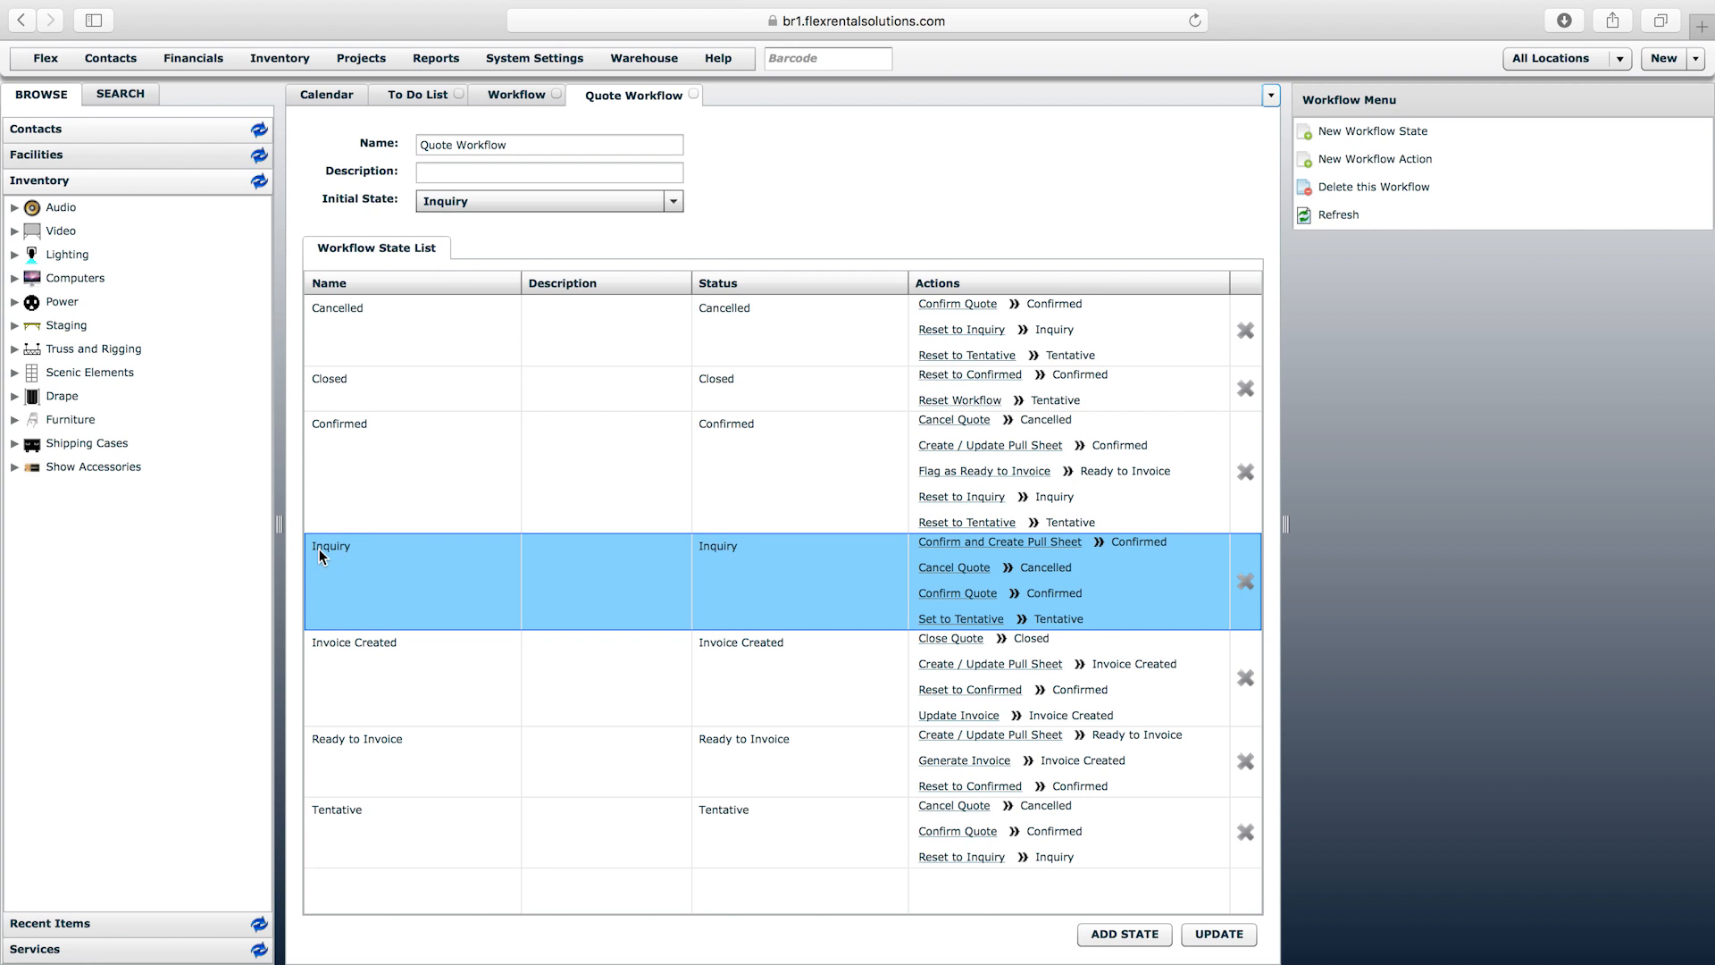
pyautogui.click(372, 470)
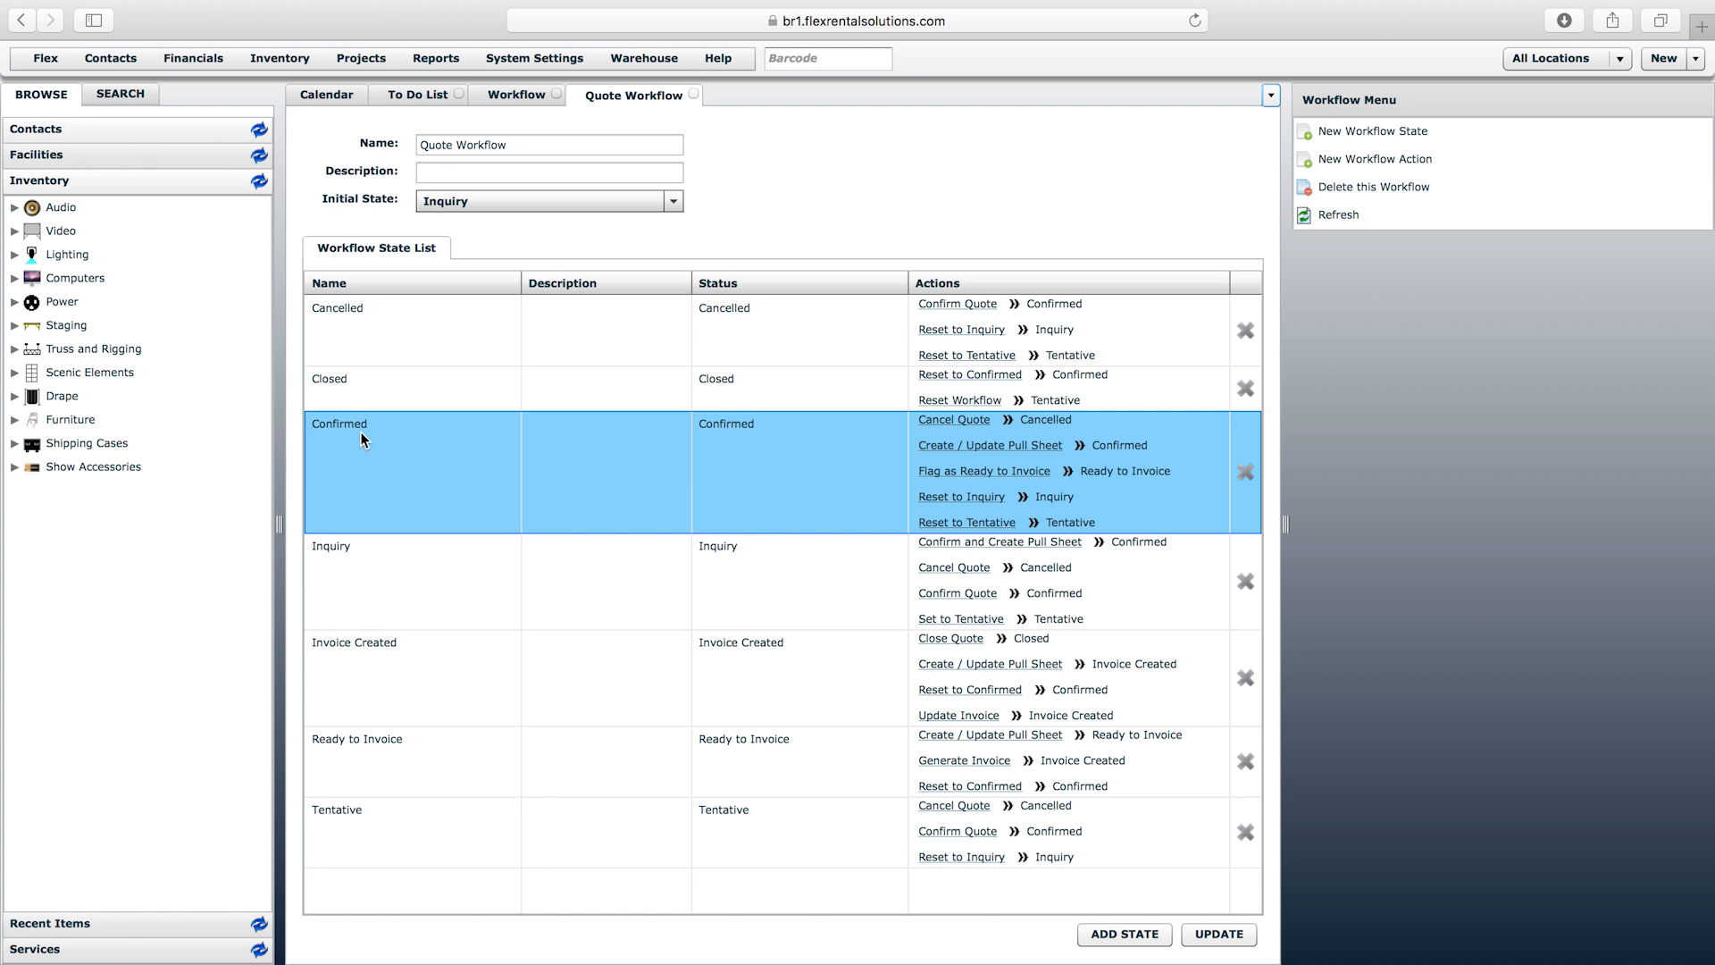
pyautogui.click(380, 59)
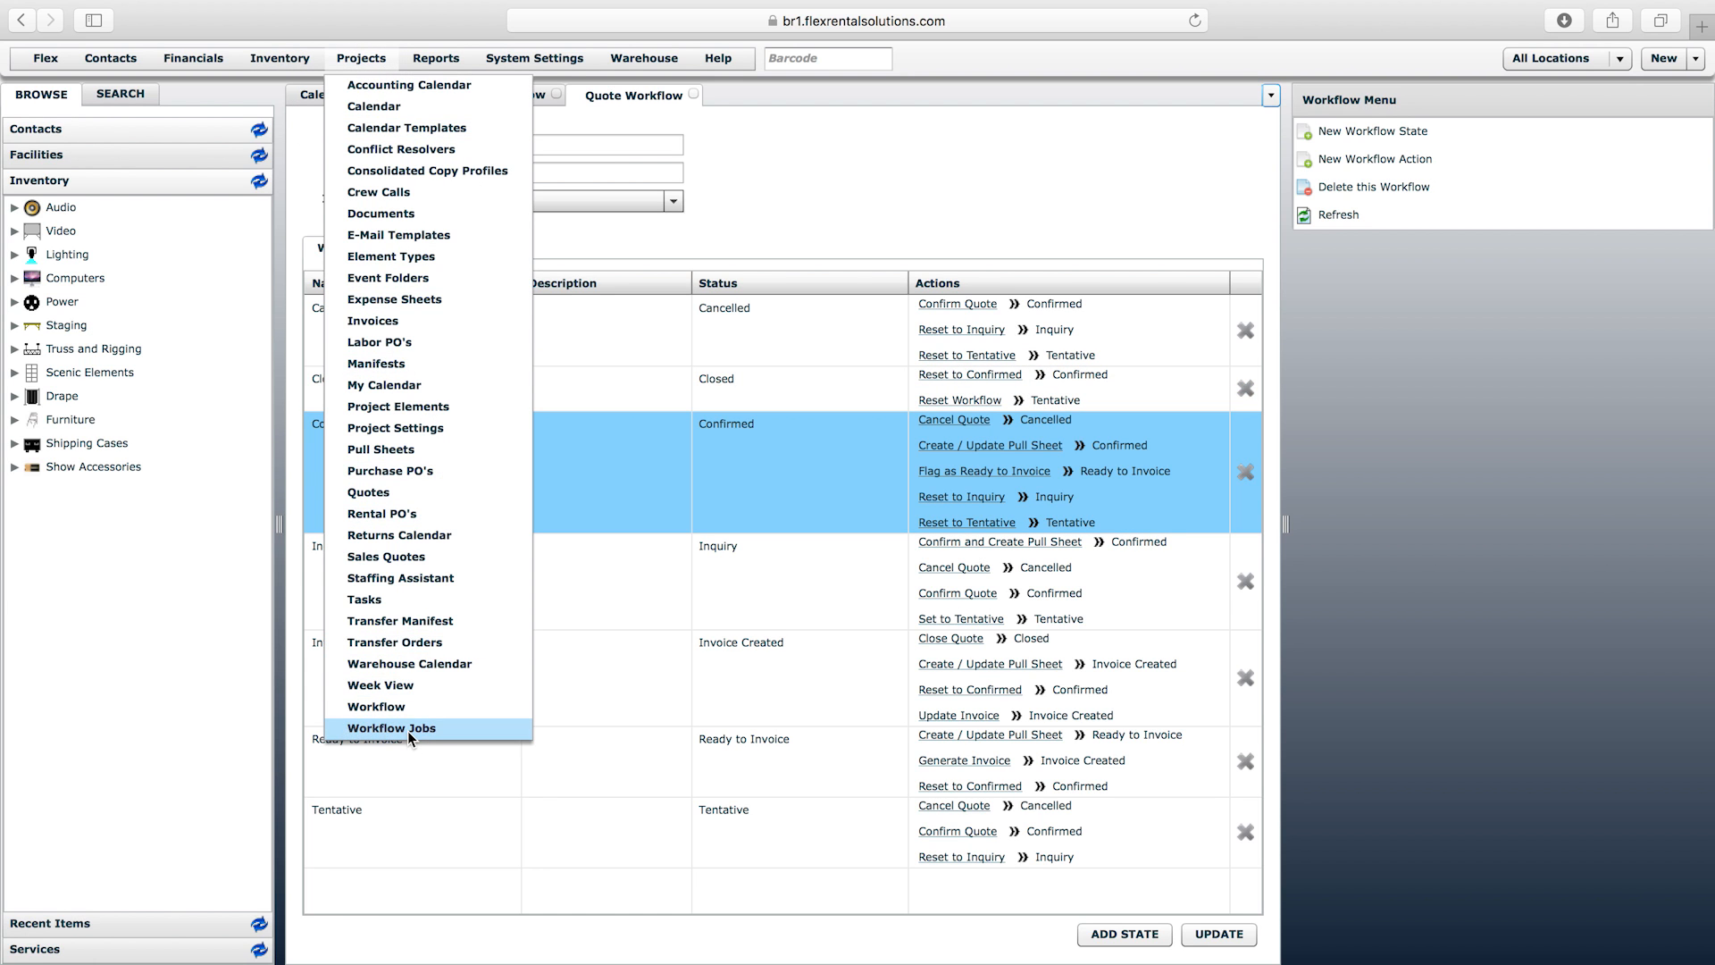
# - From Workflow Jobs, start a new simple e-mail notification job and open Quote Confirmed beside it
pyautogui.click(408, 729)
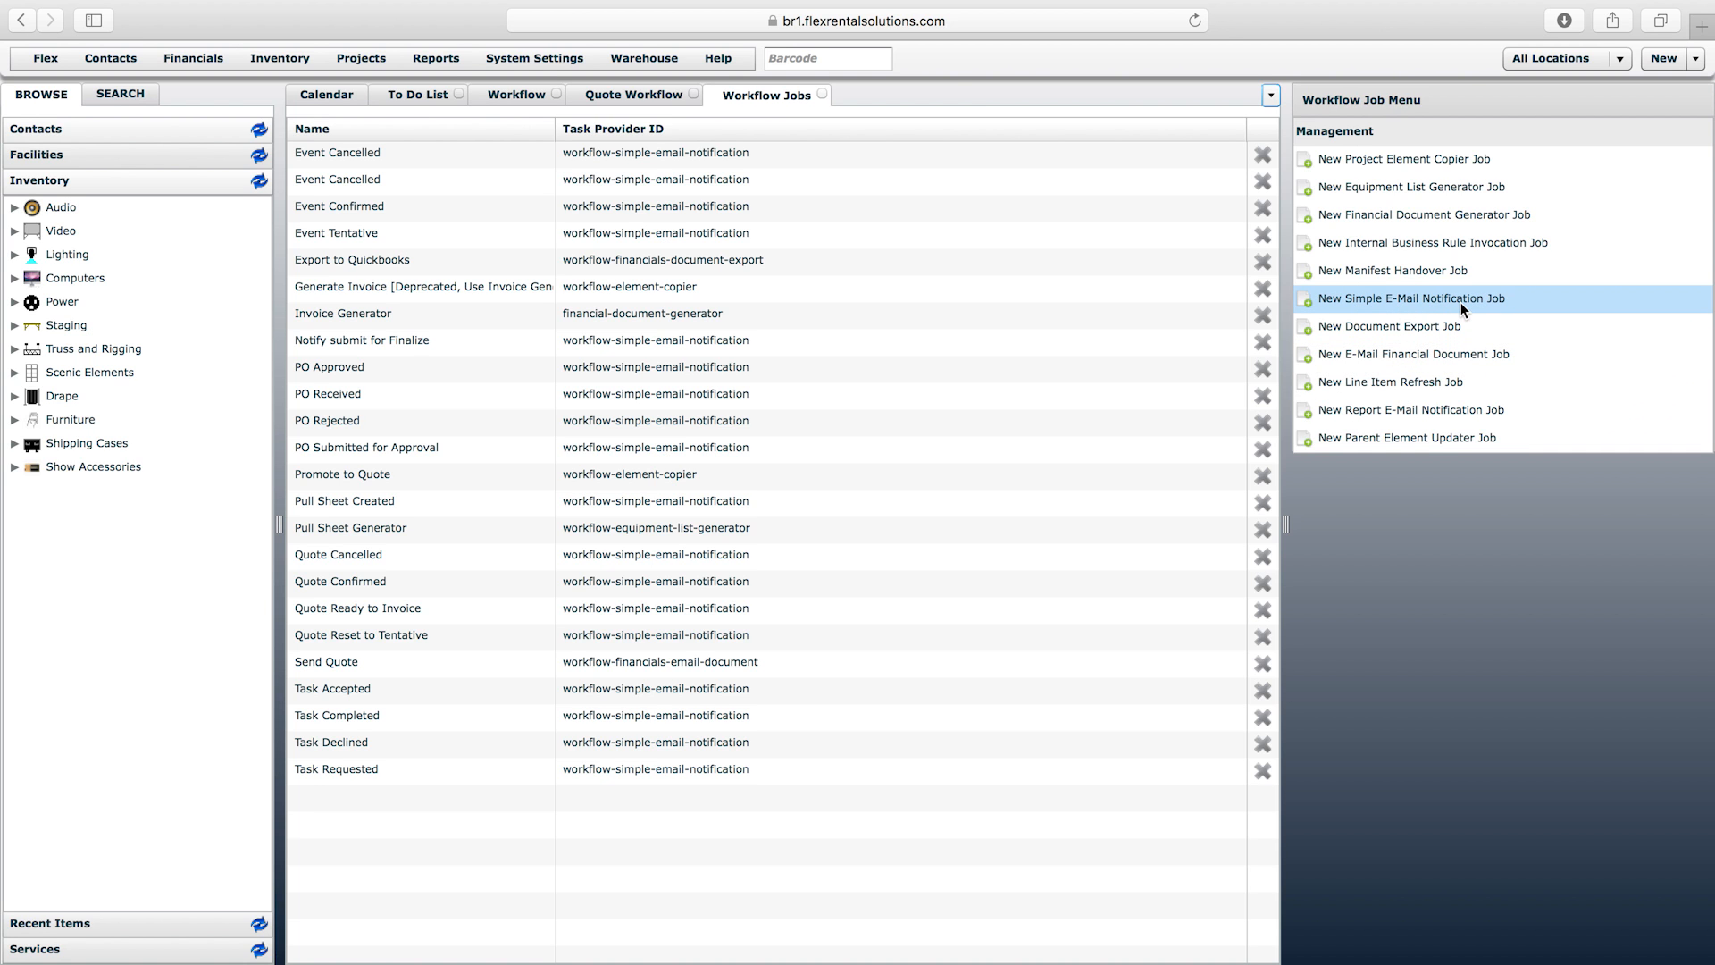
pyautogui.click(1461, 302)
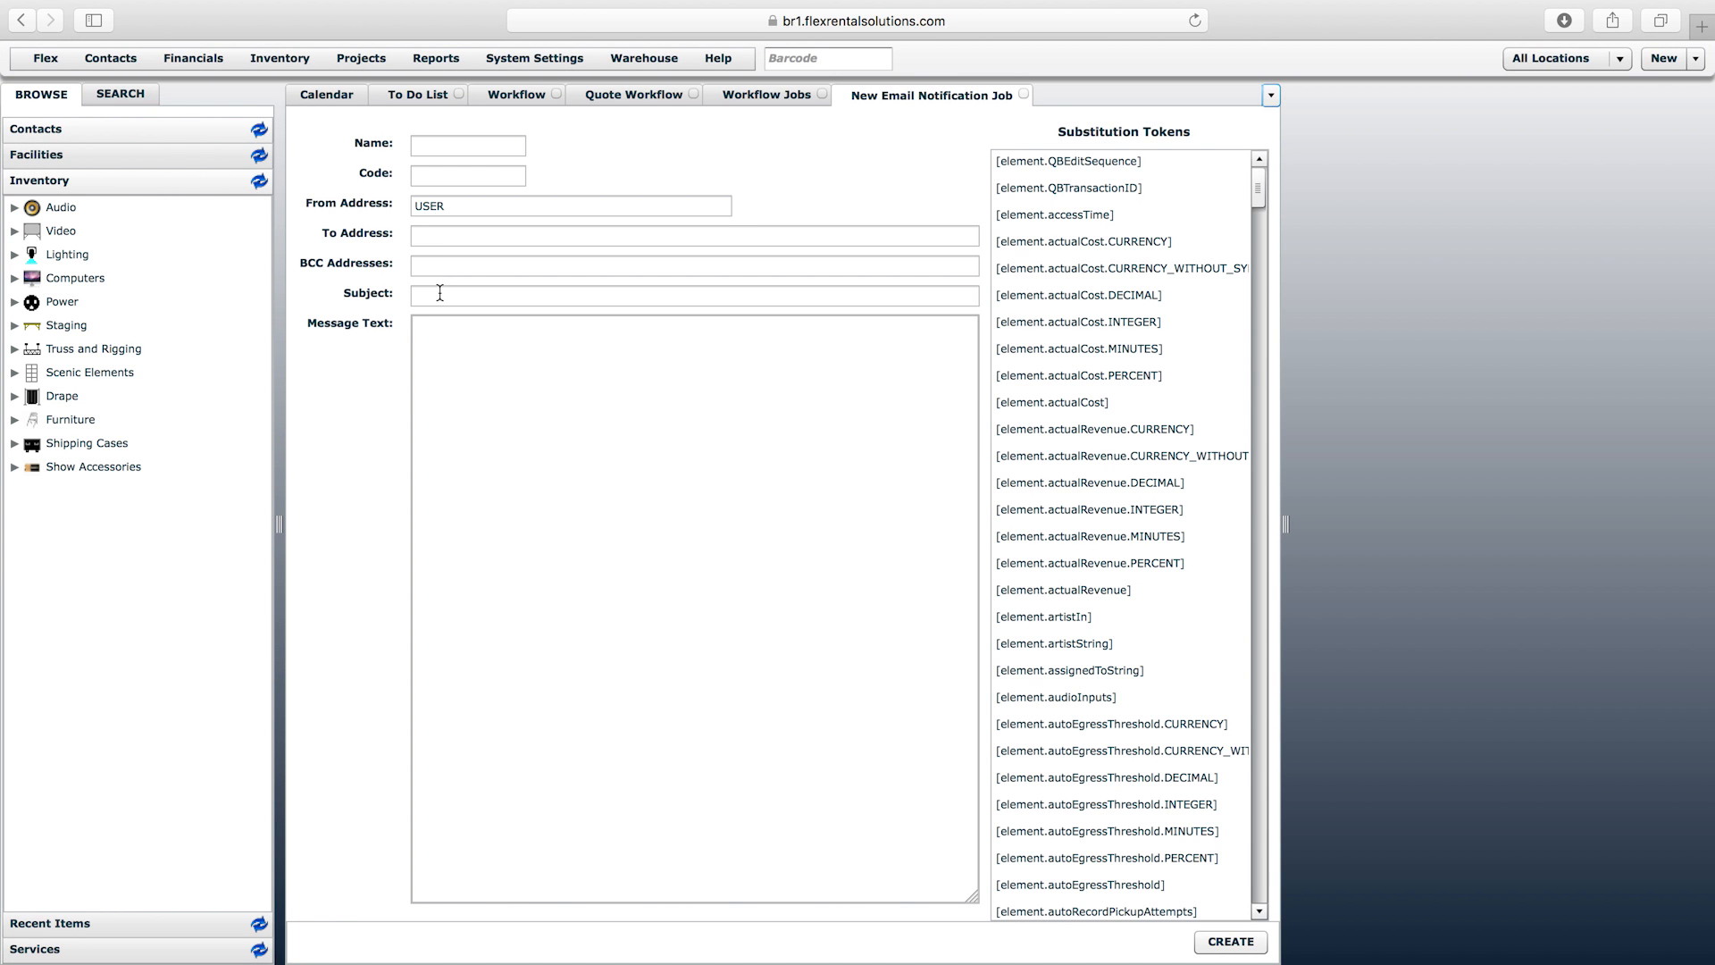
pyautogui.click(452, 335)
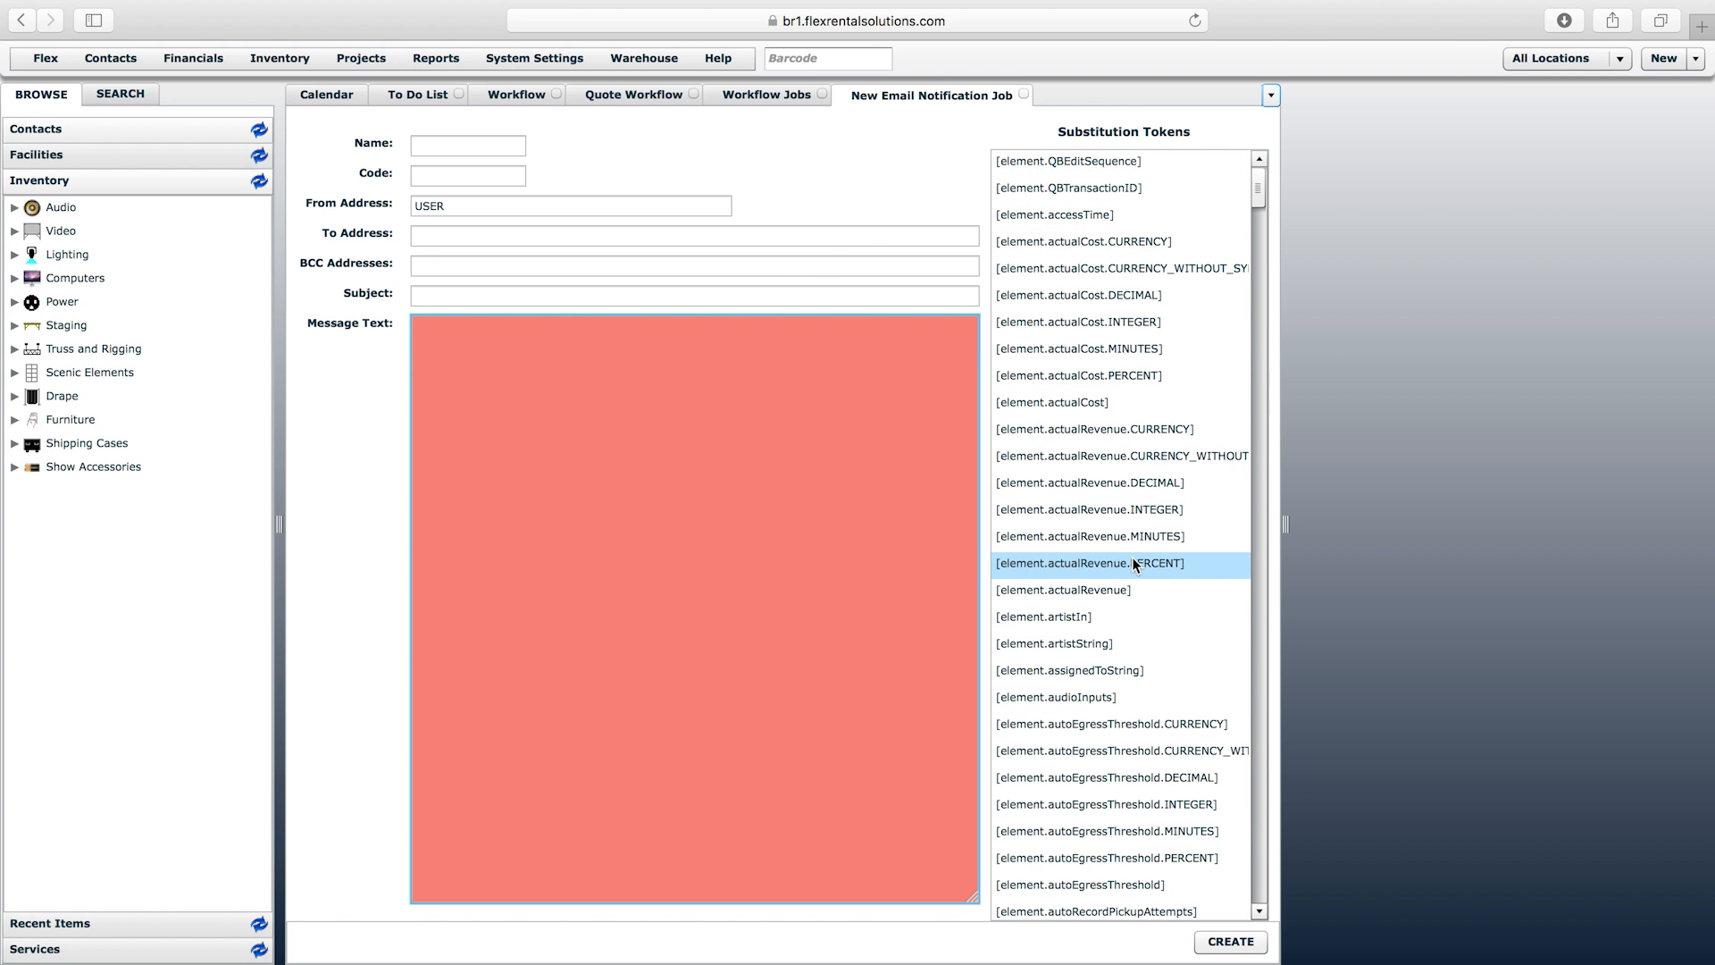
pyautogui.click(753, 92)
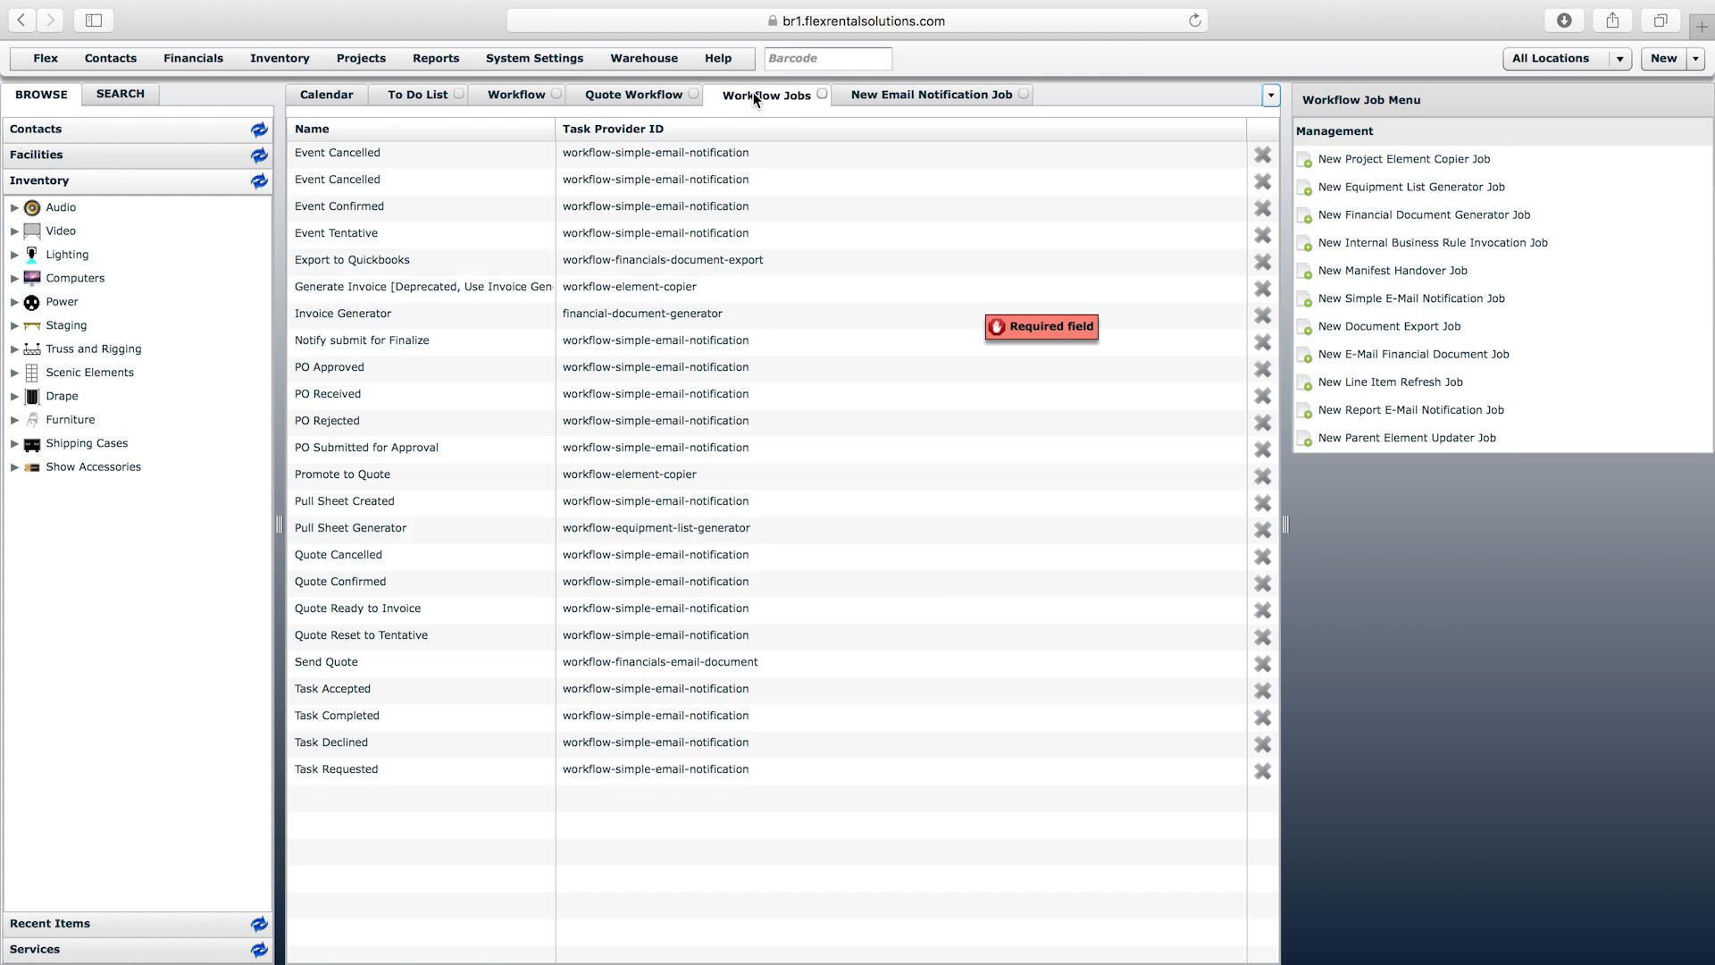
pyautogui.doubleClick(359, 581)
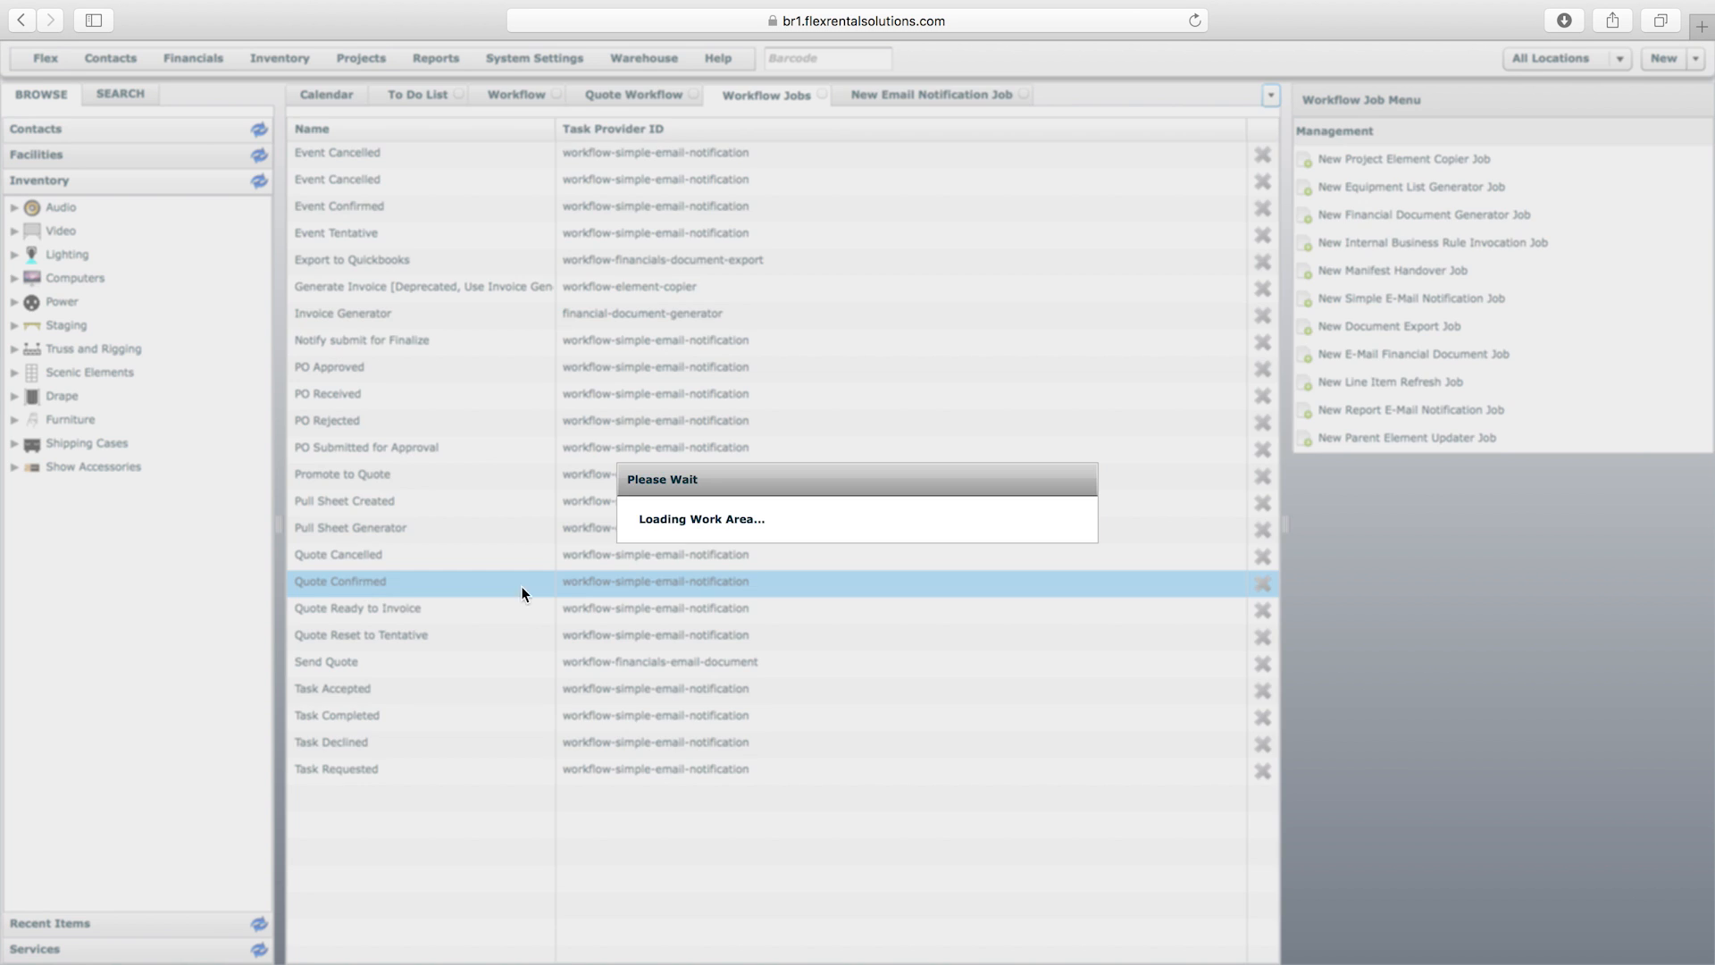
# - Copy the Quote Confirmed message text into the new job, changing 'confirmed' to 'changed'
pyautogui.click(542, 343)
pyautogui.moveTo(477, 370); pyautogui.dragTo(669, 371)
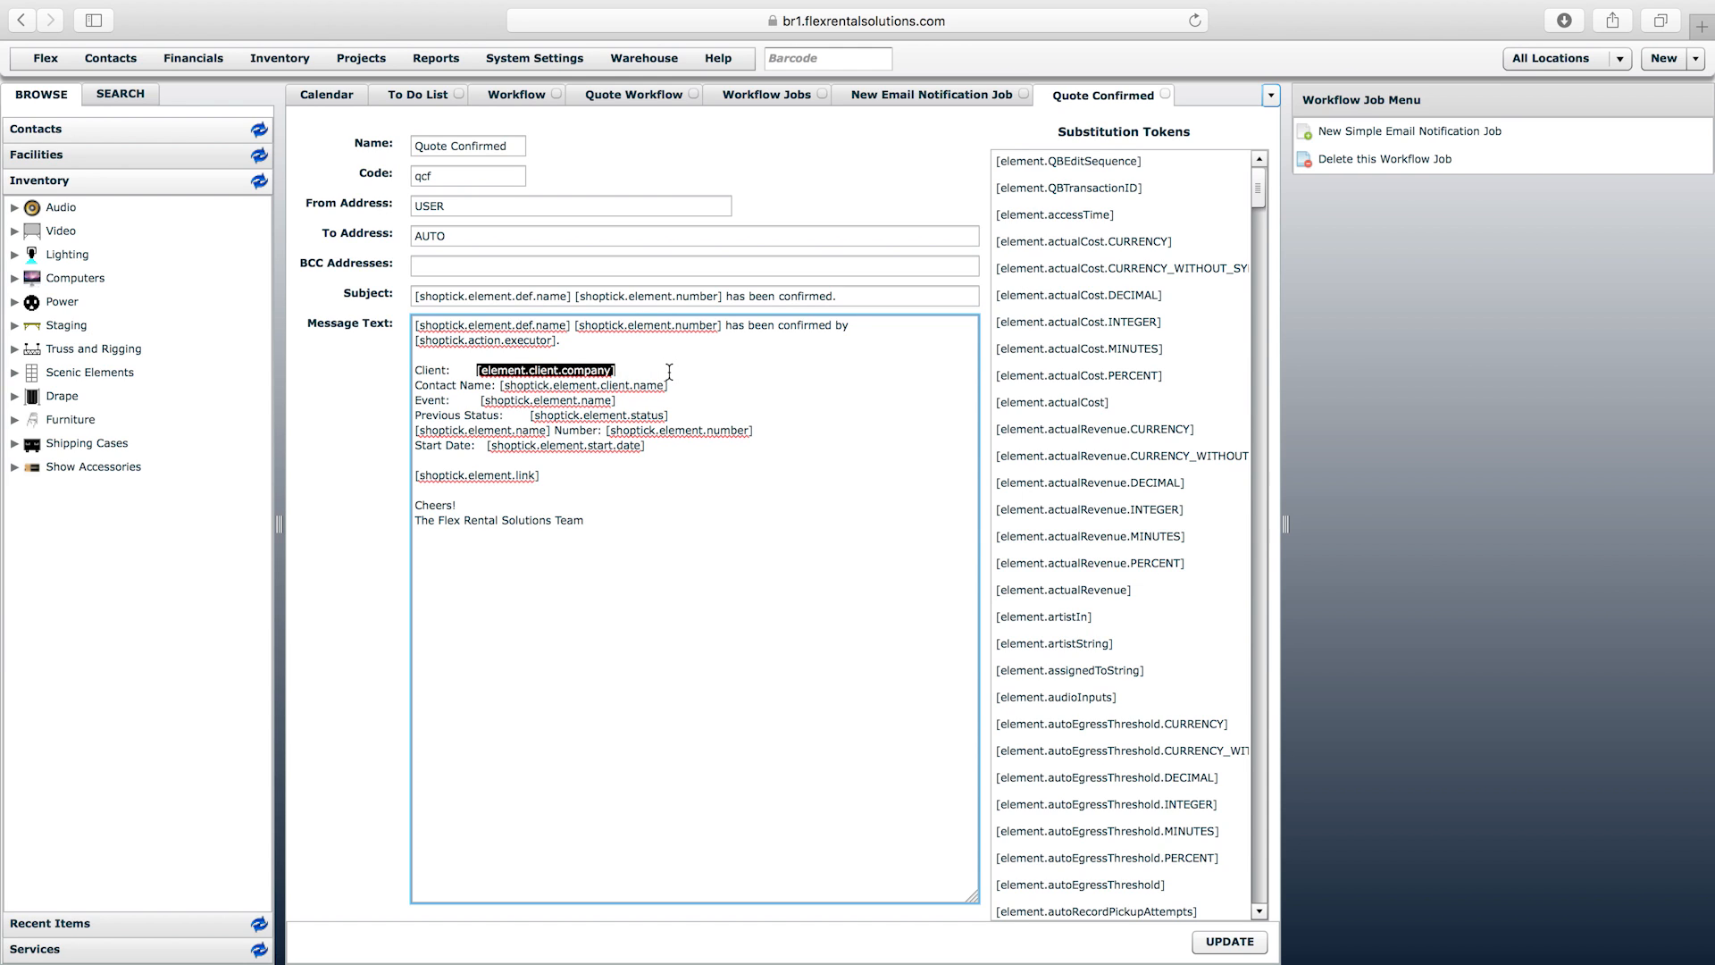
pyautogui.click(595, 369)
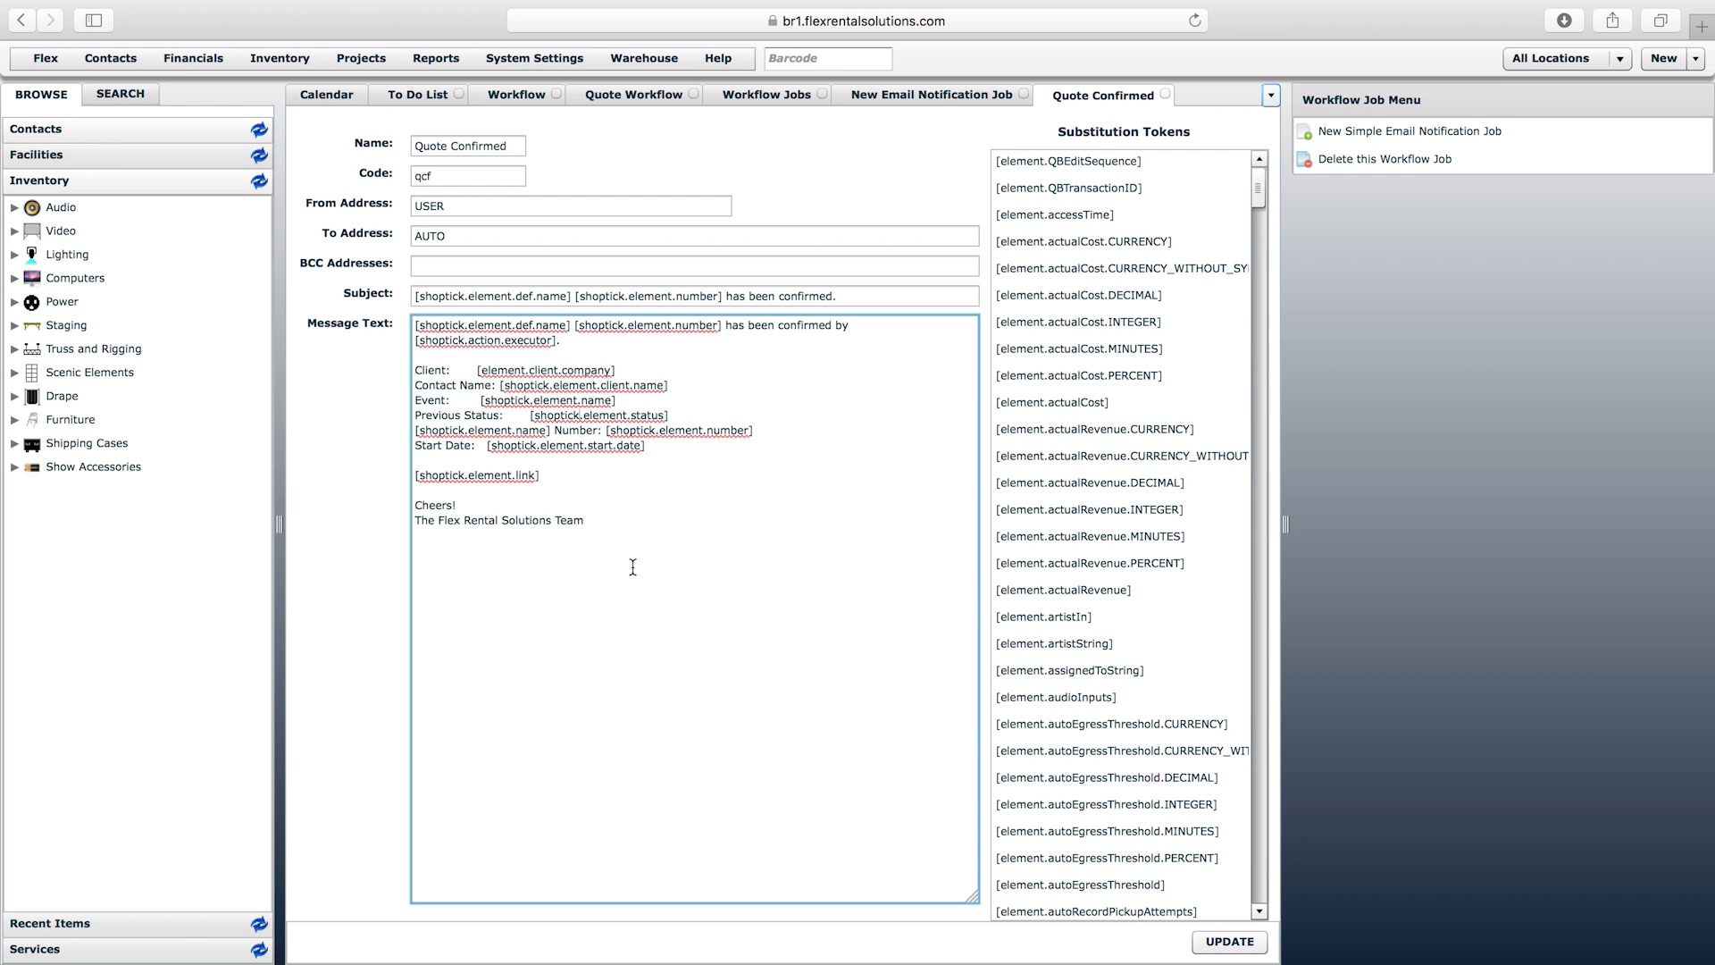
pyautogui.moveTo(648, 532)
pyautogui.mouseDown()
pyautogui.moveTo(382, 366)
pyautogui.moveTo(373, 298)
pyautogui.mouseUp()
pyautogui.press('super+c')
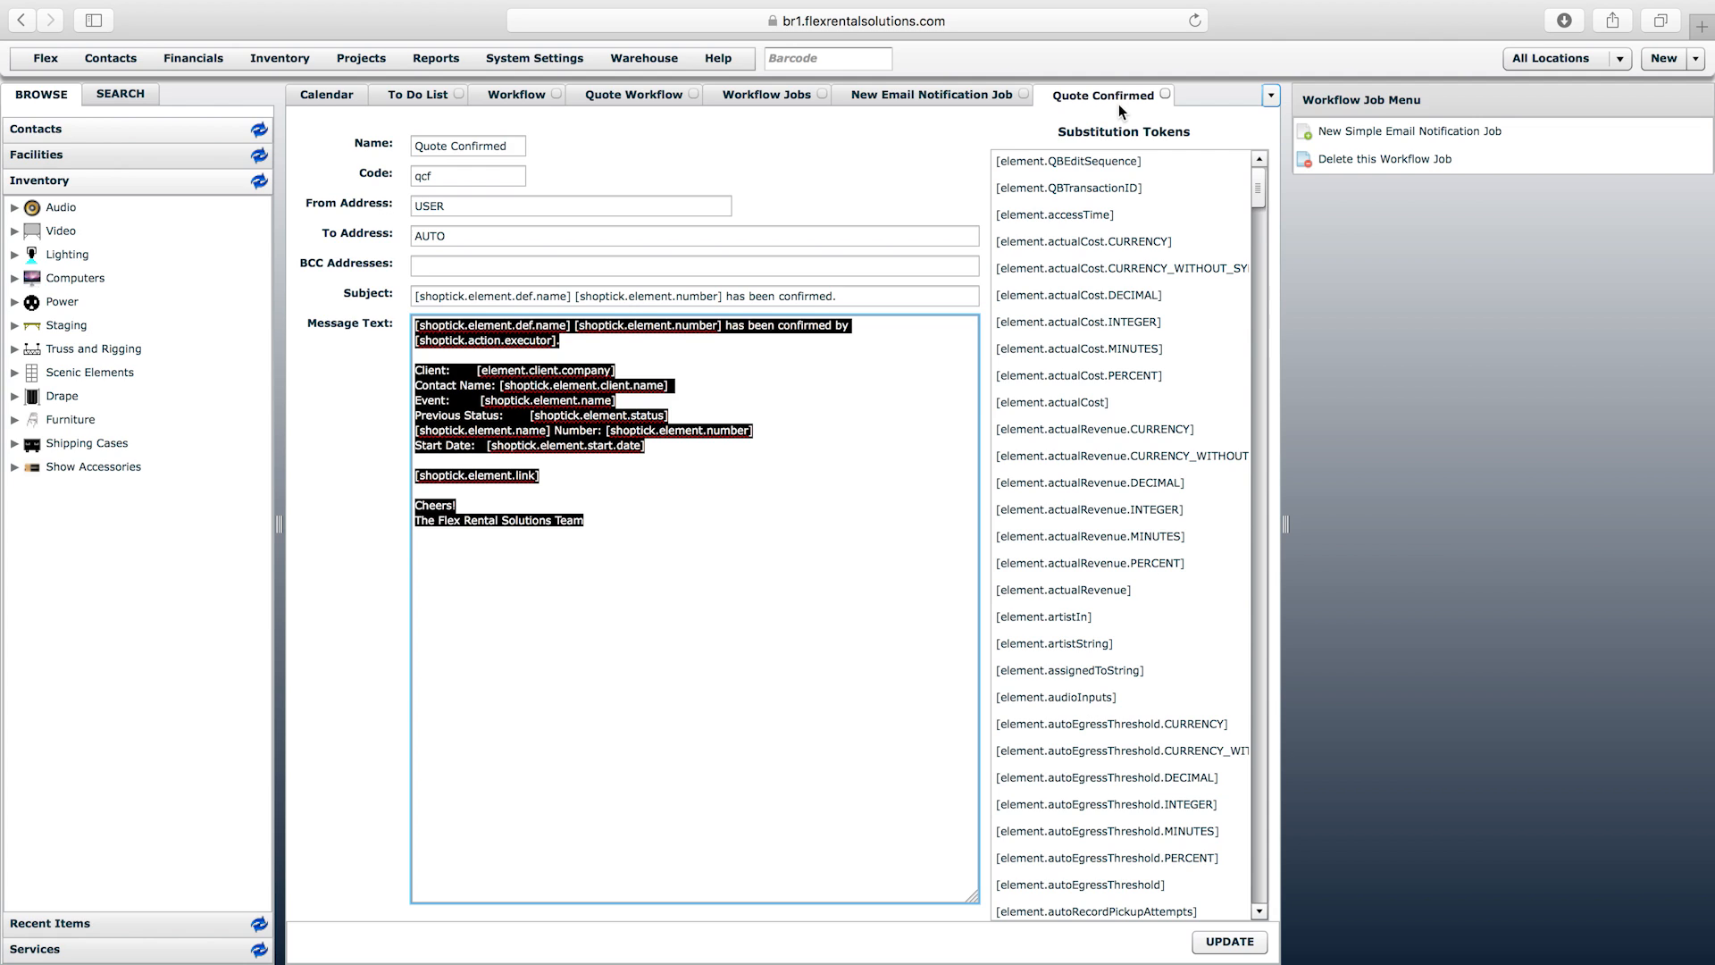
pyautogui.click(932, 95)
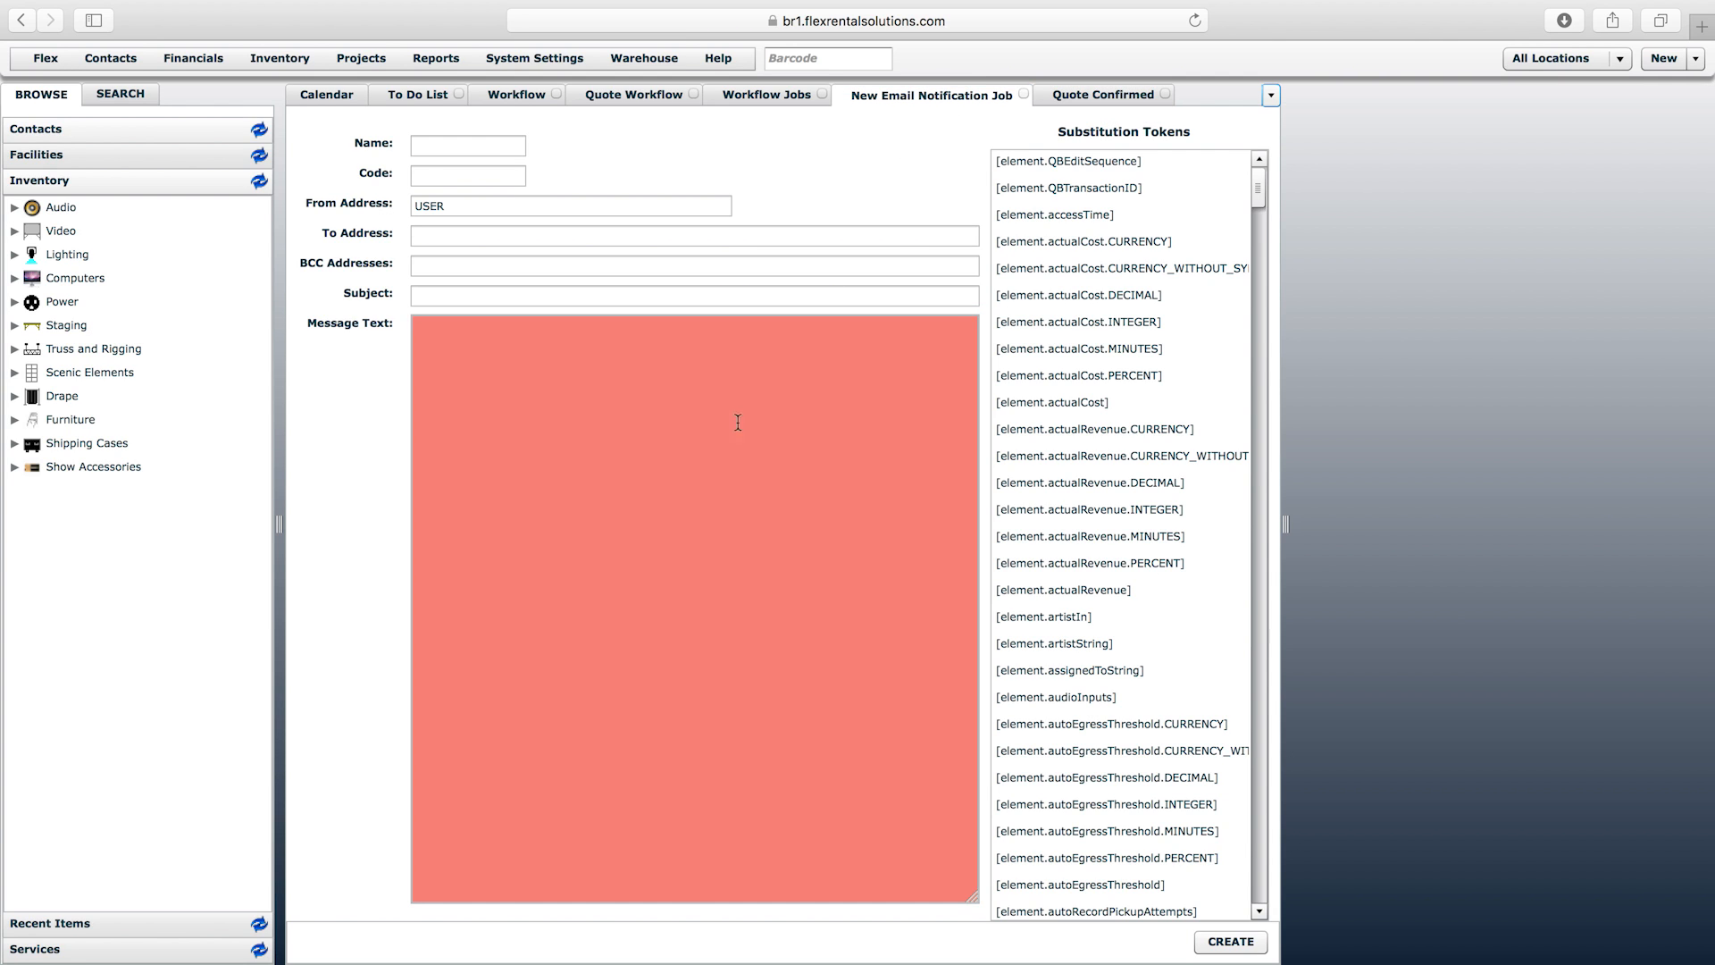
pyautogui.press('super+v')
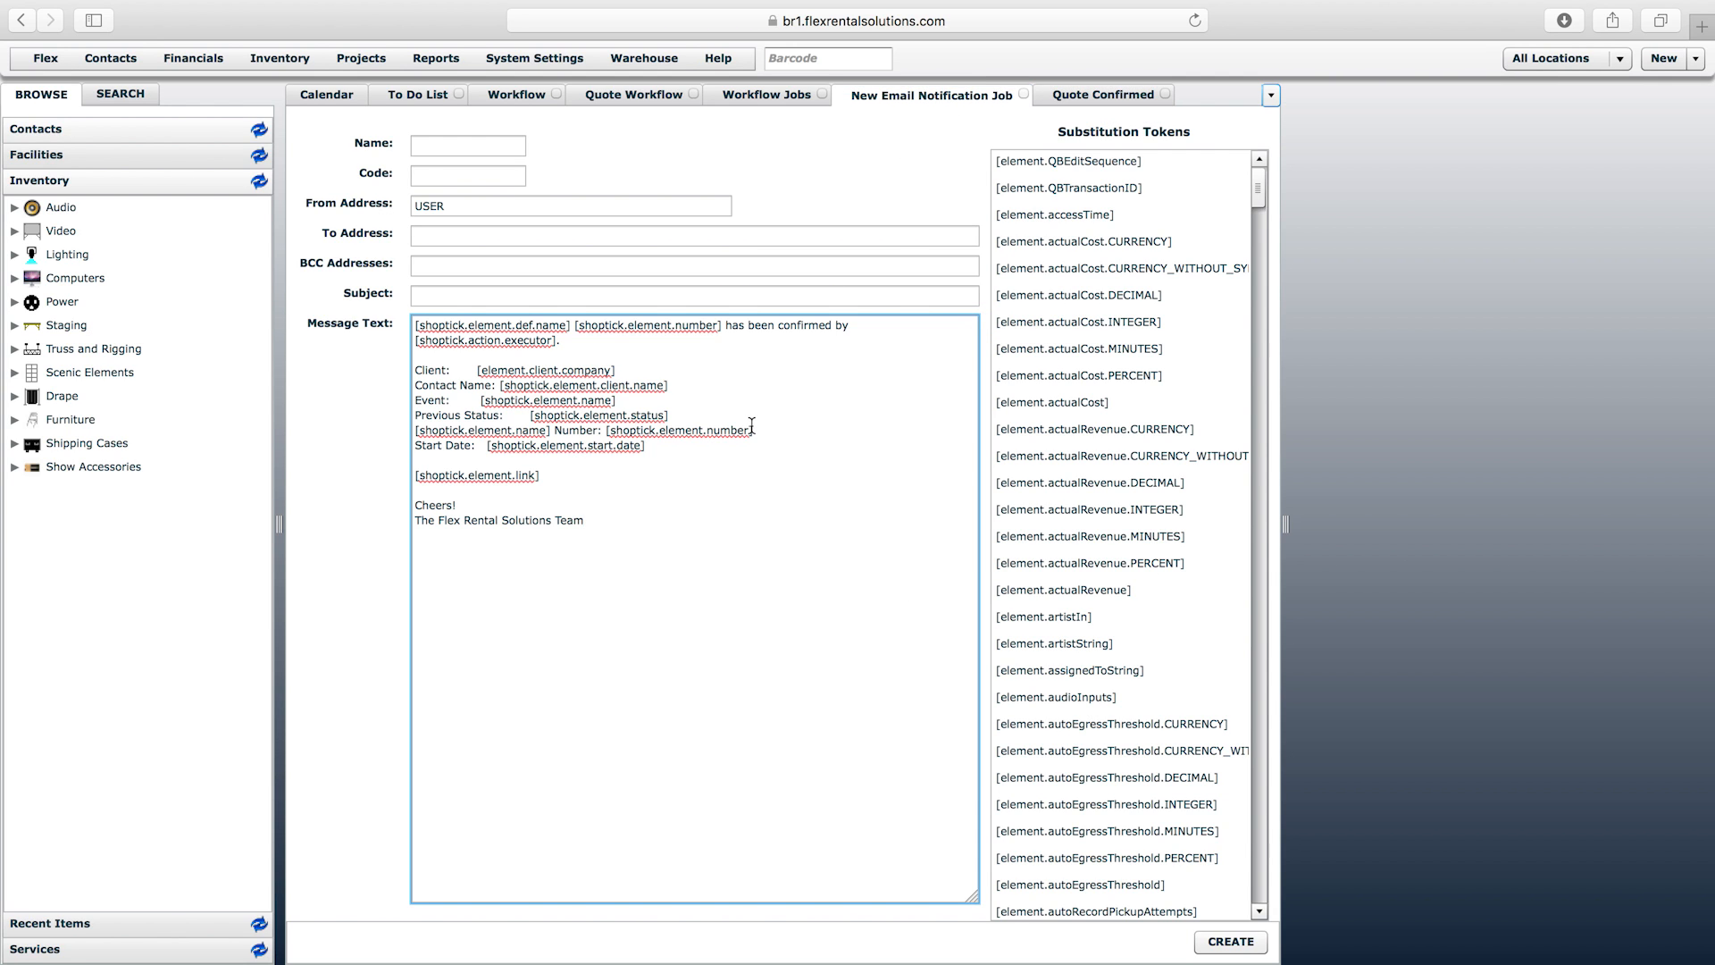
pyautogui.doubleClick(791, 331)
pyautogui.write('cha')
pyautogui.write('ed')
# - Copy the Quote Confirmed subject, end it with 'changed.', and name the job 'Quote Changes'
pyautogui.click(1124, 94)
pyautogui.moveTo(871, 295); pyautogui.dragTo(332, 307)
pyautogui.press('super+c')
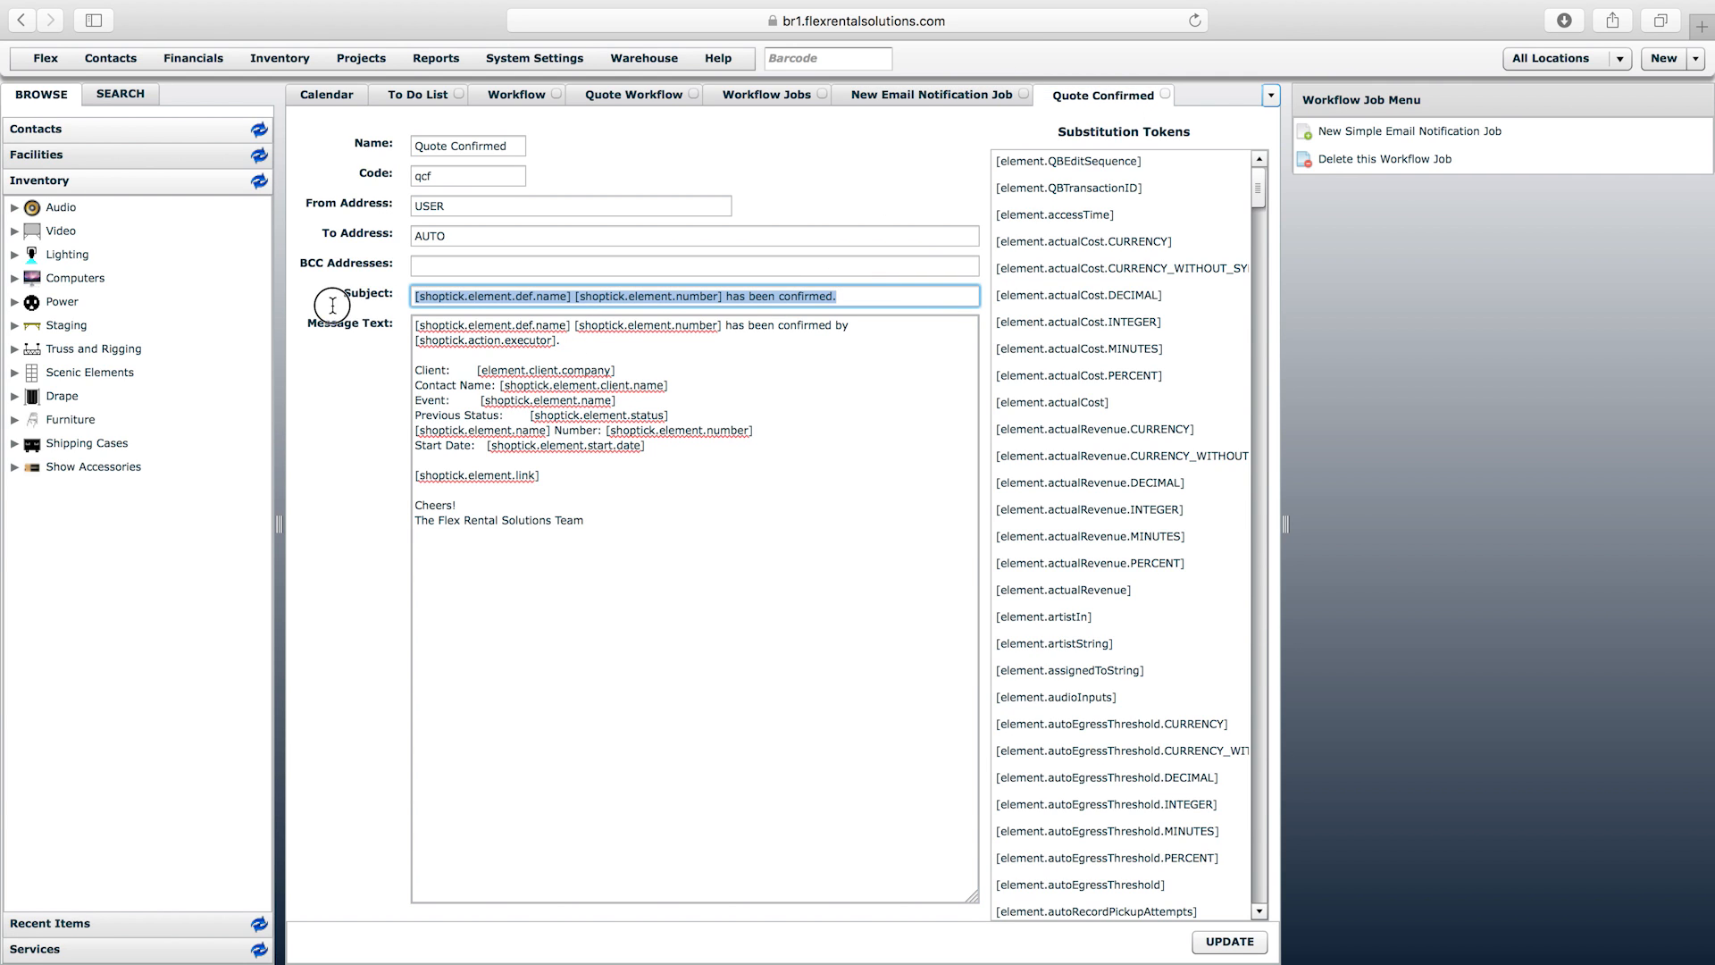
pyautogui.click(929, 93)
pyautogui.click(769, 295)
pyautogui.press('super+v')
pyautogui.click(806, 295)
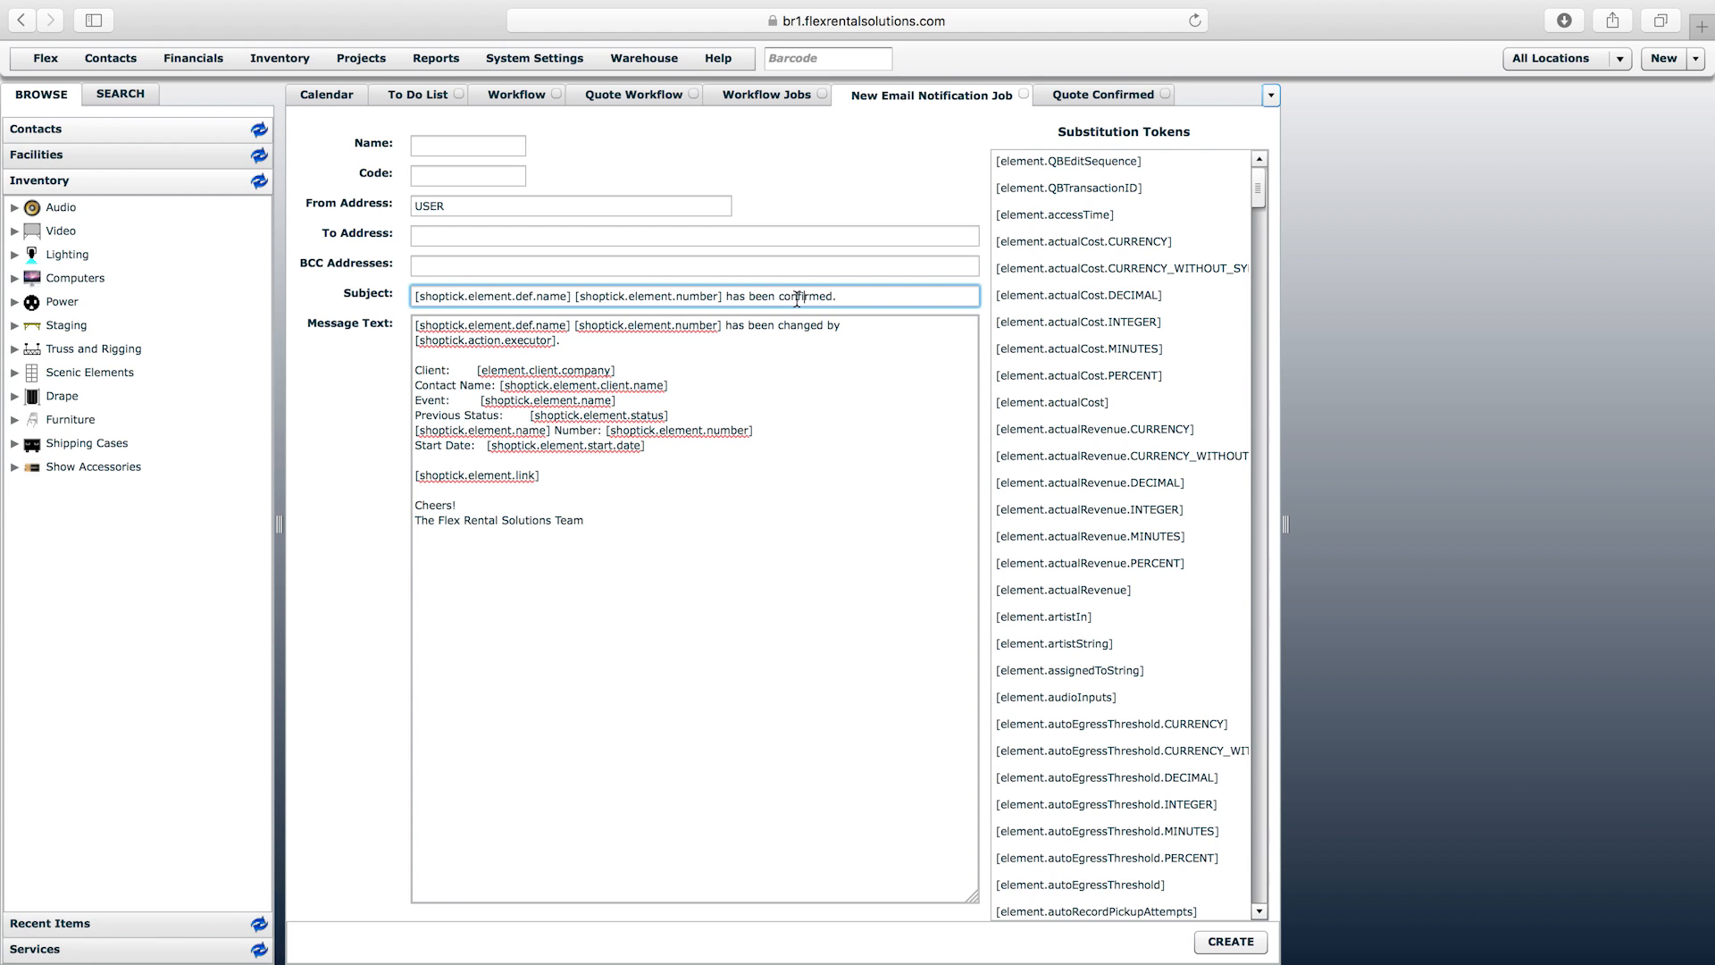
pyautogui.moveTo(778, 296); pyautogui.dragTo(837, 296)
pyautogui.write('changed.')
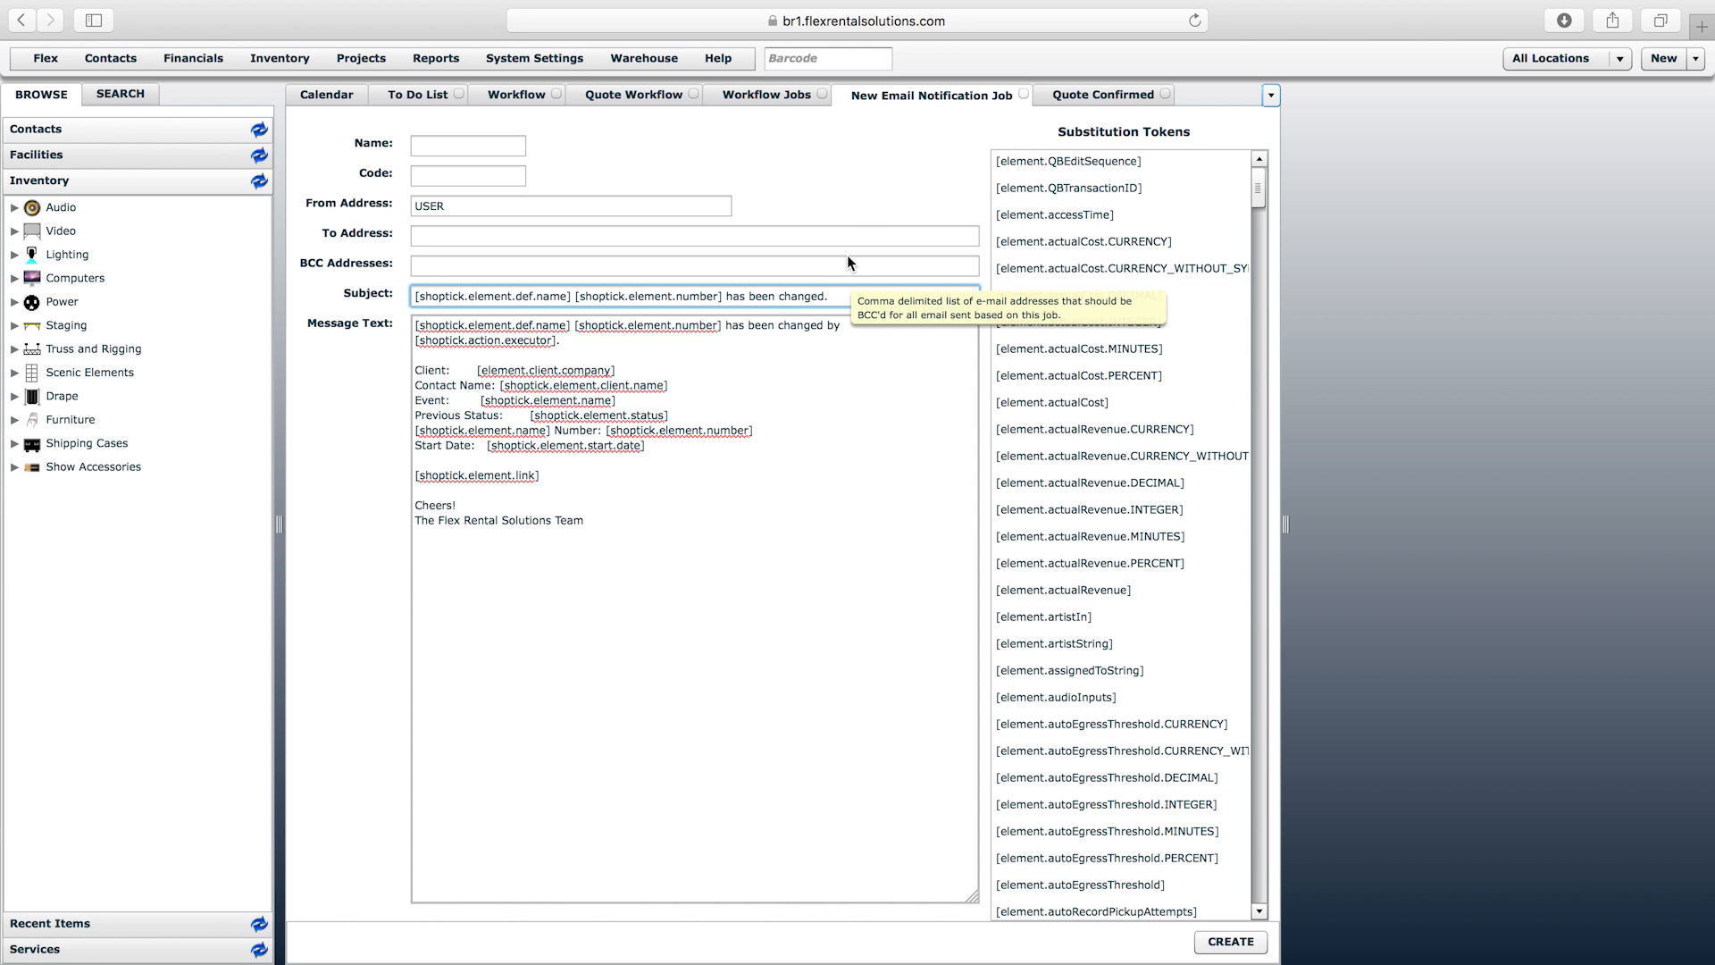
pyautogui.click(496, 144)
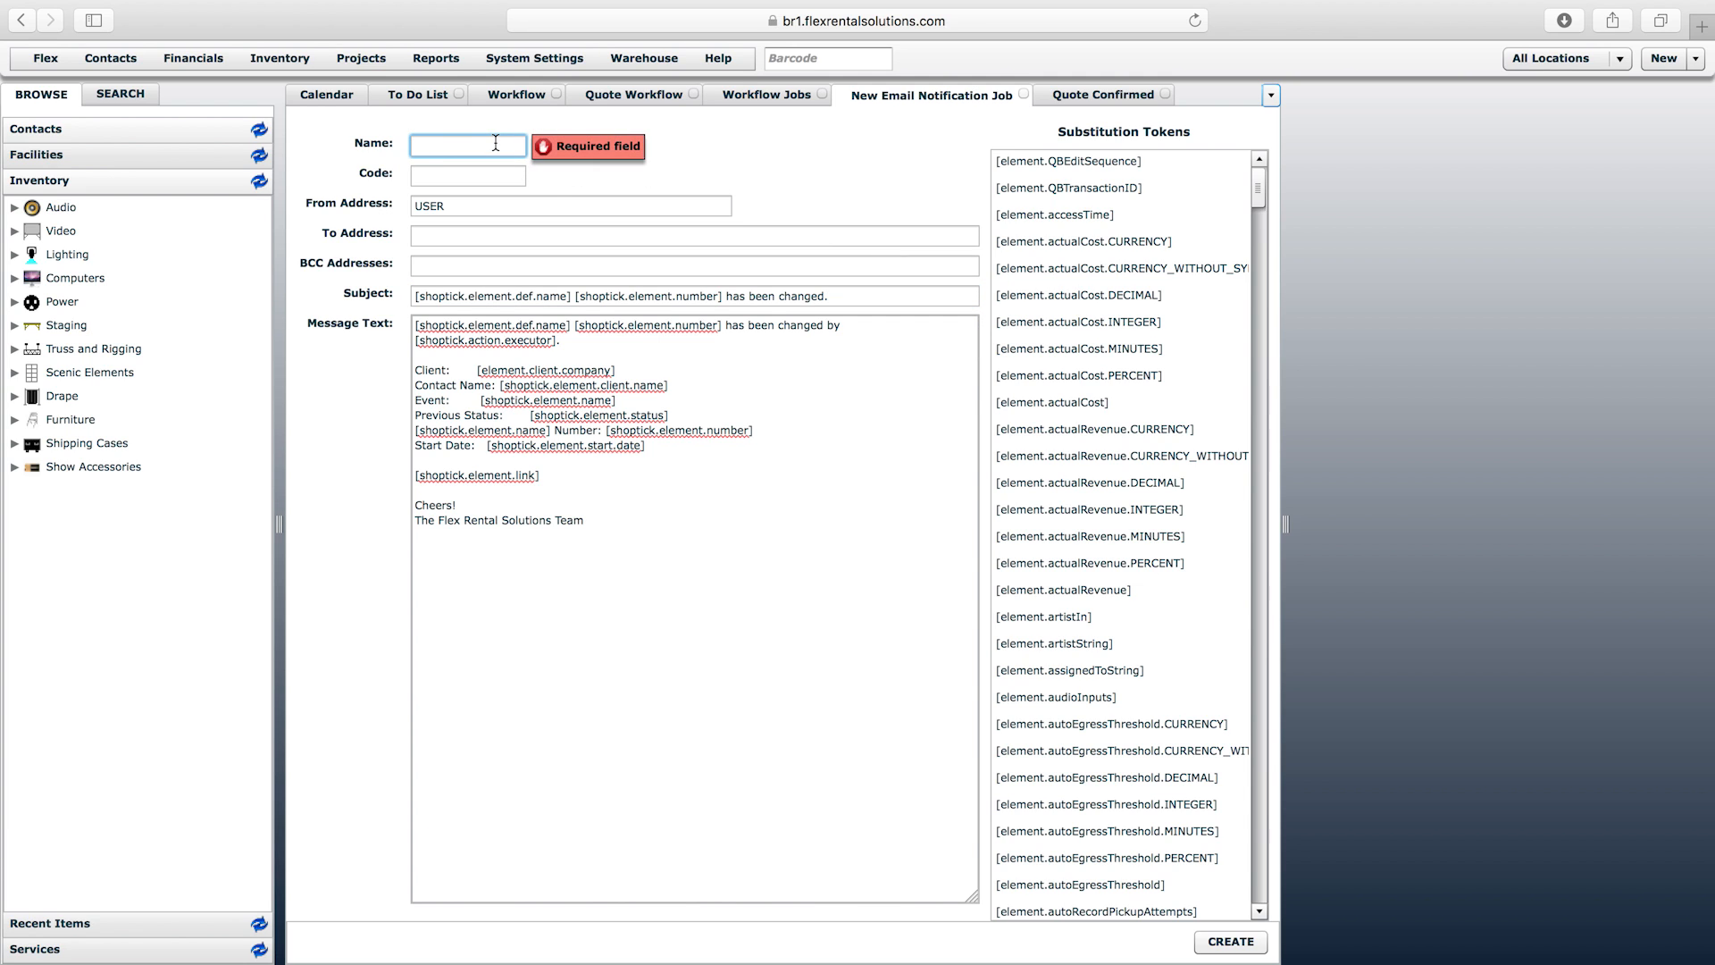
pyautogui.write('Quote Changes')
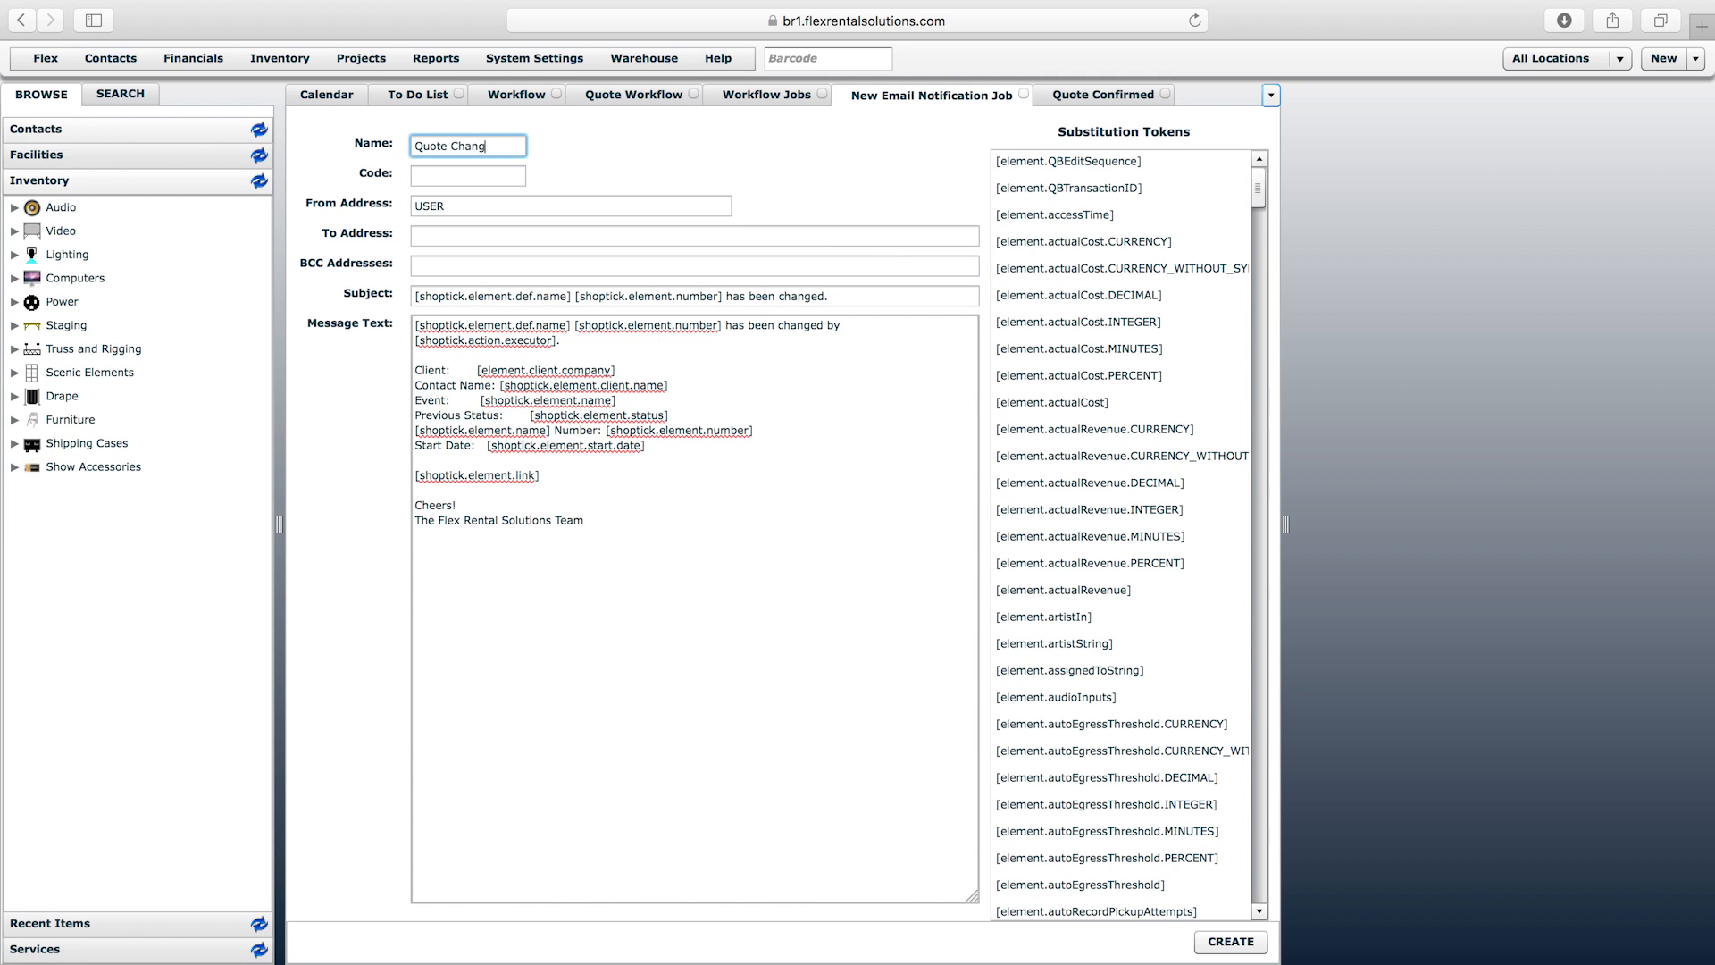
# - Give the job code QCH and keep the sender address as USER
pyautogui.click(487, 170)
pyautogui.write('QC')
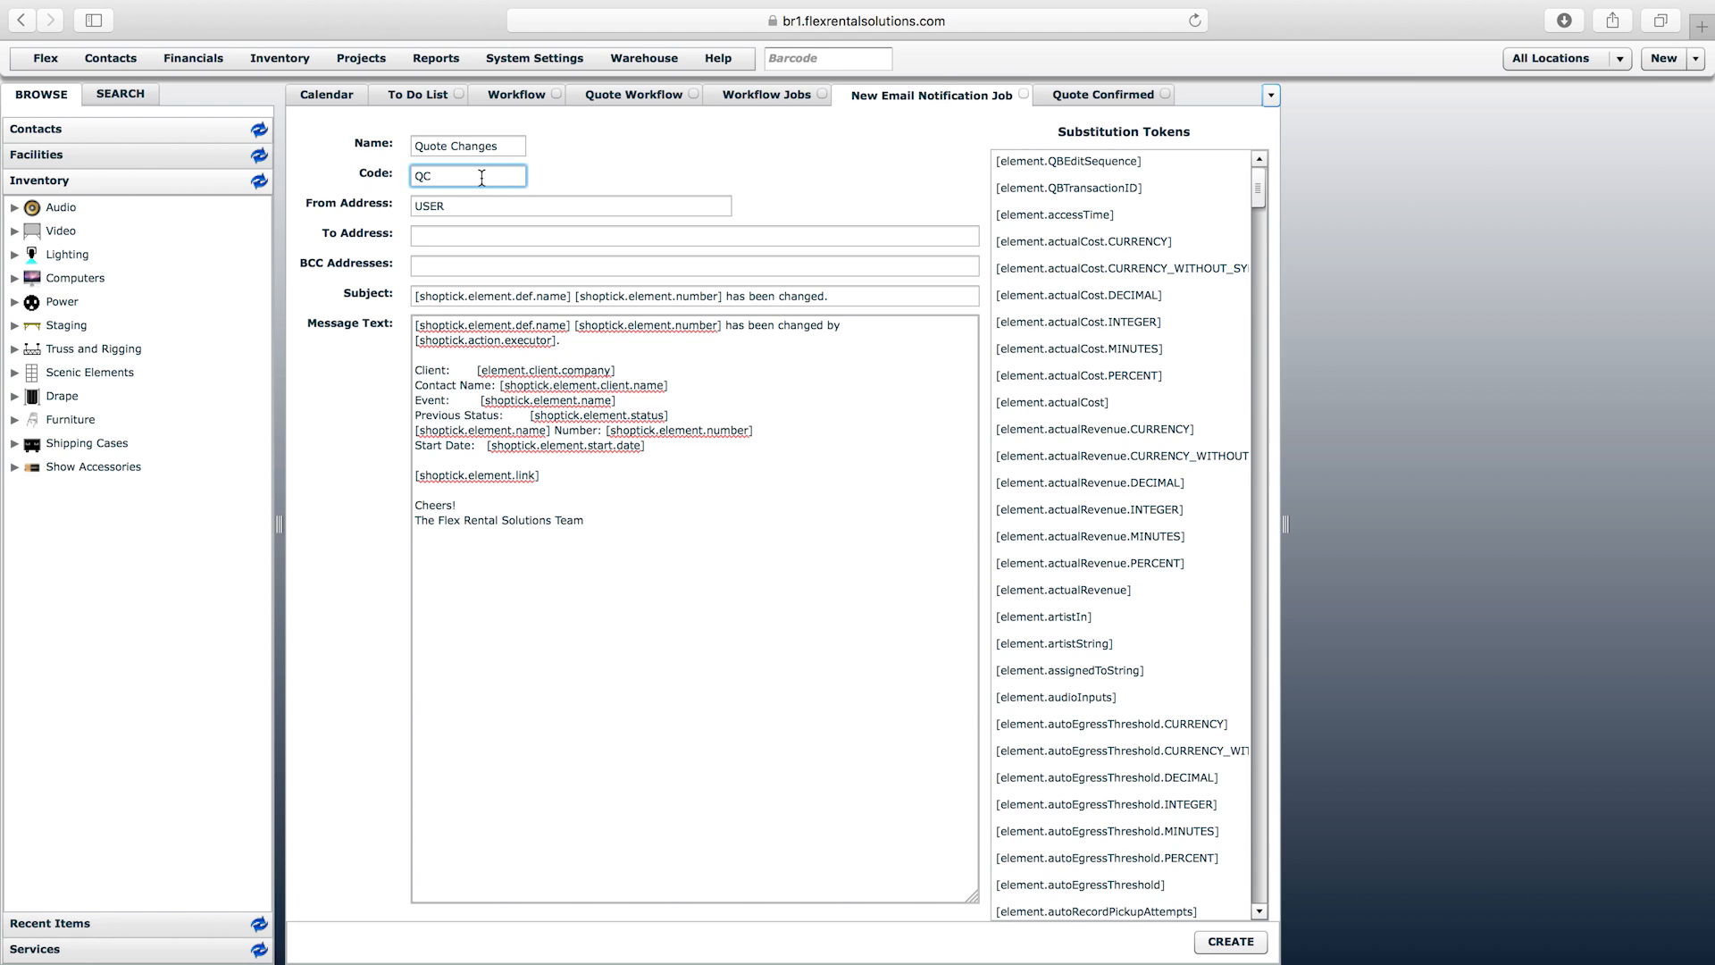
pyautogui.write('H')
pyautogui.moveTo(475, 211); pyautogui.dragTo(390, 196)
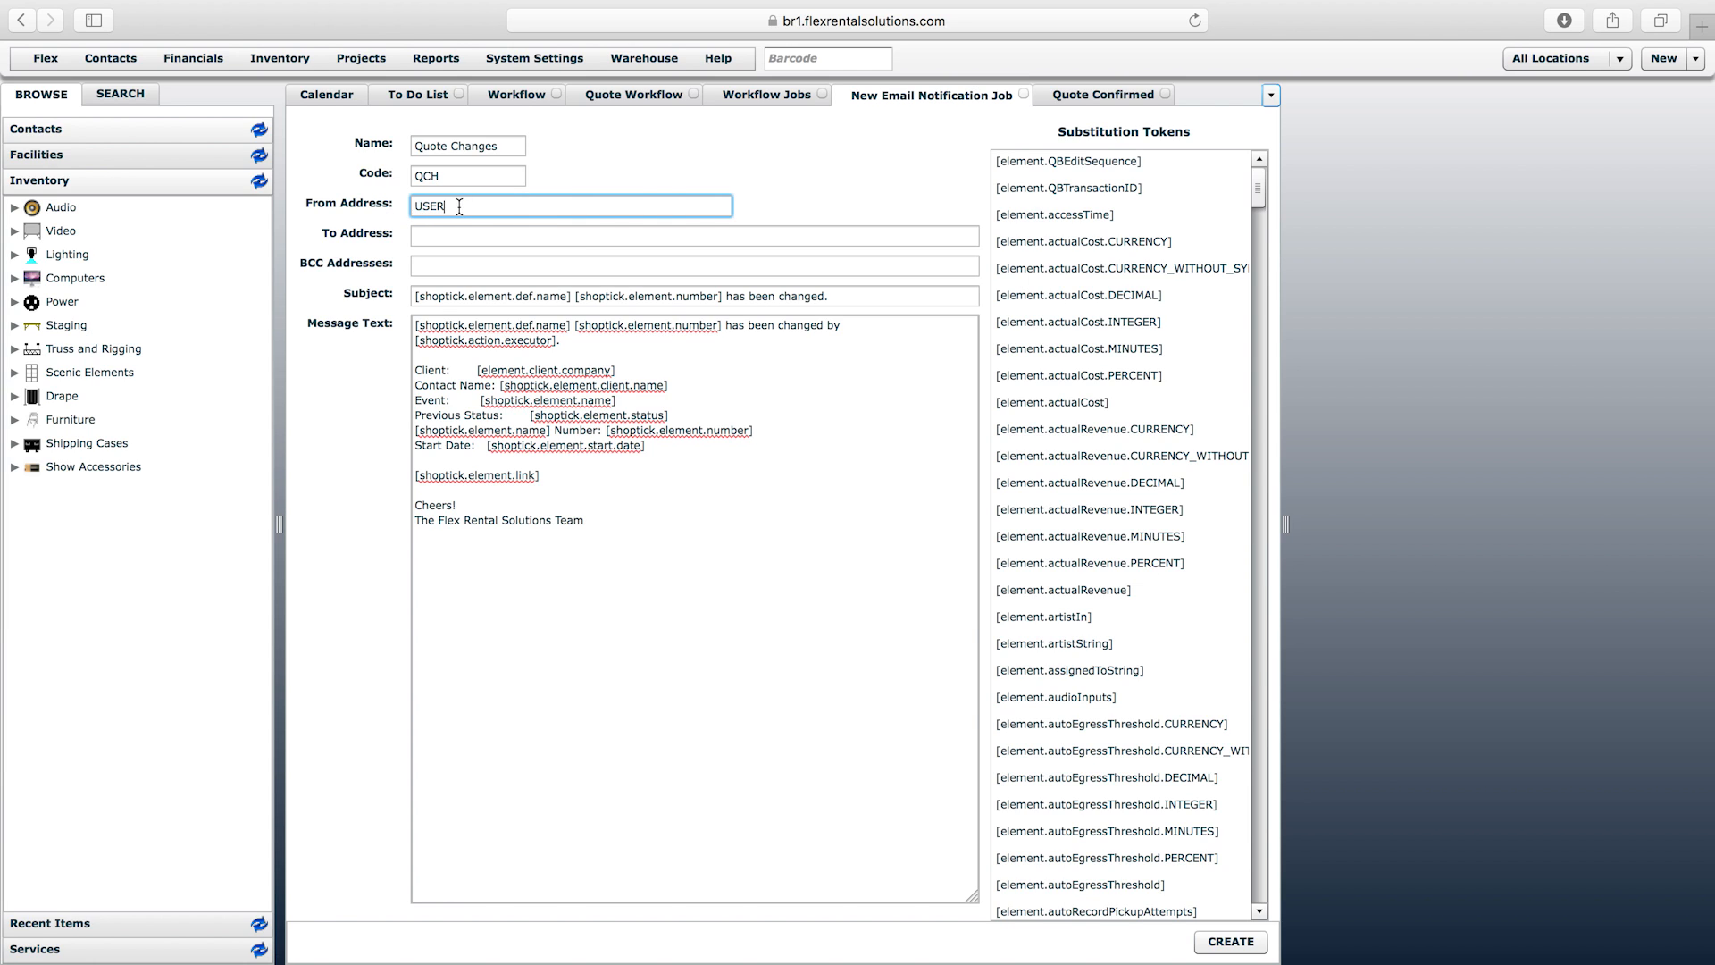
pyautogui.moveTo(415, 207); pyautogui.dragTo(454, 206)
pyautogui.click(453, 206)
pyautogui.doubleClick(454, 206)
pyautogui.click(459, 207)
# - Set the recipient address to AUTO and create the Quote Changes e-mail job
pyautogui.click(458, 237)
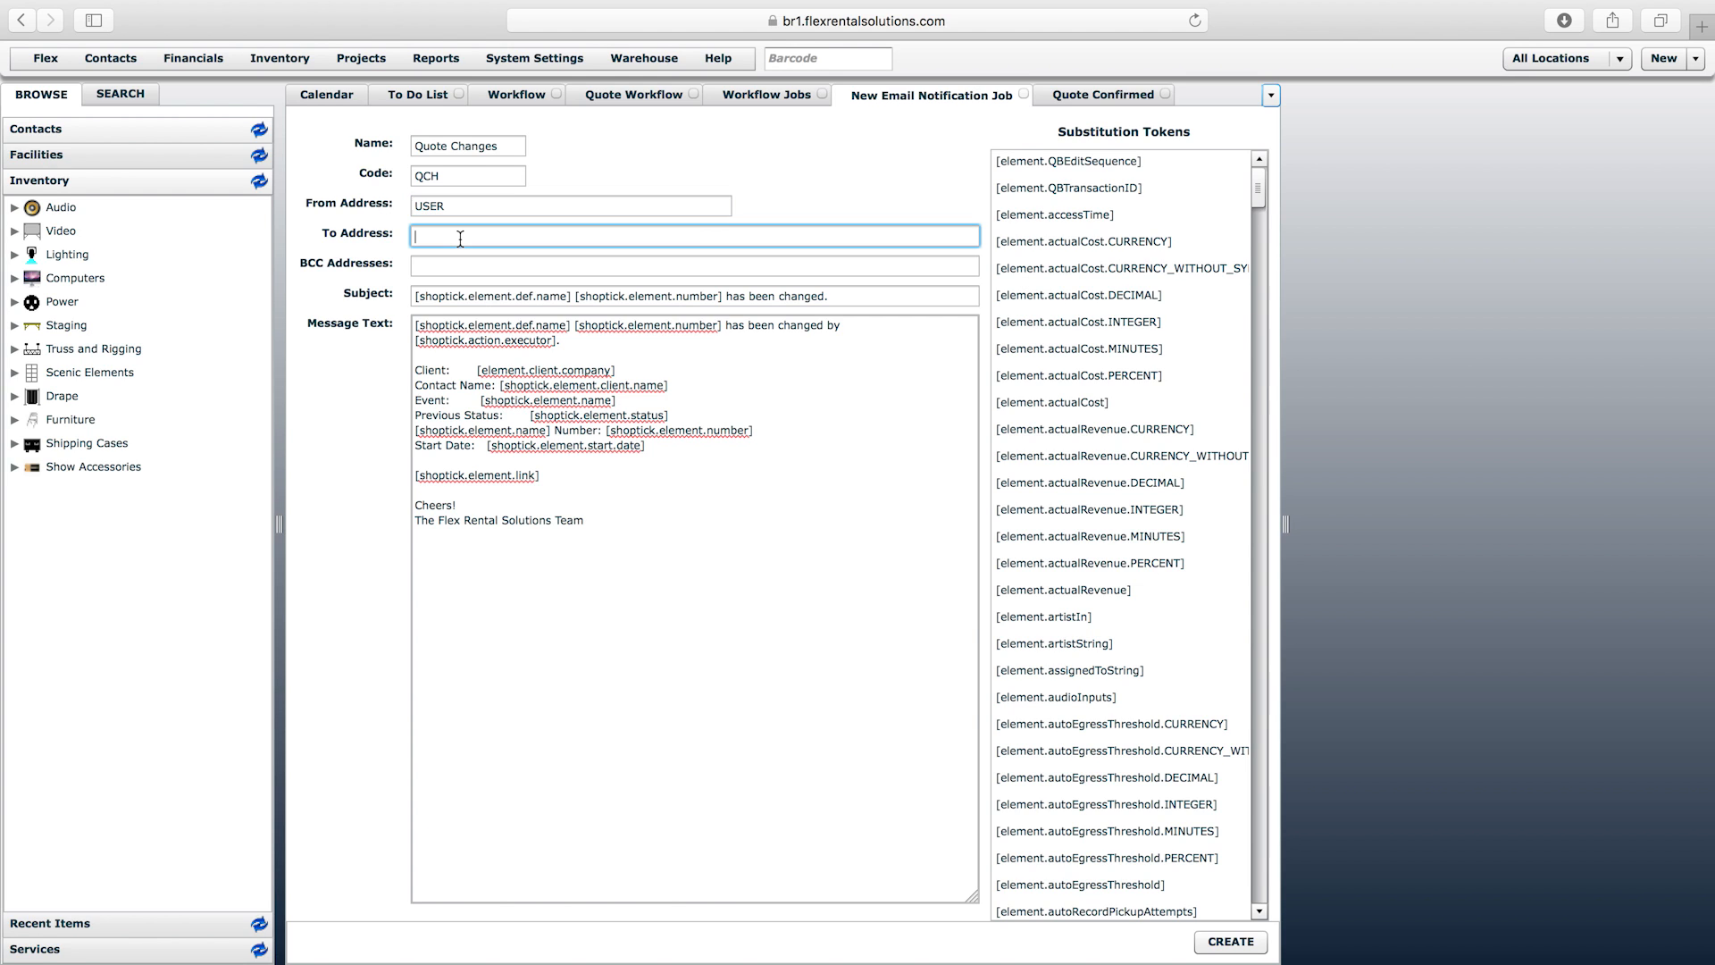
pyautogui.write('AUTO')
pyautogui.doubleClick(427, 237)
pyautogui.click(471, 238)
pyautogui.write(', sales@')
pyautogui.press('BackSpace')
pyautogui.press('BackSpace')
pyautogui.press('BackSpace')
pyautogui.press('BackSpace')
pyautogui.press('BackSpace')
pyautogui.press('BackSpace')
pyautogui.press('BackSpace')
pyautogui.press('BackSpace')
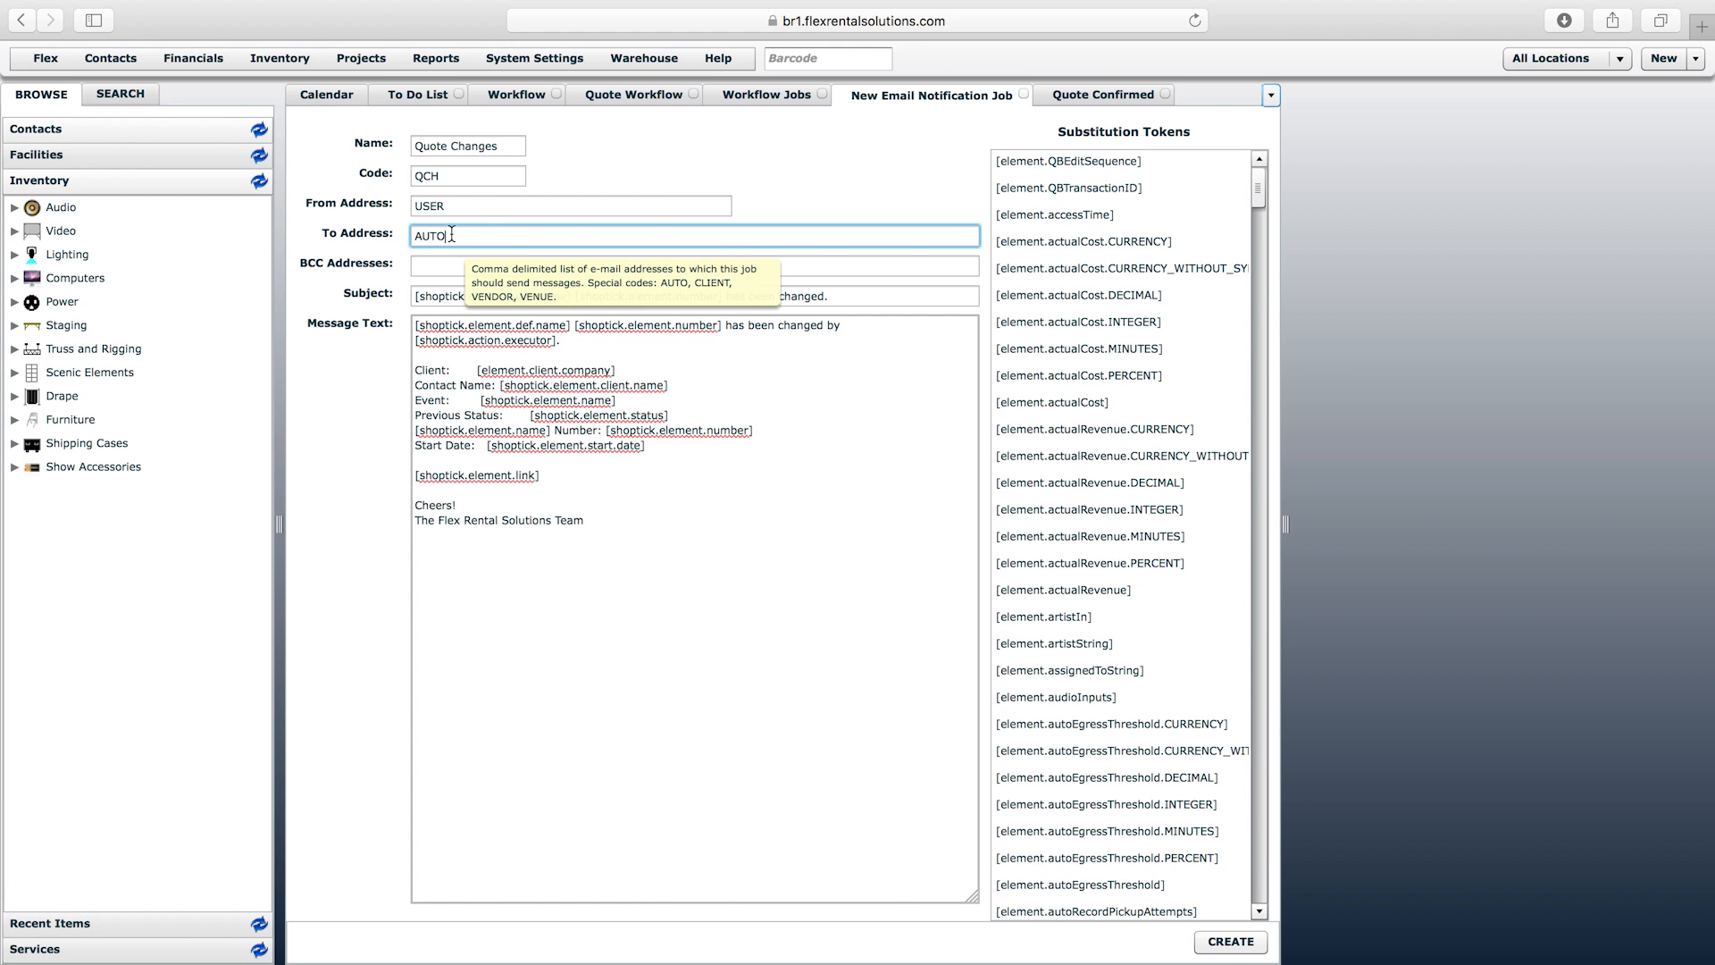
pyautogui.doubleClick(434, 235)
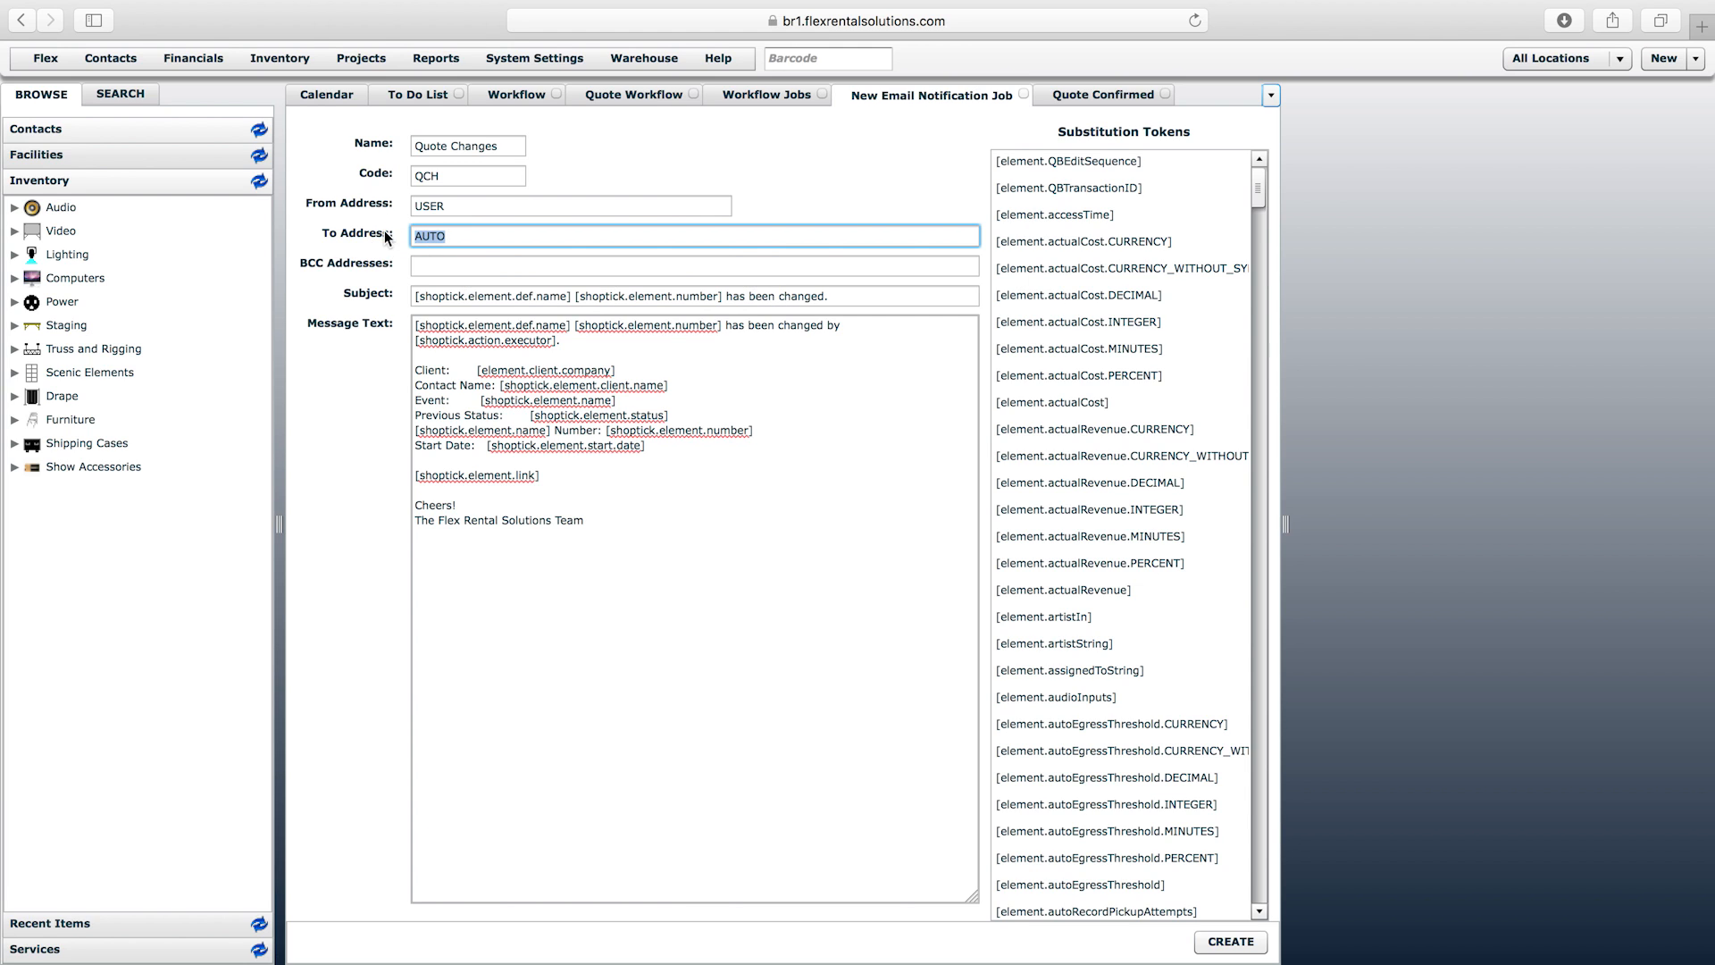
pyautogui.click(435, 236)
pyautogui.click(432, 210)
pyautogui.click(470, 236)
pyautogui.moveTo(471, 236); pyautogui.dragTo(406, 234)
pyautogui.click(469, 237)
pyautogui.moveTo(469, 236); pyautogui.dragTo(405, 234)
pyautogui.click(451, 238)
pyautogui.click(1246, 947)
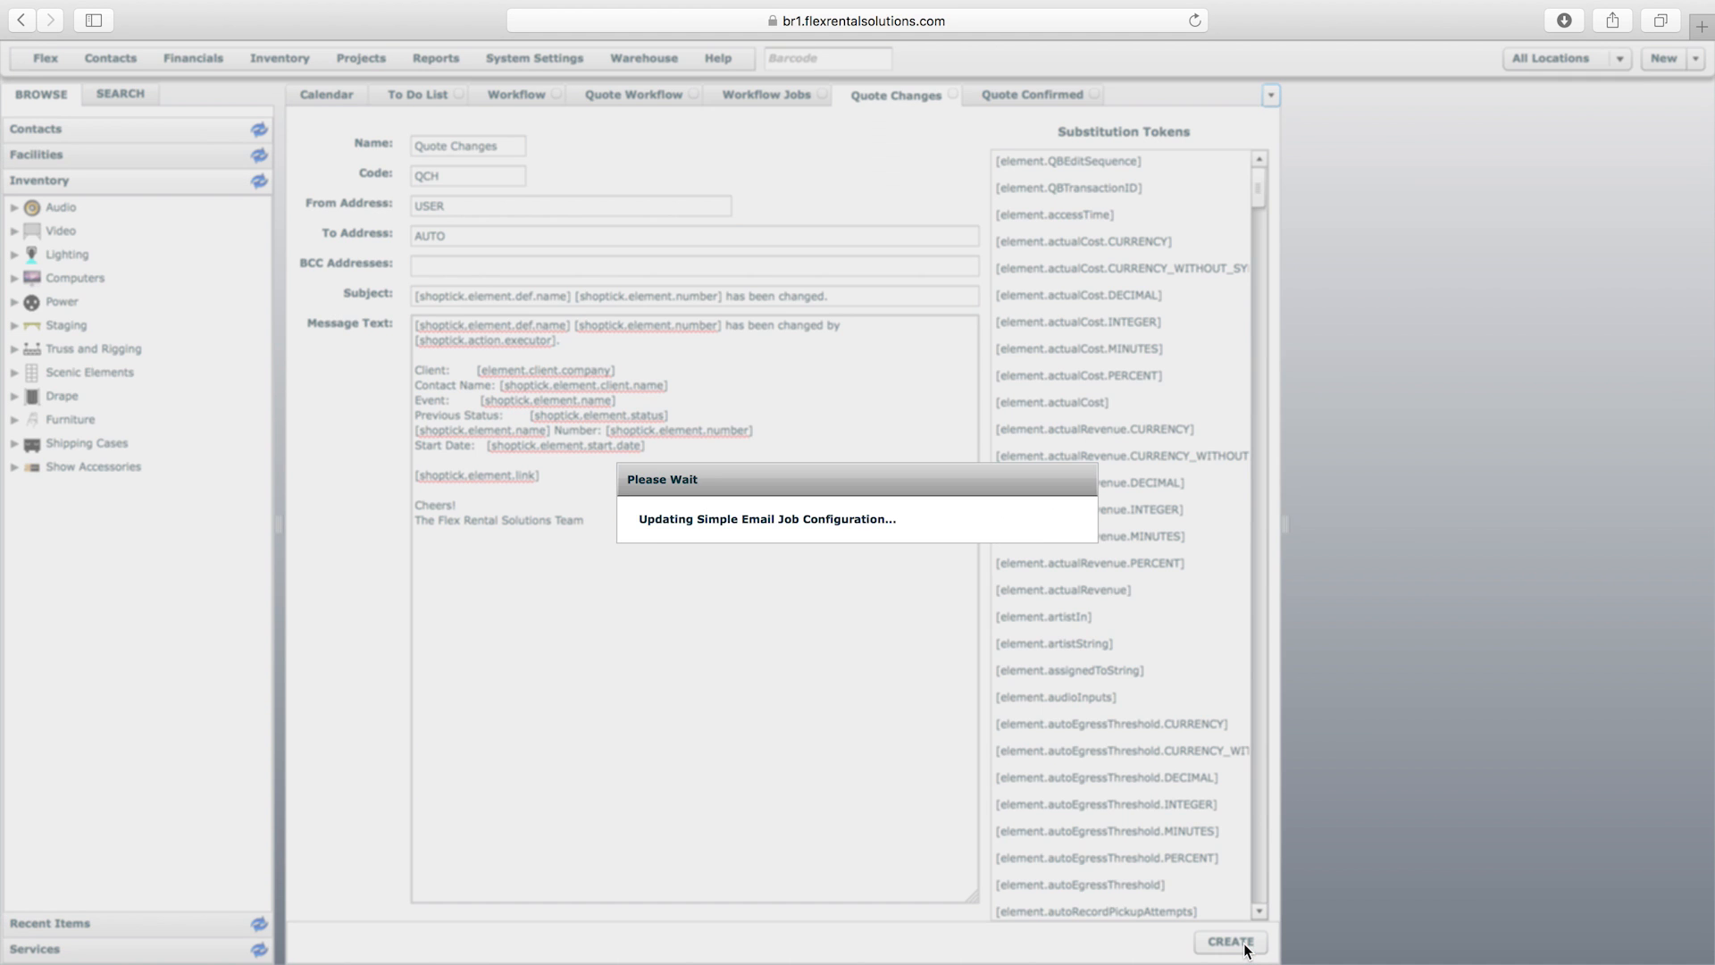
# - Dismiss the success message, reload the Workflow Jobs list, and locate the new Quote Changes job
pyautogui.click(860, 540)
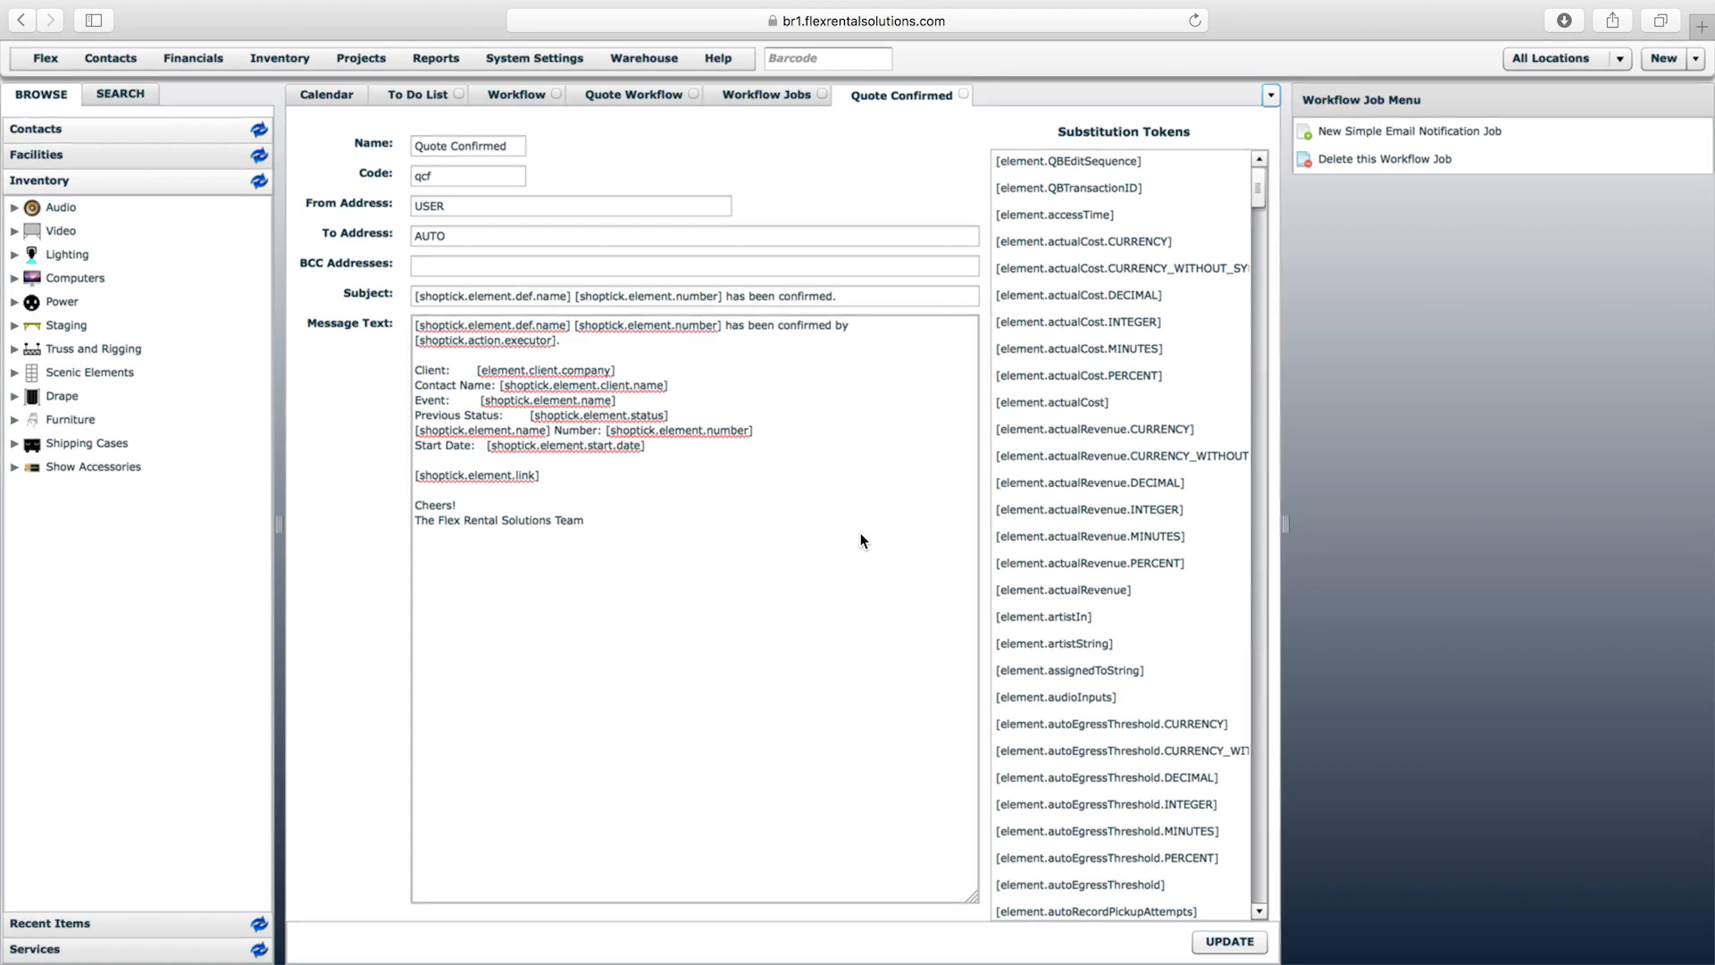
pyautogui.click(963, 94)
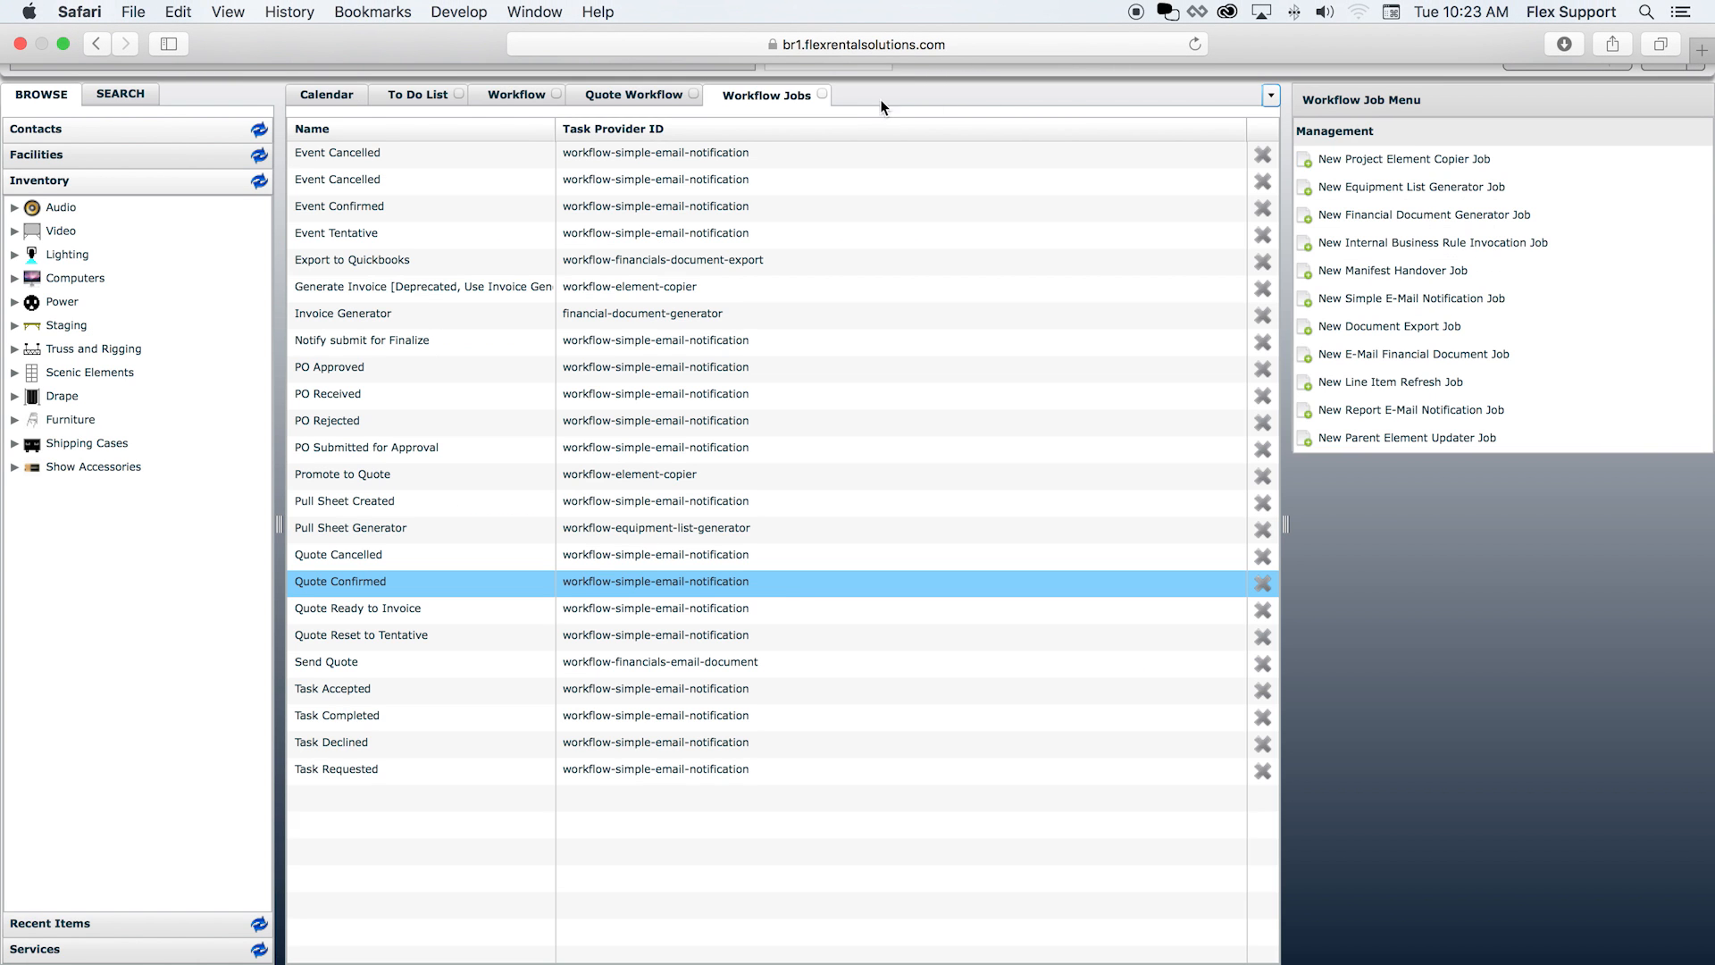
pyautogui.rightClick(760, 93)
pyautogui.click(817, 142)
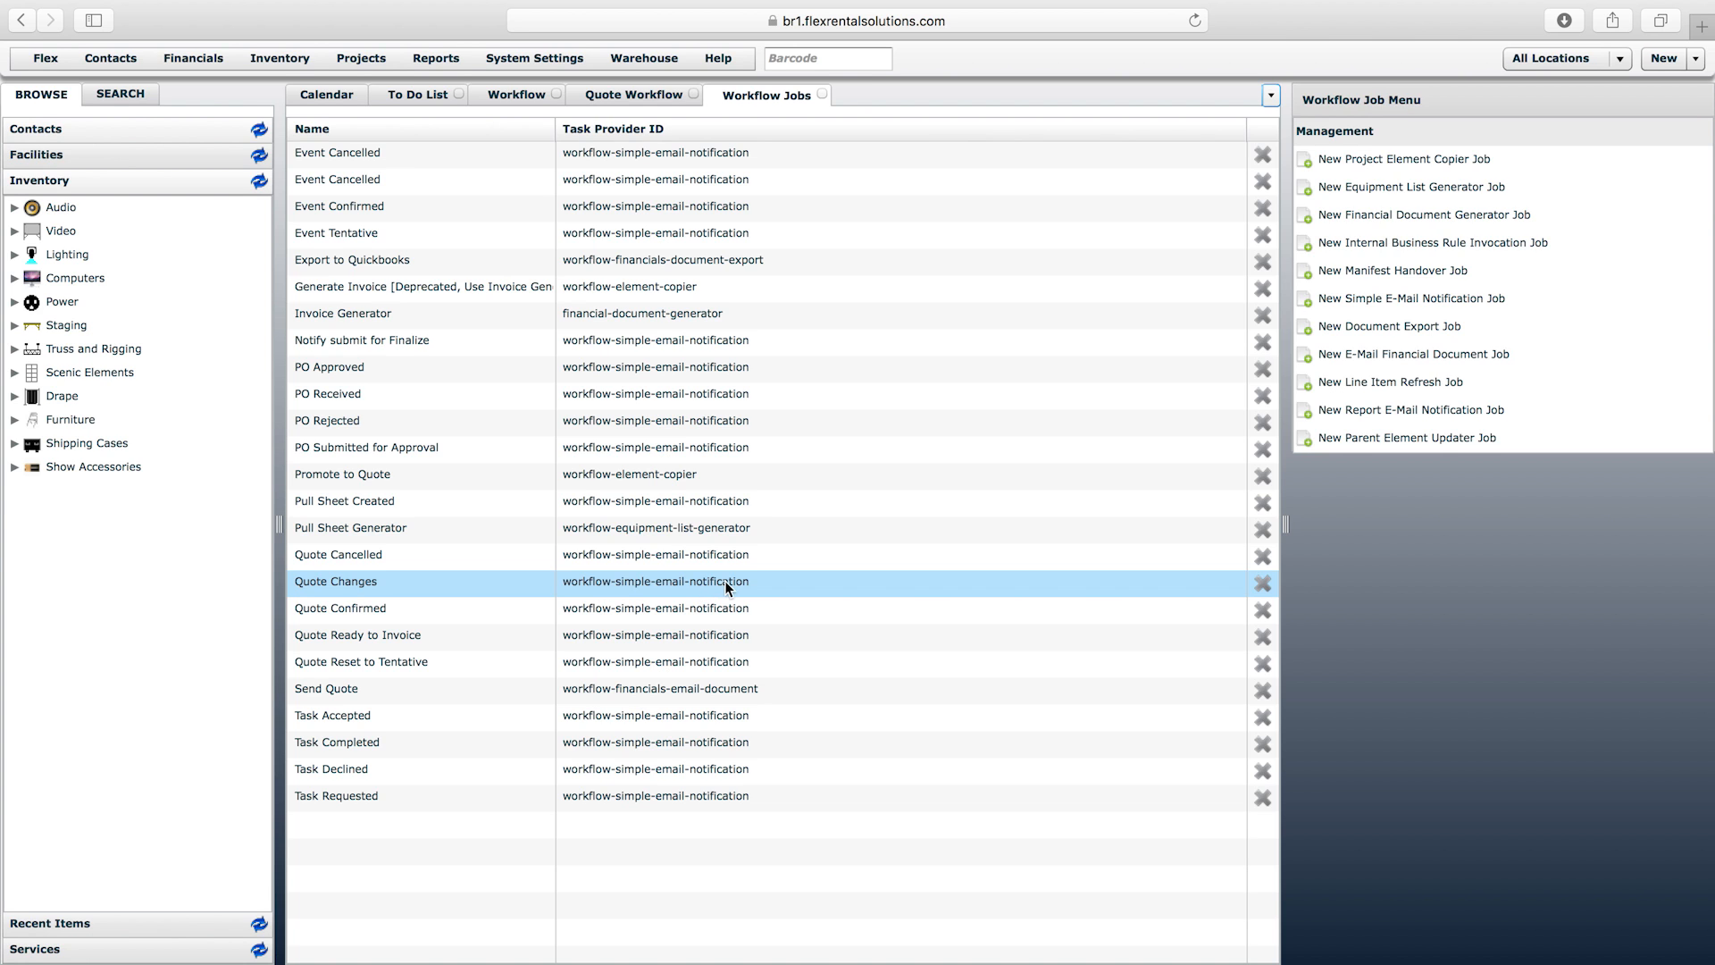
pyautogui.click(730, 586)
# - In Quote Workflow, select the Confirmed state and start a new workflow action
pyautogui.click(822, 95)
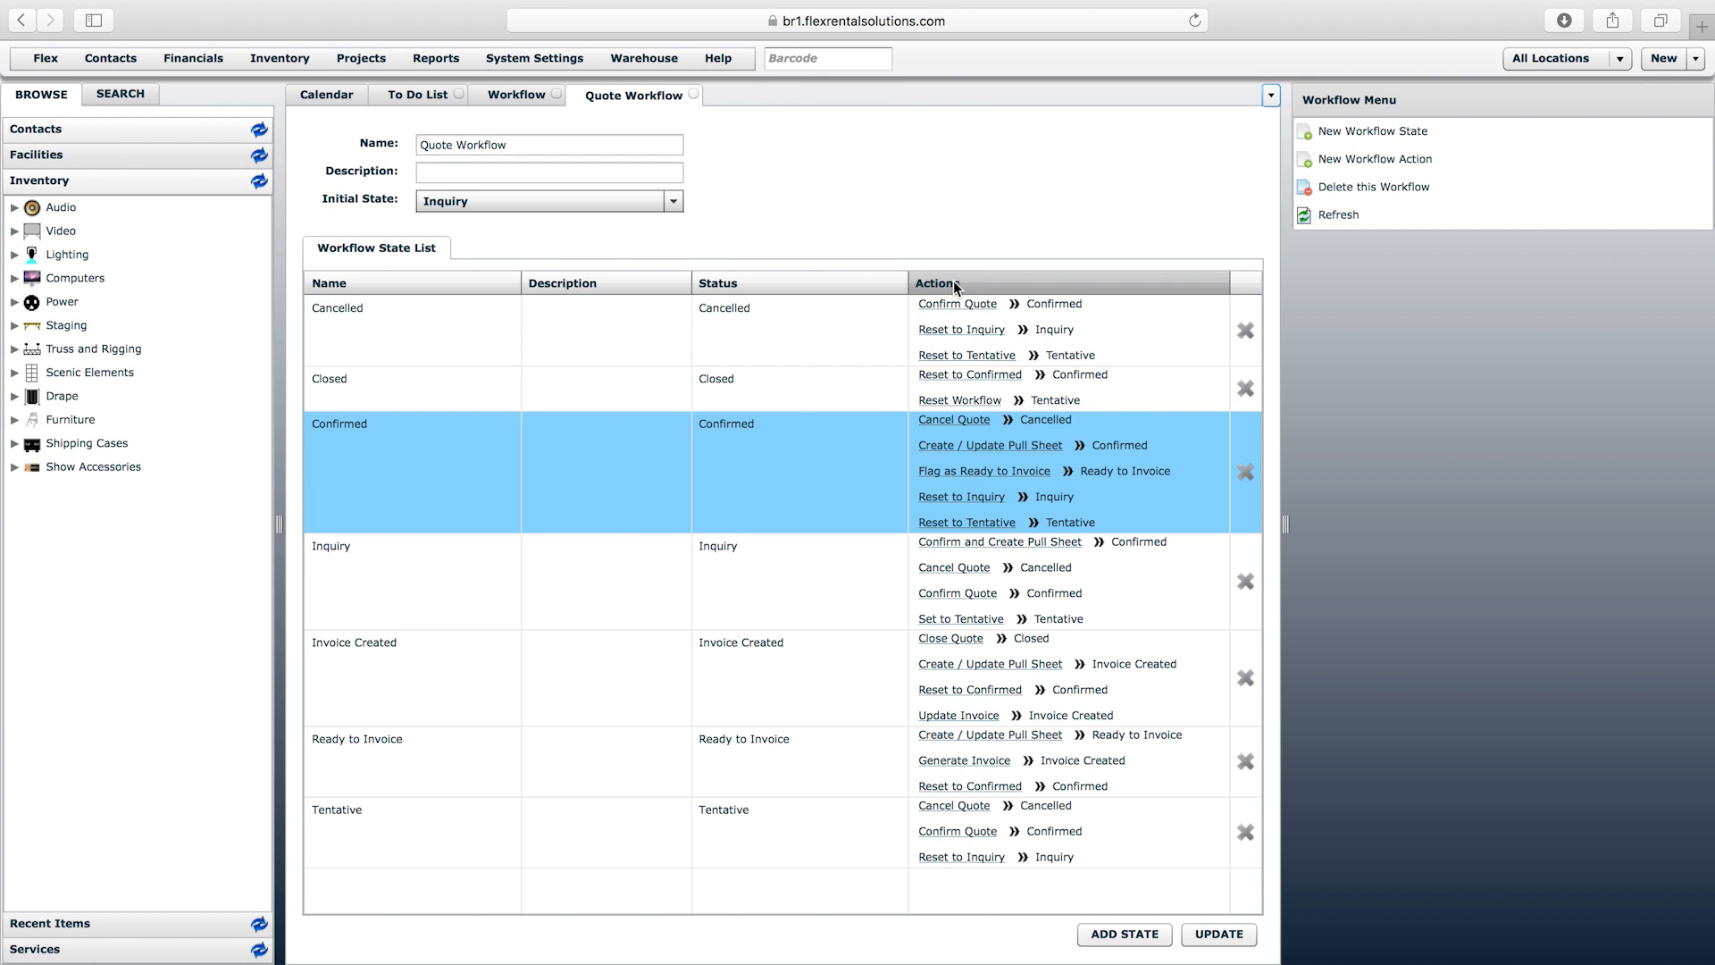
pyautogui.click(443, 489)
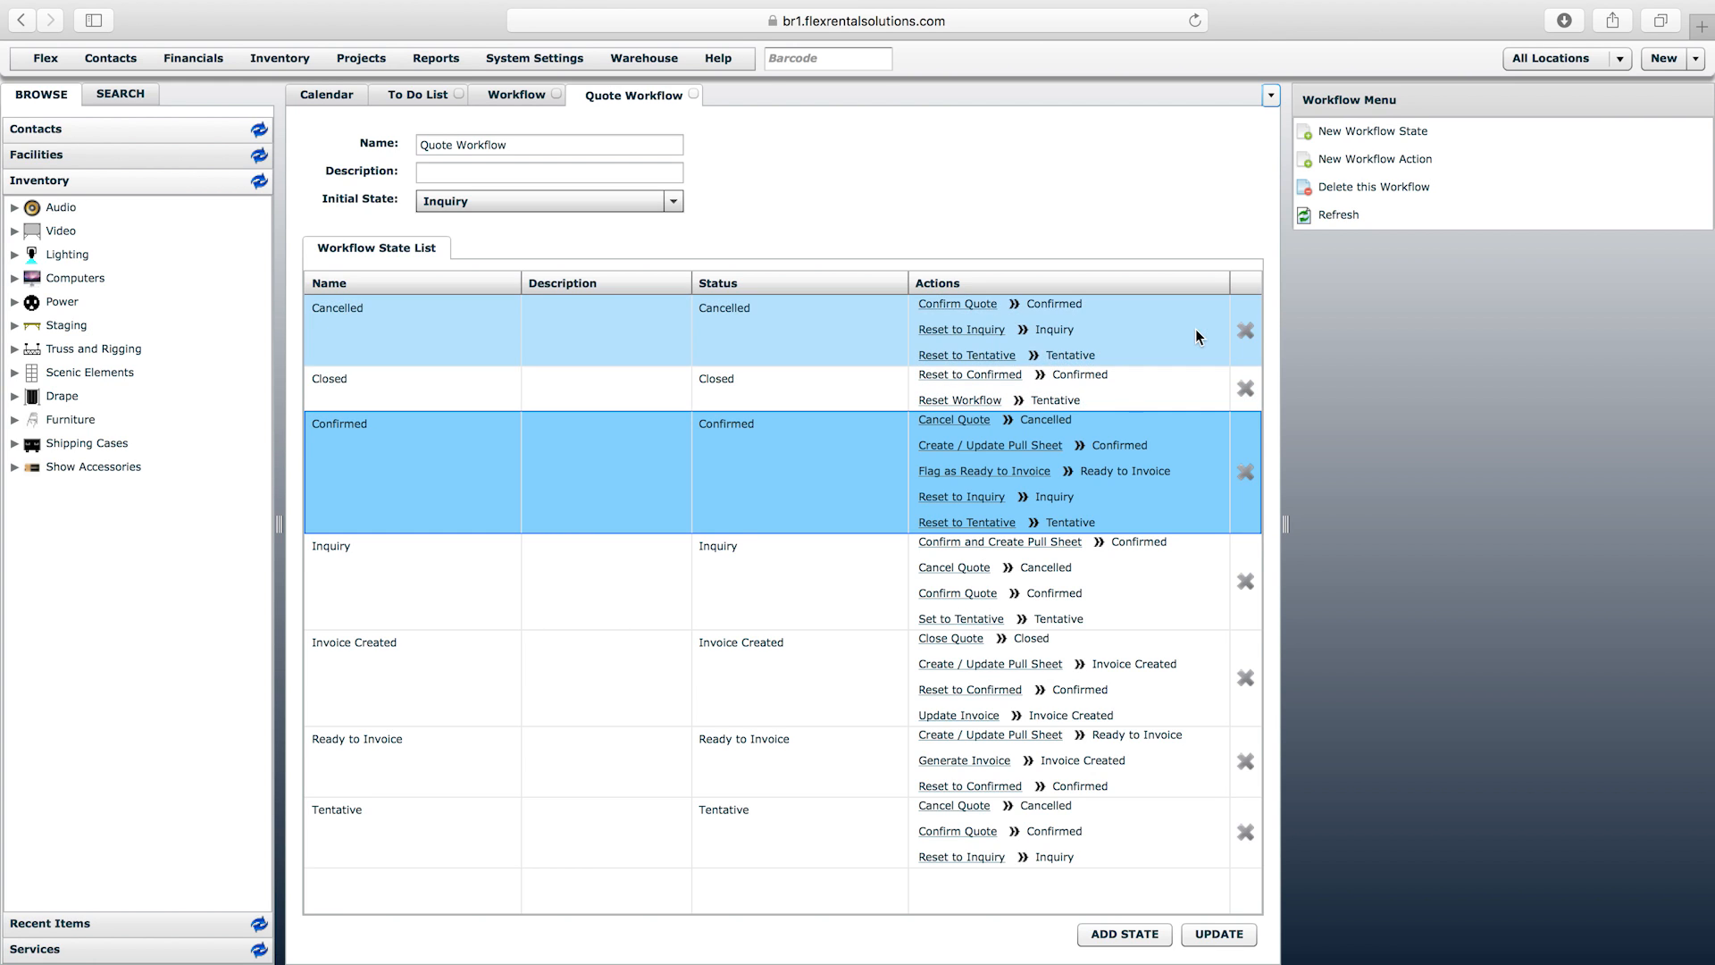
pyautogui.click(1386, 166)
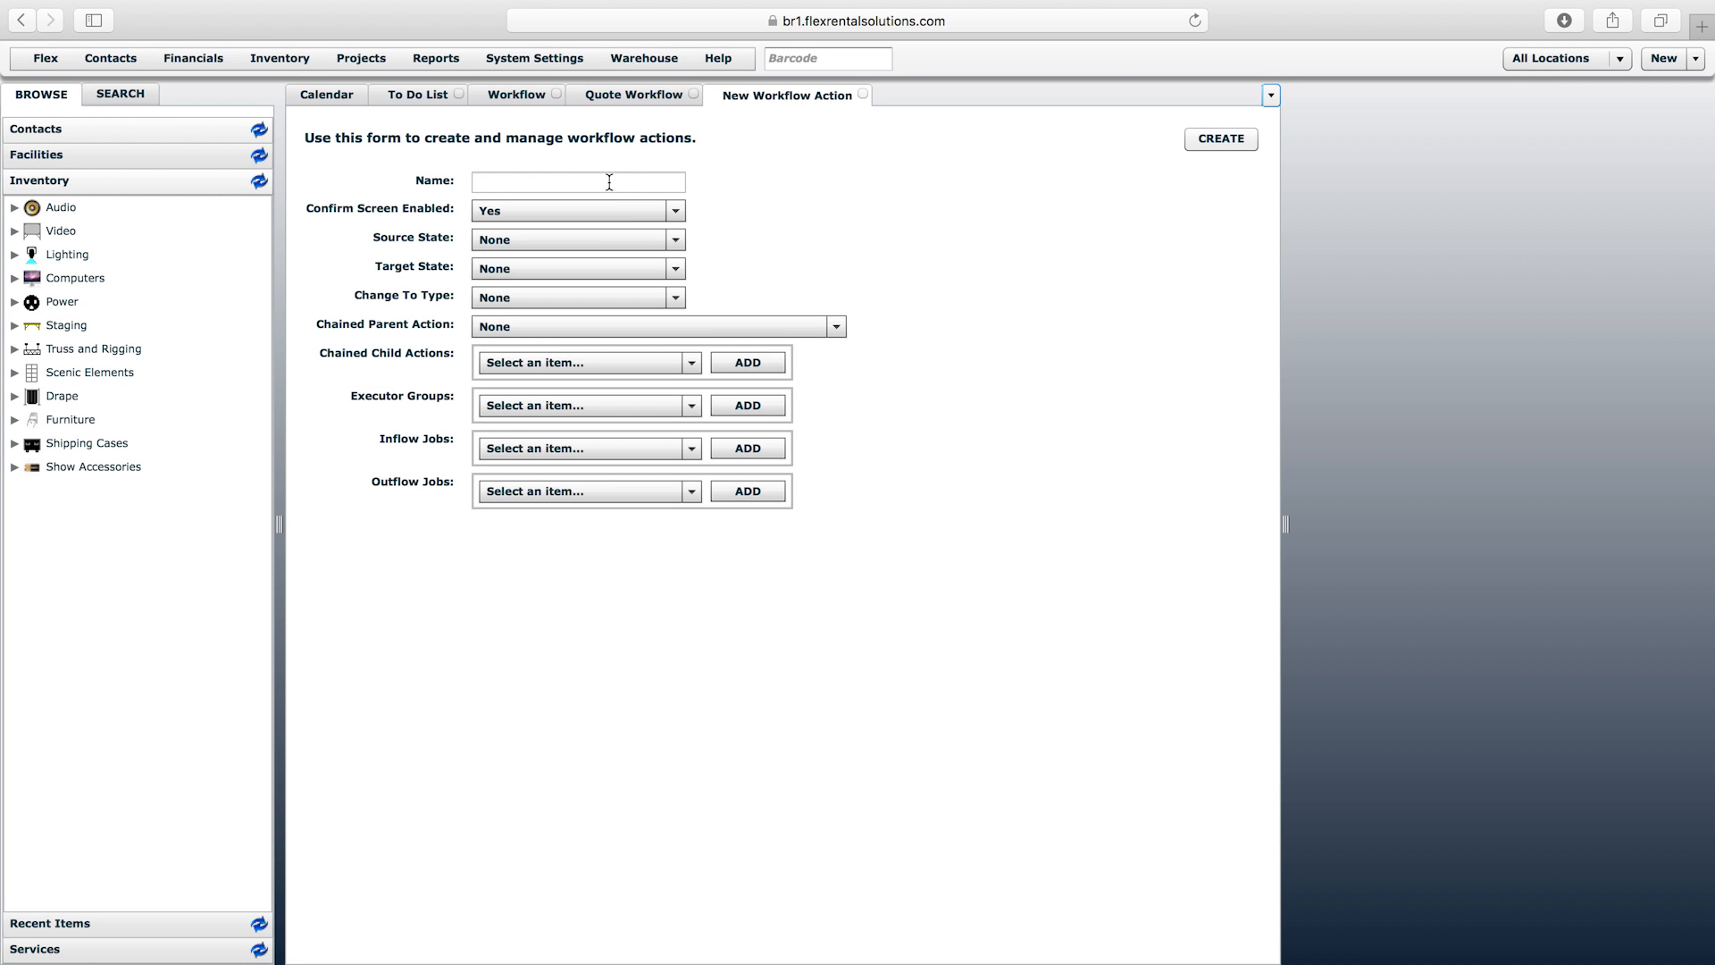
# - Name the action 'Notify of Changes' with Confirm Screen No and Source and Target State Confirmed
pyautogui.click(610, 182)
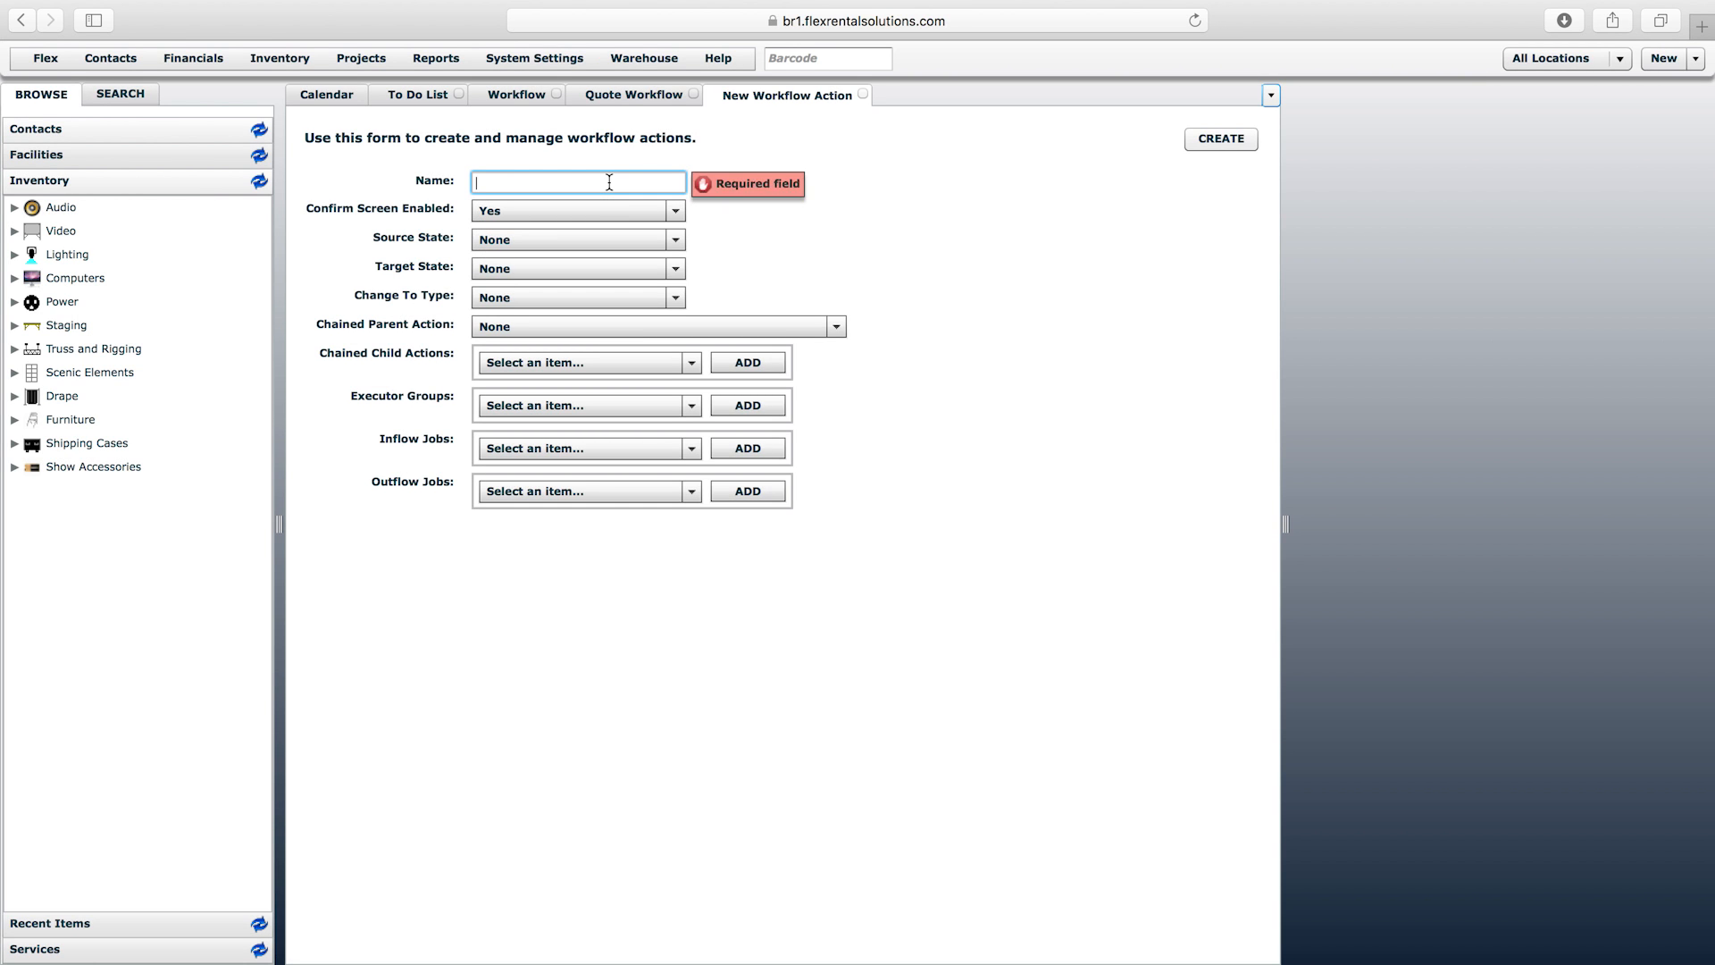
pyautogui.write('Notify of Changes')
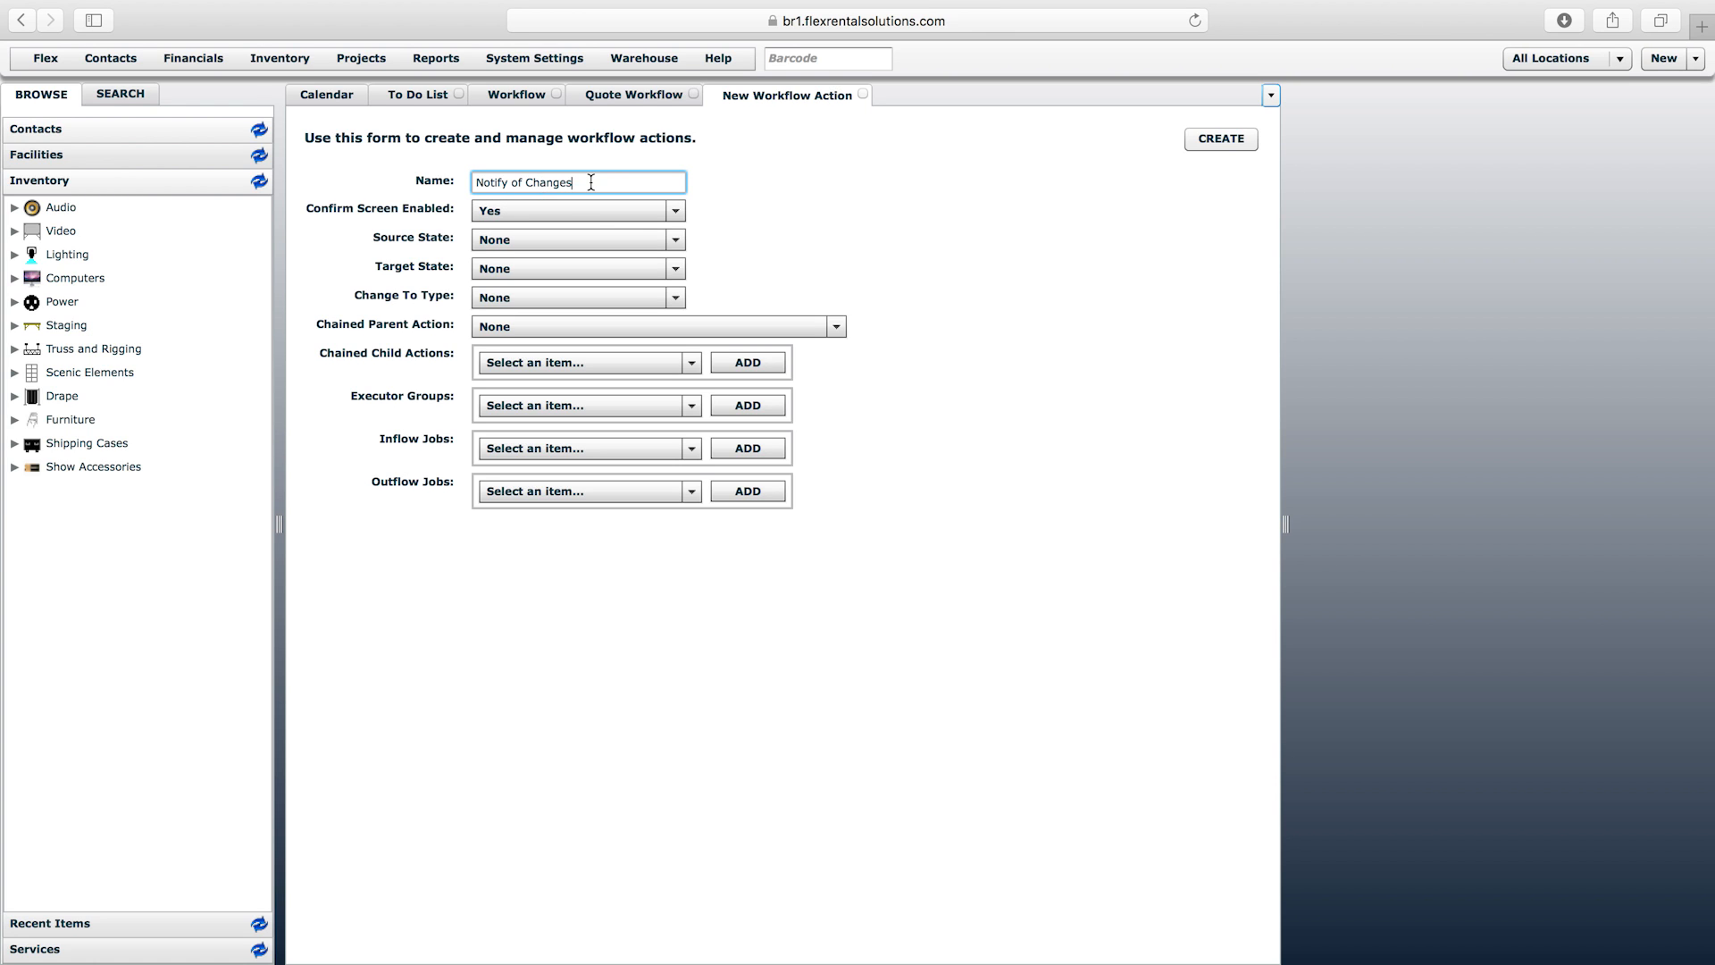
pyautogui.click(592, 211)
pyautogui.click(587, 233)
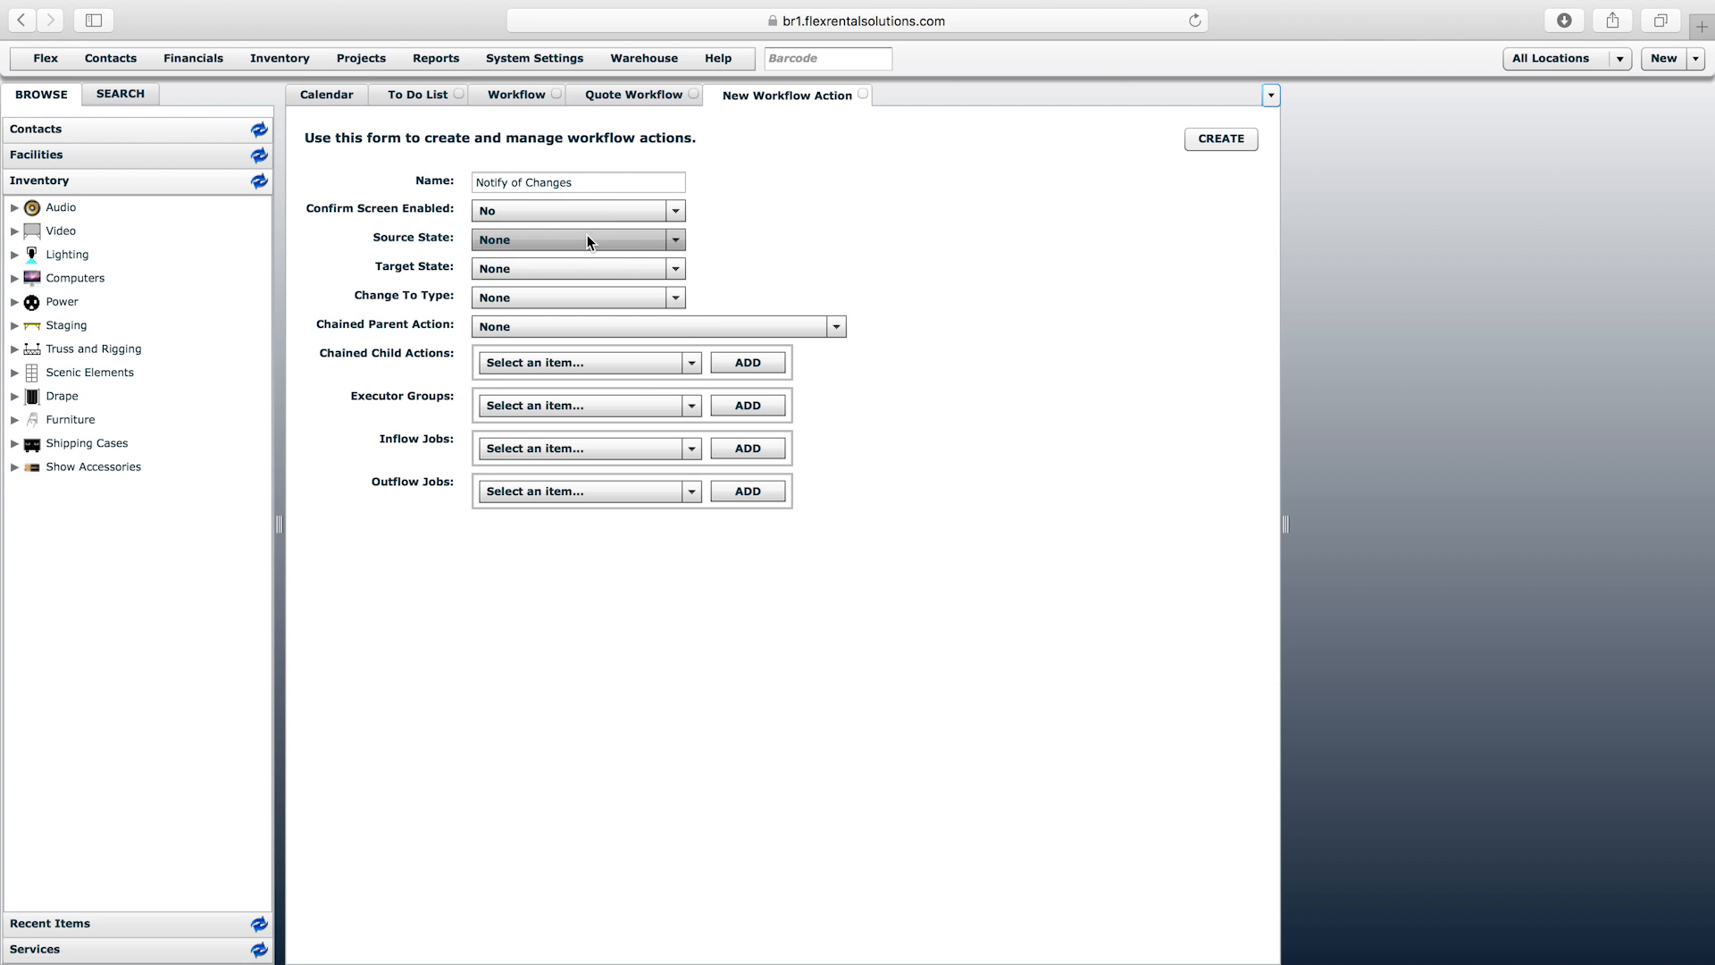
pyautogui.click(586, 234)
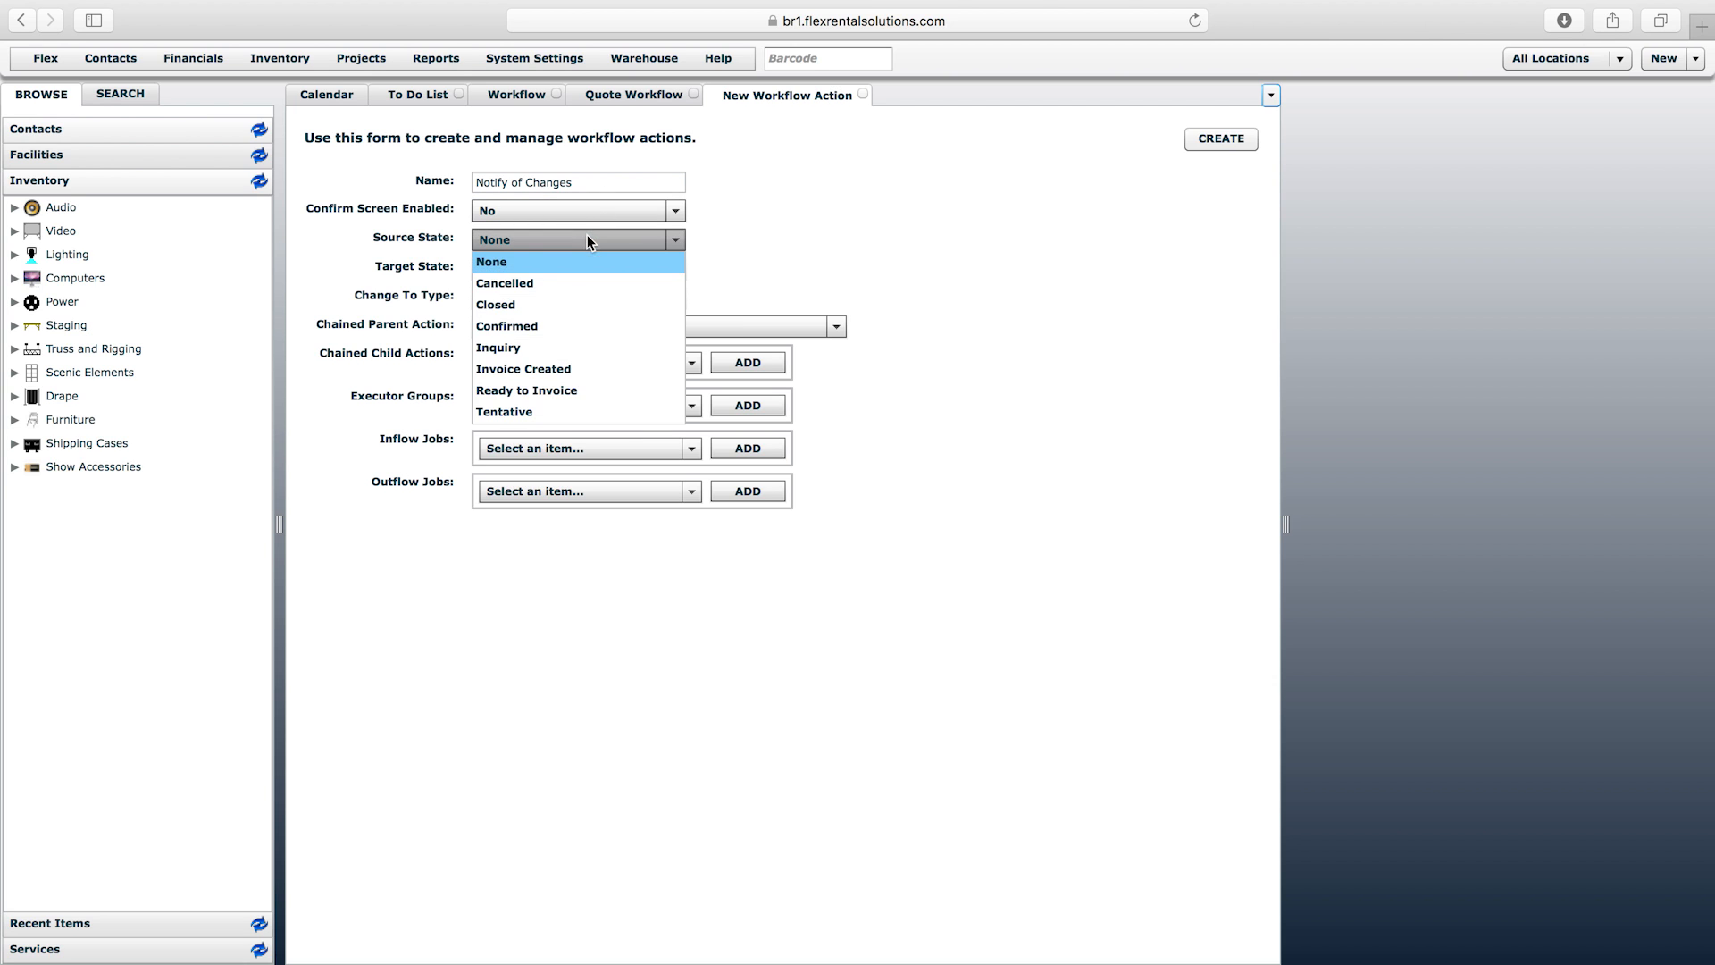
pyautogui.click(588, 325)
pyautogui.click(553, 272)
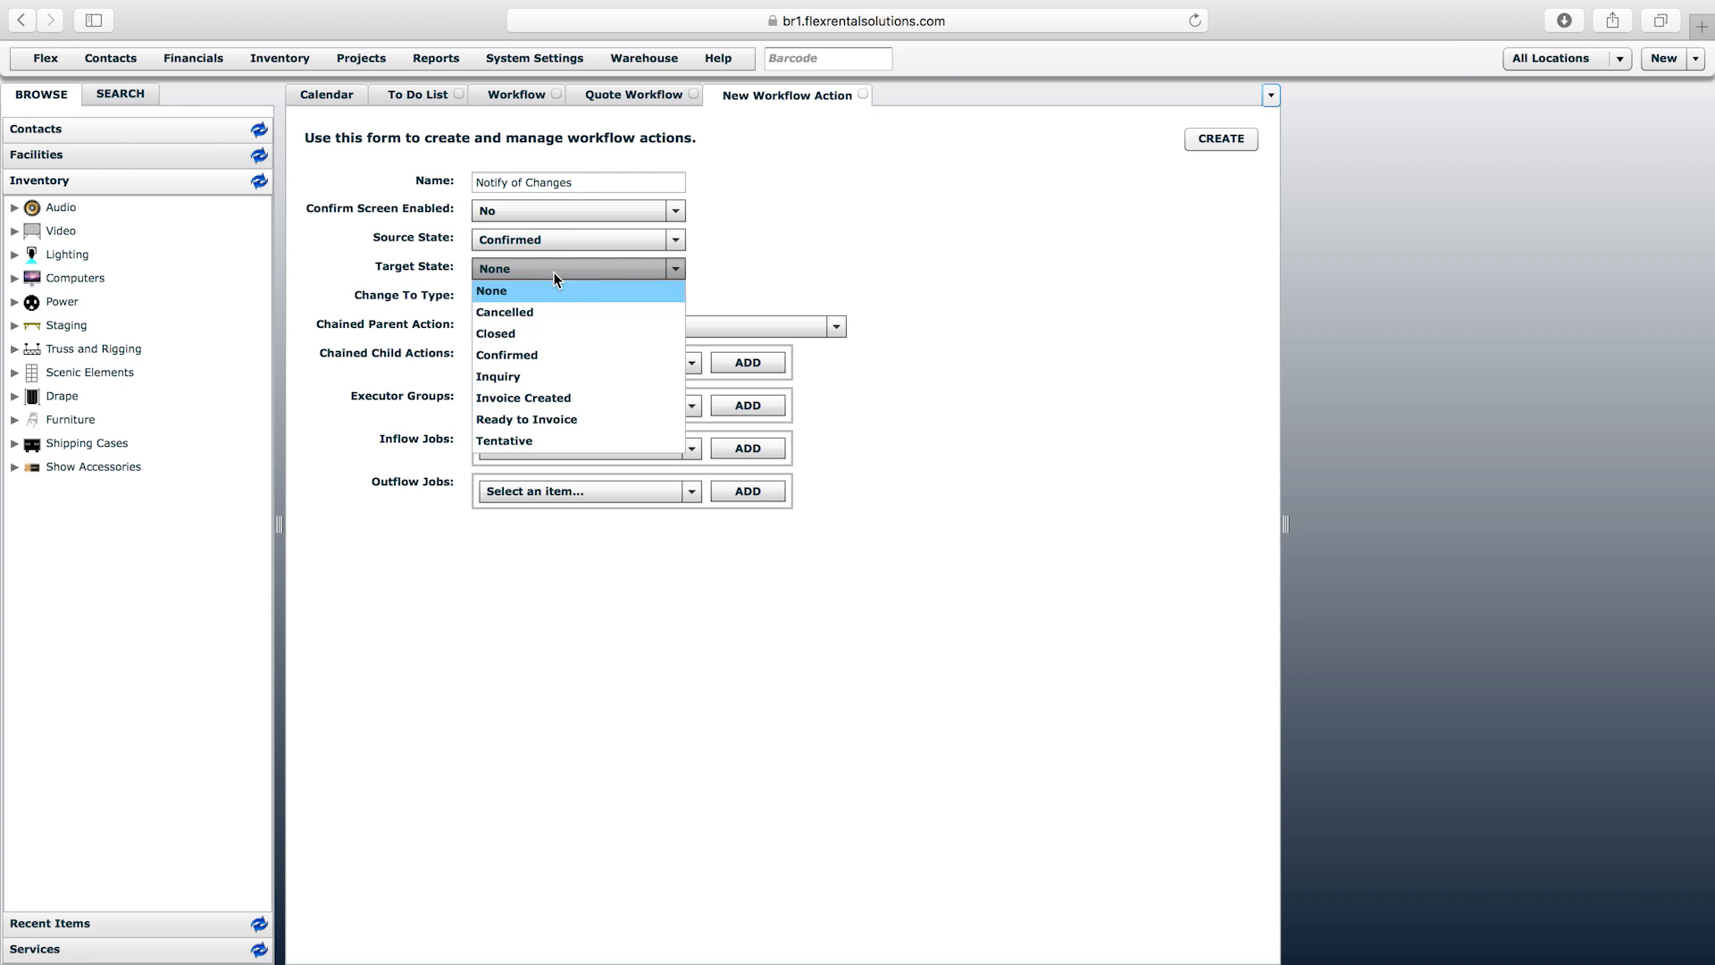
pyautogui.click(557, 353)
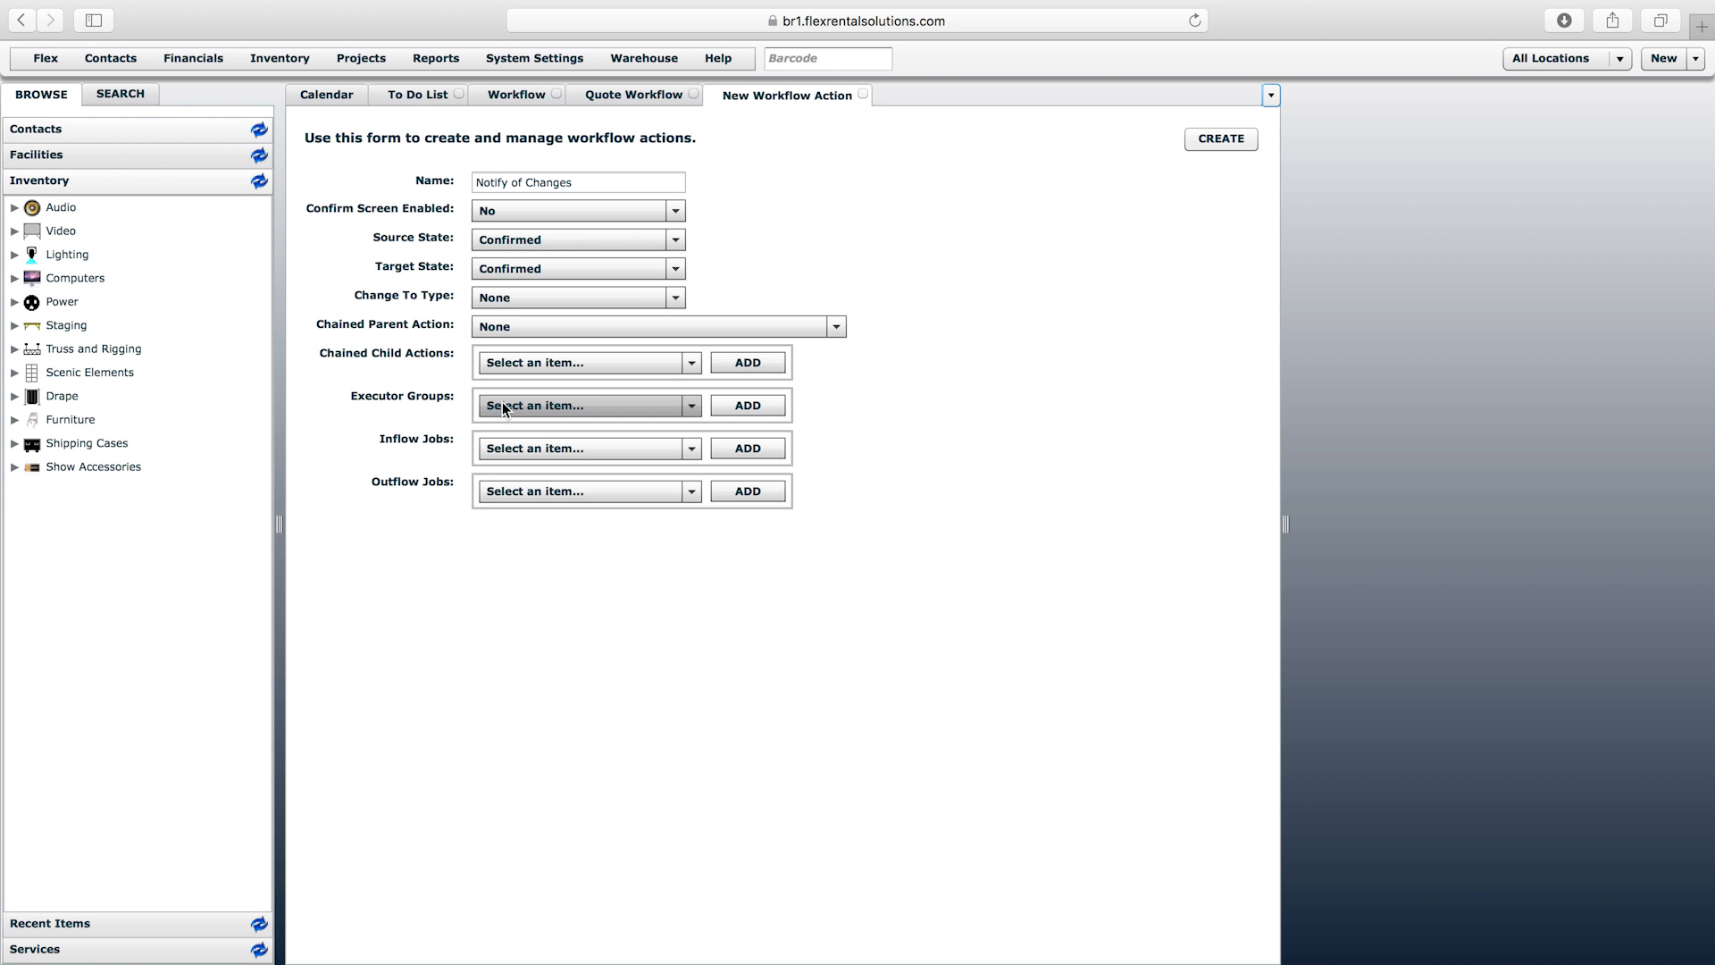
# - Add Quote Changes as its outflow job and create the action
pyautogui.click(513, 495)
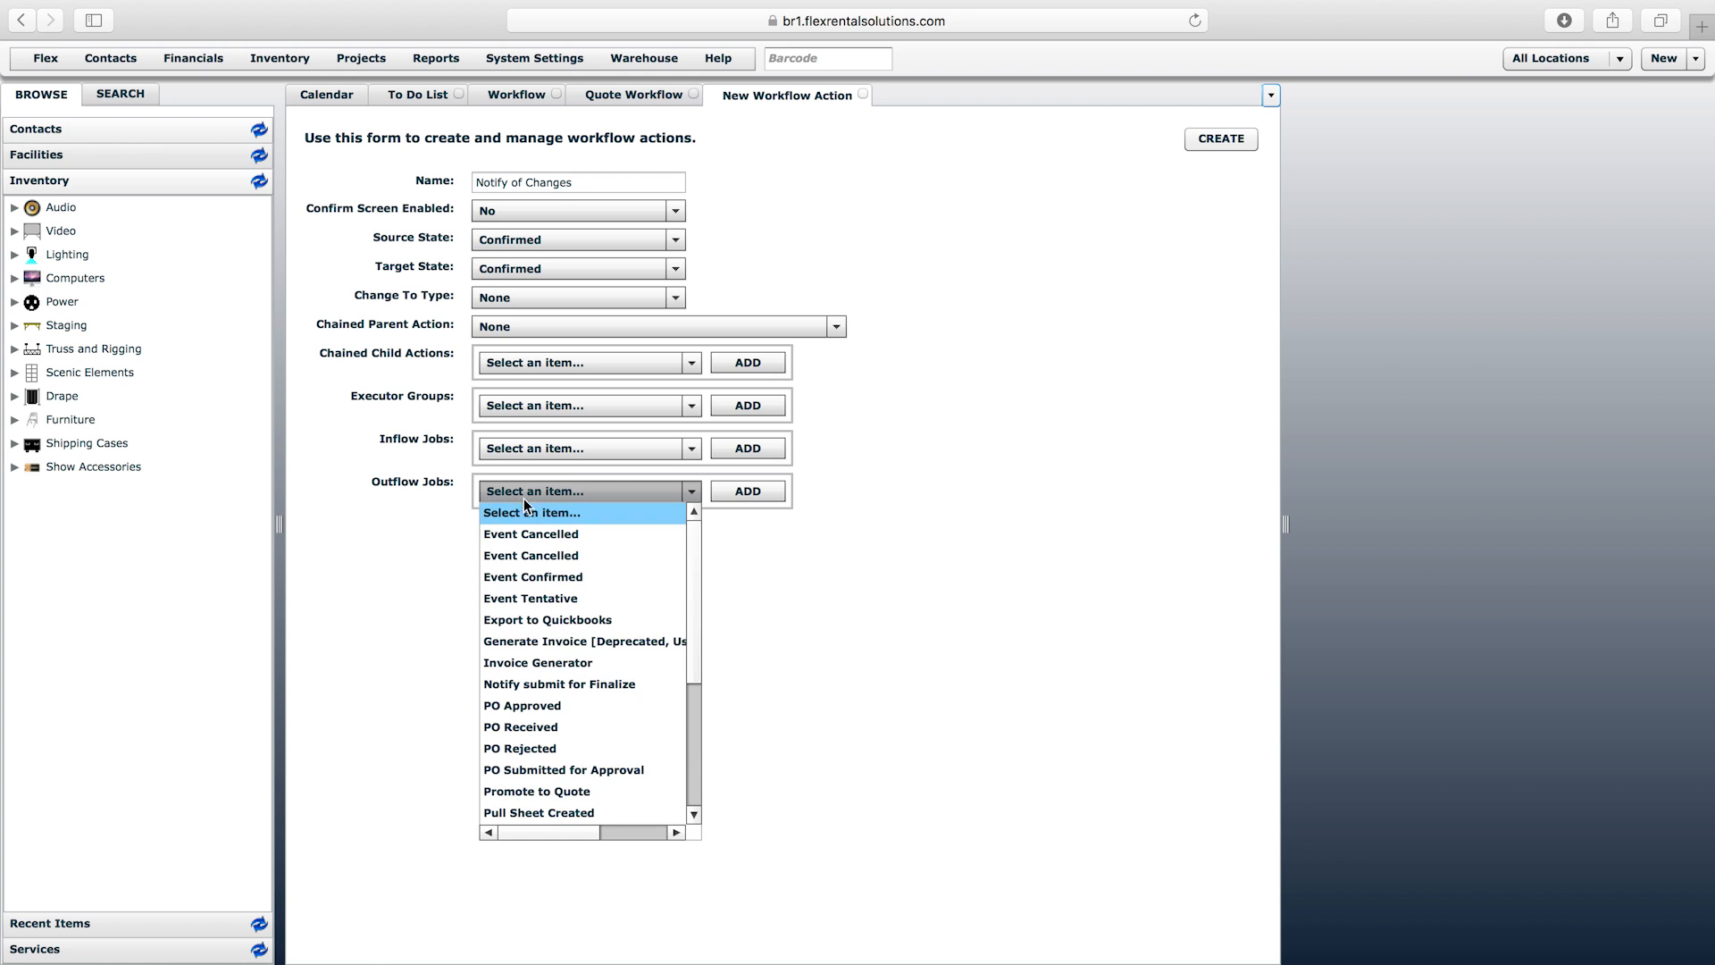
pyautogui.scroll(-4, 690, 749)
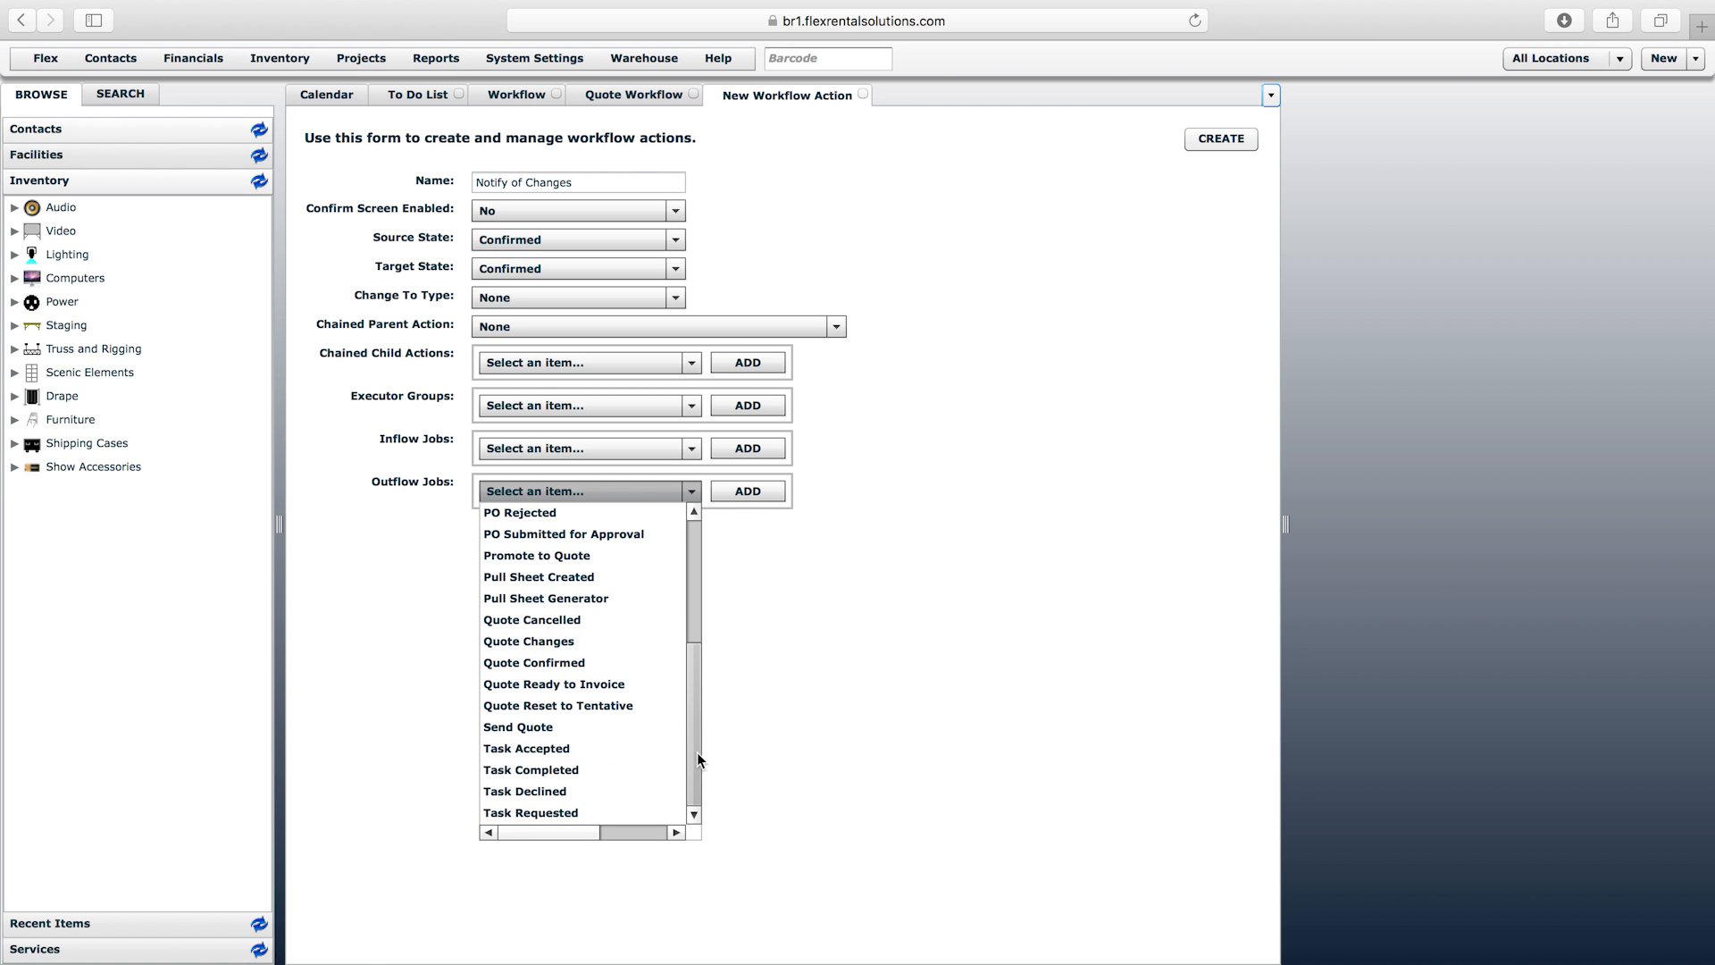
pyautogui.click(538, 645)
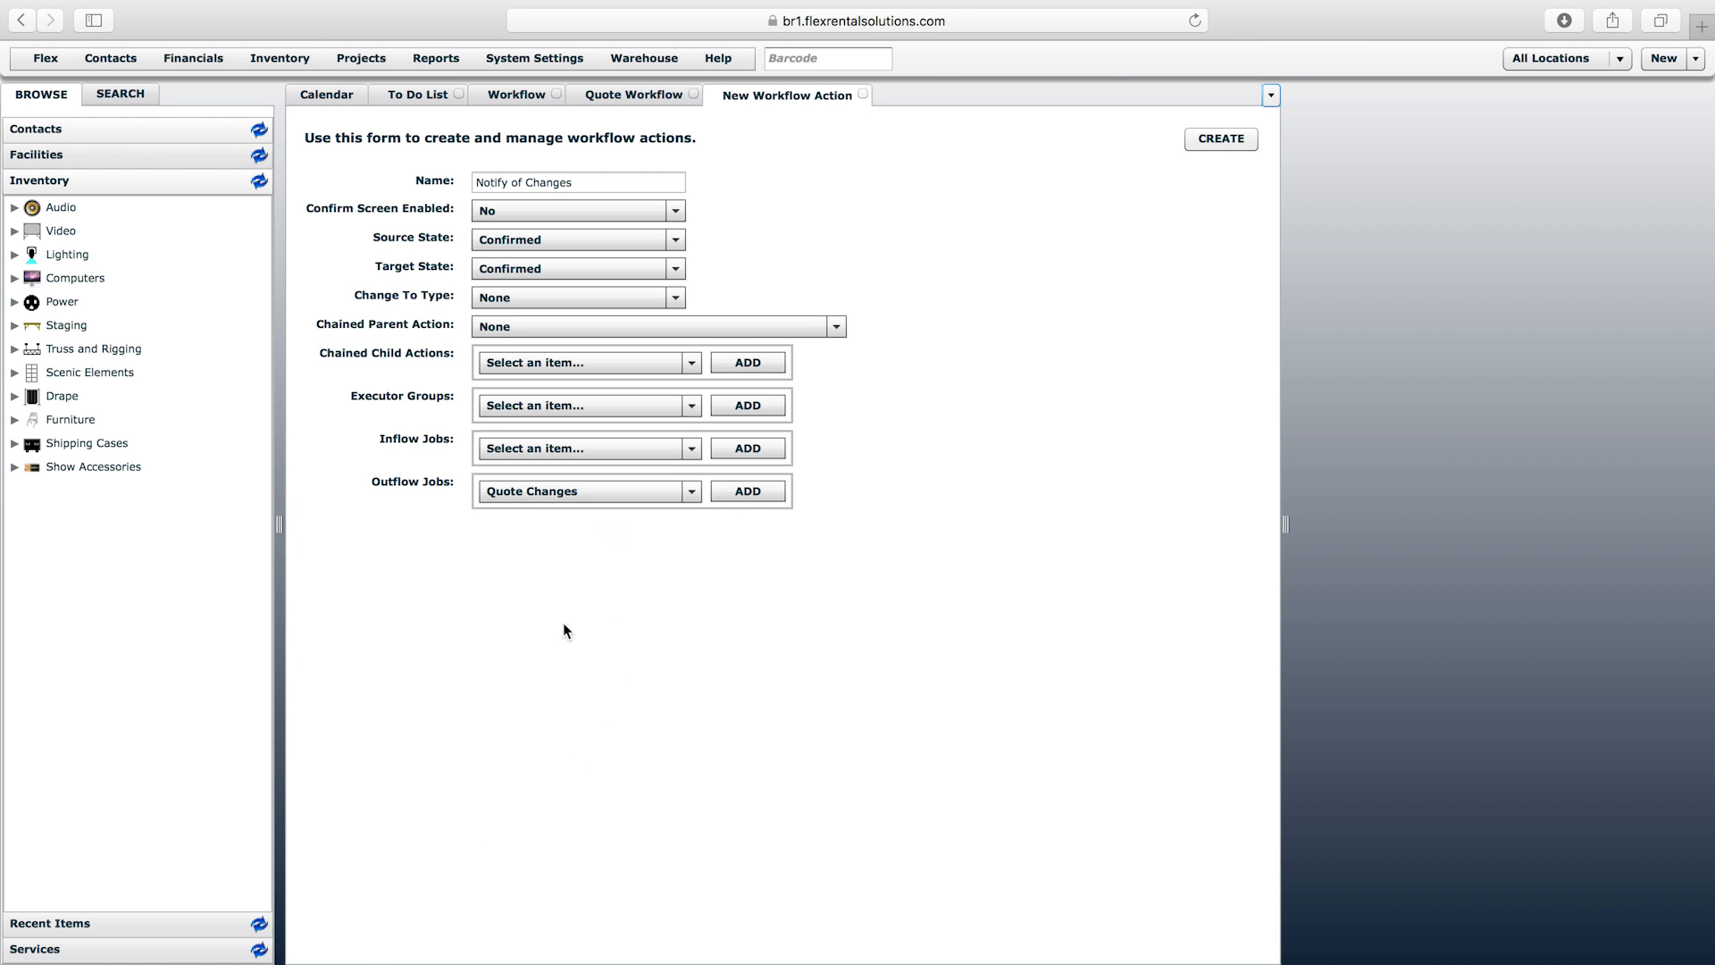
pyautogui.click(748, 490)
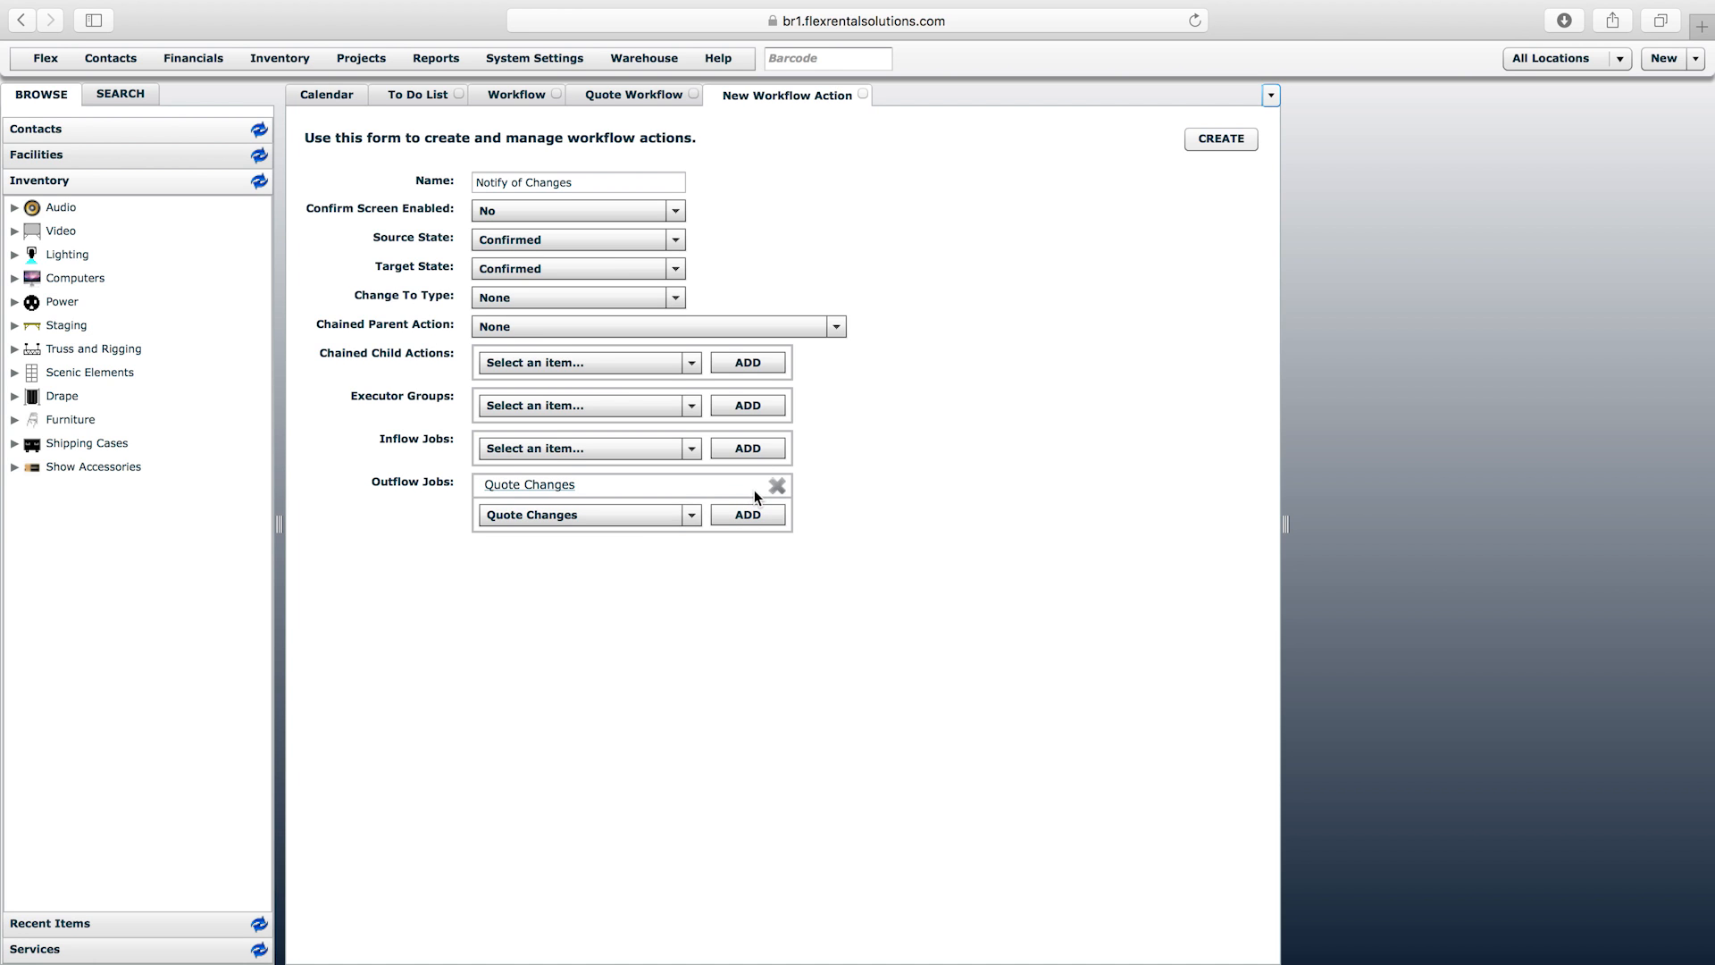
pyautogui.click(1206, 136)
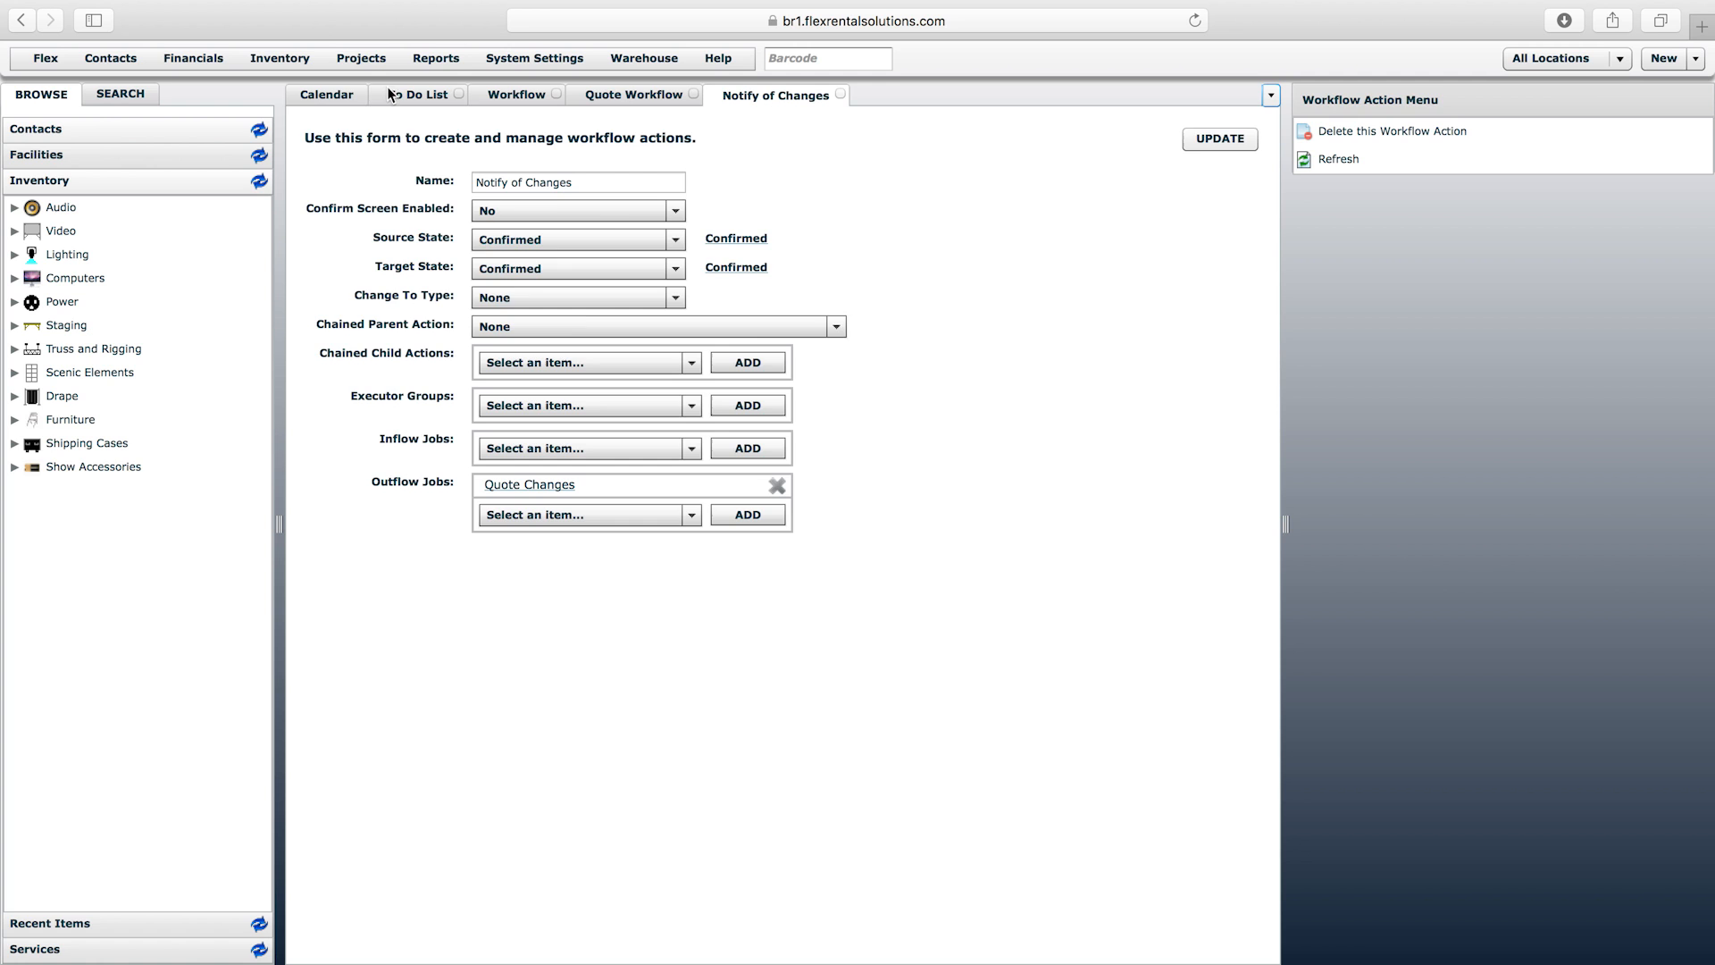
pyautogui.click(338, 95)
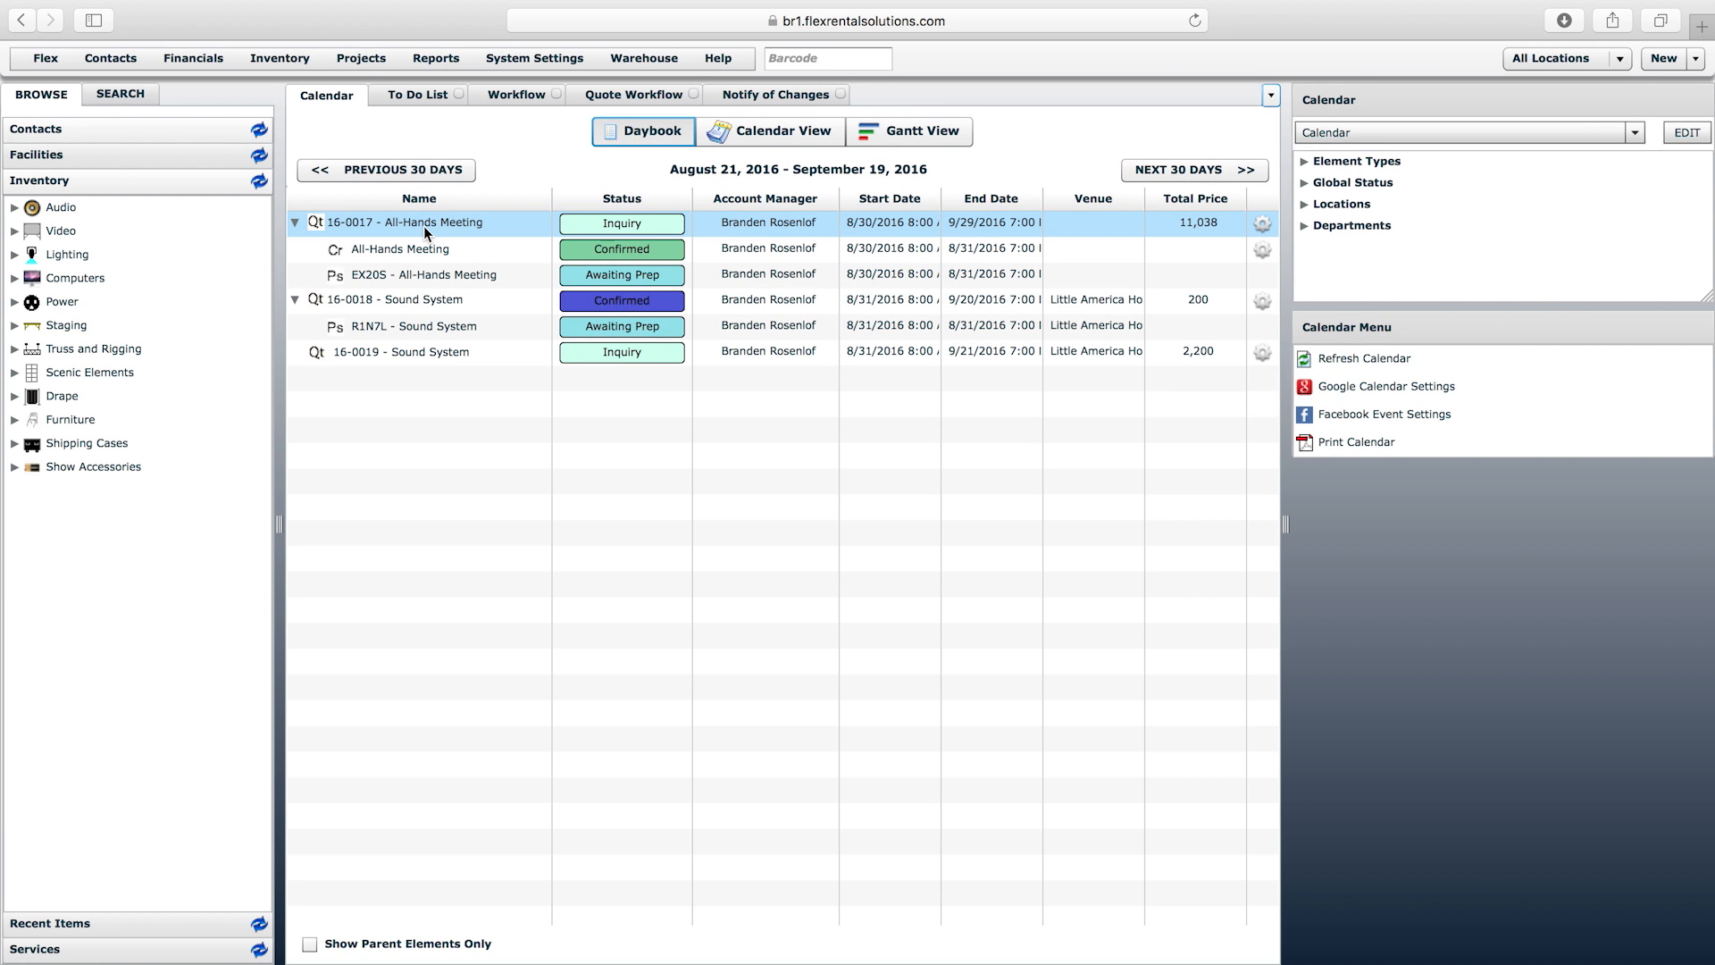
# - Open quote 16-0017 All-Hands Meeting and run its Notify of Changes workflow action
pyautogui.doubleClick(424, 227)
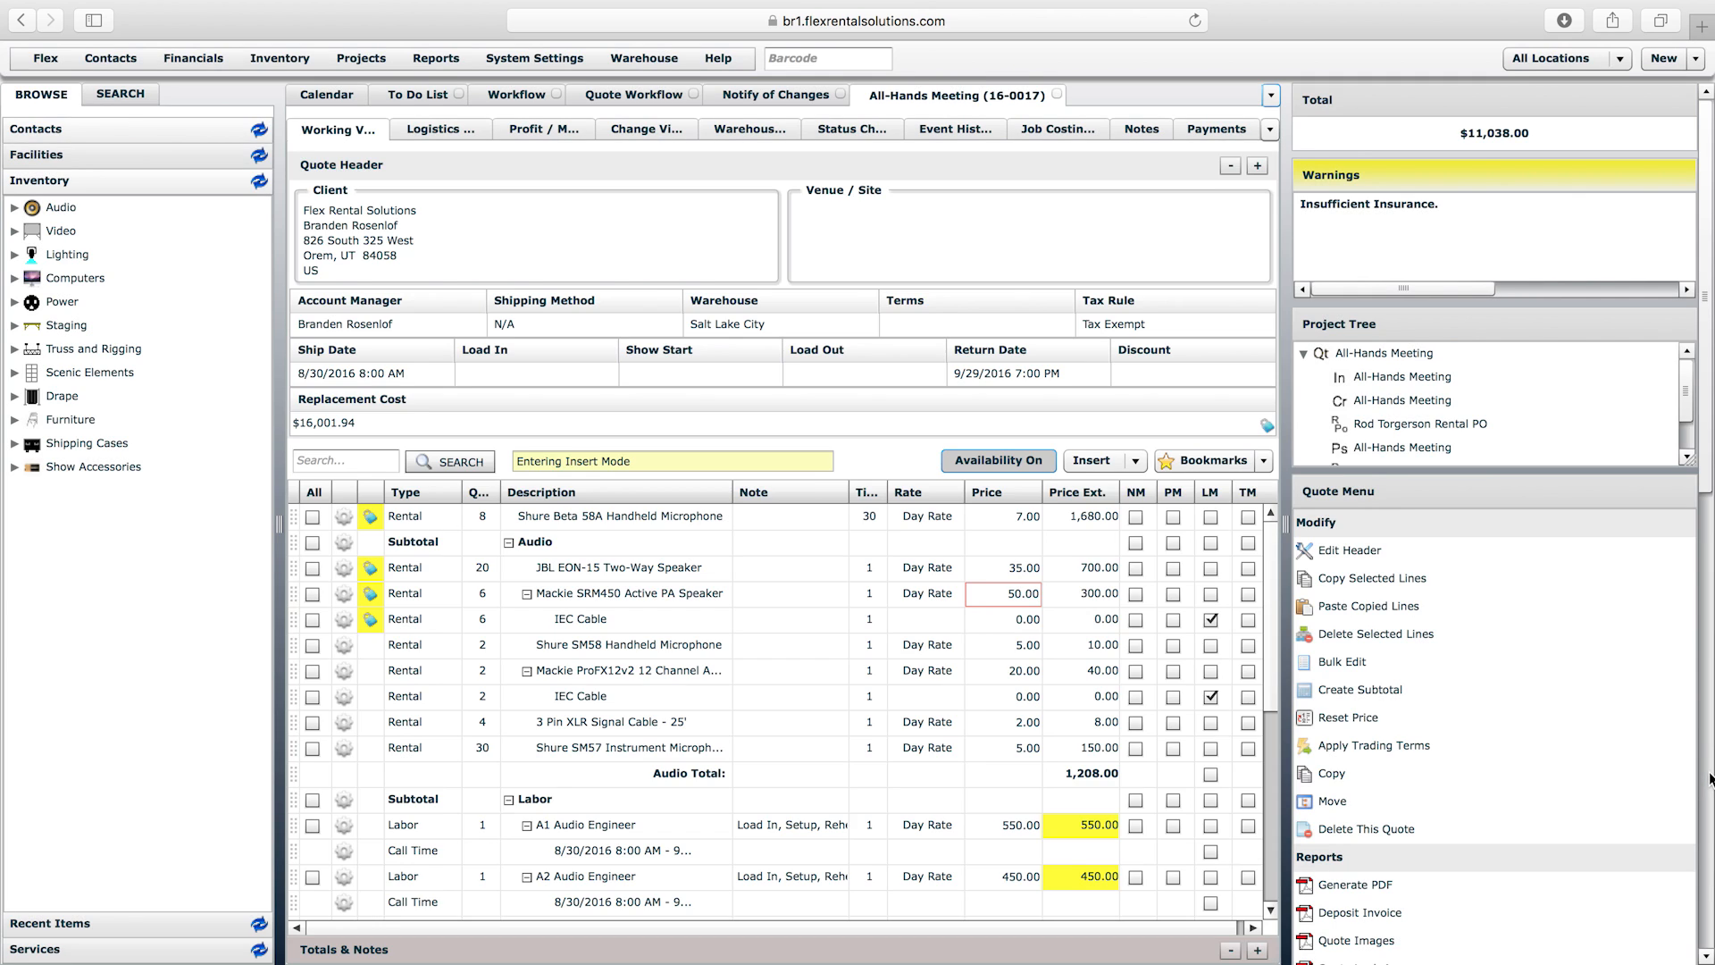
pyautogui.click(1709, 779)
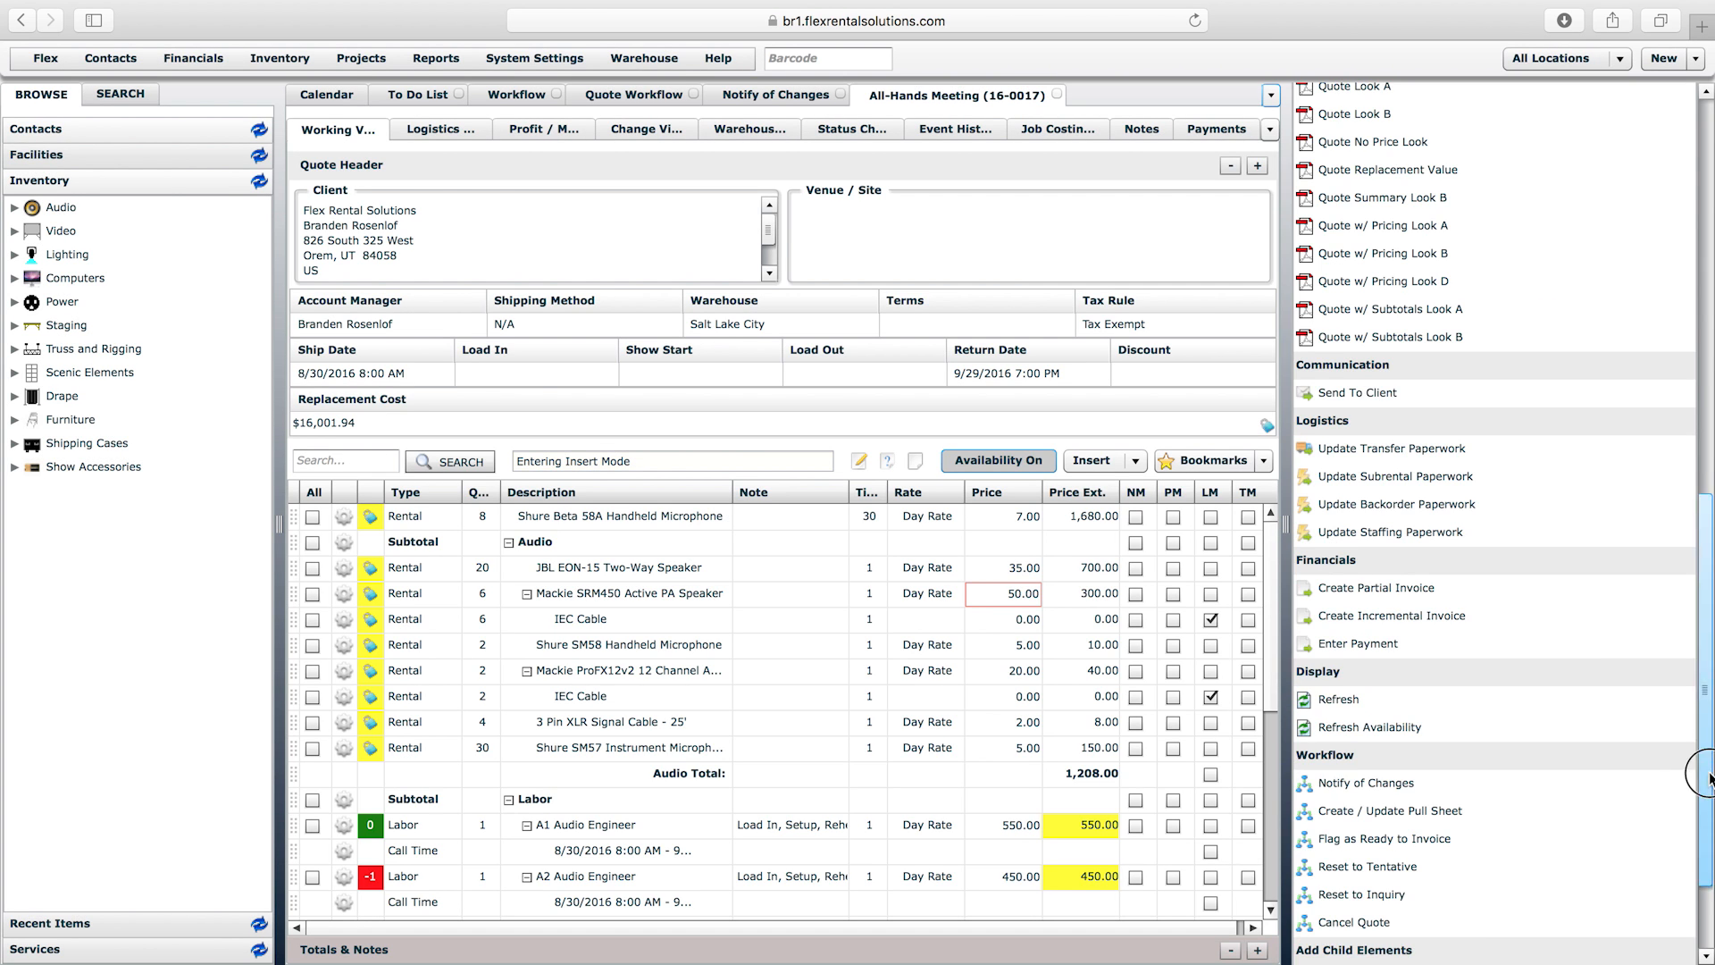
pyautogui.scroll(-3, 1711, 779)
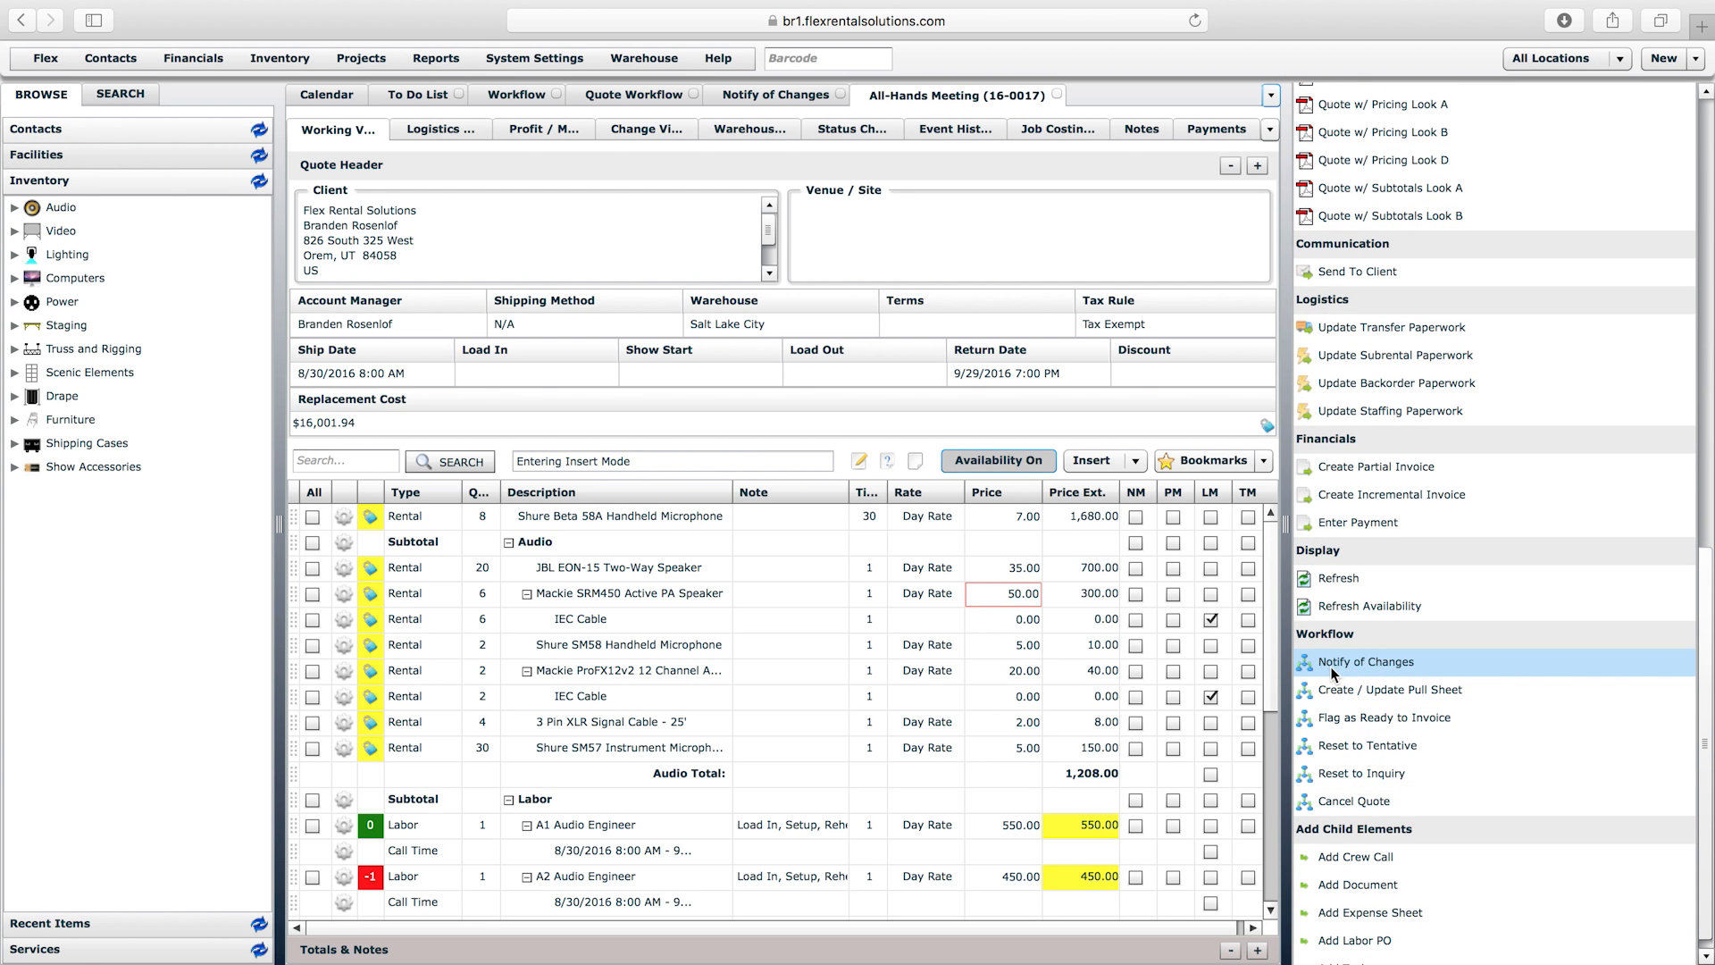
pyautogui.click(1394, 663)
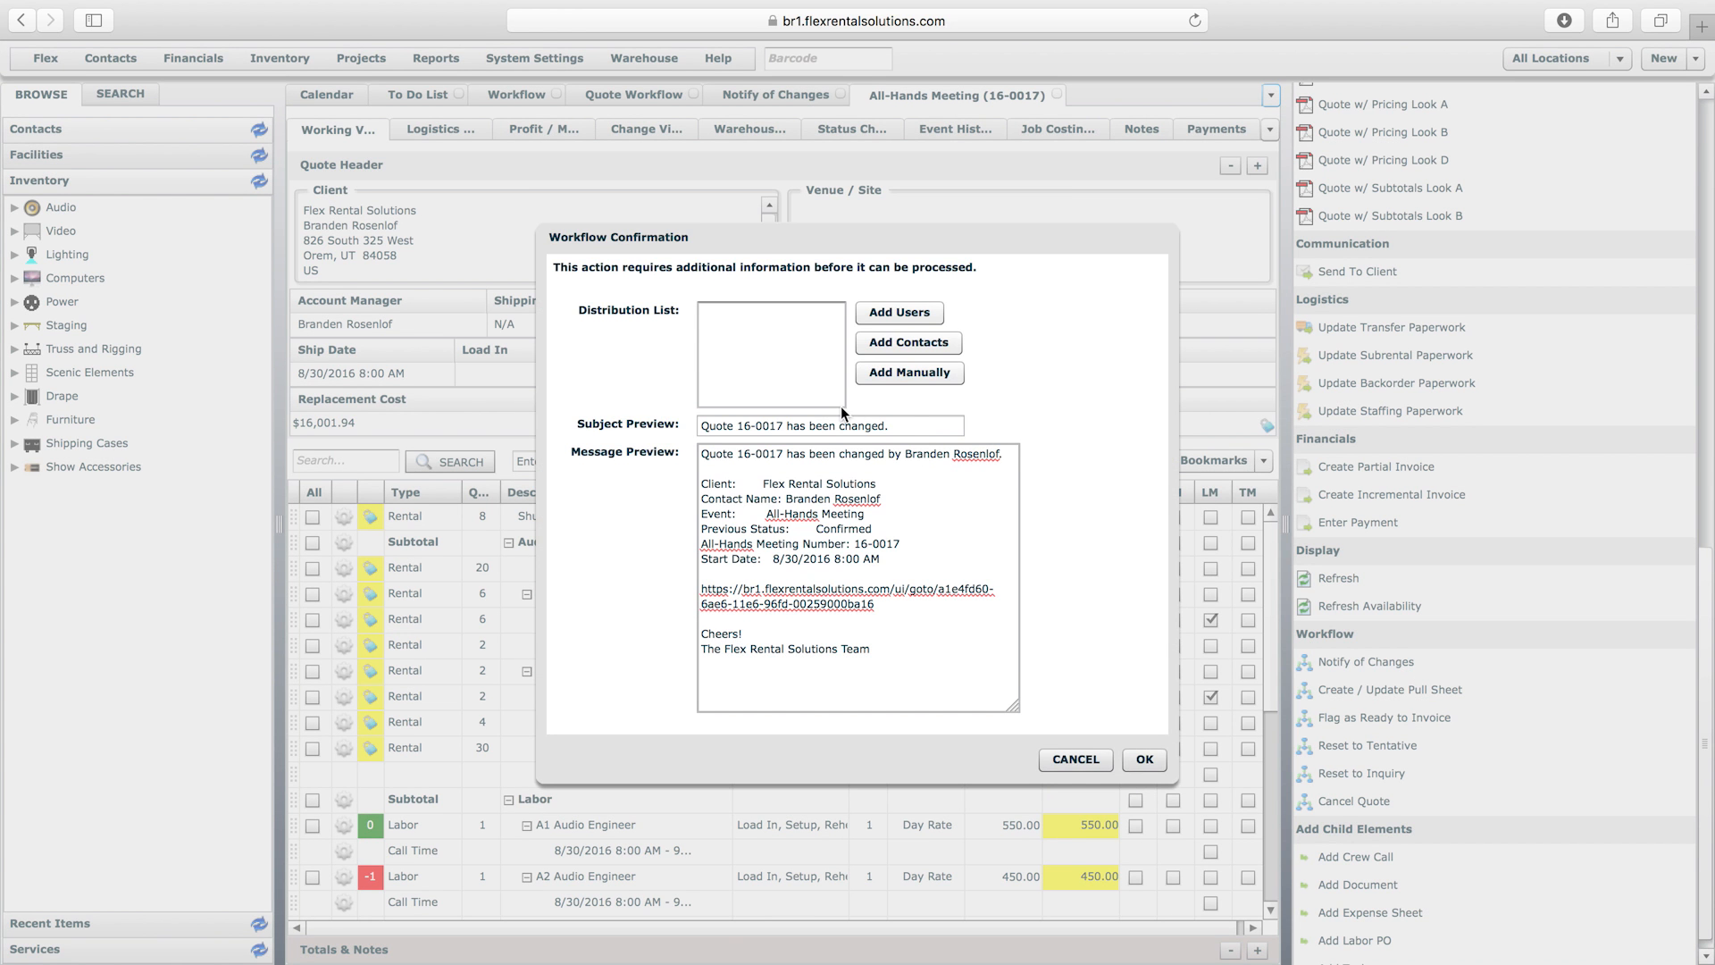
# - Review the change e-mail preview, cancel it without sending, and close the quote
pyautogui.moveTo(912, 427); pyautogui.dragTo(679, 427)
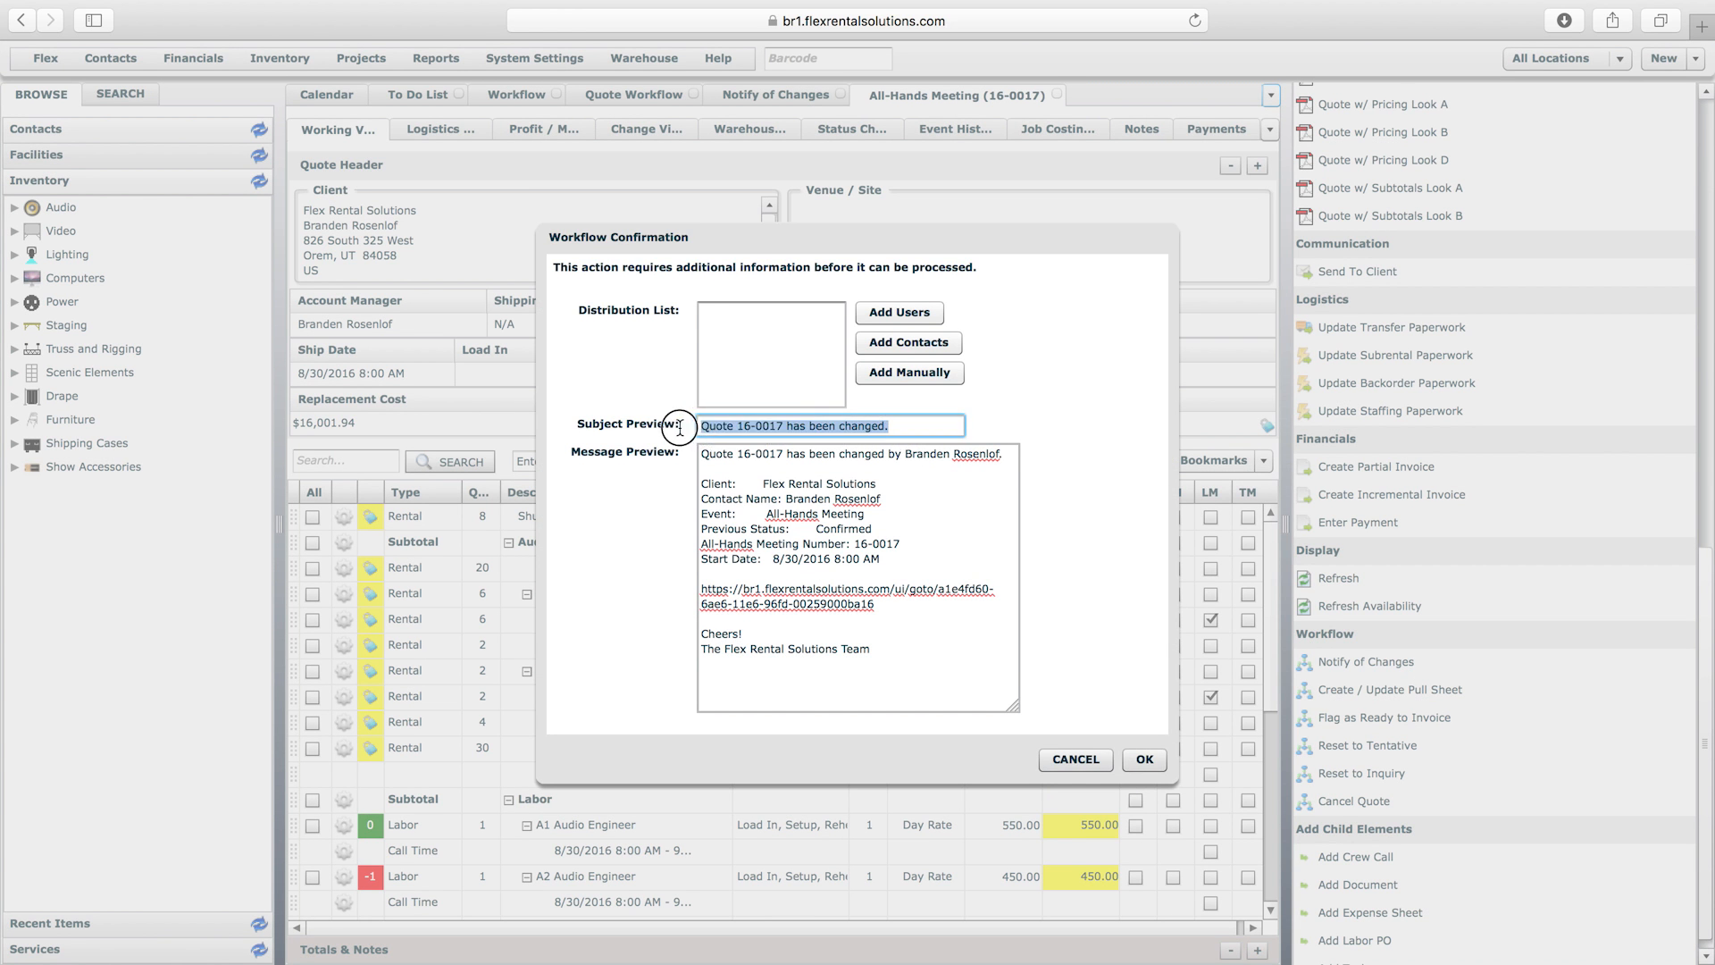
pyautogui.click(911, 429)
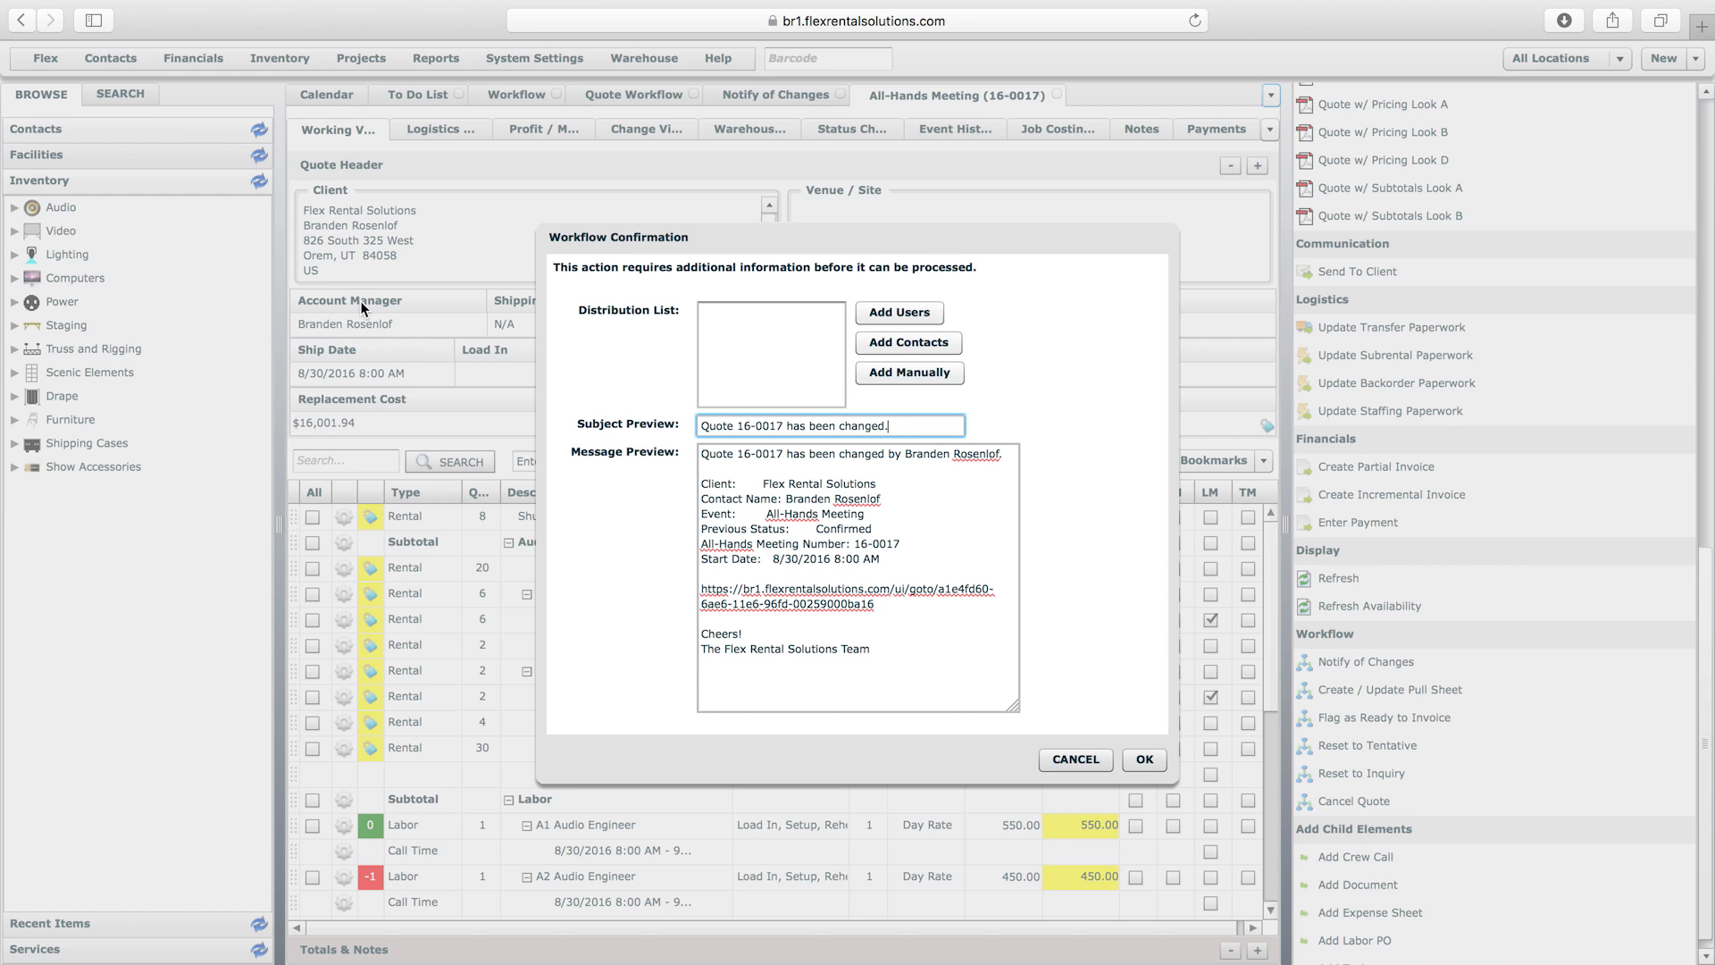
pyautogui.click(716, 316)
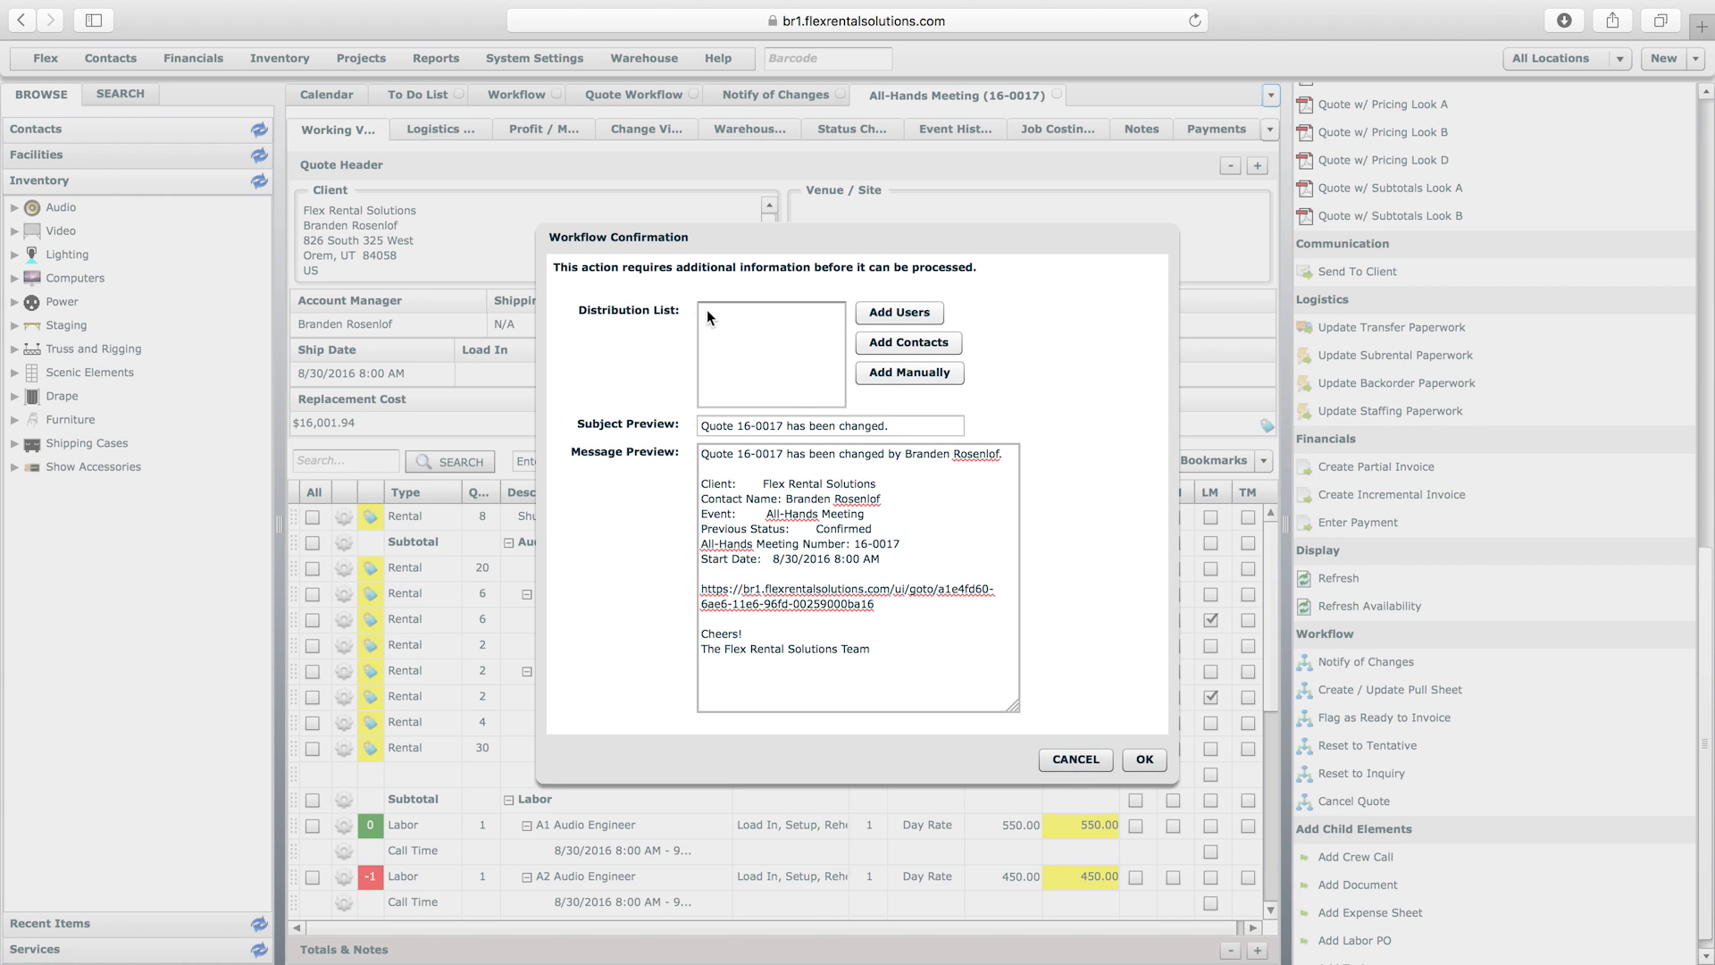
pyautogui.click(1065, 758)
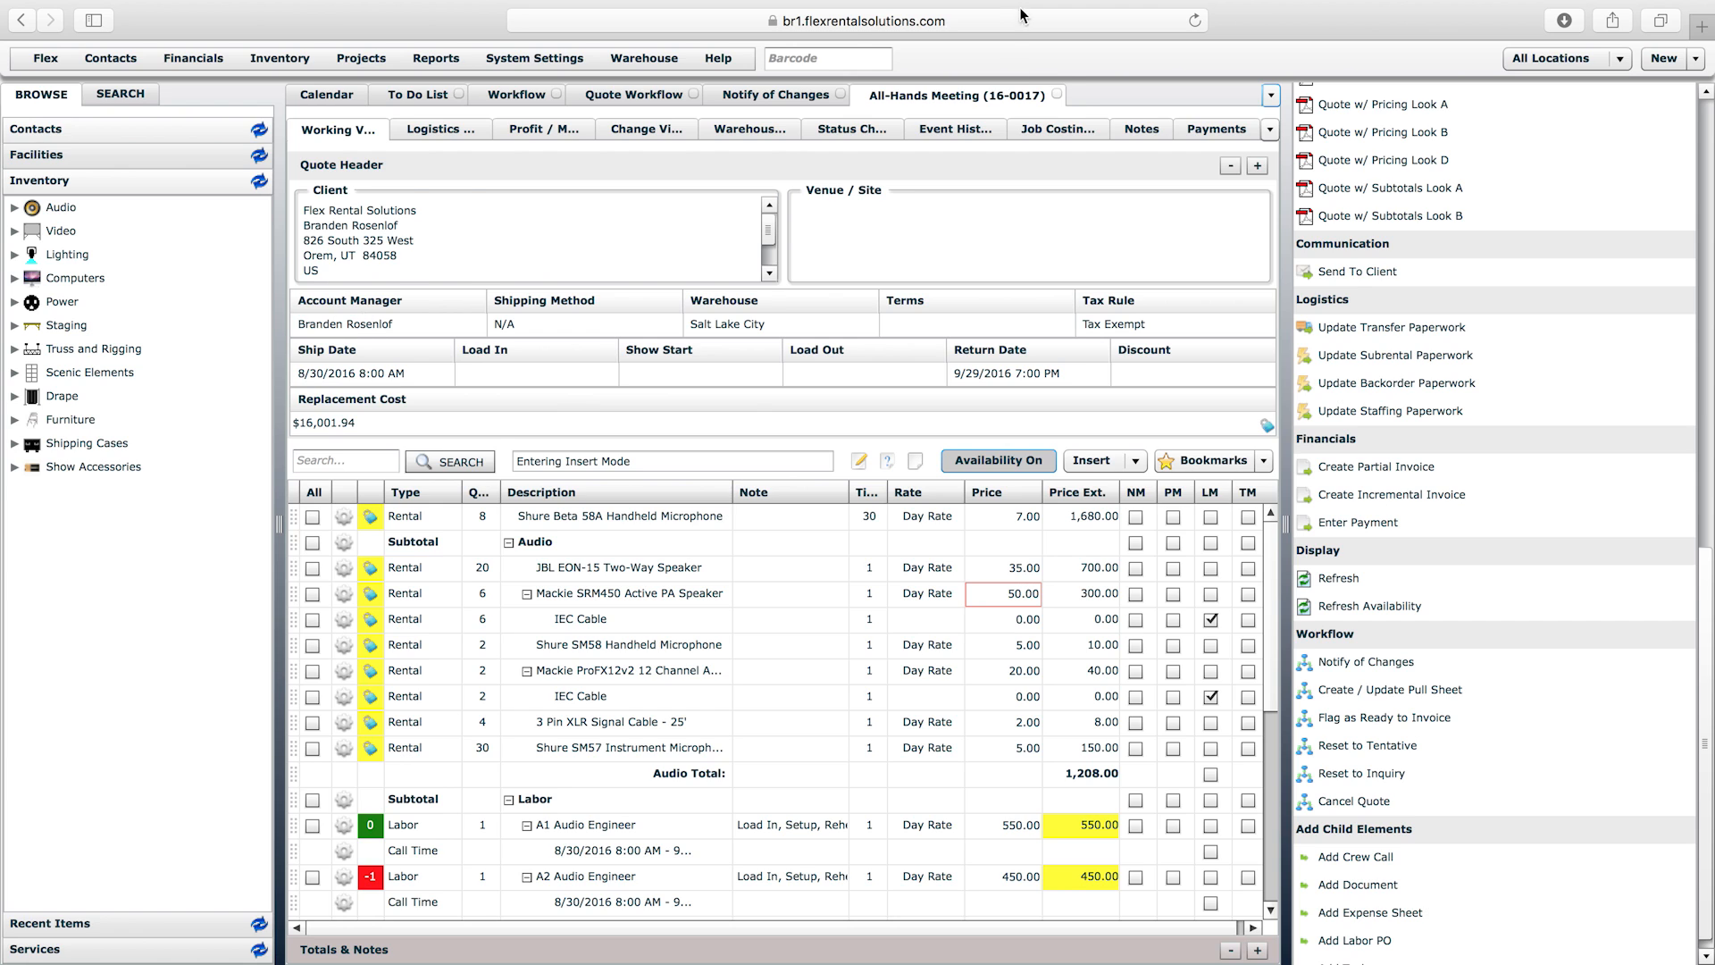
pyautogui.click(1059, 96)
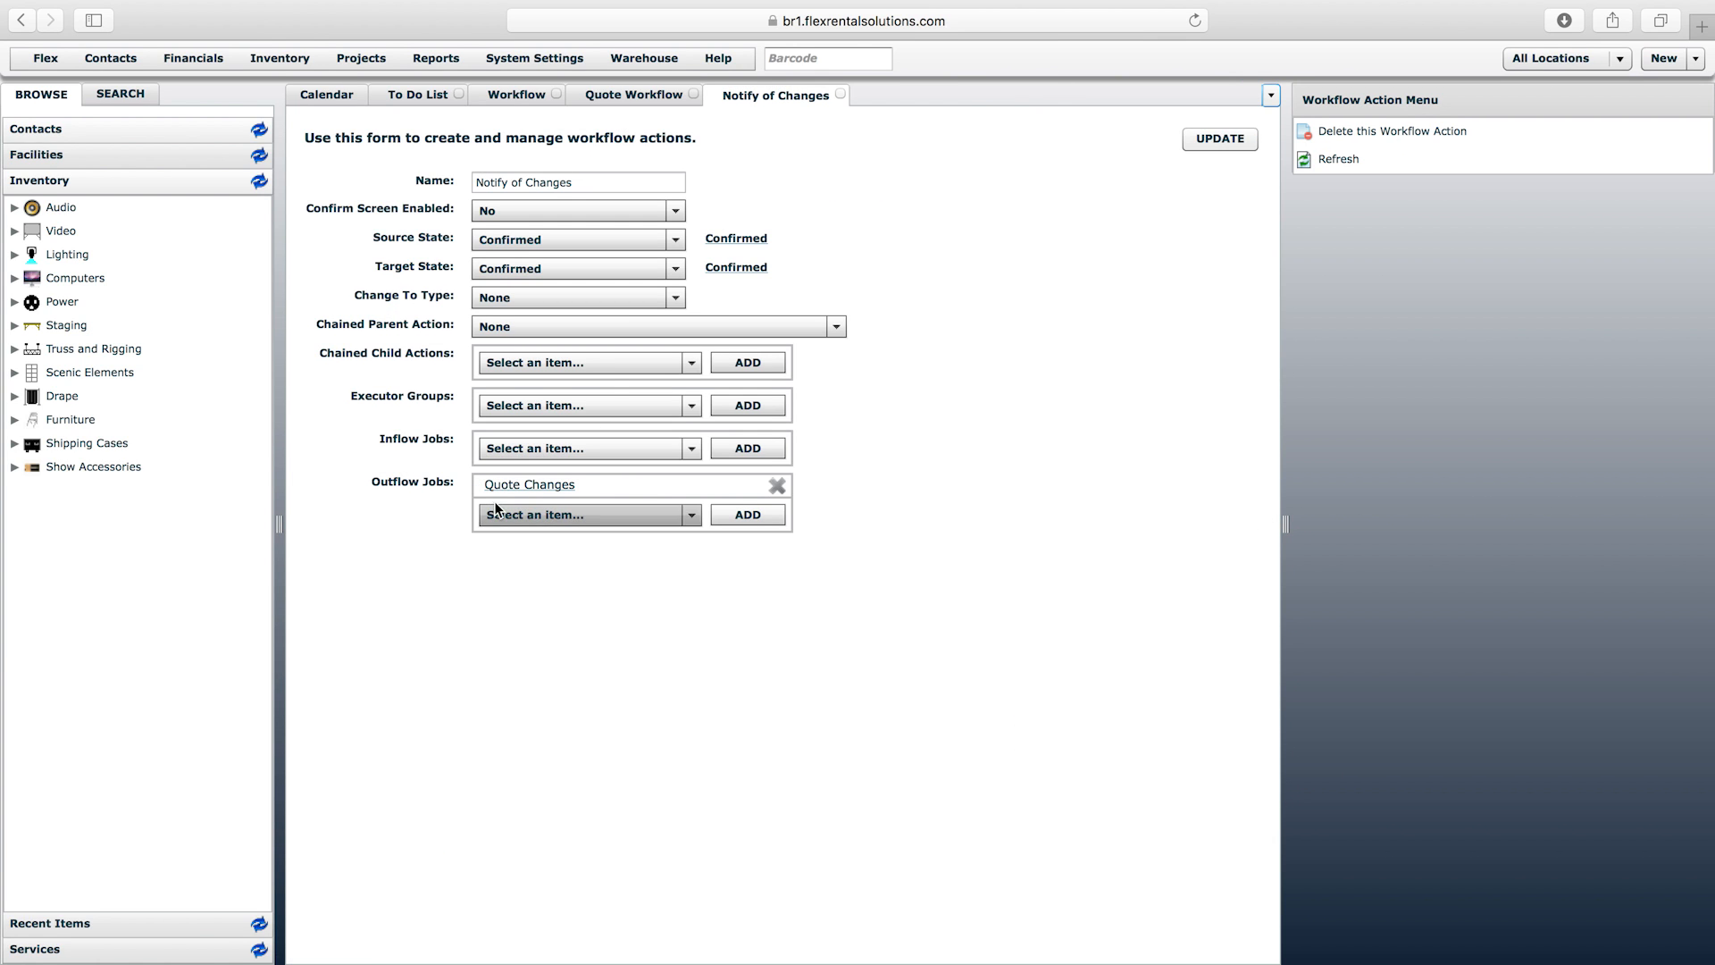
# - Close the action tab and reload Quote Workflow to check Confirmed now lists Notify of Changes
pyautogui.click(841, 95)
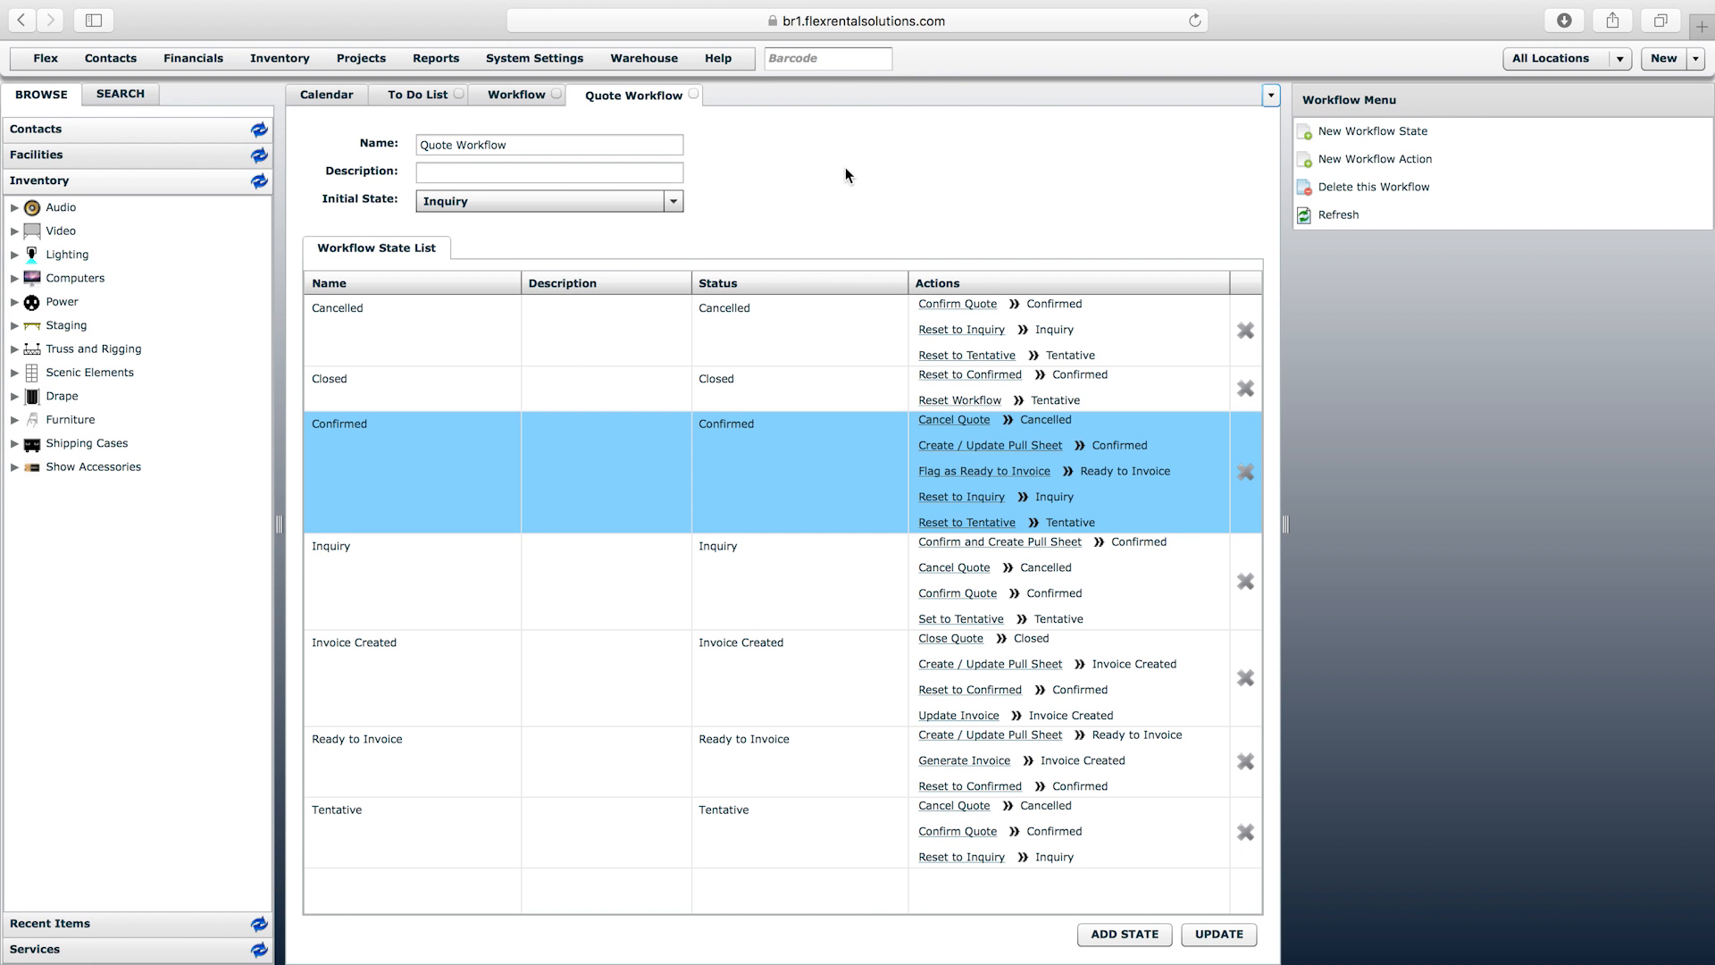
pyautogui.click(482, 525)
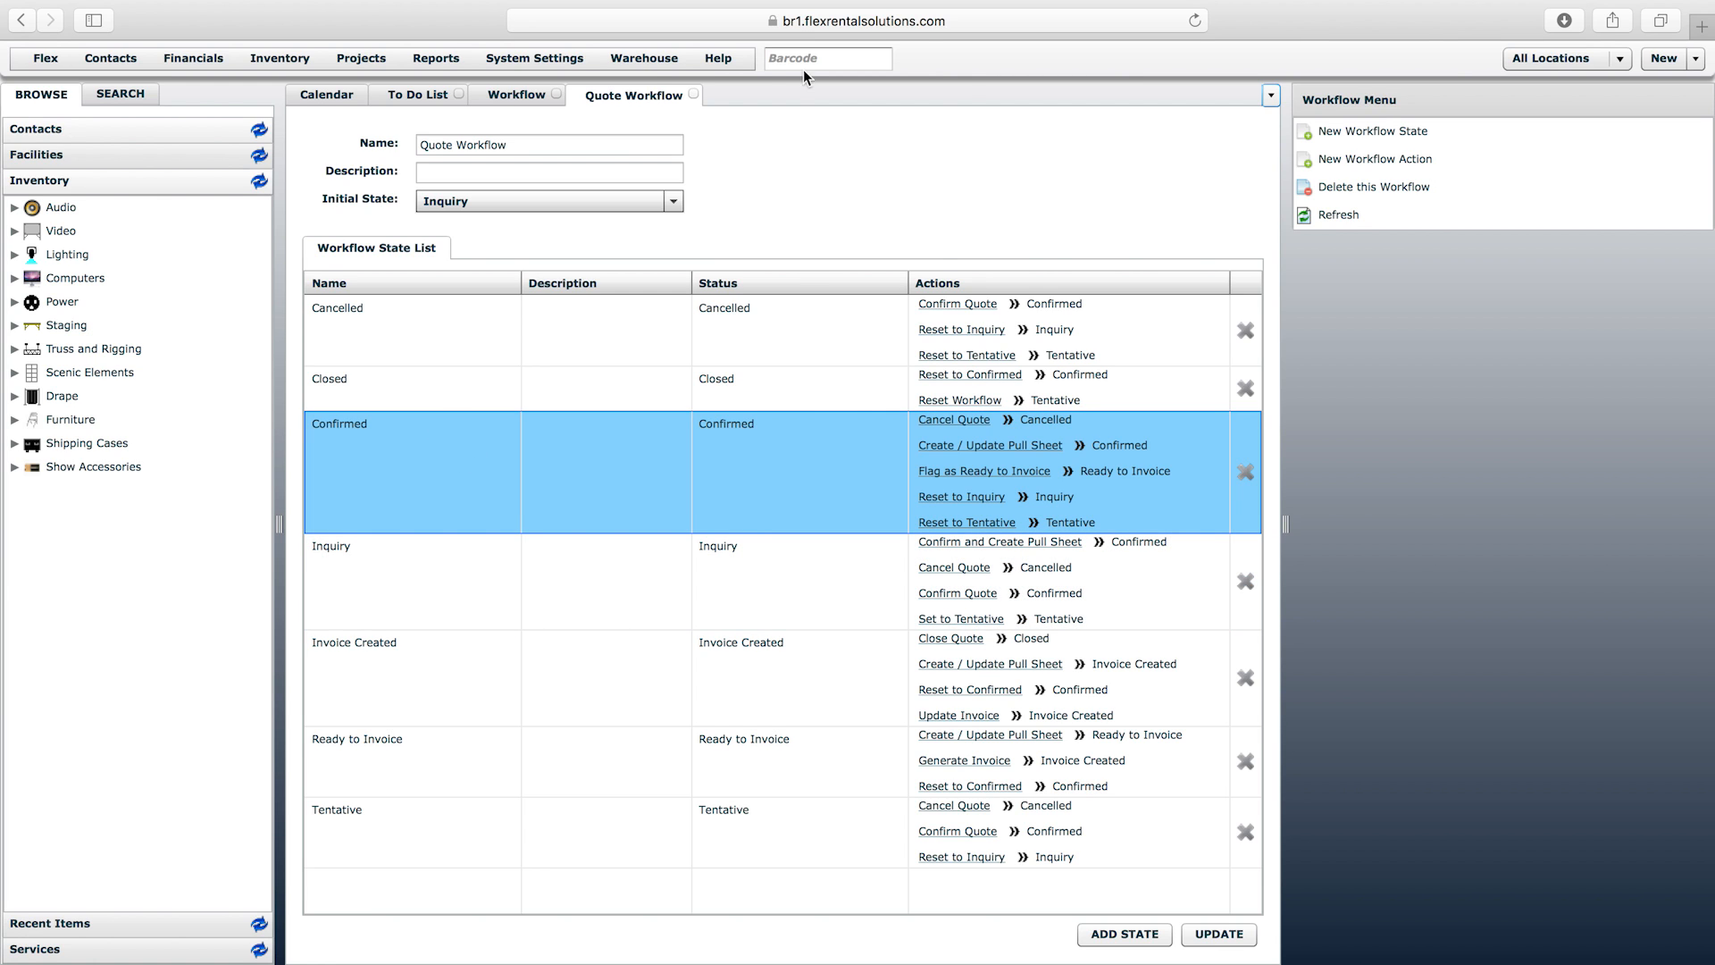
pyautogui.rightClick(635, 96)
pyautogui.click(677, 138)
pyautogui.click(314, 459)
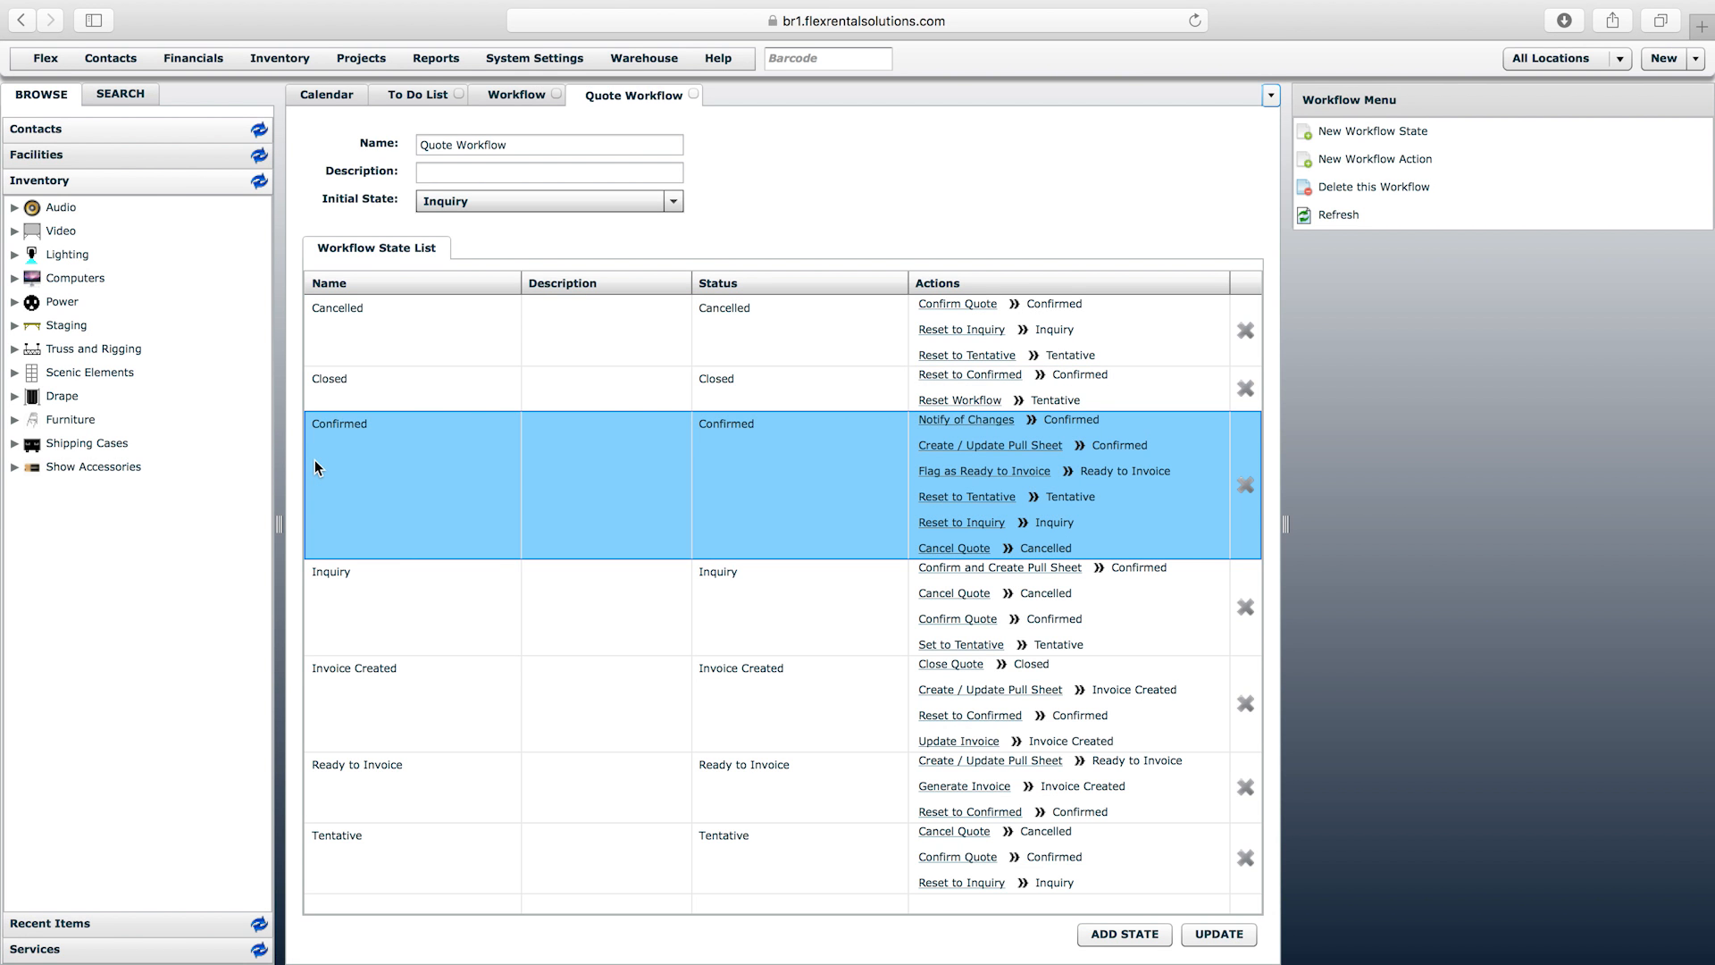
pyautogui.click(379, 838)
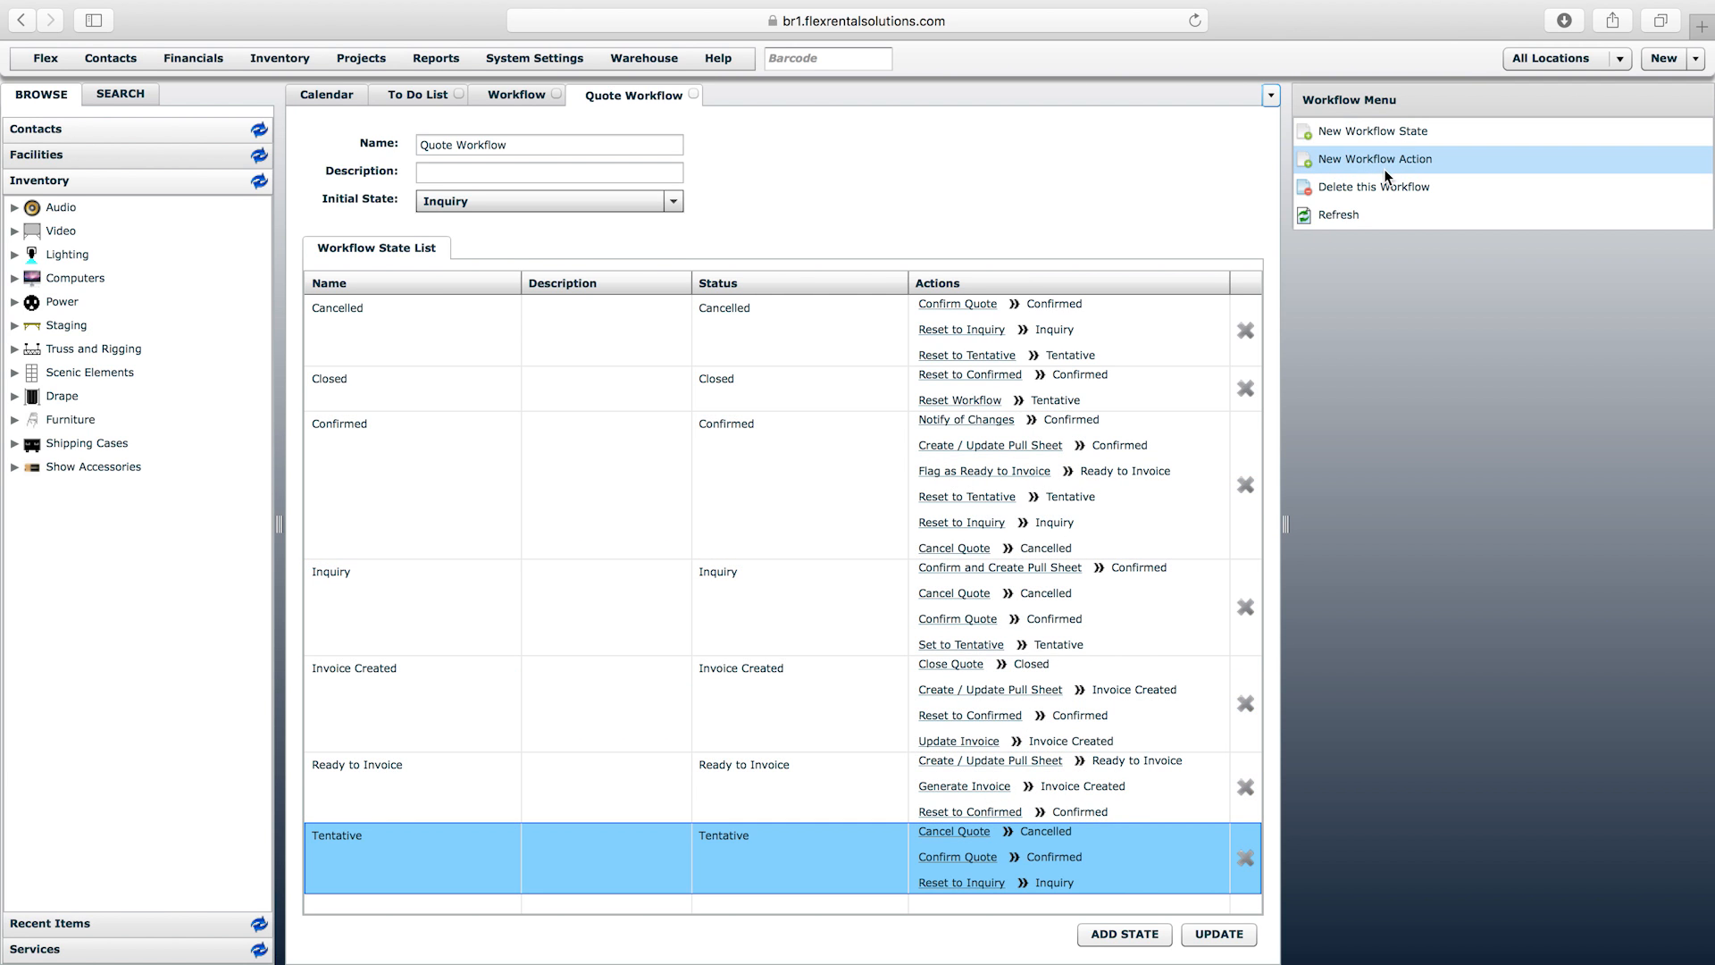
pyautogui.click(1387, 158)
# - Name the new action 'Notify of Changes' with Confirm Screen No and Source and Target Tentative
pyautogui.click(545, 179)
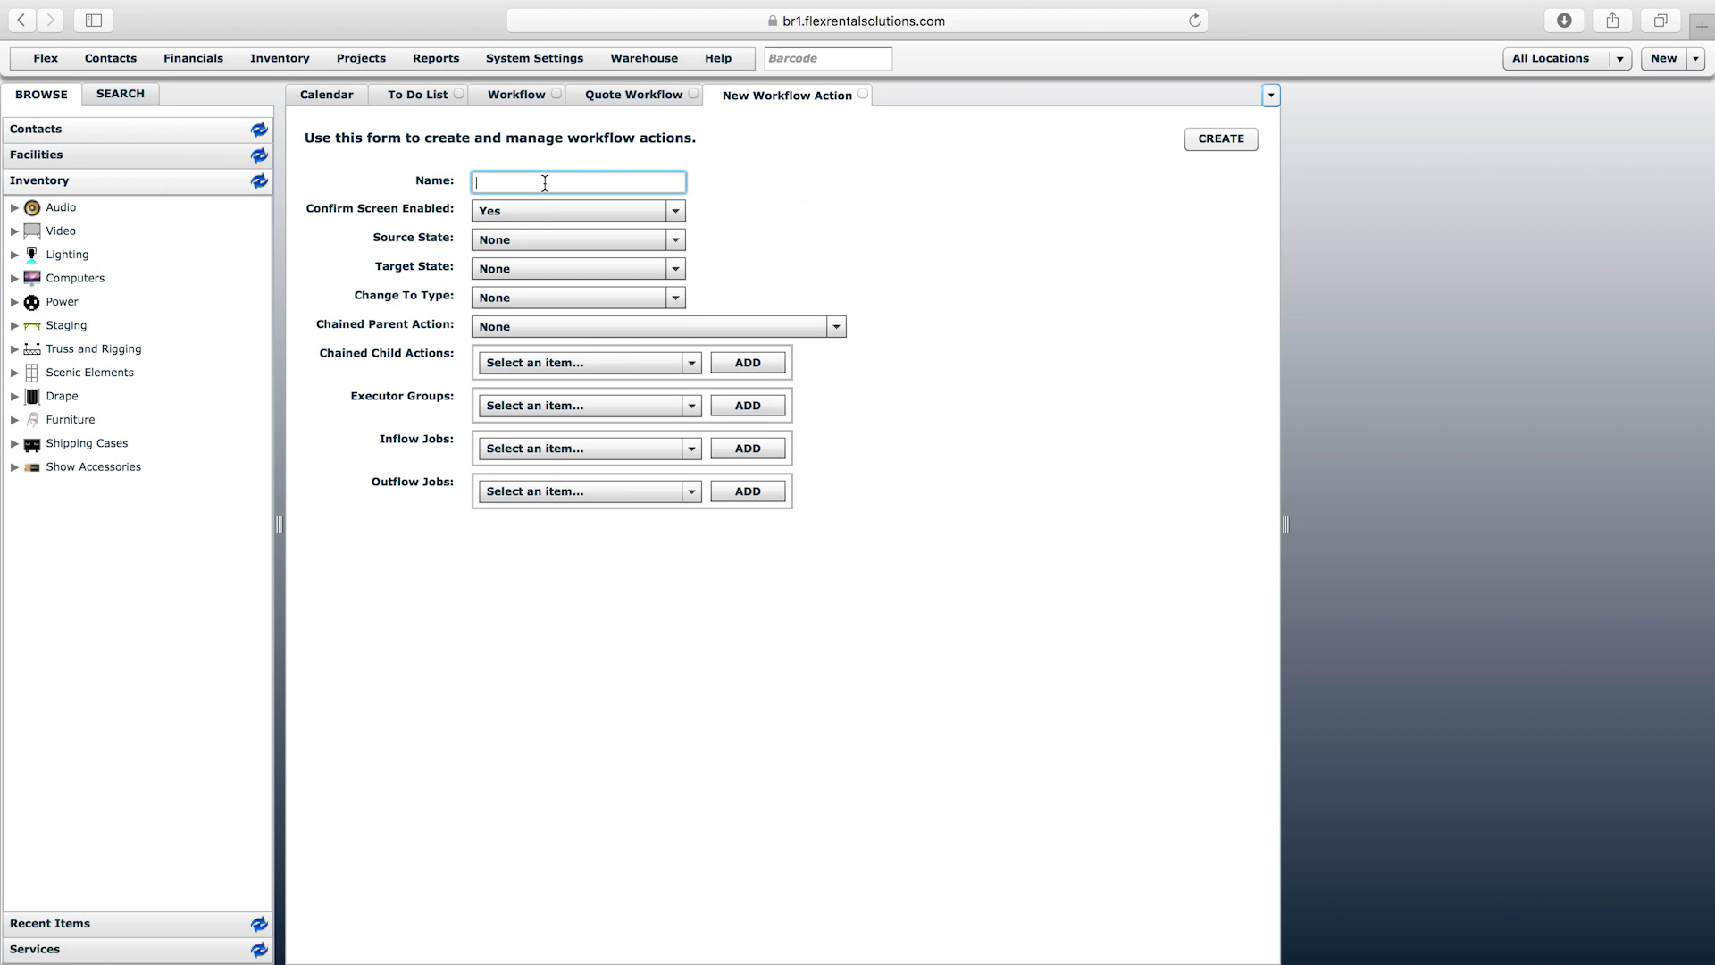
pyautogui.write('Notify of Changes')
pyautogui.click(545, 211)
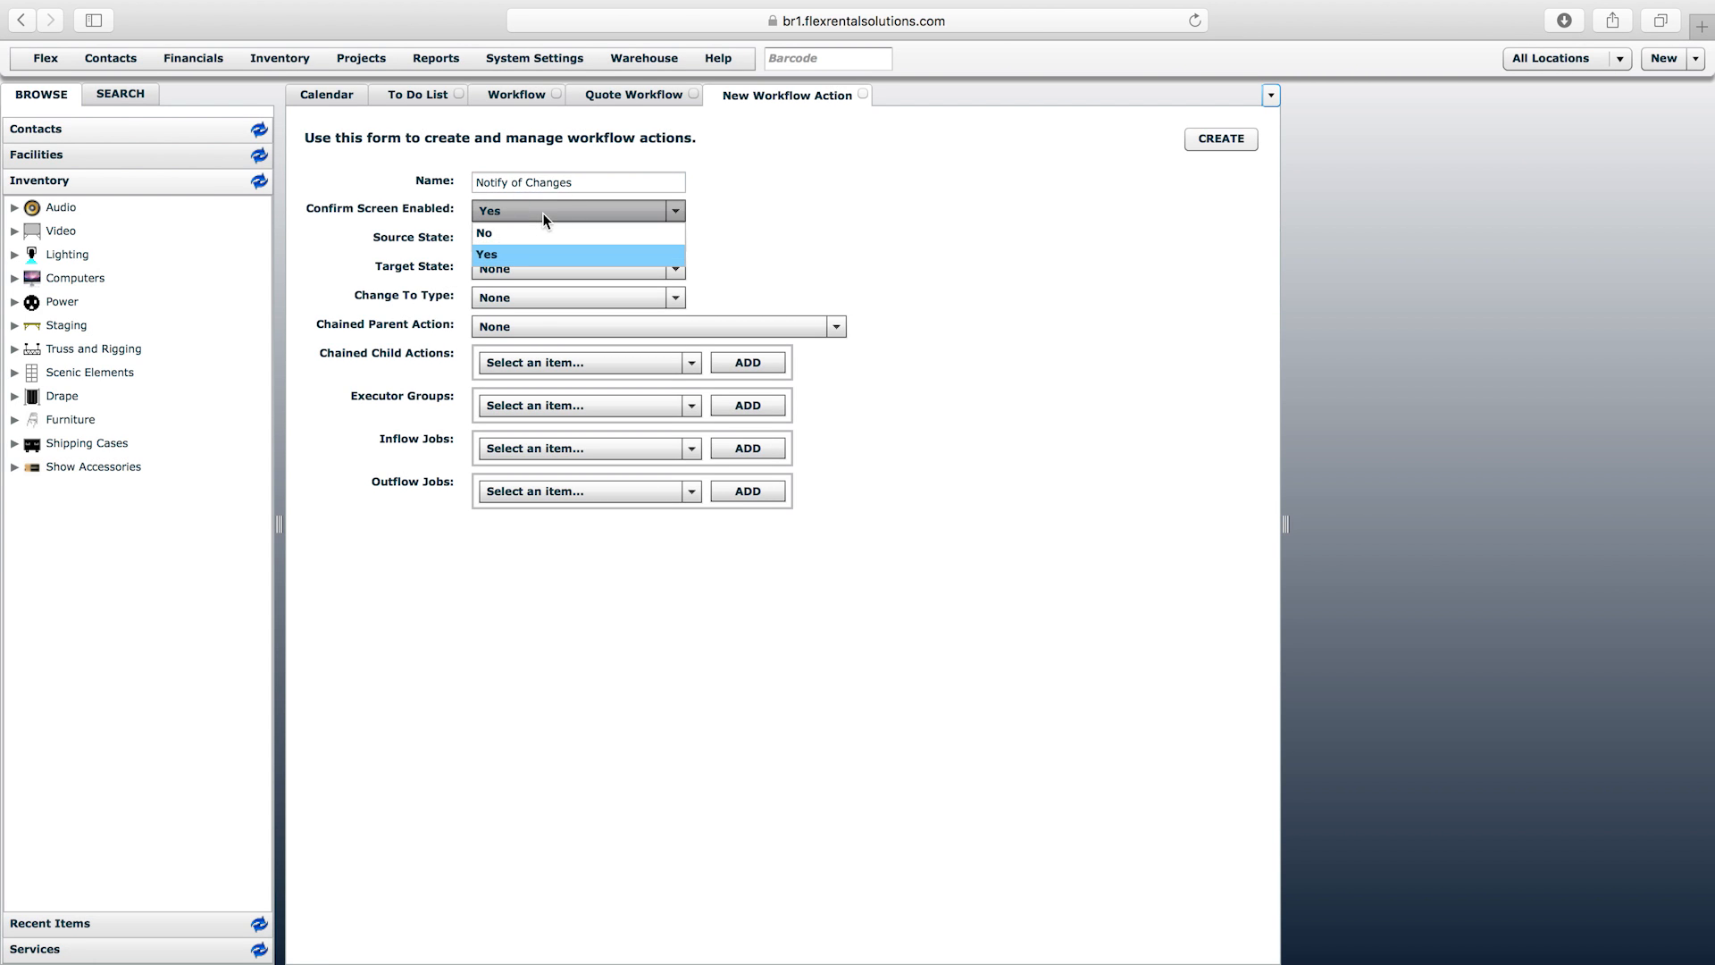
pyautogui.click(530, 232)
pyautogui.click(520, 239)
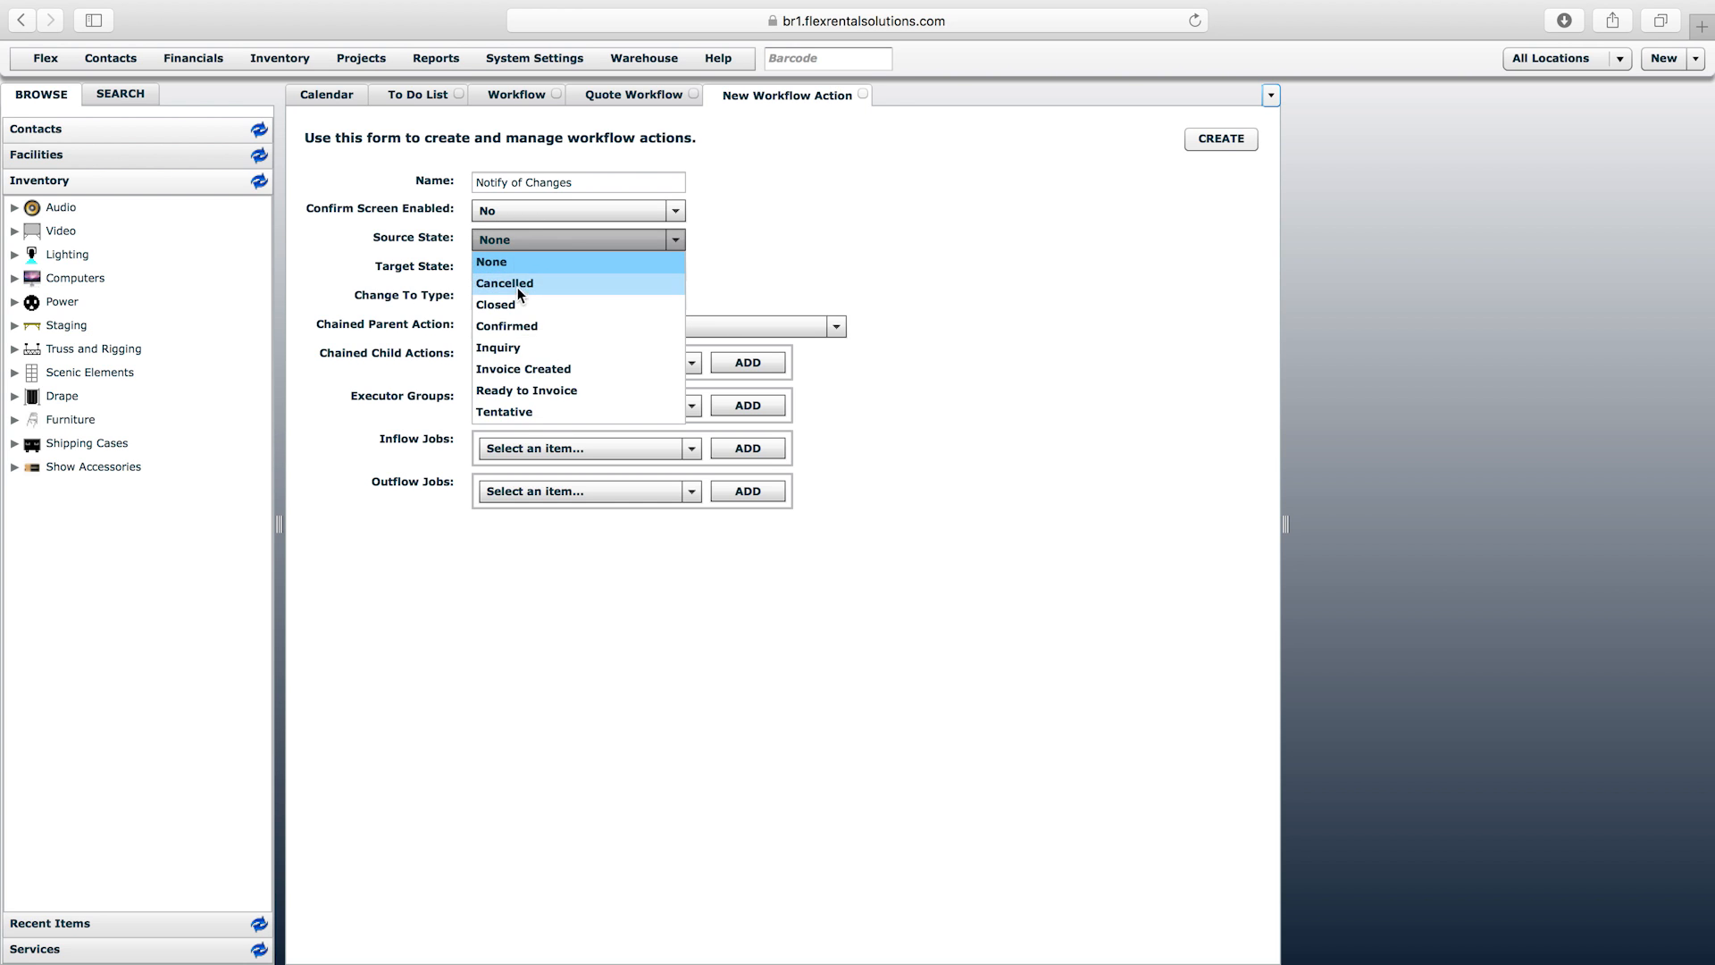
pyautogui.click(529, 414)
pyautogui.click(512, 269)
pyautogui.click(526, 440)
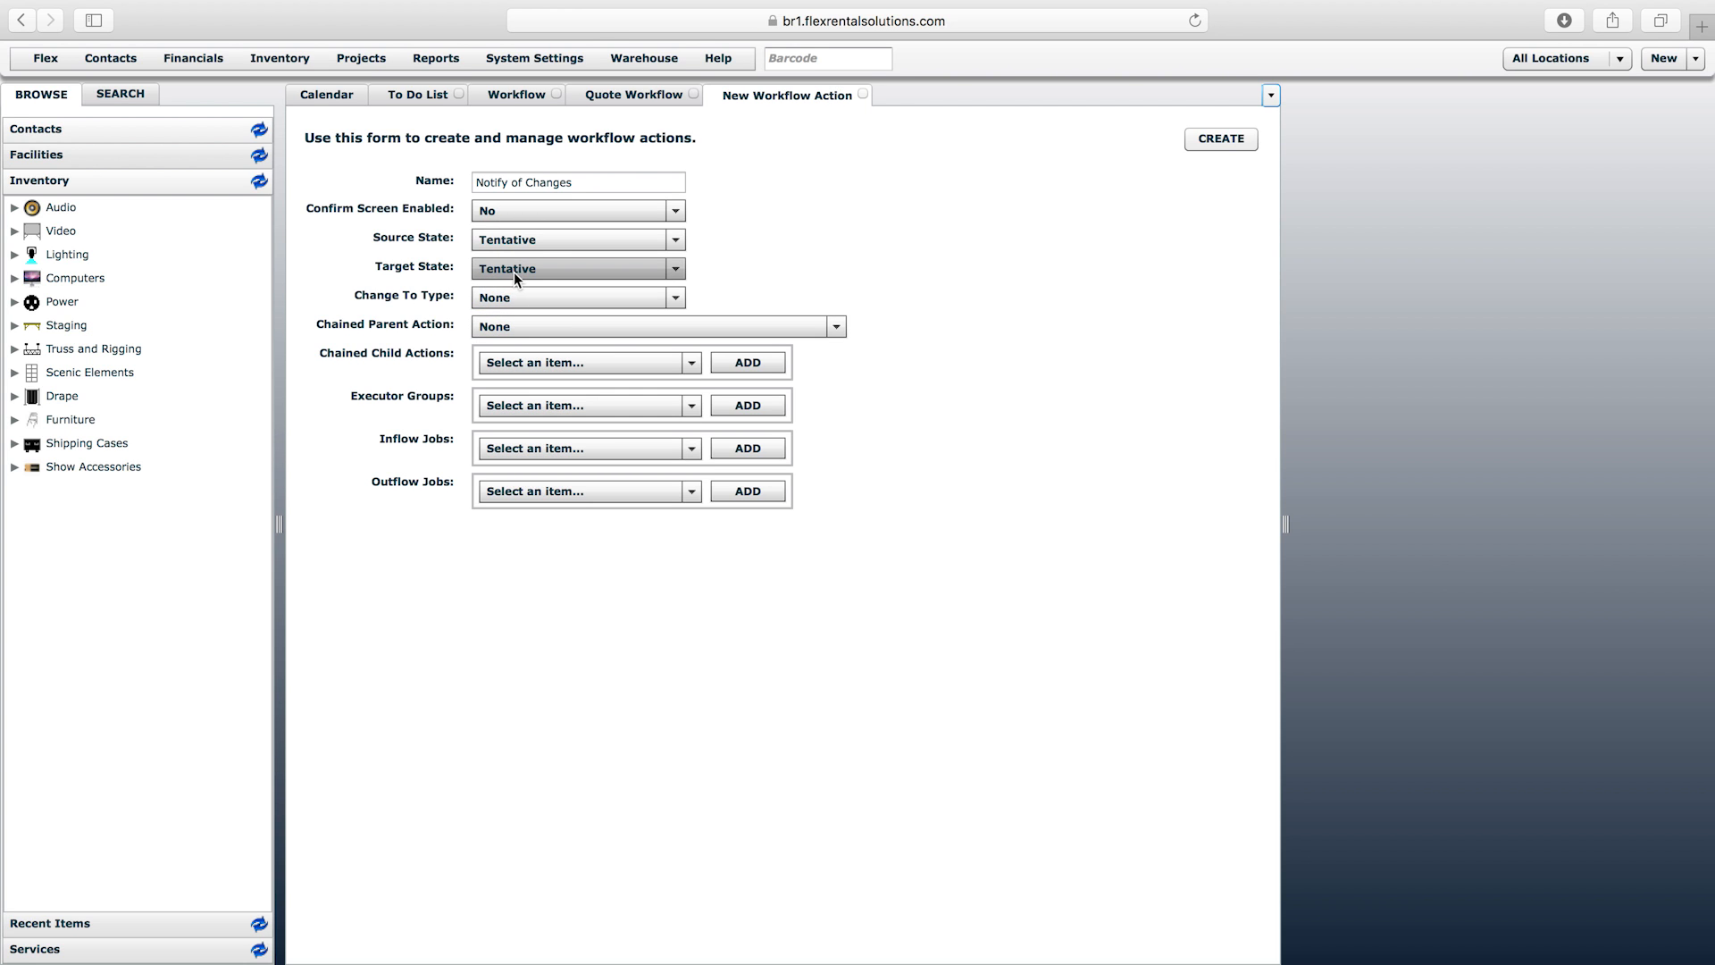
pyautogui.click(599, 186)
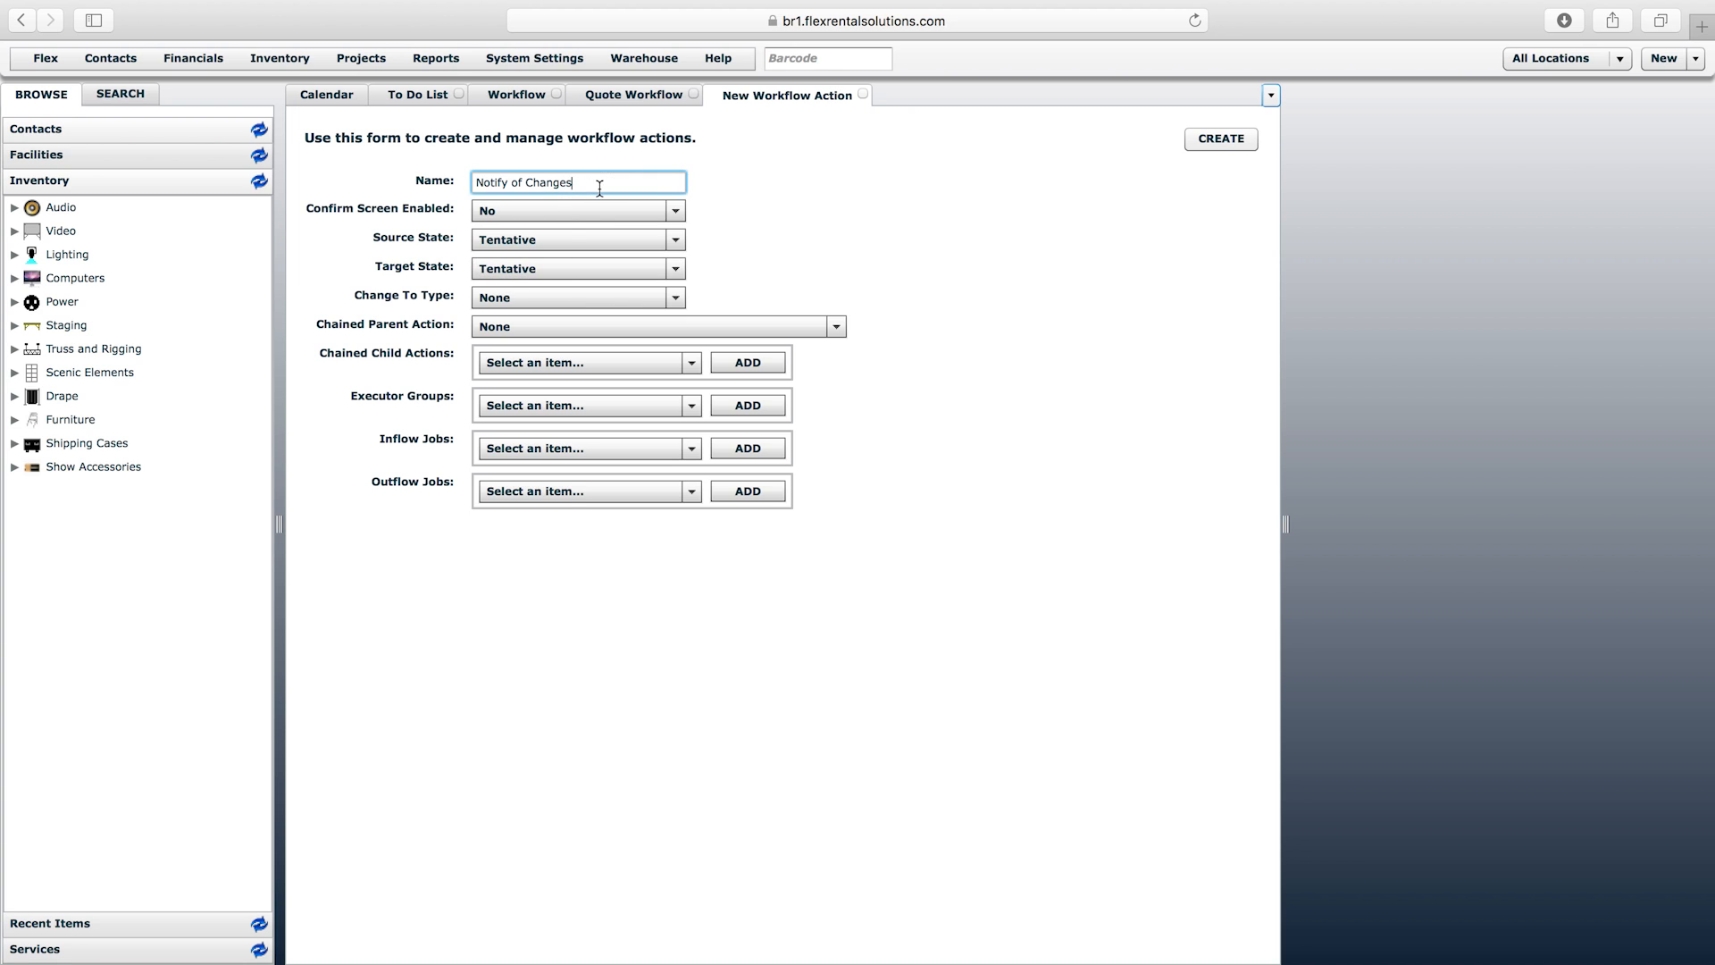
# - Add Quote Changes as the outflow job and save the action
pyautogui.click(561, 492)
pyautogui.scroll(-4, 697, 742)
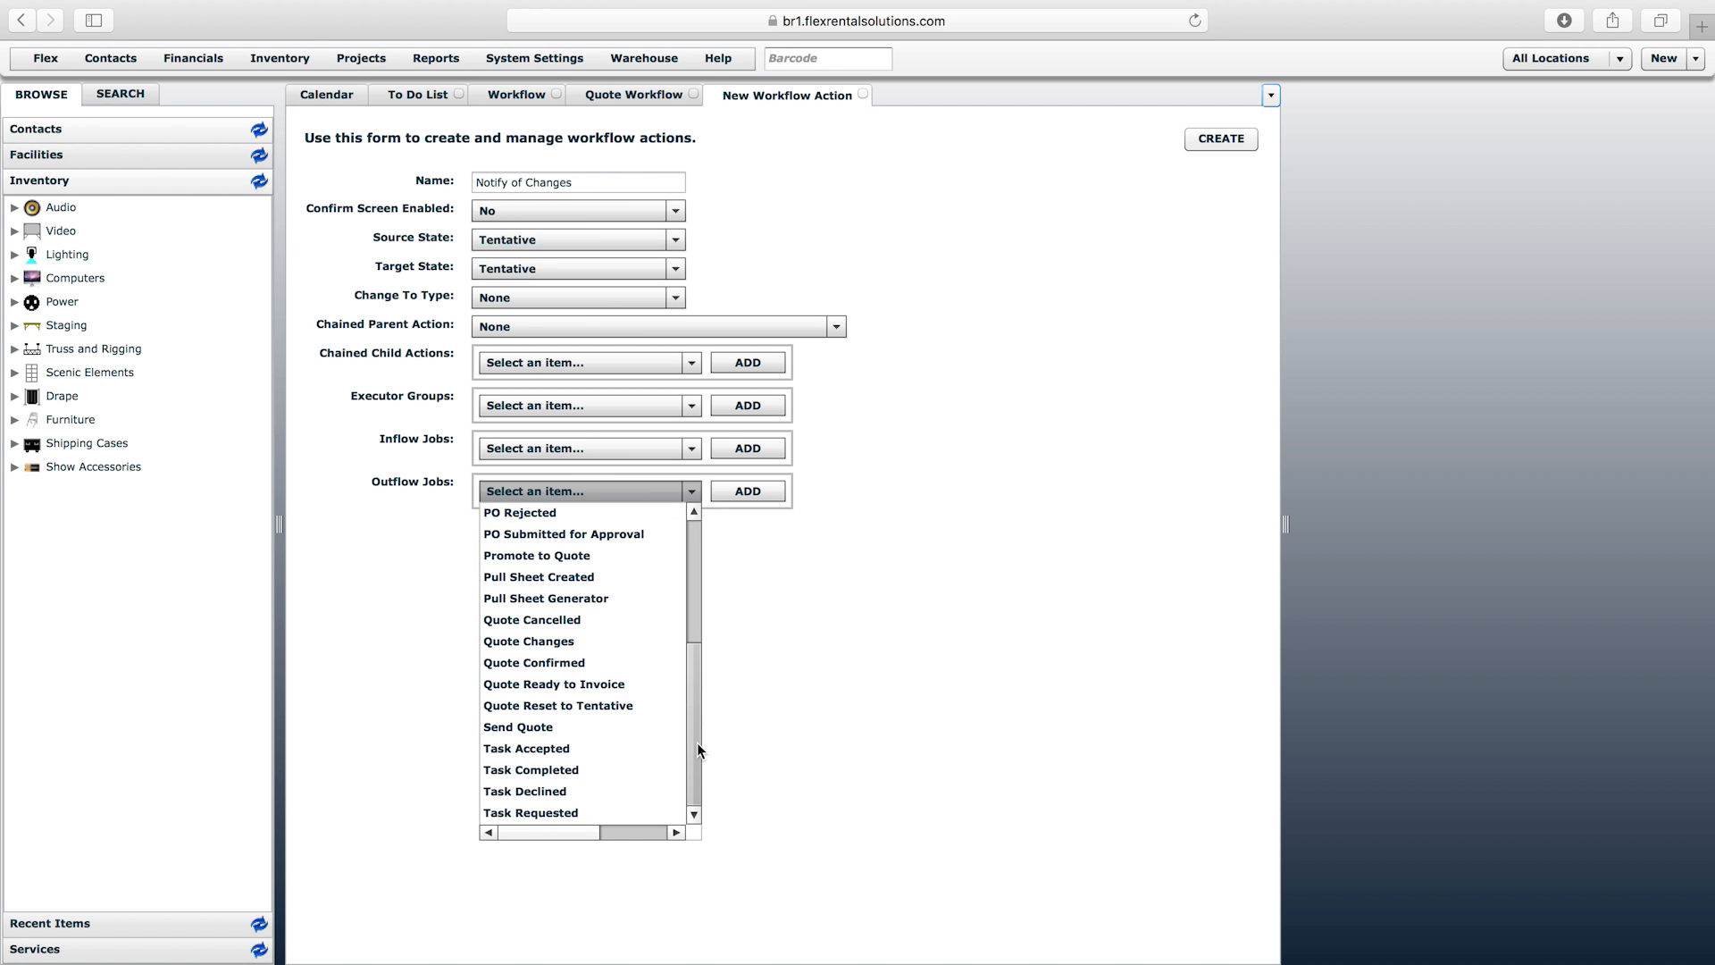
pyautogui.click(564, 641)
pyautogui.click(755, 498)
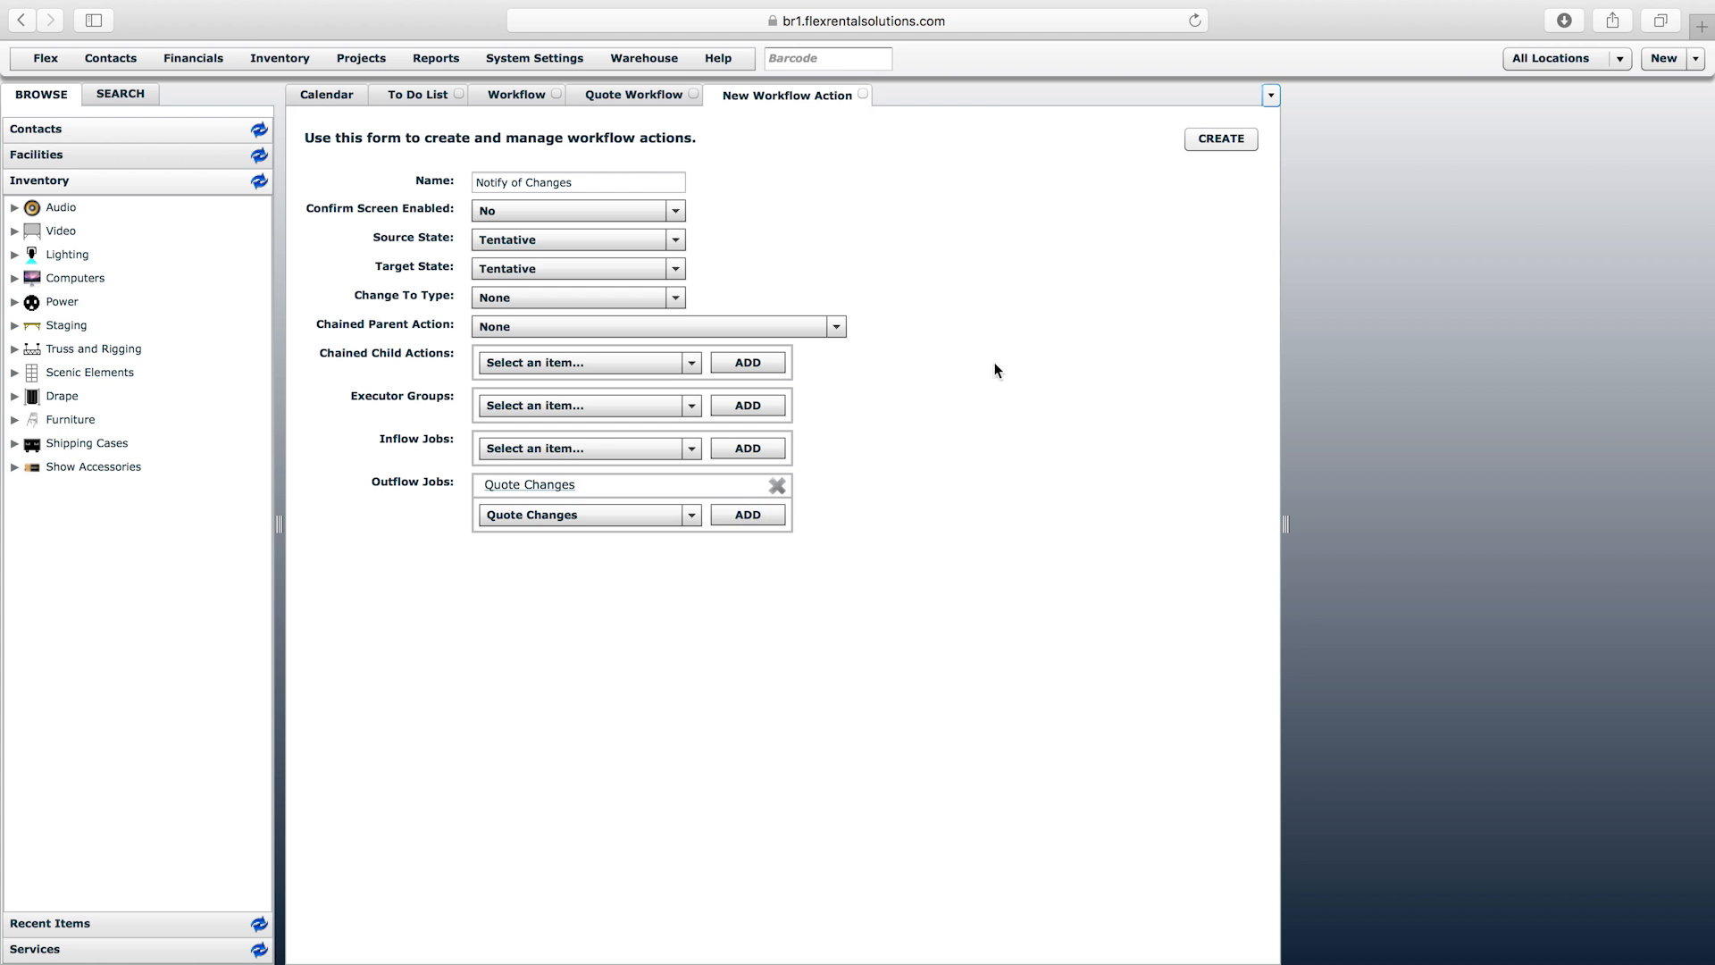
pyautogui.click(1206, 141)
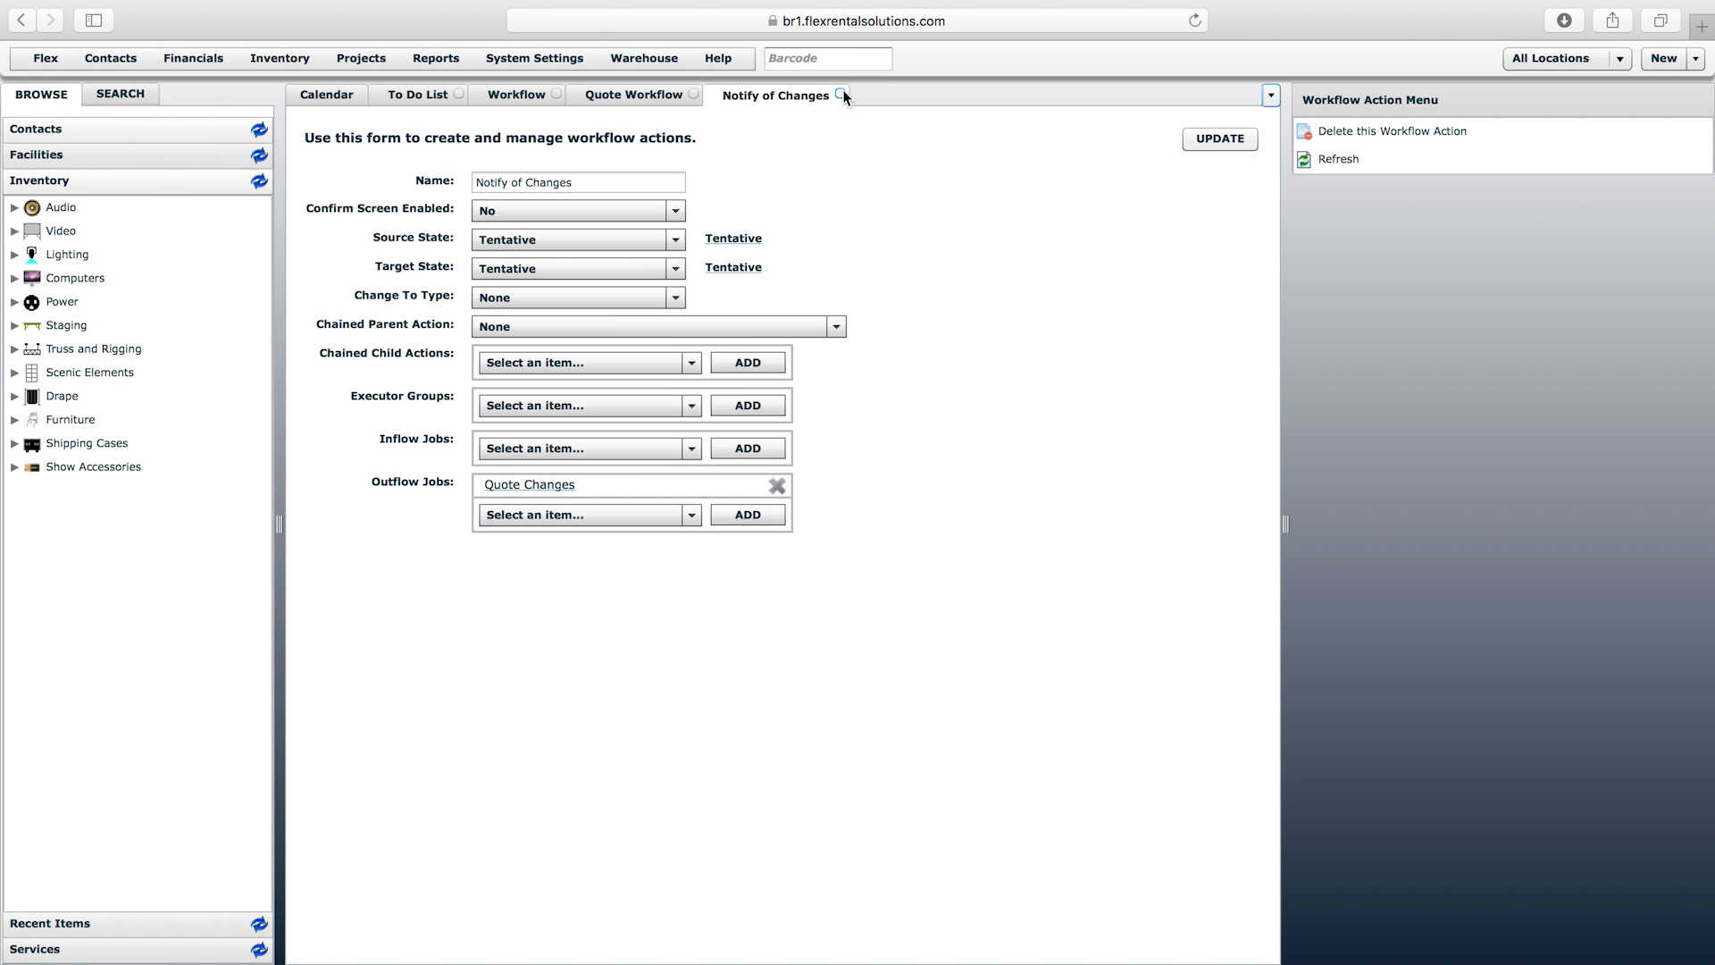
pyautogui.click(841, 95)
# - Reload Quote Workflow and review the actions under the Confirmed and Inquiry states
pyautogui.rightClick(654, 95)
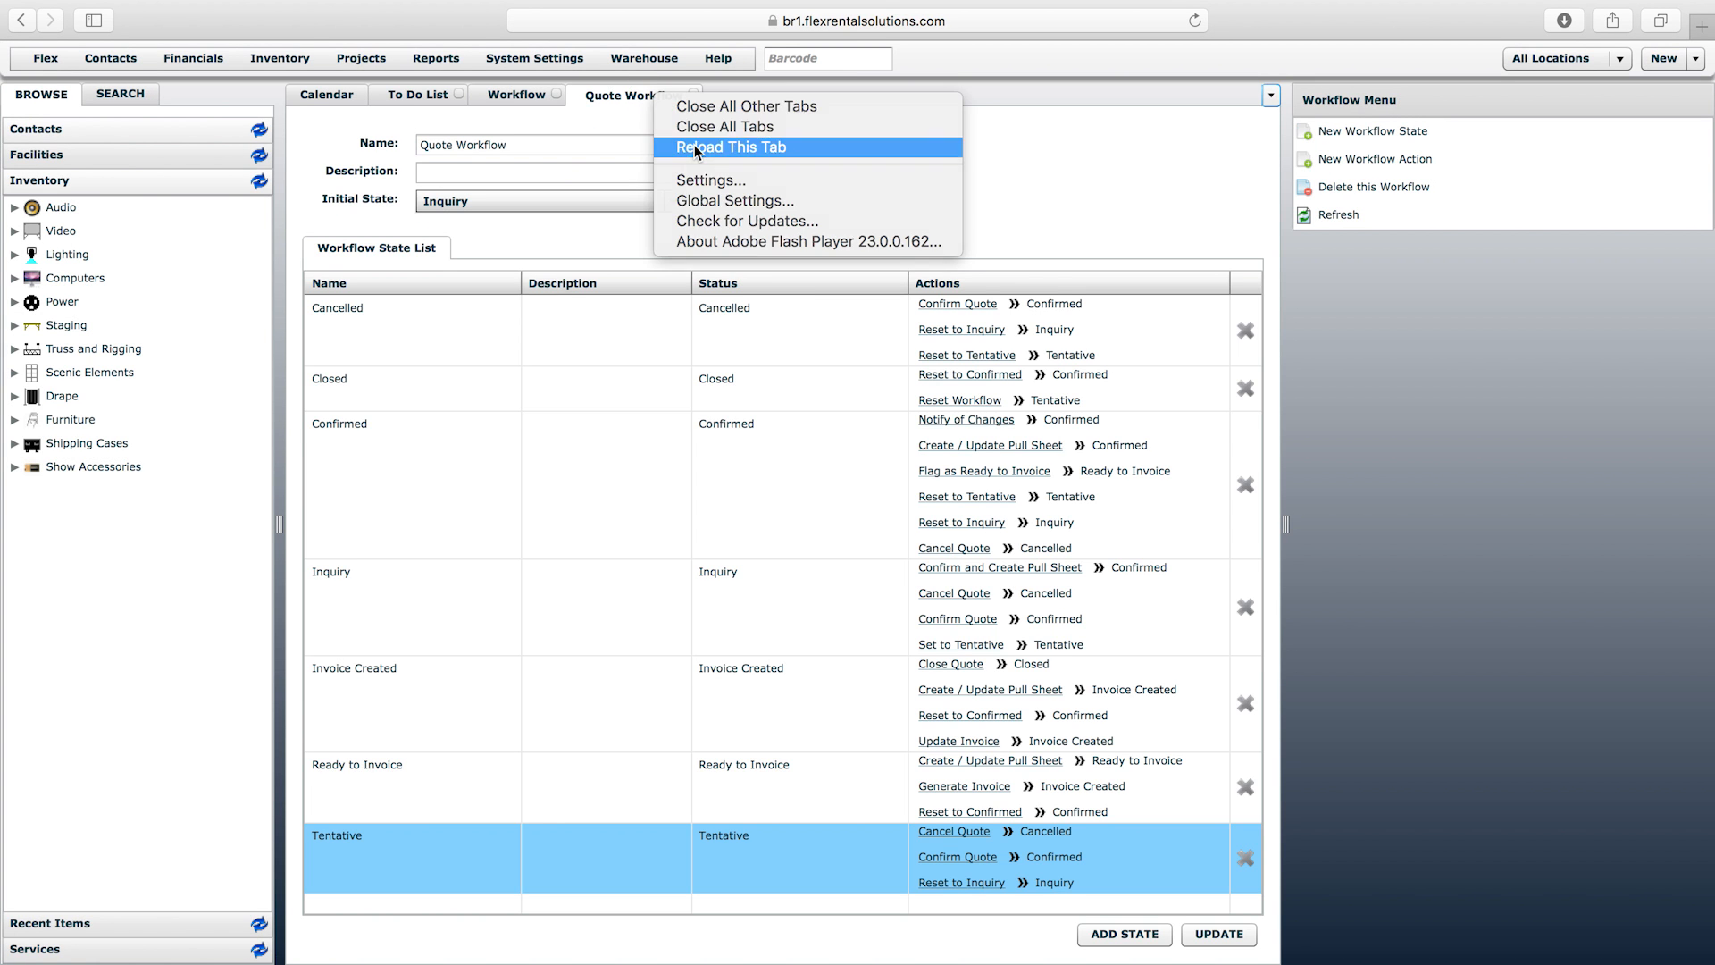
pyautogui.click(696, 148)
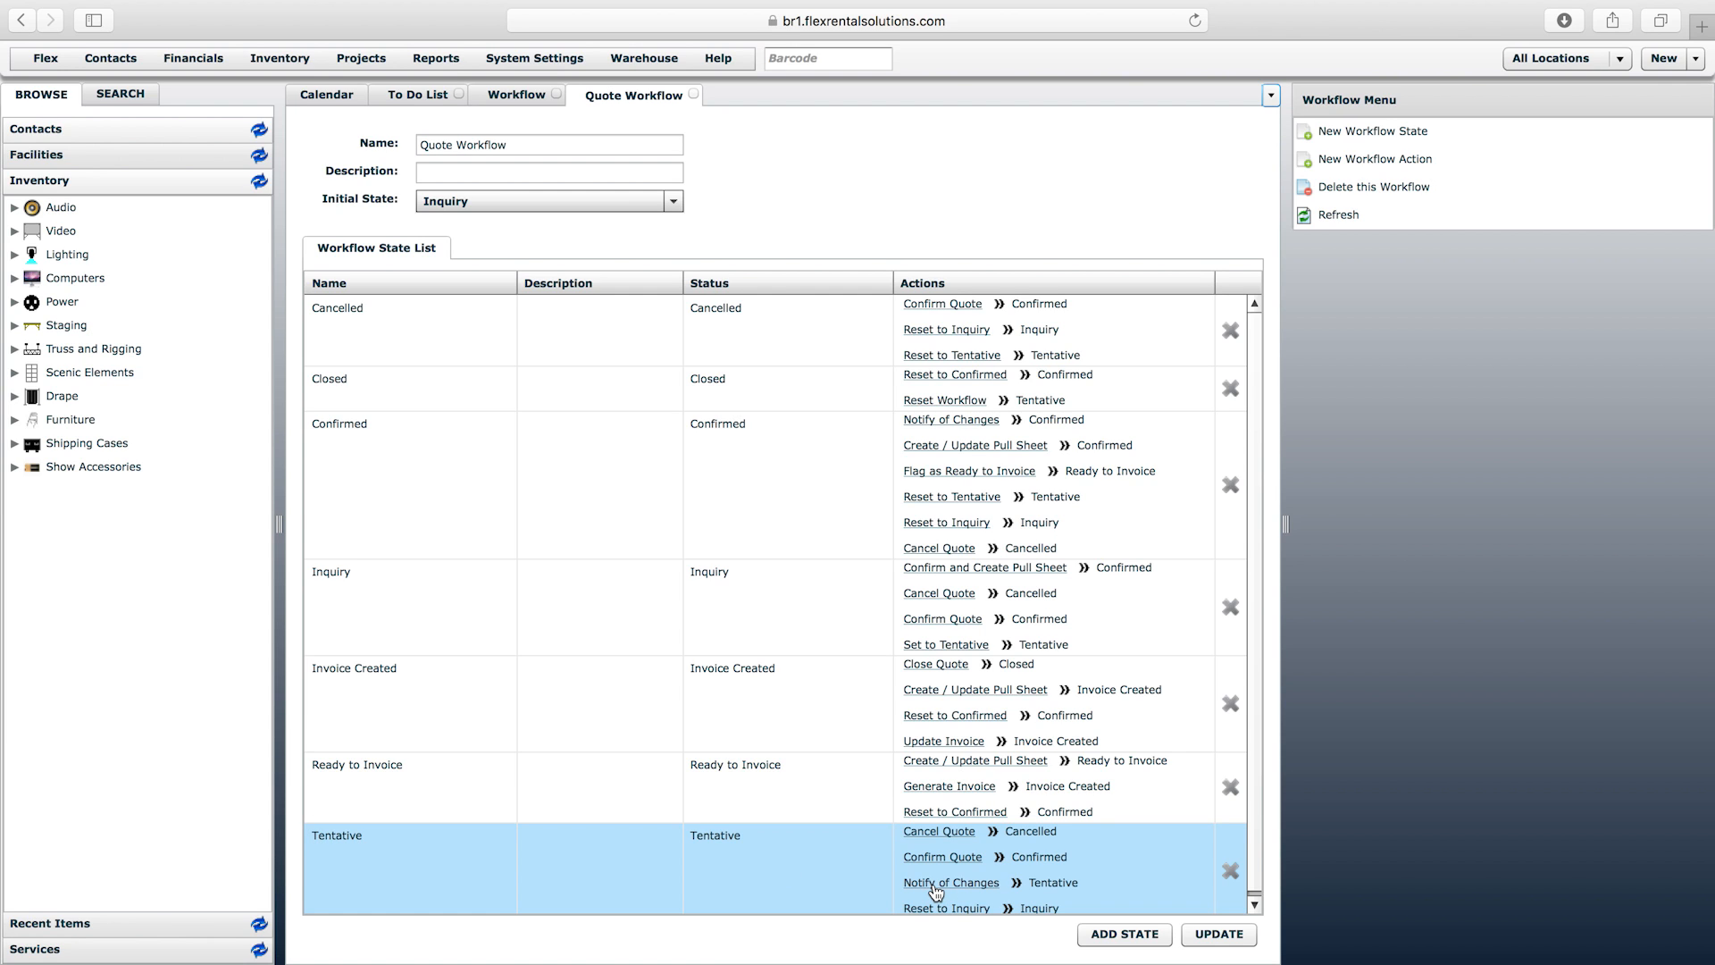
pyautogui.click(359, 465)
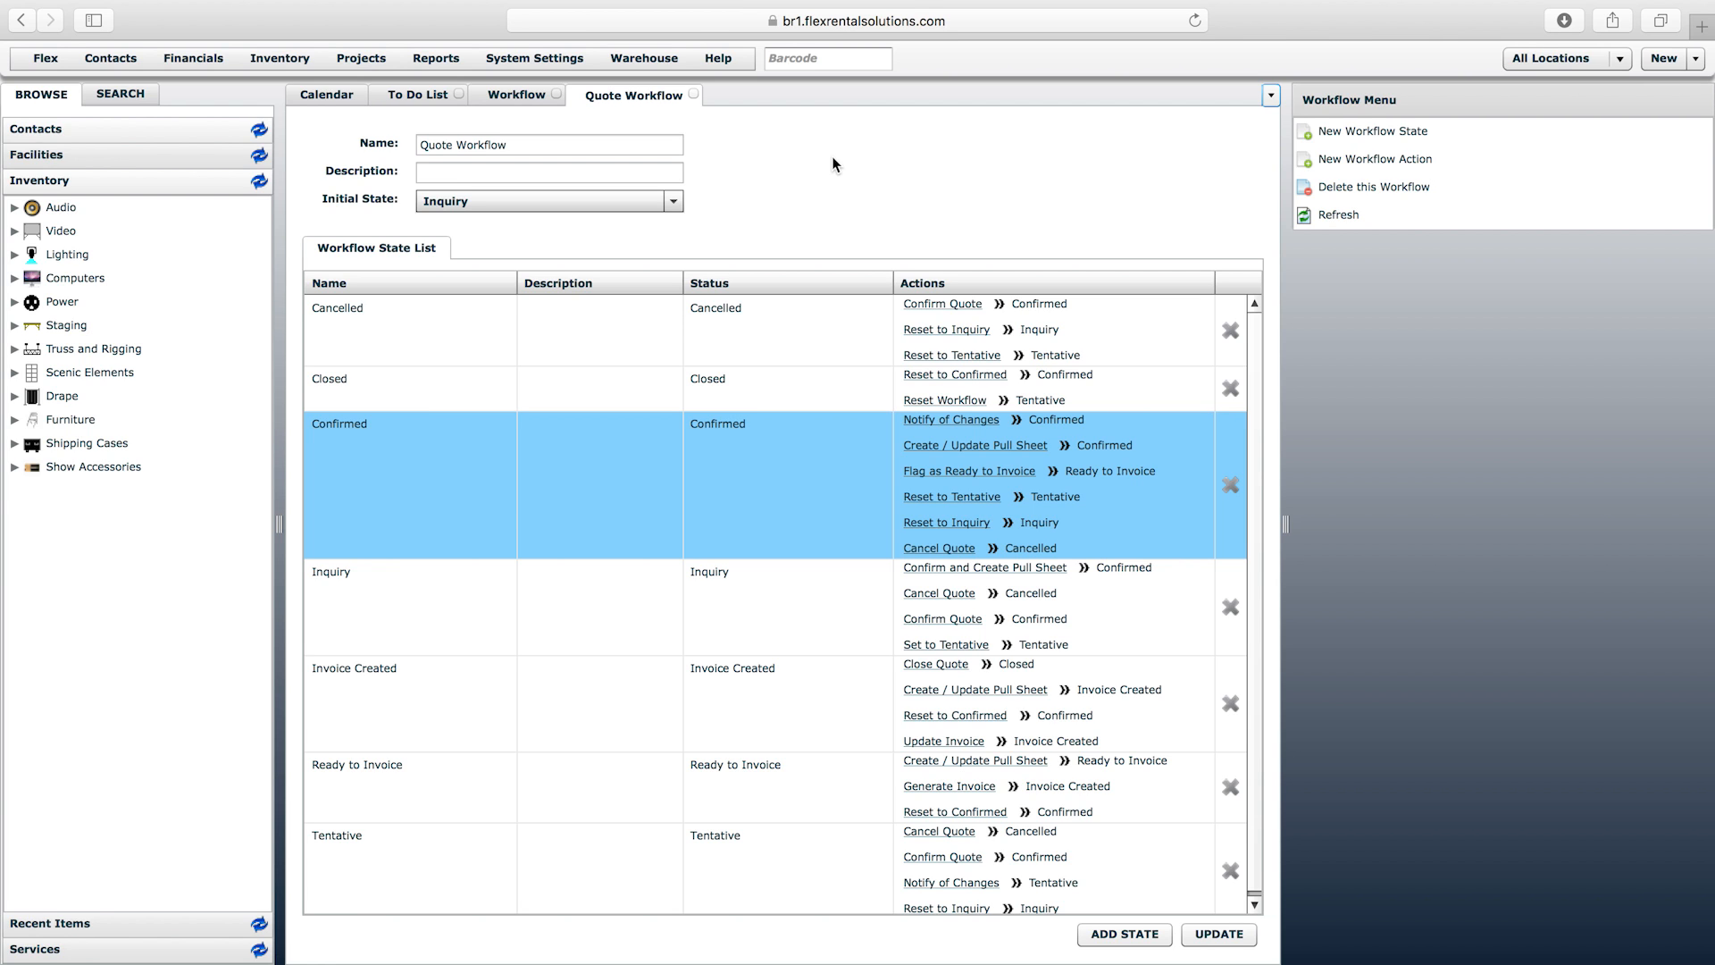
pyautogui.click(437, 612)
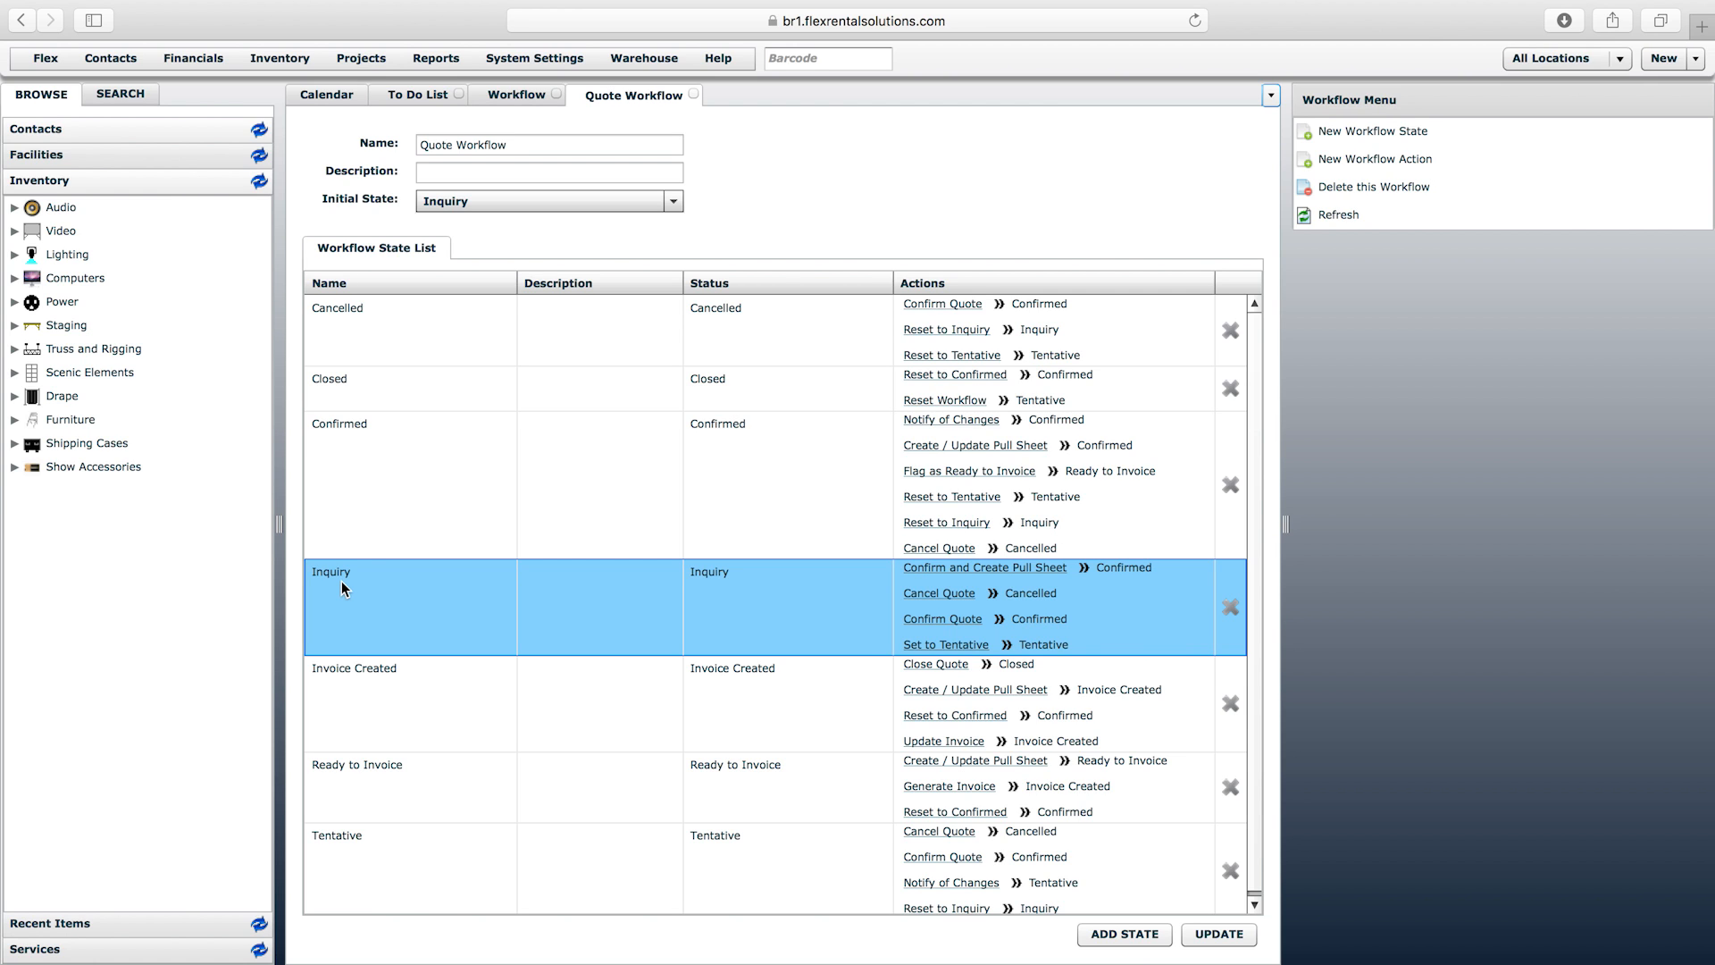
pyautogui.click(345, 527)
pyautogui.click(368, 587)
pyautogui.click(353, 446)
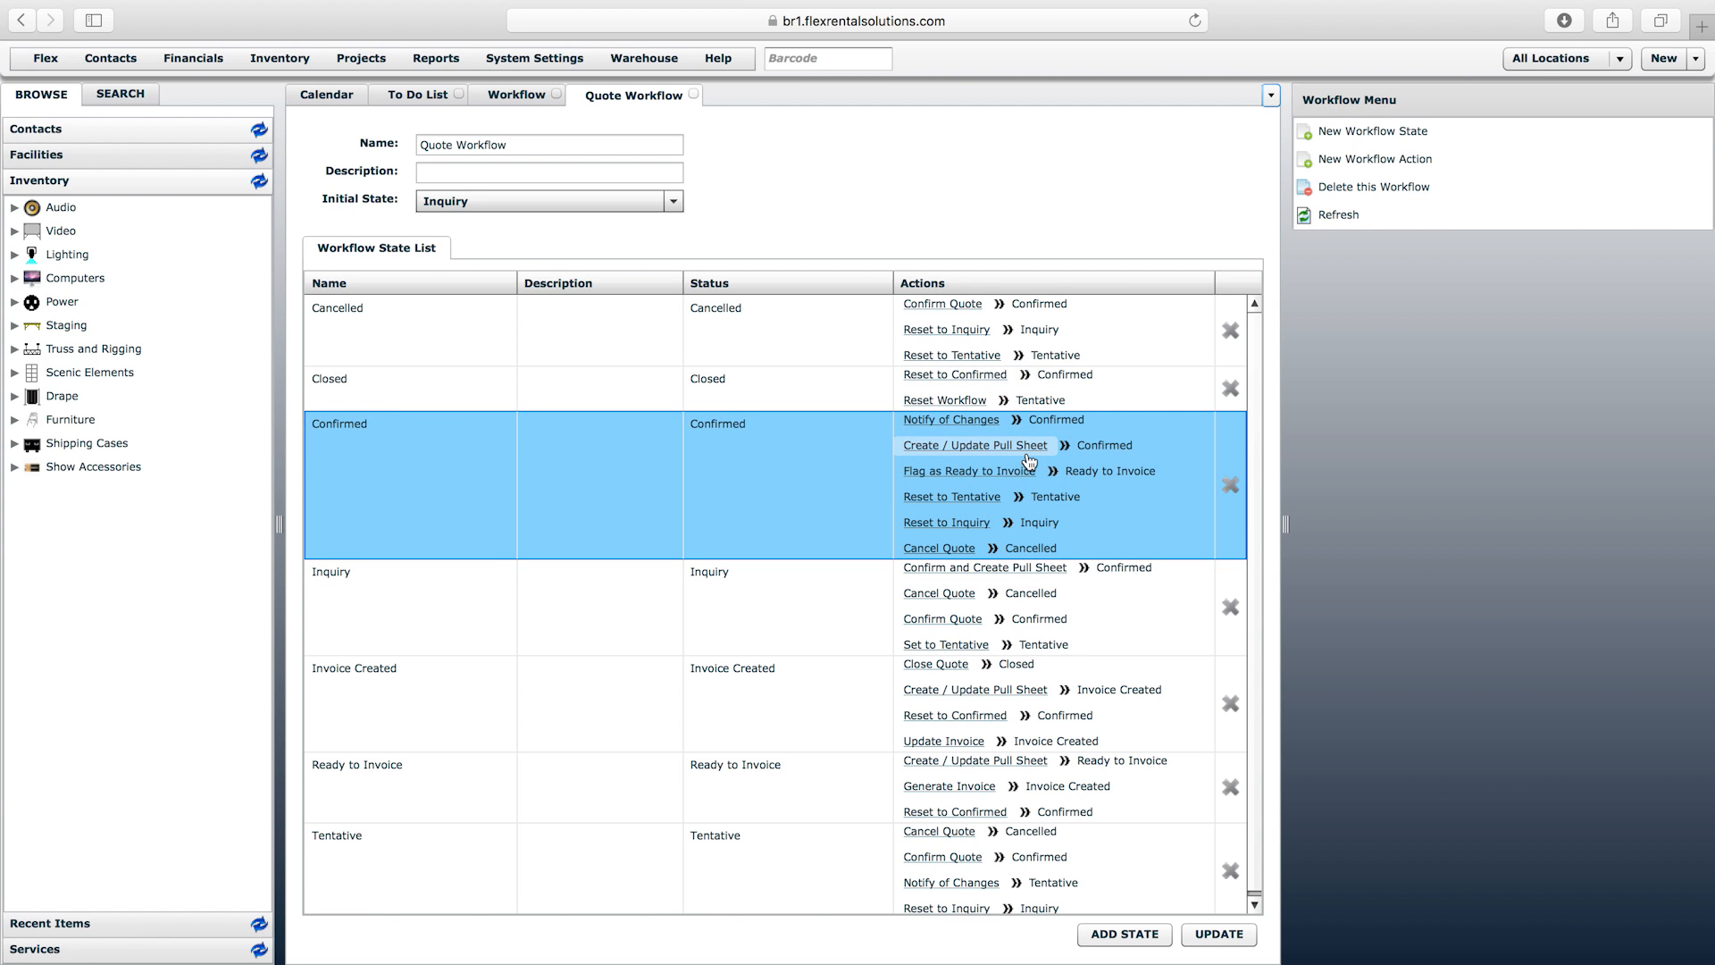
pyautogui.click(338, 623)
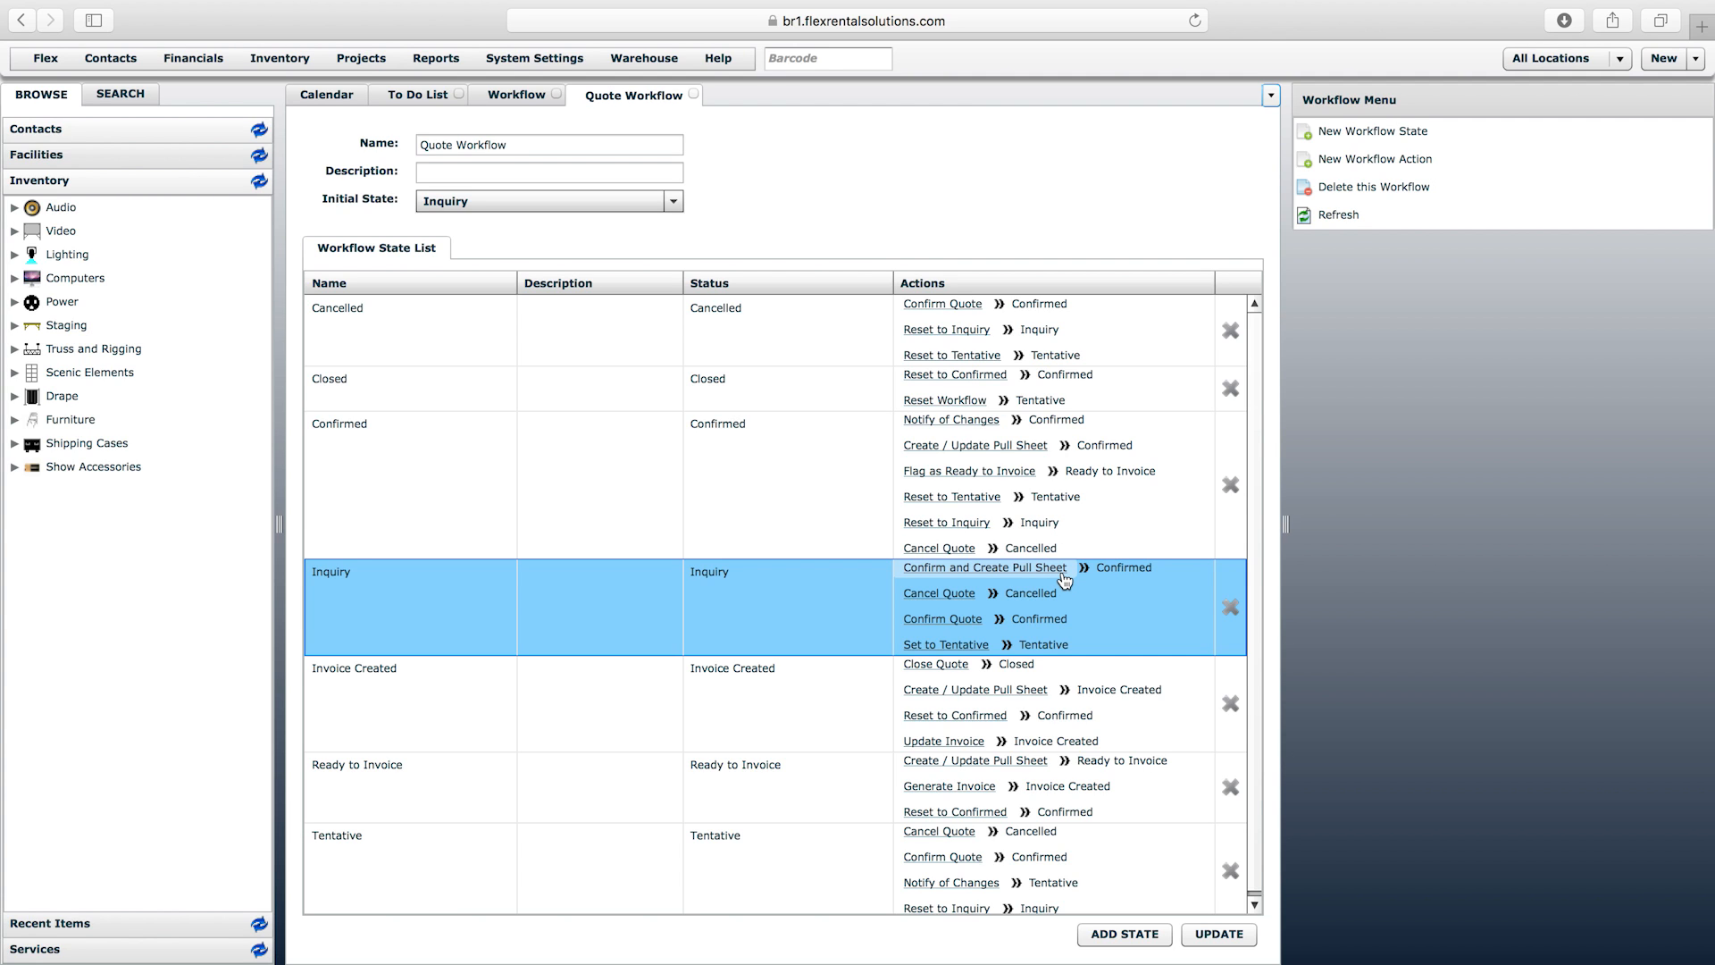
# - Discard a blank new action form and open Confirm and Create Pull Sheet under Inquiry
pyautogui.click(1376, 160)
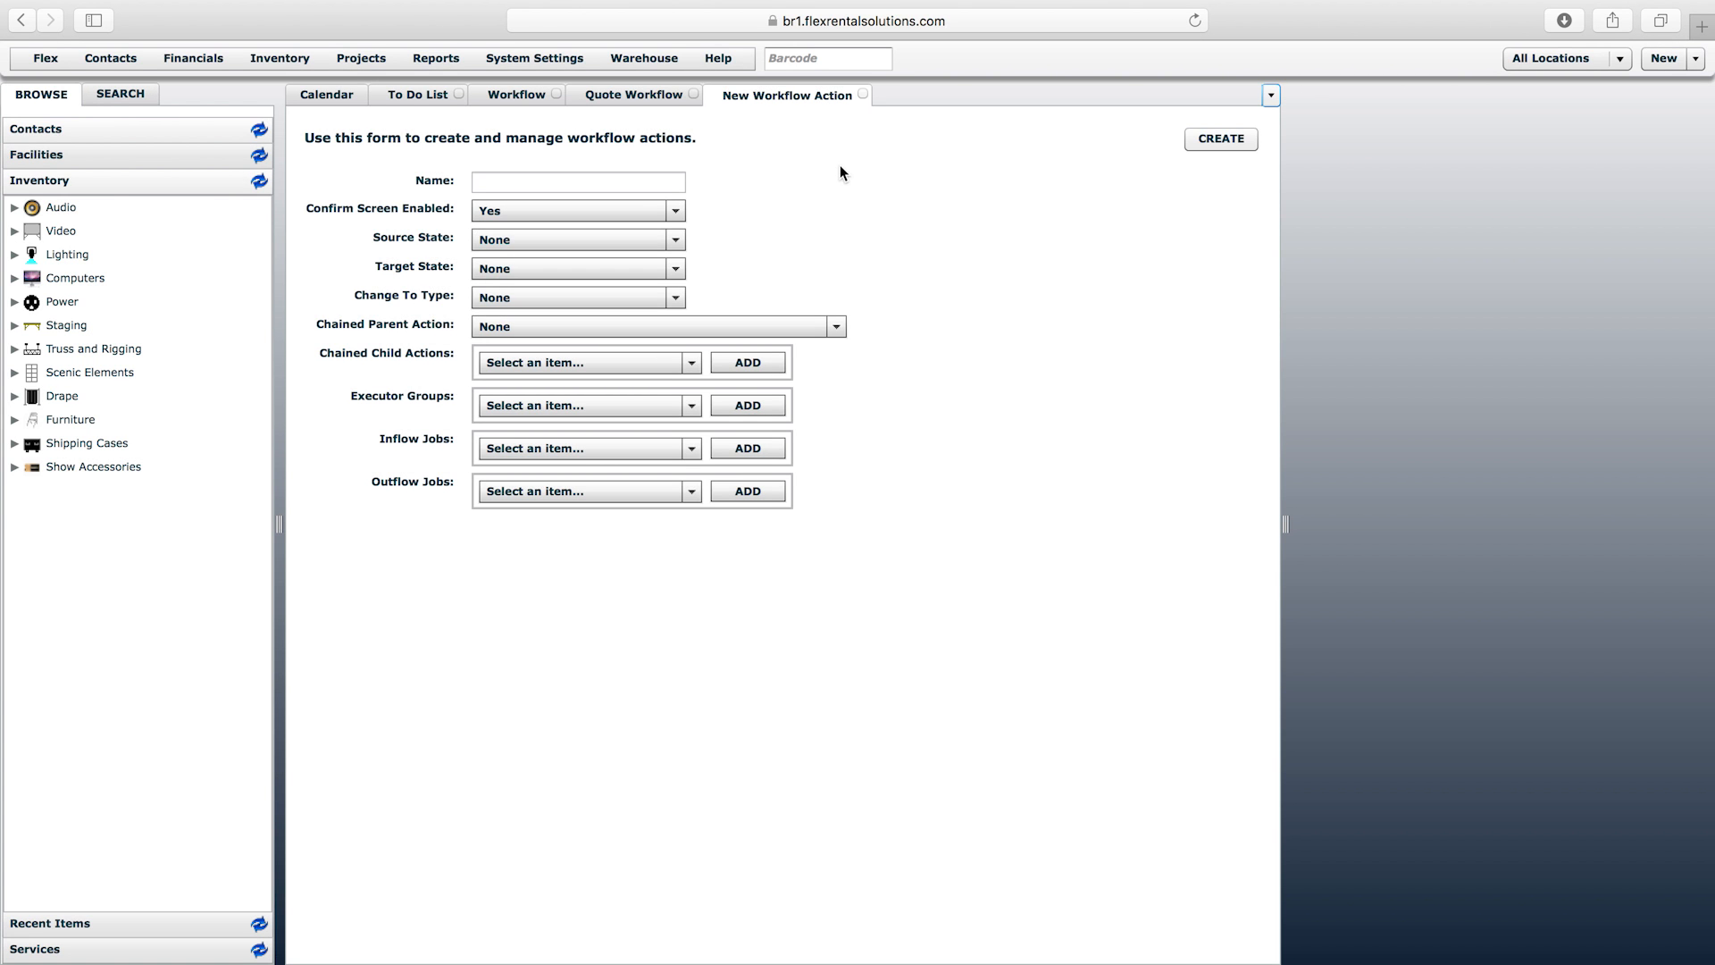
pyautogui.click(862, 95)
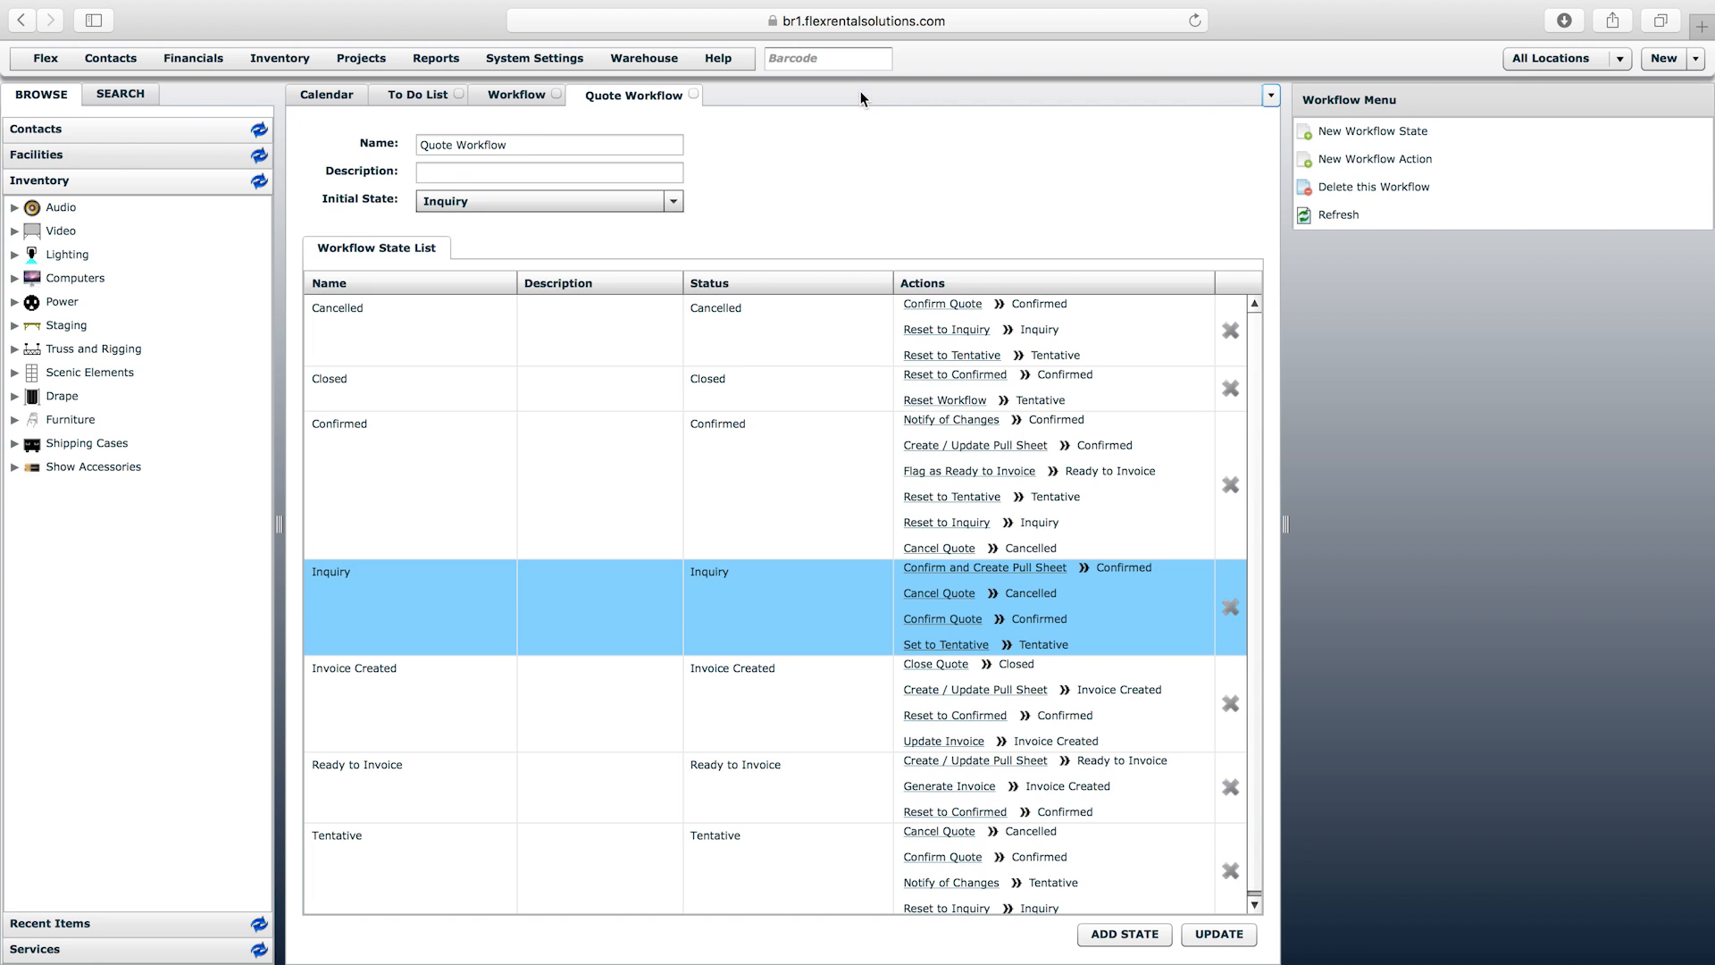
pyautogui.click(958, 568)
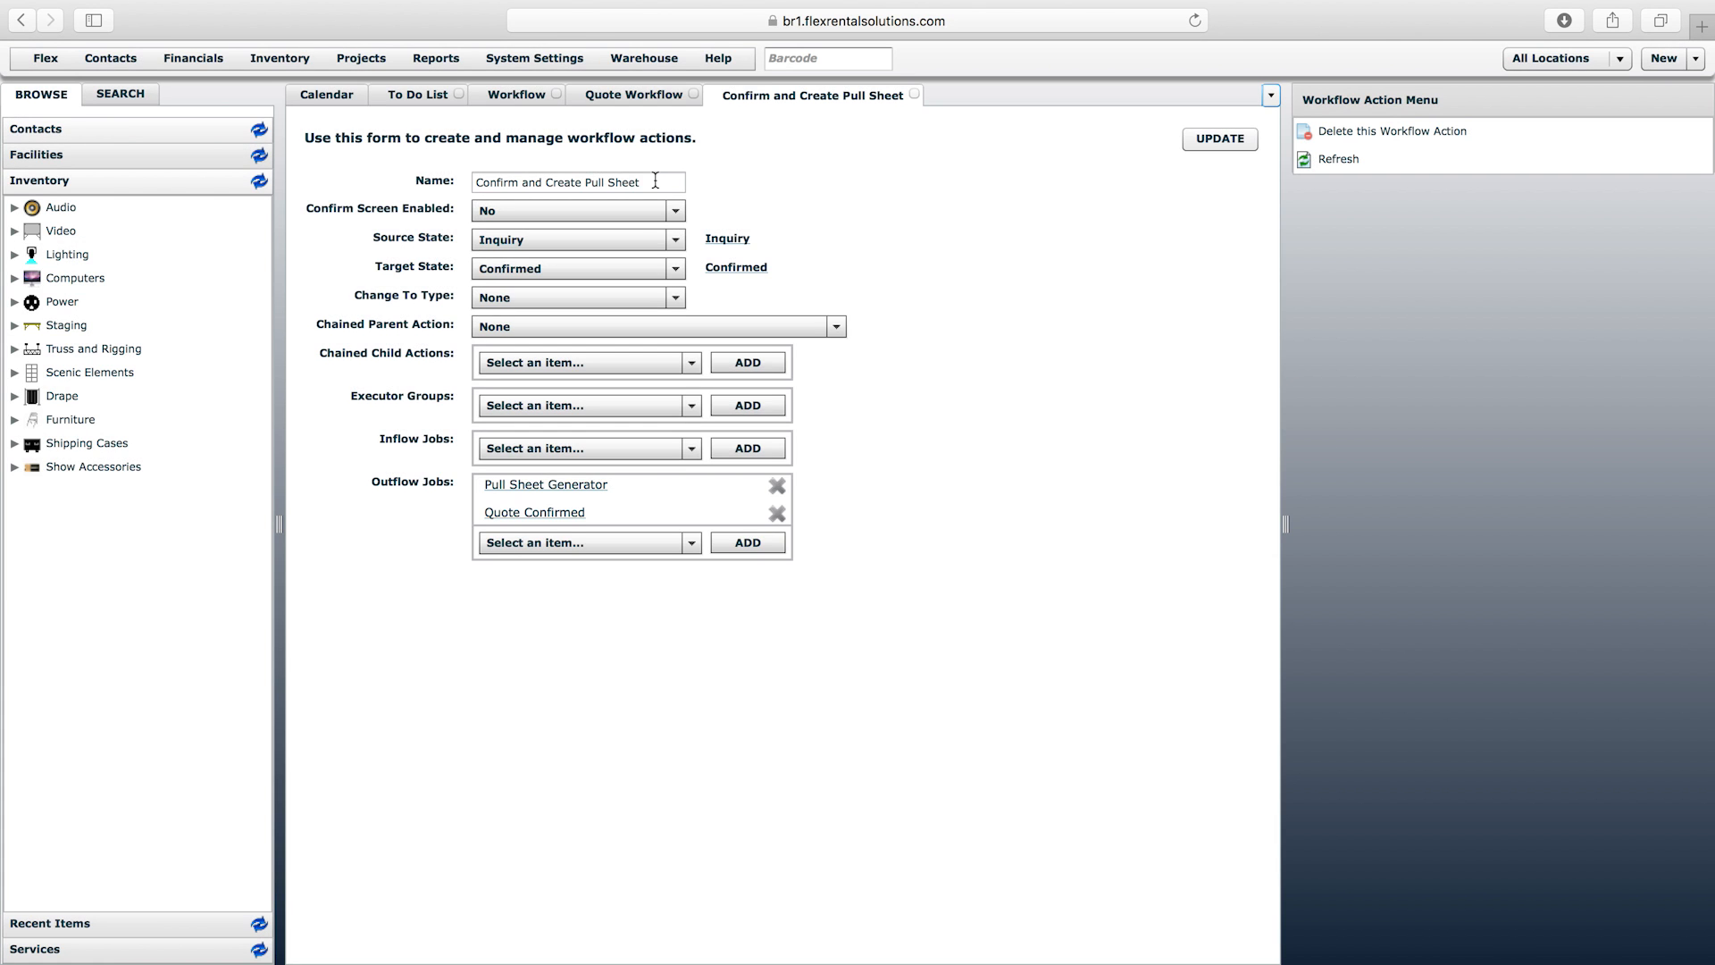
# - Inspect the Confirm and Create Pull Sheet action's name field
pyautogui.click(655, 181)
pyautogui.moveTo(477, 183); pyautogui.dragTo(663, 184)
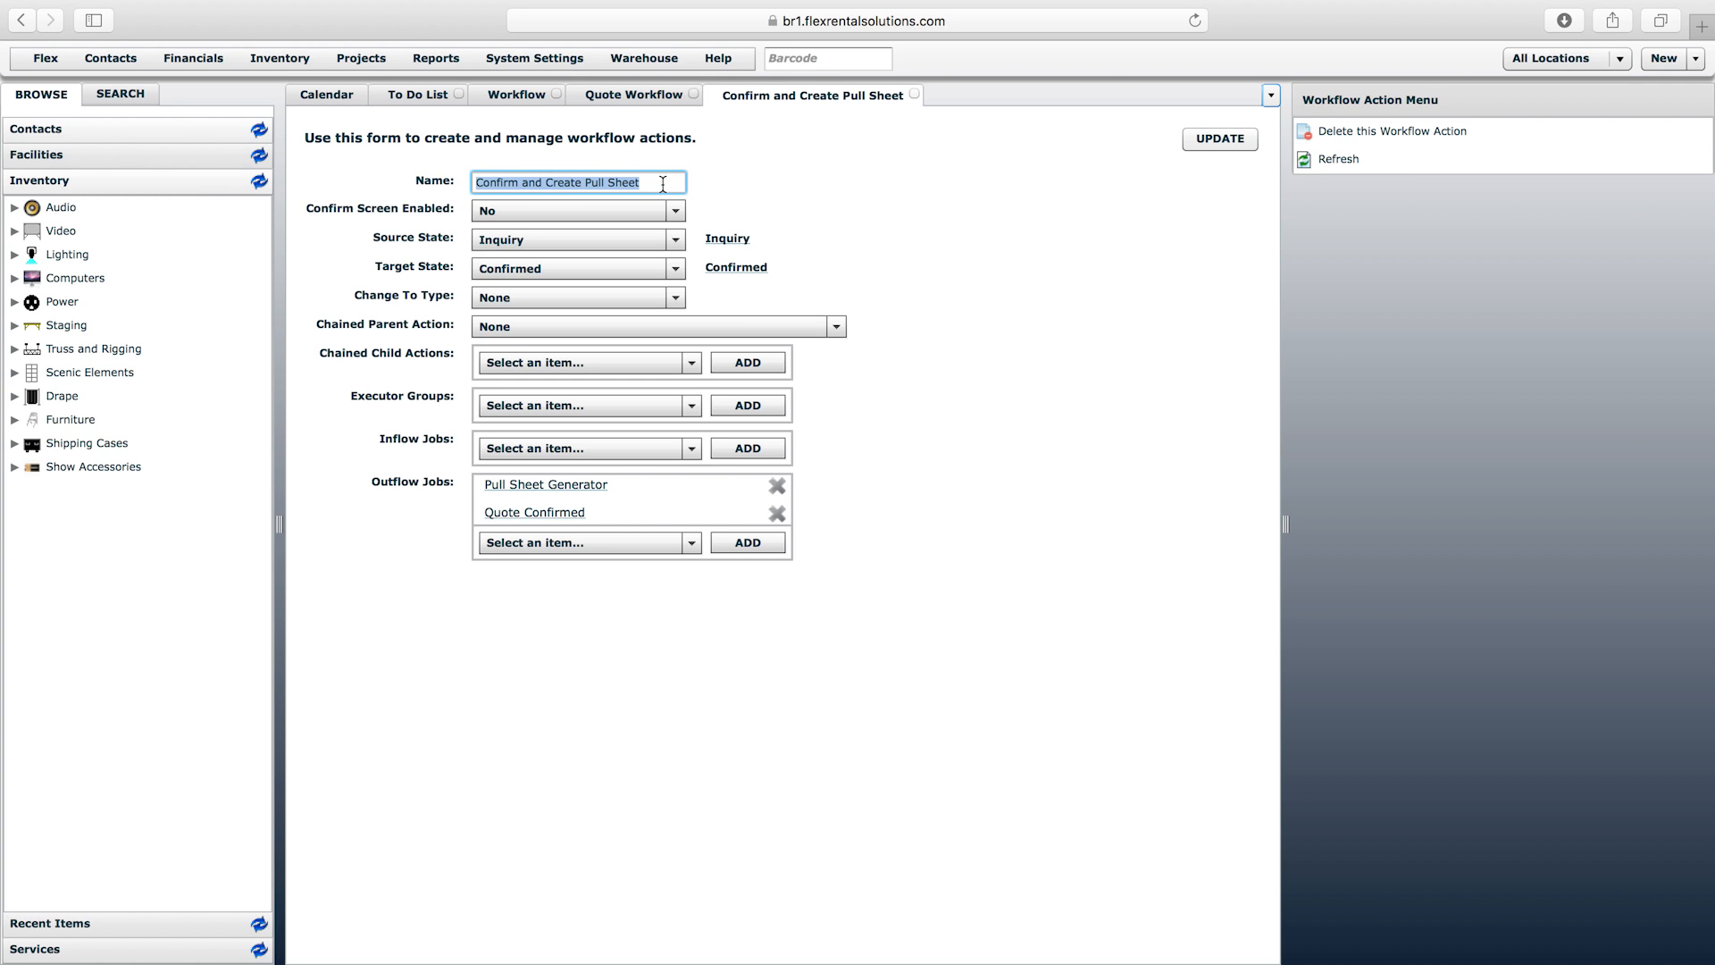
pyautogui.click(663, 184)
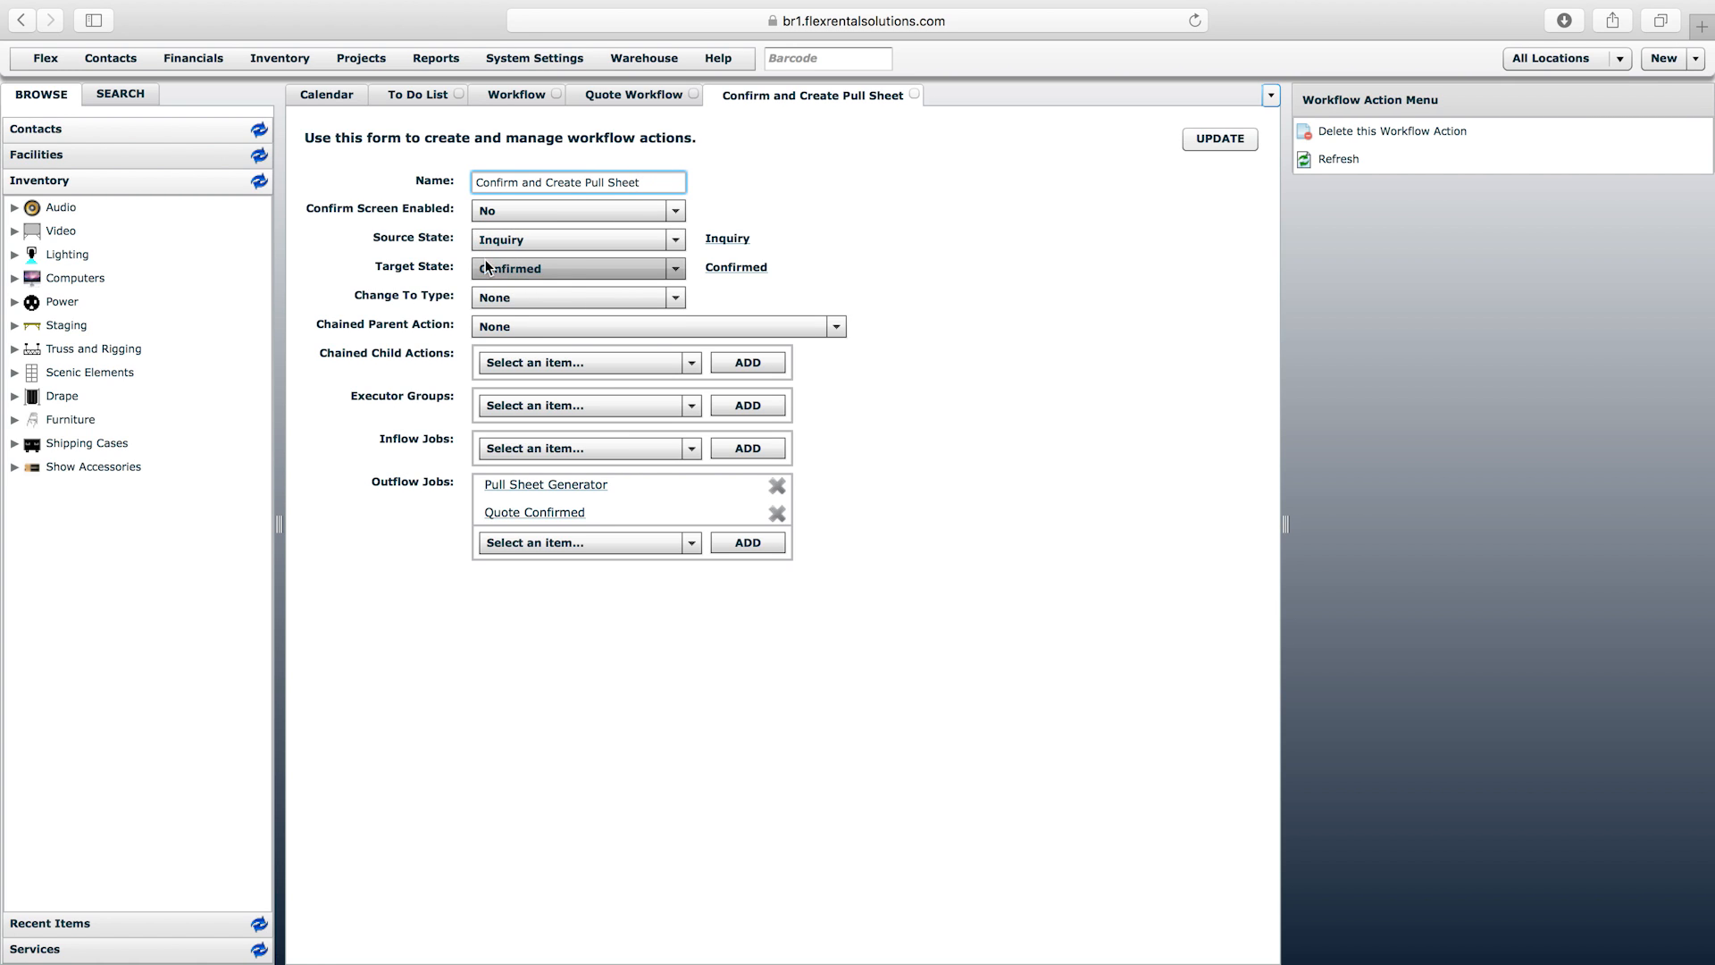
pyautogui.moveTo(523, 183); pyautogui.dragTo(467, 184)
pyautogui.click(551, 184)
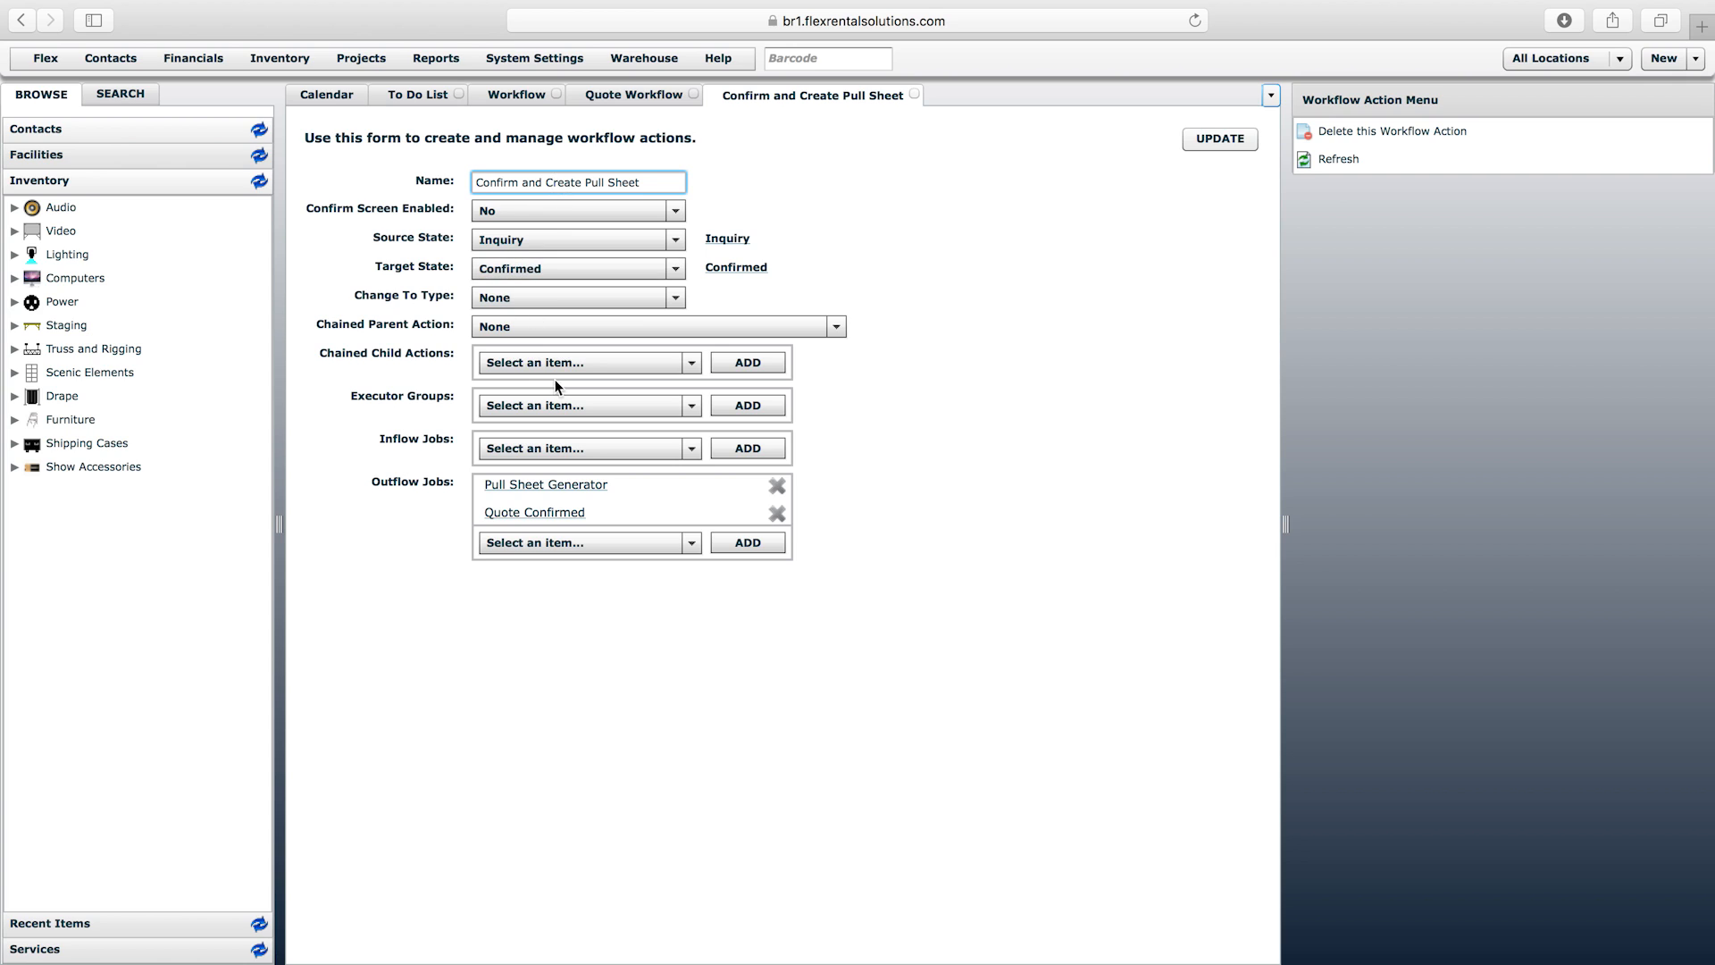
pyautogui.click(407, 332)
# - Add Sales Reps and Administrators as executor groups, then remove both again
pyautogui.click(529, 407)
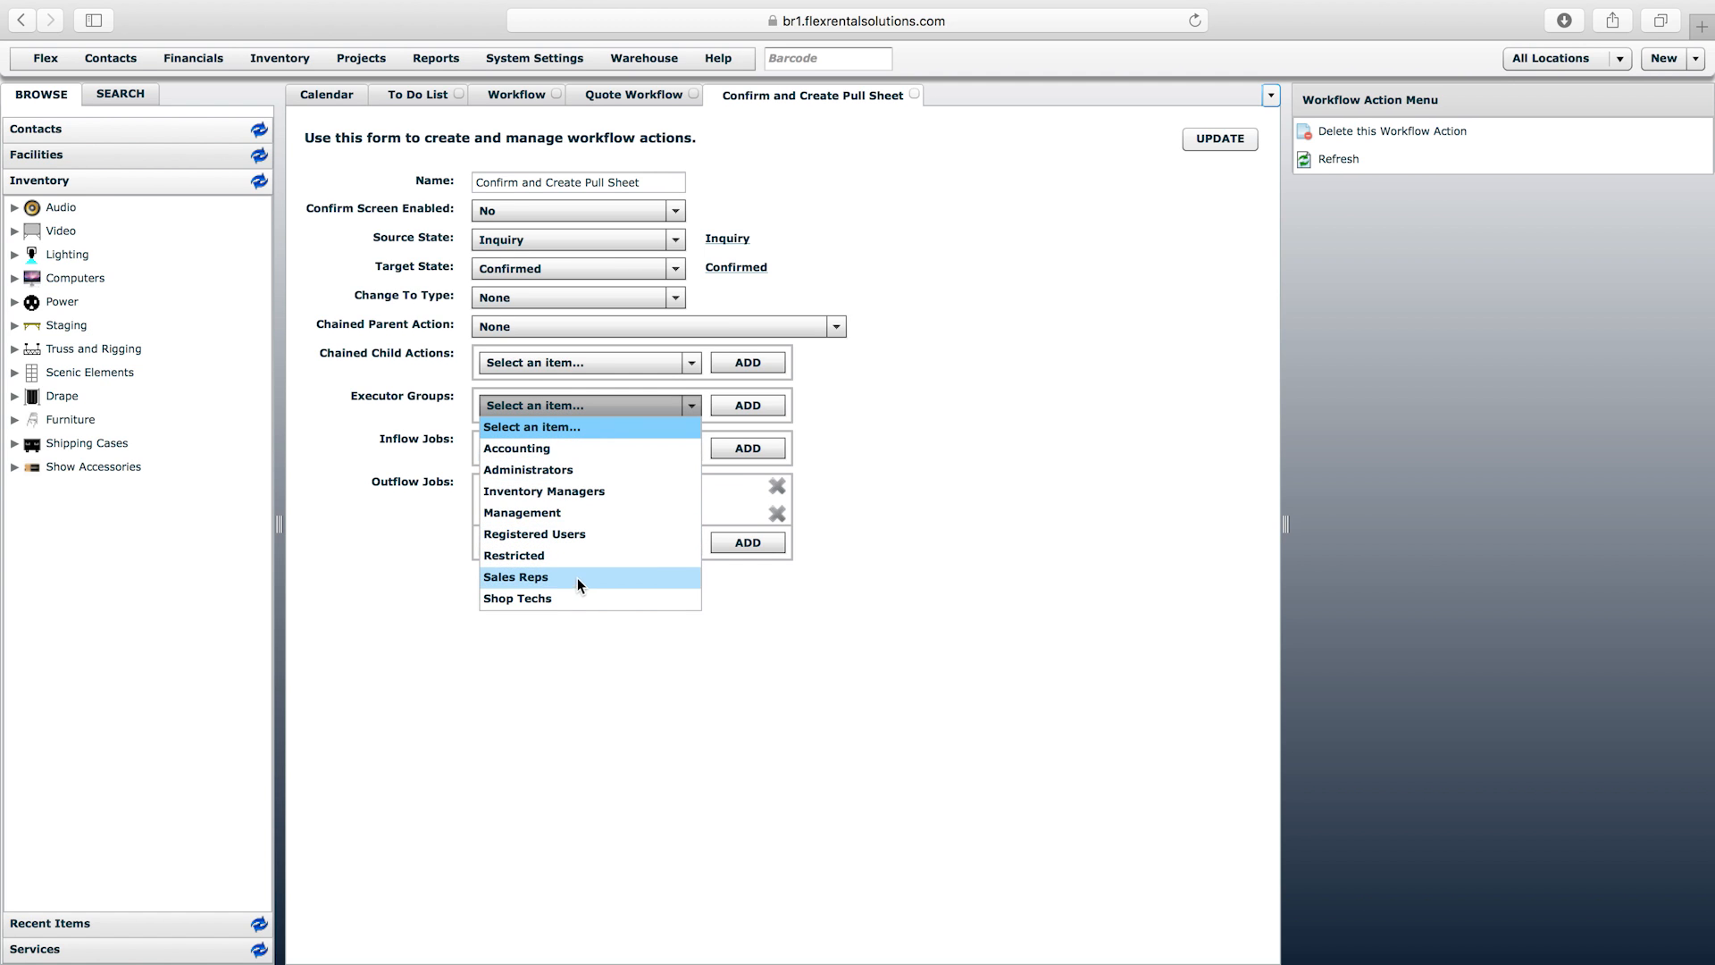
pyautogui.click(554, 578)
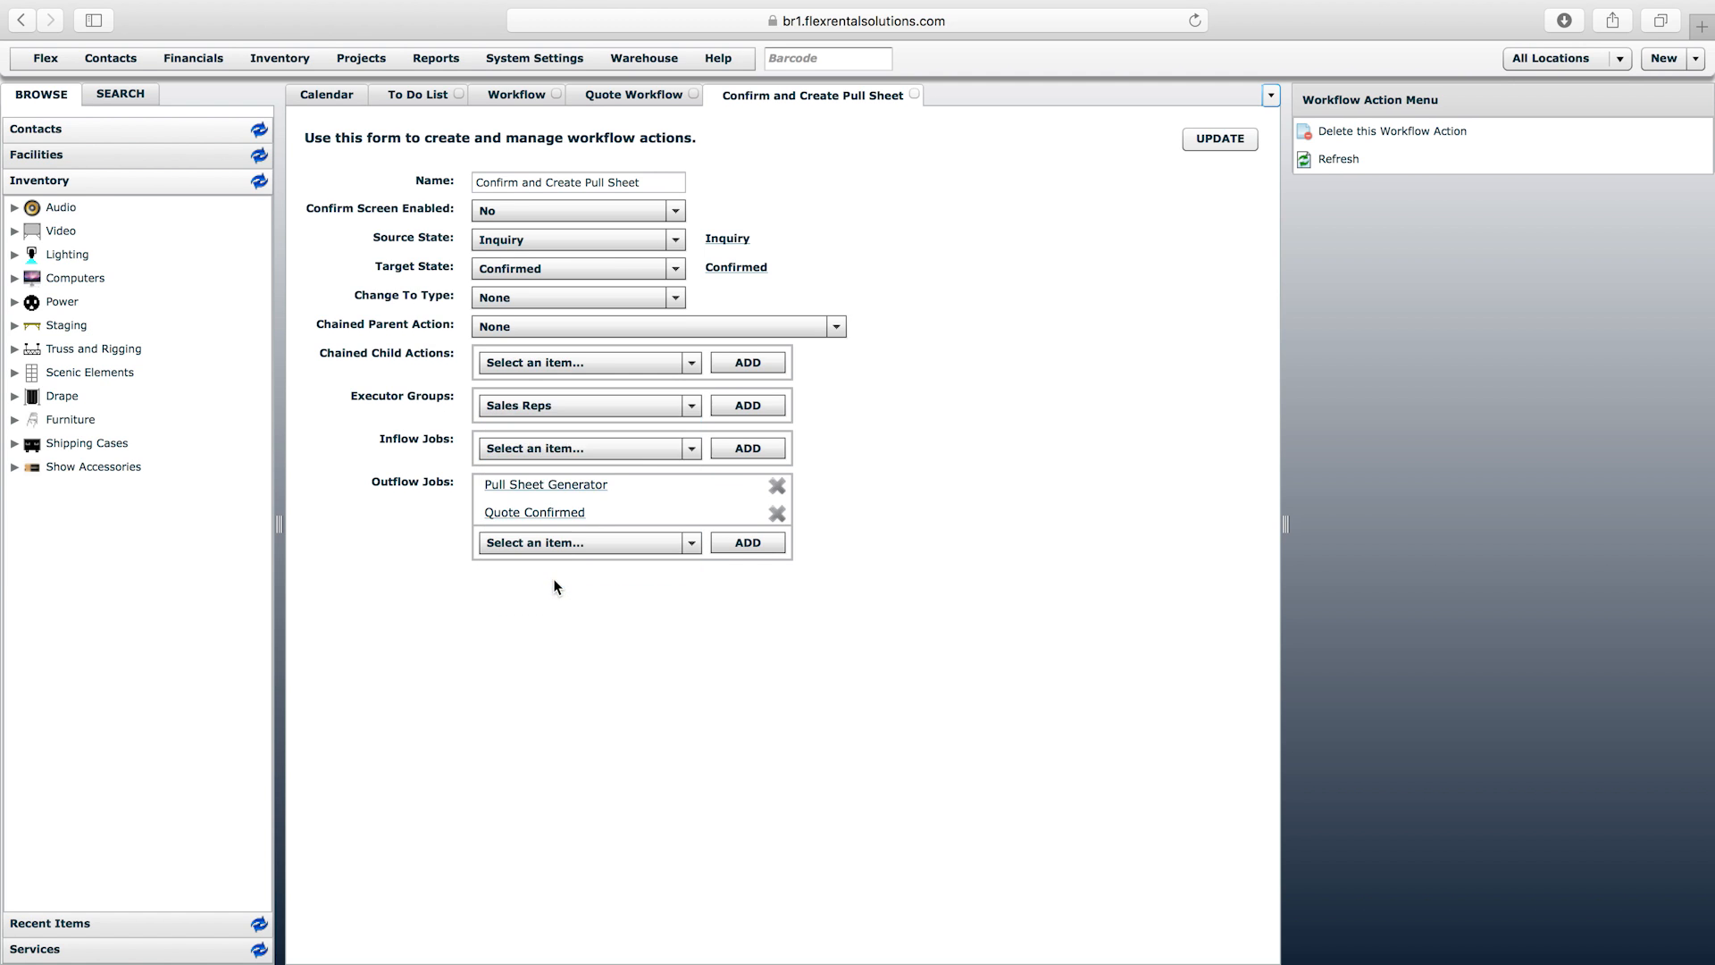
pyautogui.click(723, 404)
pyautogui.click(670, 429)
pyautogui.click(647, 488)
pyautogui.click(749, 425)
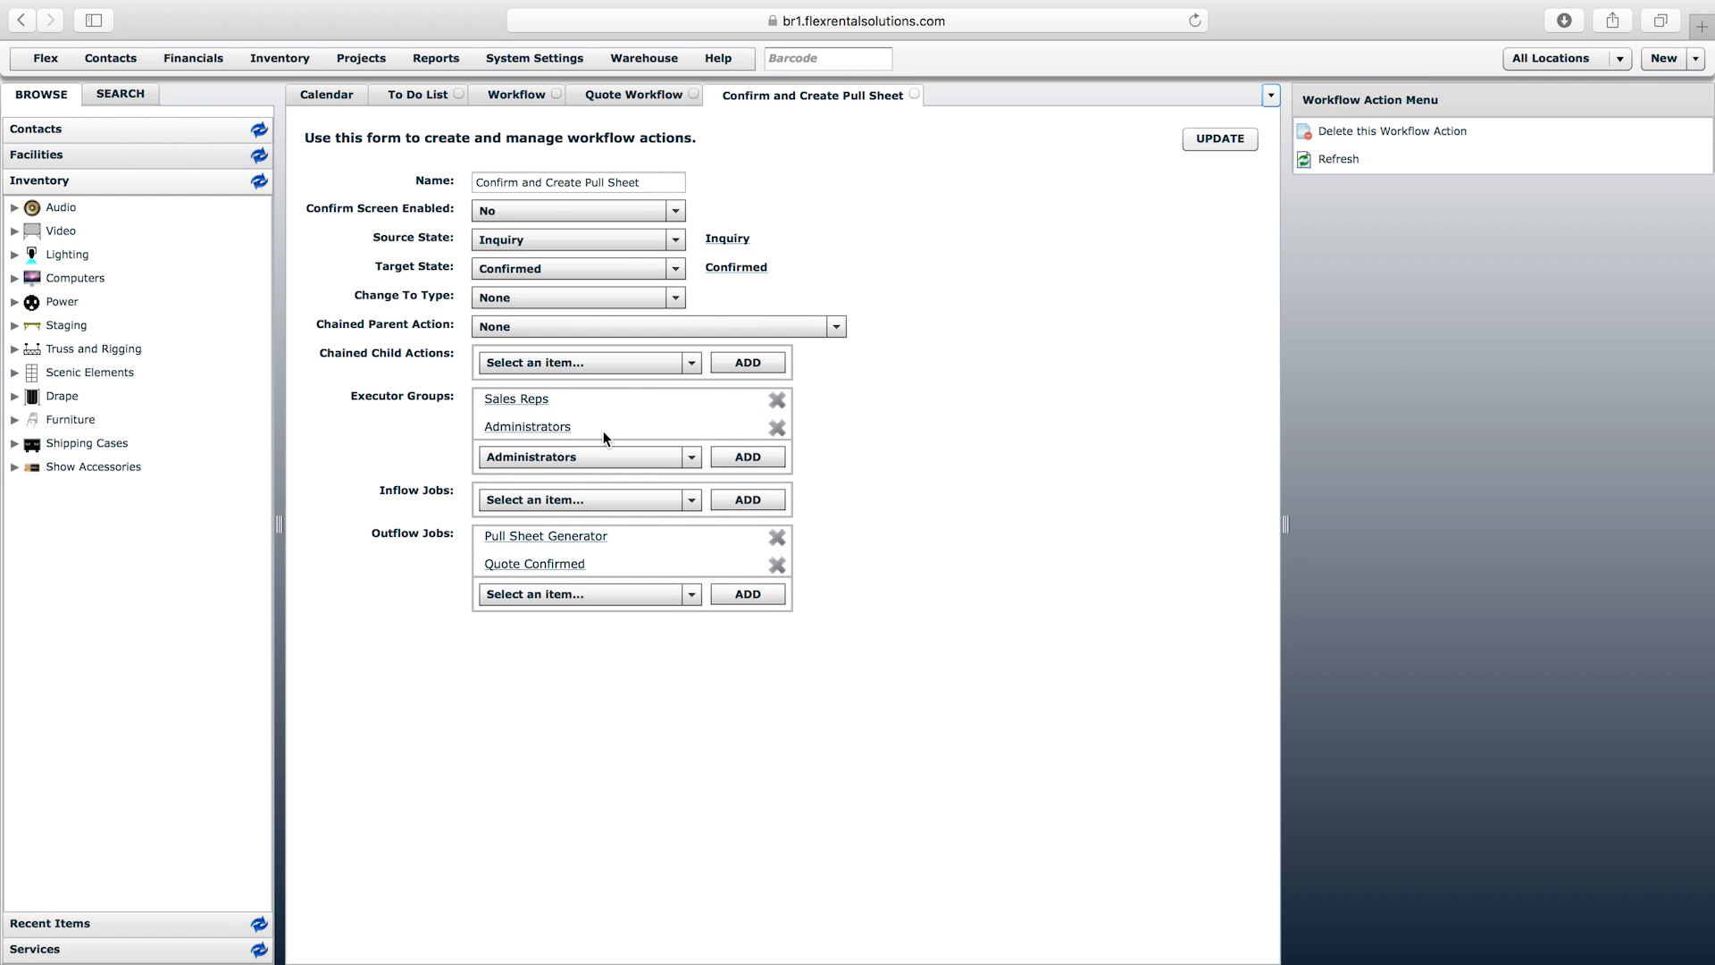
pyautogui.click(783, 400)
pyautogui.click(781, 399)
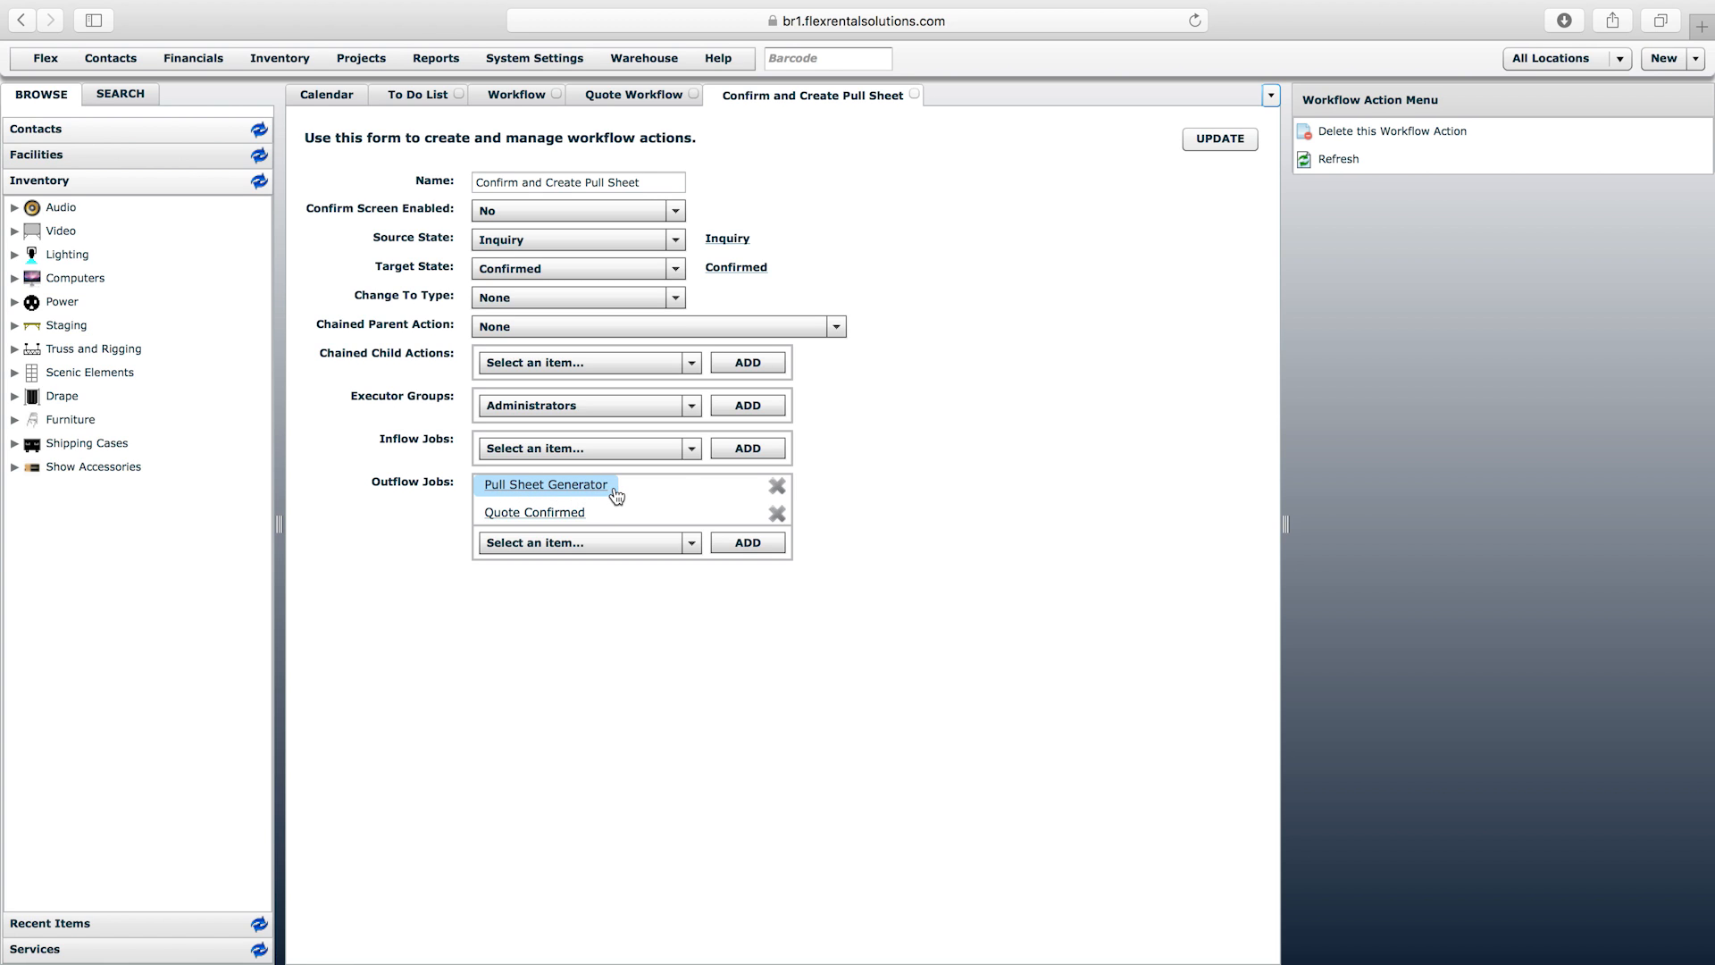
# - Set the outflow jobs to Pull Sheet Generator and Quote Confirmed and update the action
pyautogui.click(635, 543)
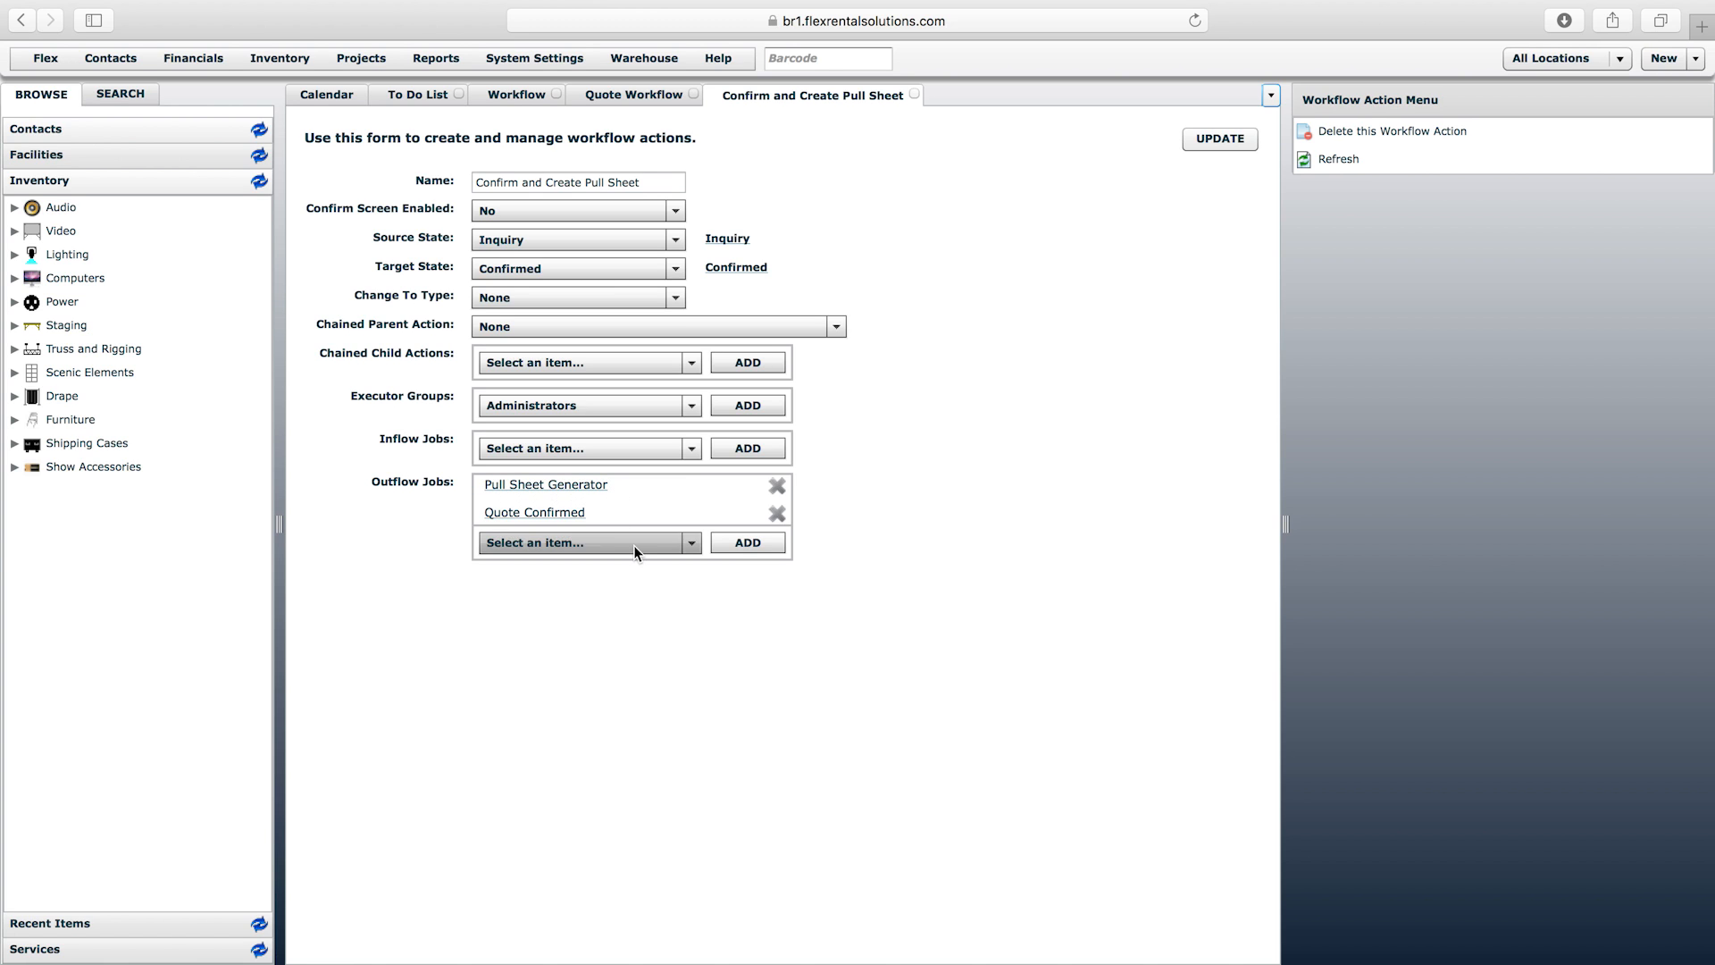
pyautogui.moveTo(694, 608); pyautogui.dragTo(695, 655)
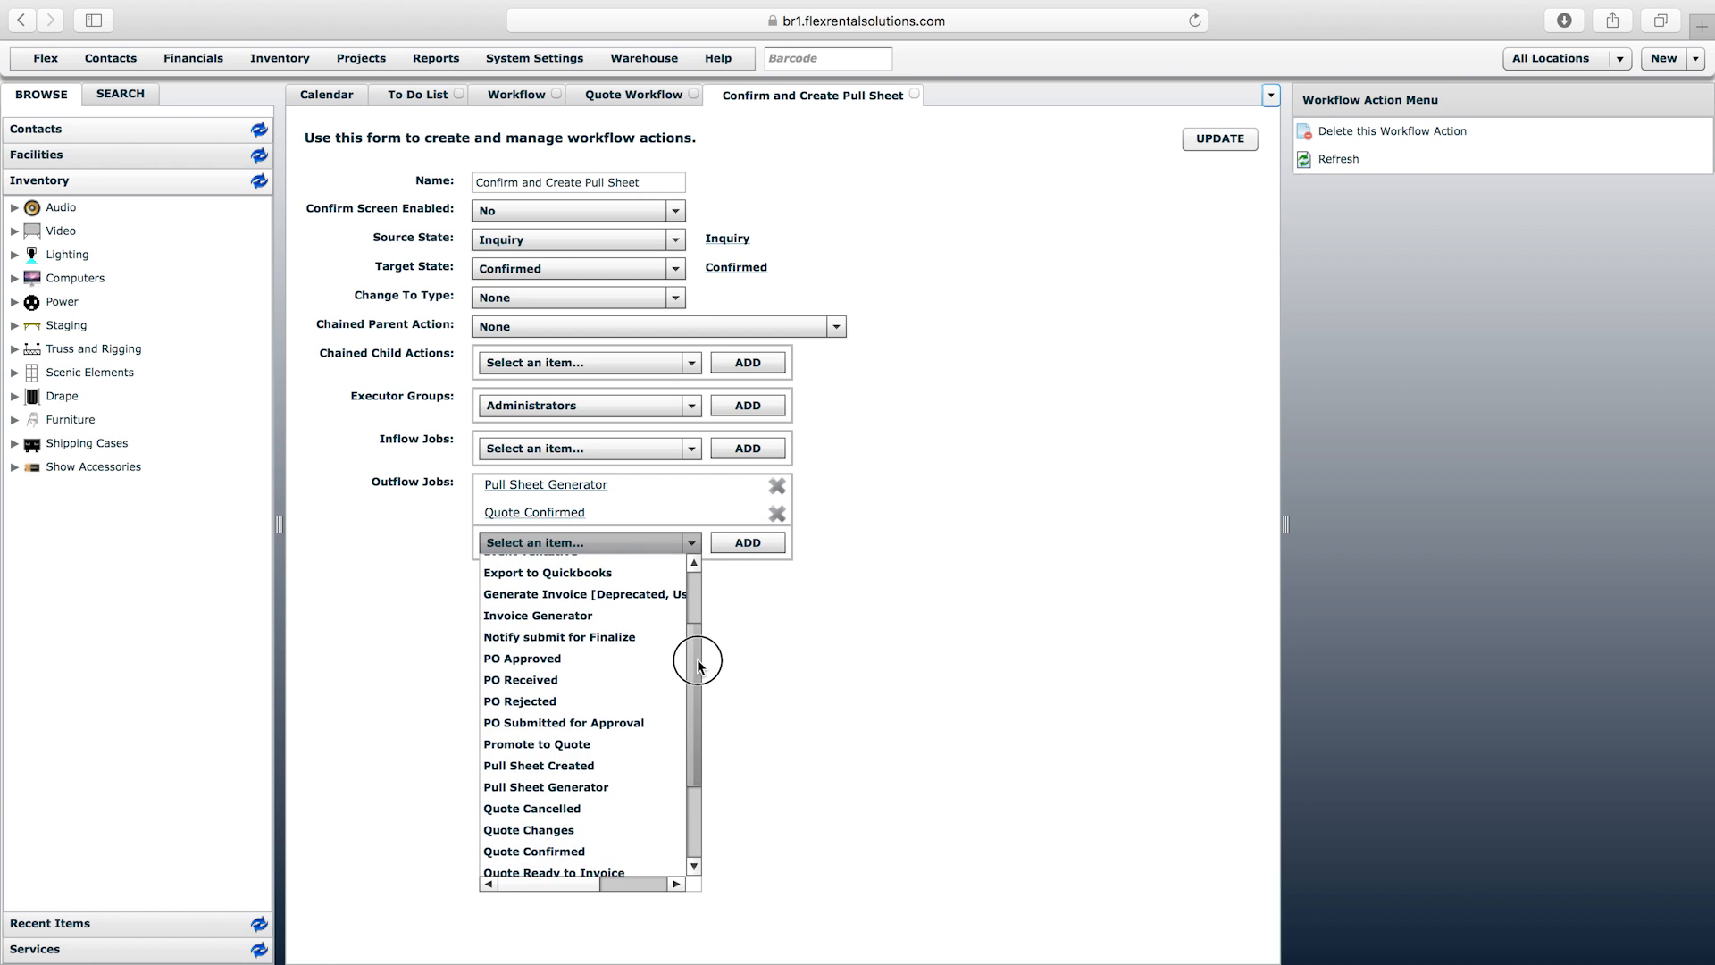
pyautogui.click(564, 786)
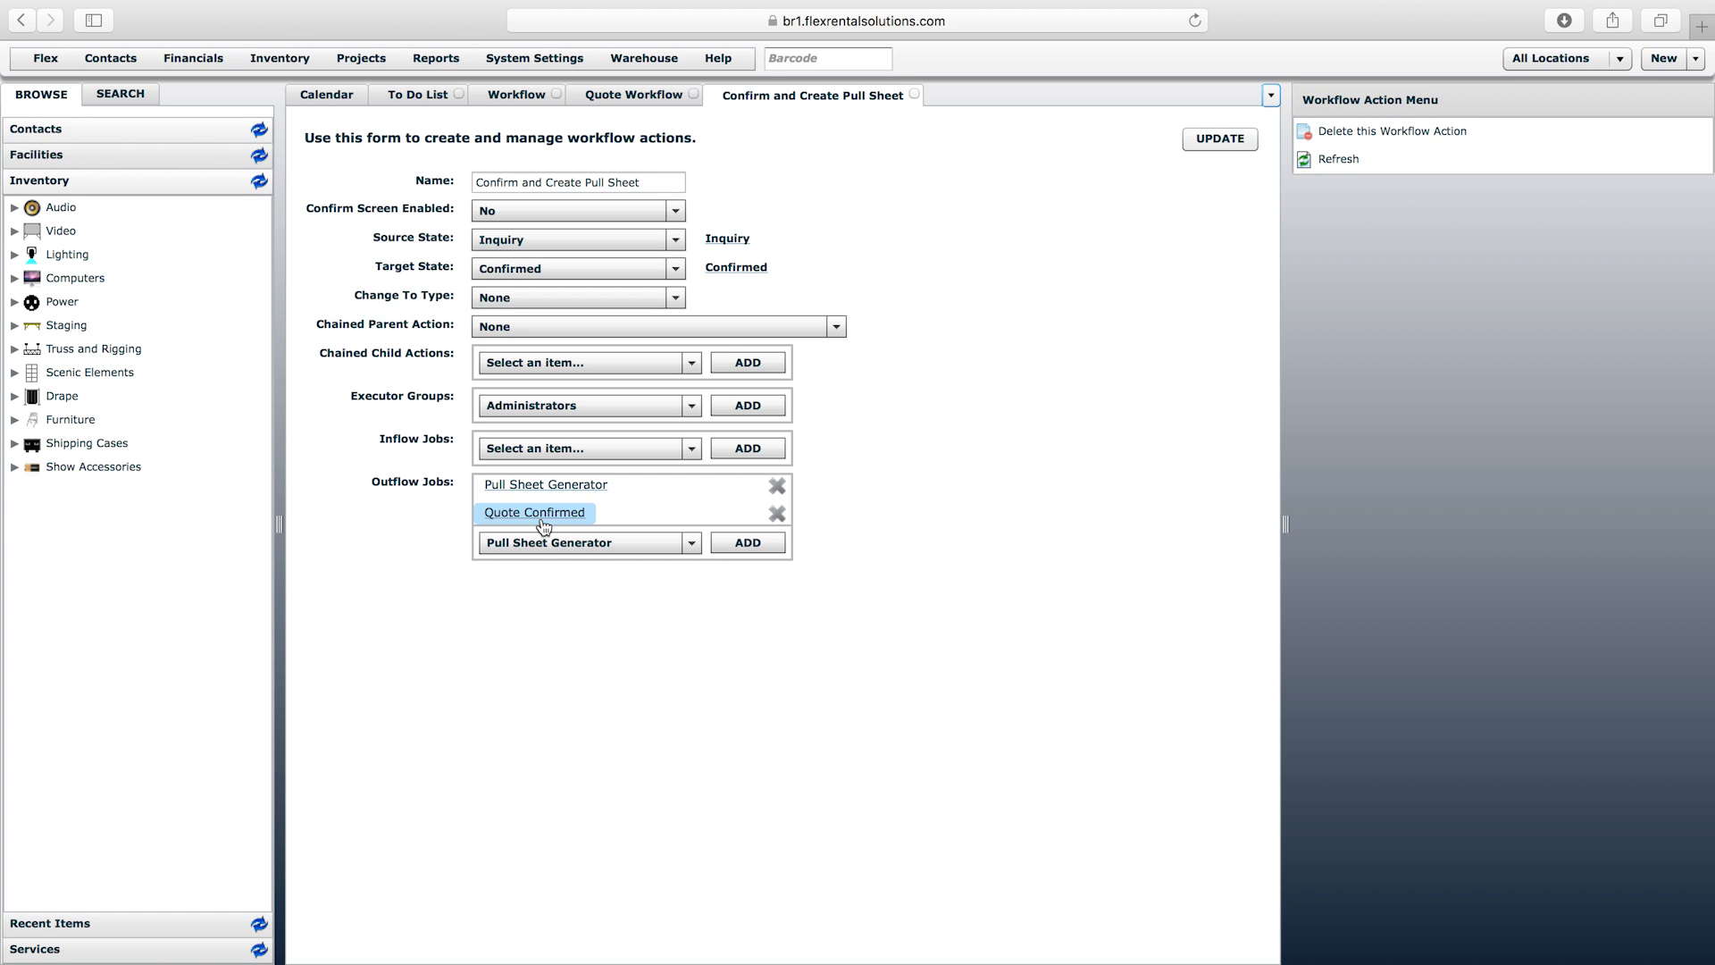
pyautogui.click(566, 544)
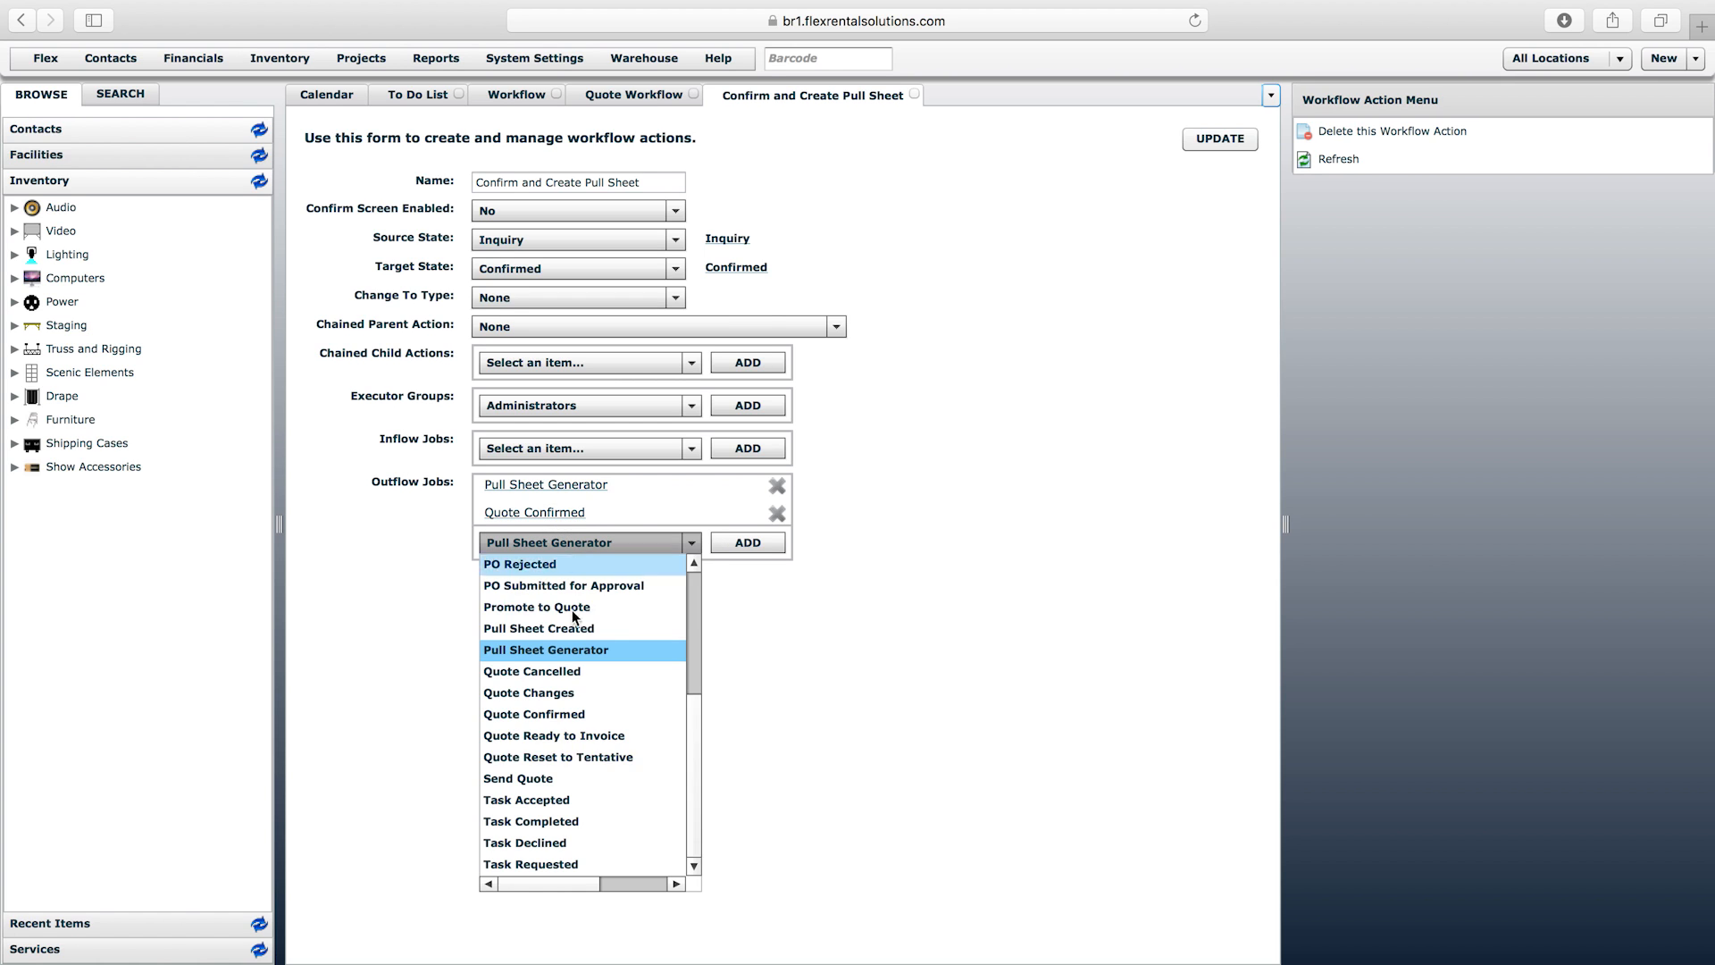
pyautogui.click(563, 713)
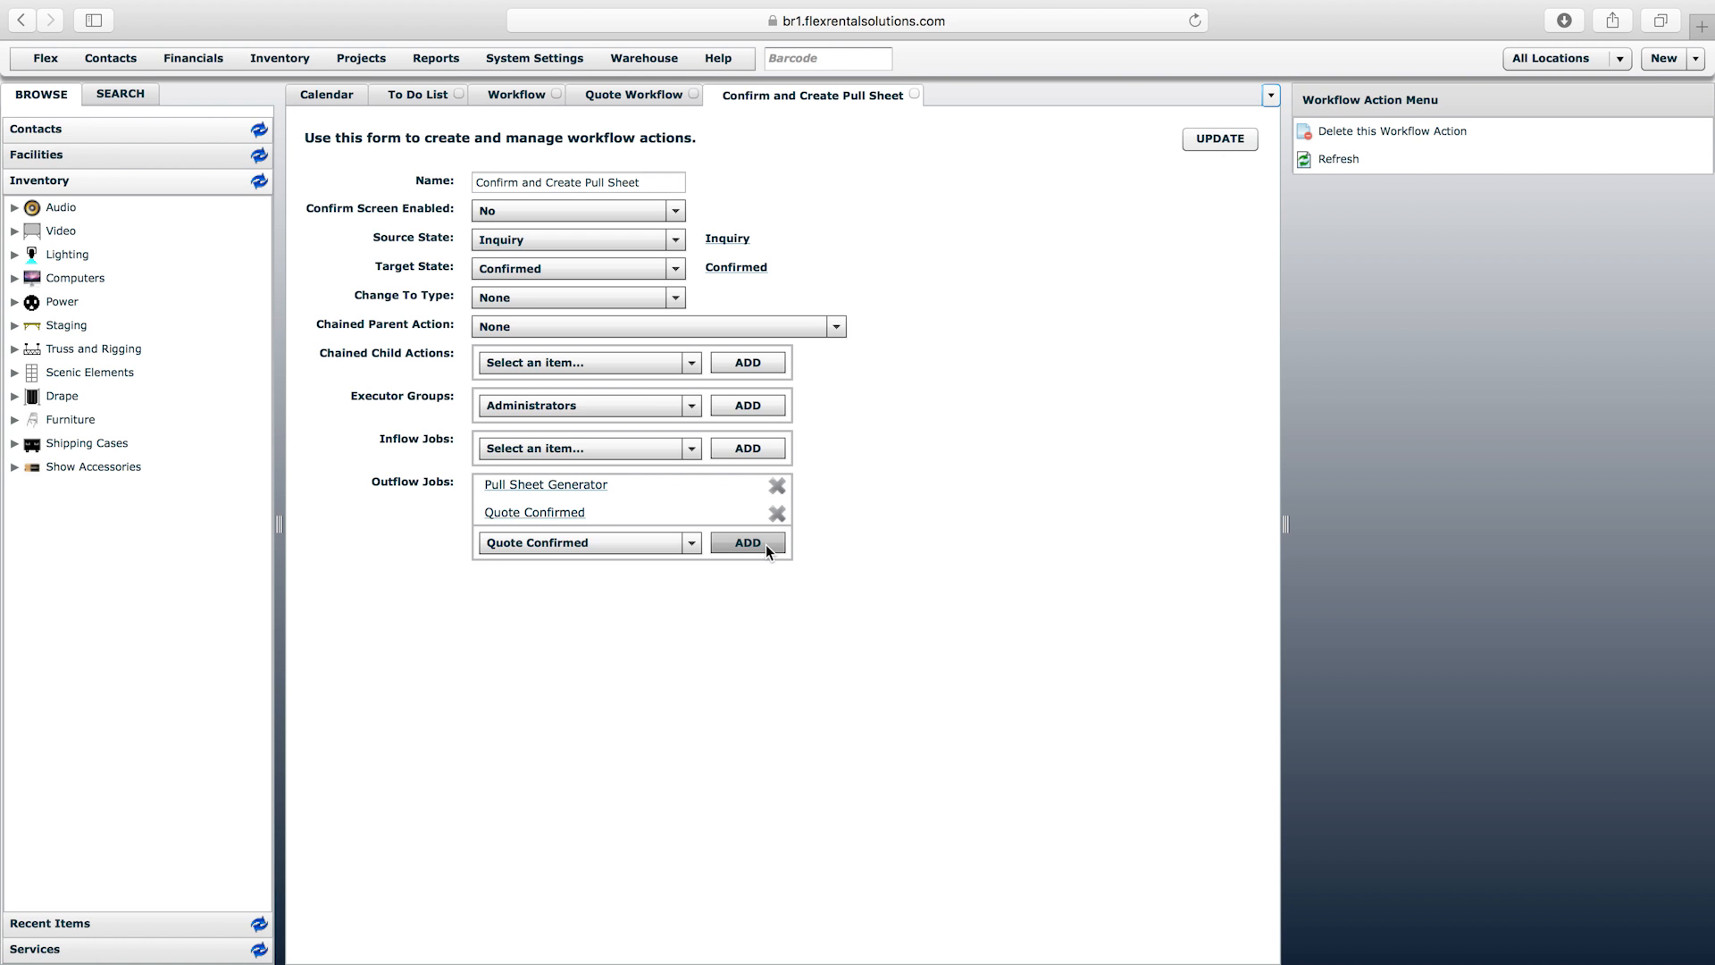
pyautogui.click(1230, 141)
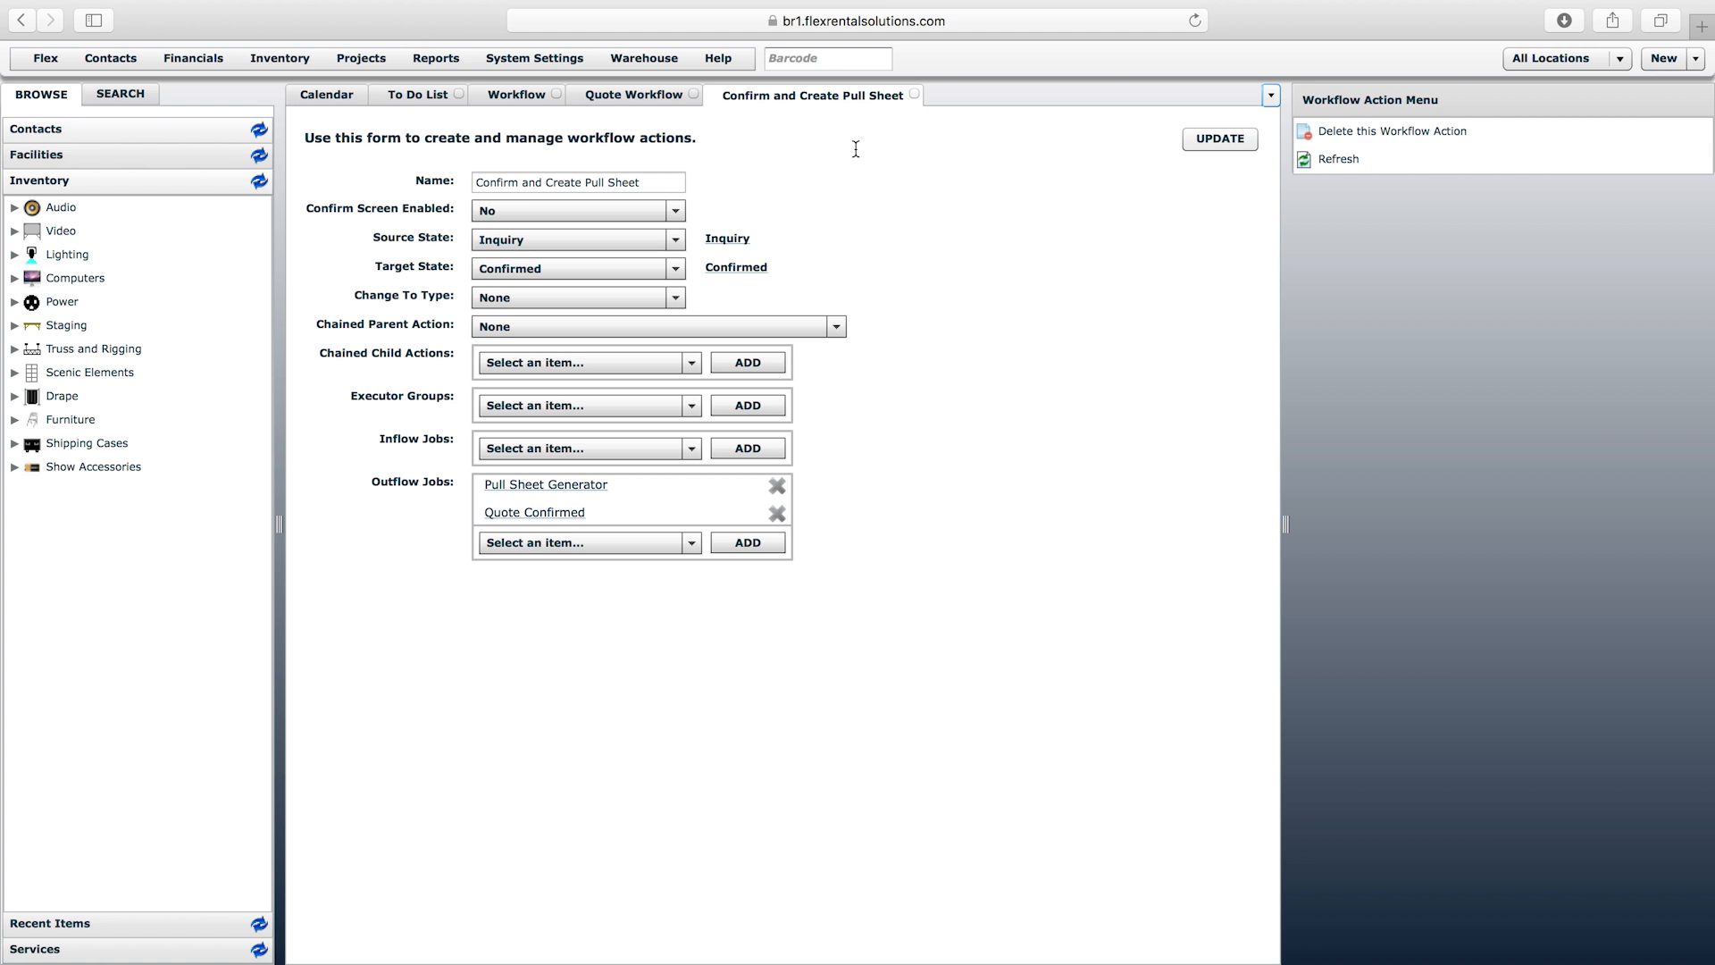
pyautogui.click(331, 94)
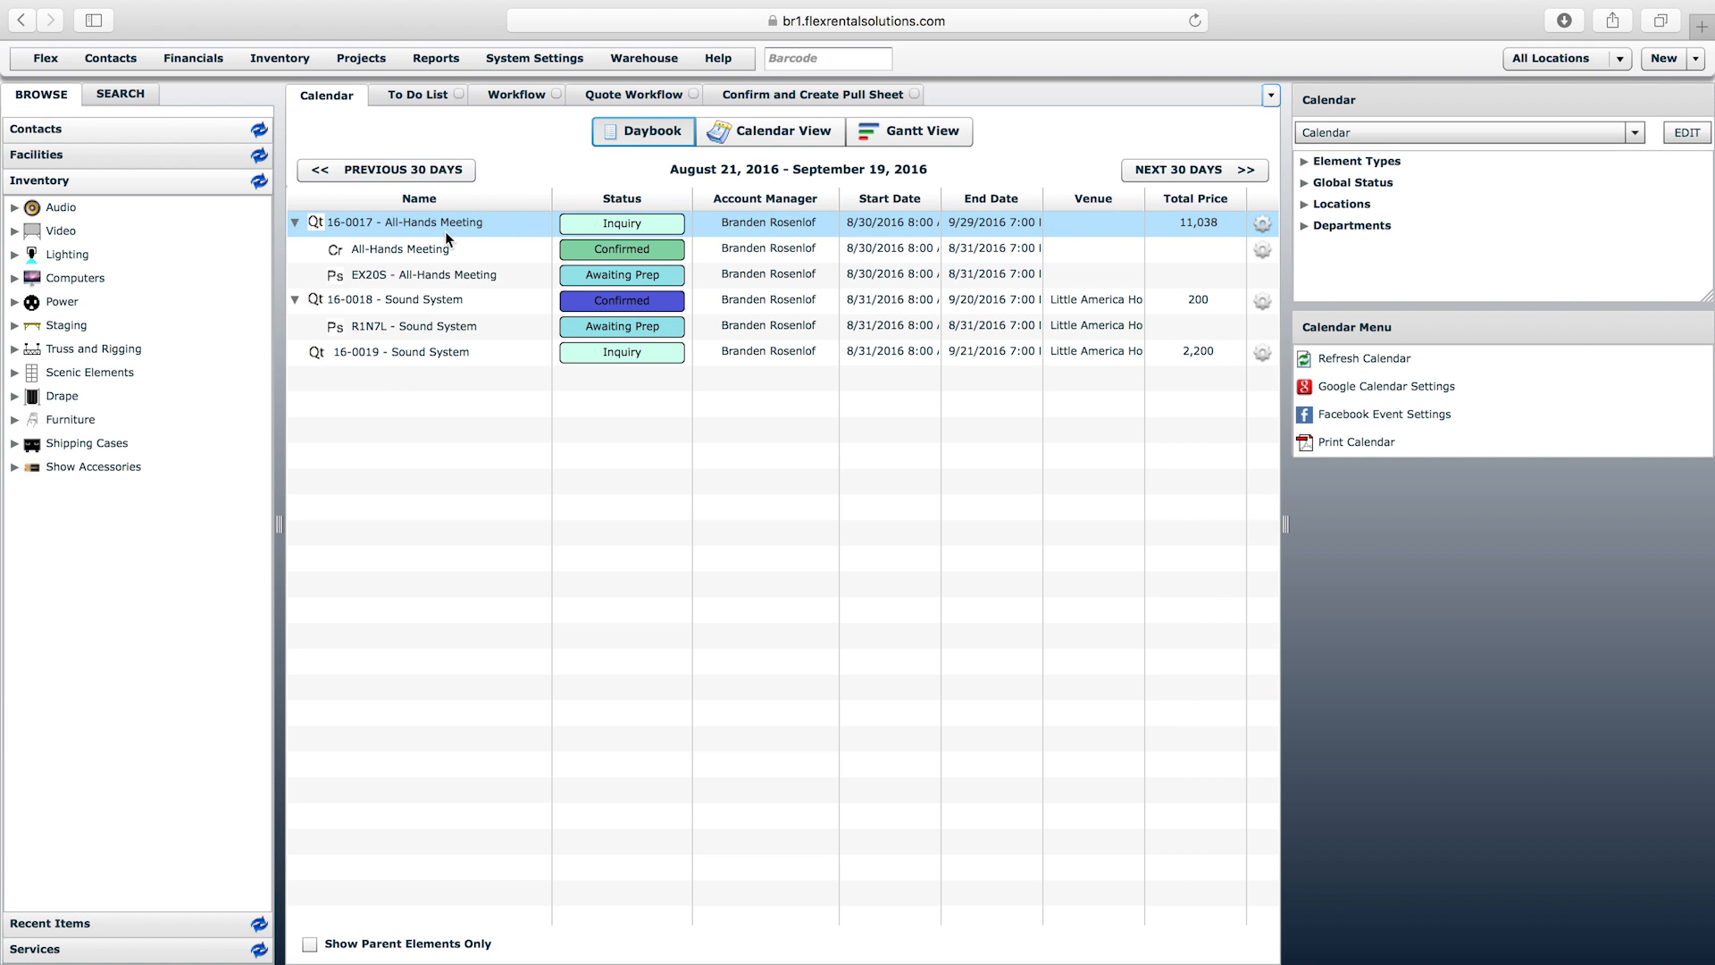
# - Run Confirm and Create Pull Sheet on Sound System quote 16-0019, generating pull sheet 1VIKF
pyautogui.doubleClick(427, 352)
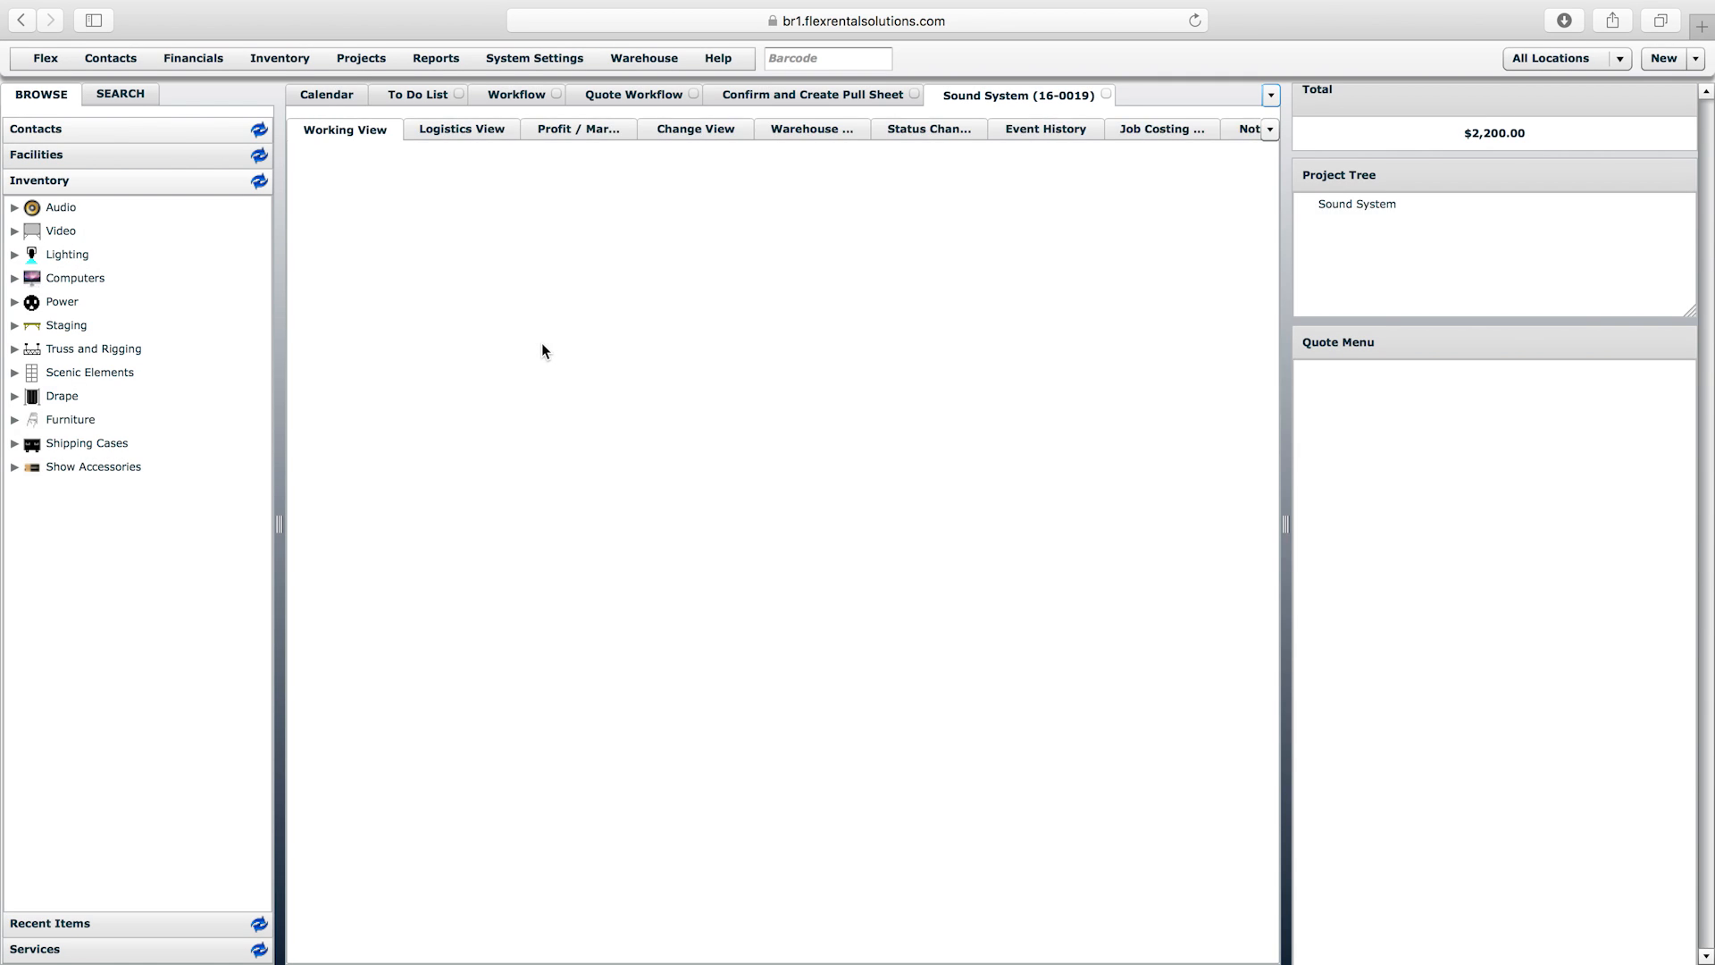
pyautogui.click(1708, 783)
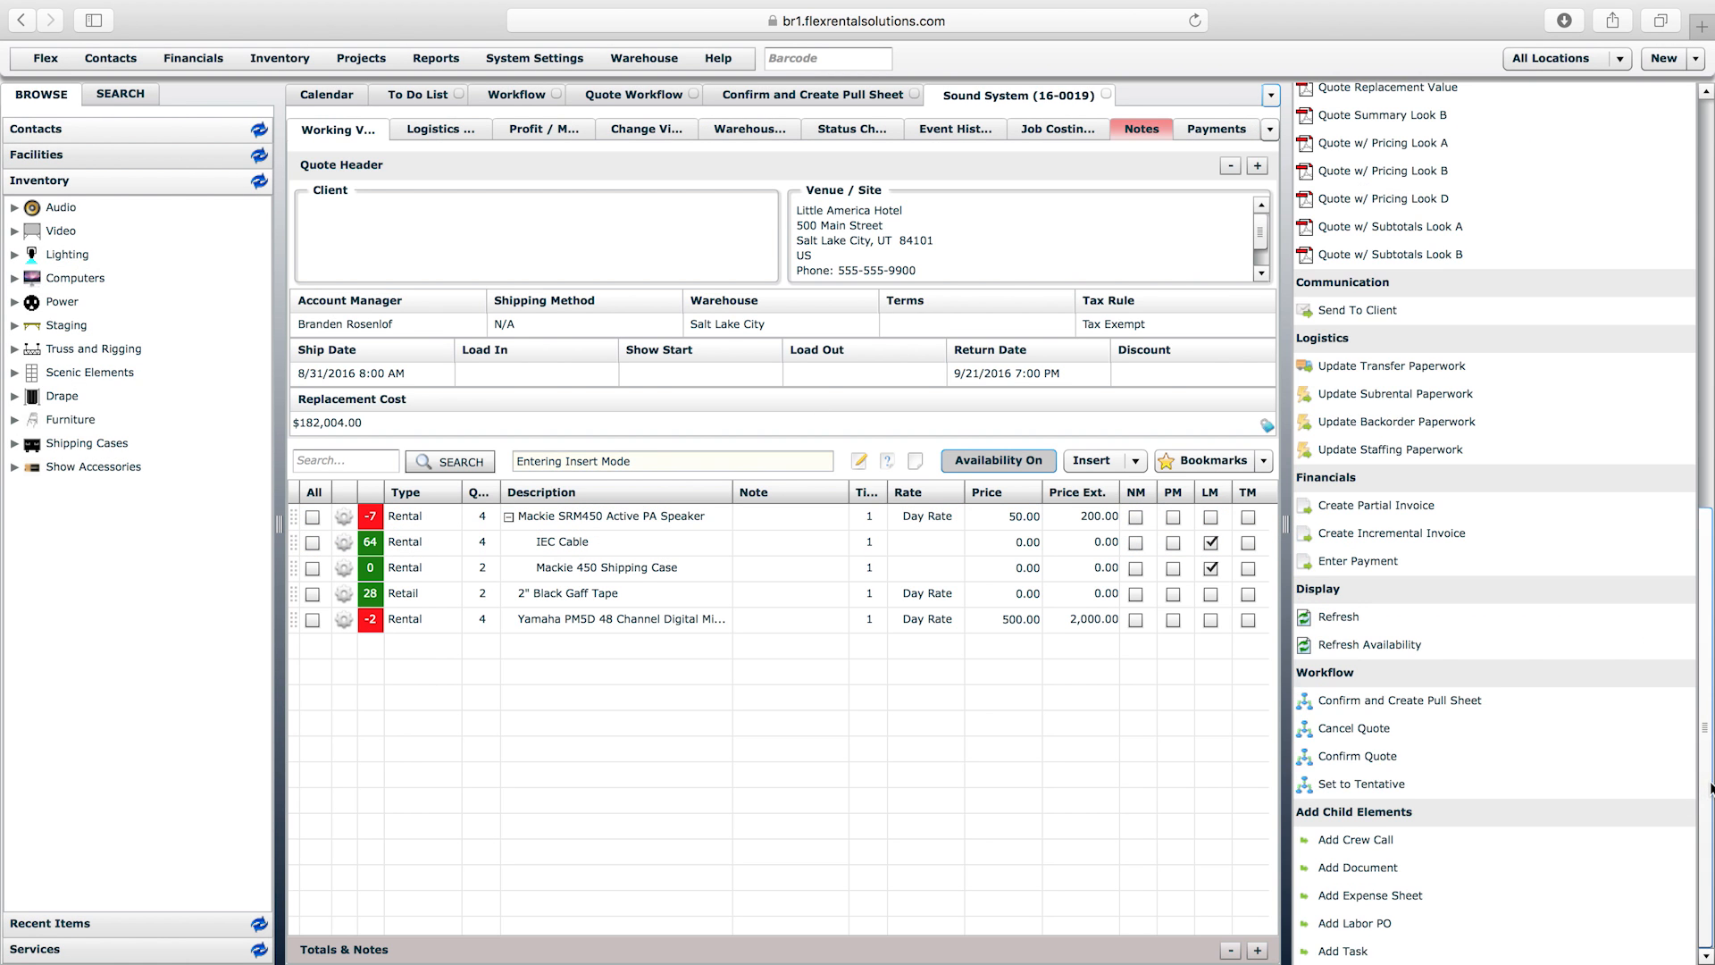
pyautogui.click(1378, 700)
pyautogui.click(1146, 760)
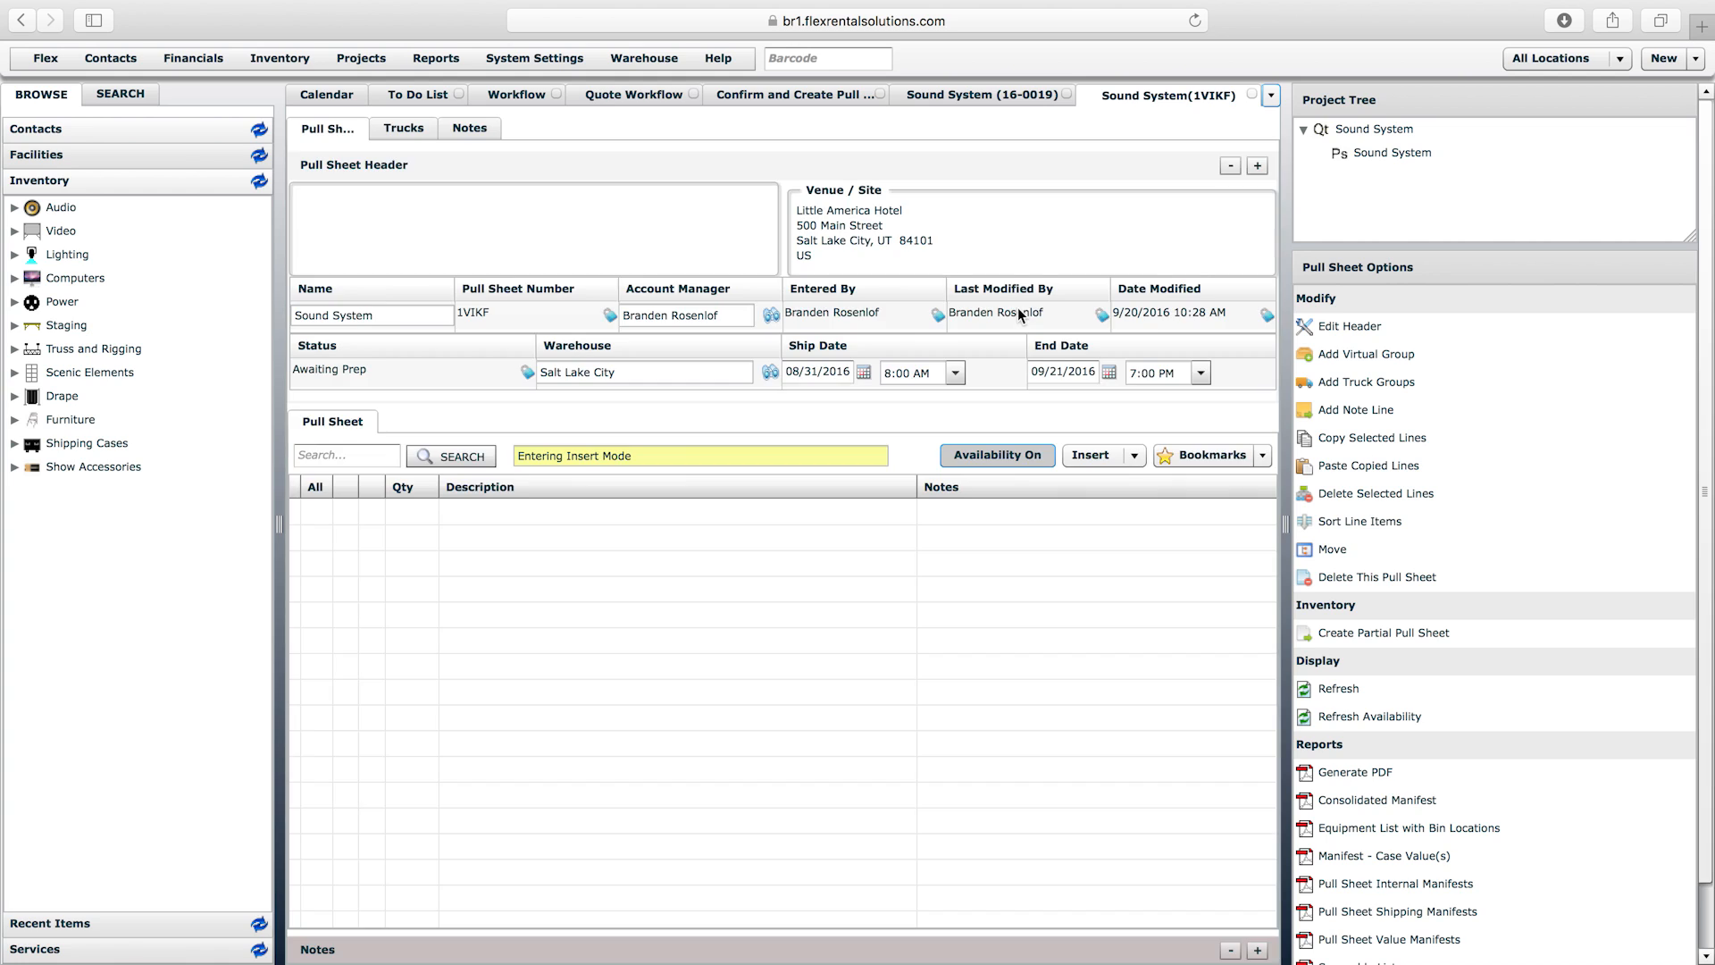
# - Close the Sound System quote and its pull sheet
pyautogui.click(963, 96)
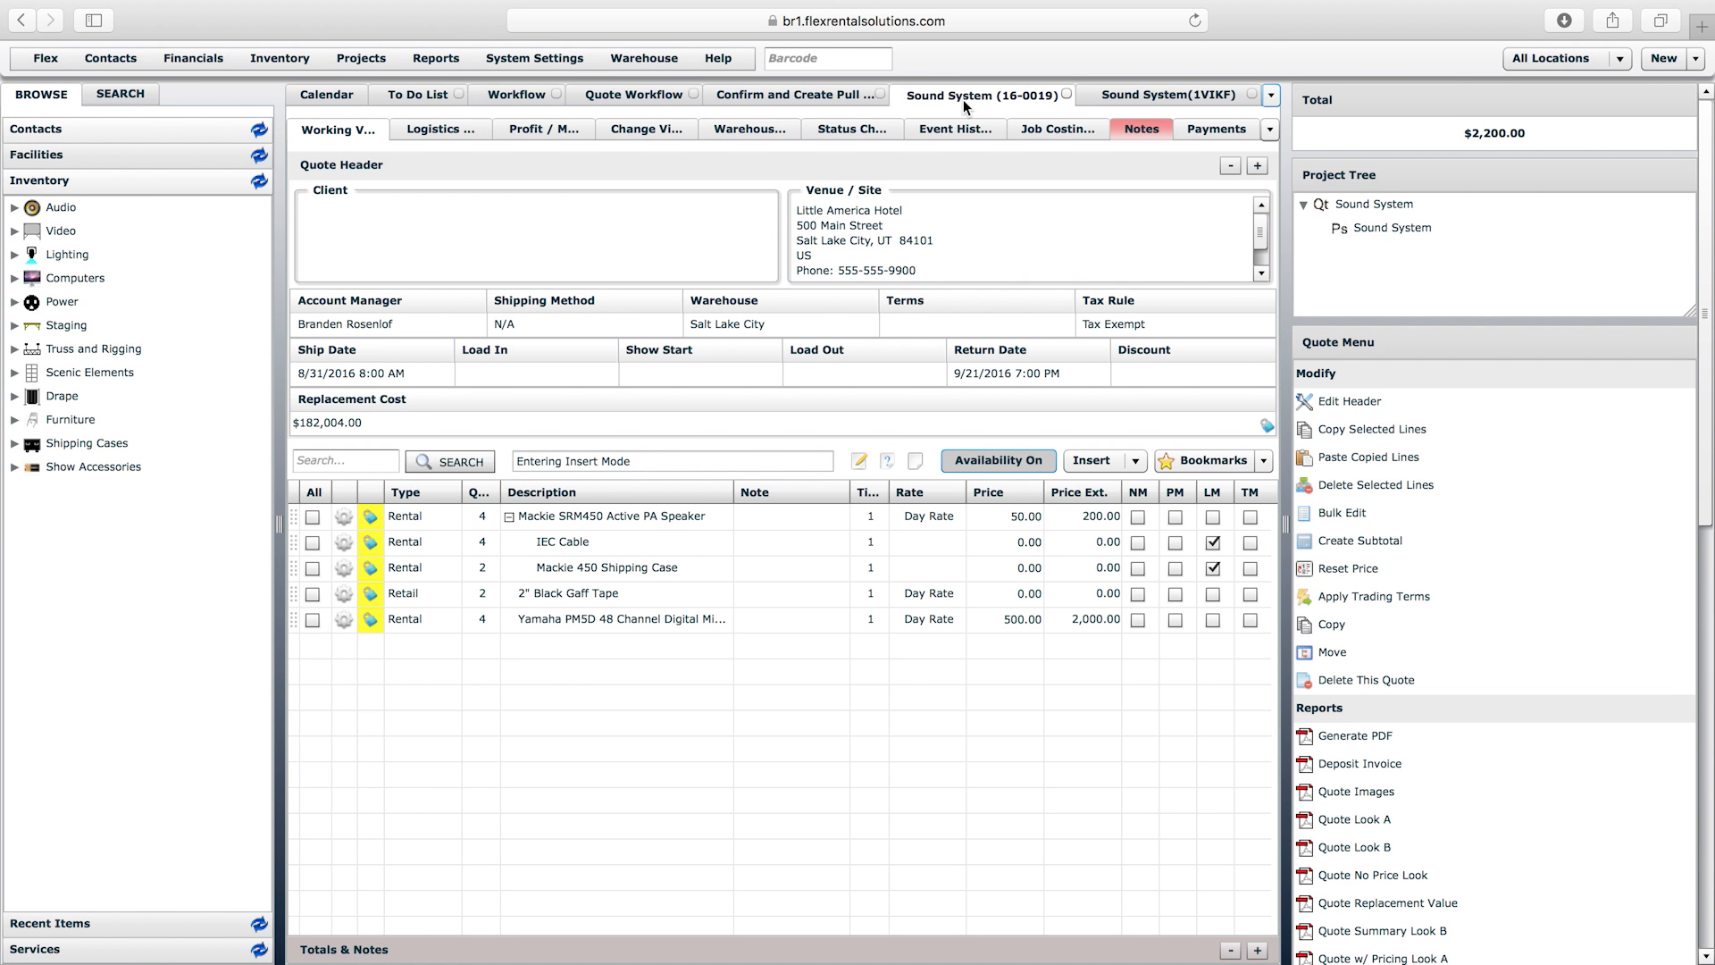
pyautogui.click(1066, 94)
pyautogui.click(1089, 94)
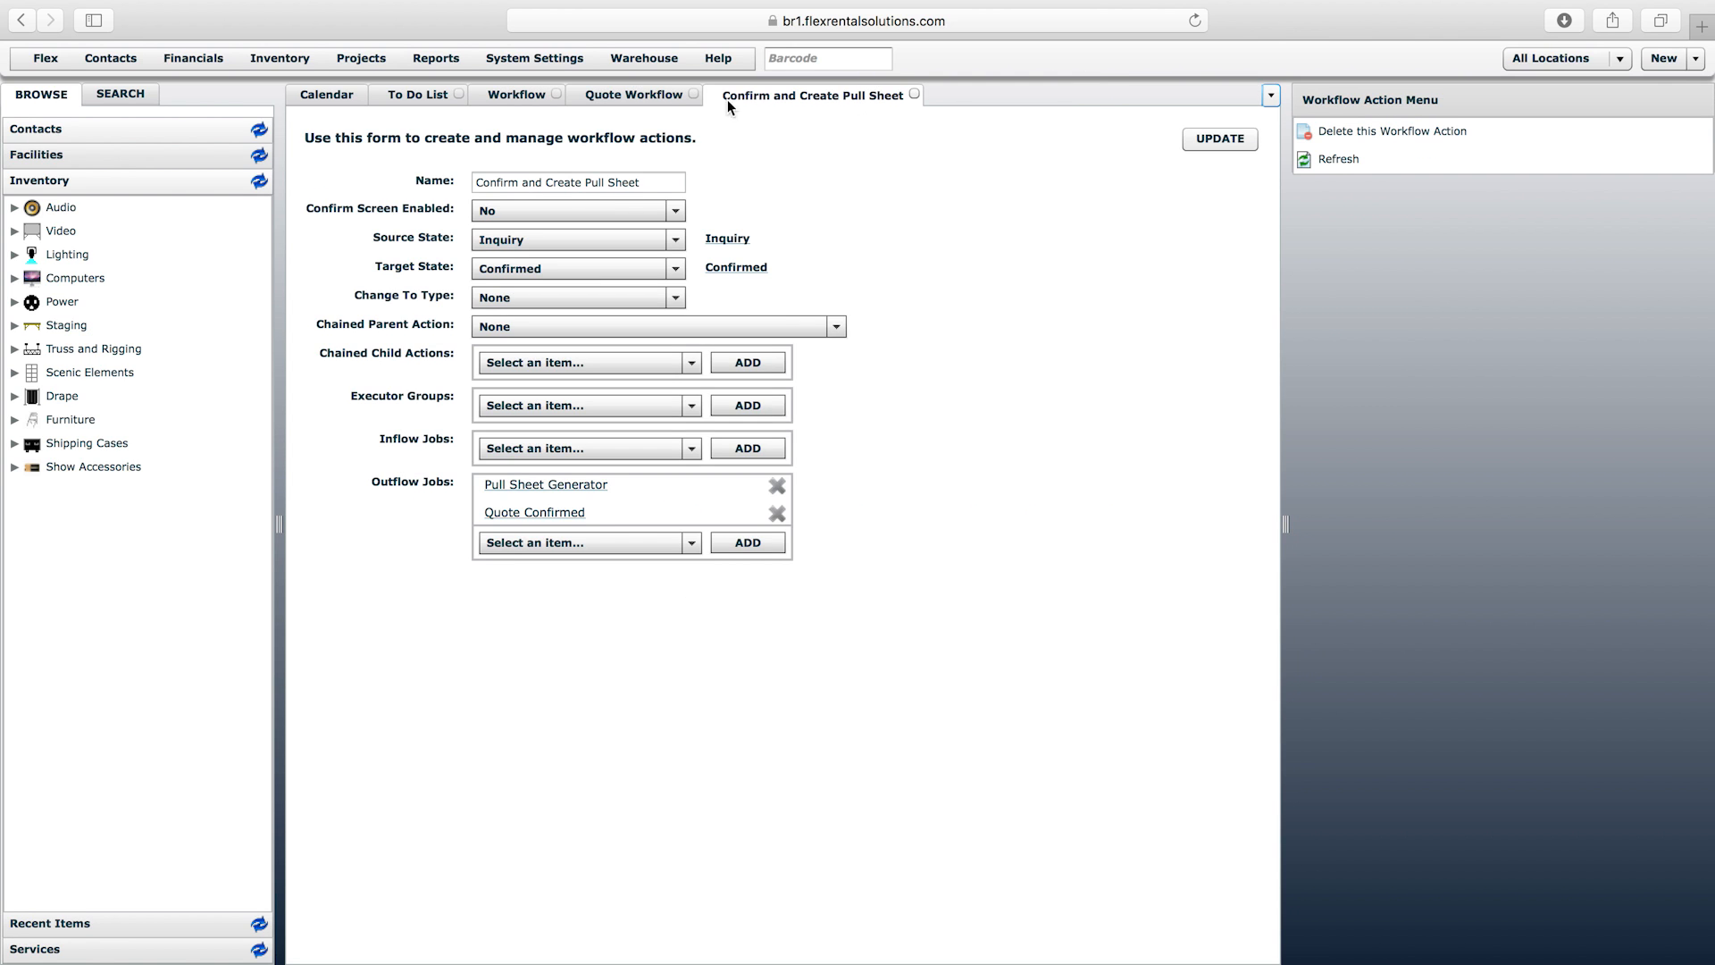
# - Open the Confirmed state's Flag as Ready to Invoice action, whose outflow job is Quote Ready to Invoice
pyautogui.click(653, 96)
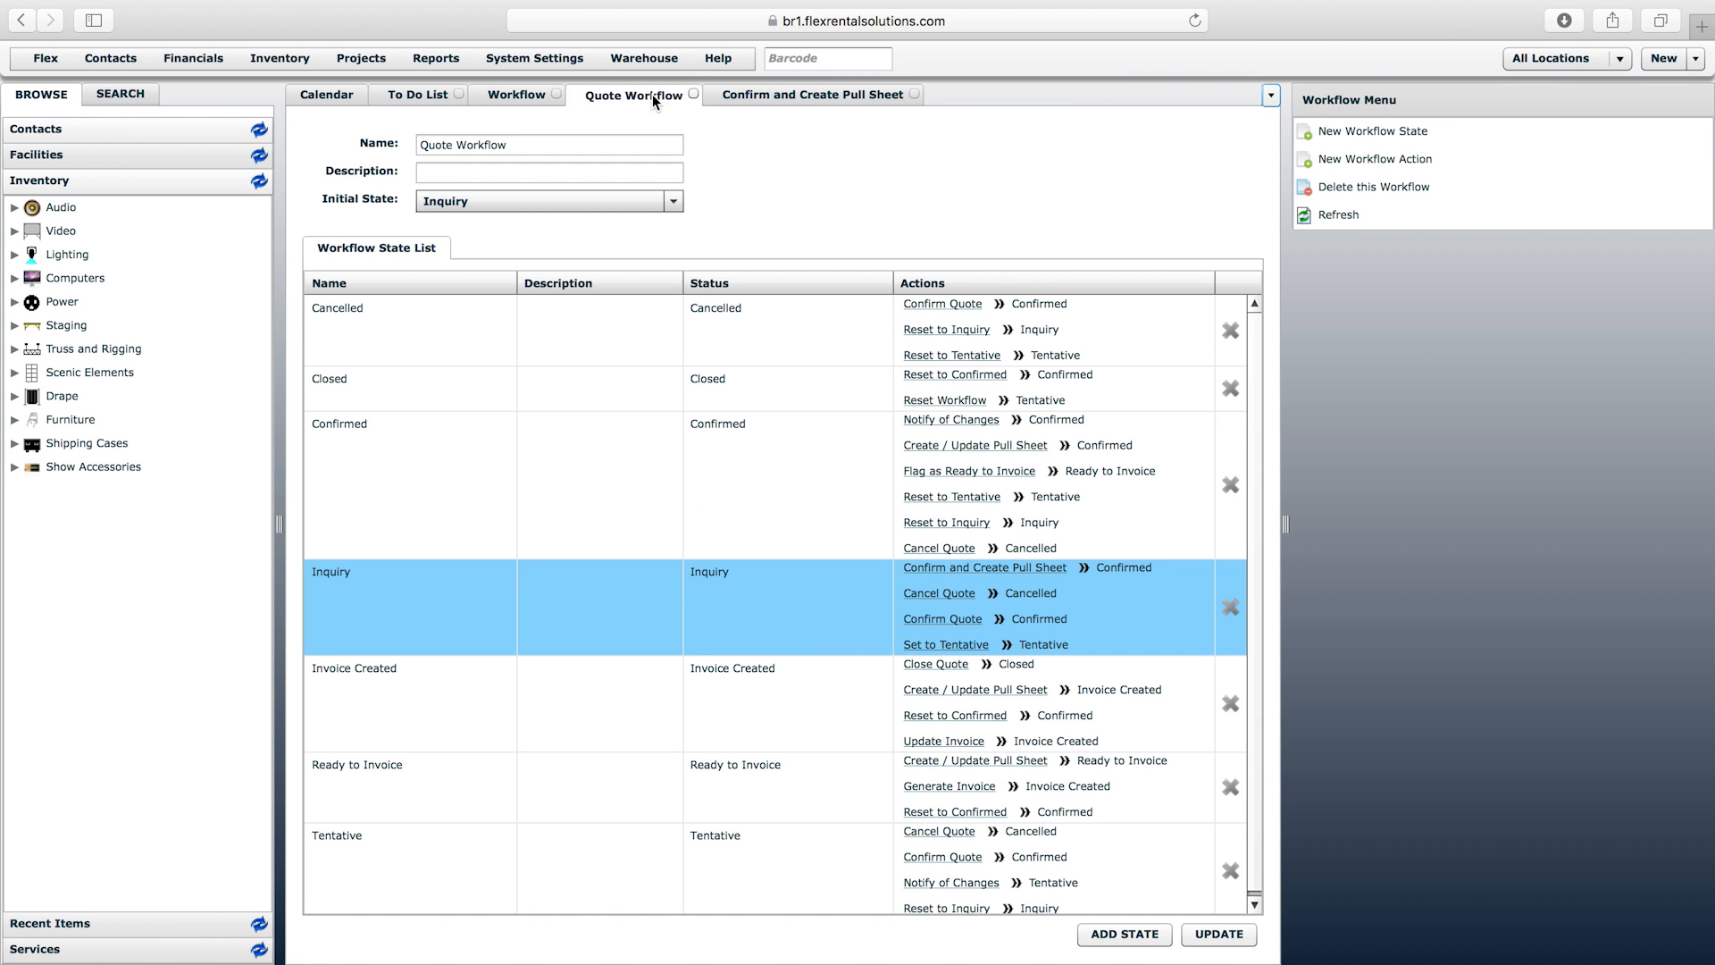
pyautogui.click(434, 491)
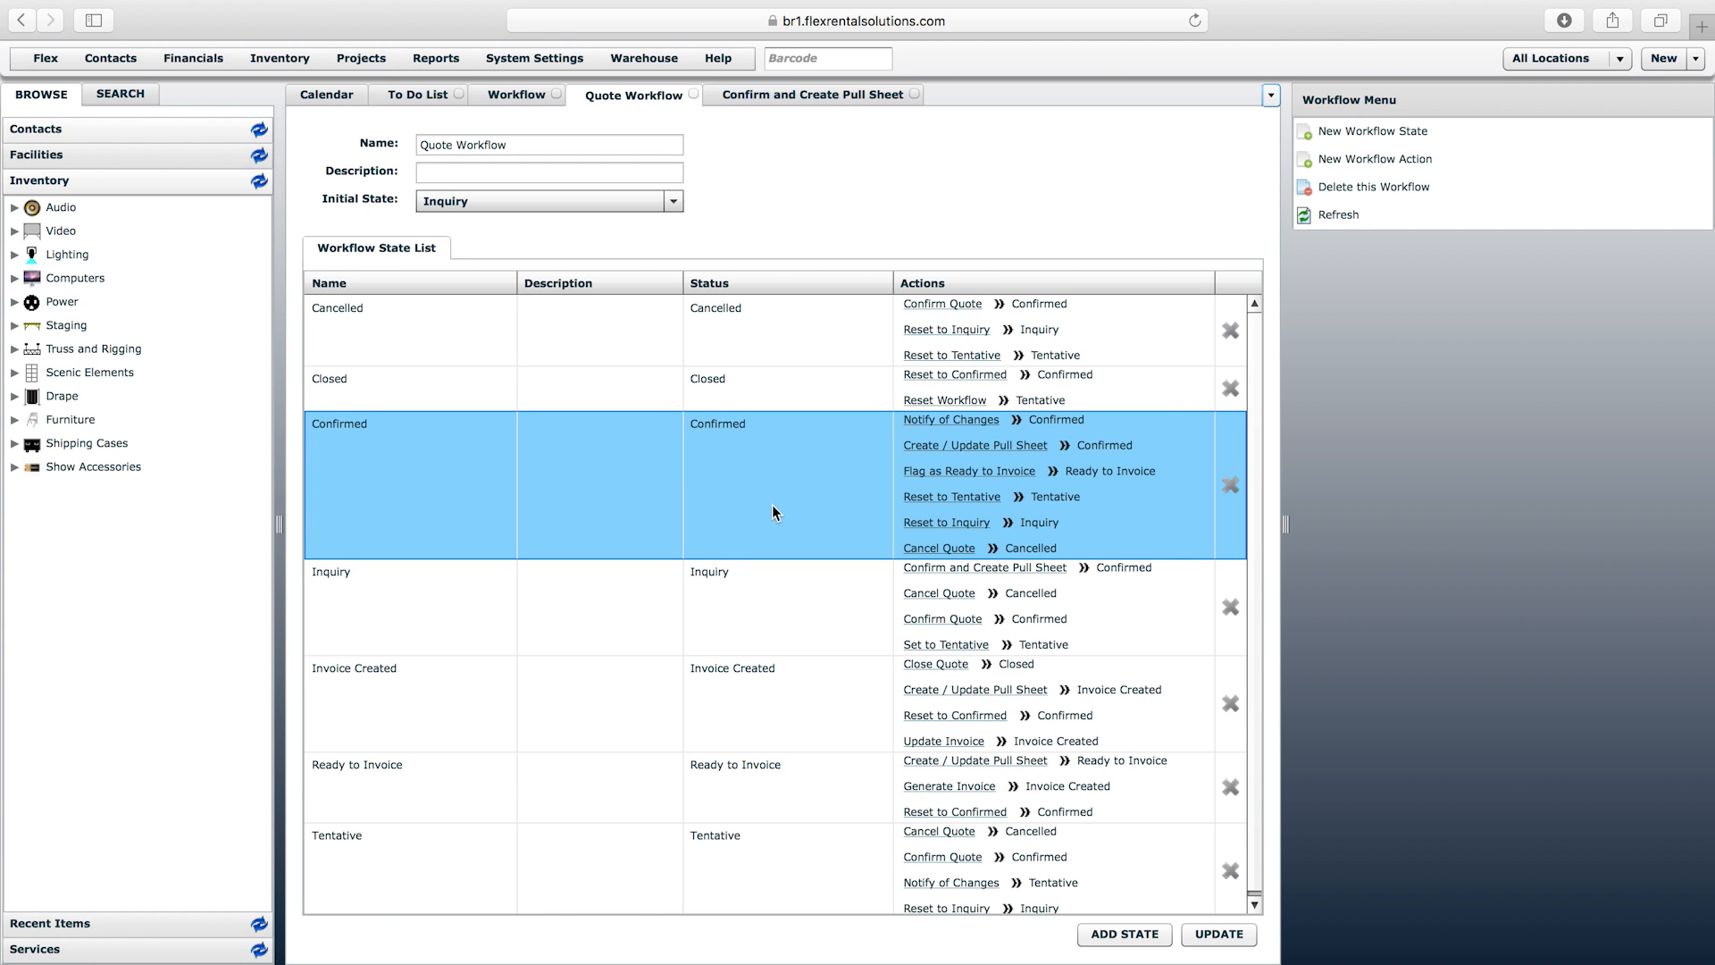
pyautogui.click(780, 586)
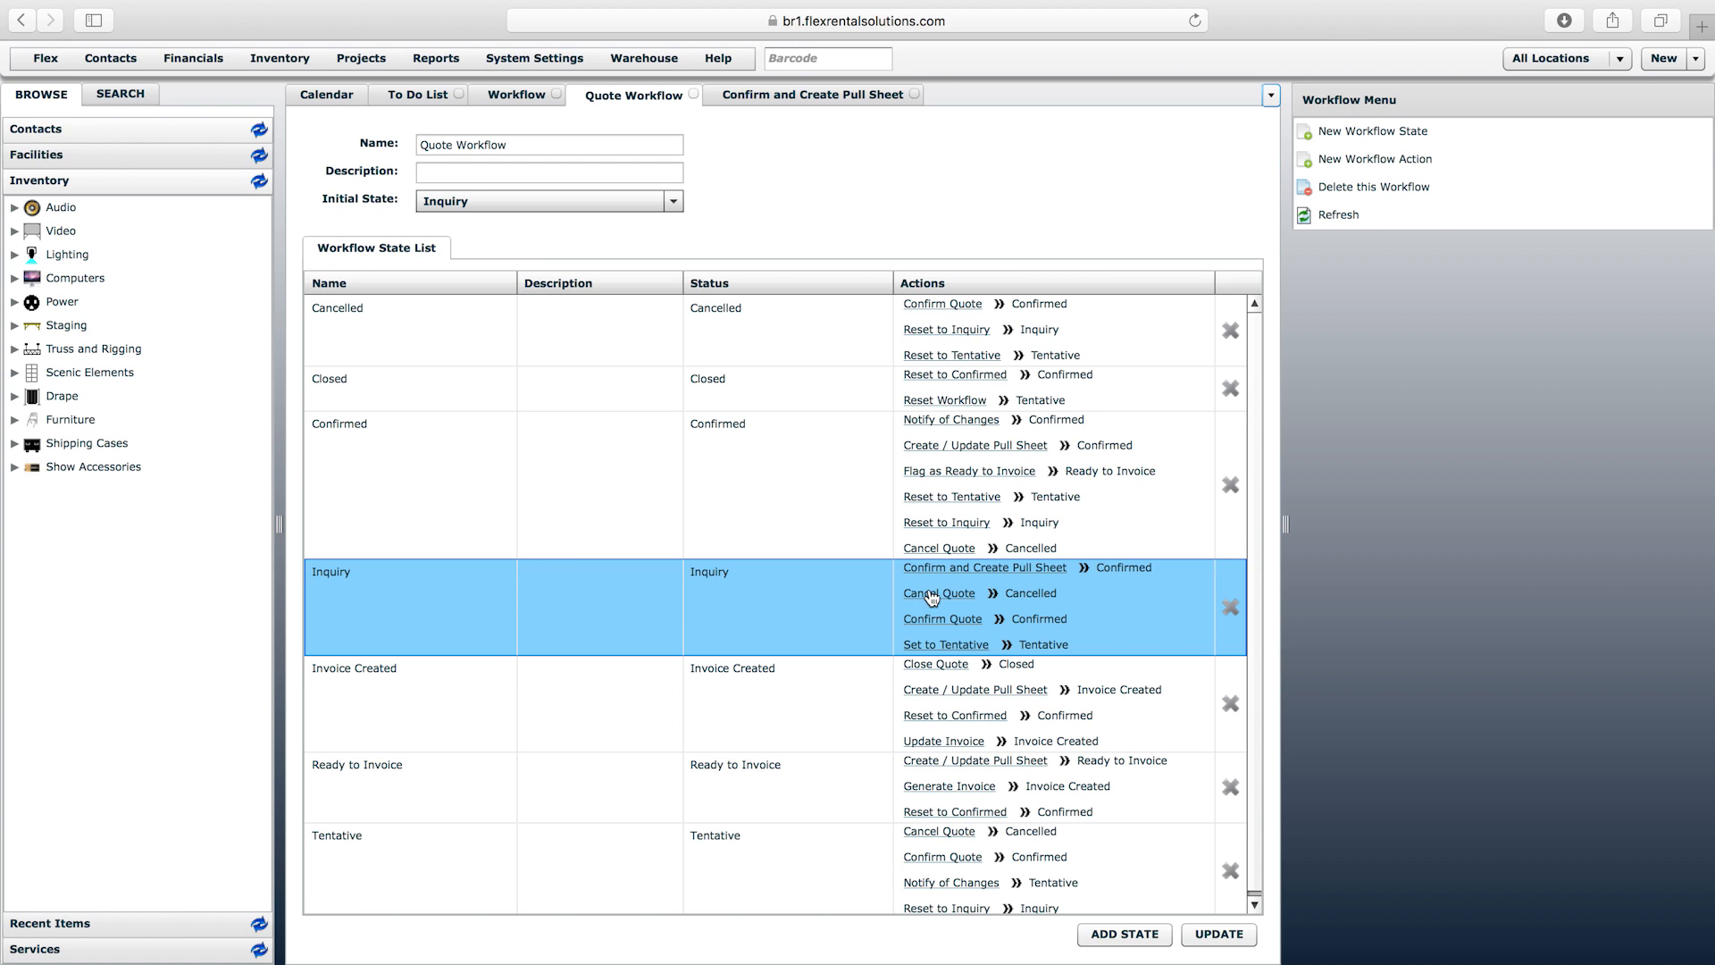
pyautogui.scroll(-1, 1254, 527)
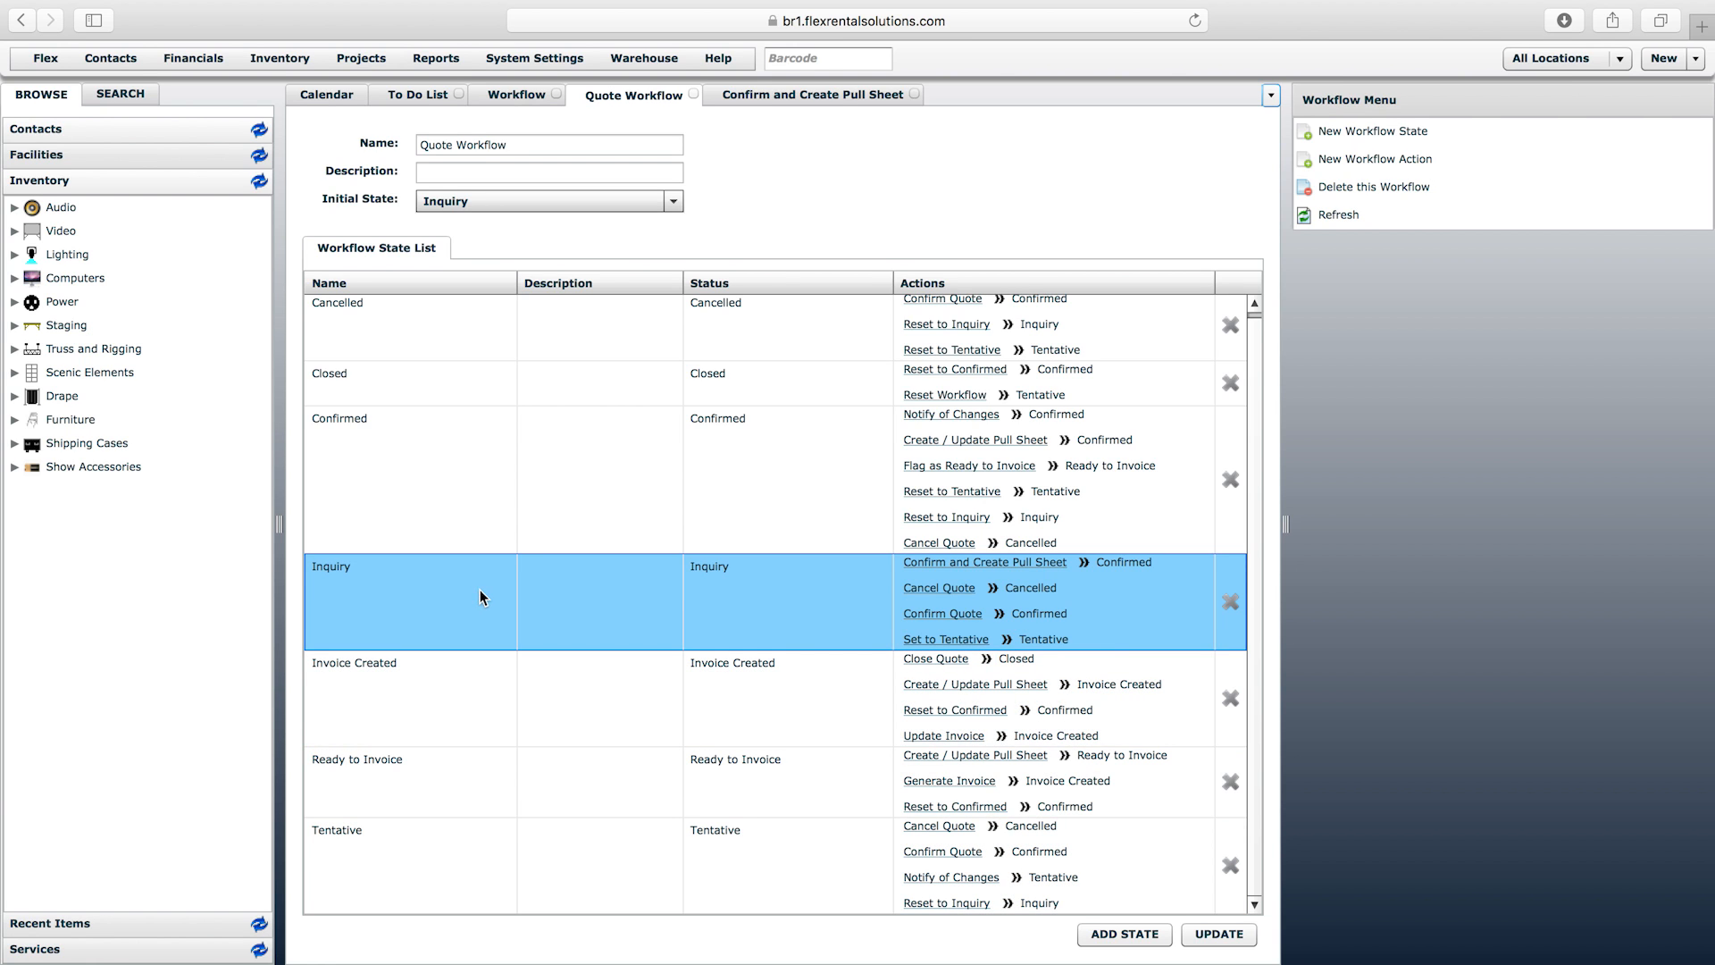
pyautogui.click(448, 485)
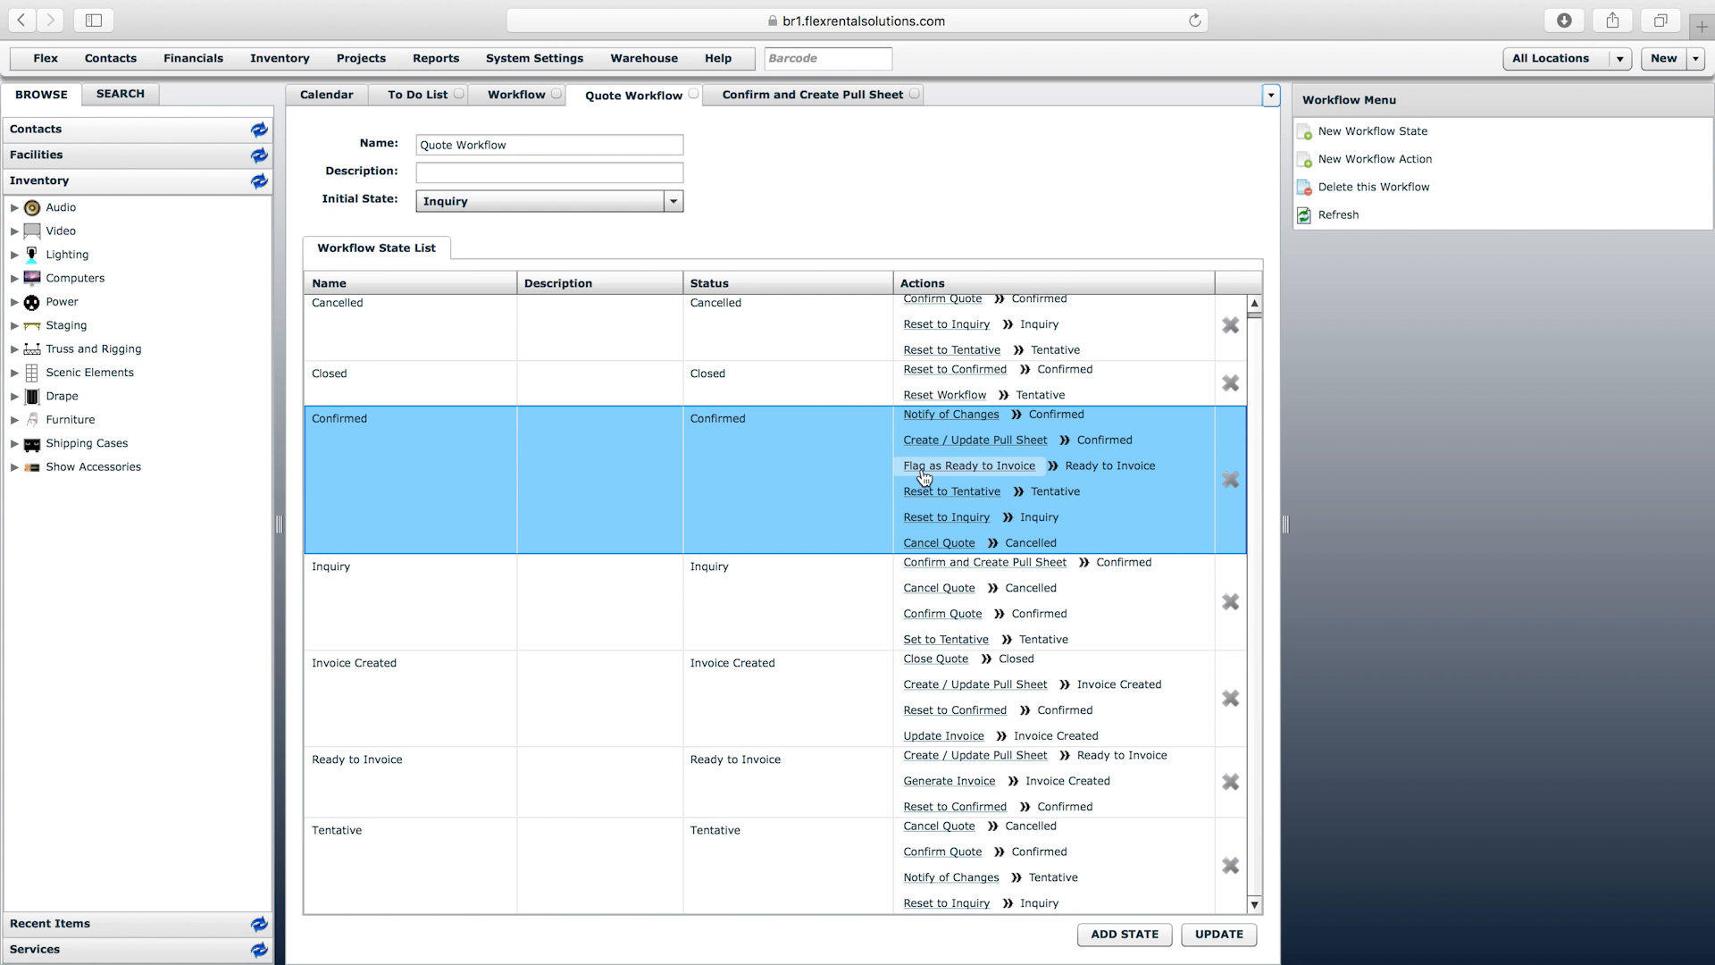
pyautogui.click(1024, 469)
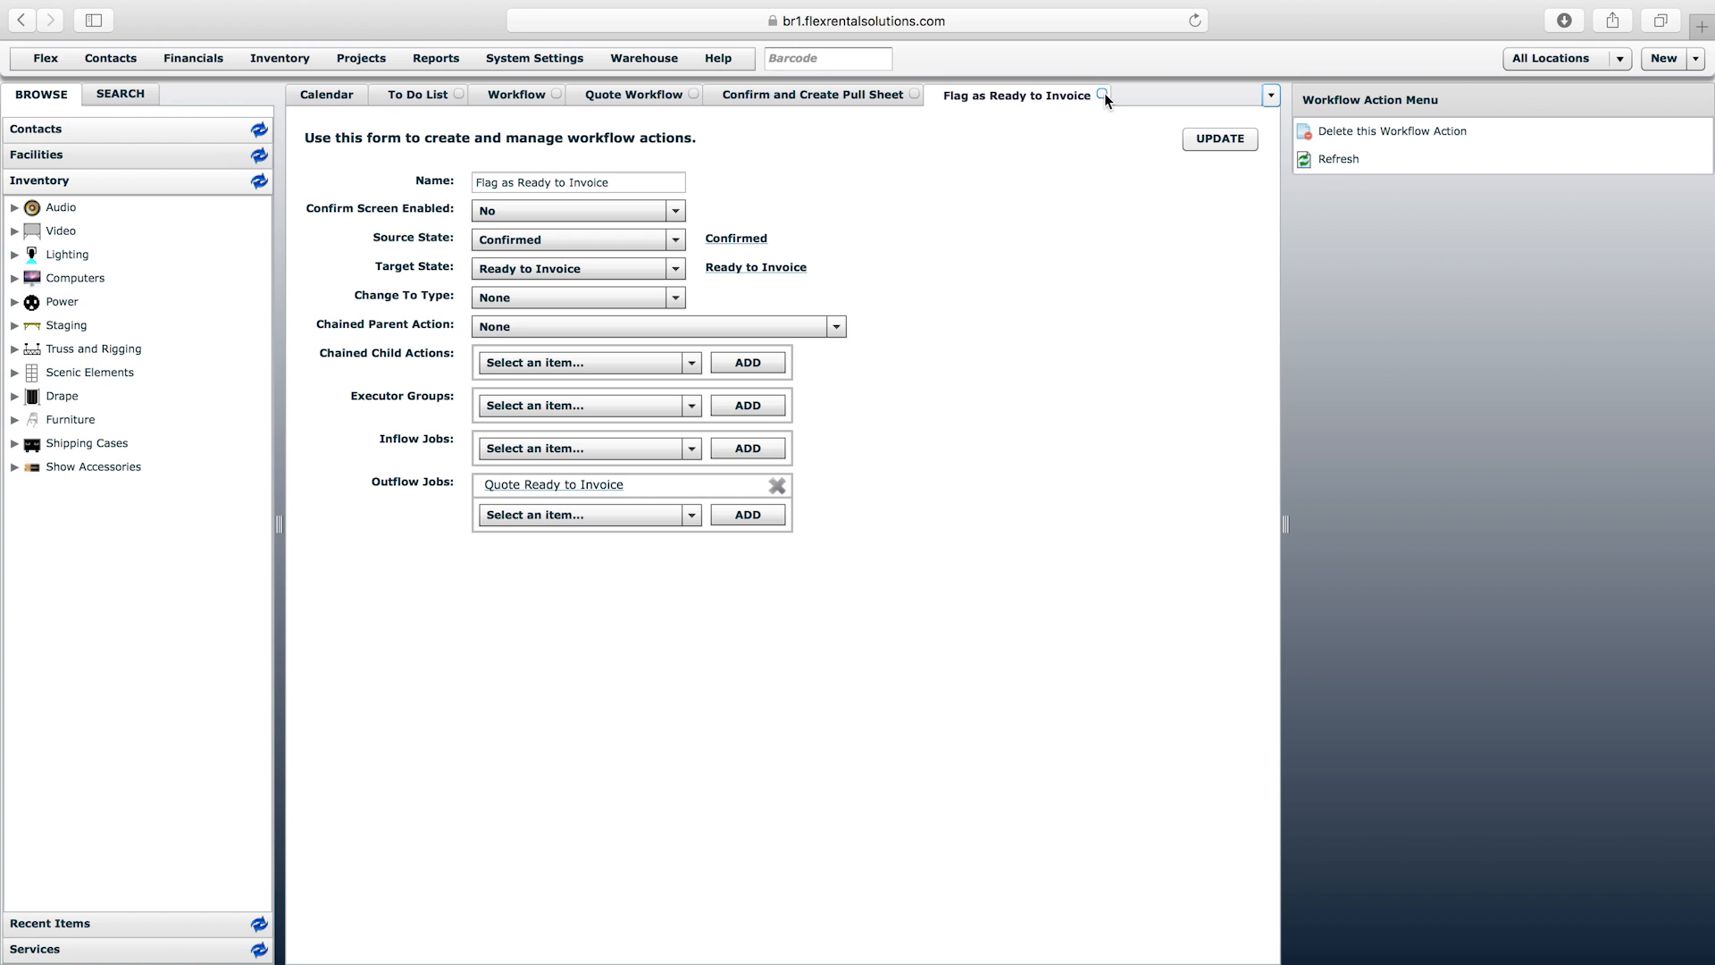
# - Close the Confirm and Create Pull Sheet and Flag as Ready to Invoice actions, then review the Confirmed and Ready to Invoice states
pyautogui.click(913, 94)
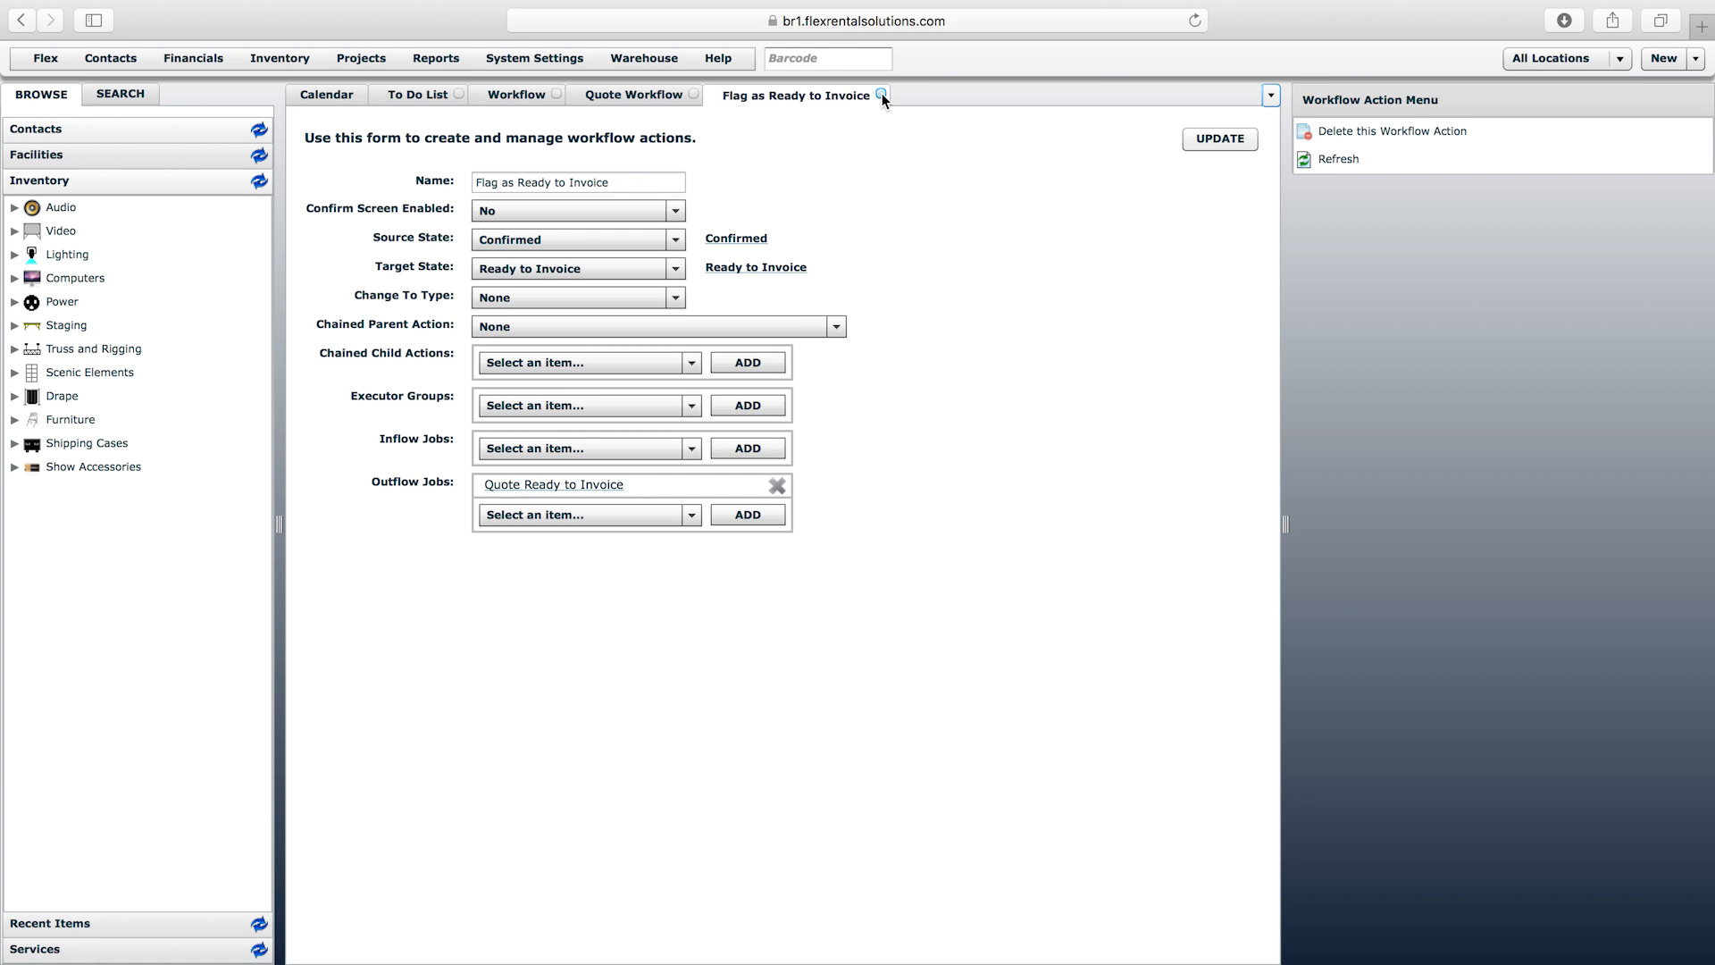
pyautogui.click(880, 94)
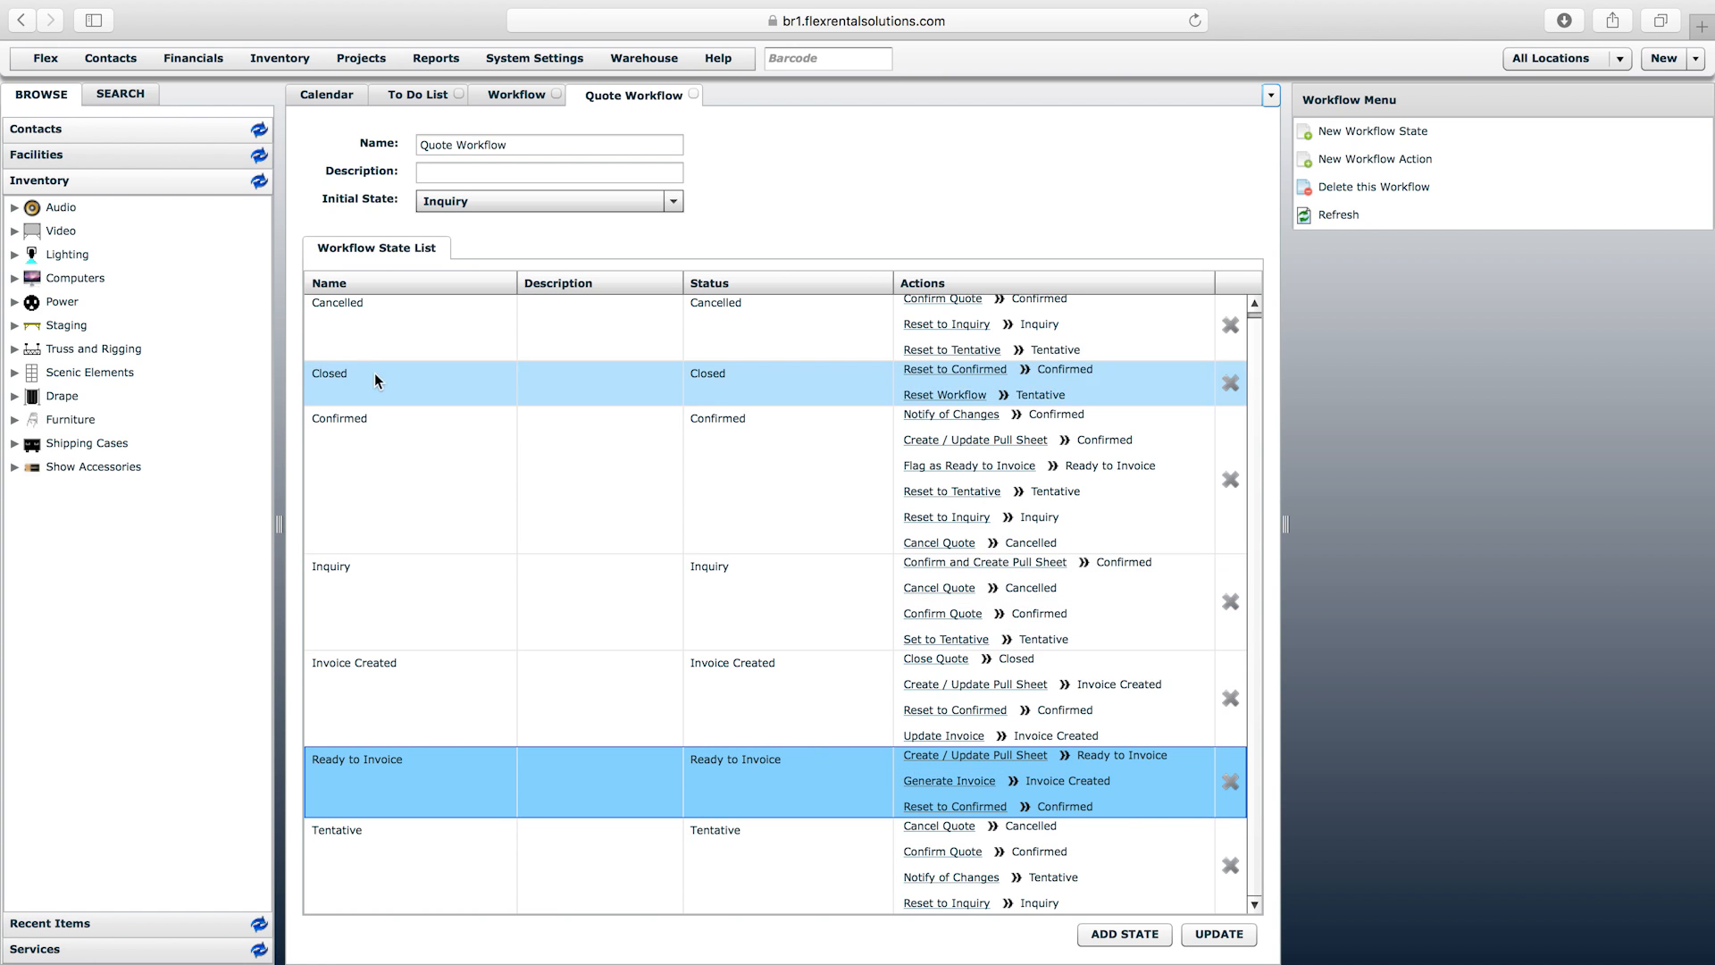
pyautogui.click(356, 457)
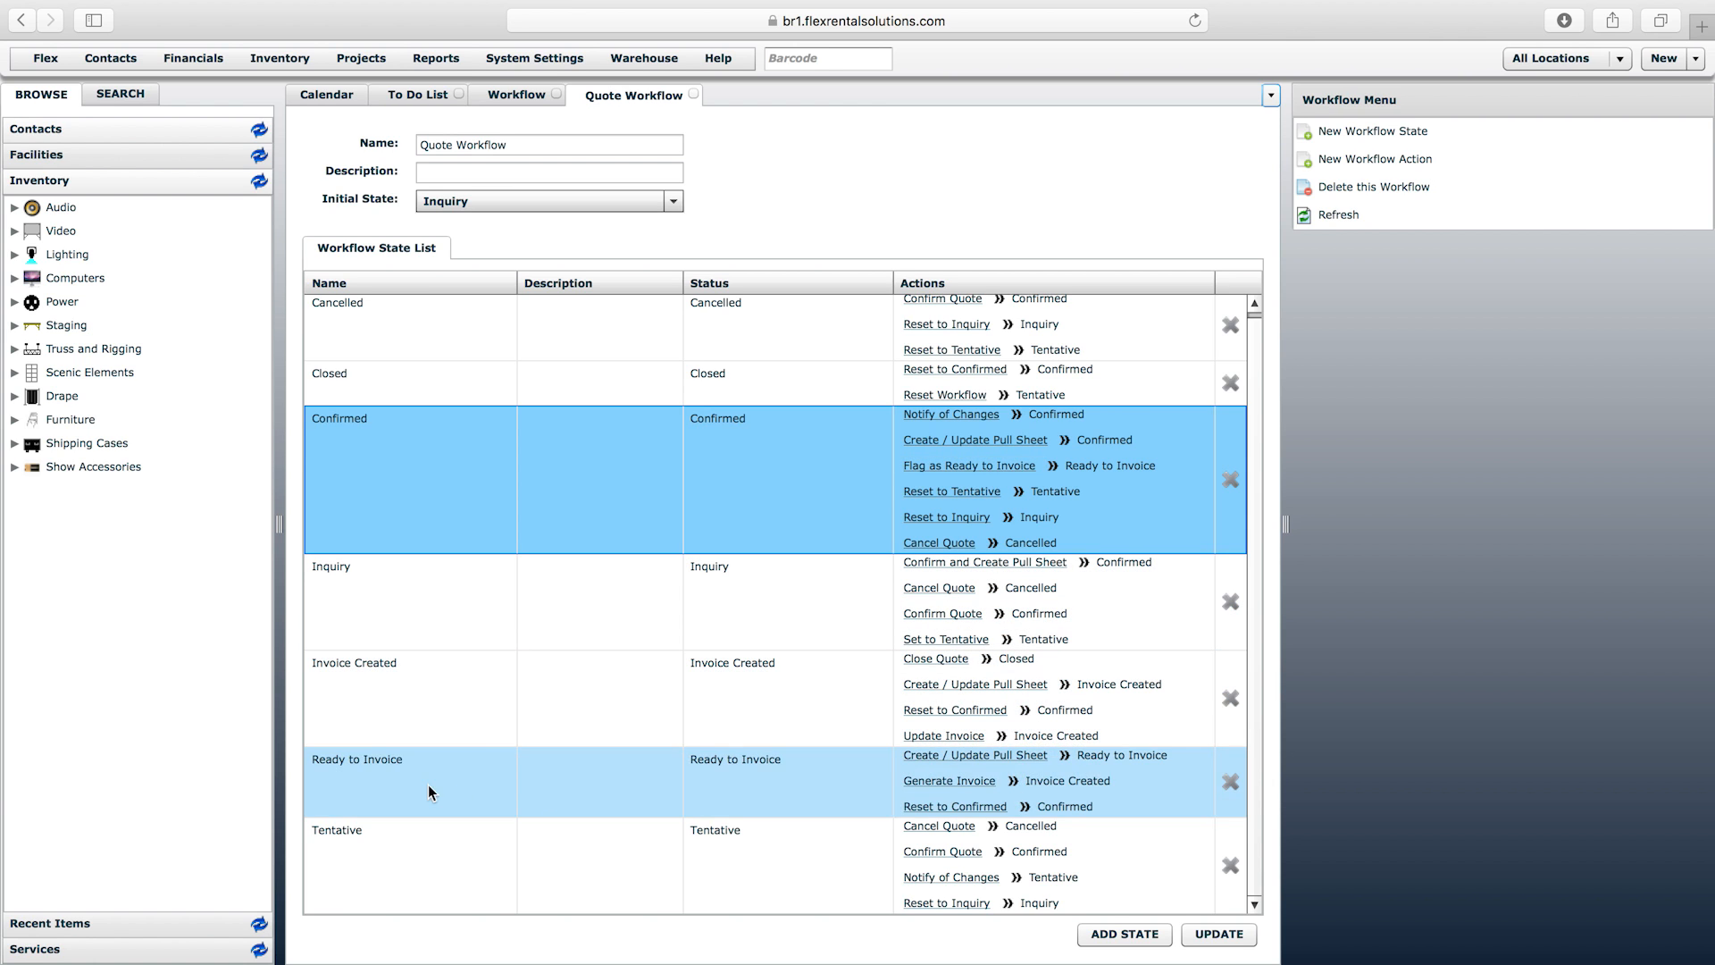
pyautogui.click(367, 784)
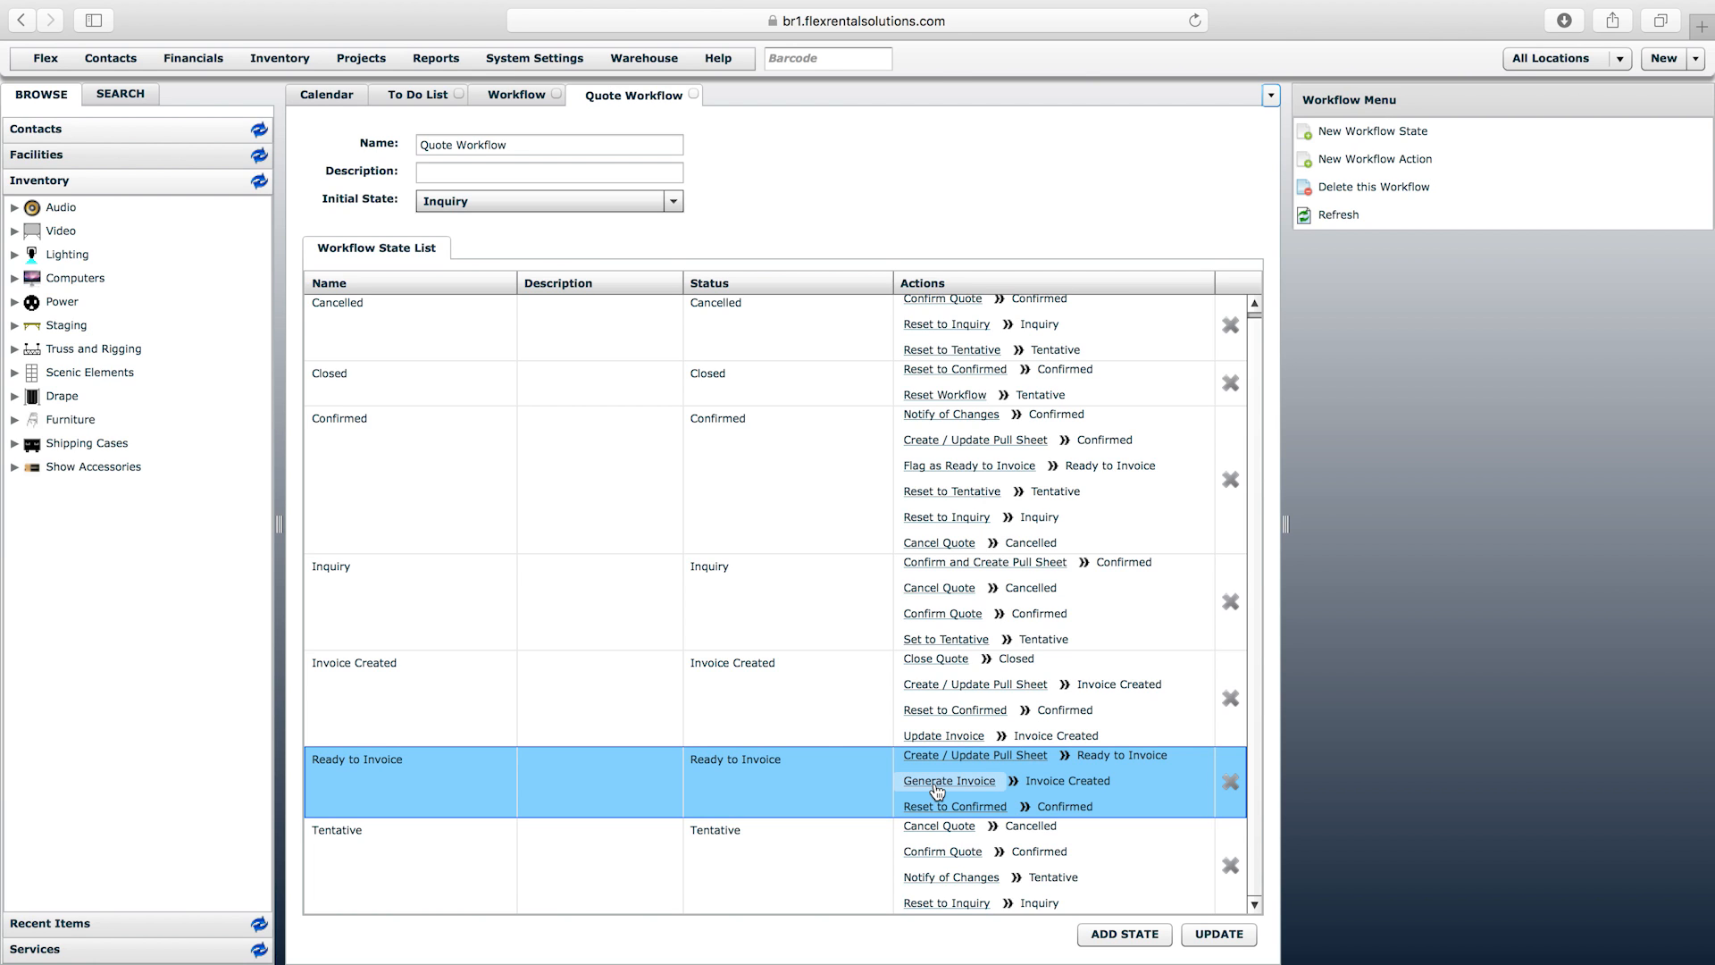
pyautogui.click(368, 447)
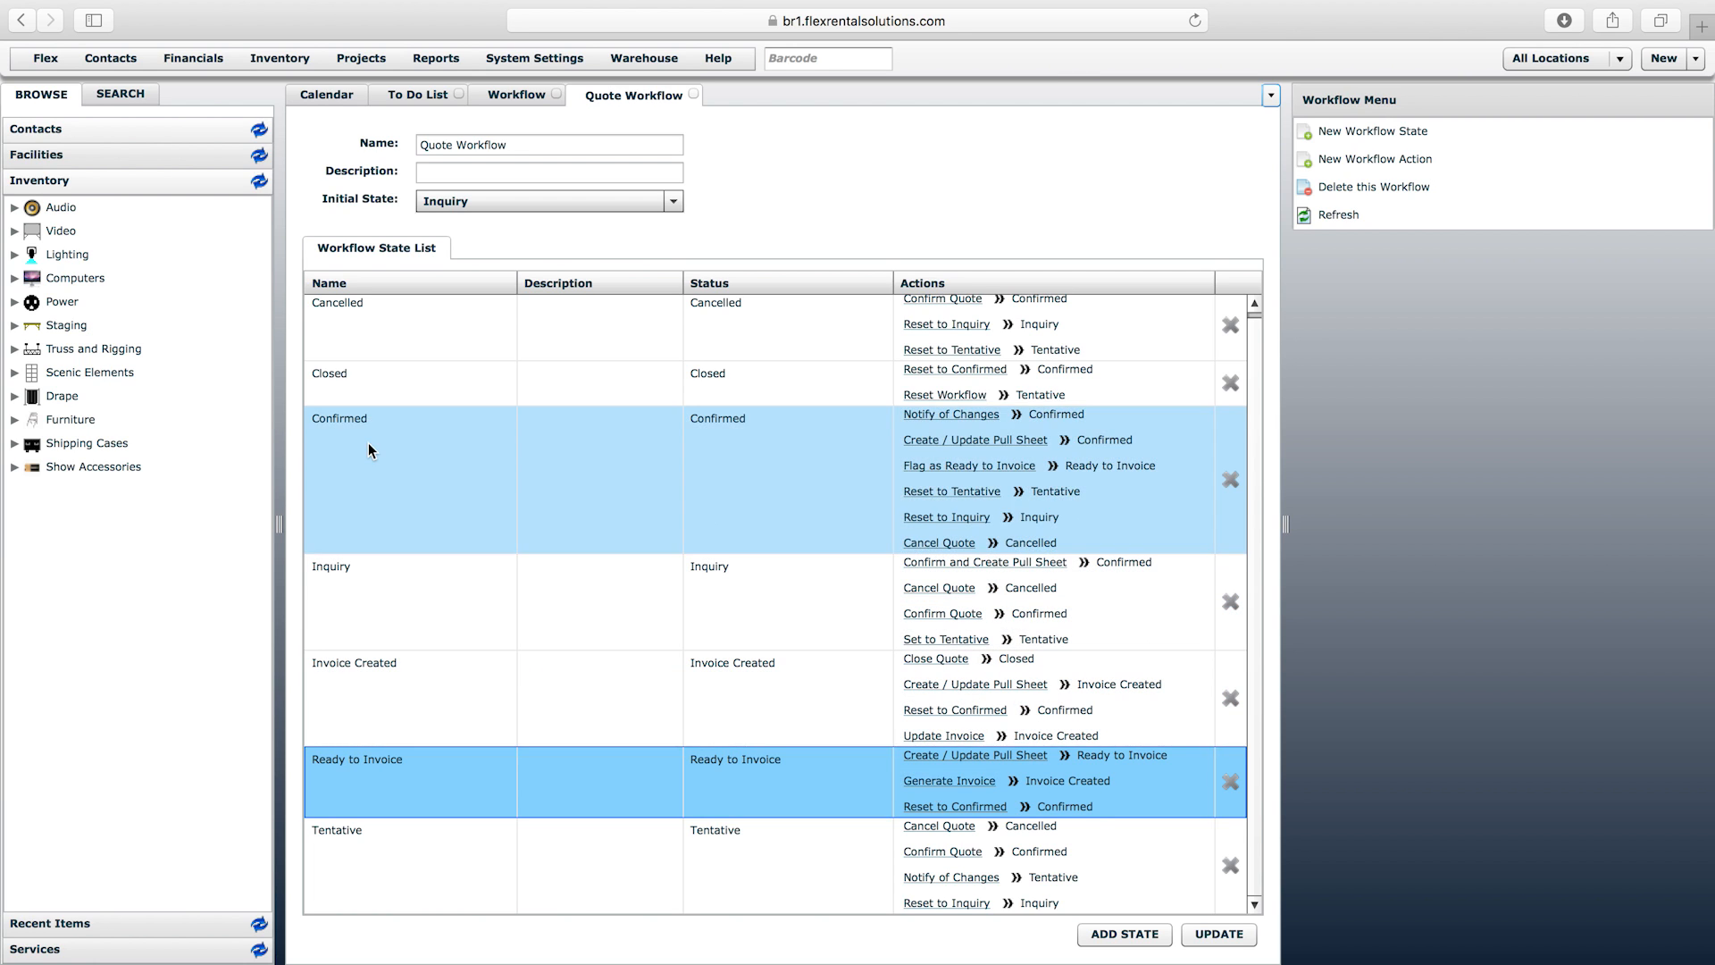
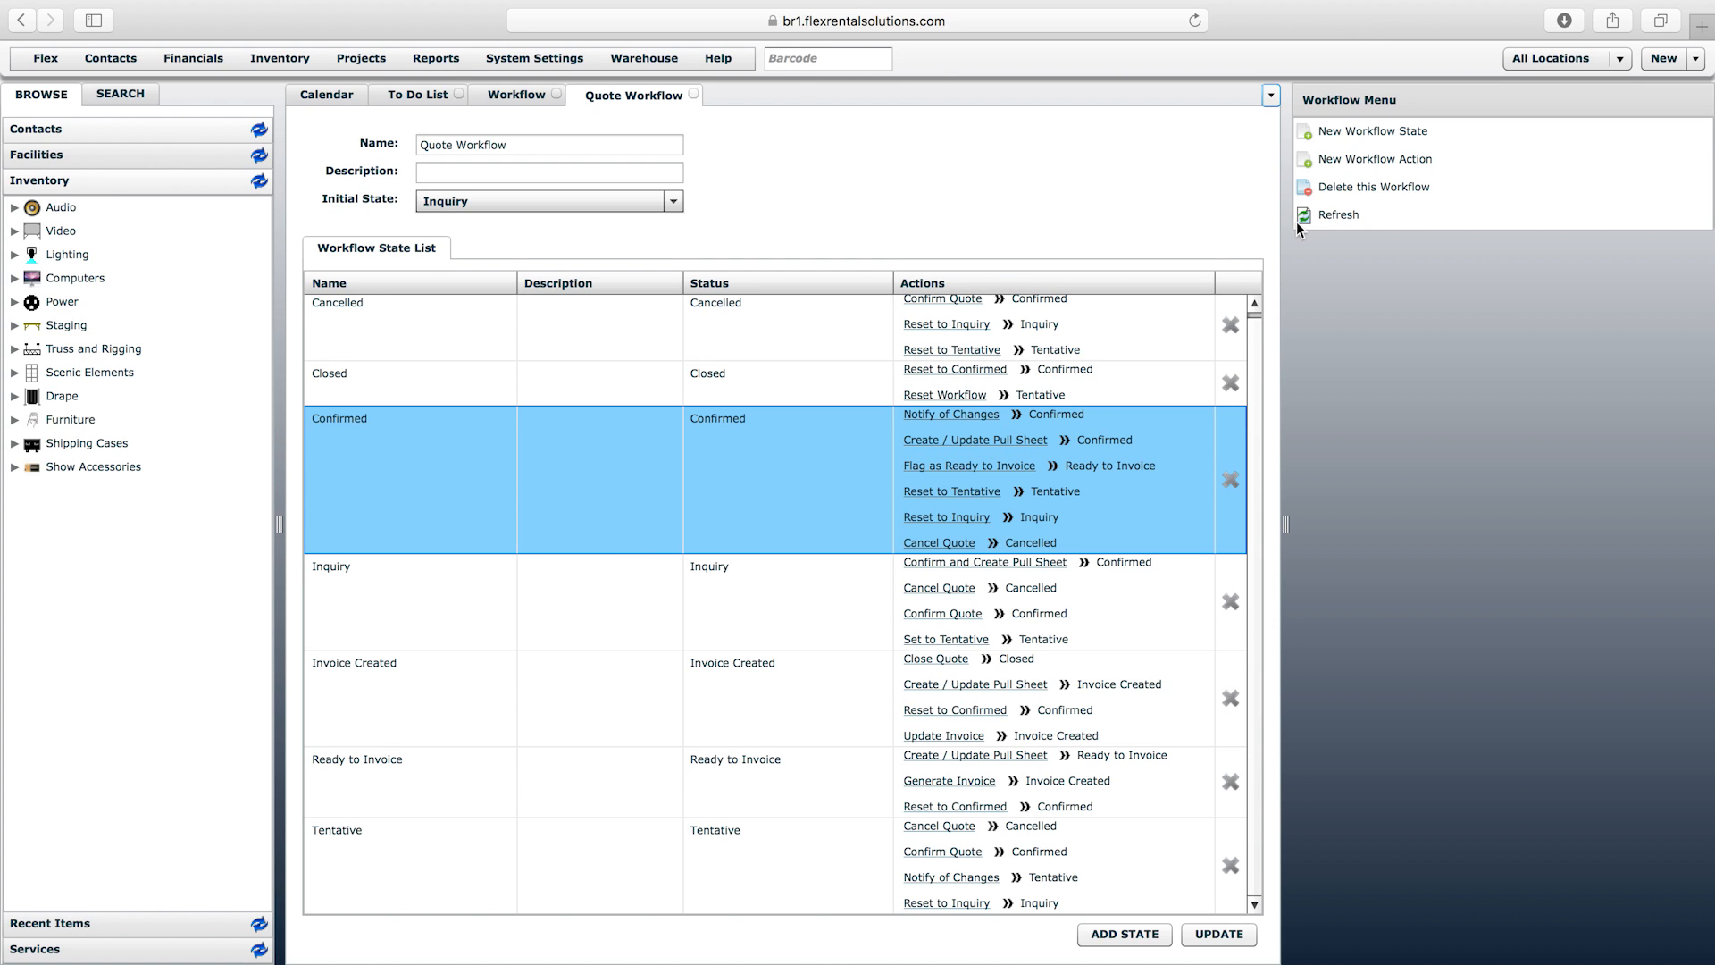
# - Start a new workflow action from the Workflow Menu panel
pyautogui.click(1356, 163)
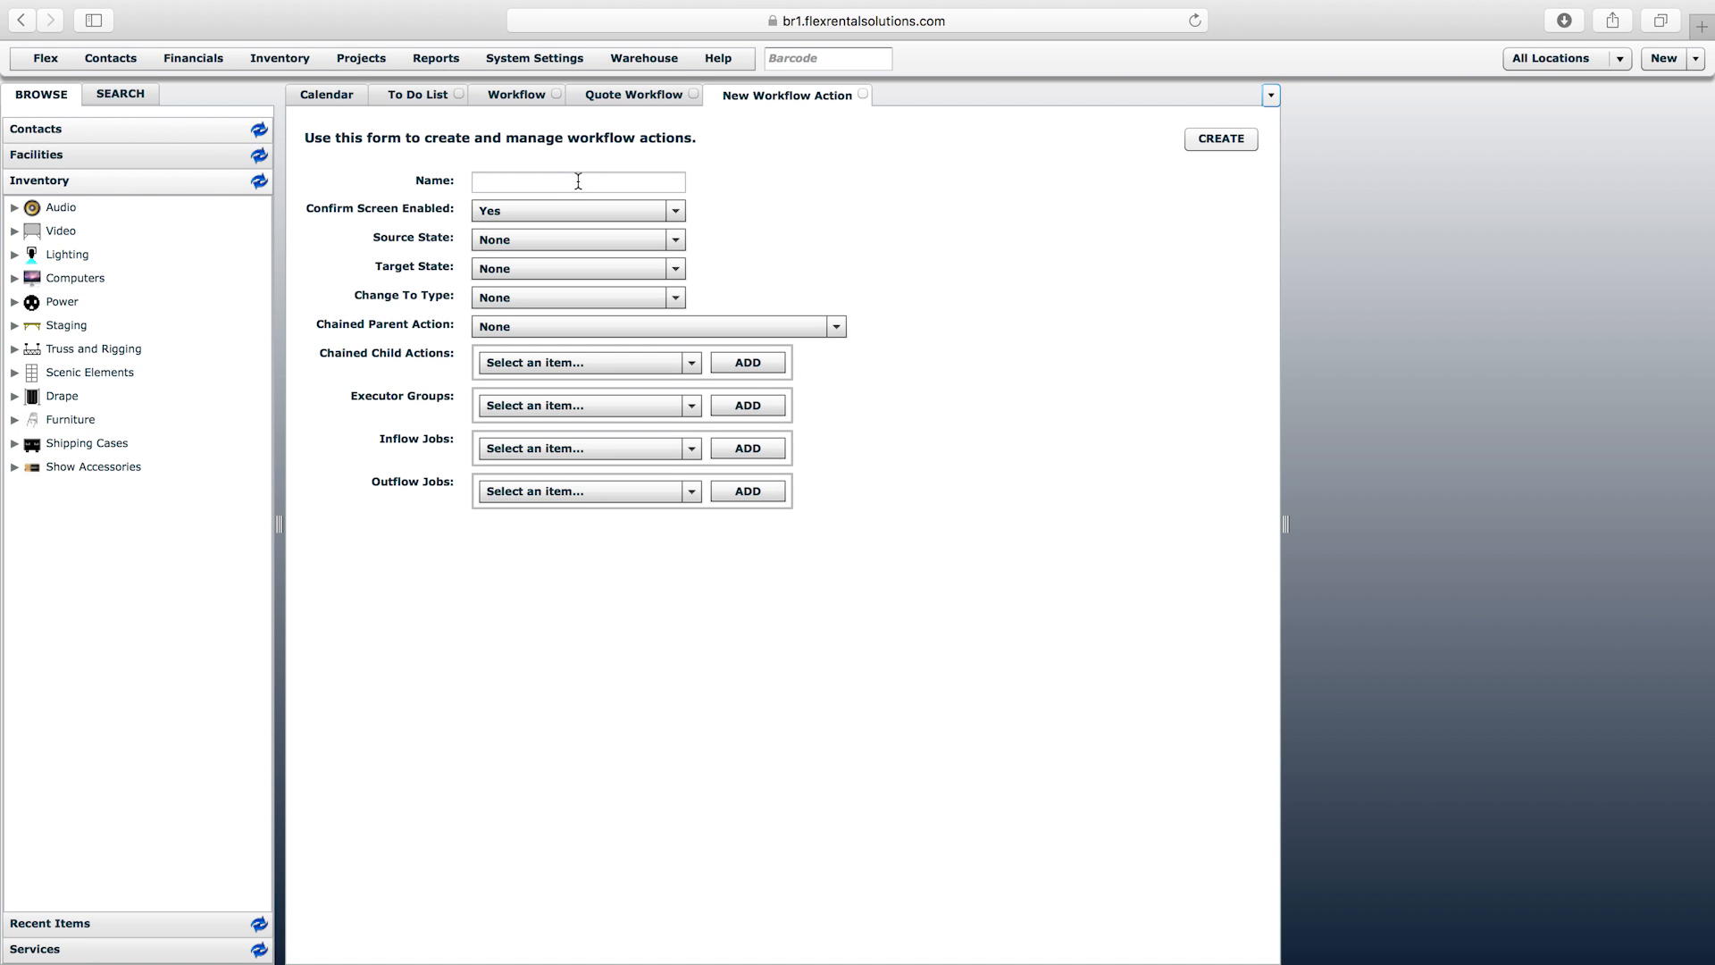
# - Name the action 'Generate Invoice', with no confirm screen, going from Confirmed to Invoice Created
pyautogui.click(581, 180)
pyautogui.write('Generate Invoice')
pyautogui.click(561, 212)
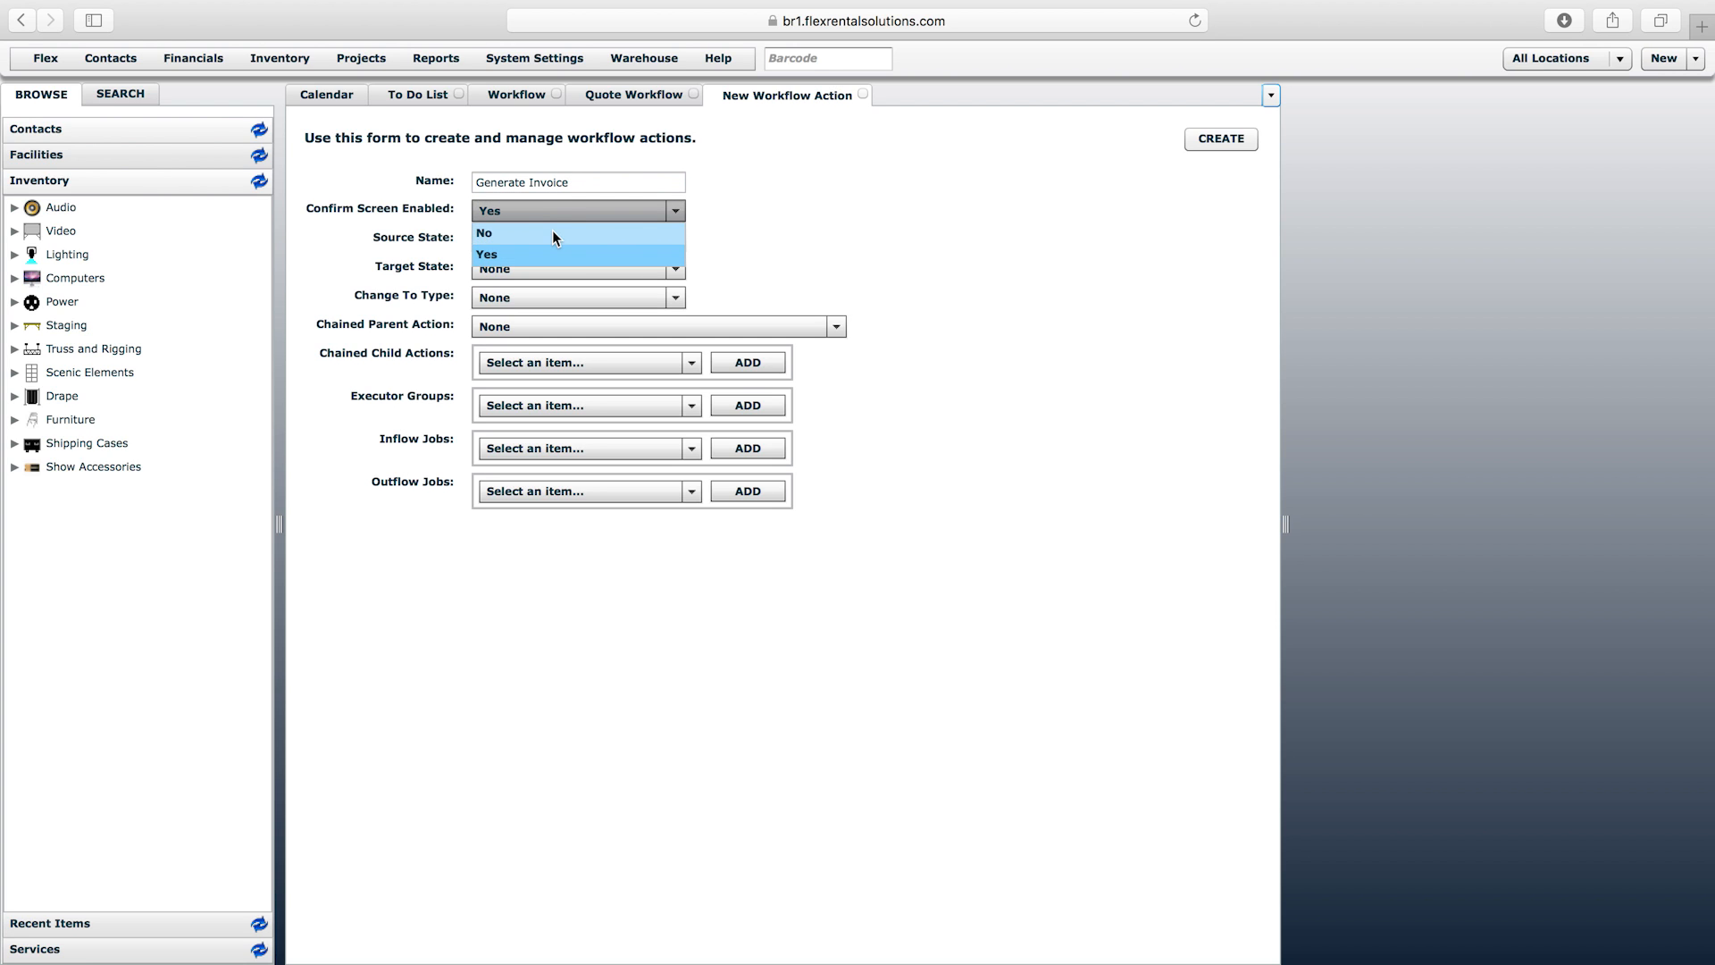
pyautogui.click(552, 231)
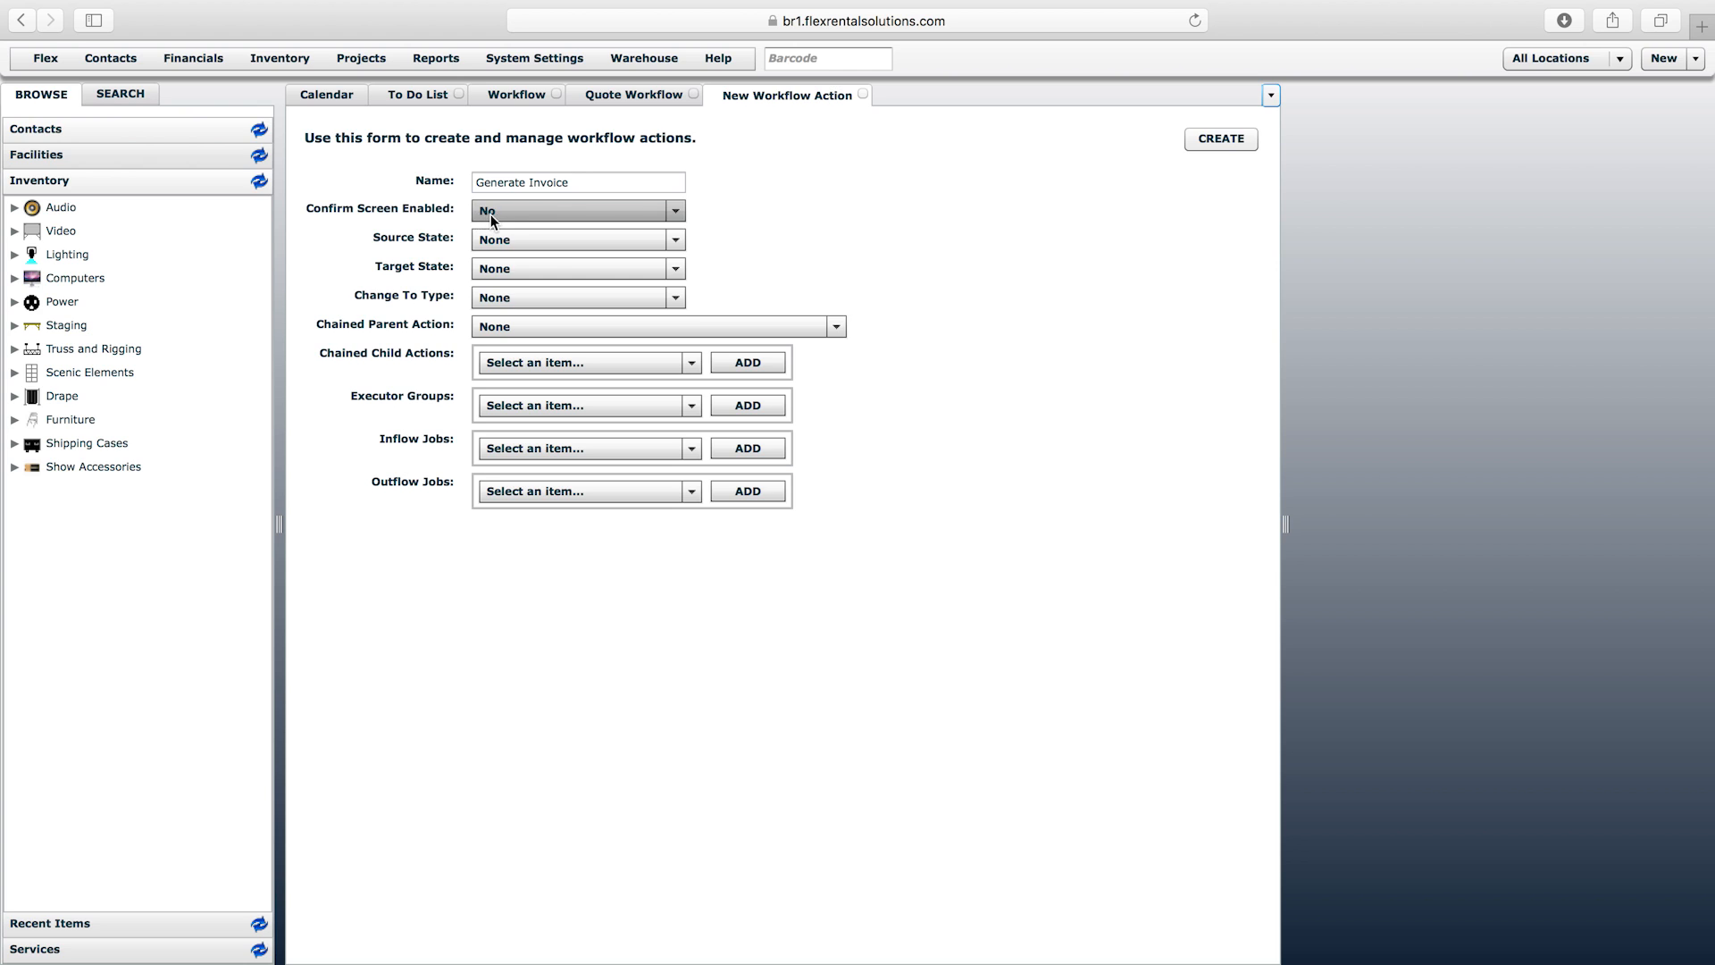
pyautogui.click(550, 241)
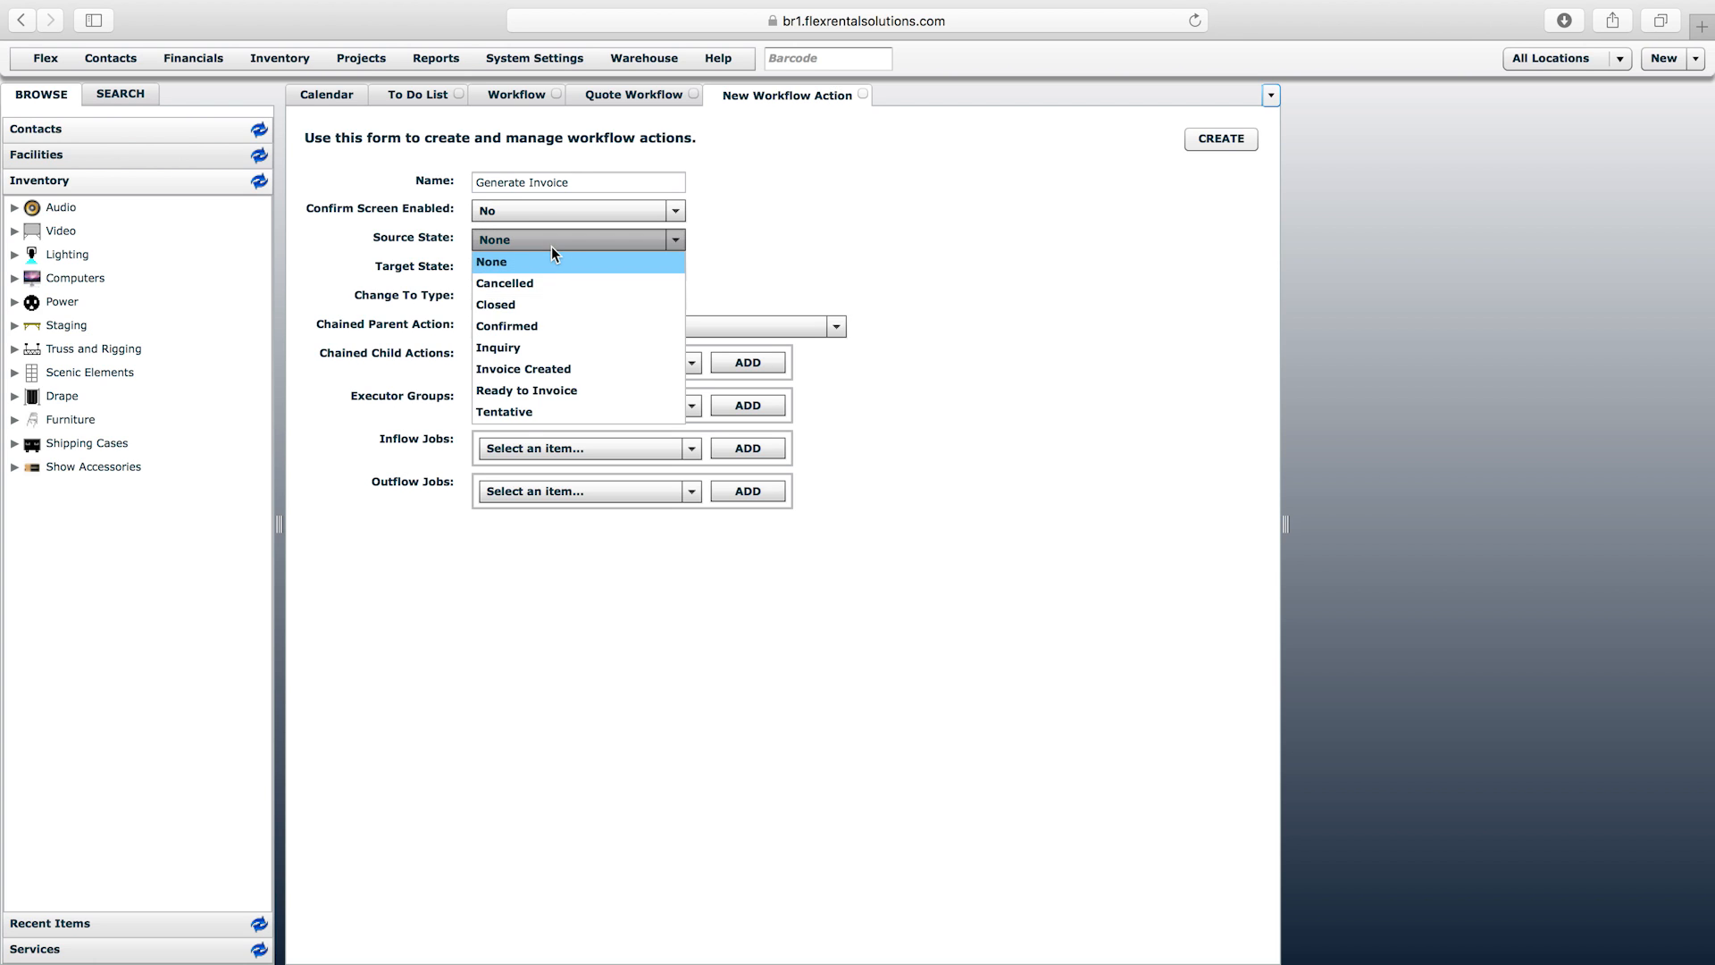
pyautogui.click(542, 323)
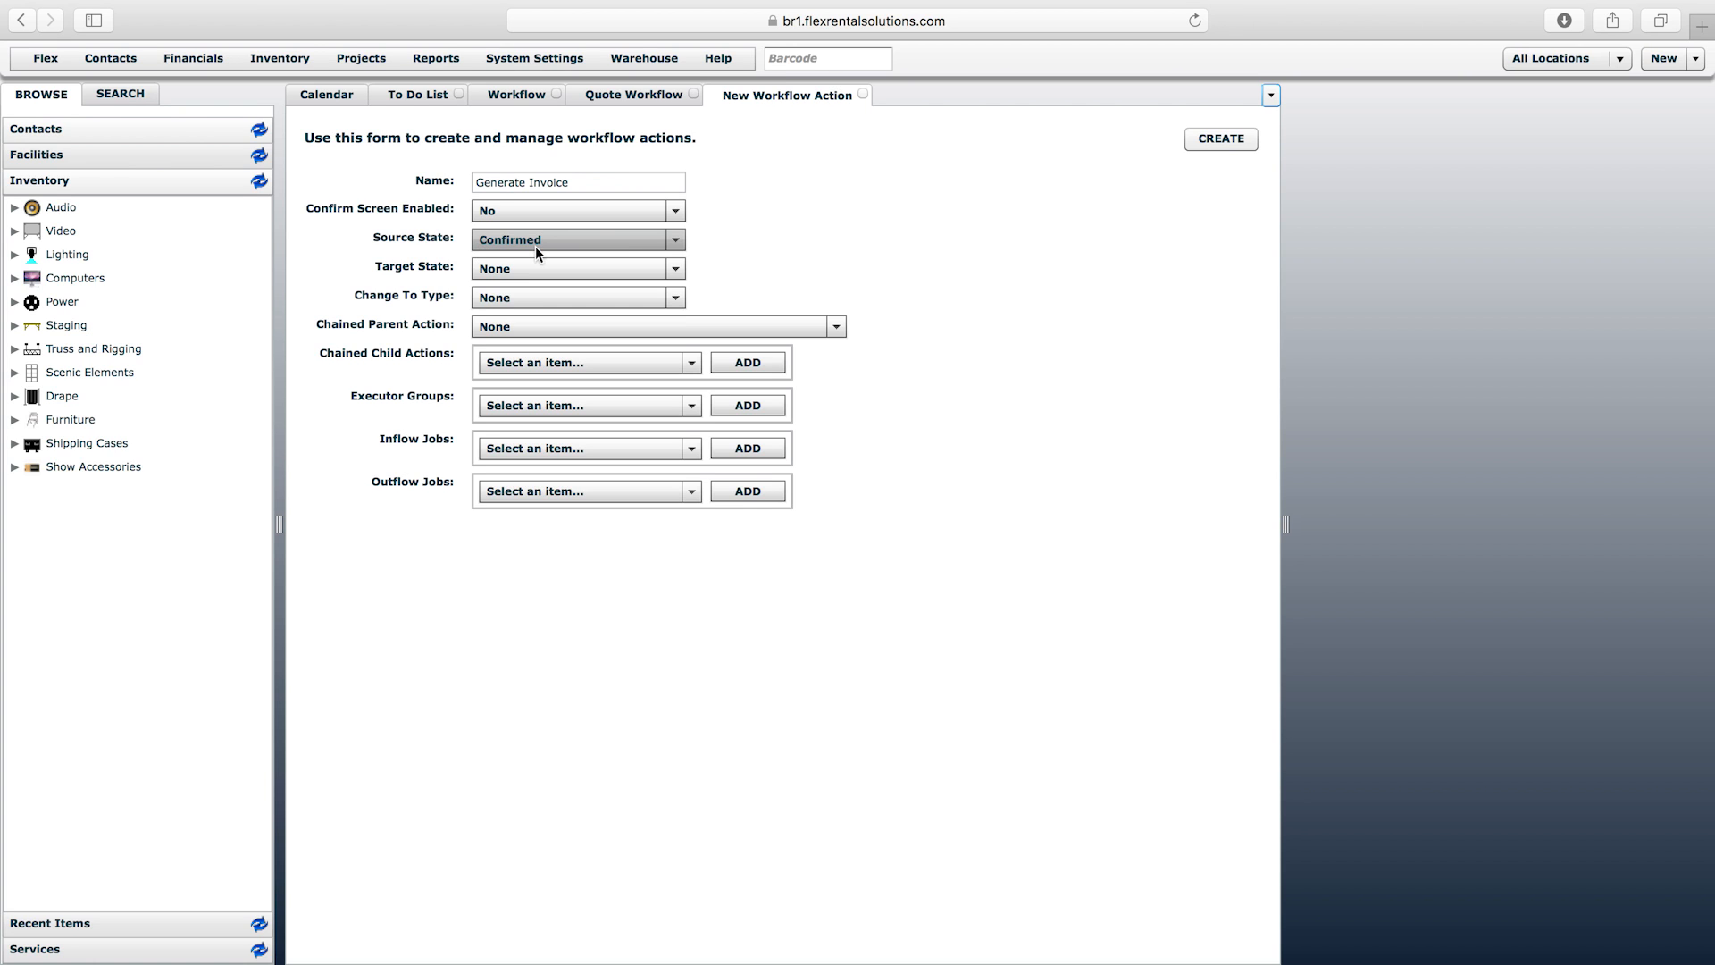
pyautogui.click(545, 269)
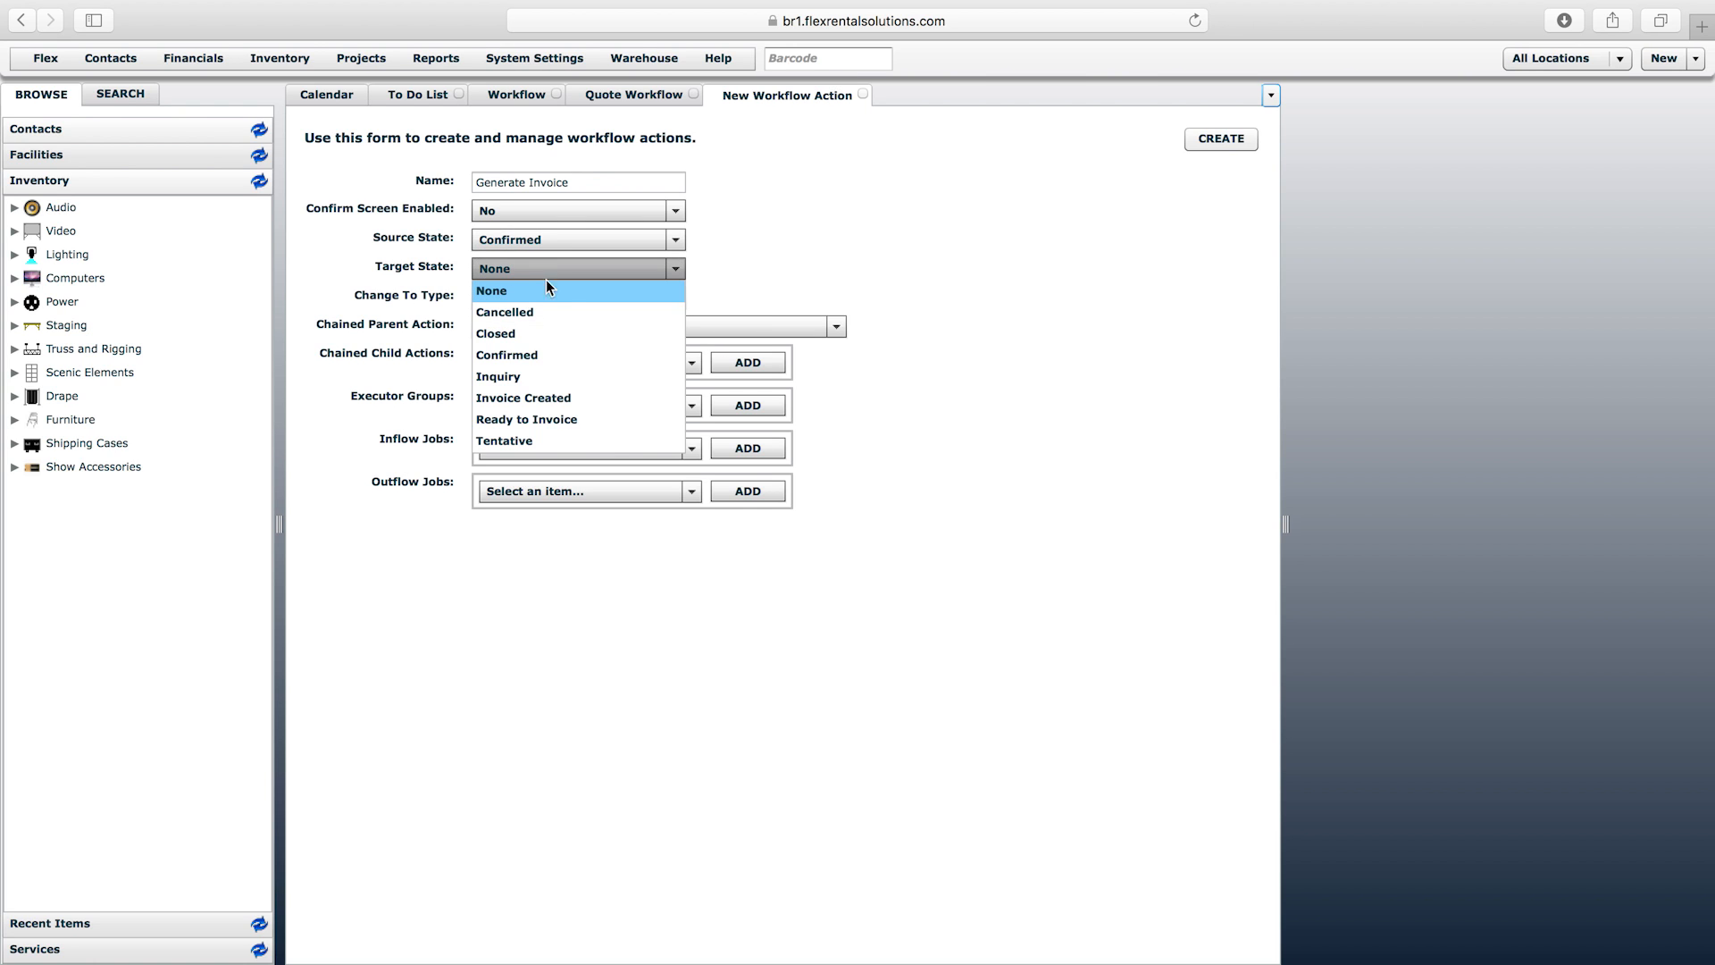
pyautogui.click(559, 399)
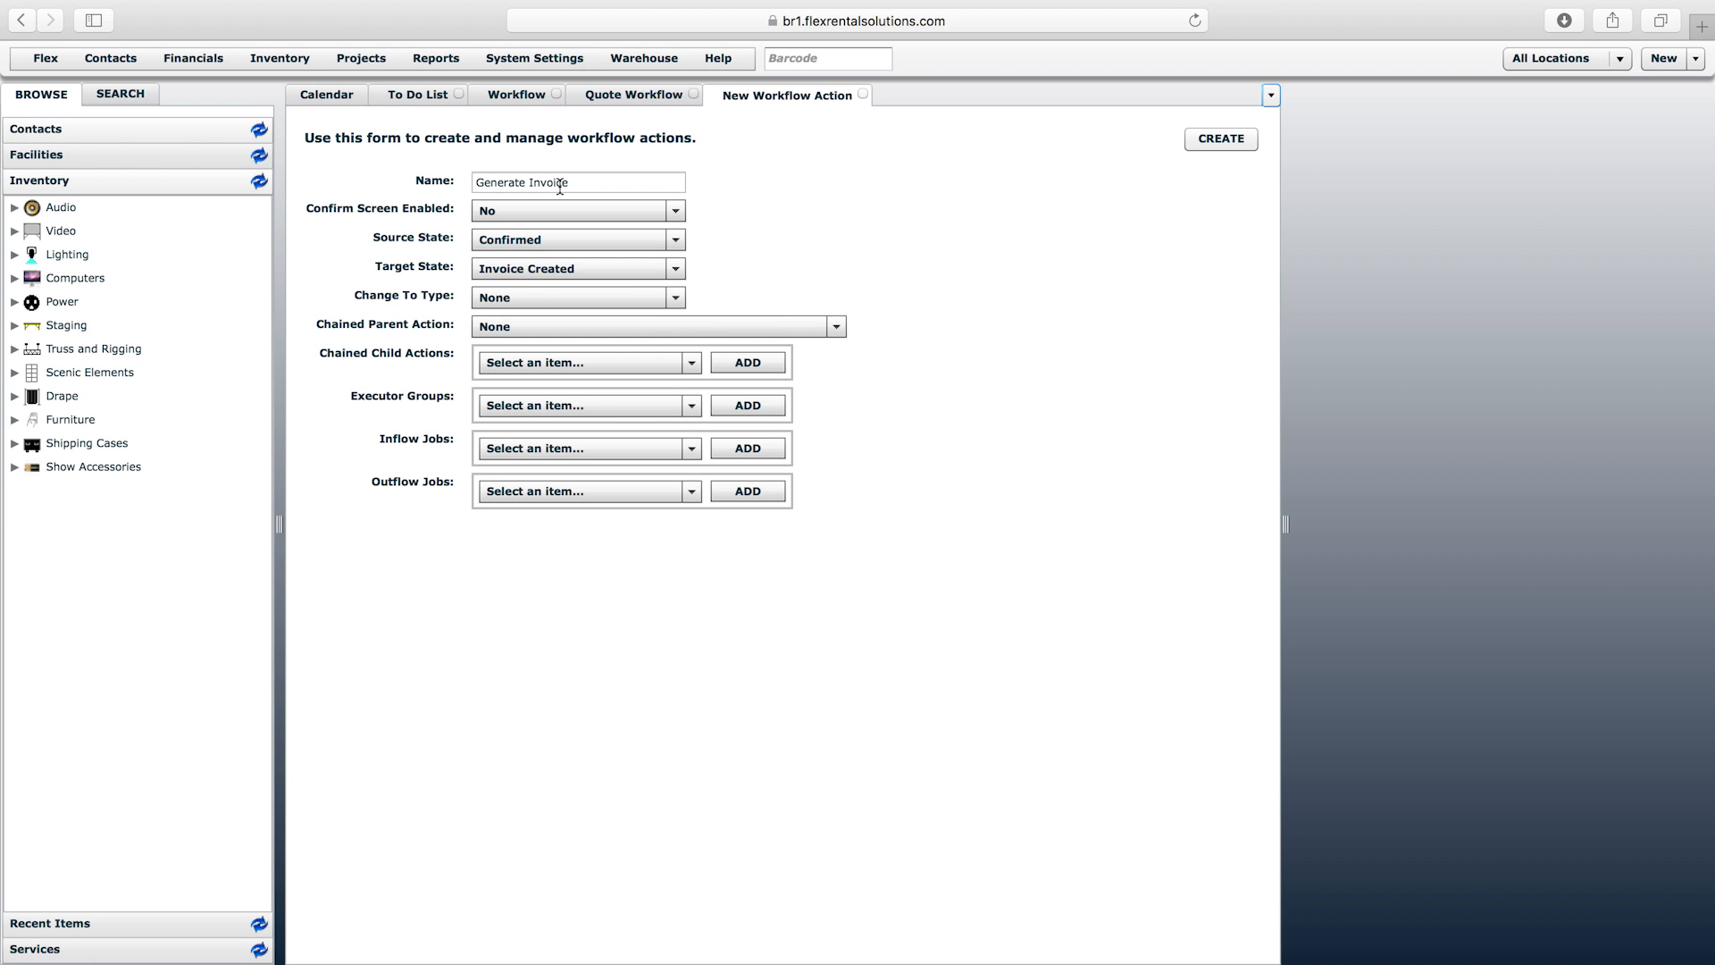
# - Add Administrators and Accounting as the action's executor groups
pyautogui.click(531, 408)
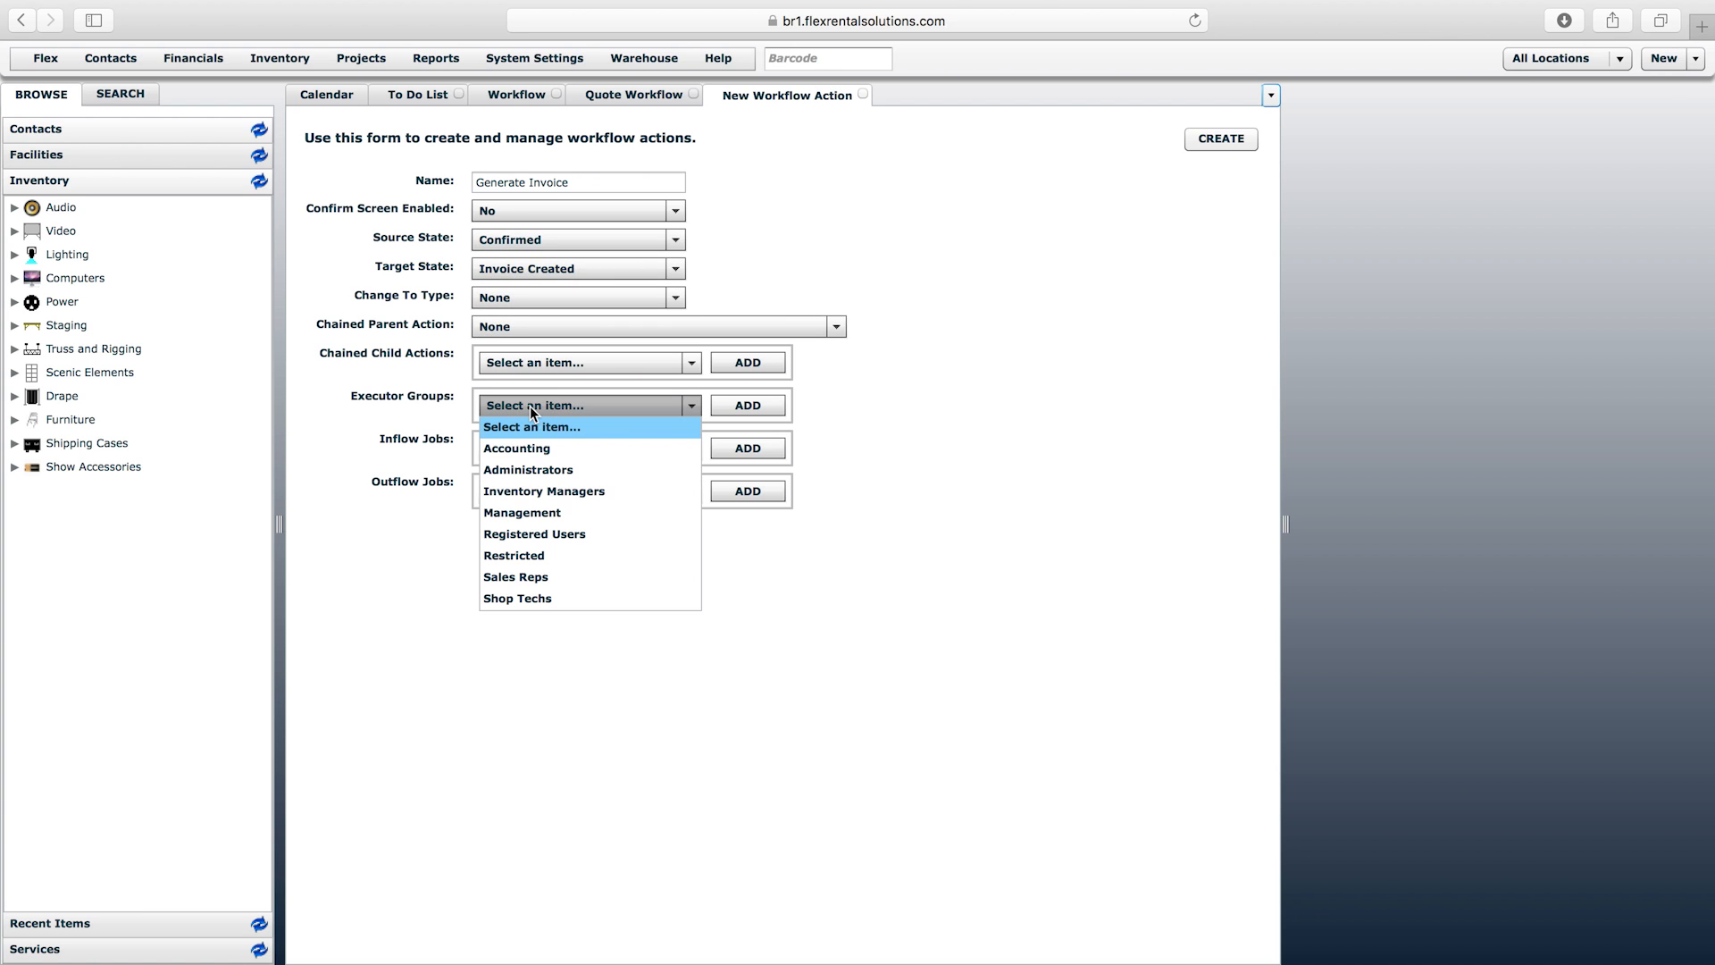
pyautogui.click(520, 472)
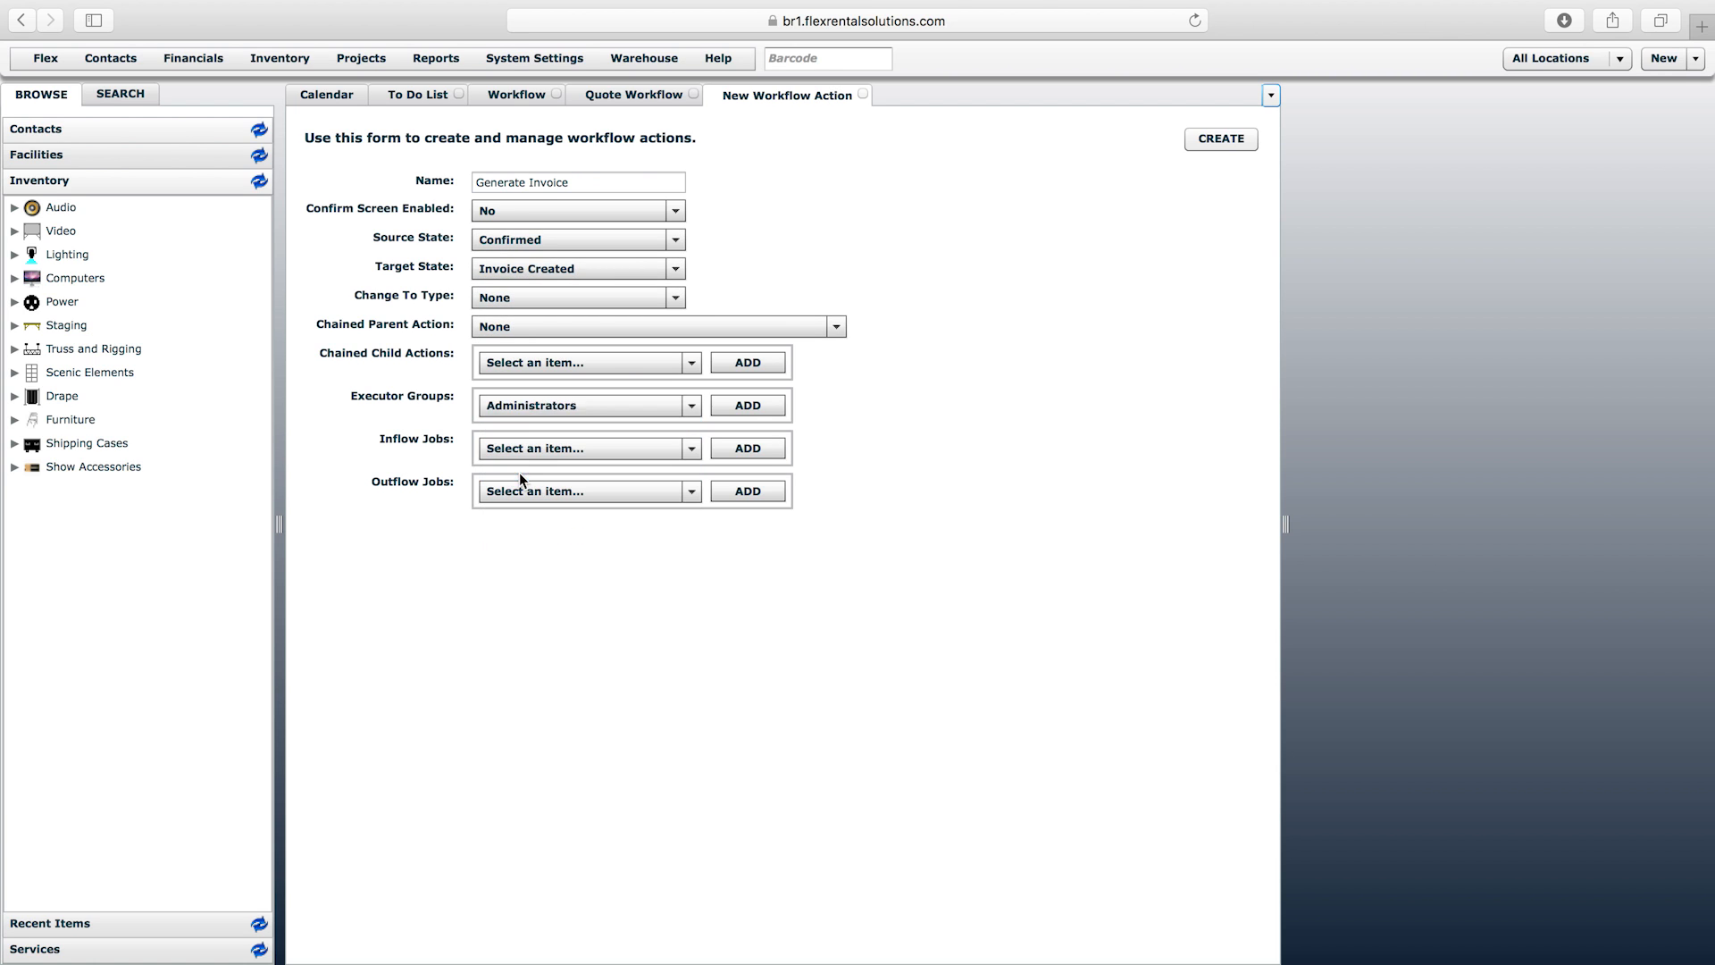
pyautogui.click(749, 407)
pyautogui.click(635, 428)
pyautogui.click(611, 470)
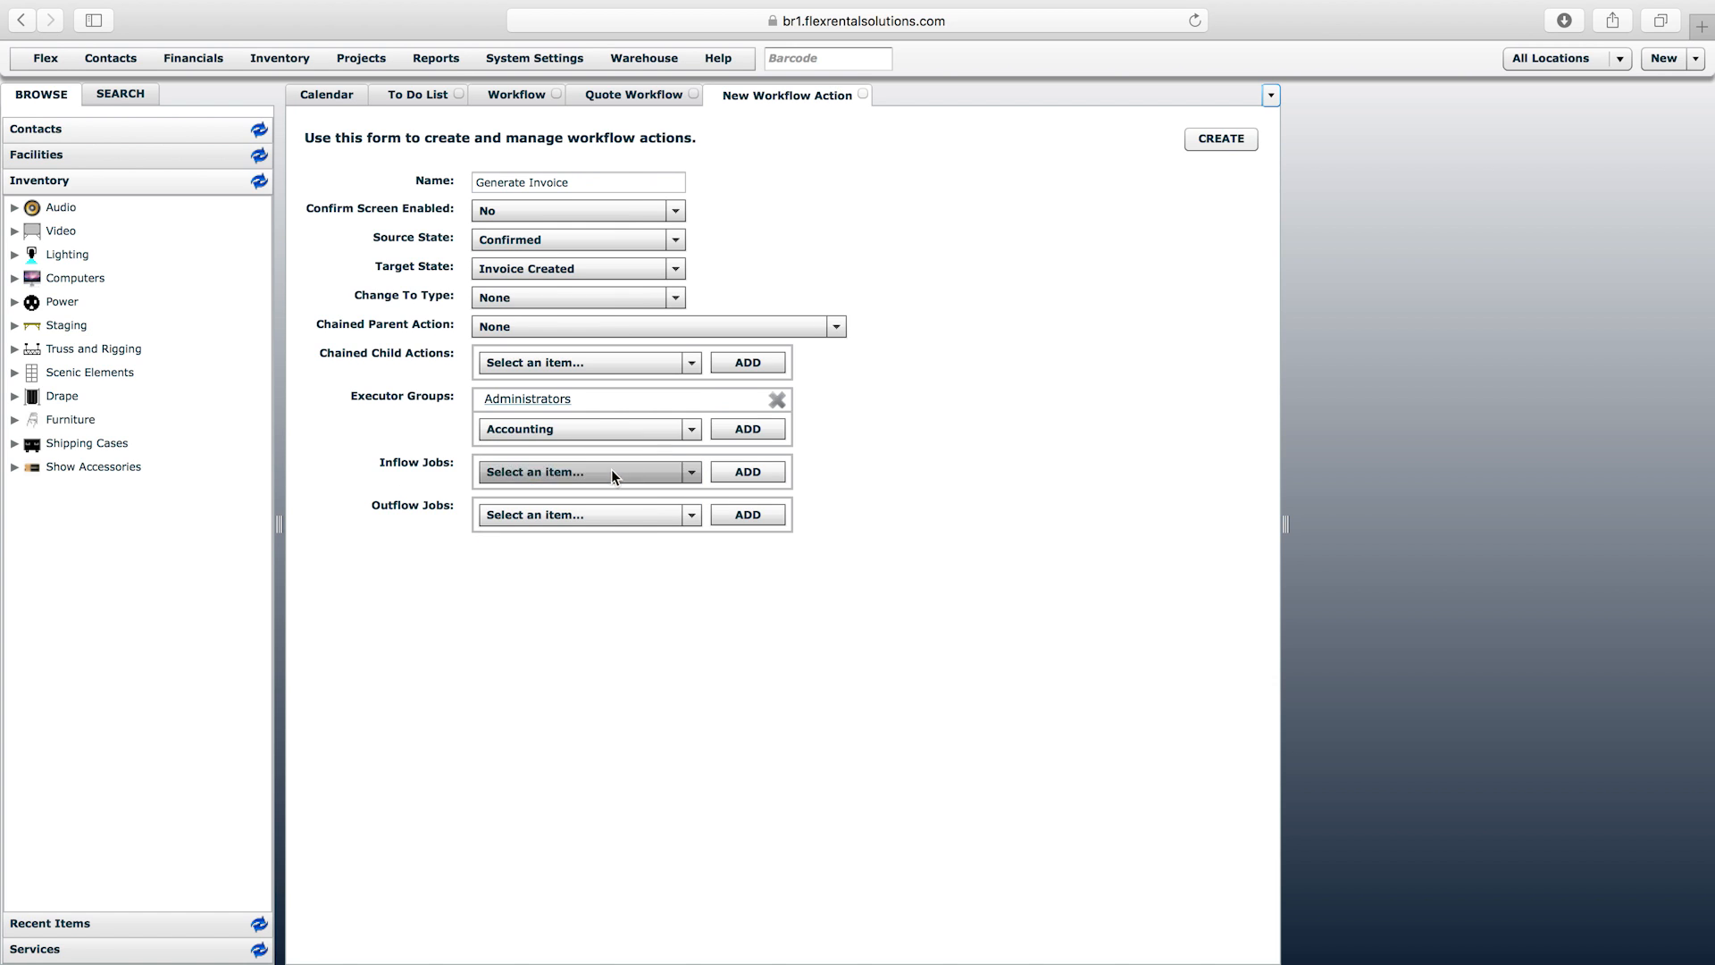
pyautogui.click(769, 433)
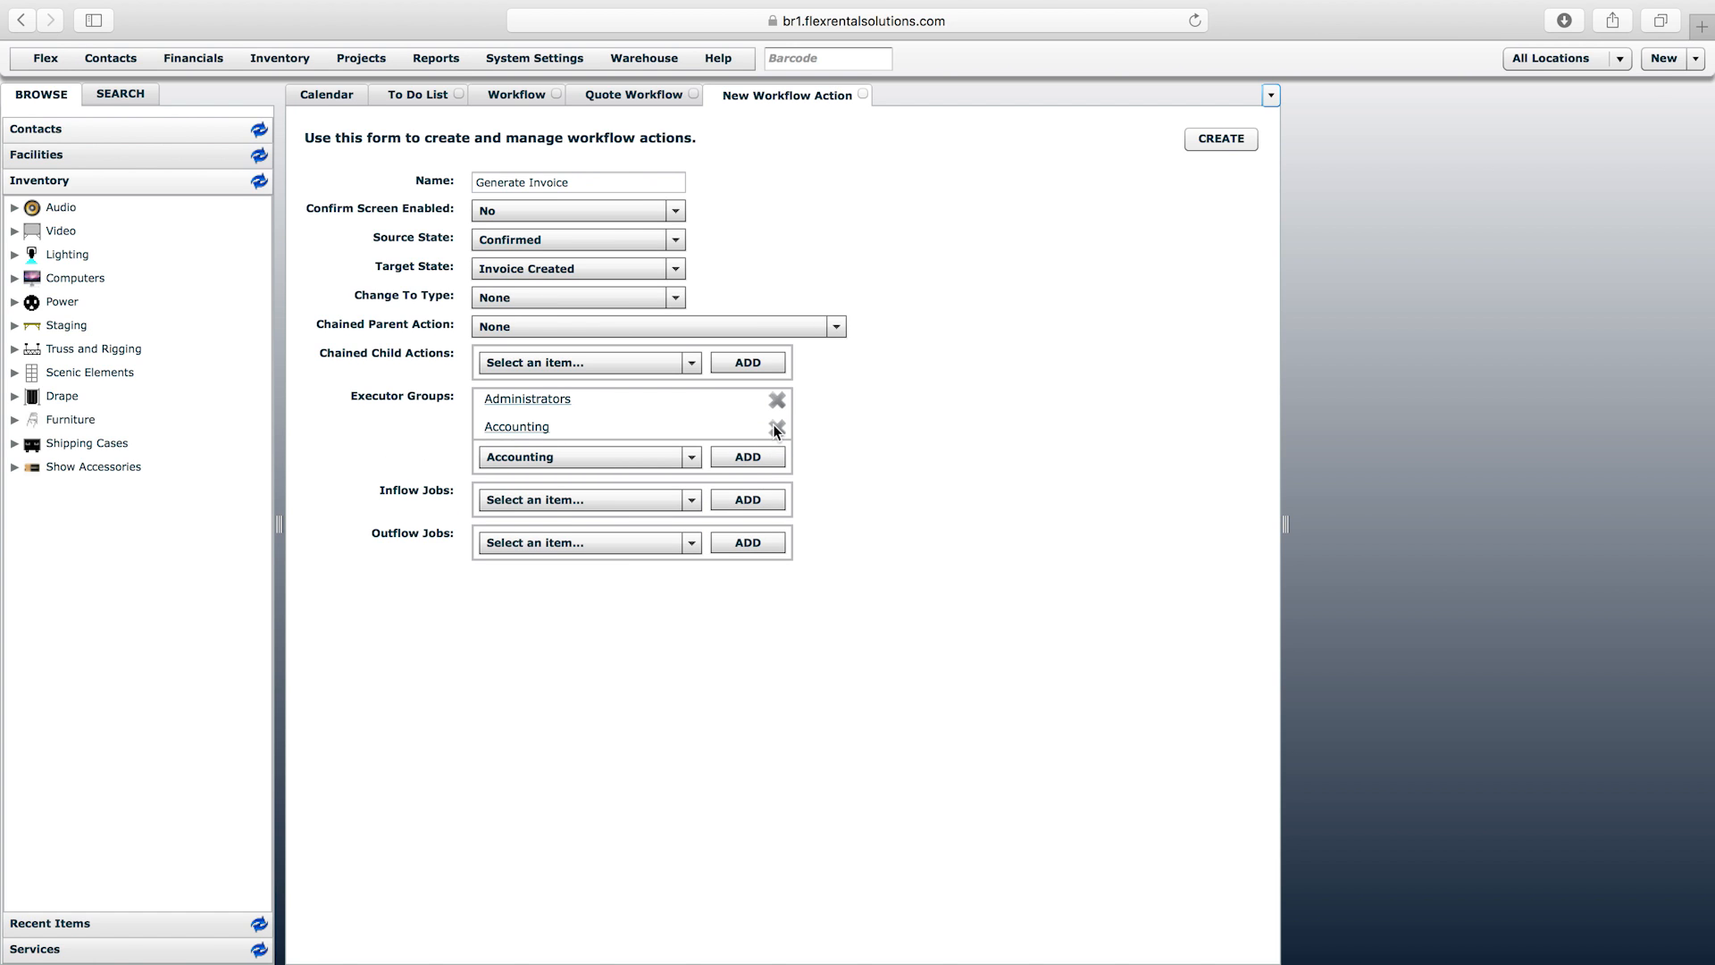
# - Add Invoice Generator as the outflow job, leaving the other available jobs unchosen
pyautogui.click(600, 554)
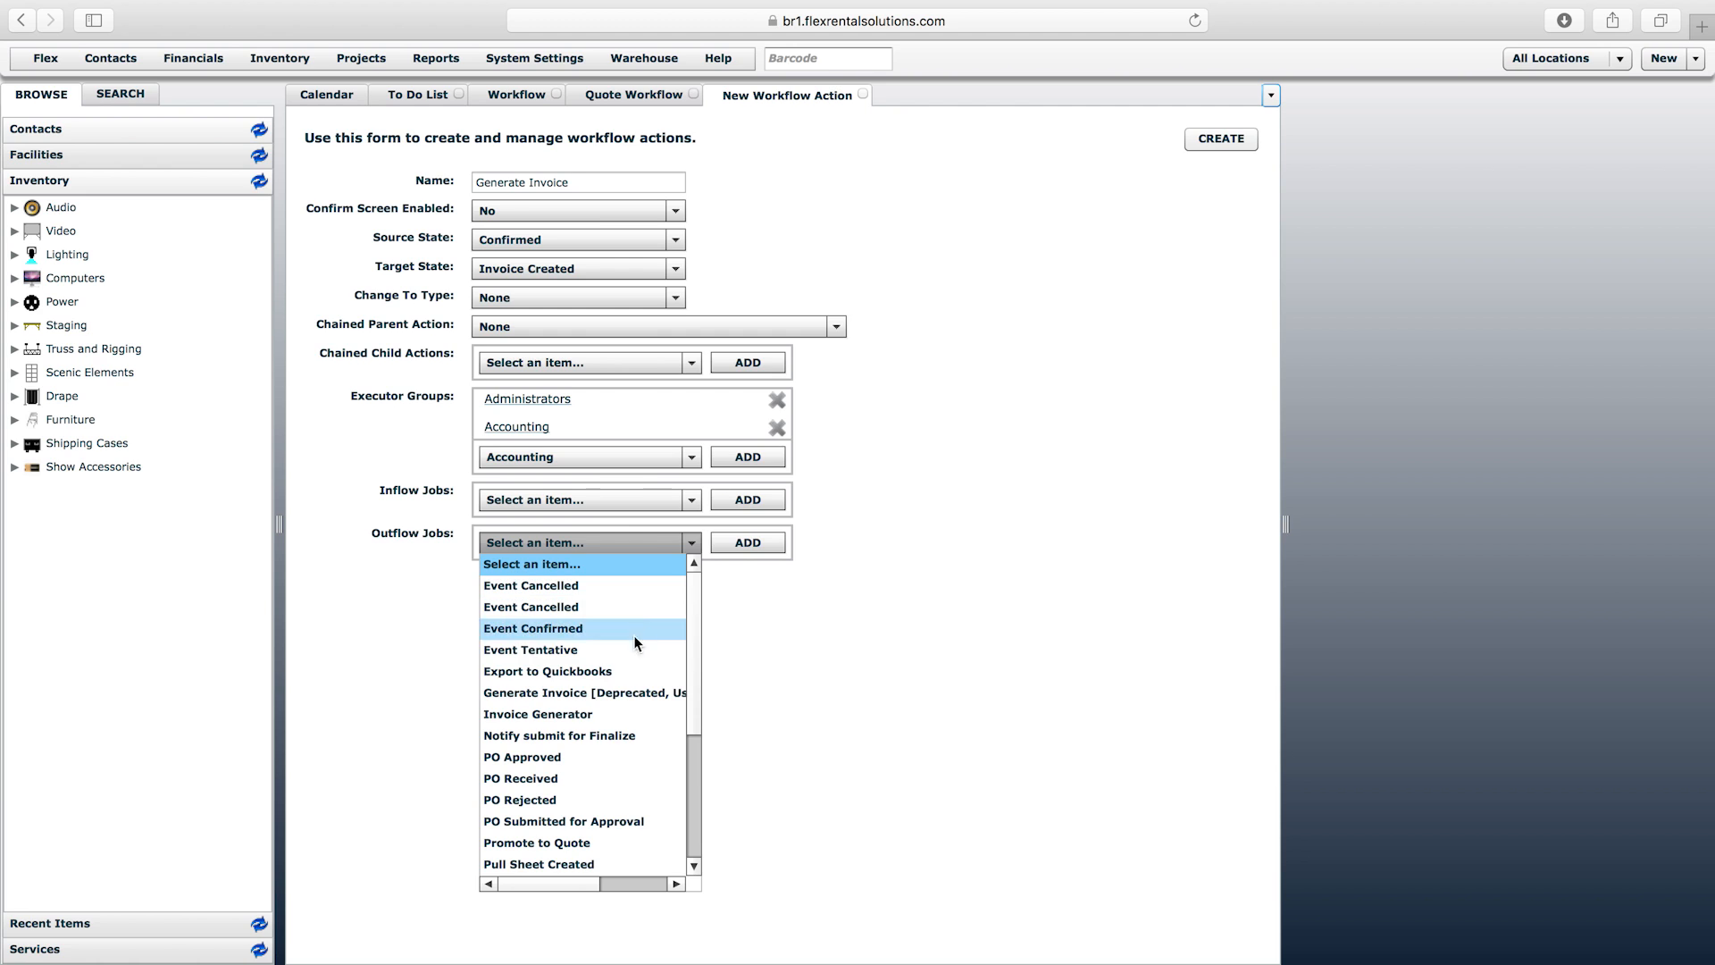
pyautogui.click(574, 713)
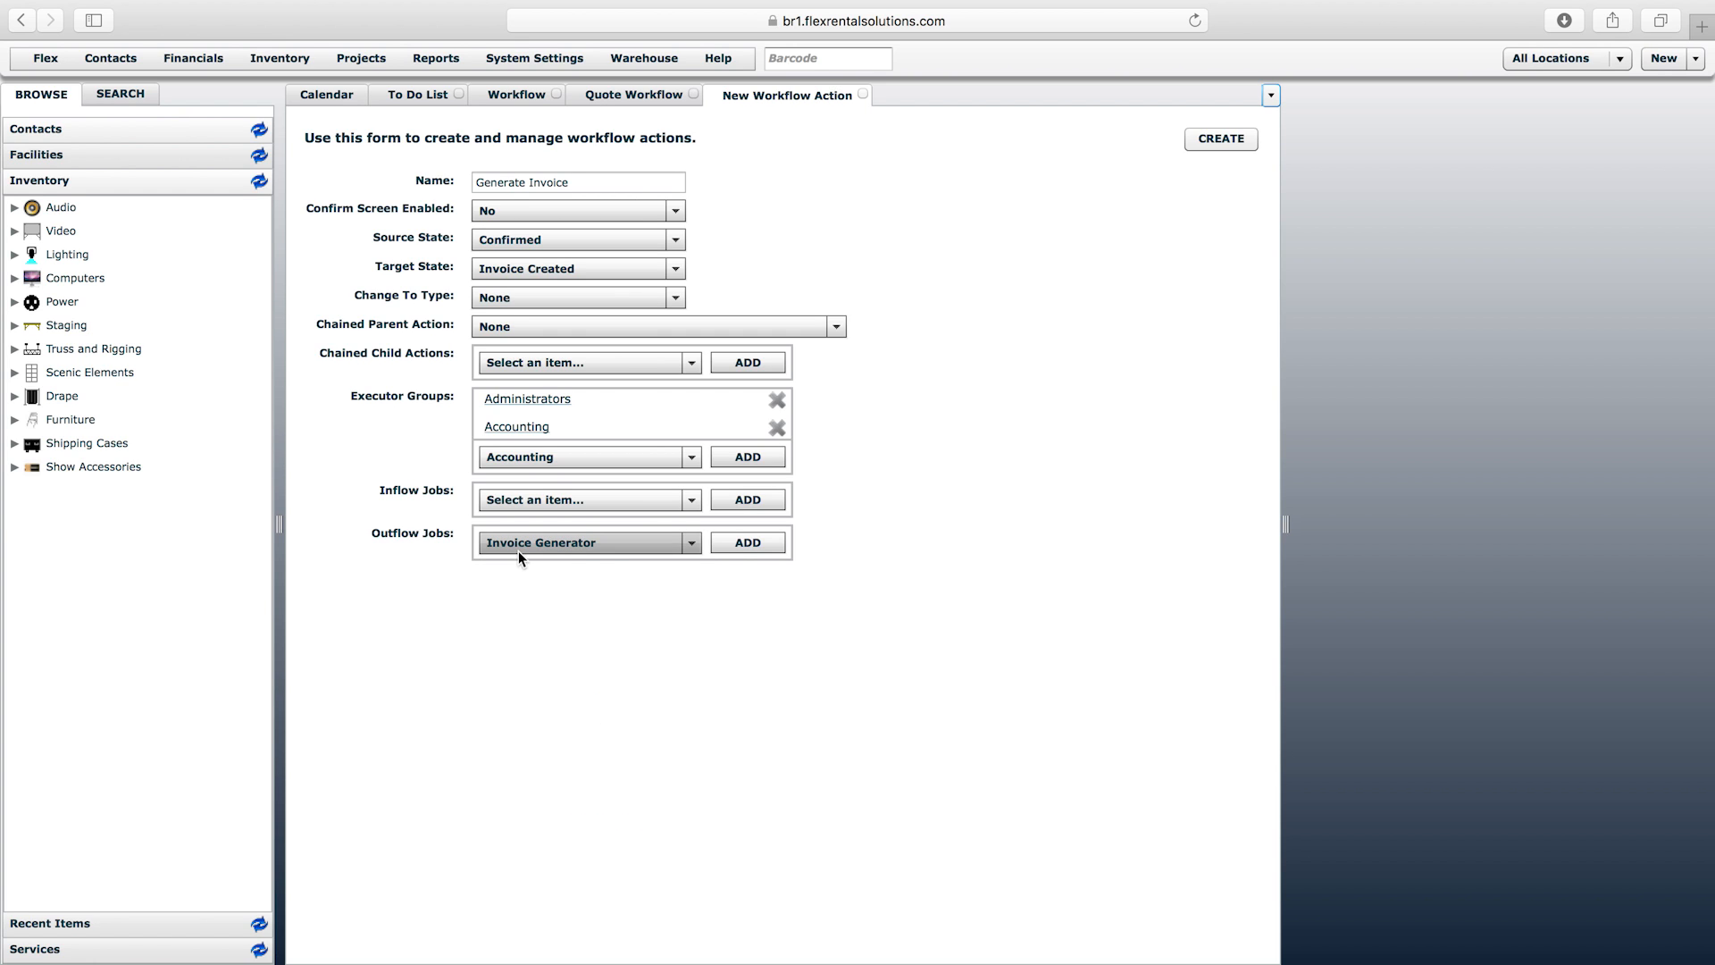
pyautogui.click(756, 544)
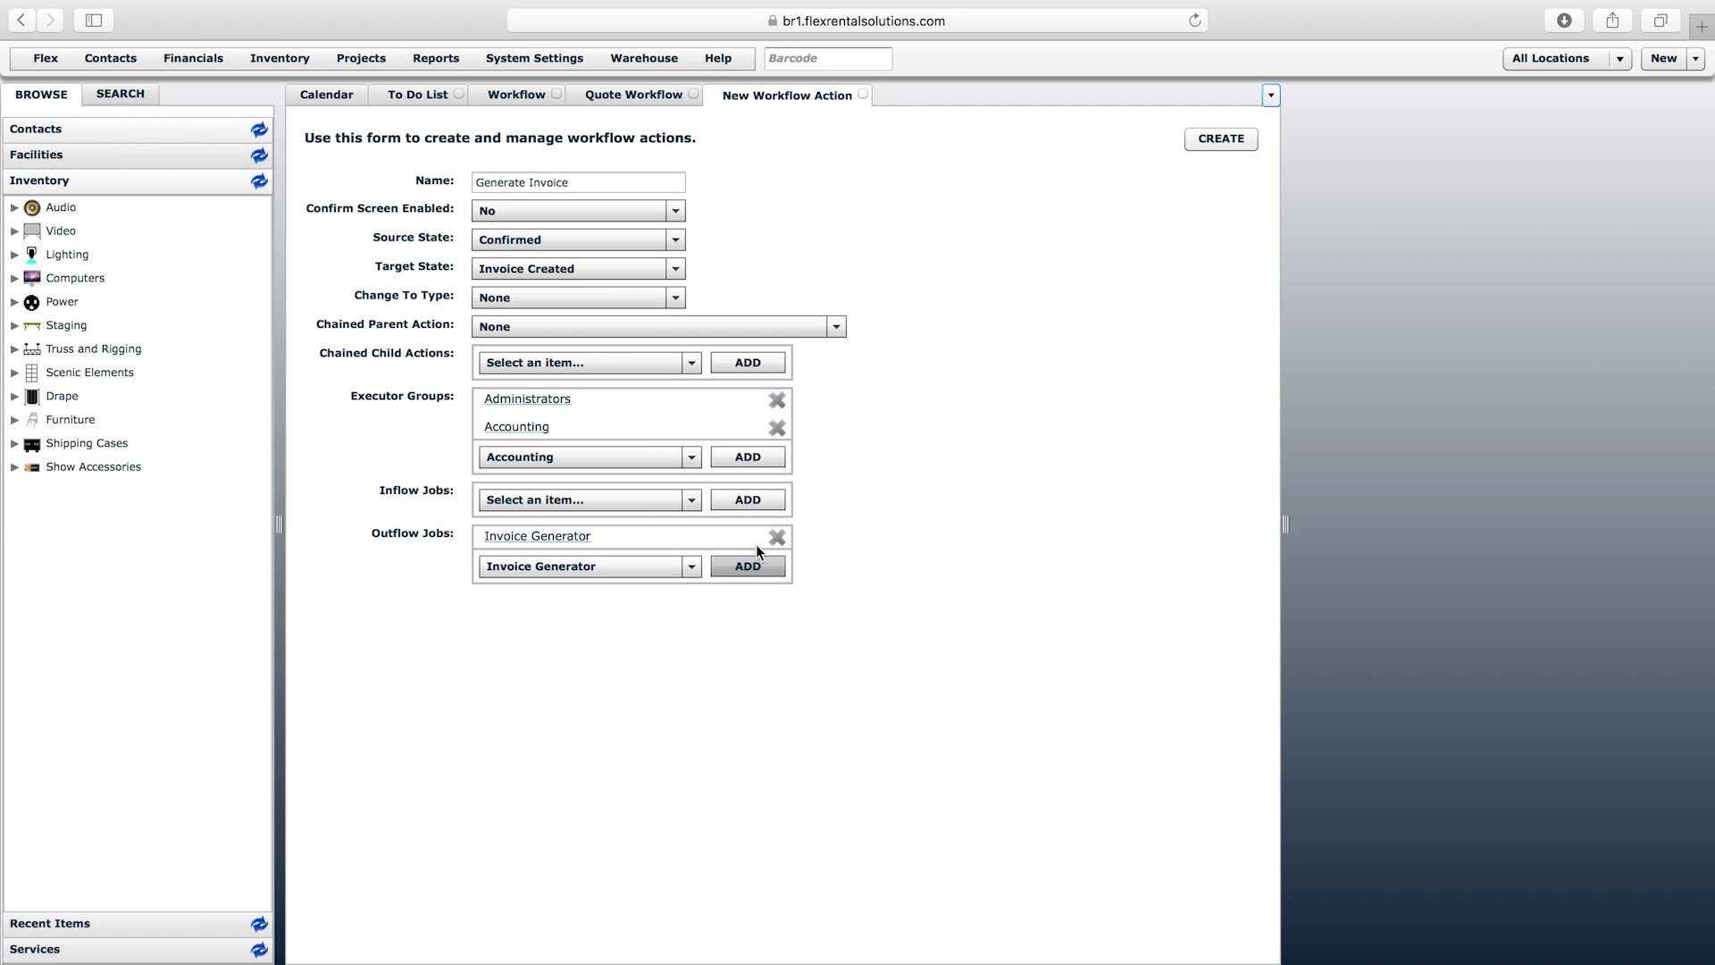
pyautogui.click(693, 571)
pyautogui.moveTo(690, 641); pyautogui.dragTo(695, 753)
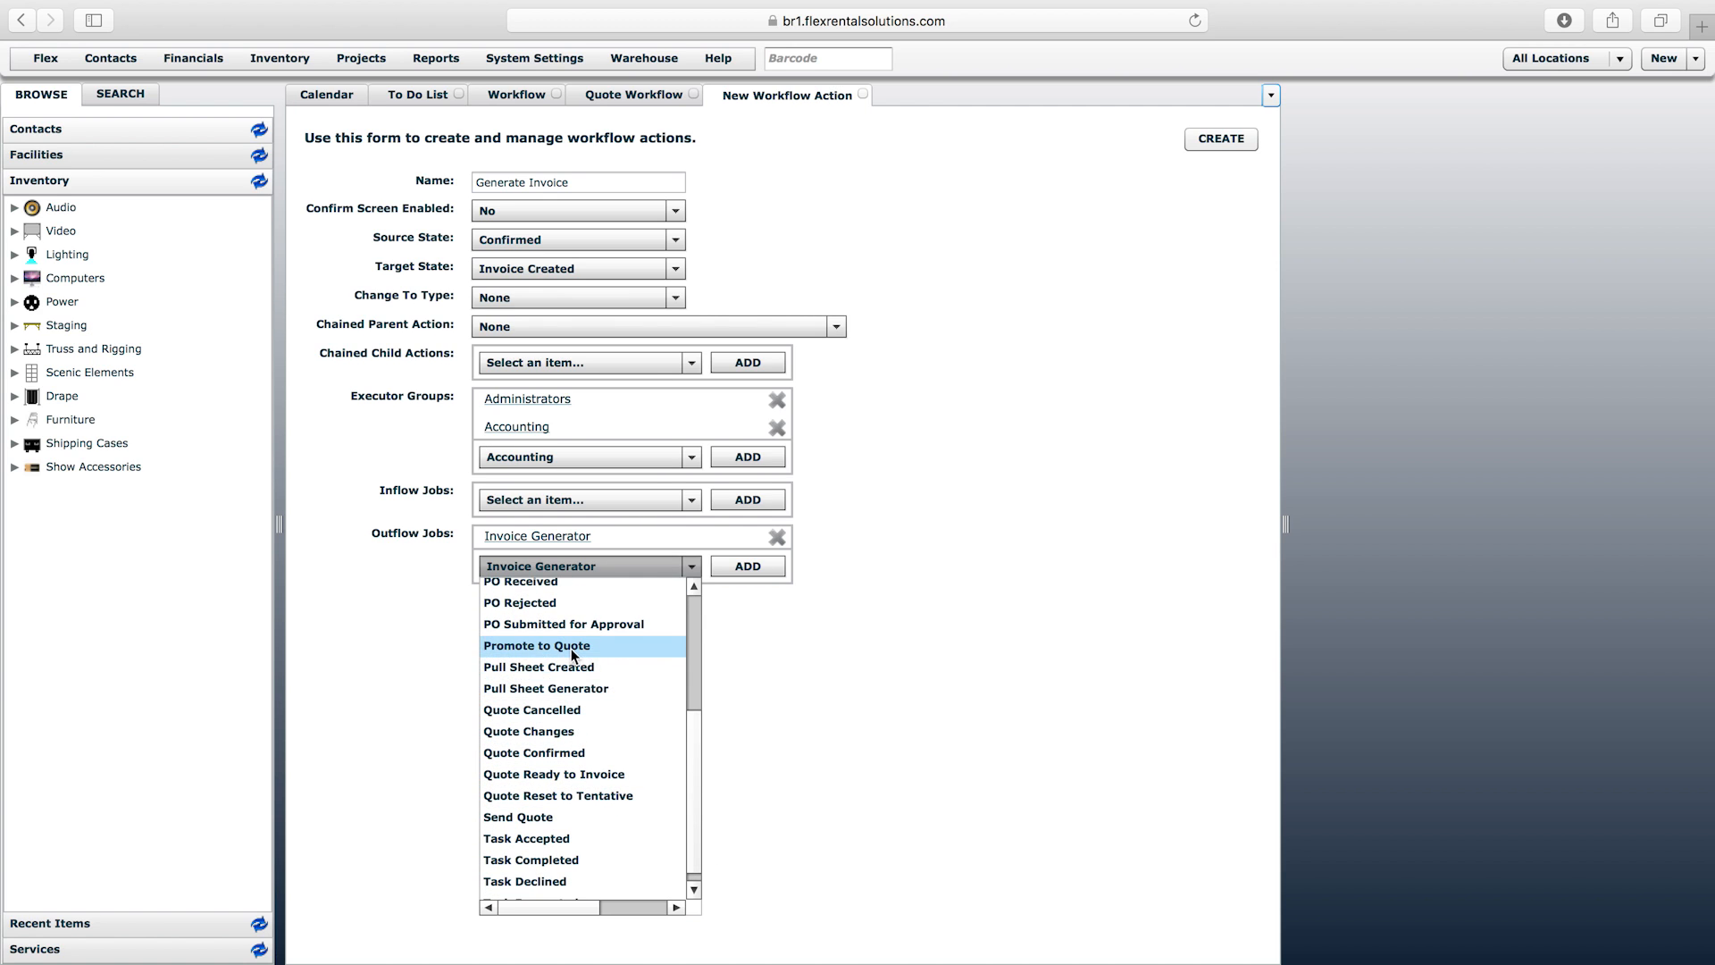
pyautogui.moveTo(700, 792); pyautogui.dragTo(702, 777)
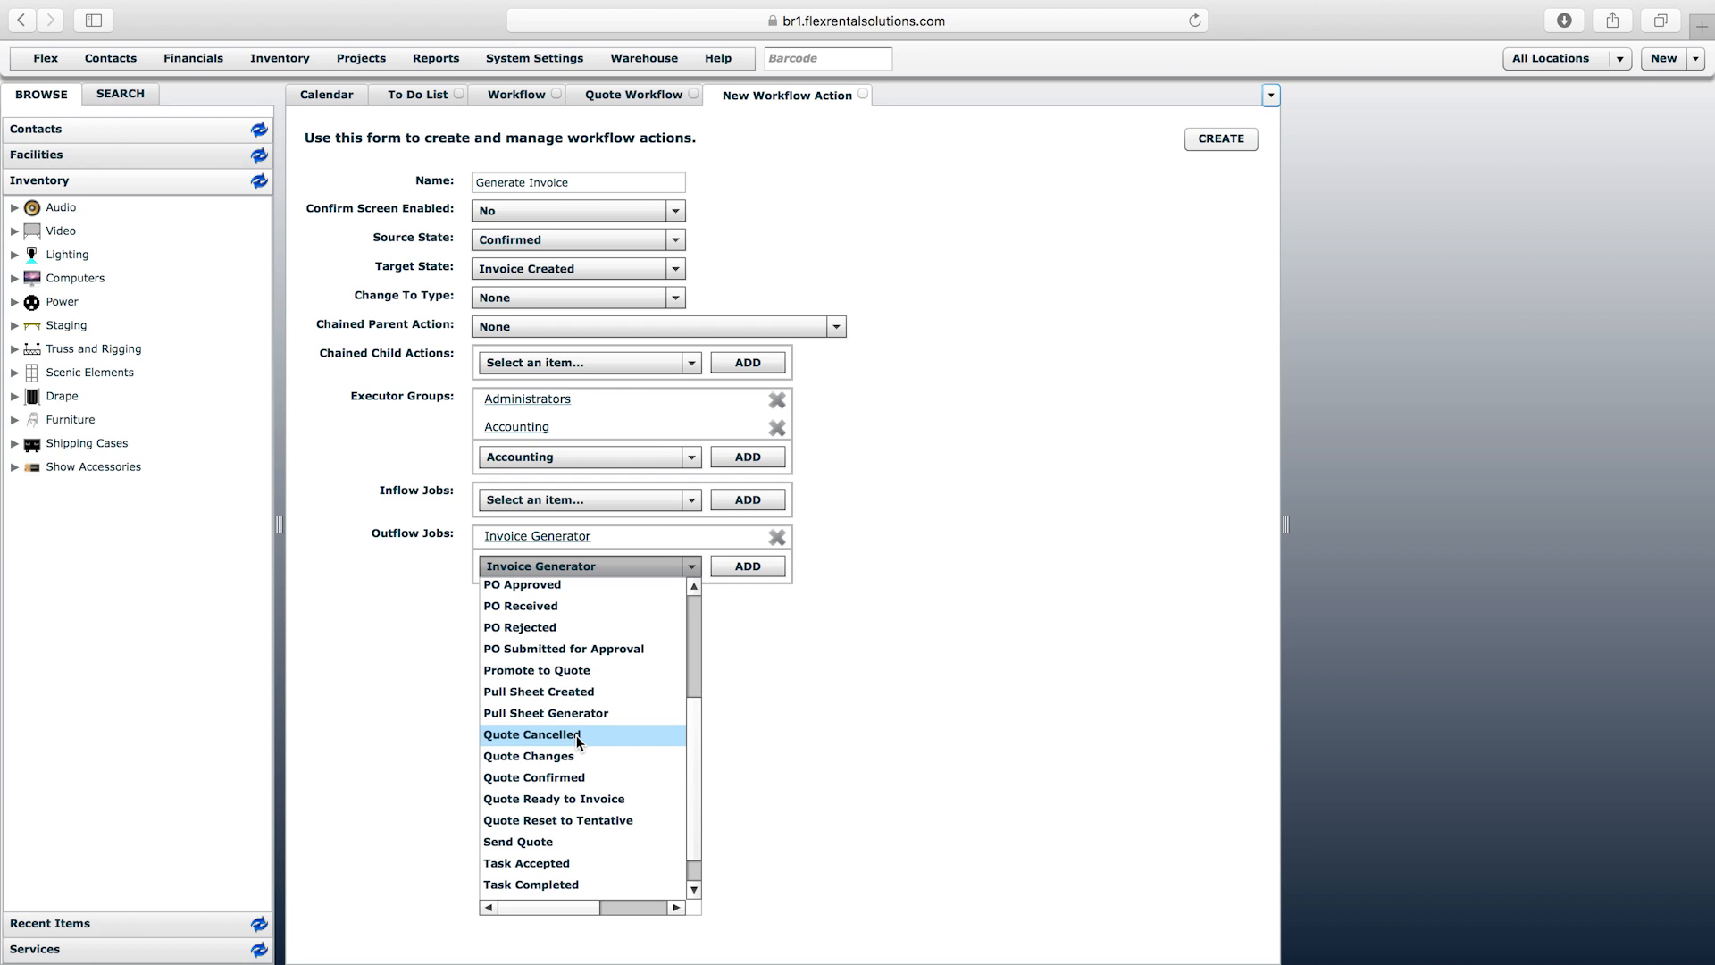
pyautogui.click(443, 592)
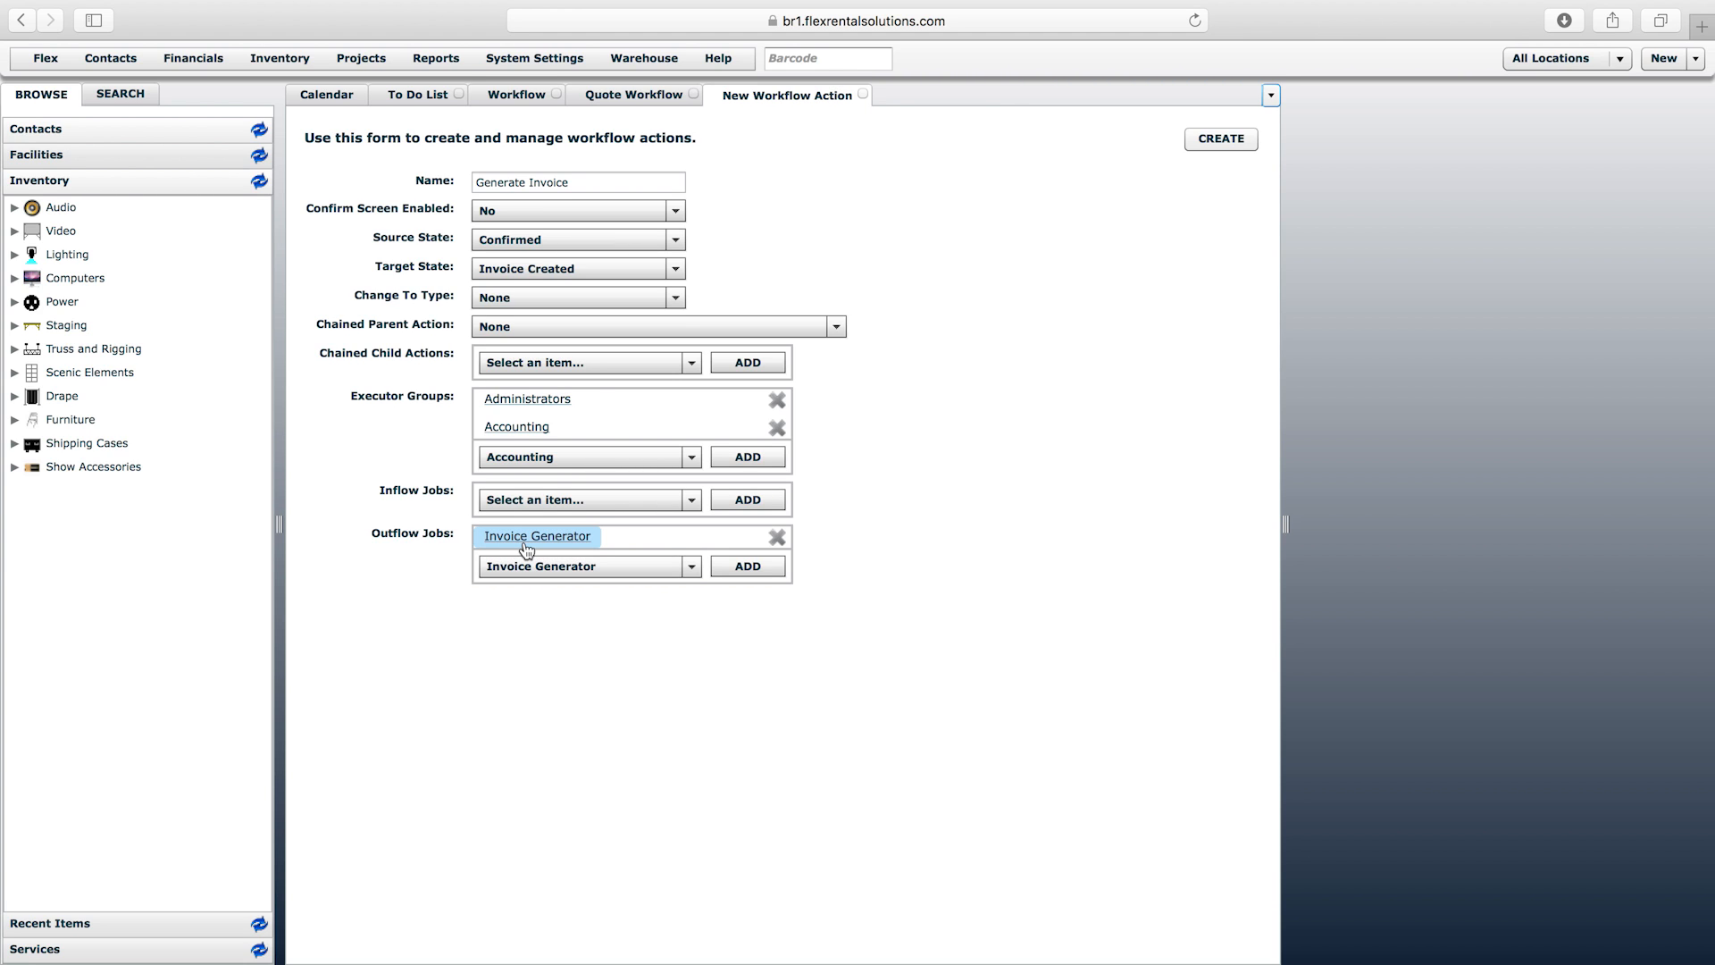
# - Review the Projects > Workflow Jobs list, then create the Generate Invoice action
pyautogui.click(360, 58)
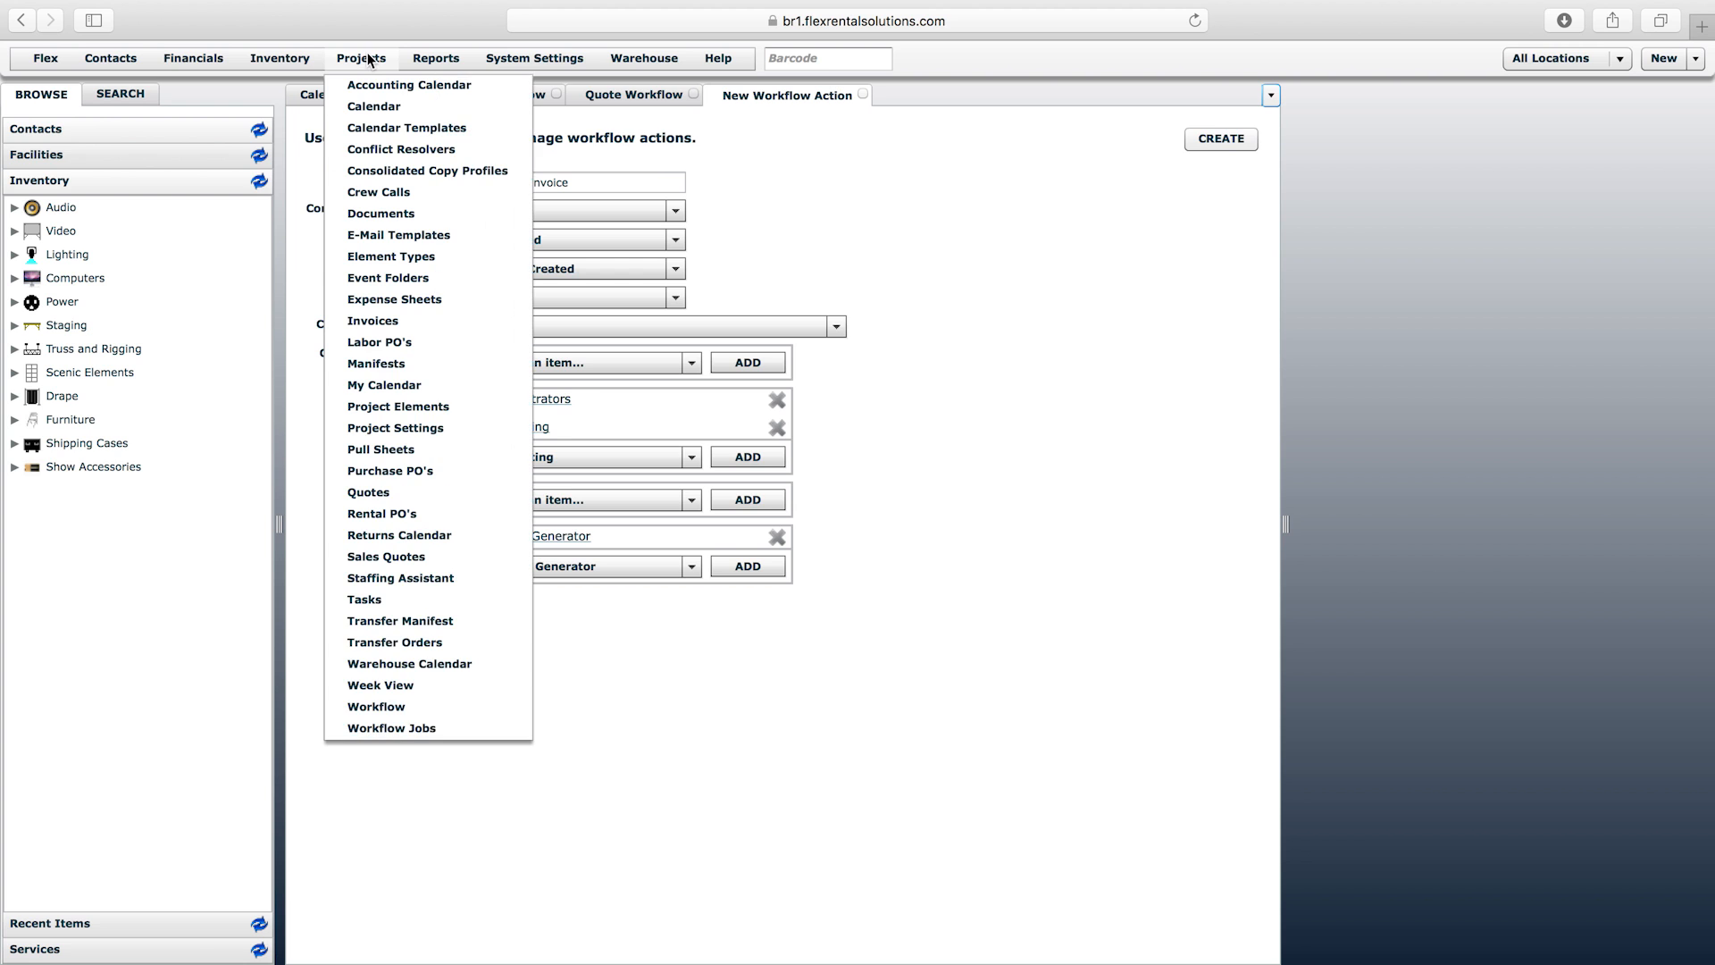
pyautogui.click(420, 737)
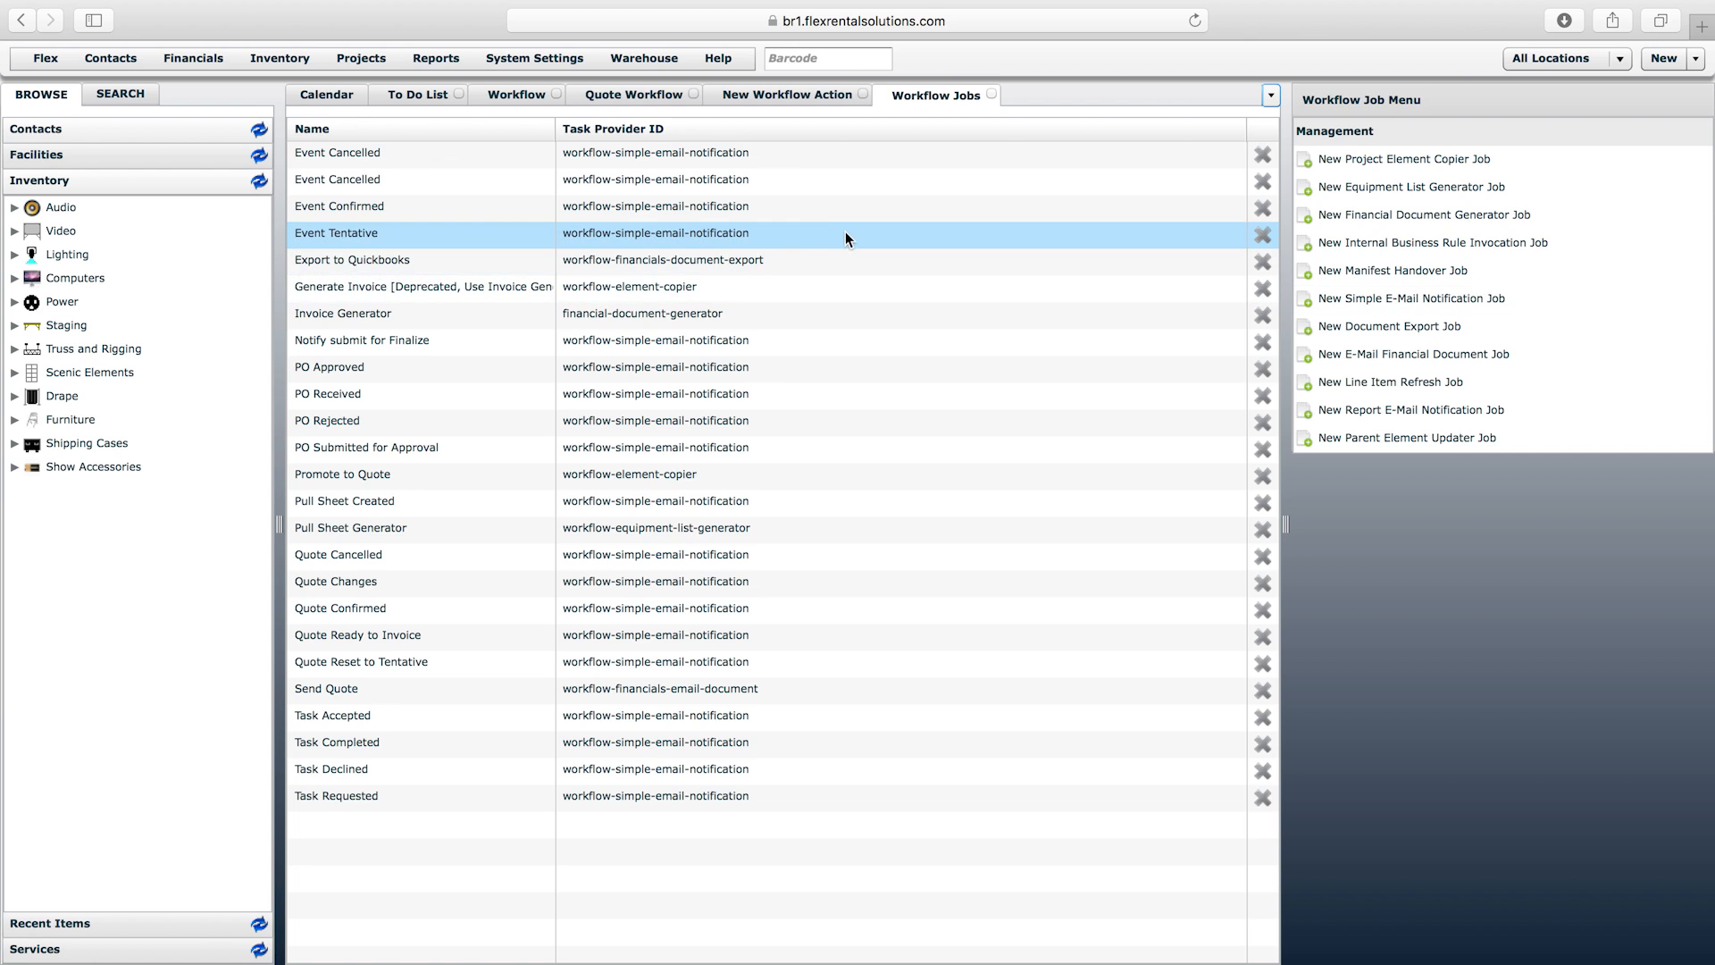
pyautogui.click(992, 94)
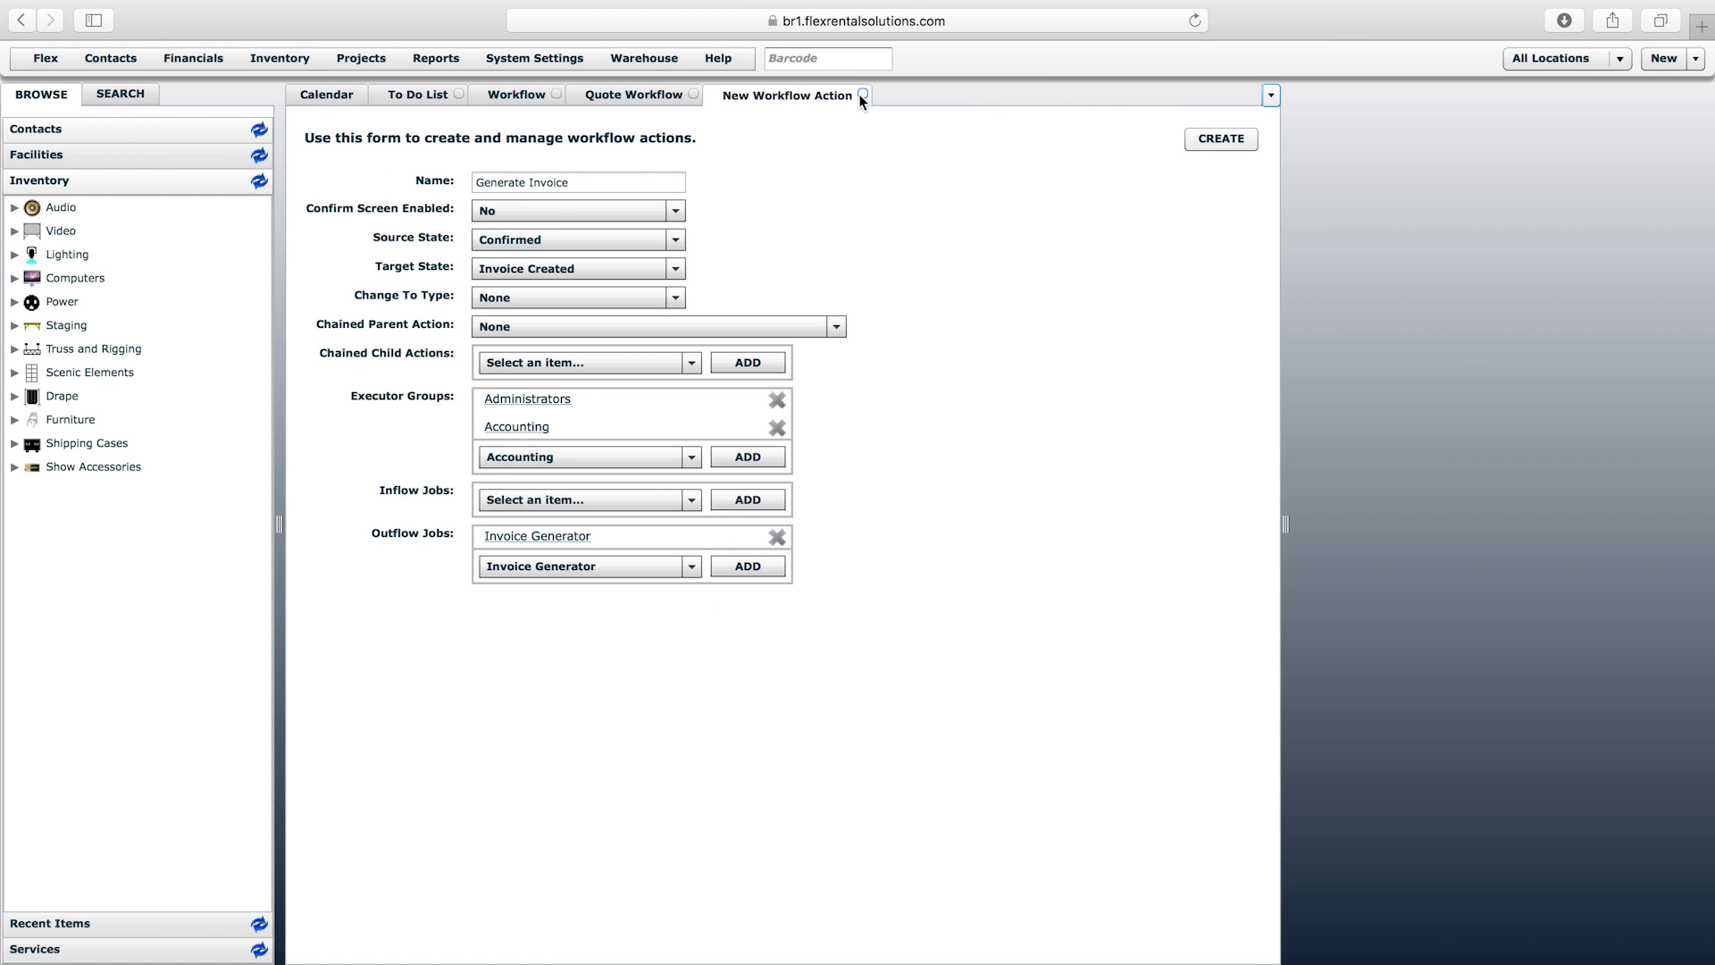
pyautogui.click(1232, 146)
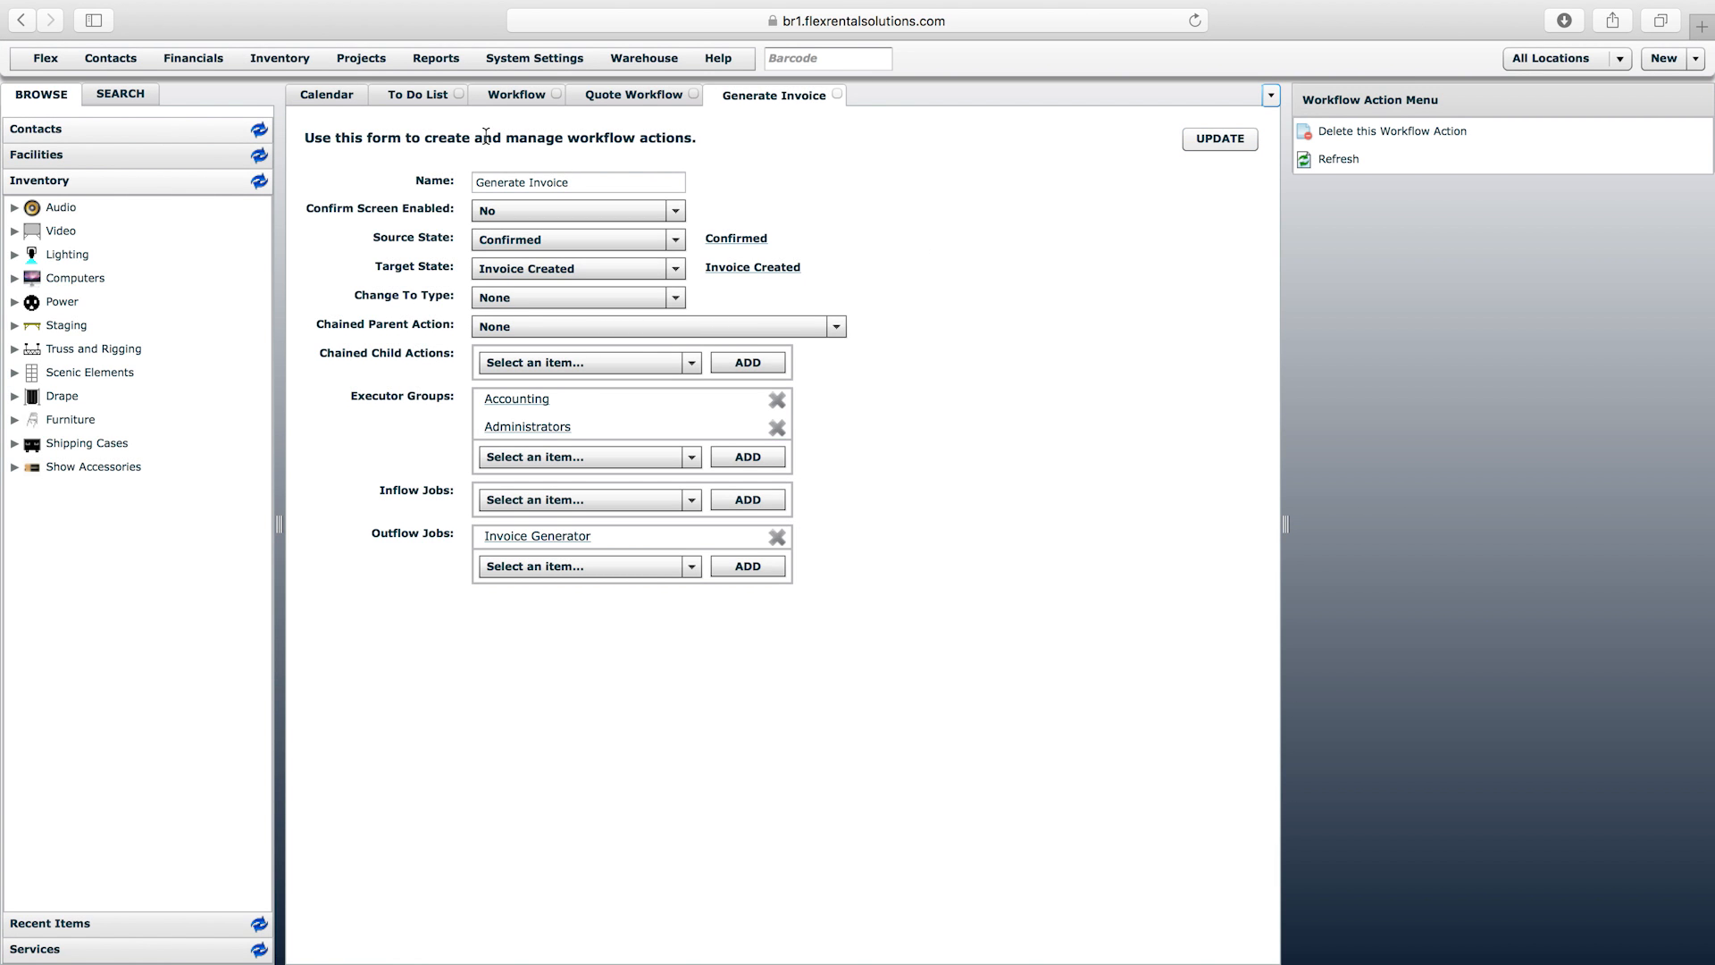
# - Open the All-Hands Meeting quote to find Generate Invoice among its workflow actions, then close the action form
pyautogui.click(325, 99)
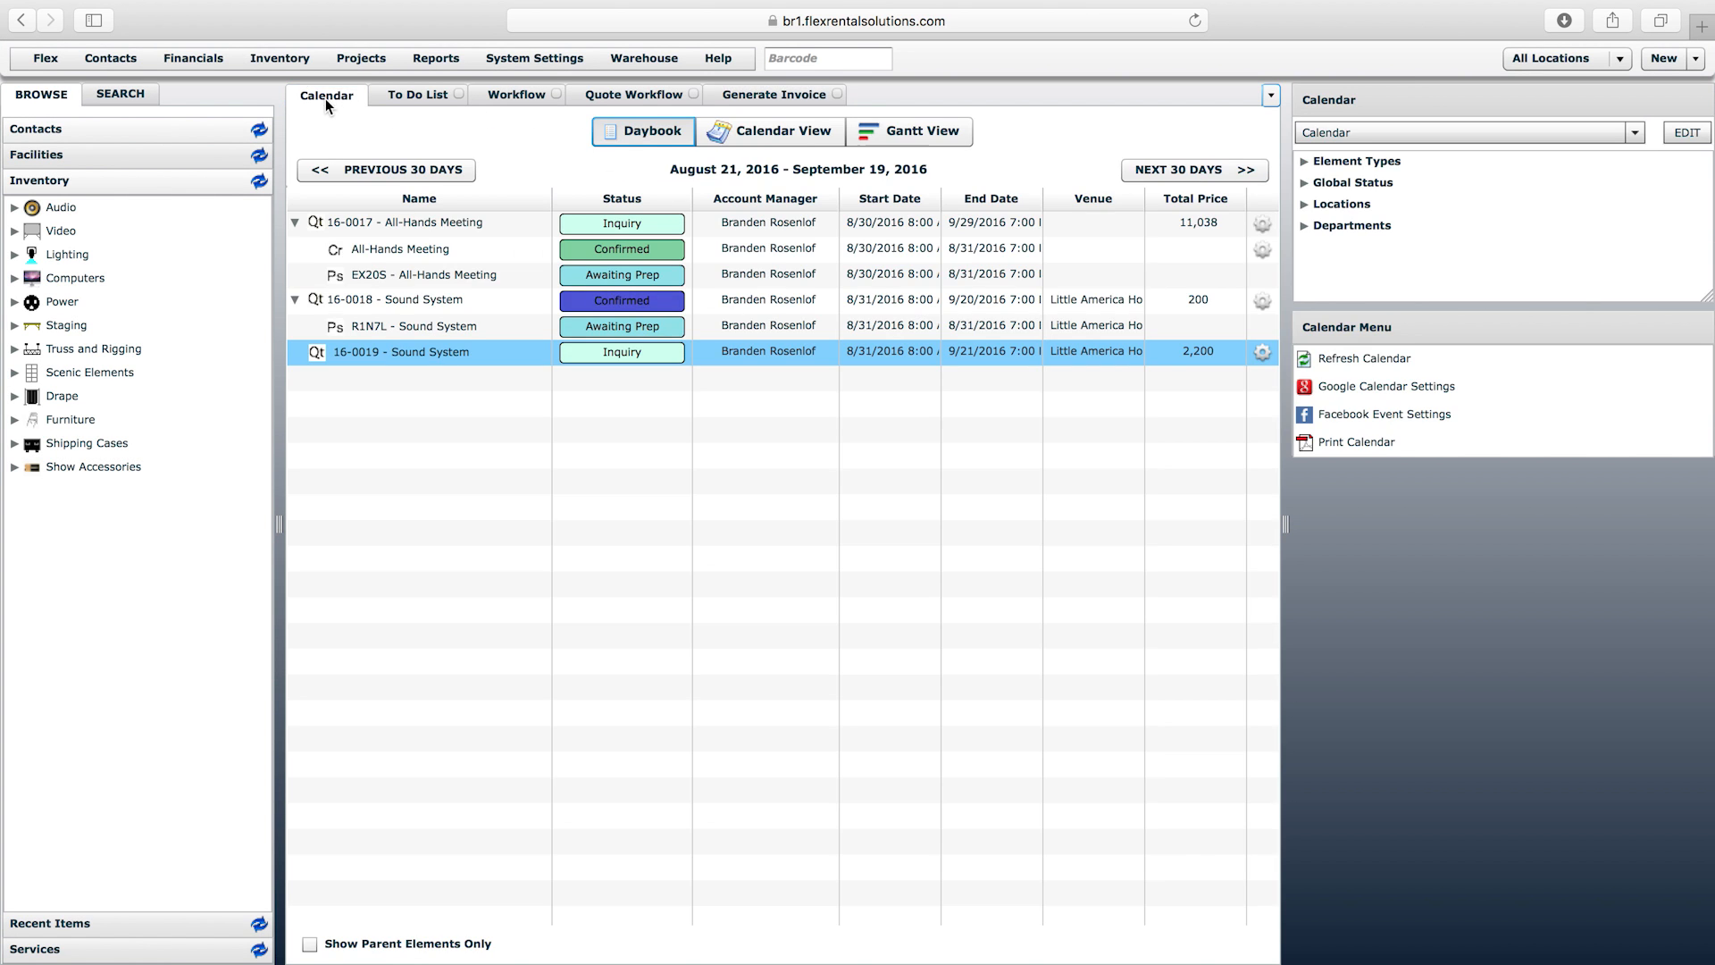
pyautogui.click(425, 223)
pyautogui.doubleClick(425, 223)
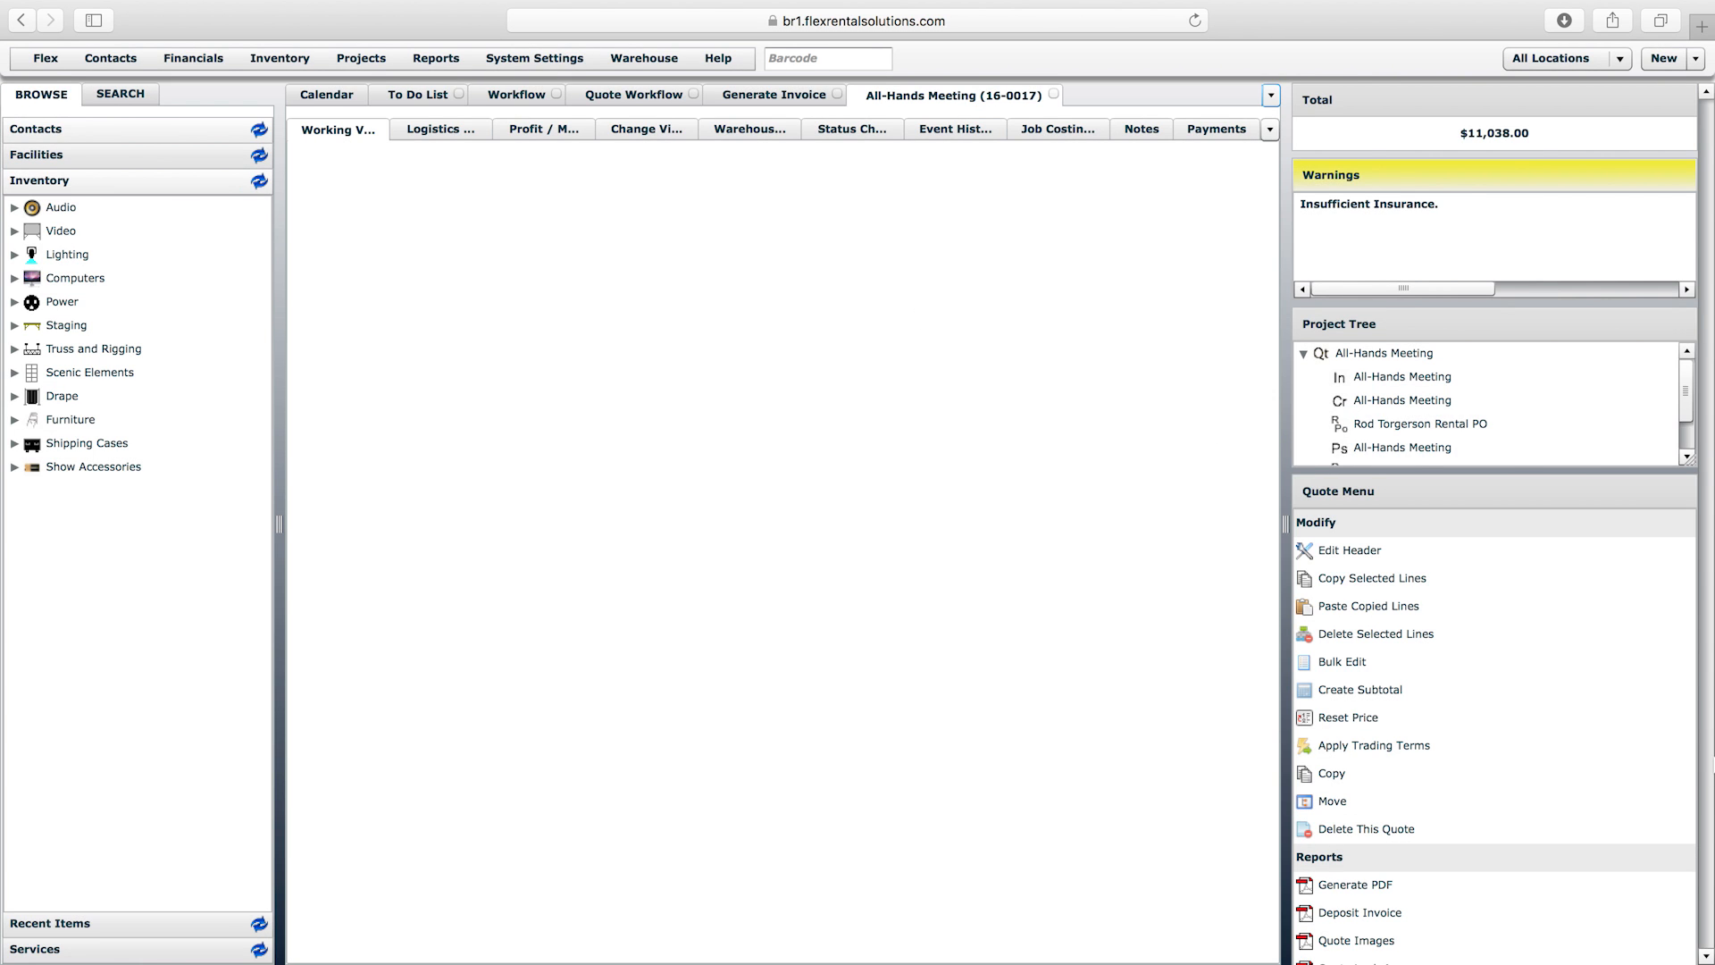
pyautogui.click(1707, 769)
pyautogui.moveTo(1707, 763); pyautogui.dragTo(1709, 820)
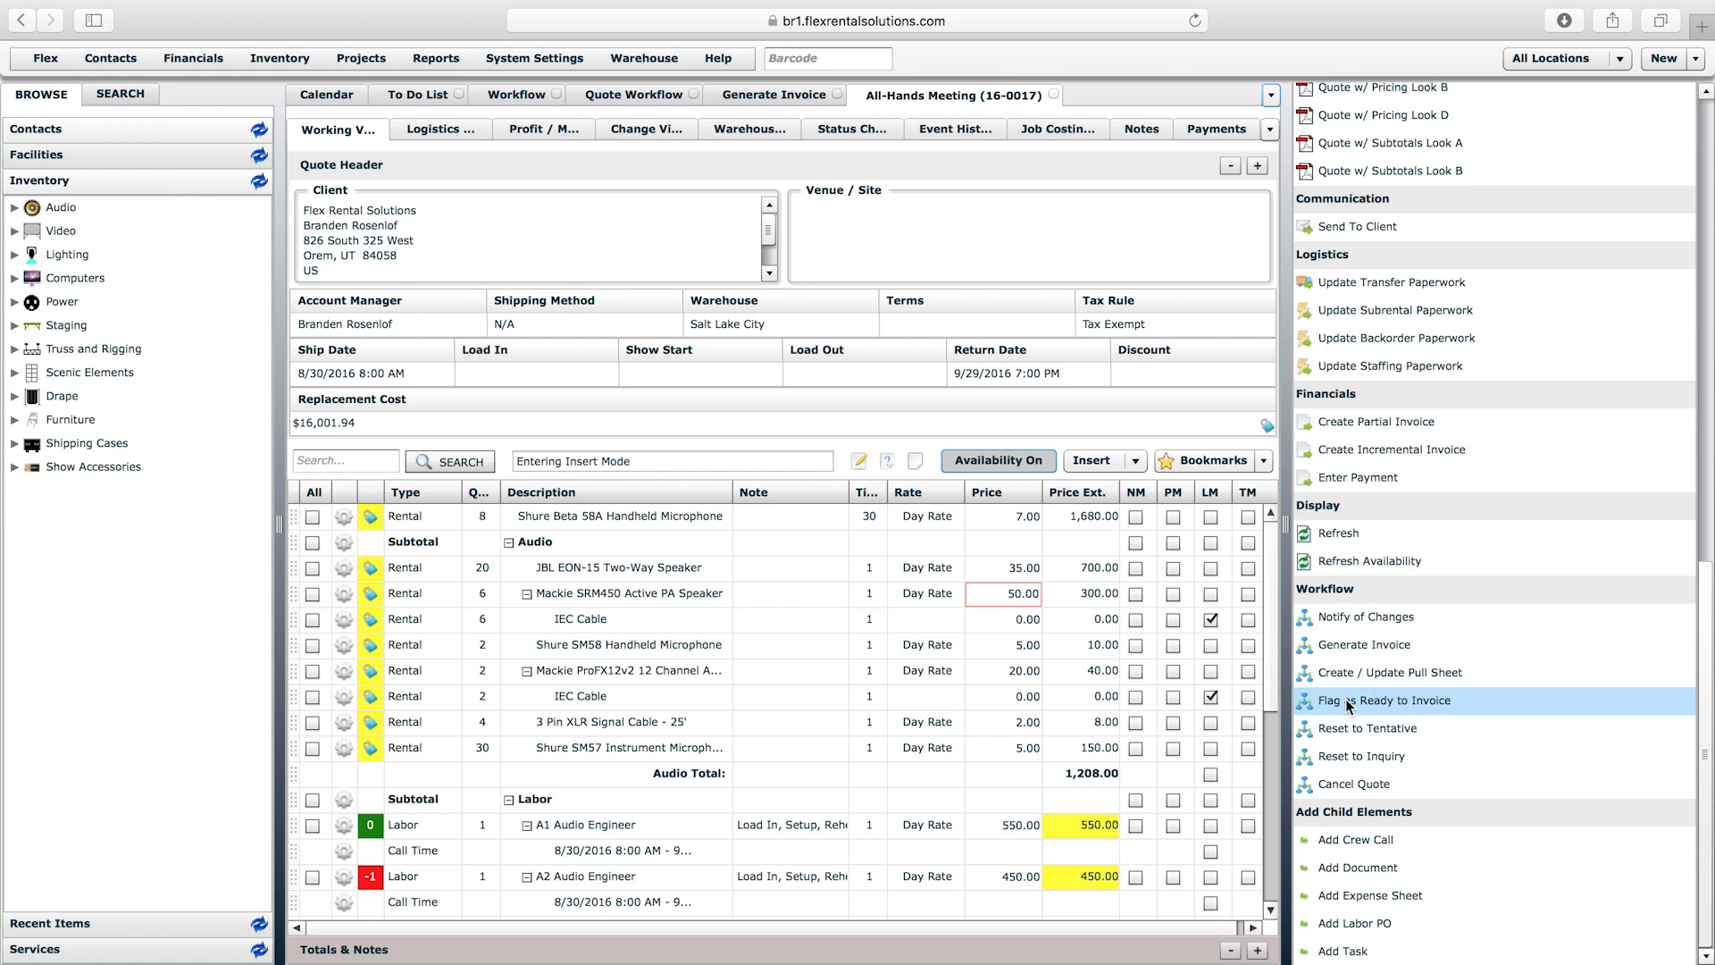
pyautogui.click(753, 93)
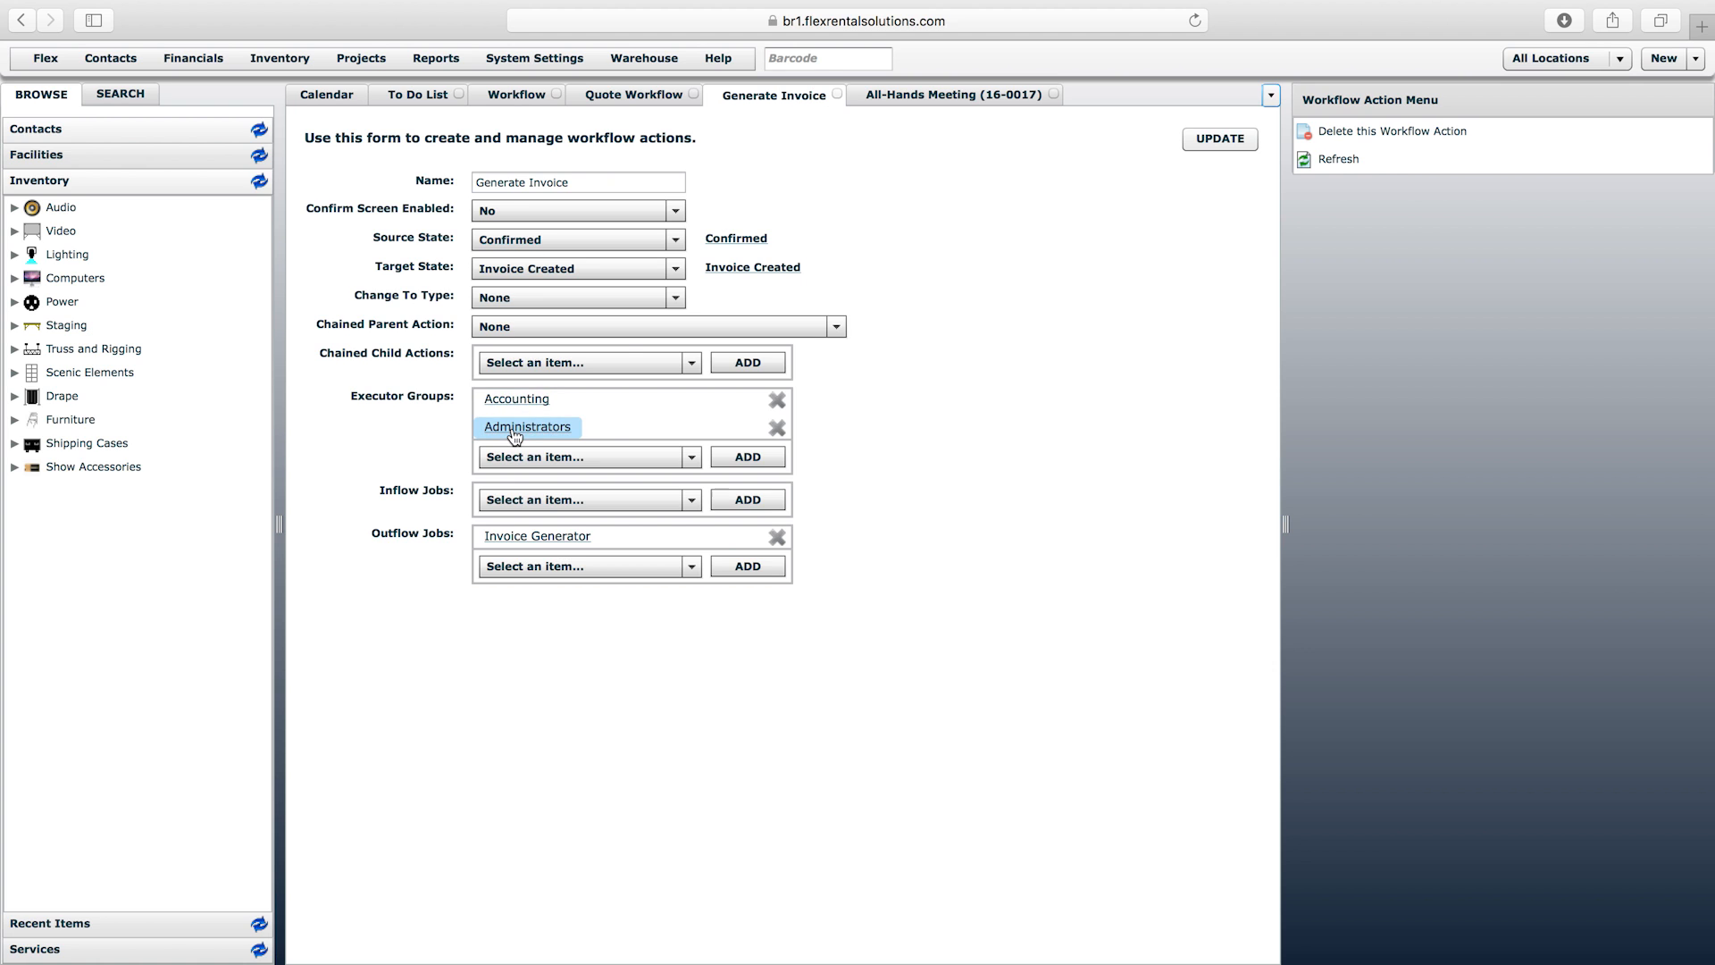
pyautogui.click(893, 98)
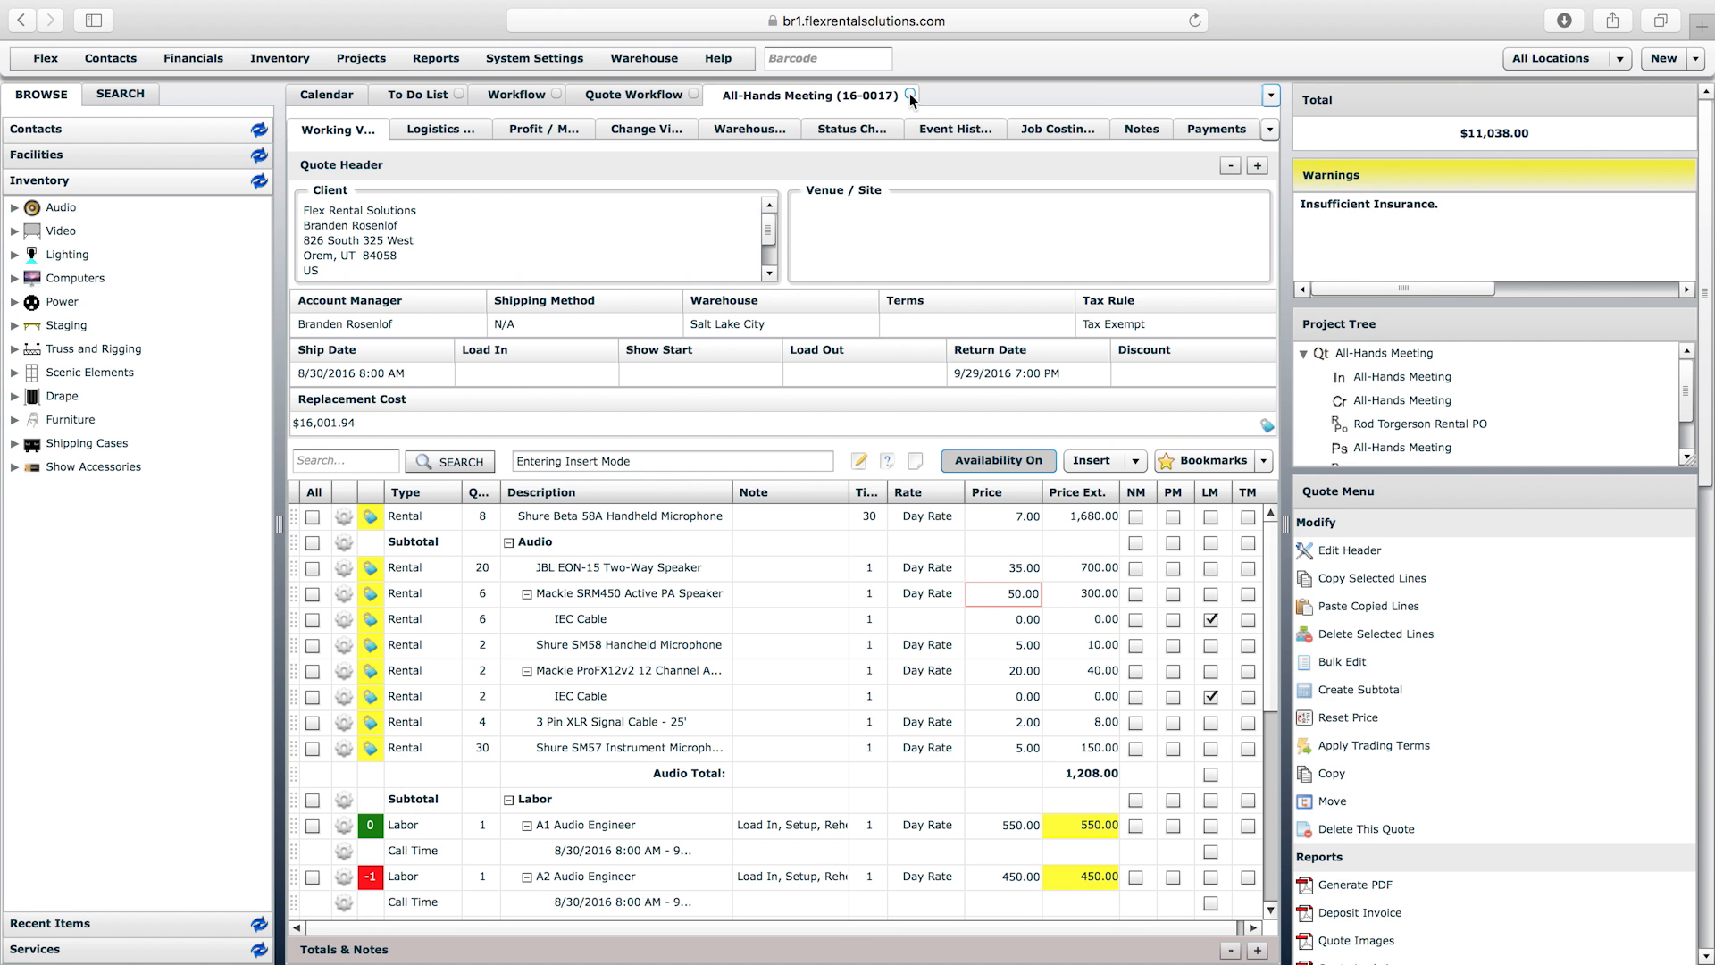
# - Close the All-Hands Meeting quote and select the Inquiry state in the Quote Workflow
pyautogui.click(910, 94)
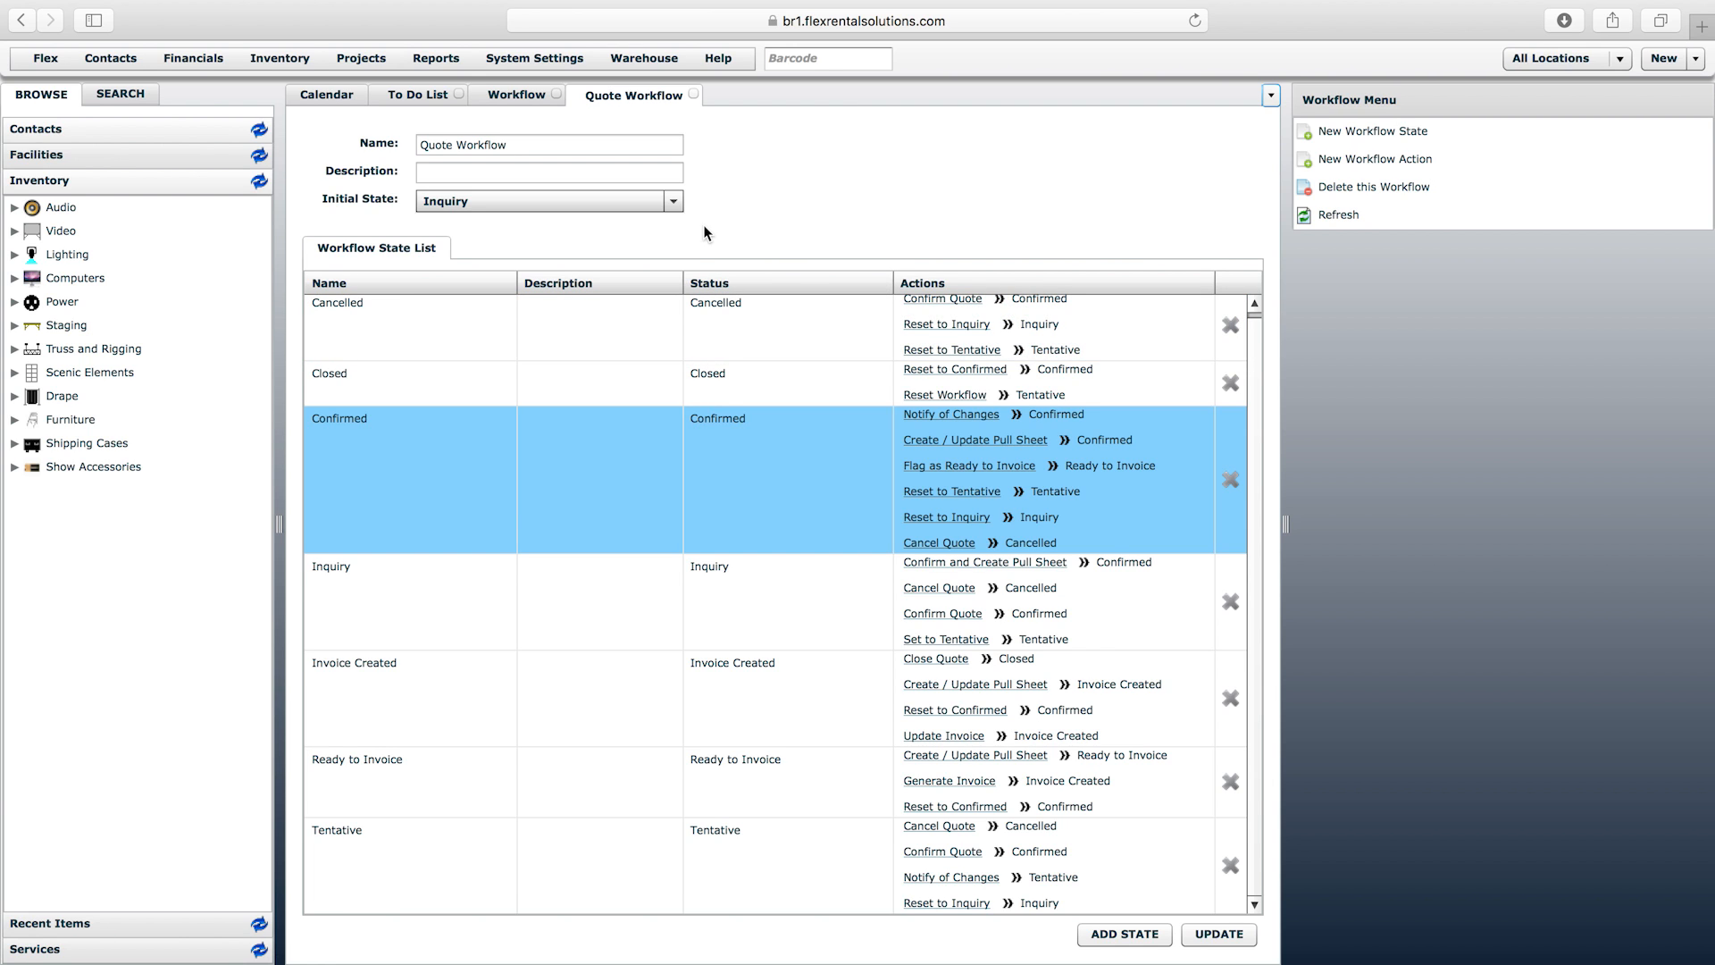
pyautogui.click(402, 607)
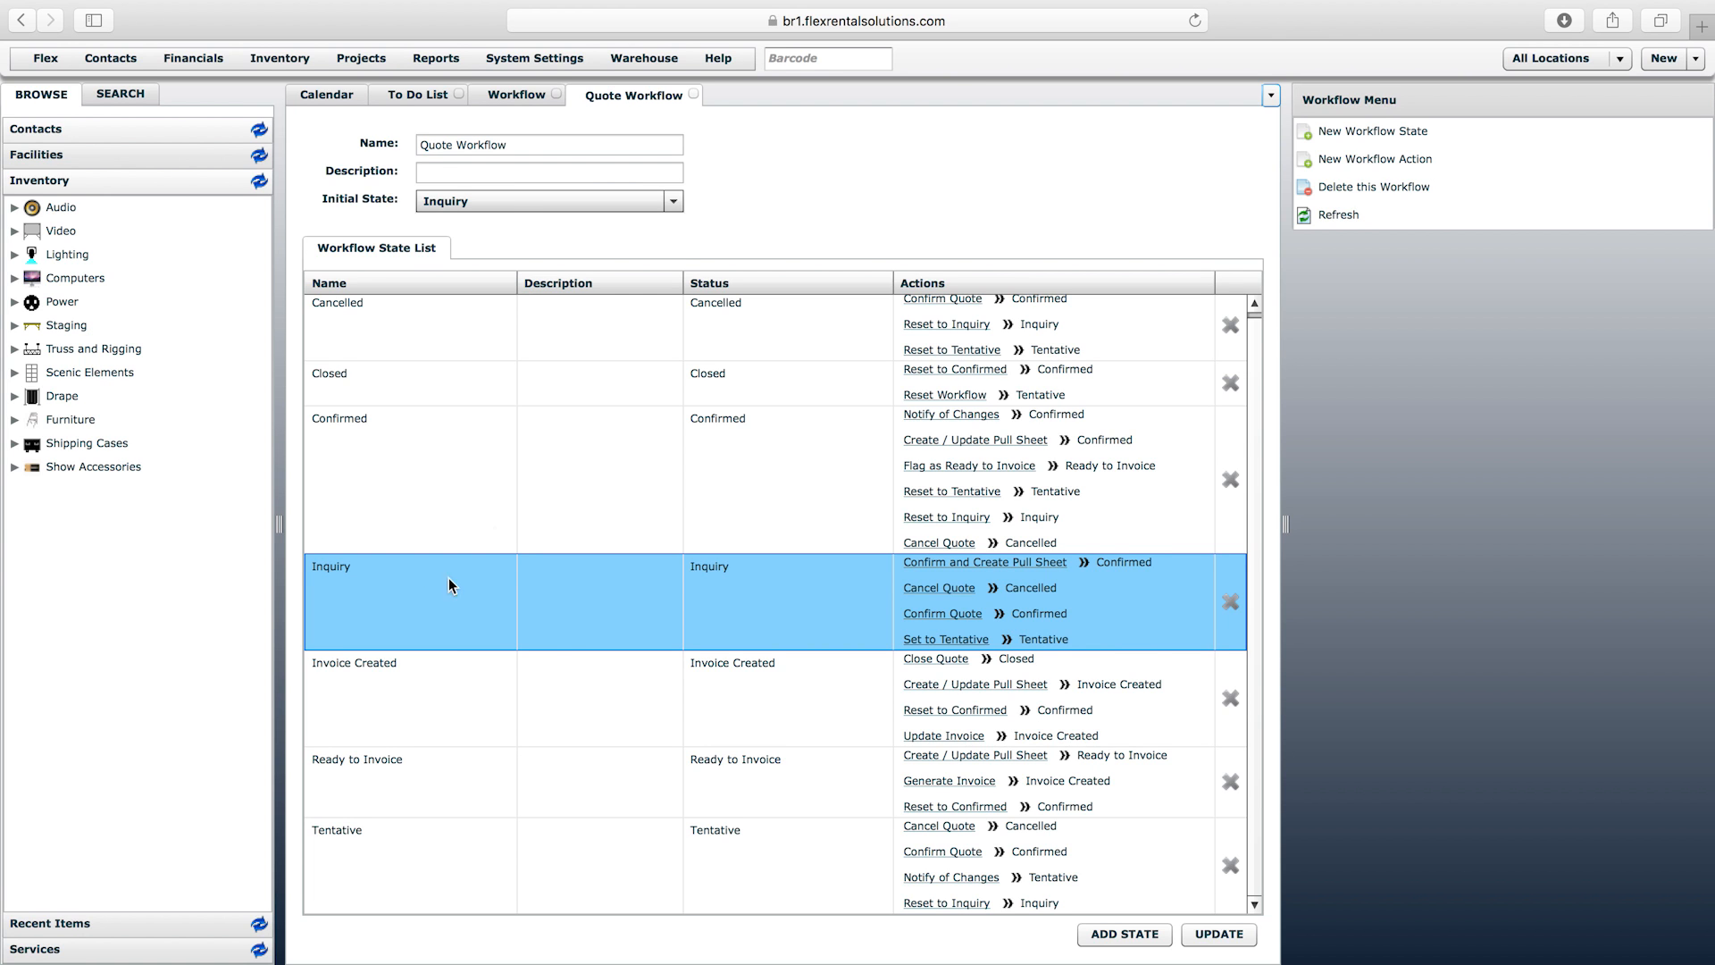
pyautogui.click(523, 61)
# - Open the Status Options table, select Inquiry, and start a new status option
pyautogui.scroll(-5, 556, 343)
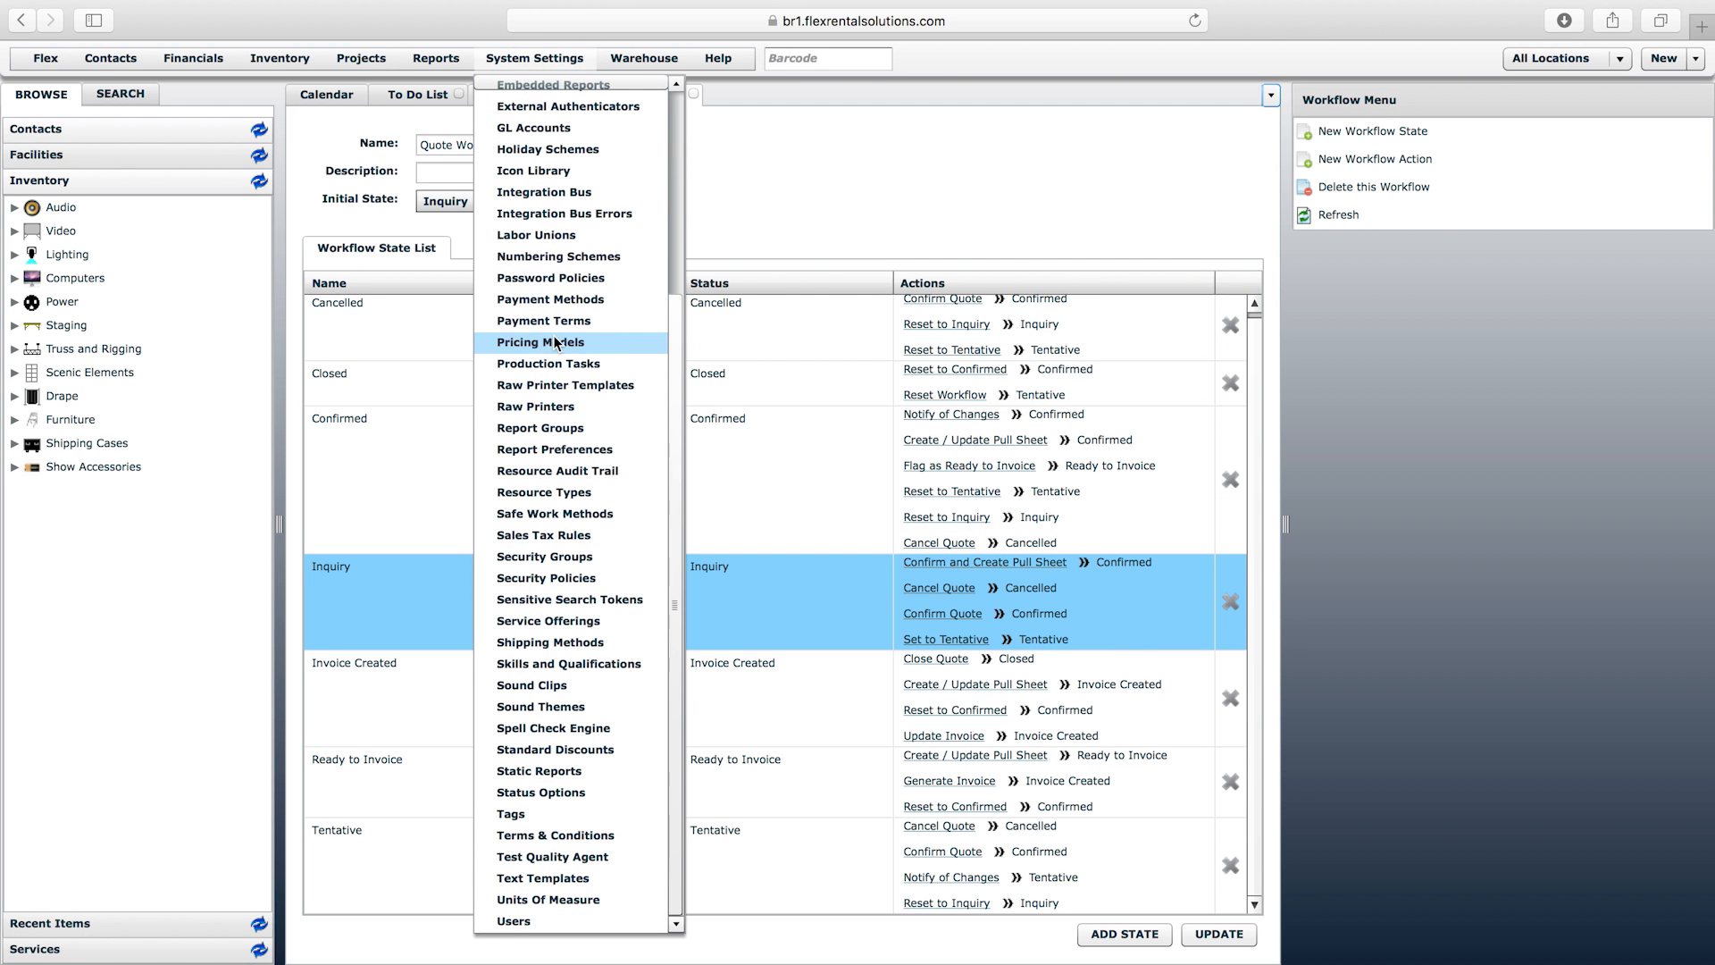
pyautogui.click(583, 796)
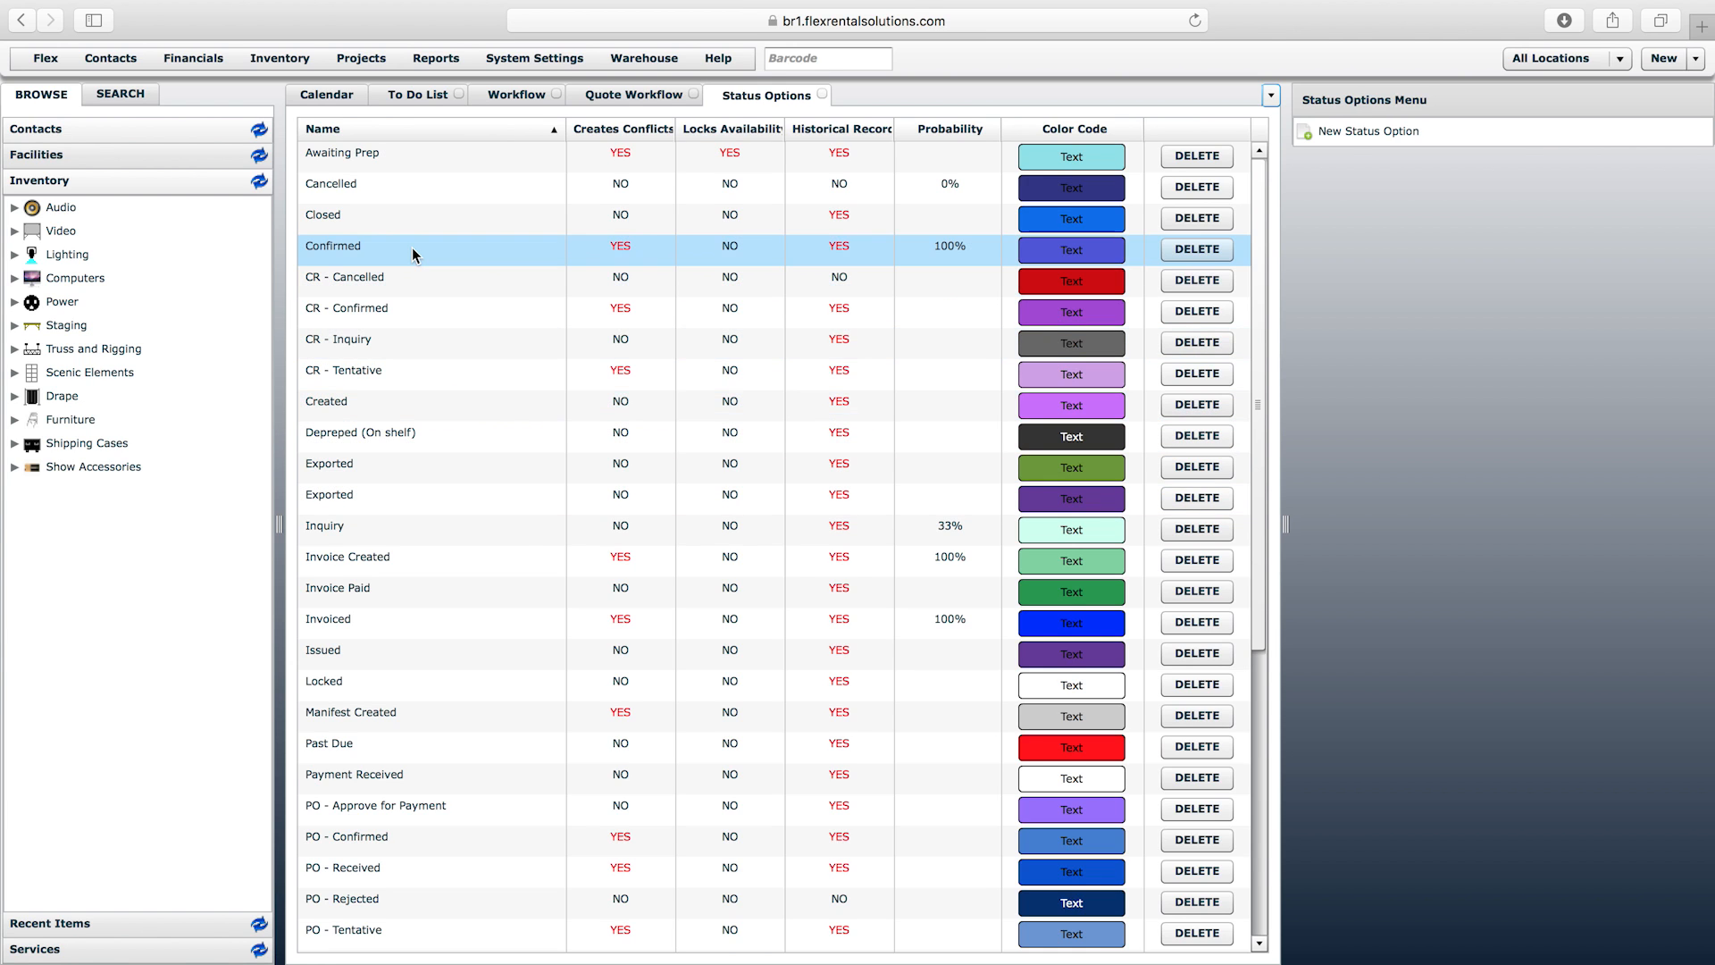
pyautogui.click(338, 536)
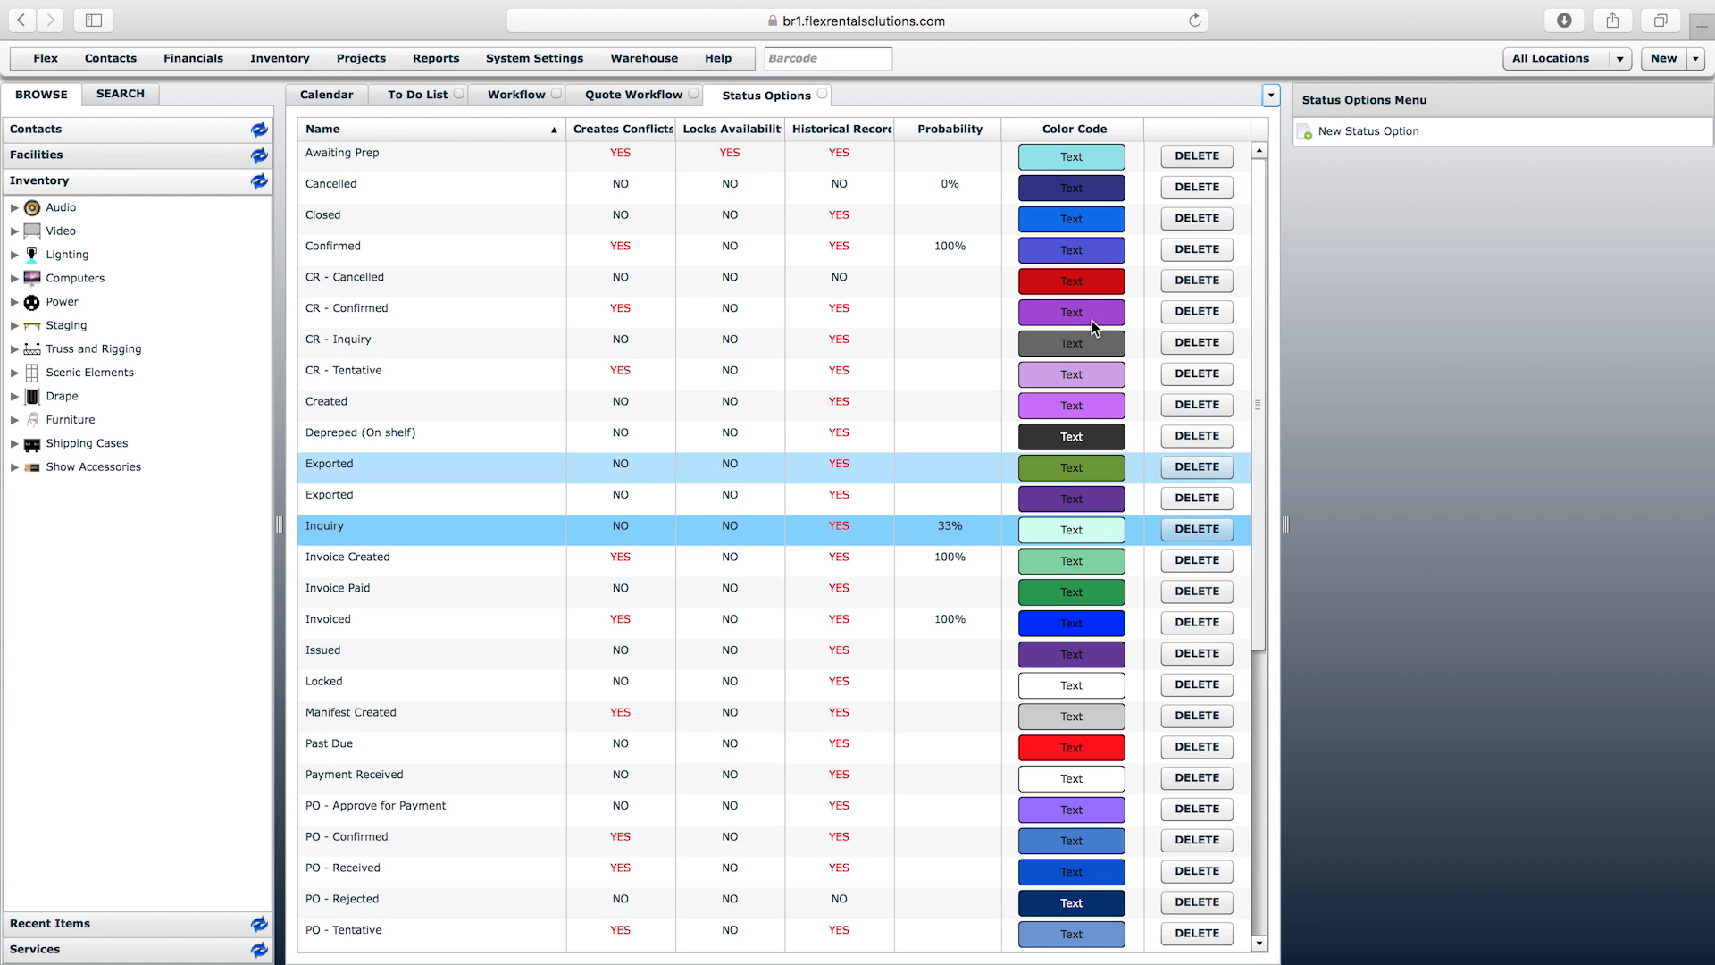
pyautogui.click(1376, 132)
# - Enter 'Awaiting Approval' with 33% probability and a blue background, then close without creating it
pyautogui.click(805, 346)
pyautogui.write('Awaiting Approval')
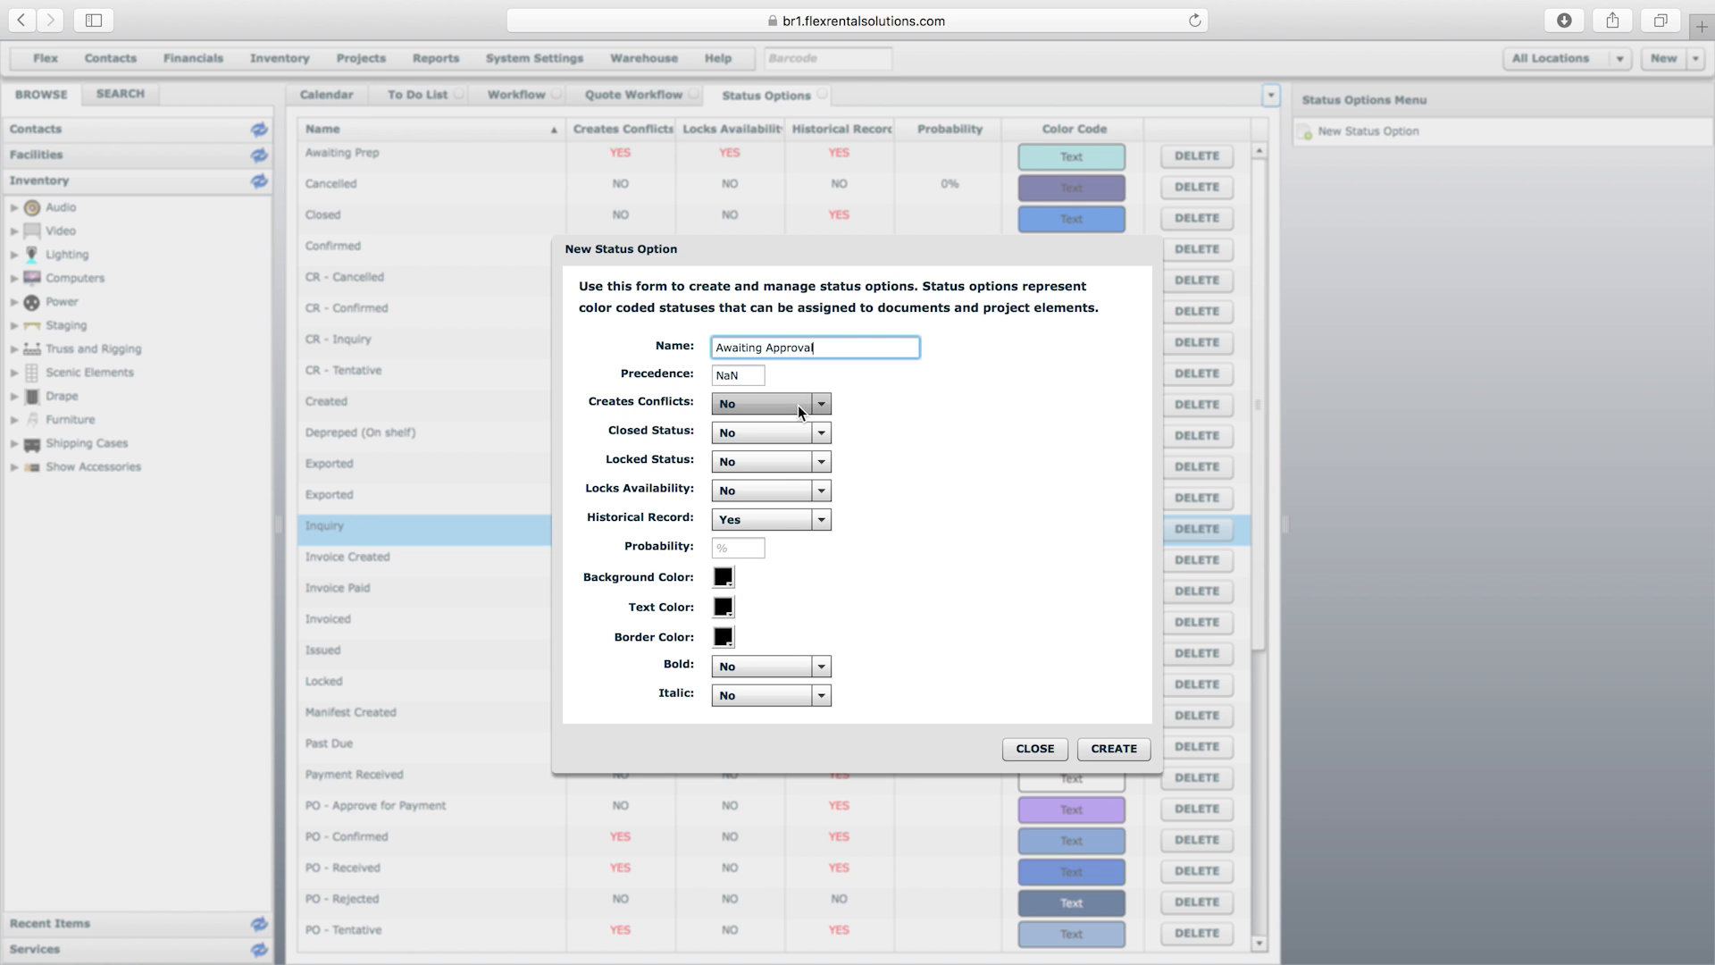
pyautogui.click(943, 218)
pyautogui.moveTo(617, 257); pyautogui.dragTo(661, 234)
pyautogui.click(783, 524)
pyautogui.write('33%')
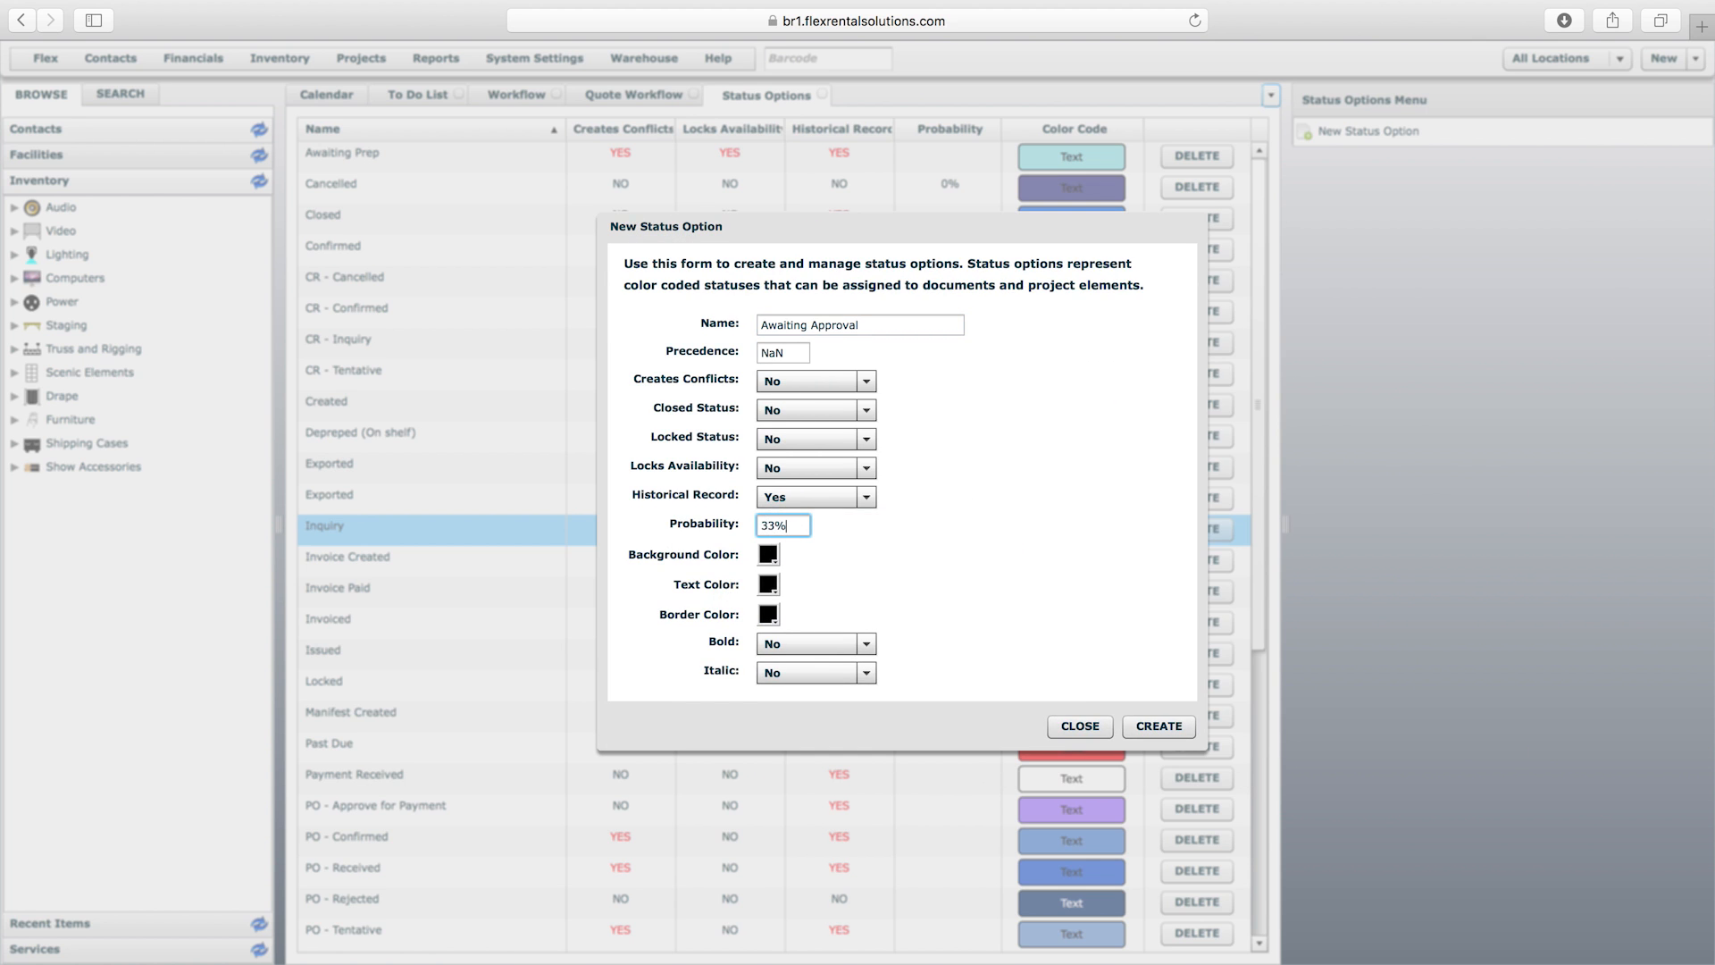
pyautogui.click(770, 559)
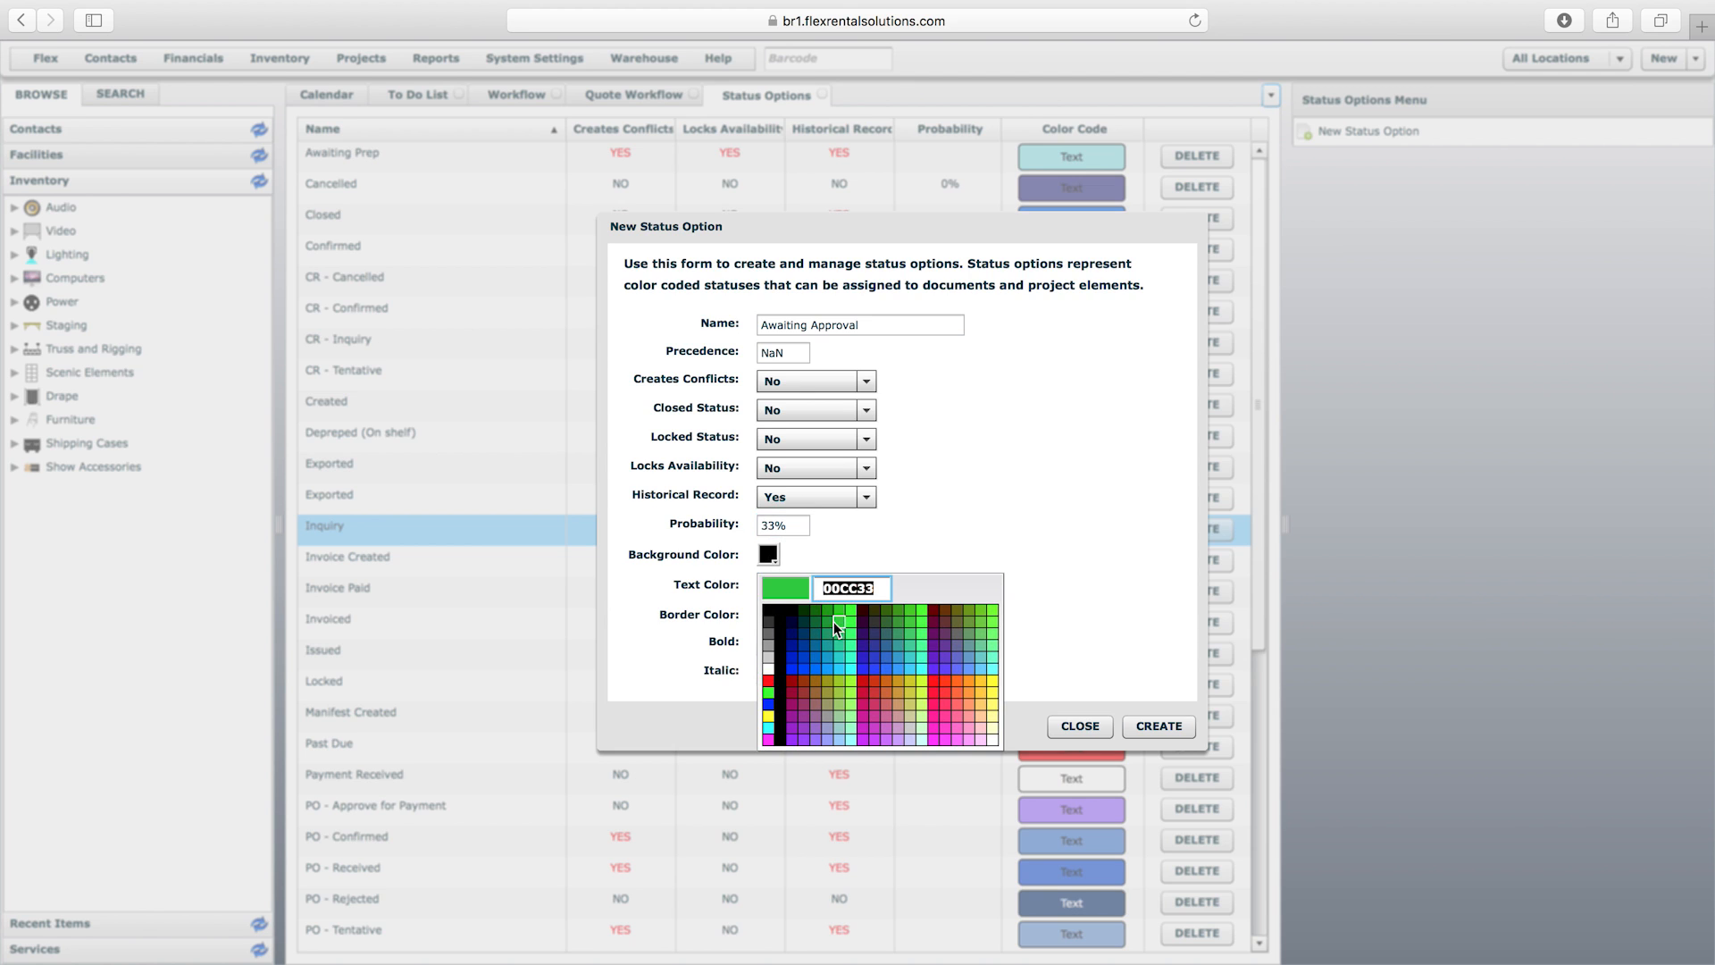
pyautogui.click(826, 668)
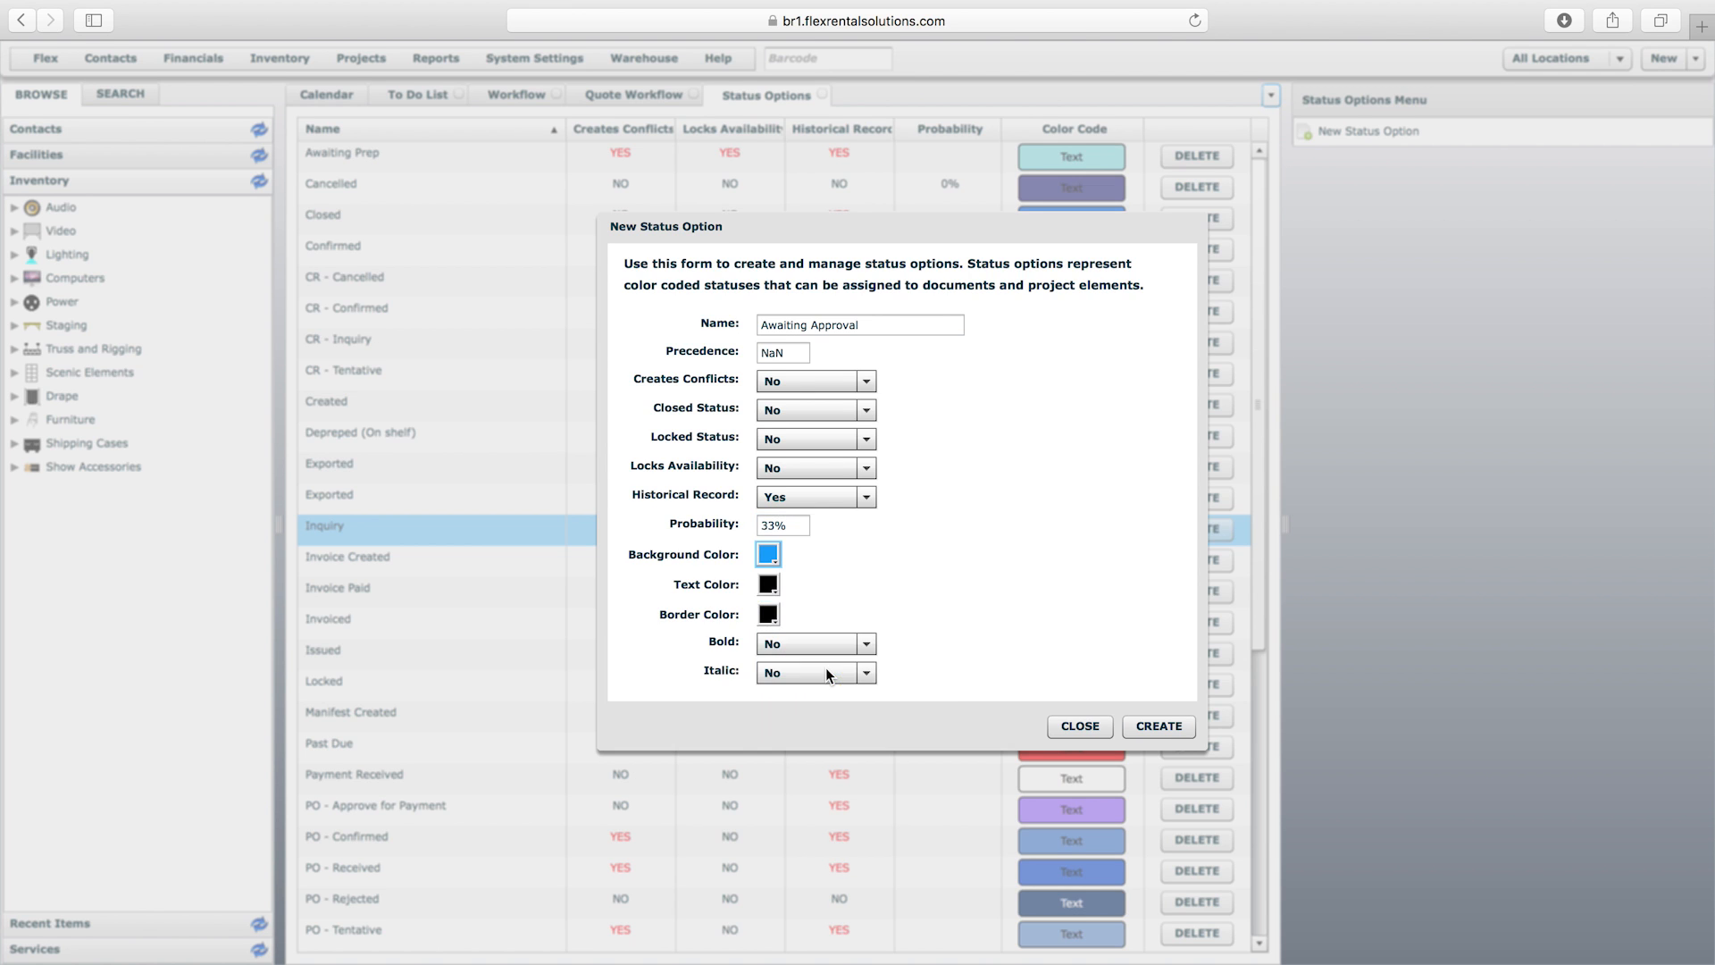
pyautogui.click(1081, 727)
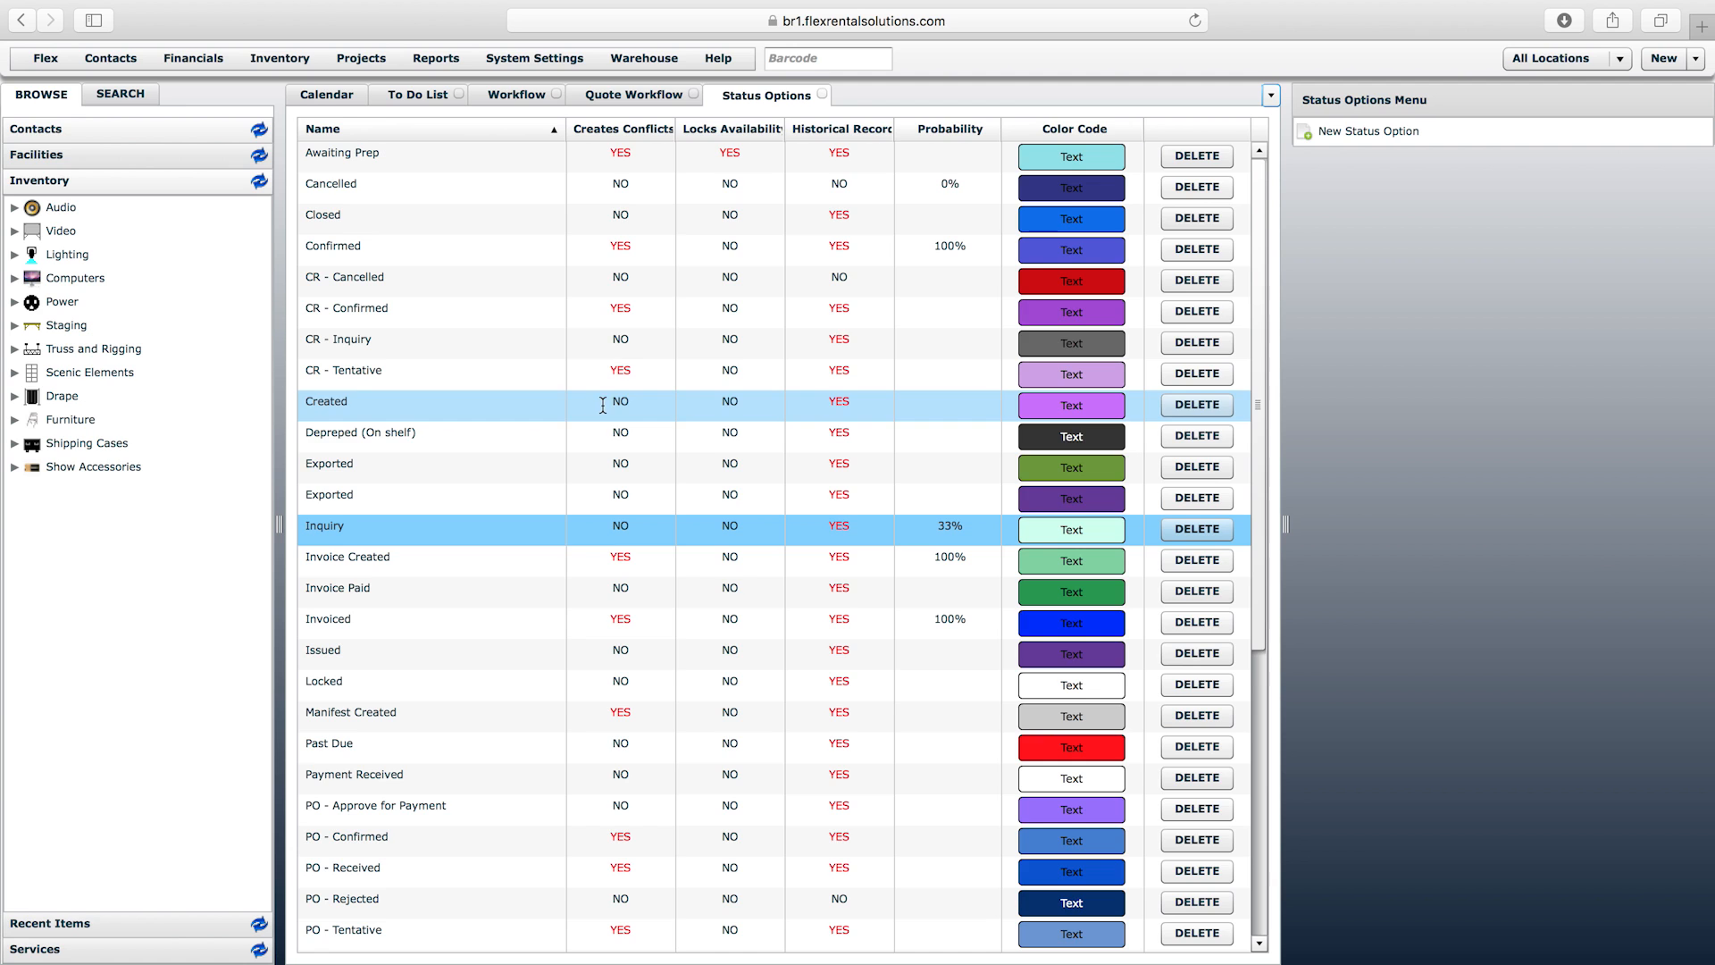
# - Reload the Status Options tab, then return via the calendar to the Quote Workflow
pyautogui.rightClick(769, 102)
pyautogui.click(849, 147)
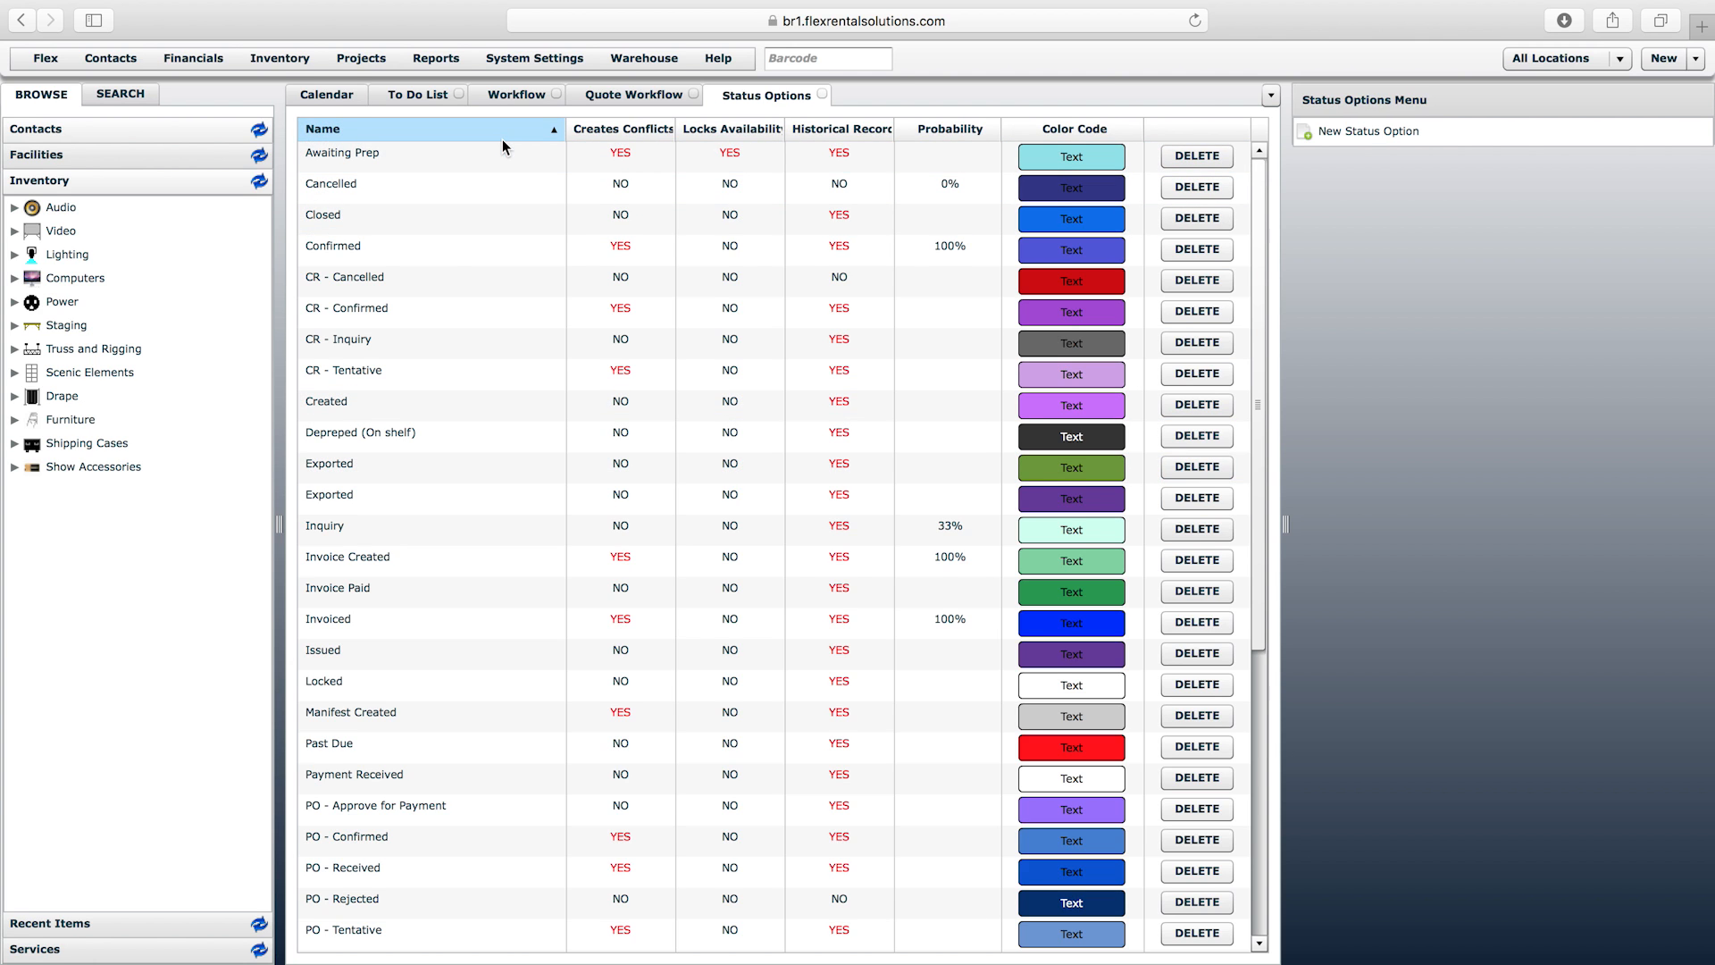
pyautogui.click(328, 94)
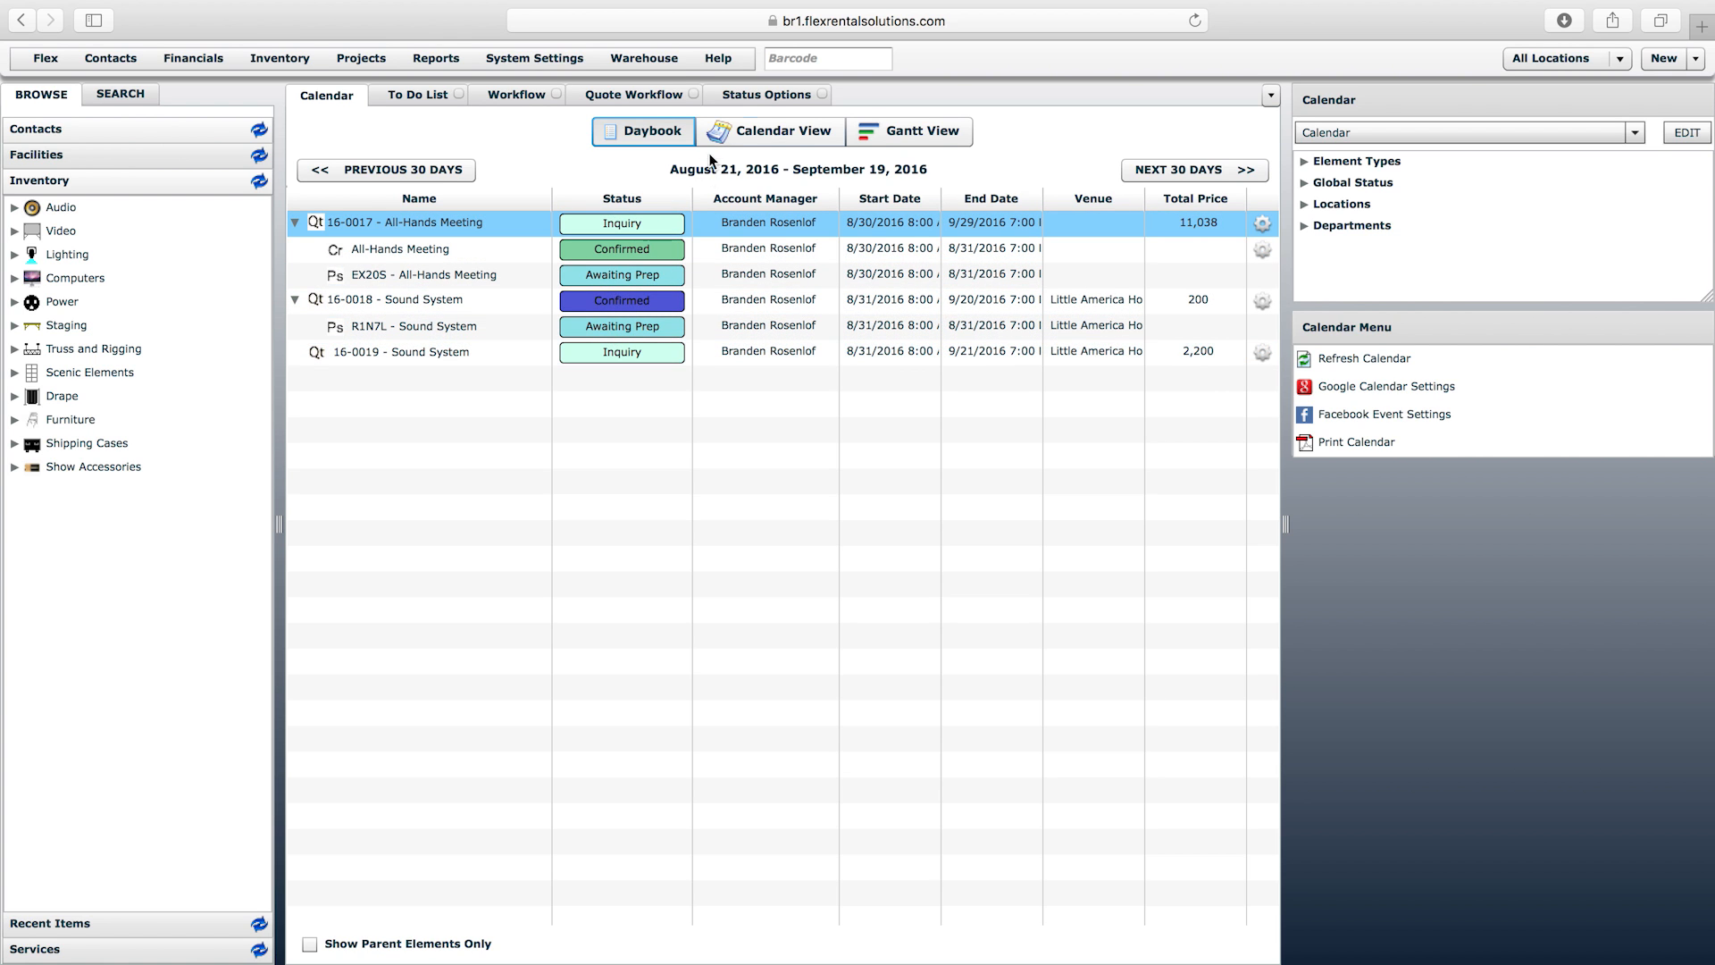
pyautogui.click(589, 96)
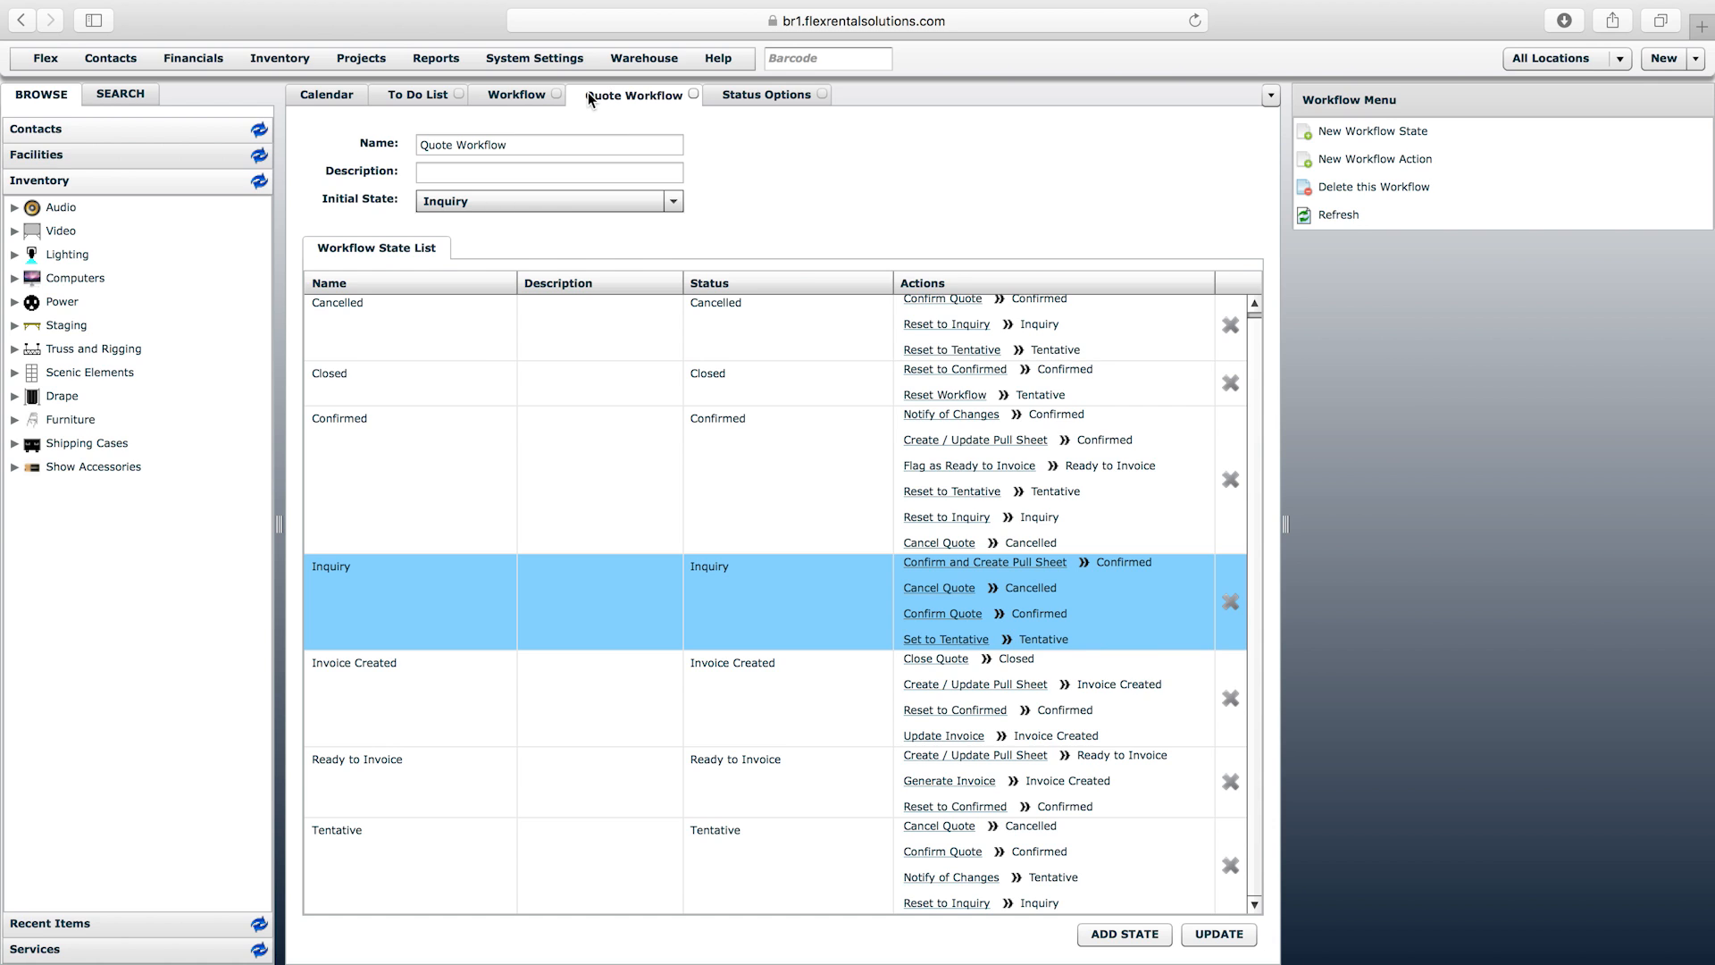
# - Create a workflow state named 'Awaiting Approval' using the Inquiry status
pyautogui.click(368, 613)
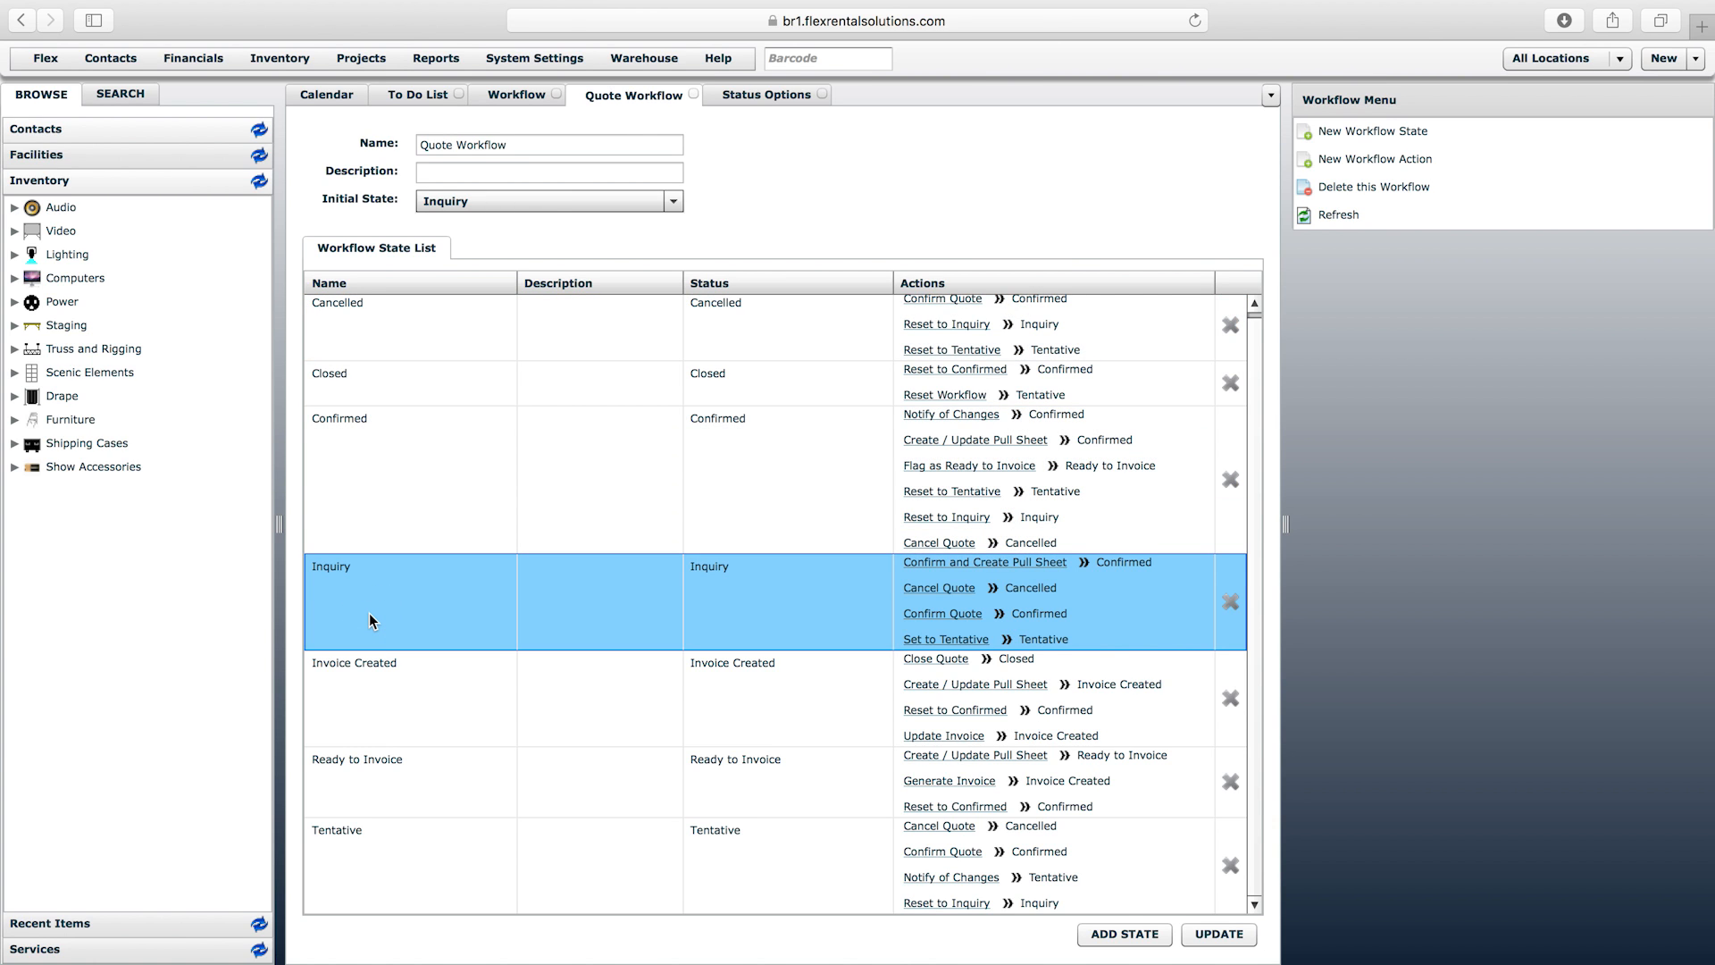
pyautogui.click(1125, 934)
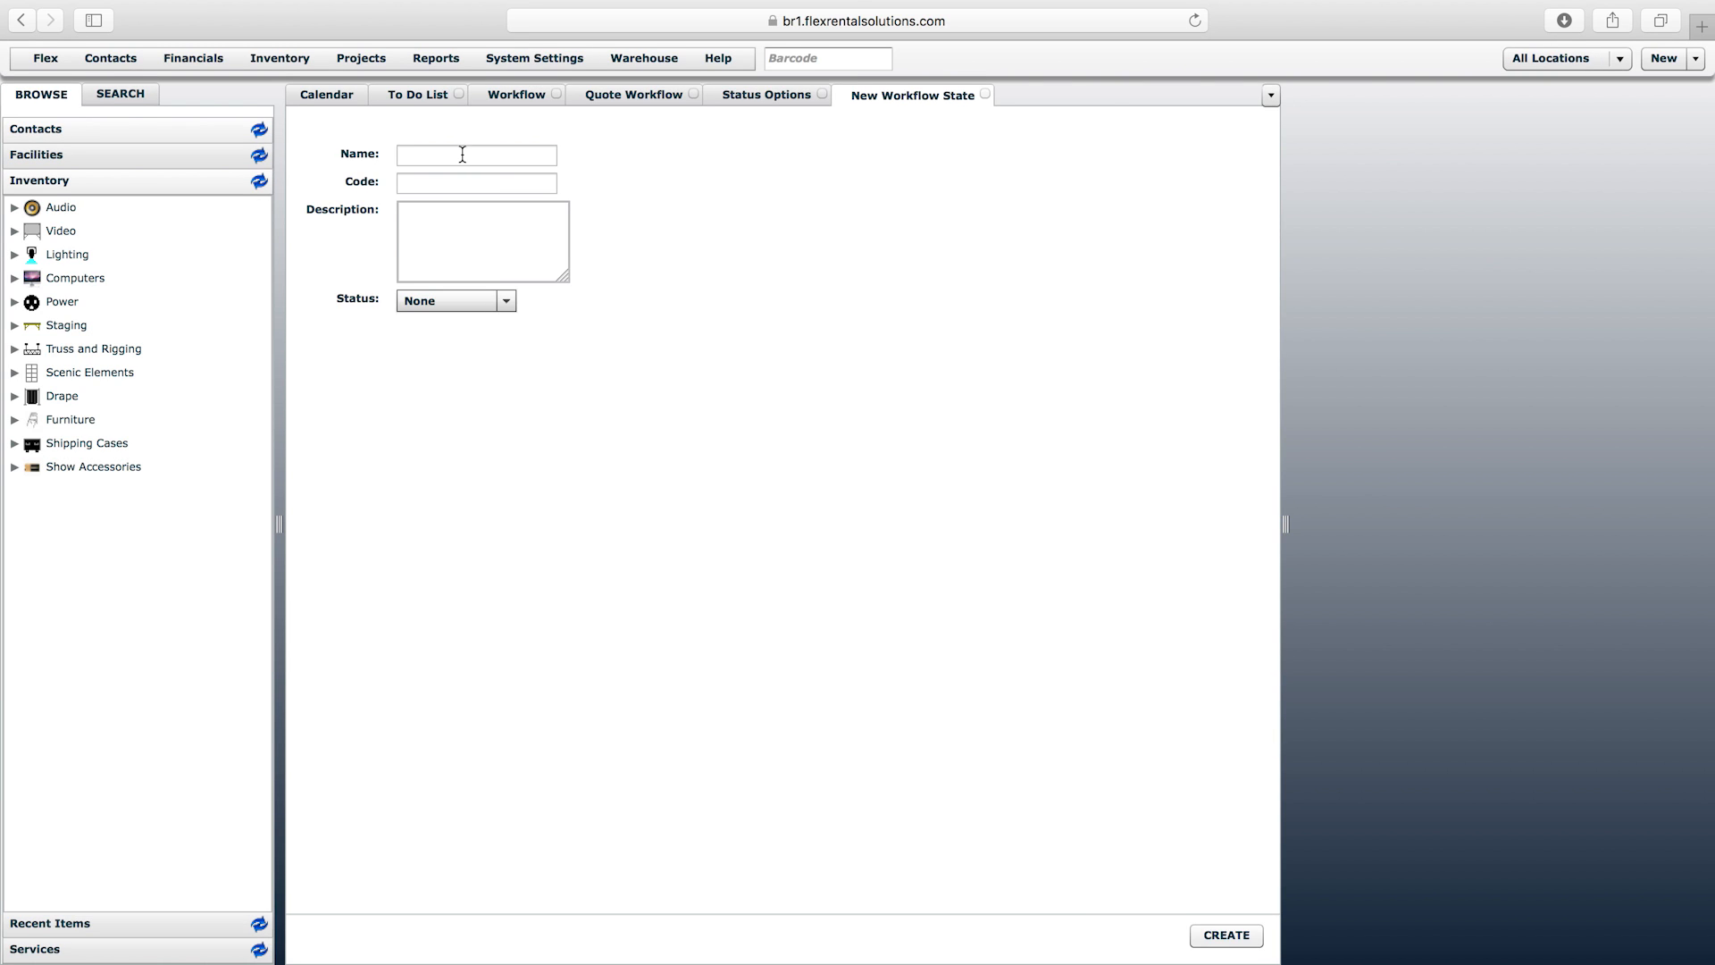
pyautogui.click(463, 155)
pyautogui.write('Awaiting Approval')
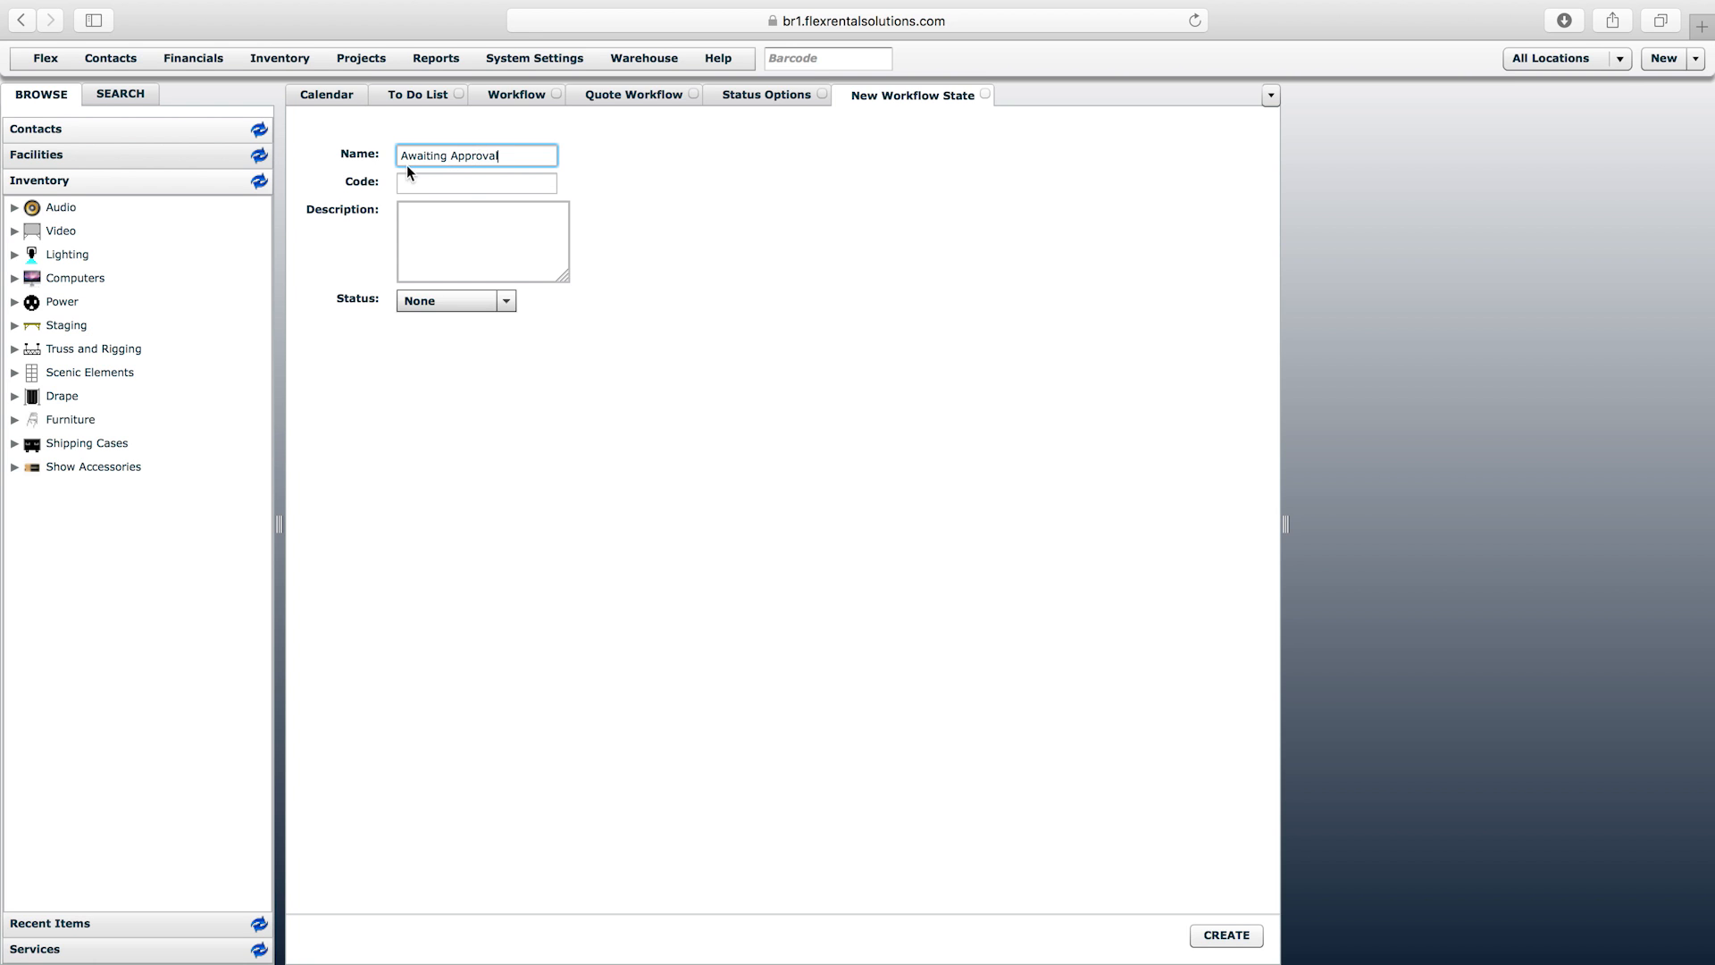
pyautogui.click(493, 304)
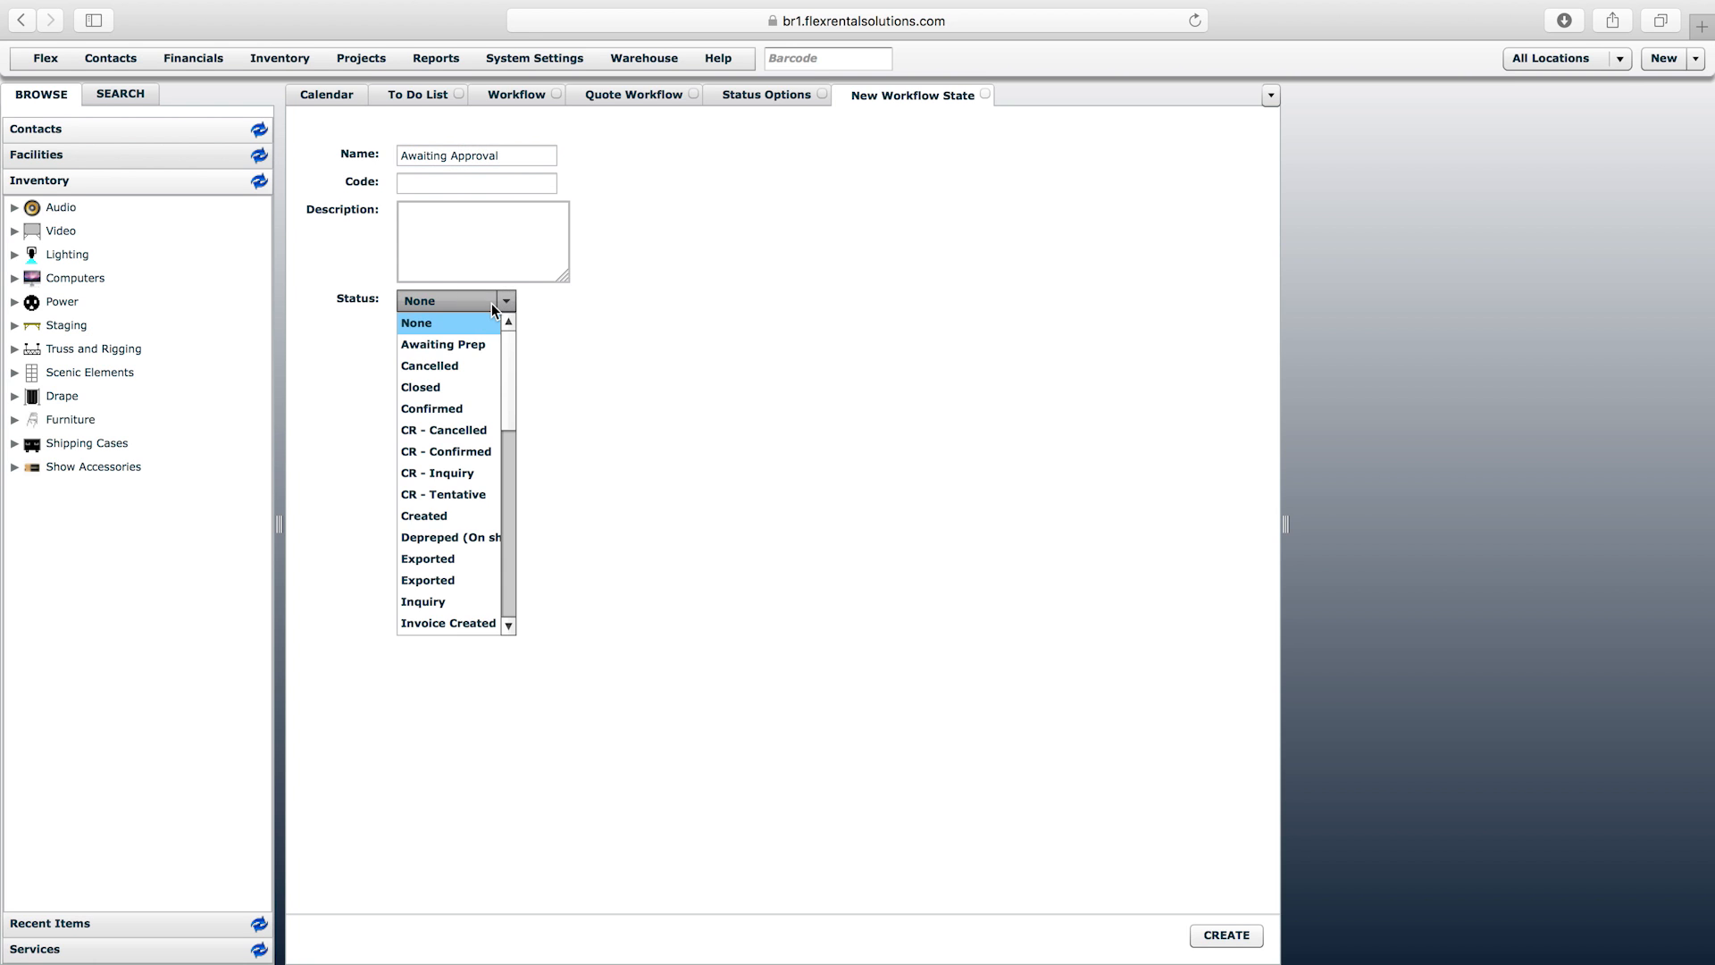
pyautogui.moveTo(513, 350)
pyautogui.mouseDown()
pyautogui.moveTo(523, 556)
pyautogui.moveTo(536, 348)
pyautogui.mouseUp()
pyautogui.click(432, 606)
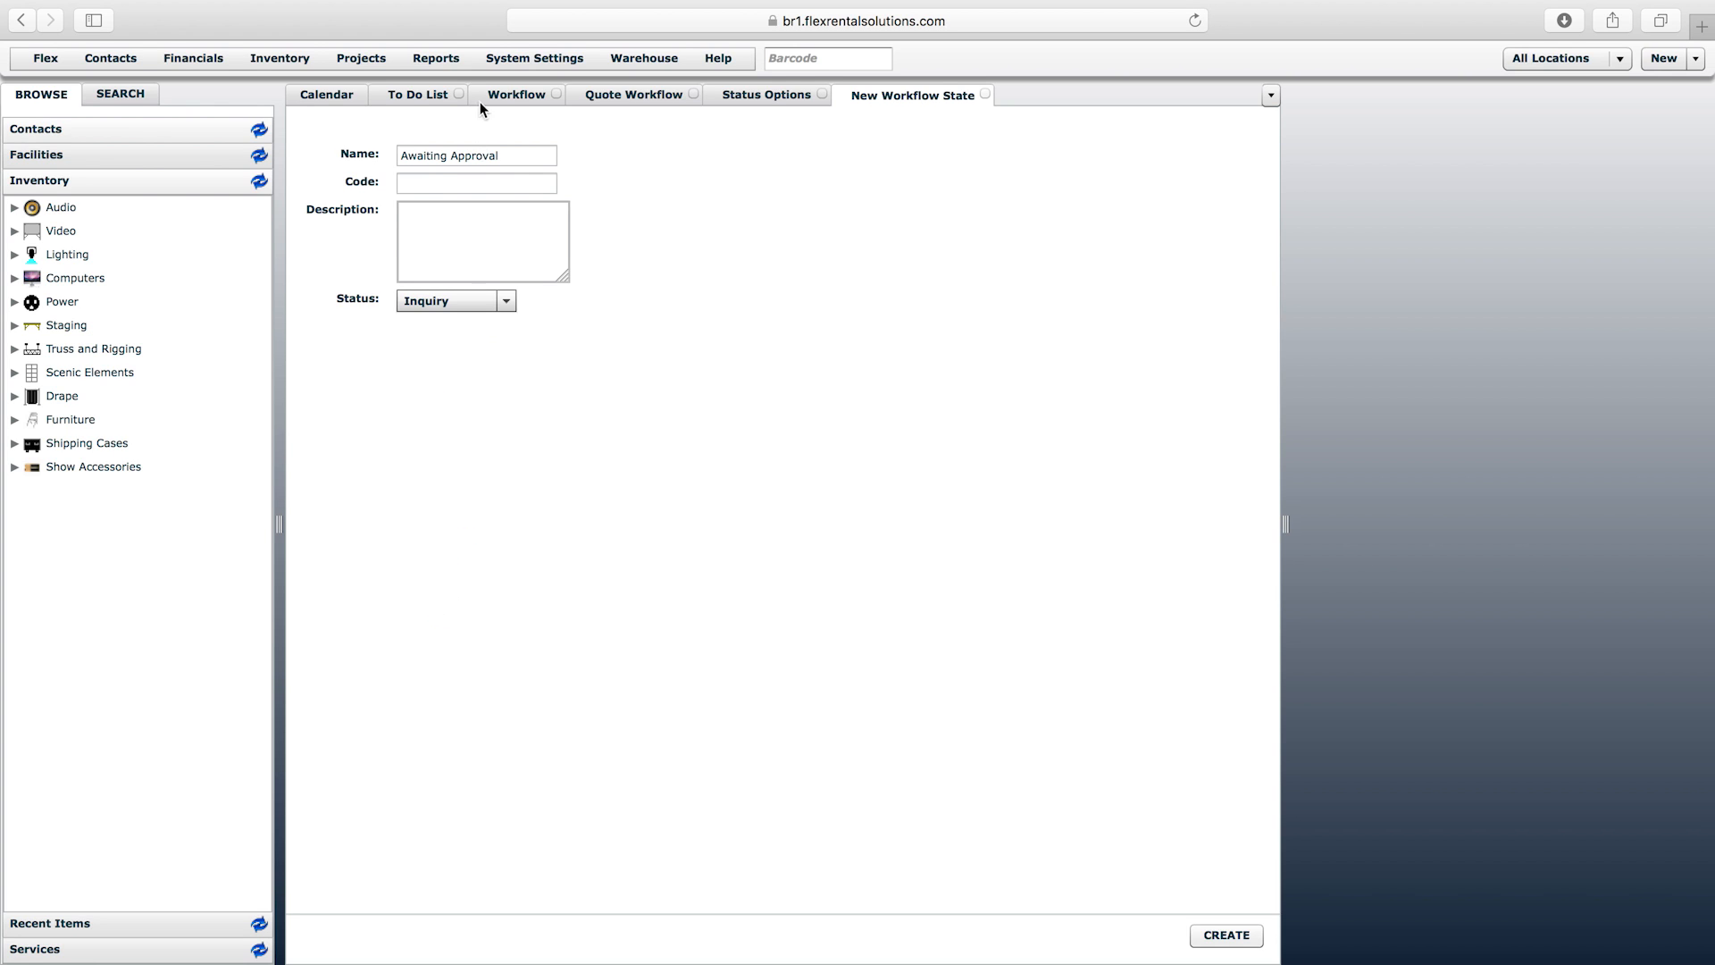
pyautogui.click(512, 160)
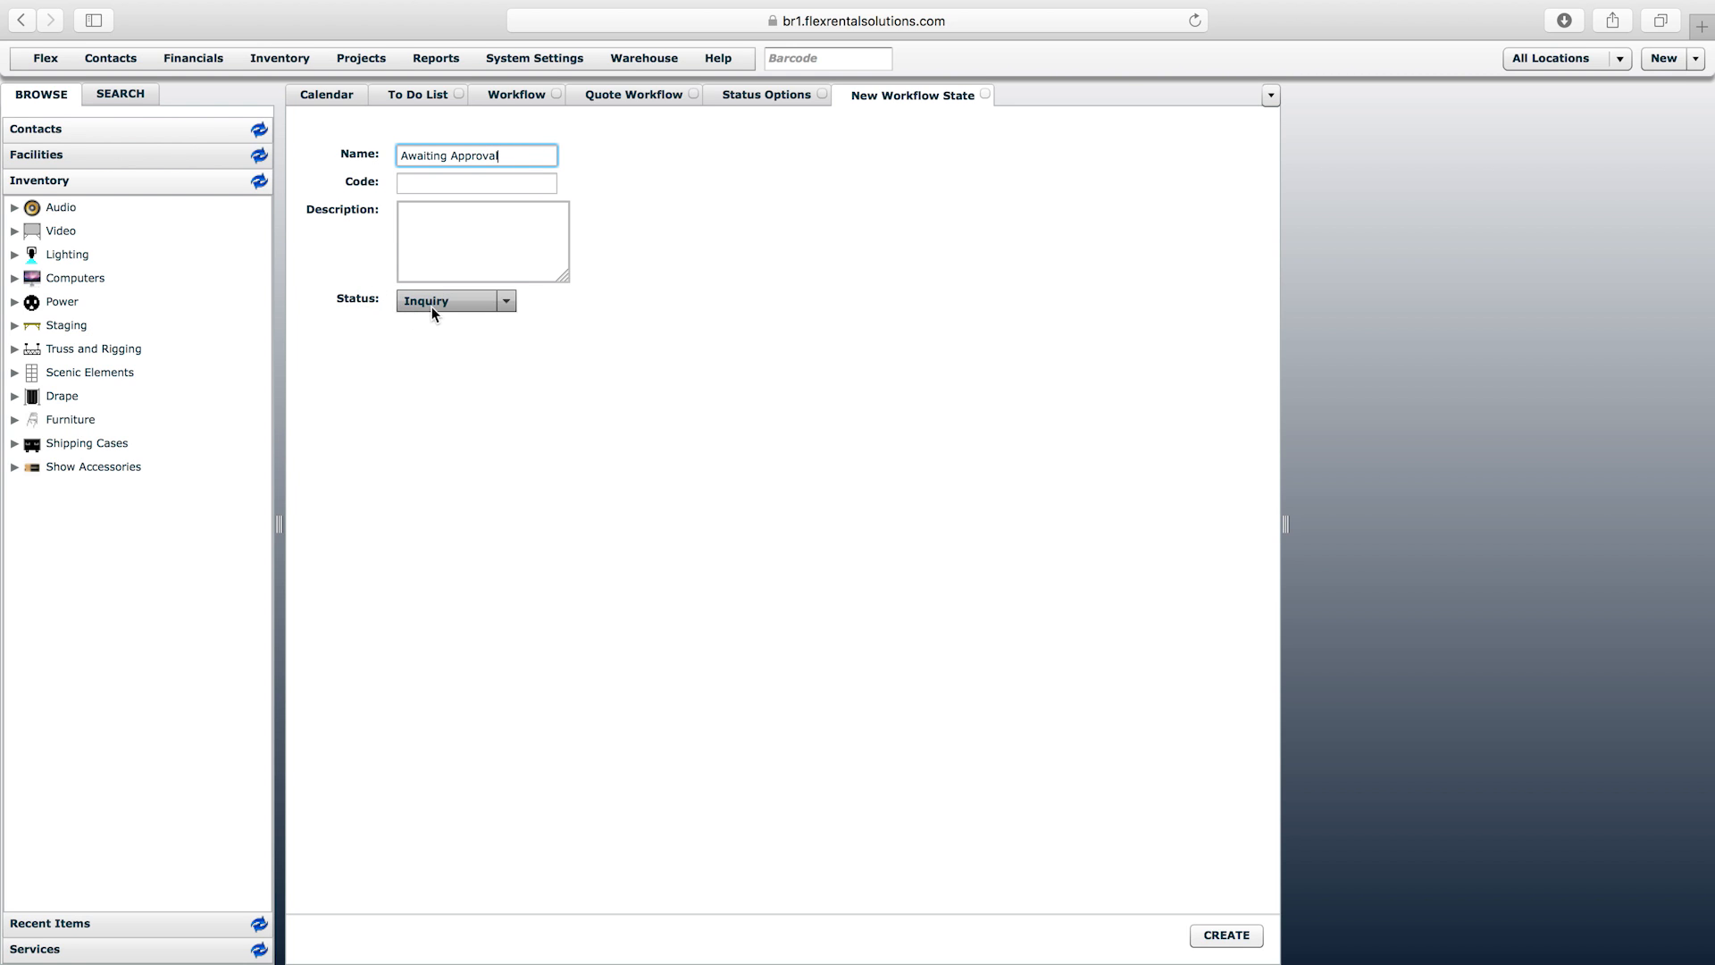
pyautogui.click(1236, 940)
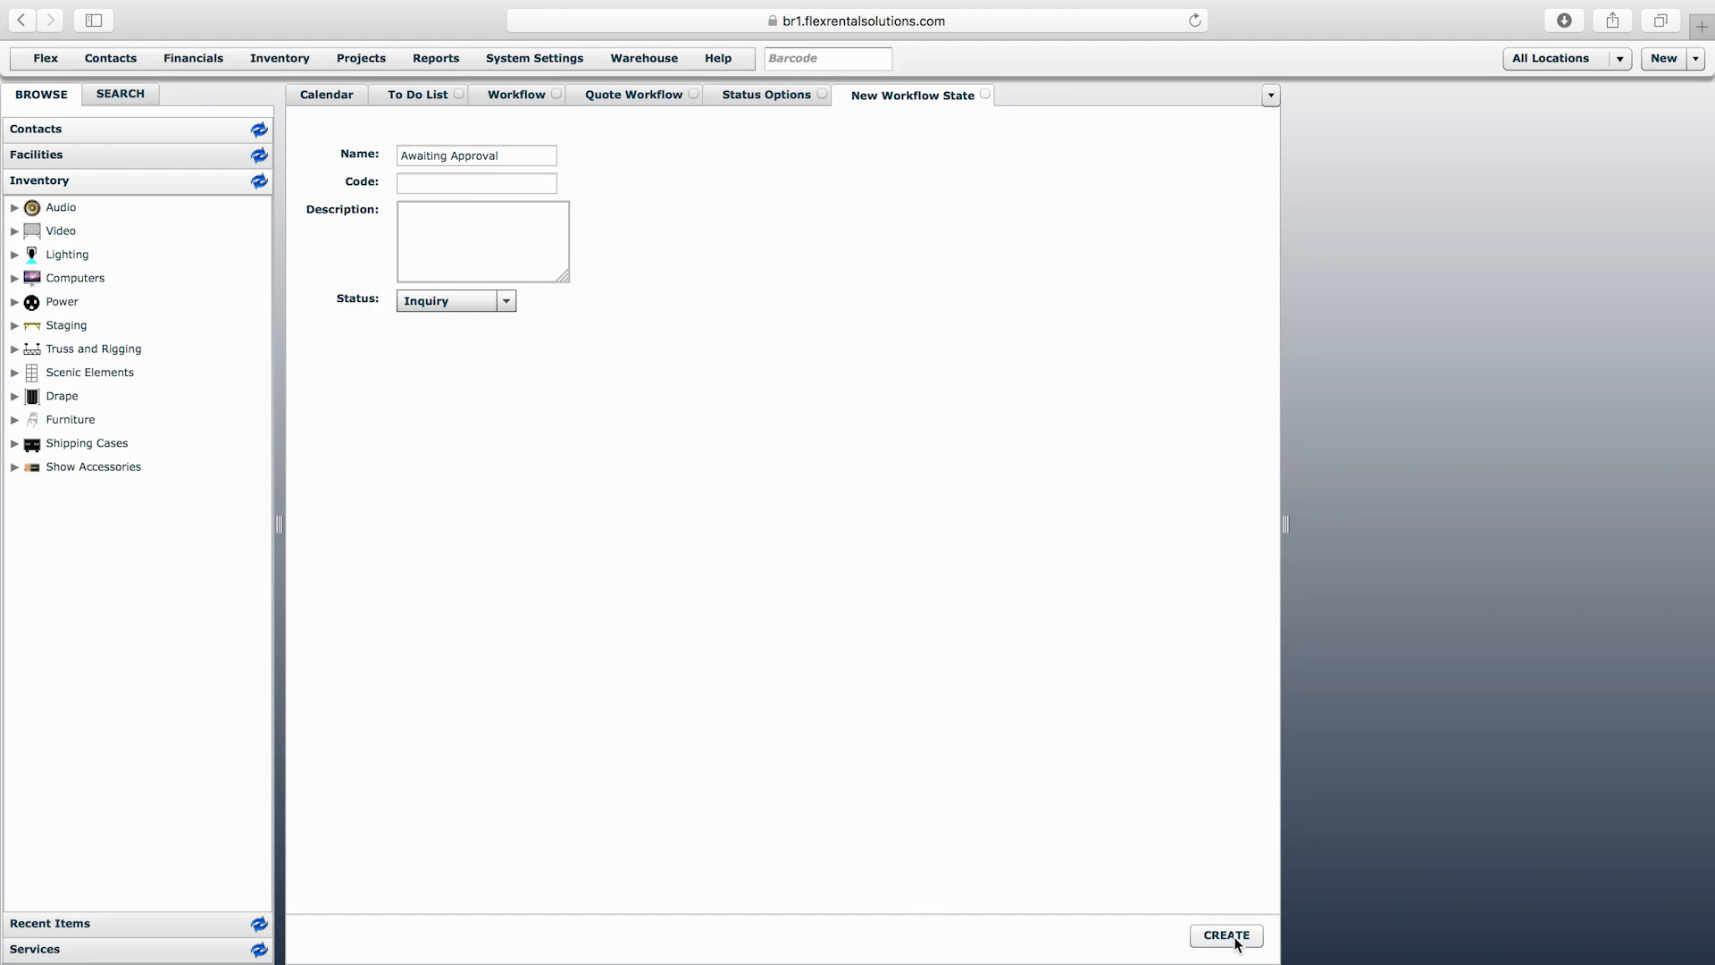
pyautogui.click(636, 95)
pyautogui.rightClick(638, 94)
# - Reload the Quote Workflow, select Awaiting Approval, then select quote 16-0019 in the daybook
pyautogui.click(706, 145)
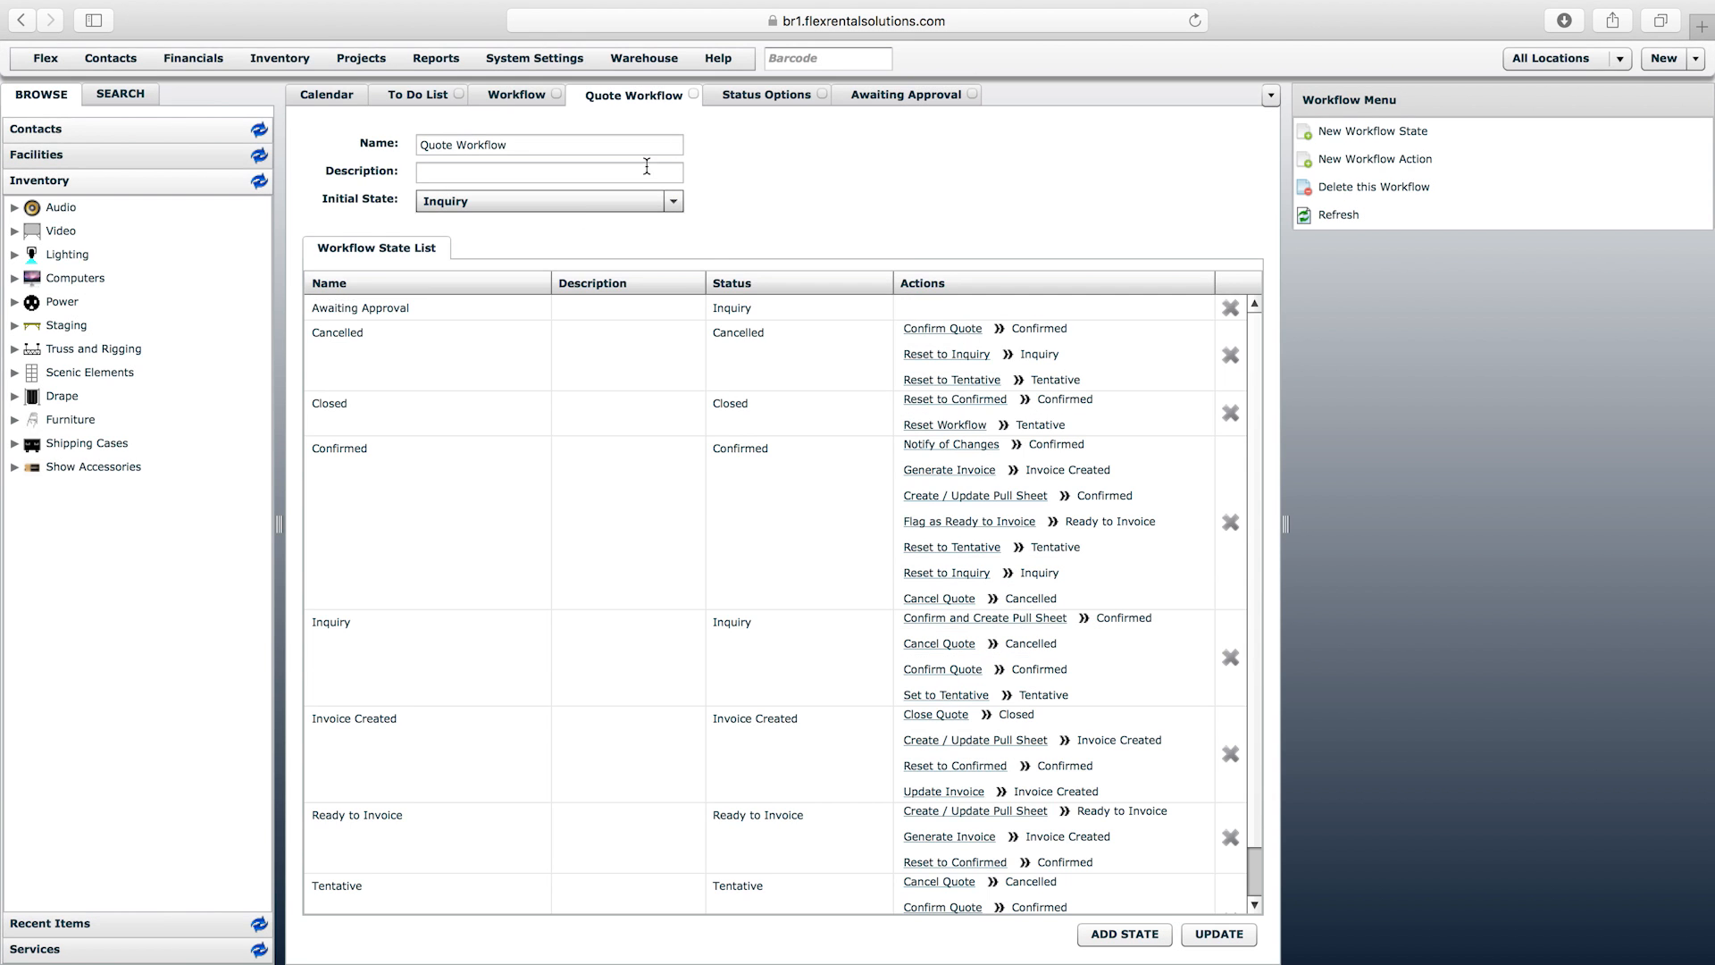
pyautogui.click(355, 308)
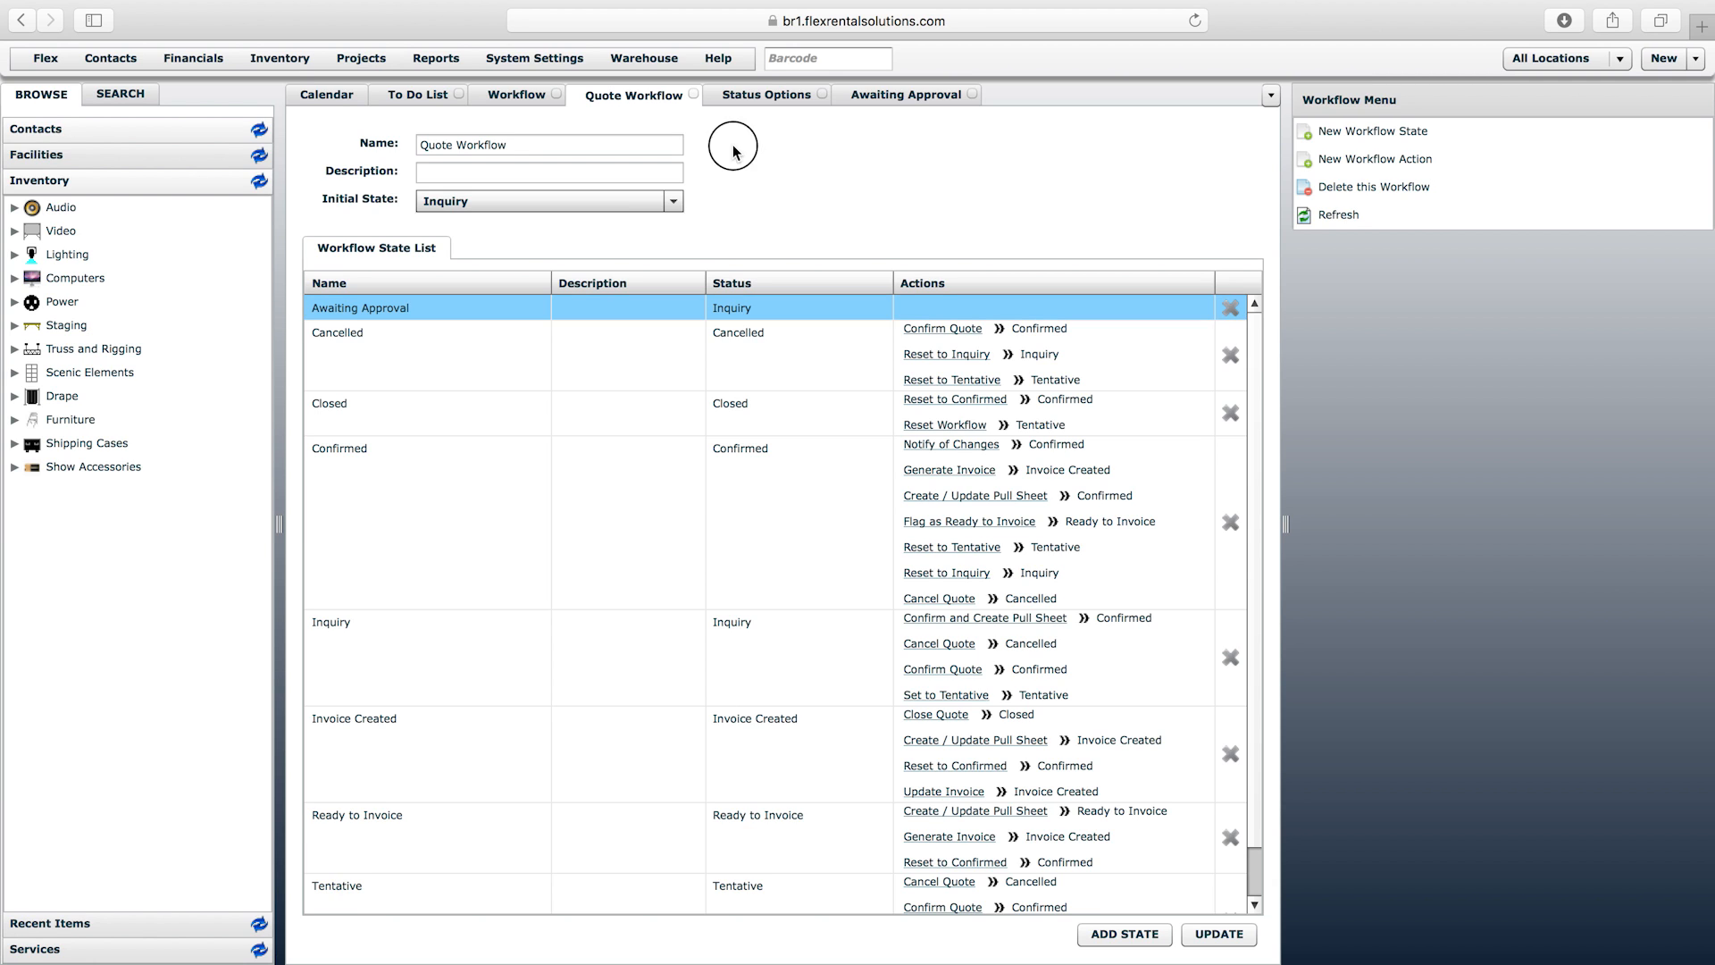
pyautogui.click(323, 96)
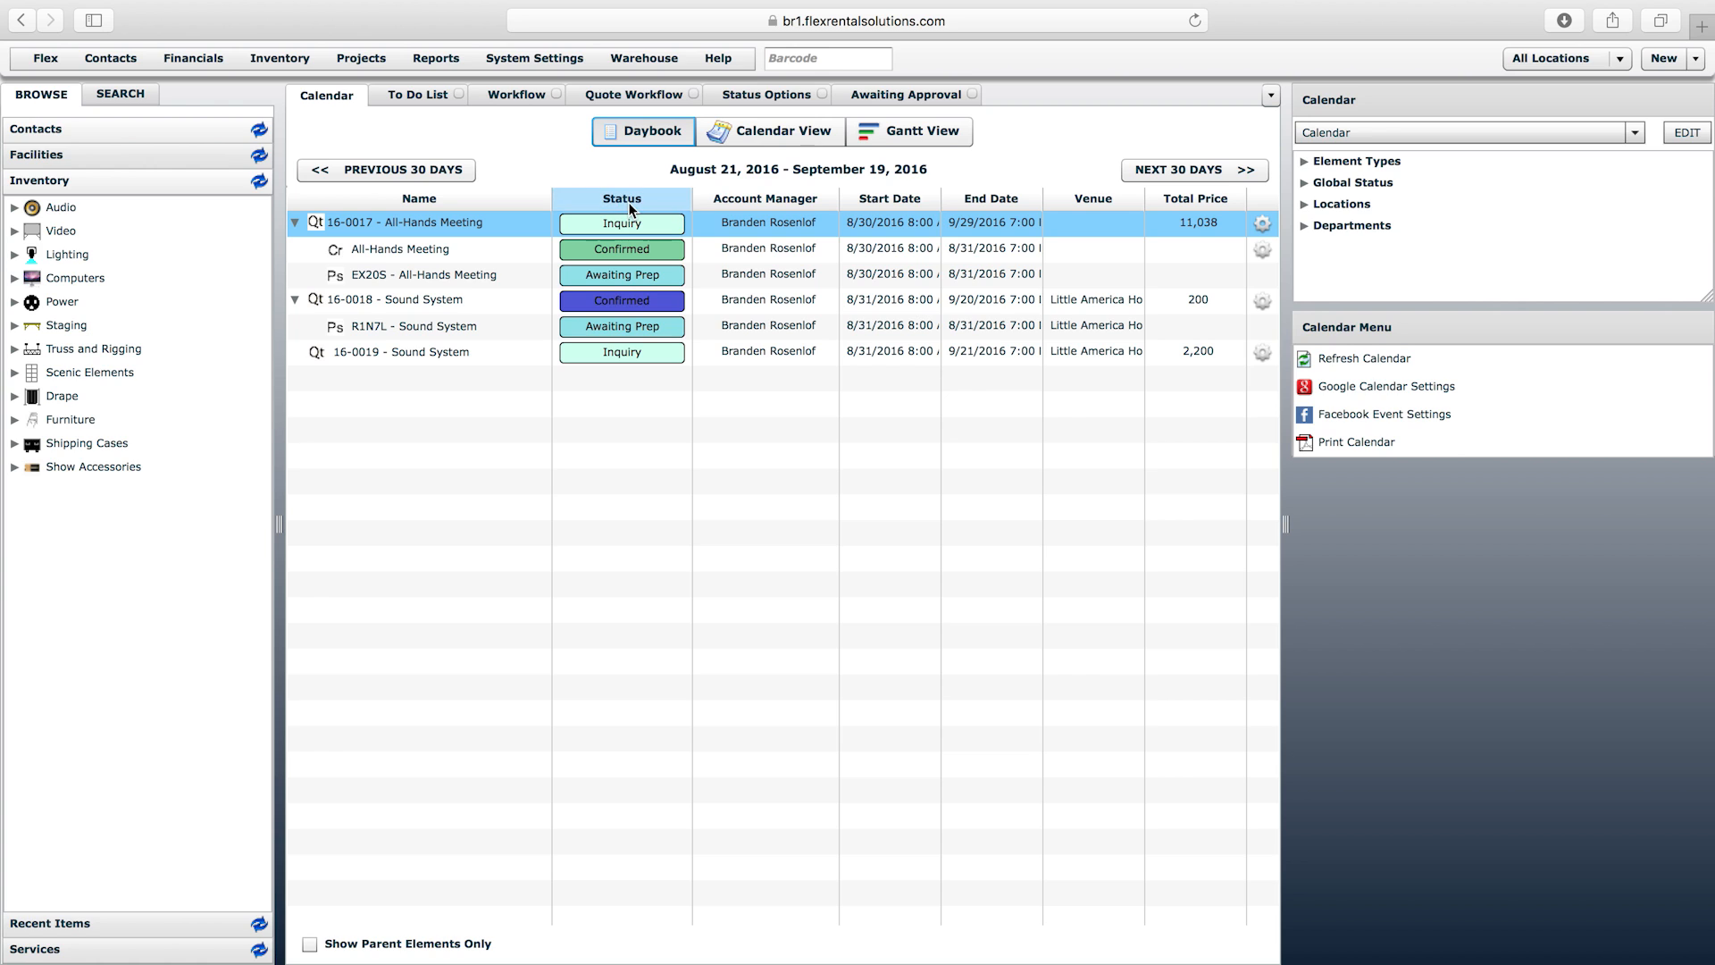
pyautogui.click(413, 352)
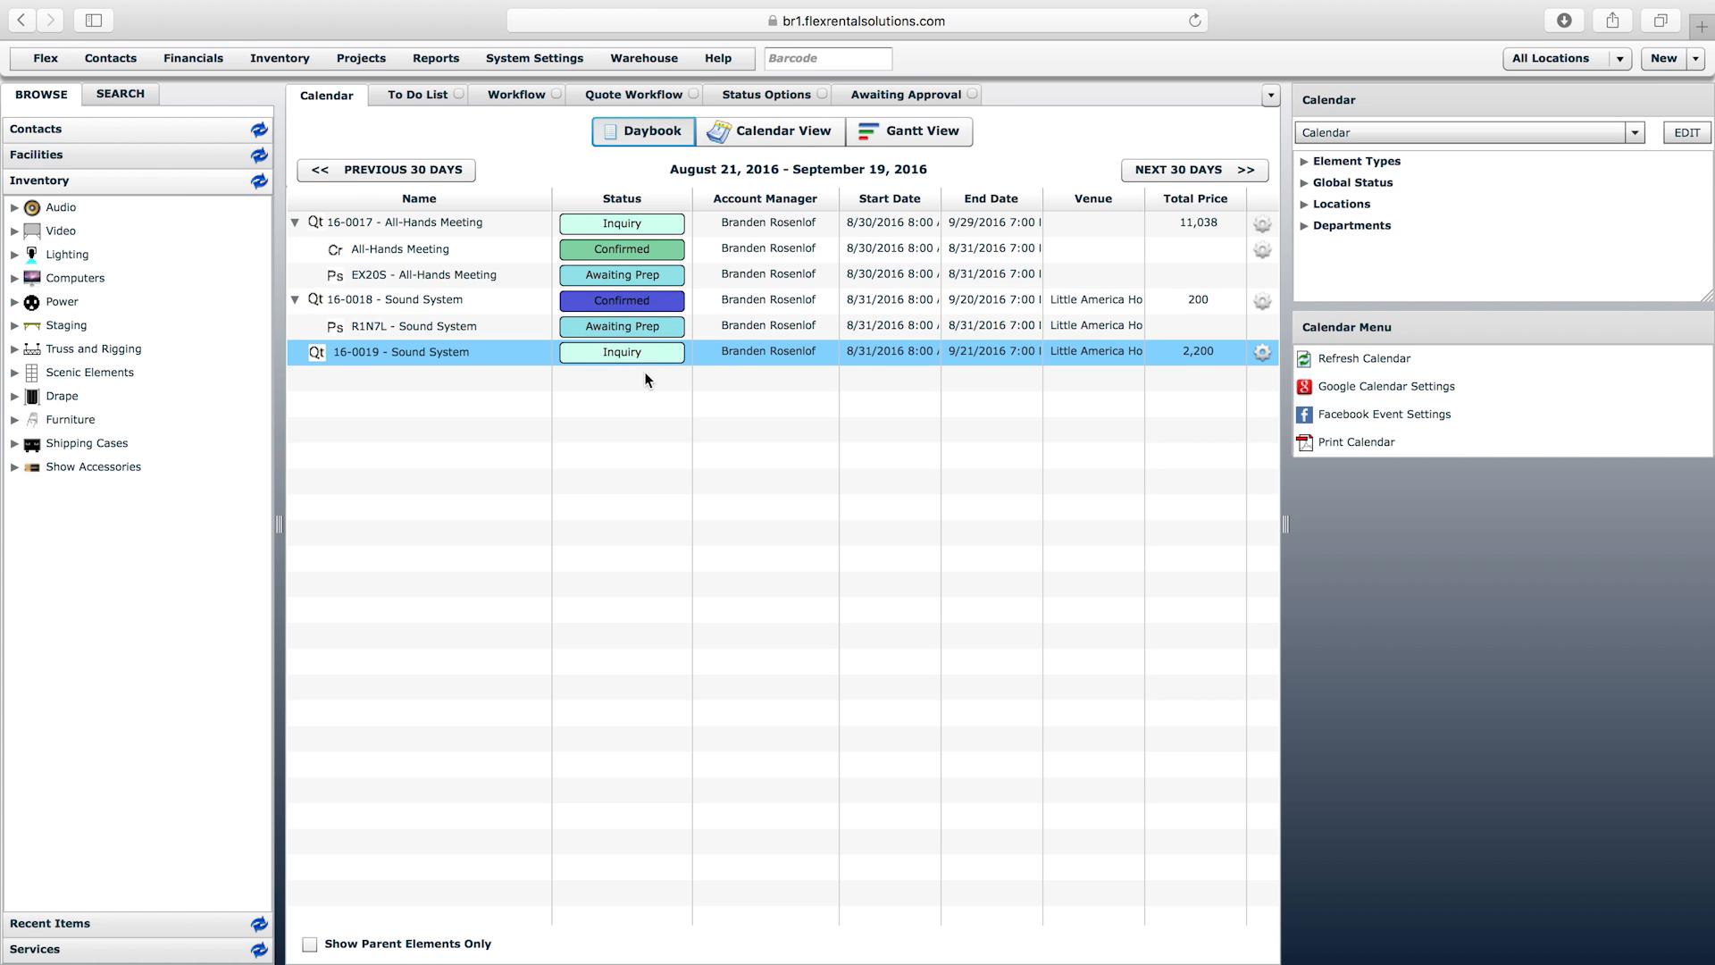
# - Add a State list column with expression element.currentWorkflowState.name to the daybook template and save
pyautogui.click(1687, 134)
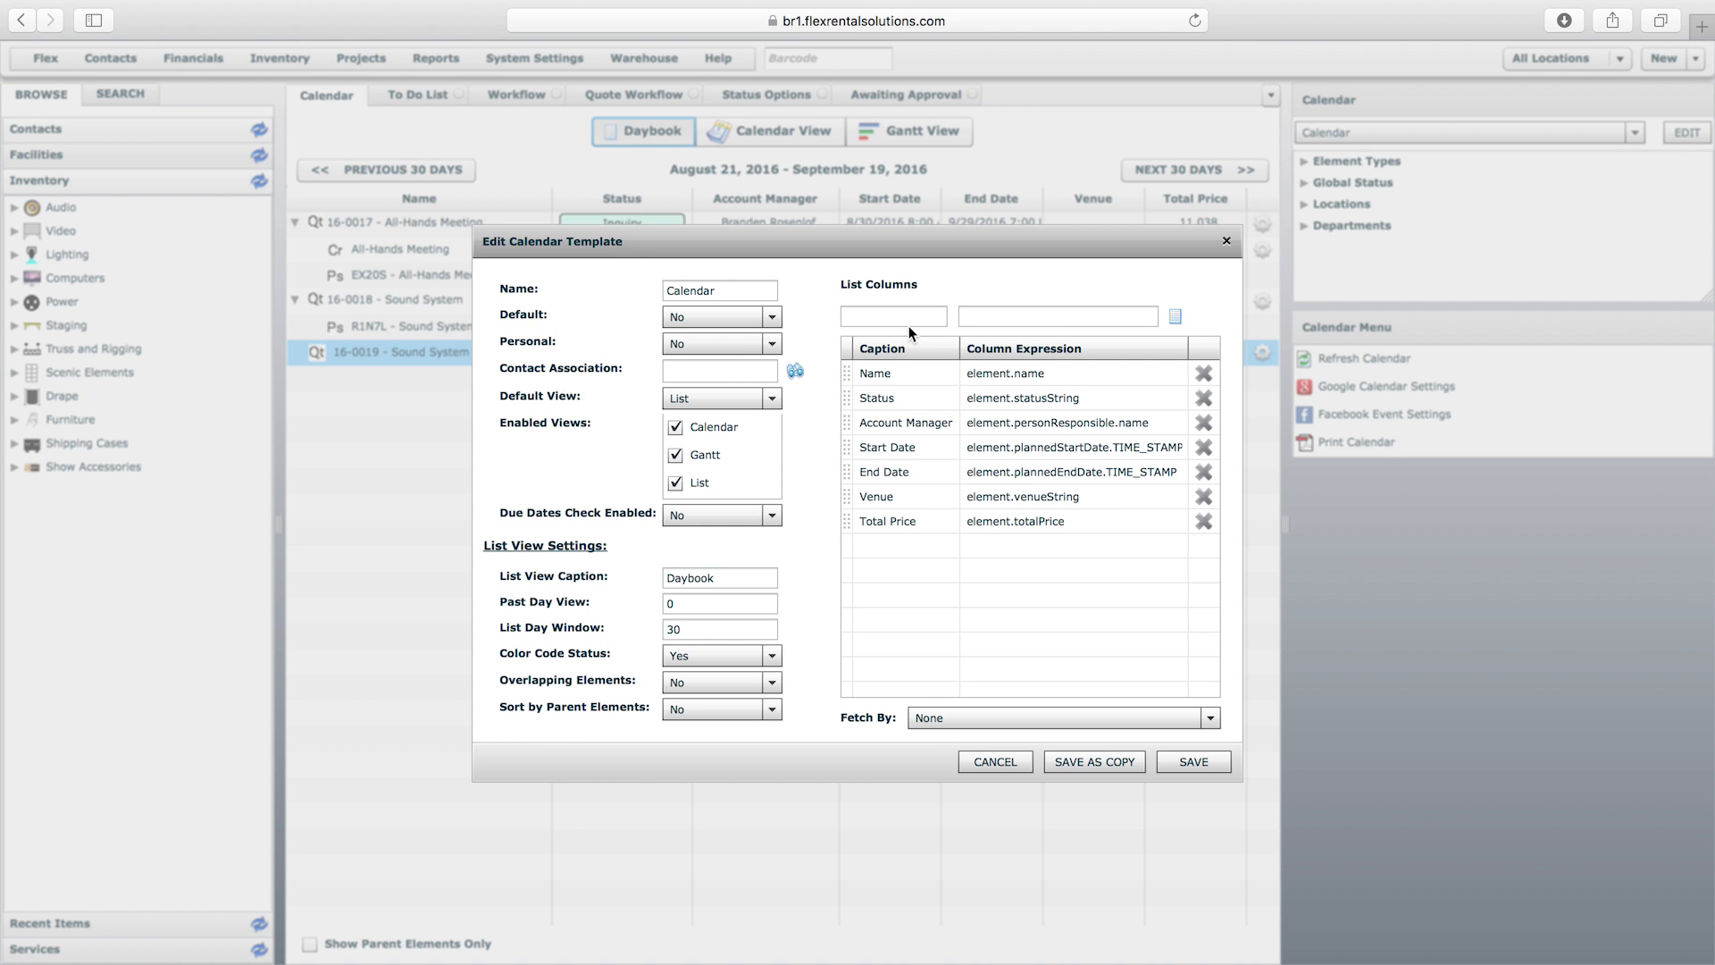
pyautogui.click(987, 318)
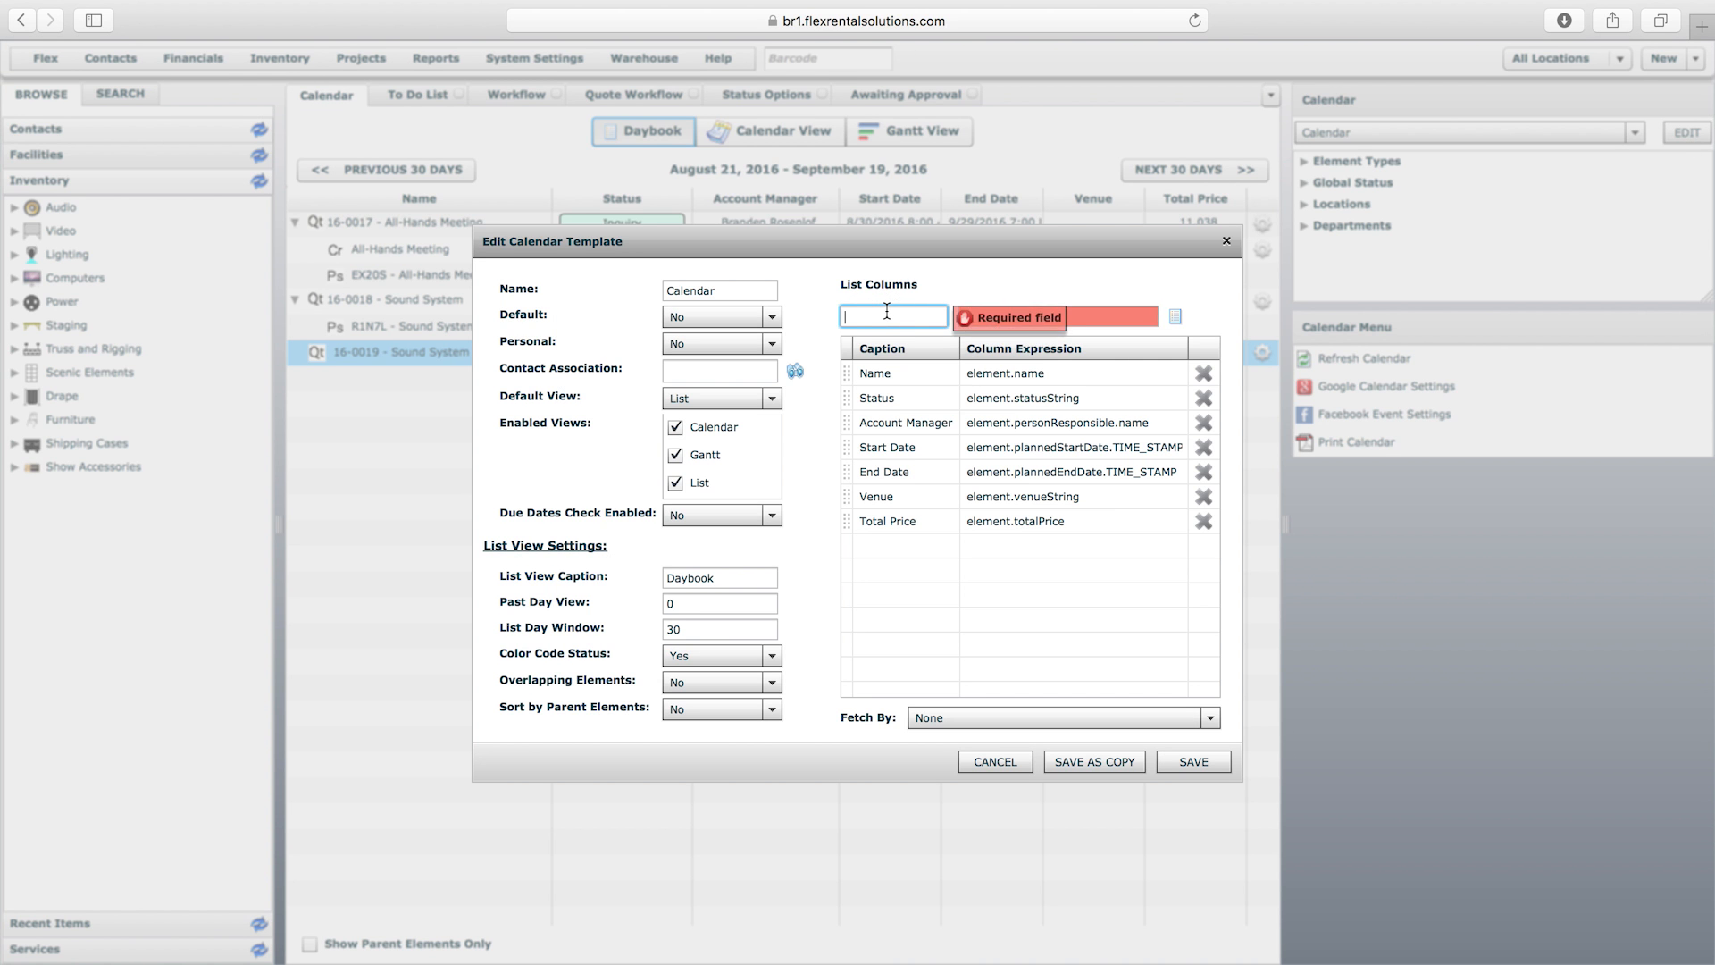
pyautogui.write('State')
pyautogui.click(1041, 316)
pyautogui.write('elem')
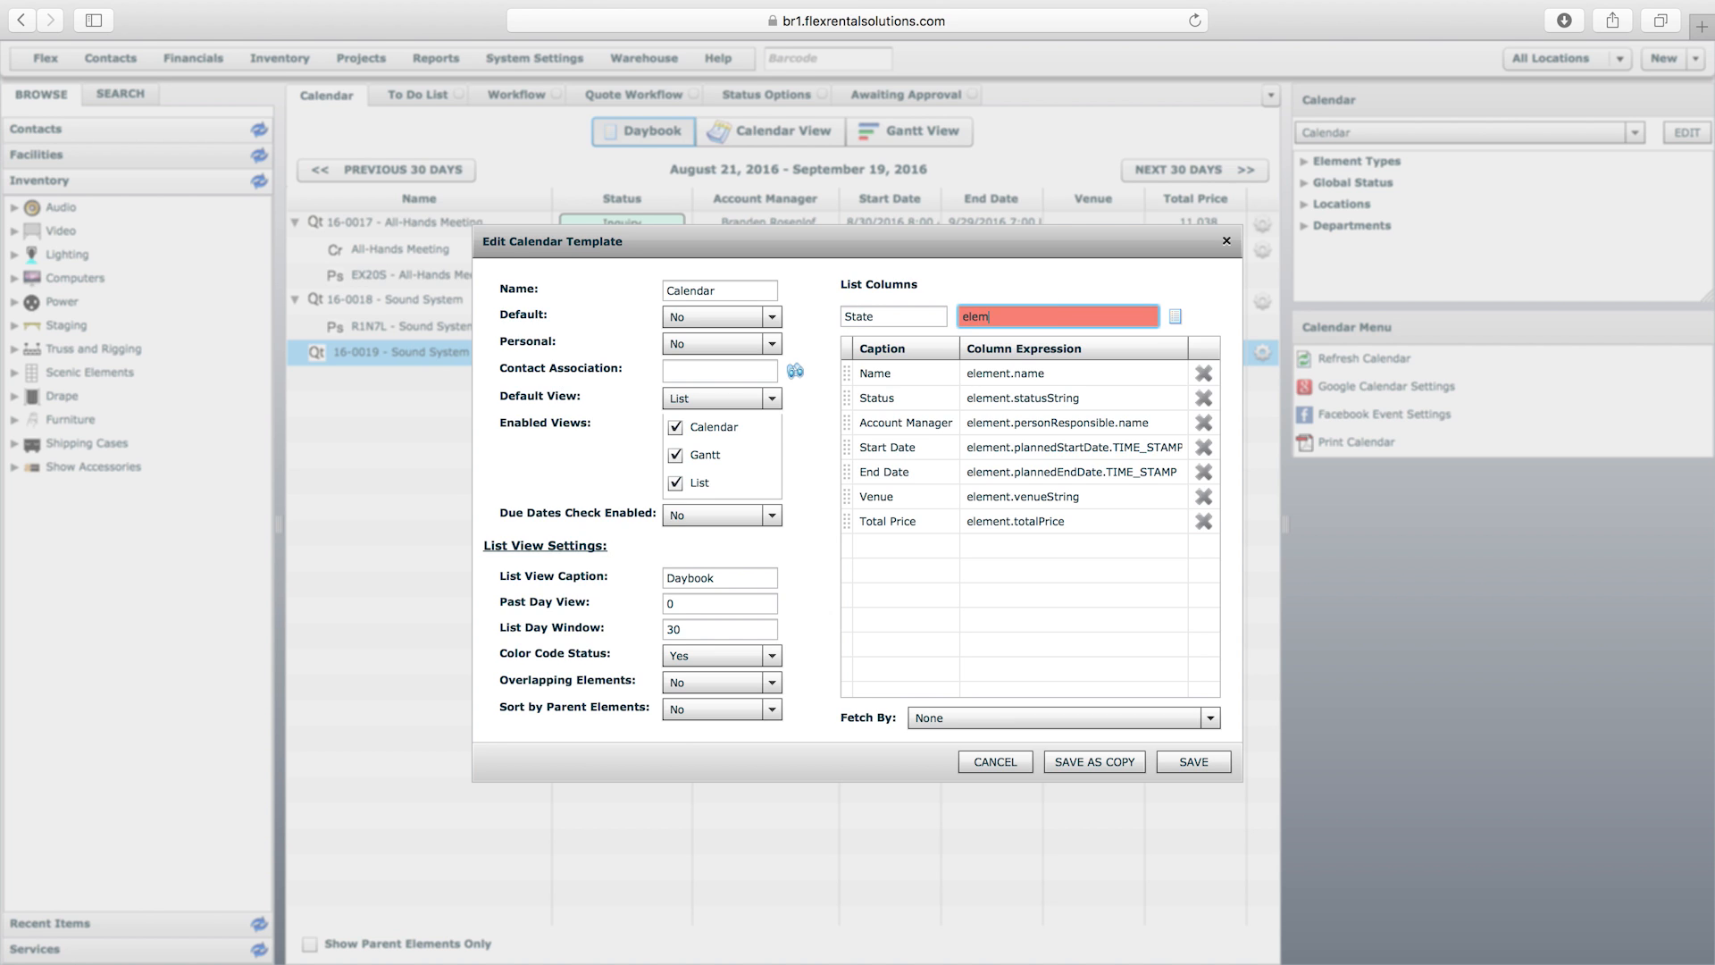
pyautogui.write('ent')
pyautogui.write('.currentWorkflowState')
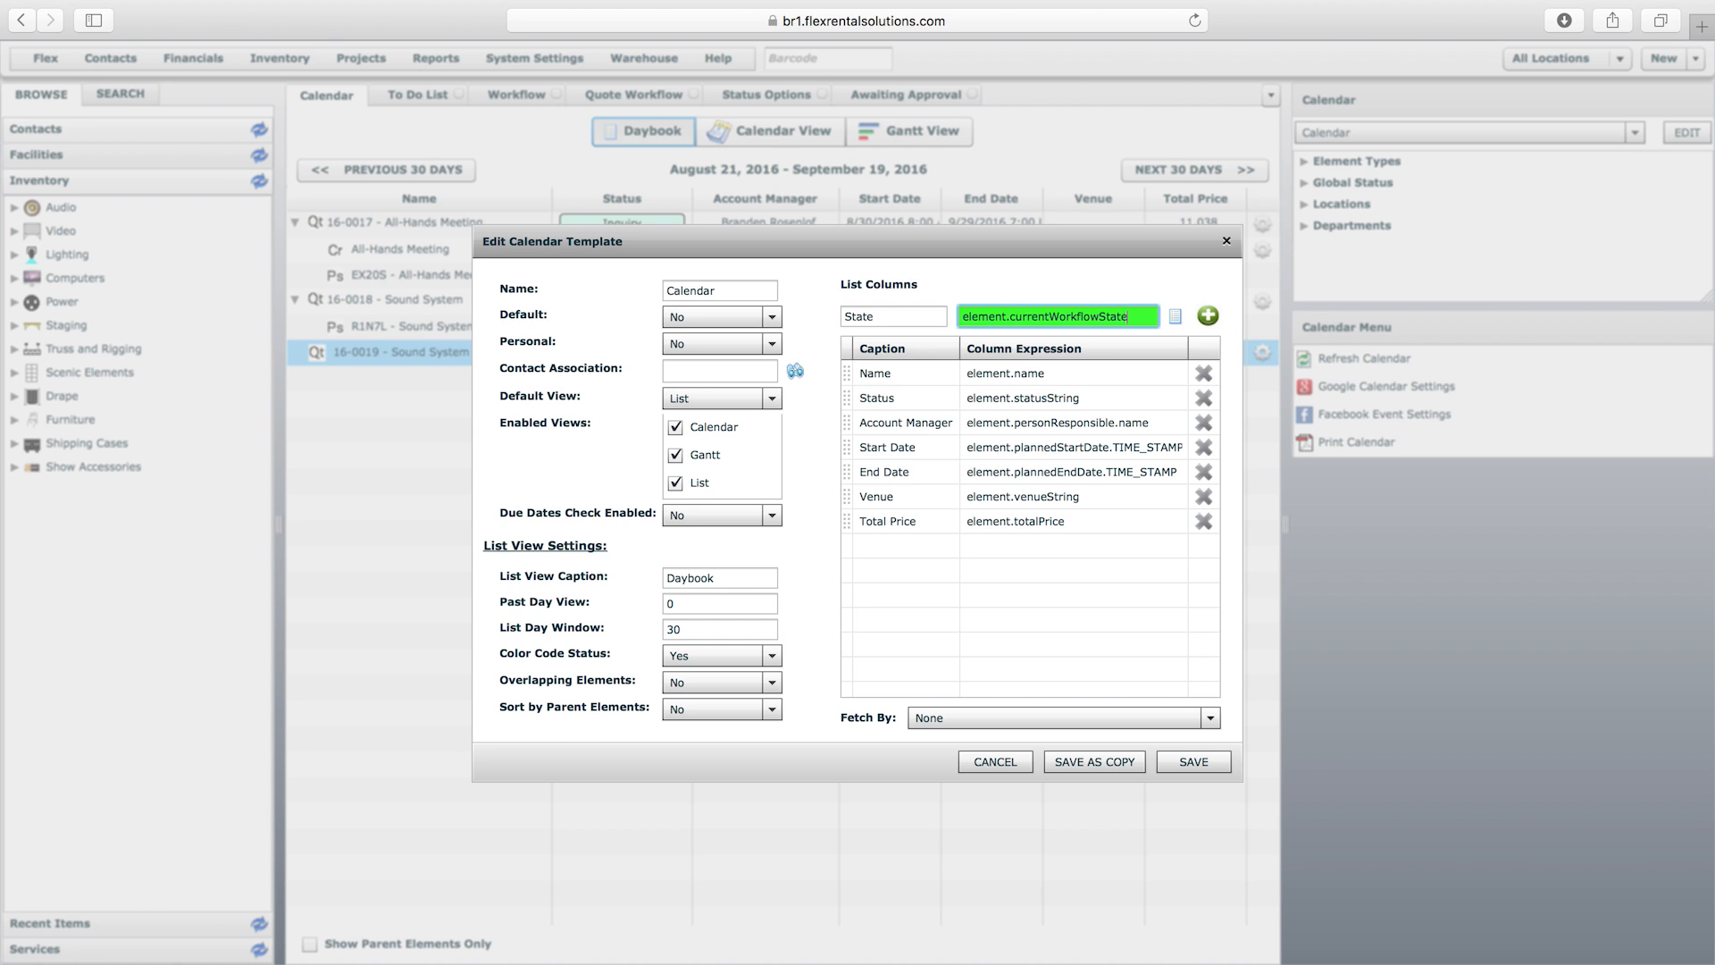
pyautogui.write('.name')
pyautogui.click(1206, 315)
pyautogui.click(1206, 316)
pyautogui.click(1204, 570)
pyautogui.click(1188, 766)
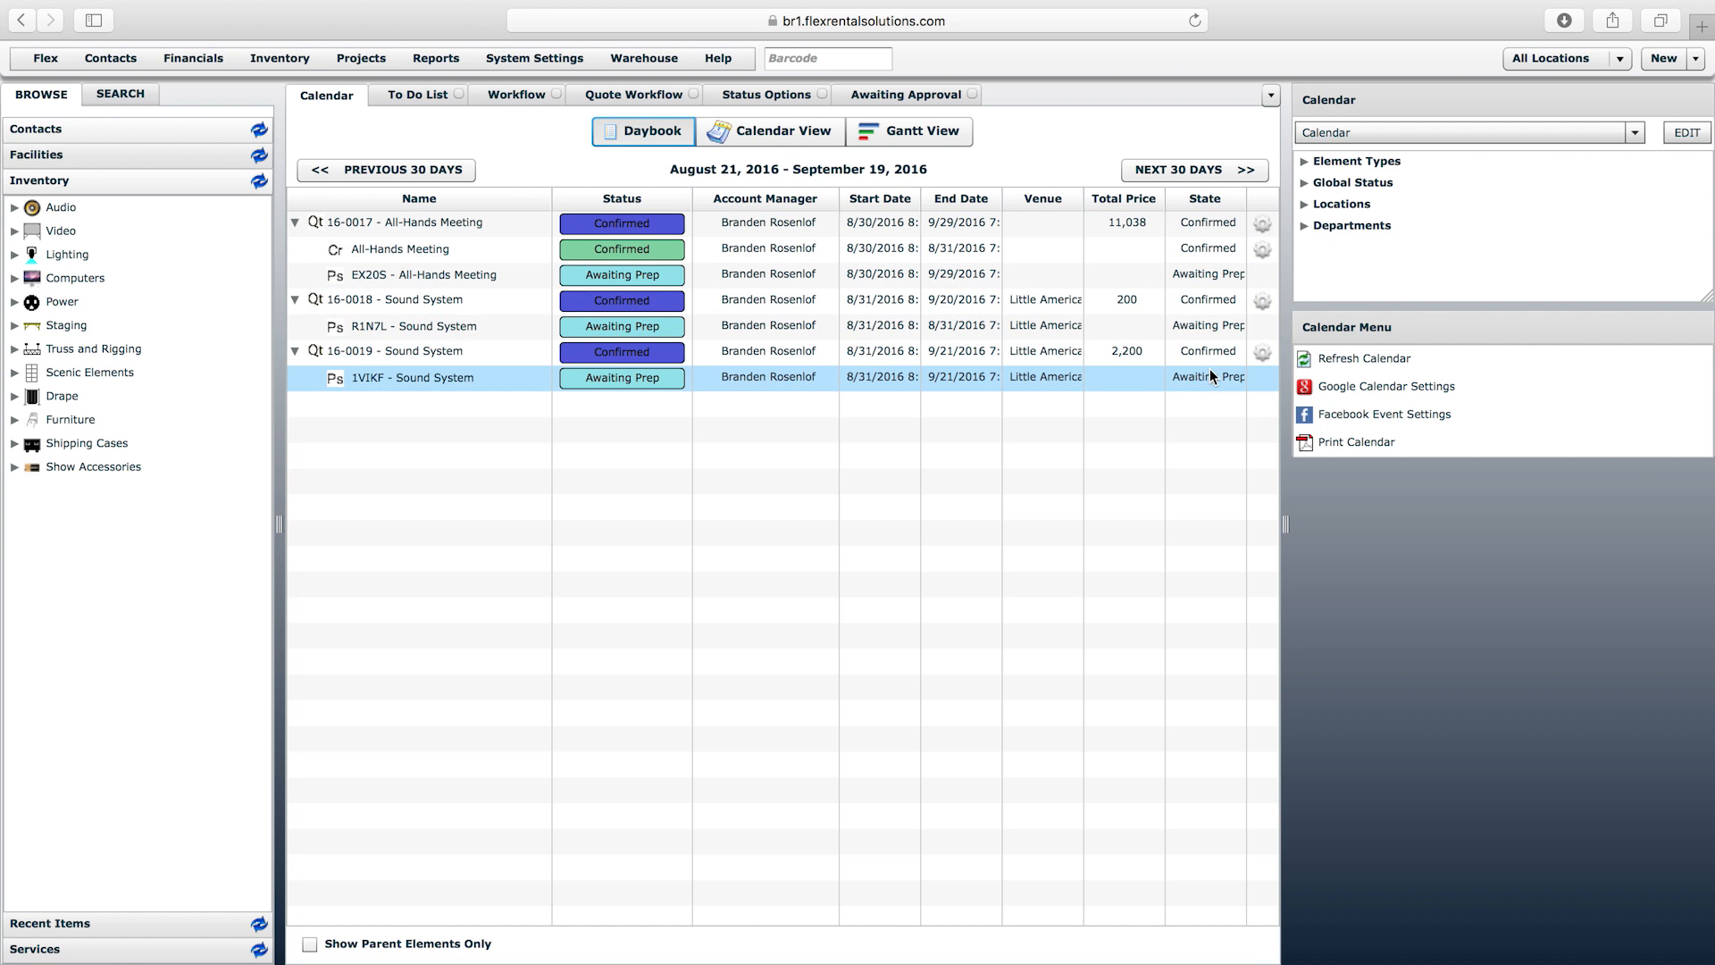
# - Move the State column to right after Status, save, and widen it in the daybook
pyautogui.click(1667, 133)
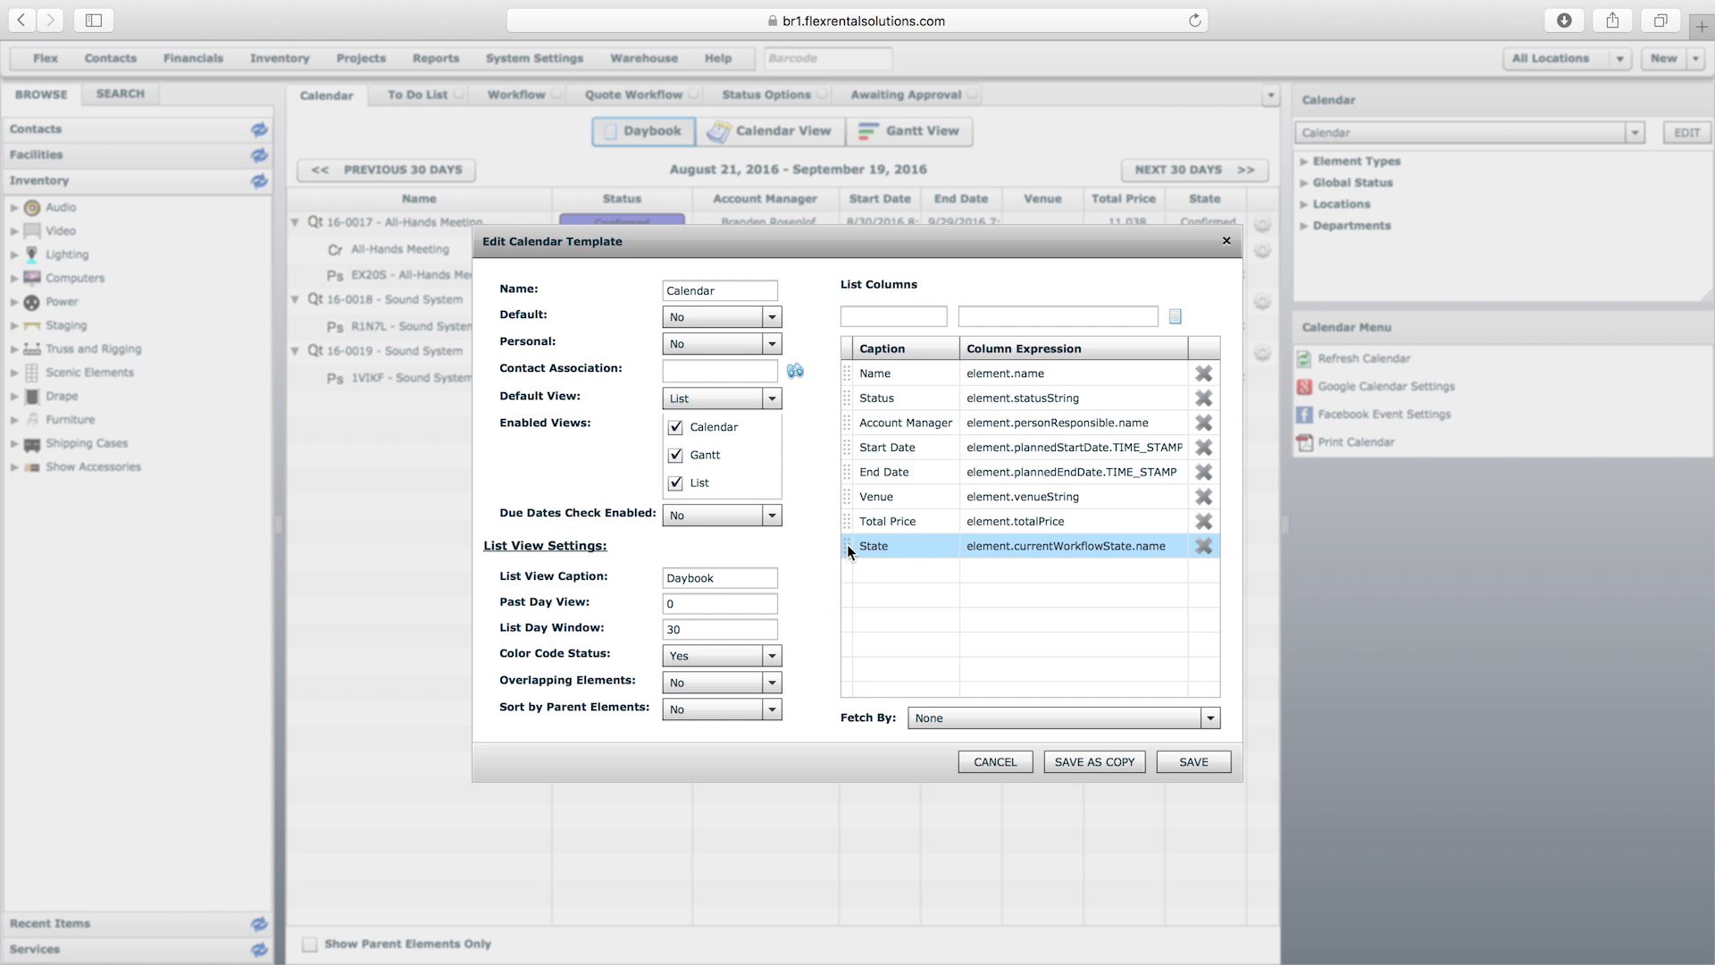
pyautogui.moveTo(847, 546); pyautogui.dragTo(845, 414)
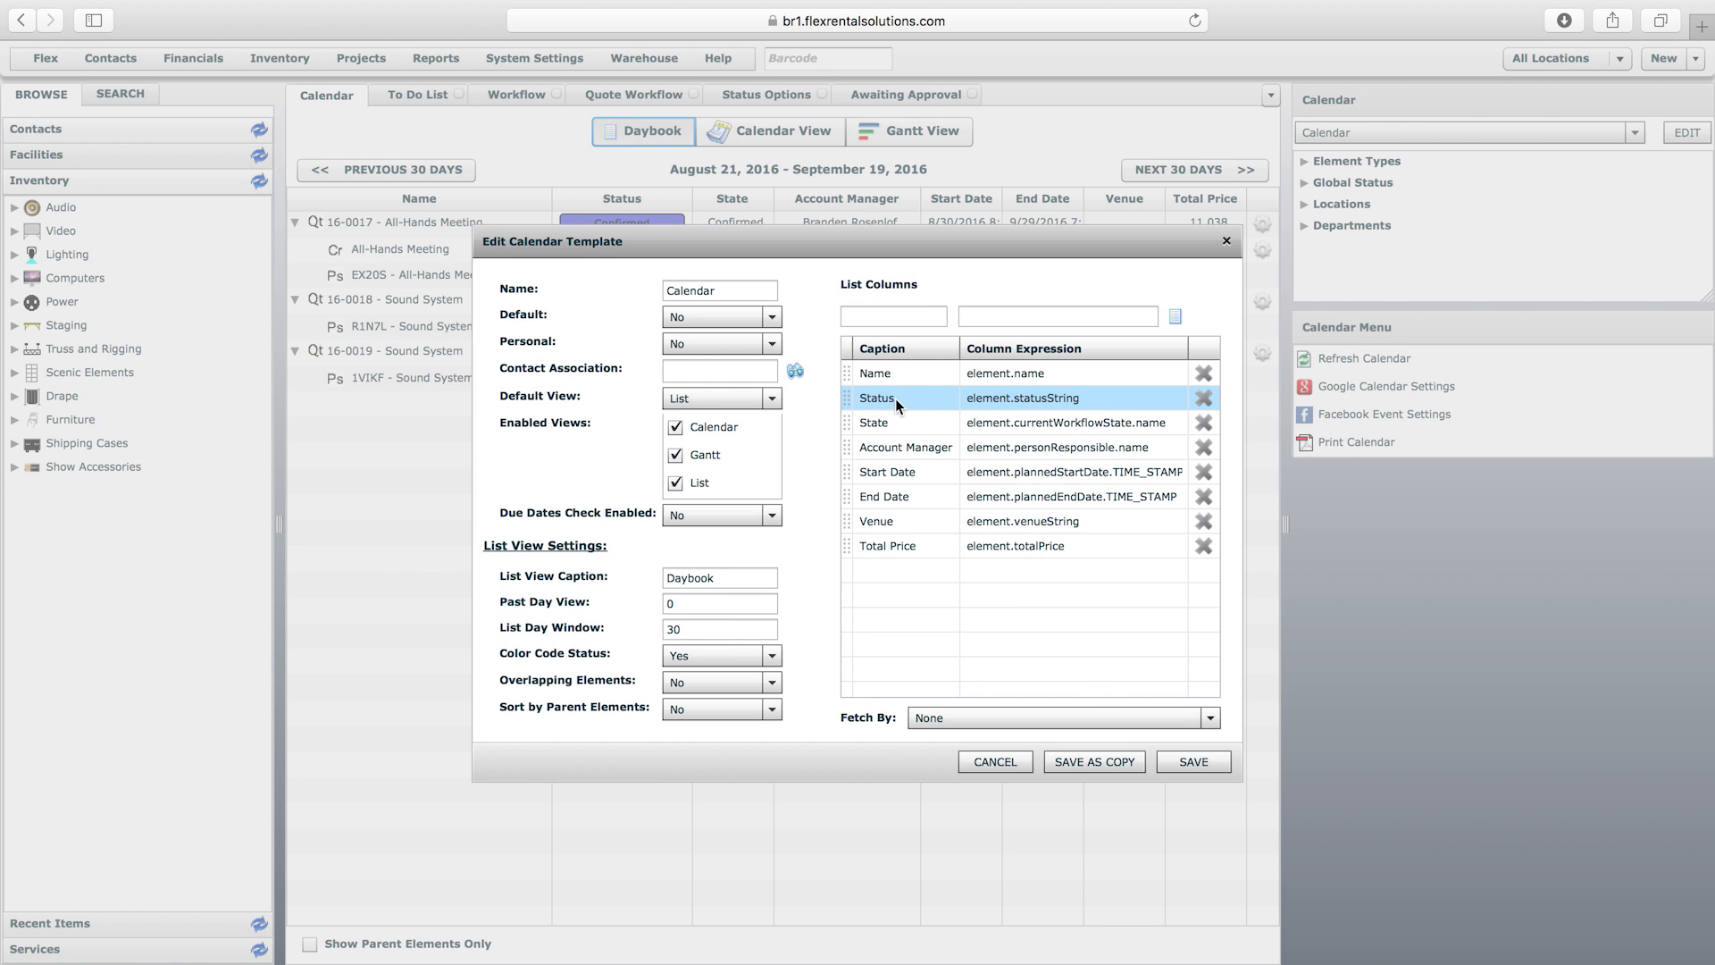
pyautogui.click(1179, 766)
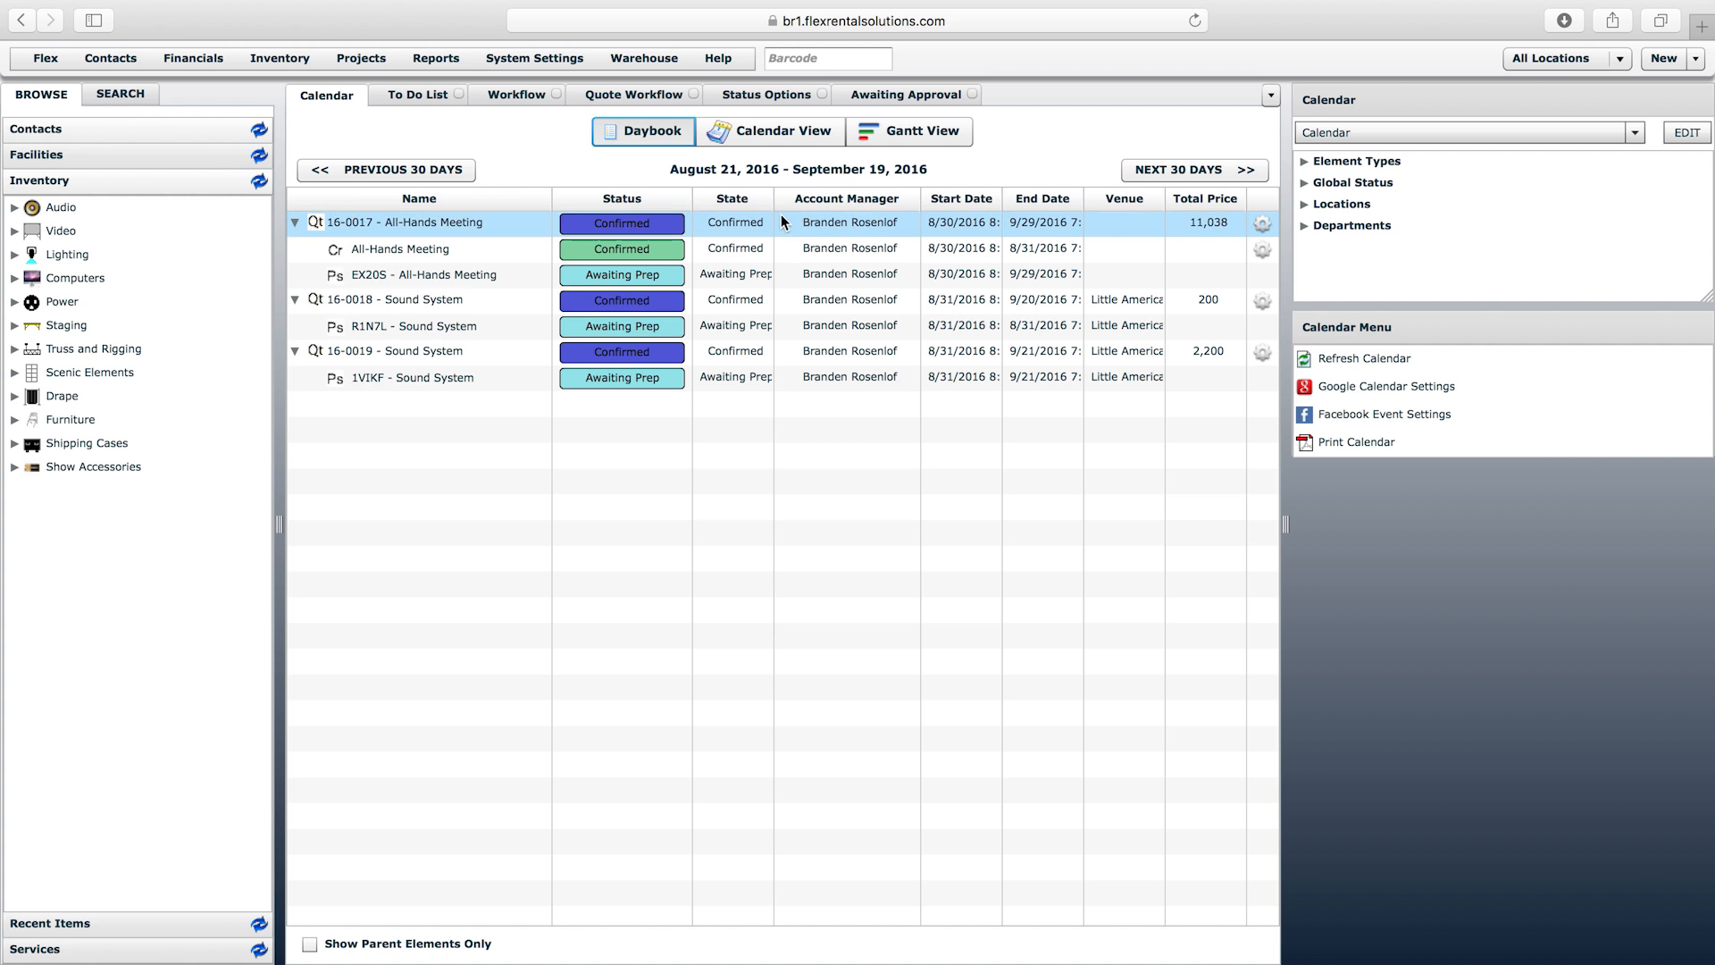
pyautogui.moveTo(773, 198); pyautogui.dragTo(830, 196)
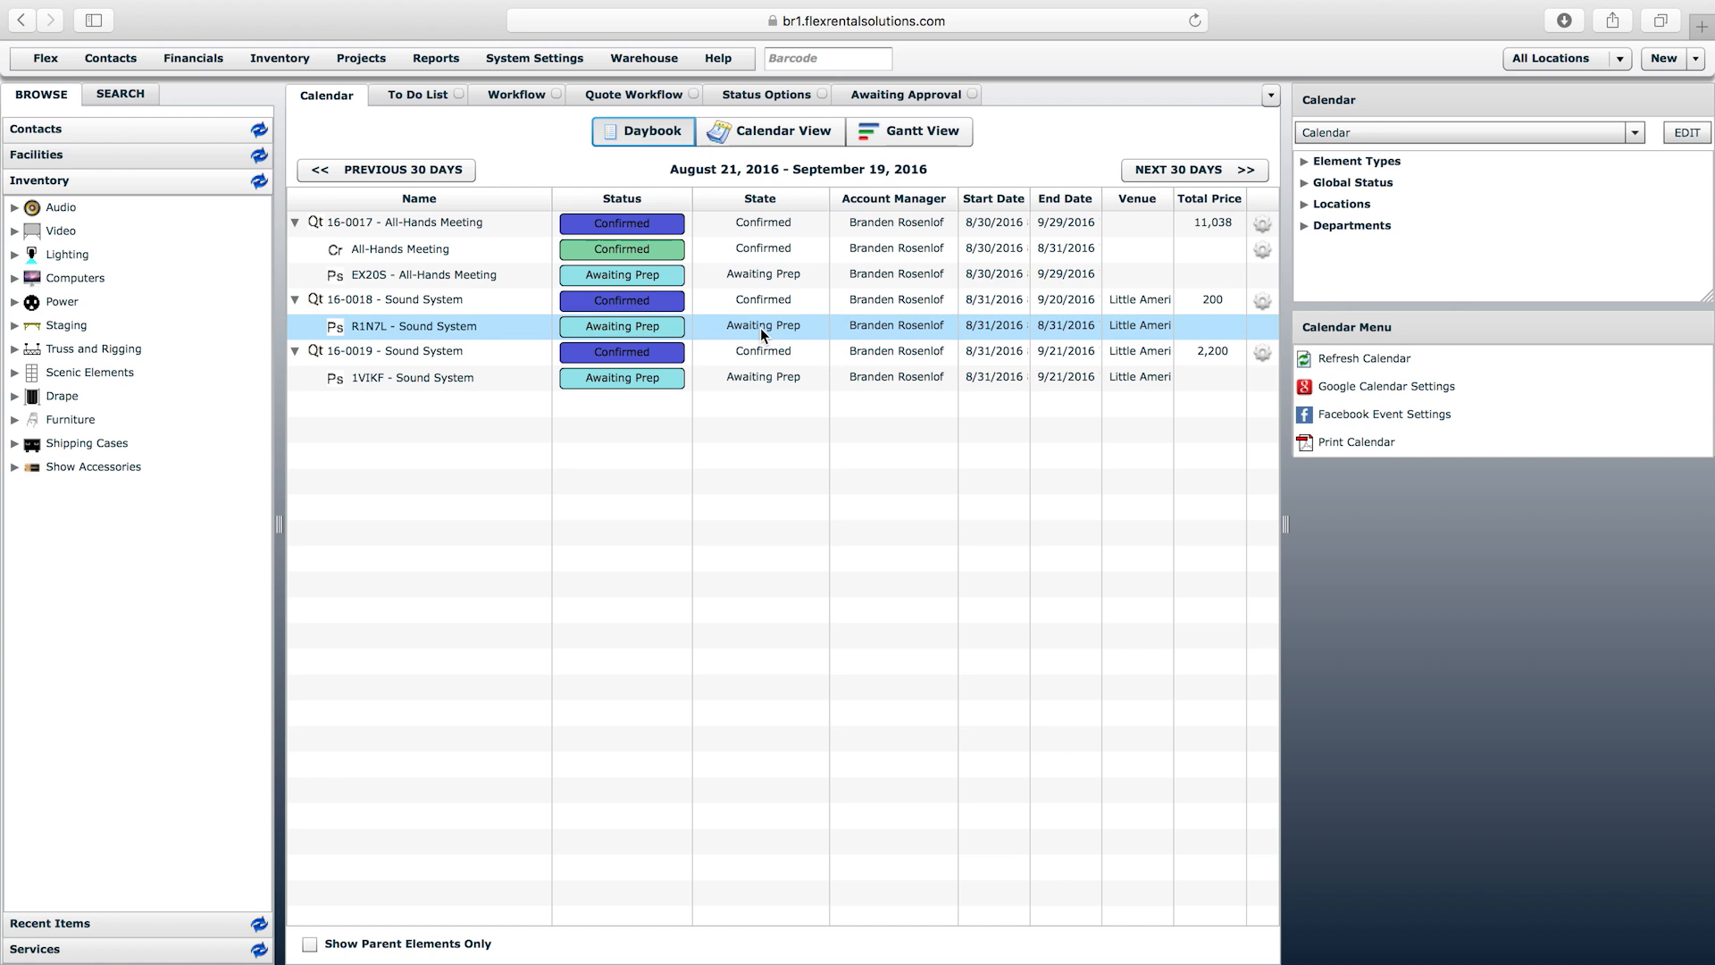
# - Switch back to the Quote Workflow tab's state list, then open the Projects menu
pyautogui.click(625, 99)
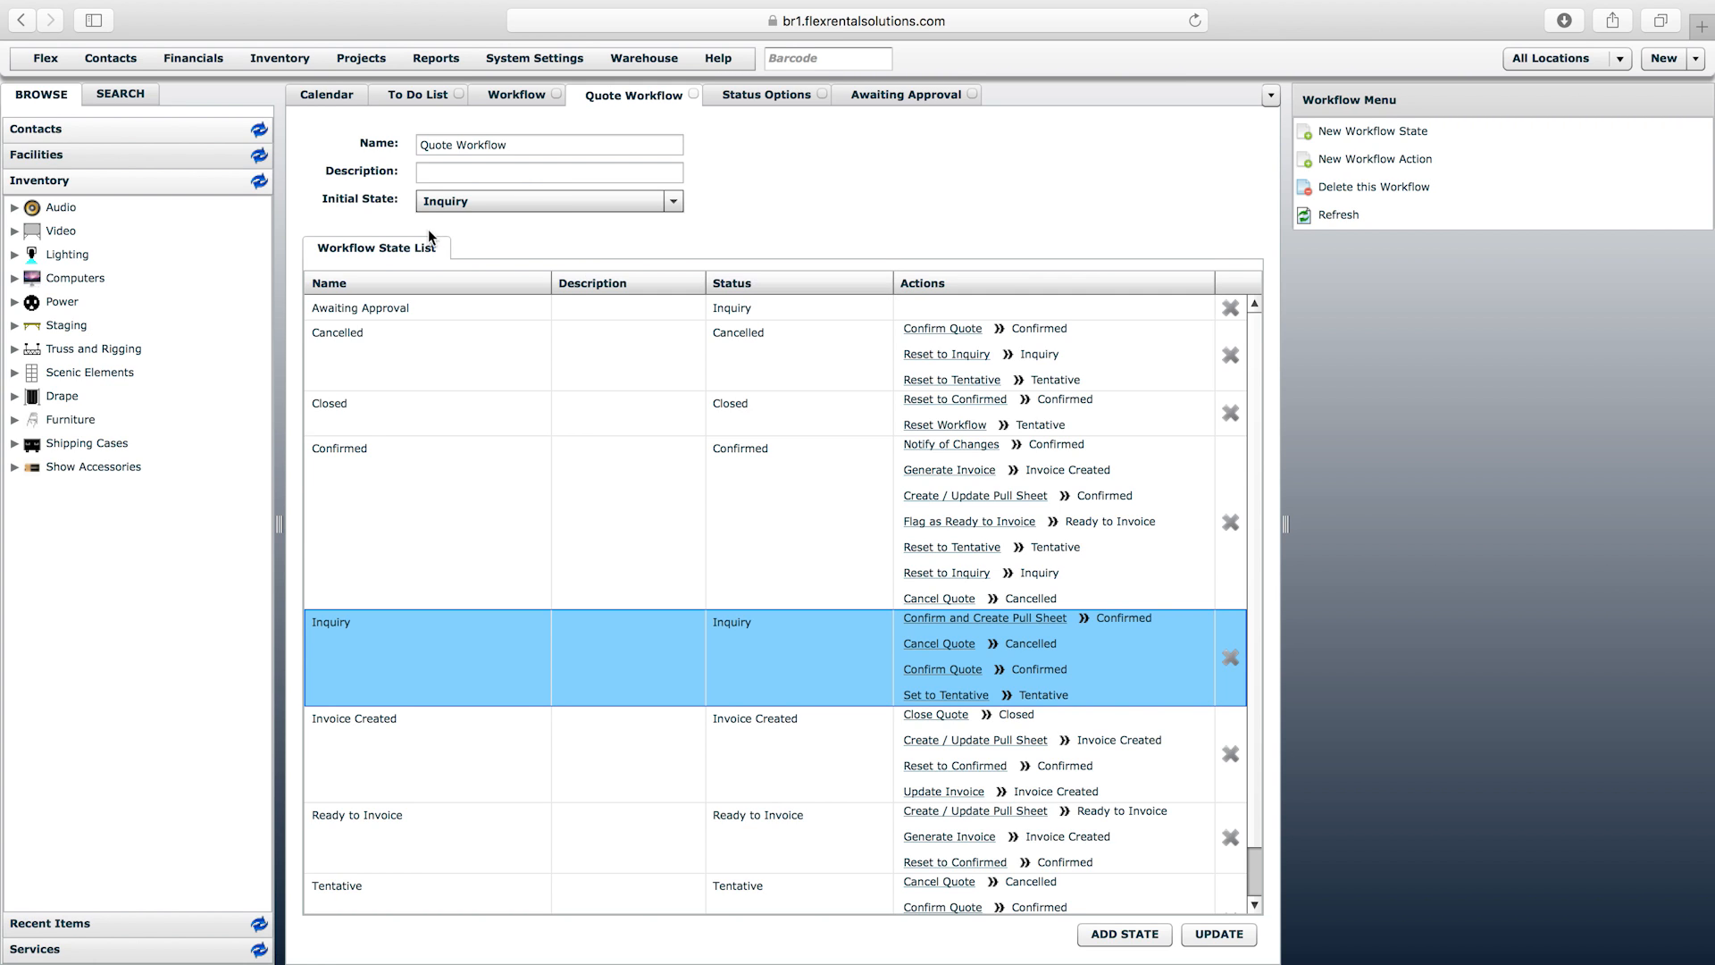
pyautogui.click(358, 60)
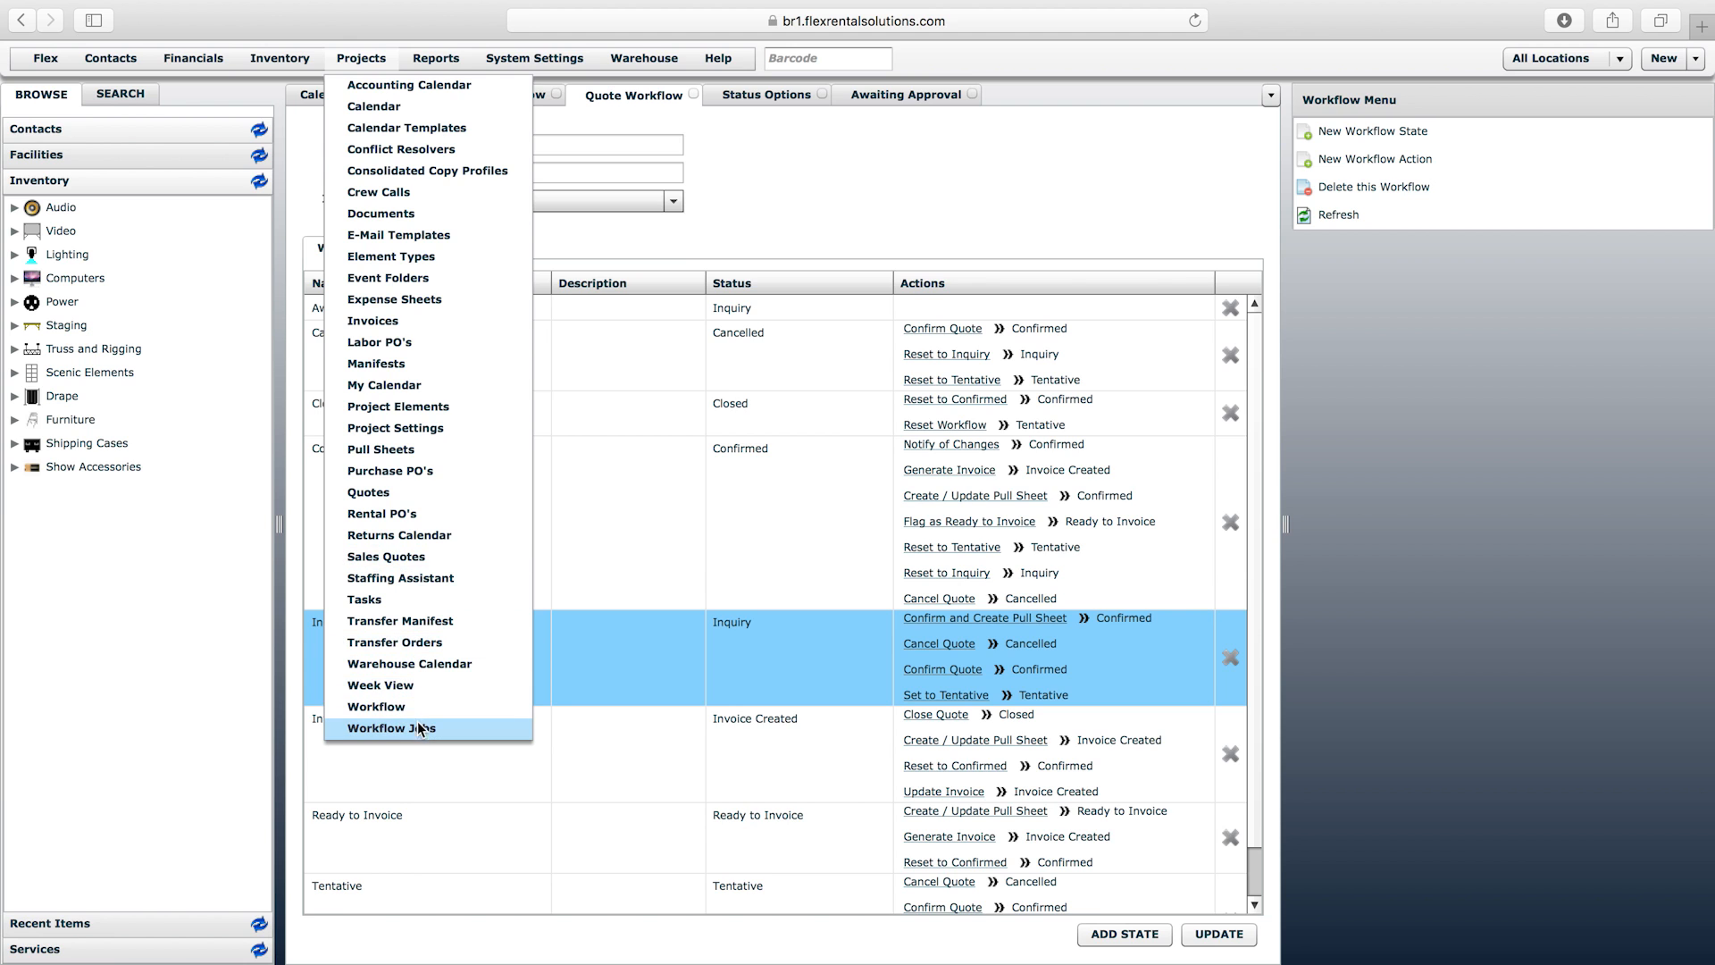
# - Start a new Simple E-Mail Notification Job from the Workflow Jobs list
pyautogui.click(391, 728)
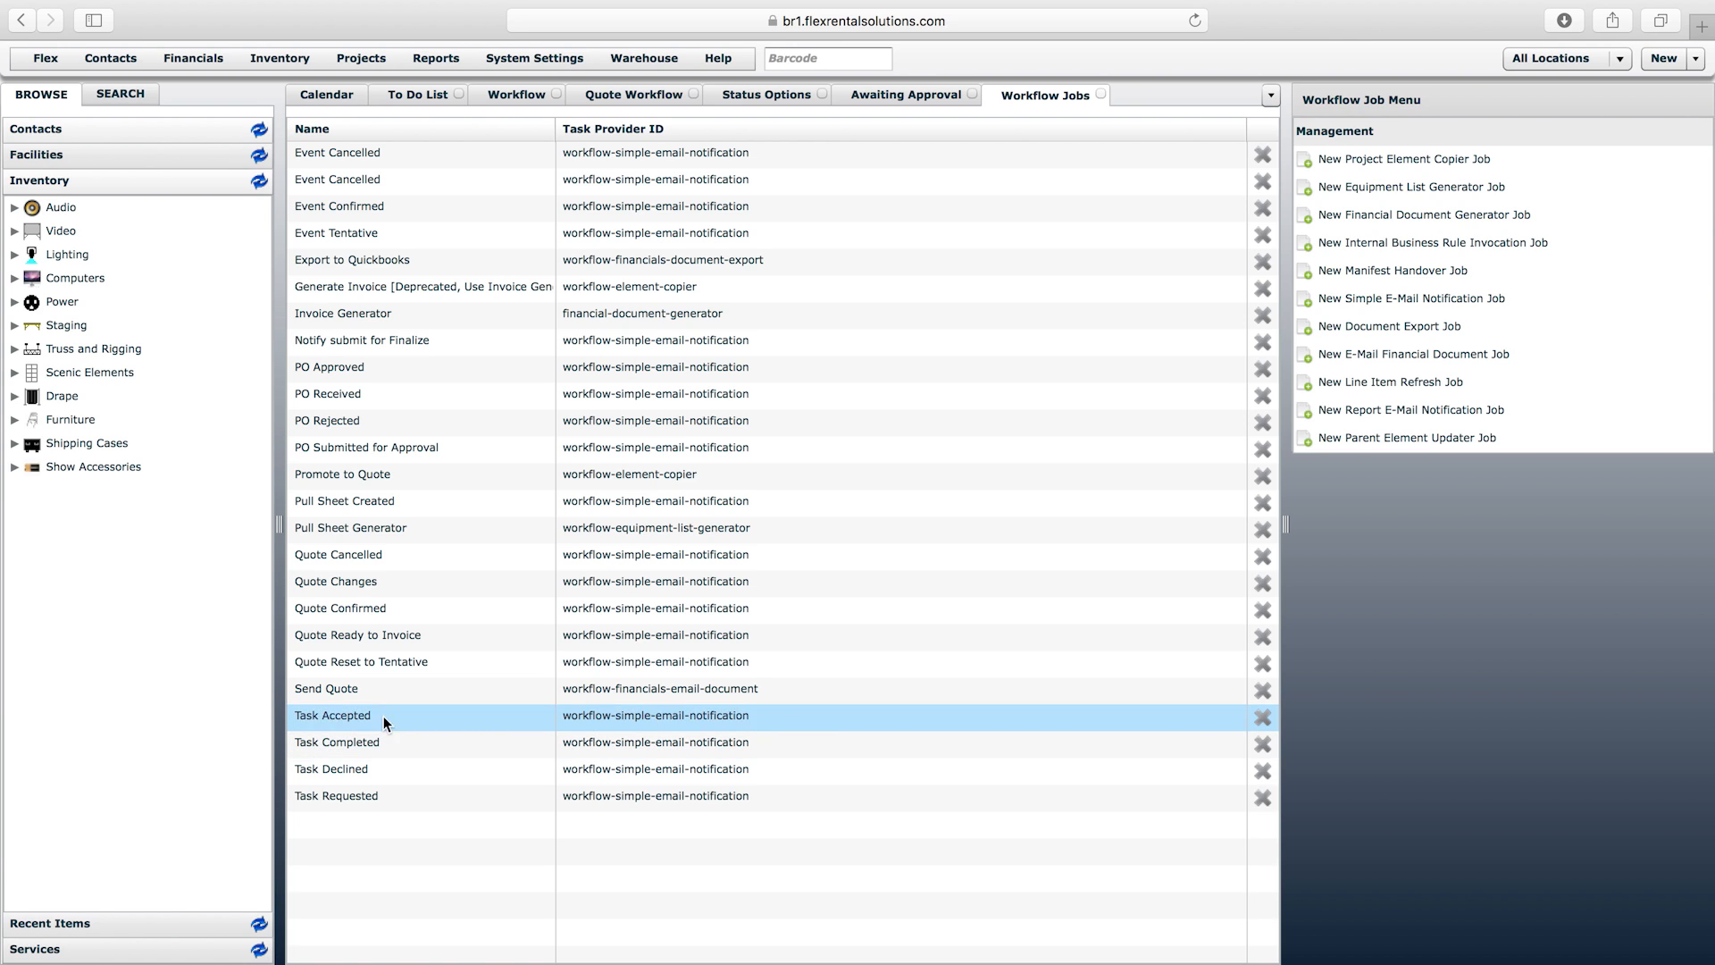
pyautogui.click(383, 628)
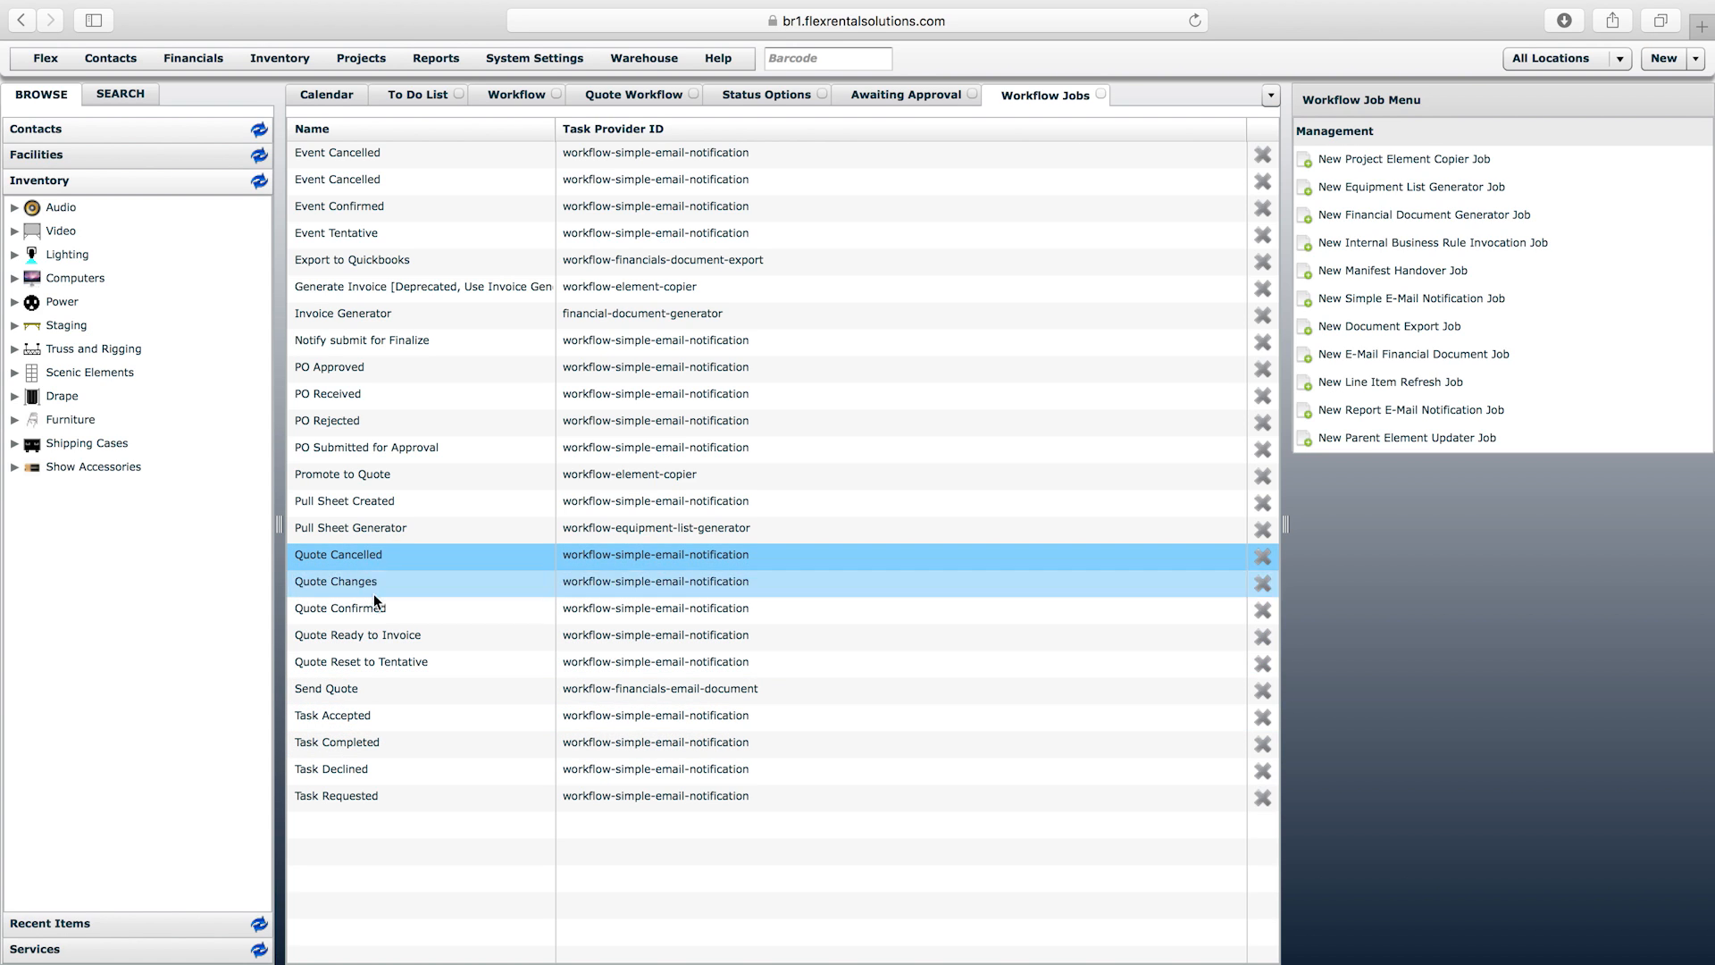
pyautogui.click(370, 660)
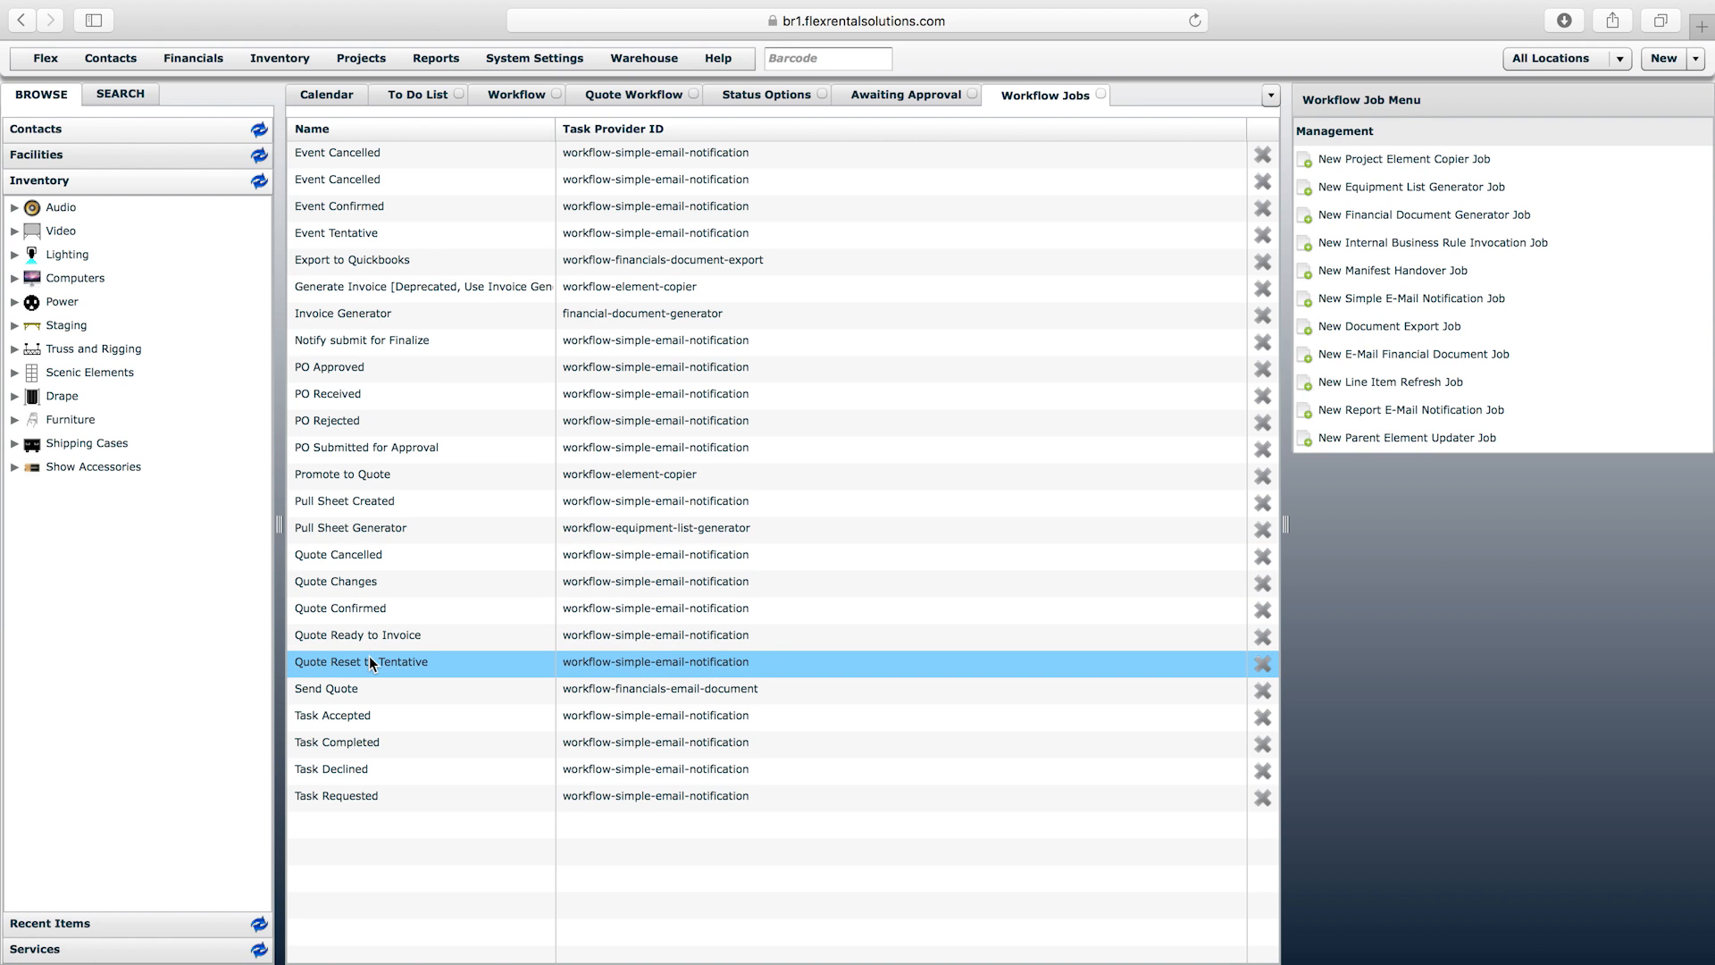
pyautogui.click(1450, 300)
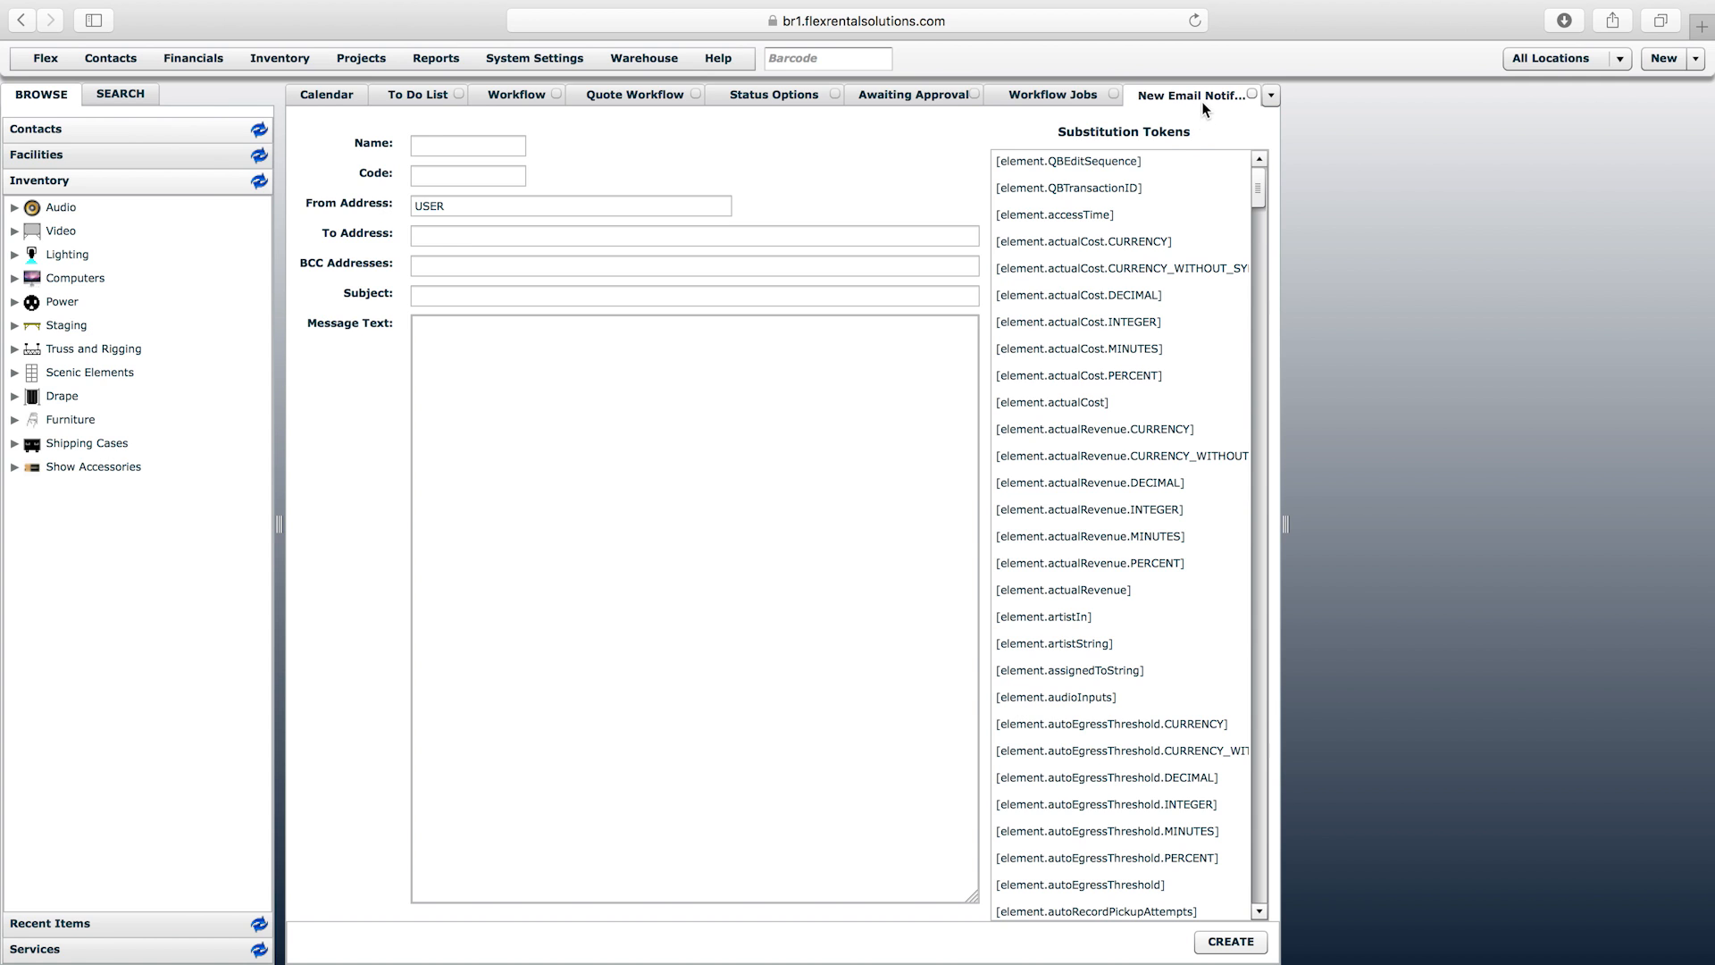
# - Open the Quote Confirmed notification job and select its whole message text
pyautogui.click(1049, 94)
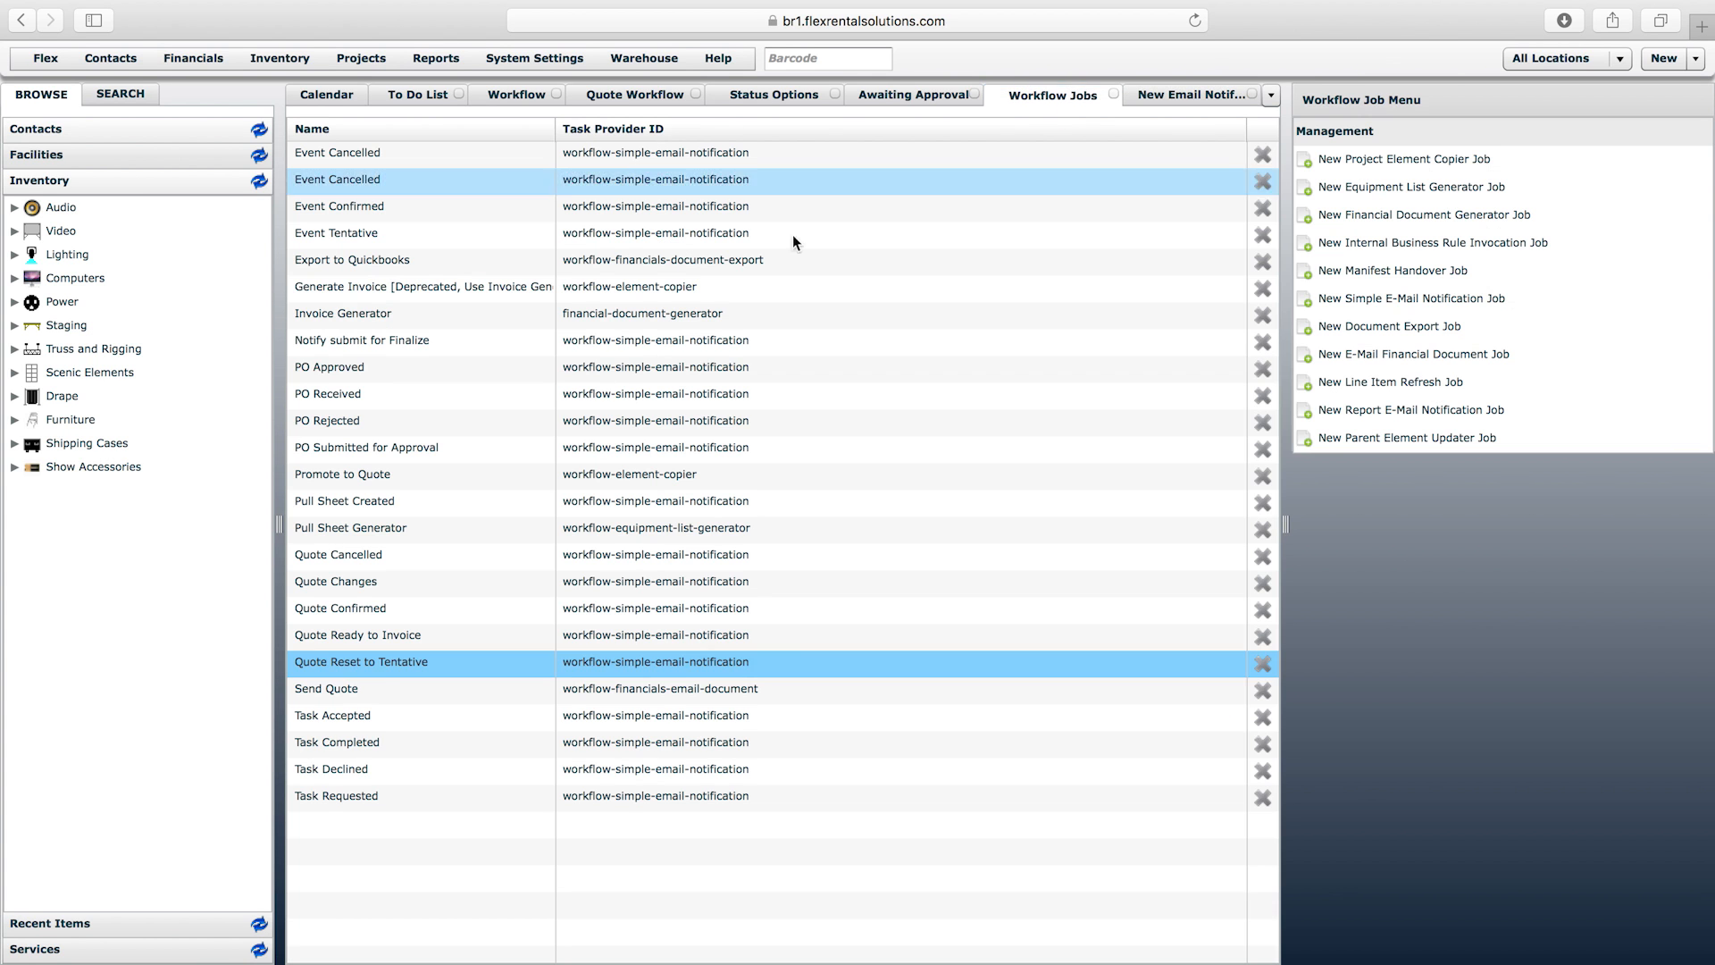
pyautogui.doubleClick(357, 607)
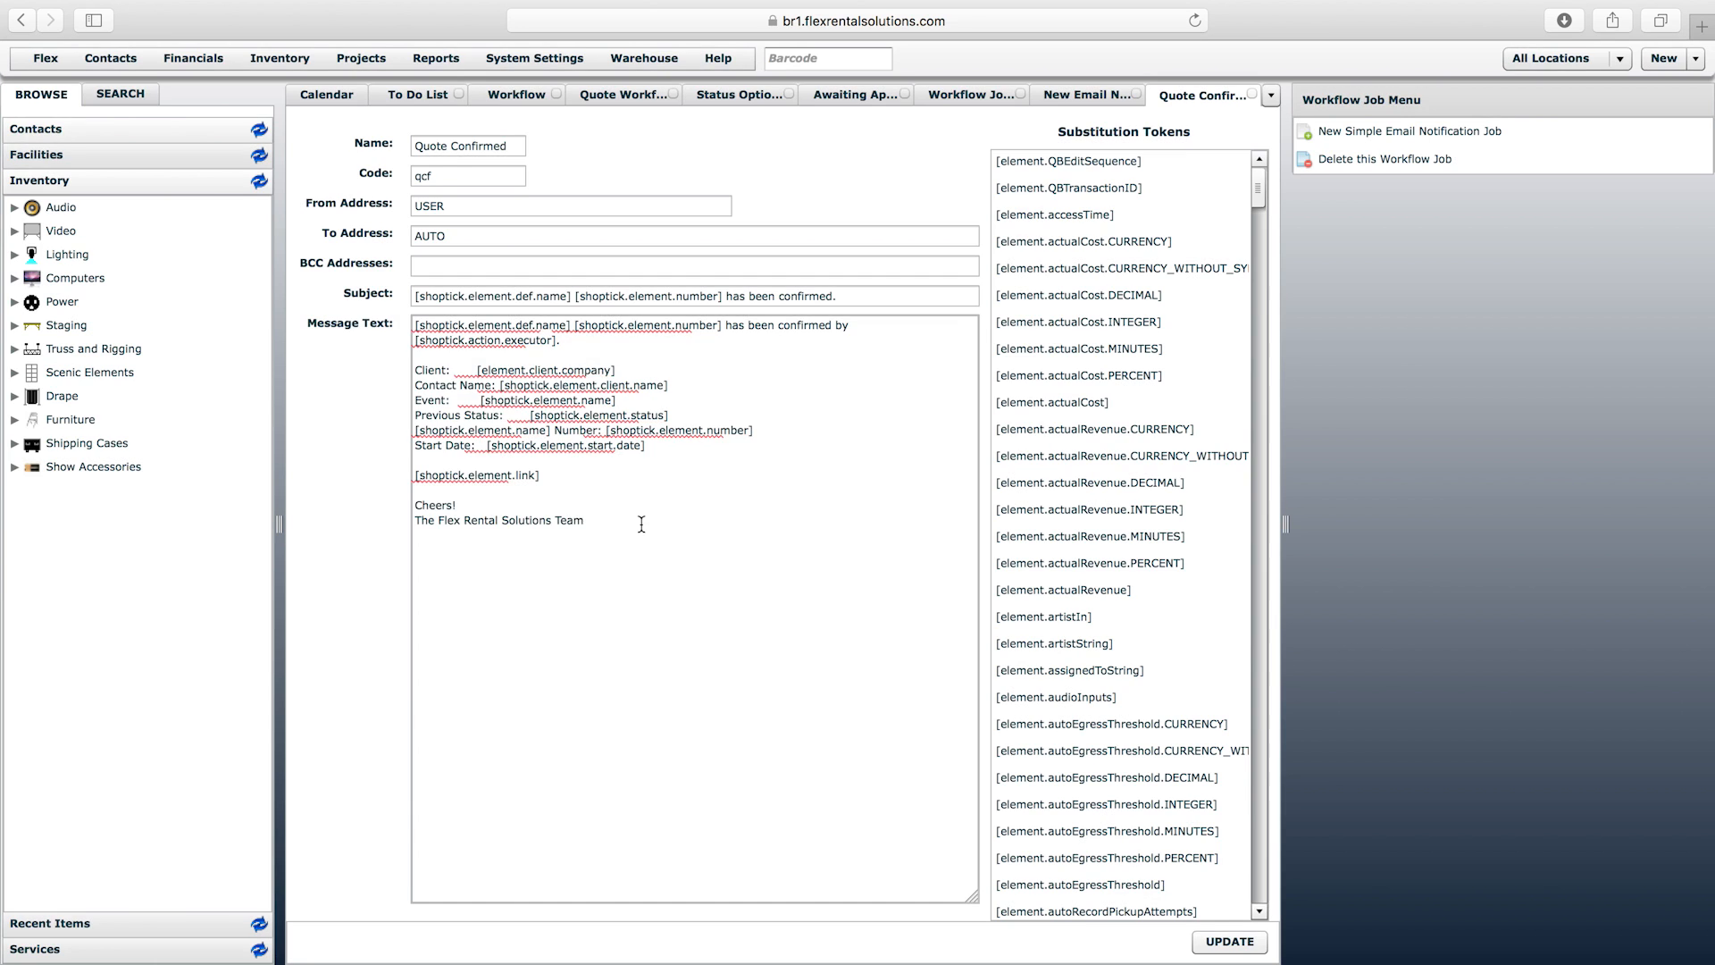
pyautogui.moveTo(643, 529); pyautogui.dragTo(375, 296)
pyautogui.hotkey('ctrl', 'c')
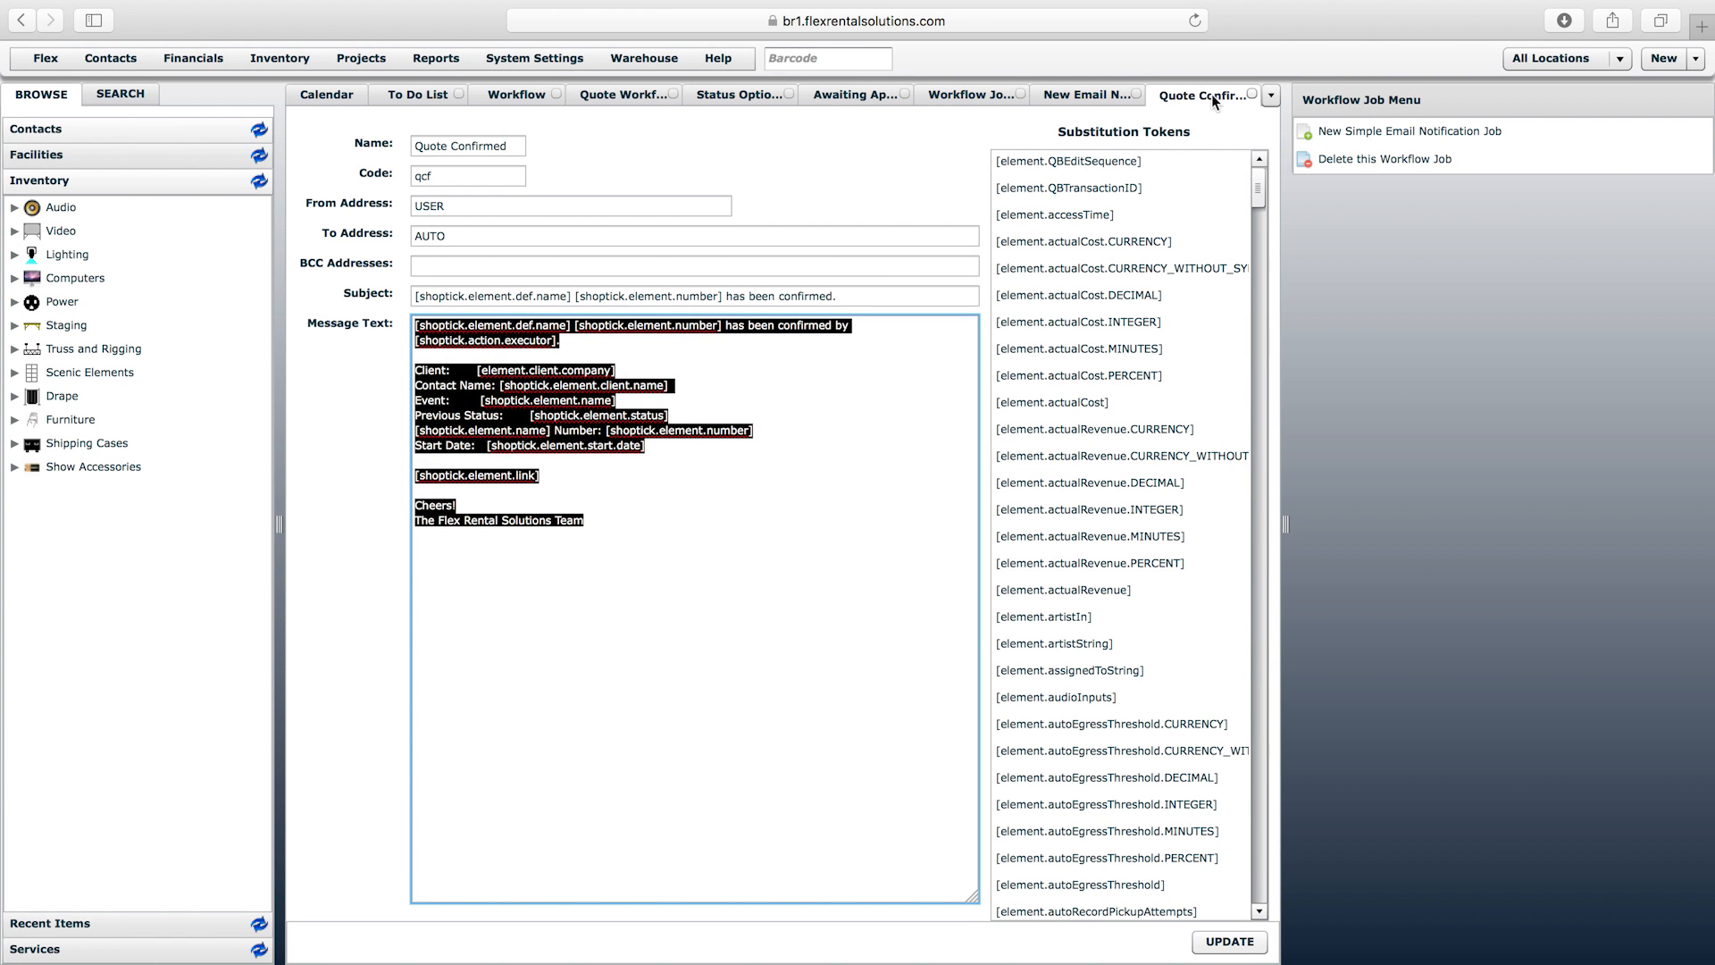
# - Paste the Quote Confirmed message into the new job, changing 'confirmed' to 'submitted for approval'
pyautogui.click(1120, 98)
pyautogui.click(729, 407)
pyautogui.hotkey('ctrl', 'v')
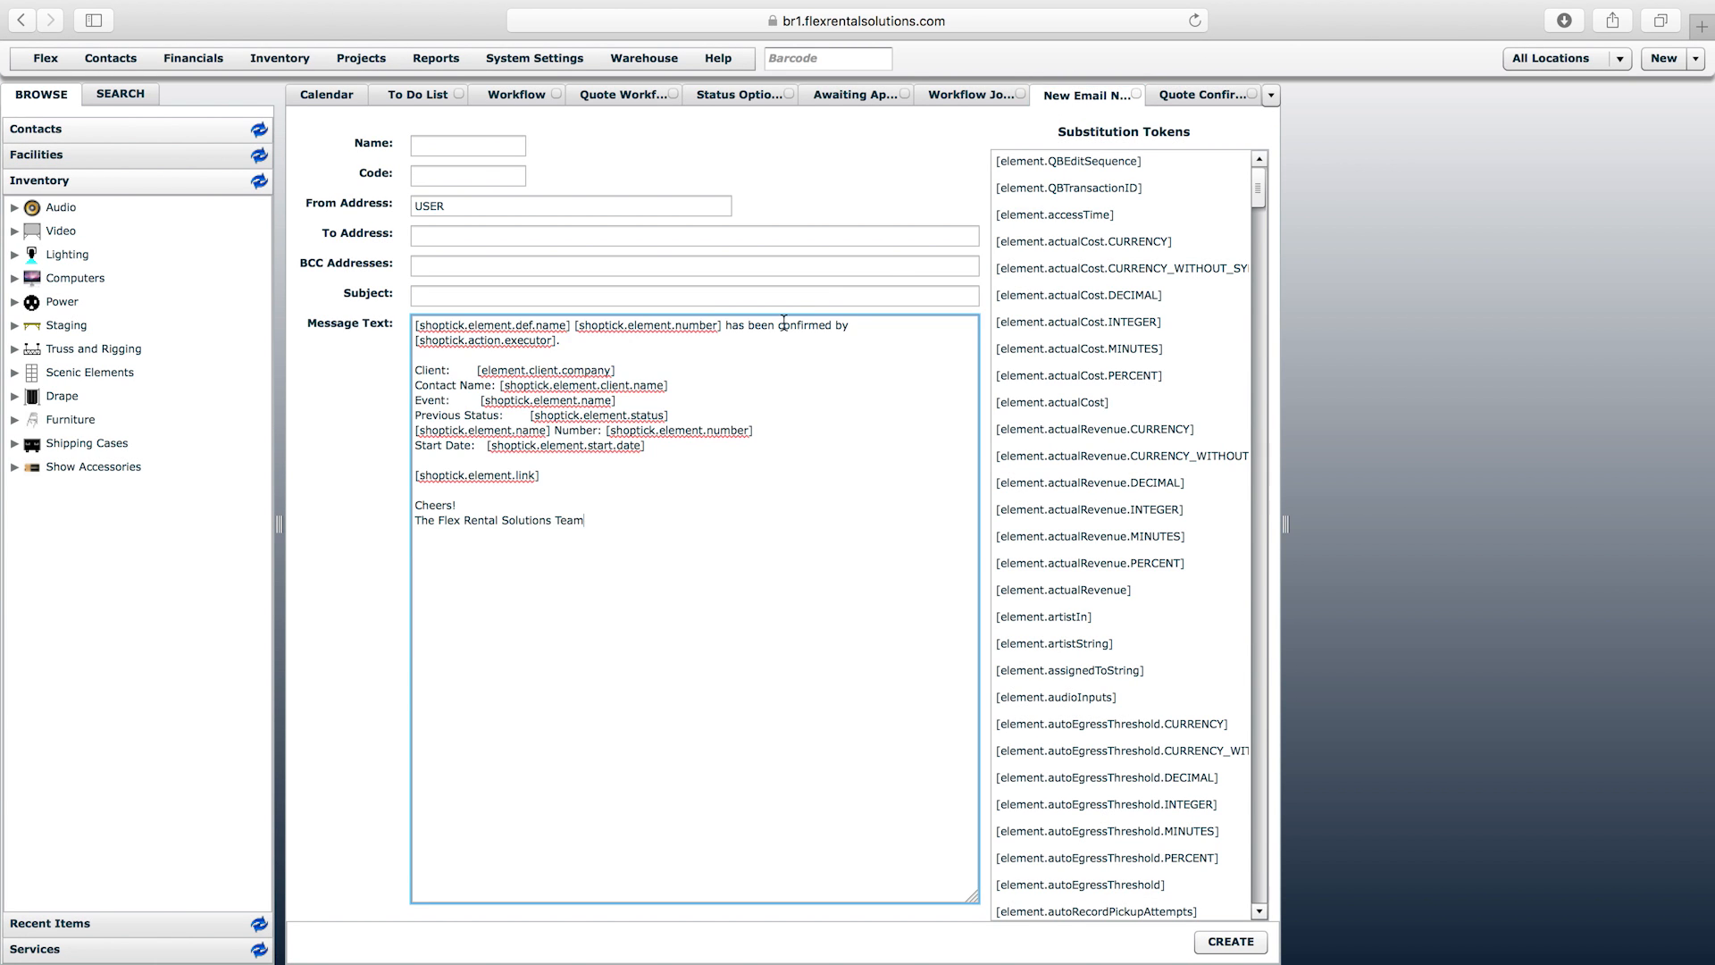
pyautogui.moveTo(779, 327); pyautogui.dragTo(832, 323)
pyautogui.write('submitted for approval')
# - Copy the Quote Confirmed subject into the new job, changing 'confirmed' to 'submitted for approval'
pyautogui.click(1202, 94)
pyautogui.click(312, 295)
pyautogui.hotkey('ctrl', 'c')
pyautogui.click(1070, 93)
pyautogui.click(795, 293)
pyautogui.hotkey('ctrl', 'v')
pyautogui.click(795, 296)
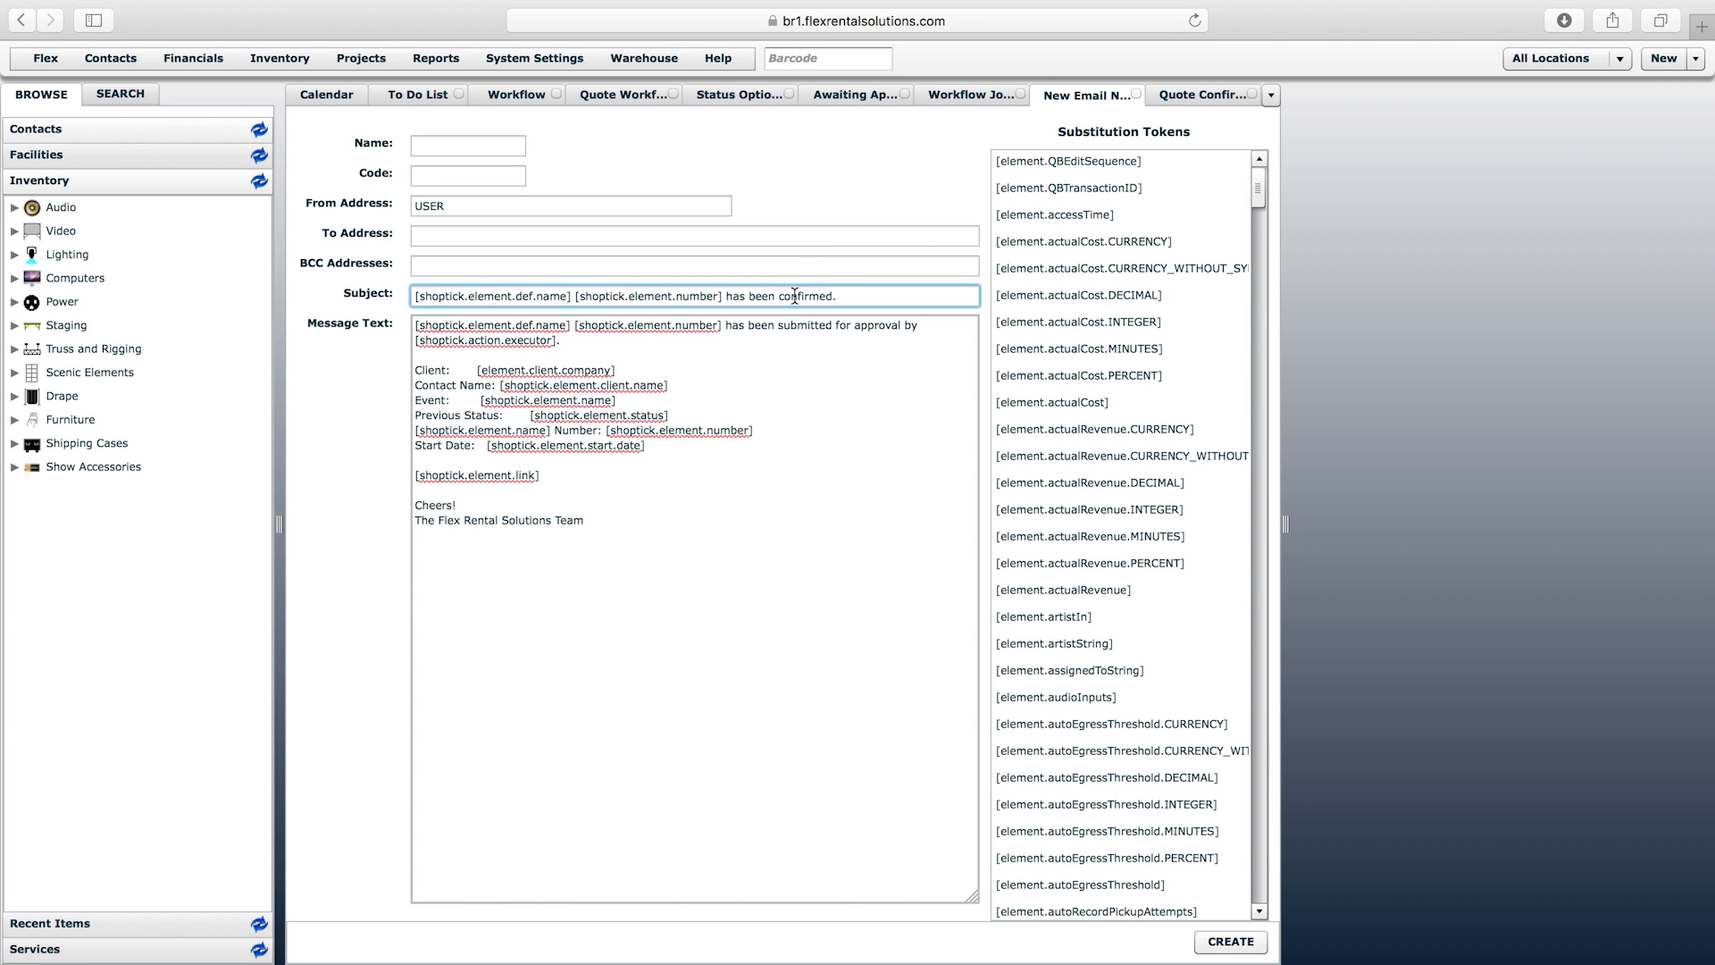
pyautogui.doubleClick(795, 295)
pyautogui.write('submitted for approval')
# - Edit the sender and recipient address fields, leaving the recipient address empty
pyautogui.click(441, 206)
pyautogui.doubleClick(427, 206)
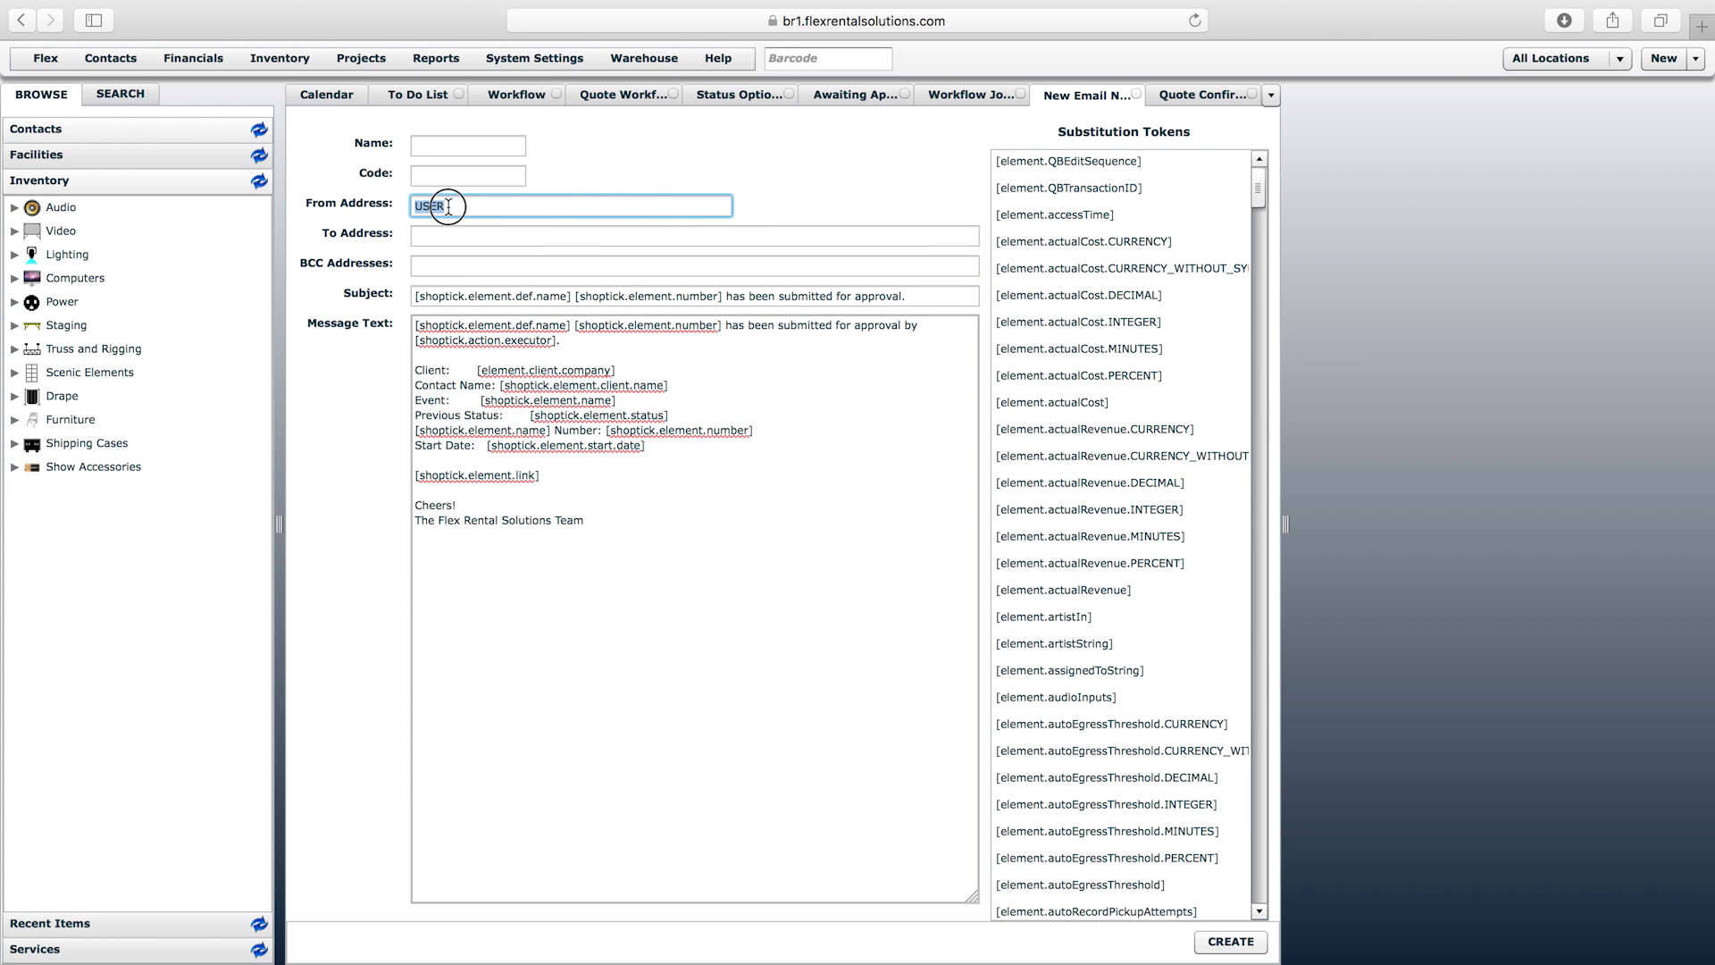
pyautogui.click(451, 235)
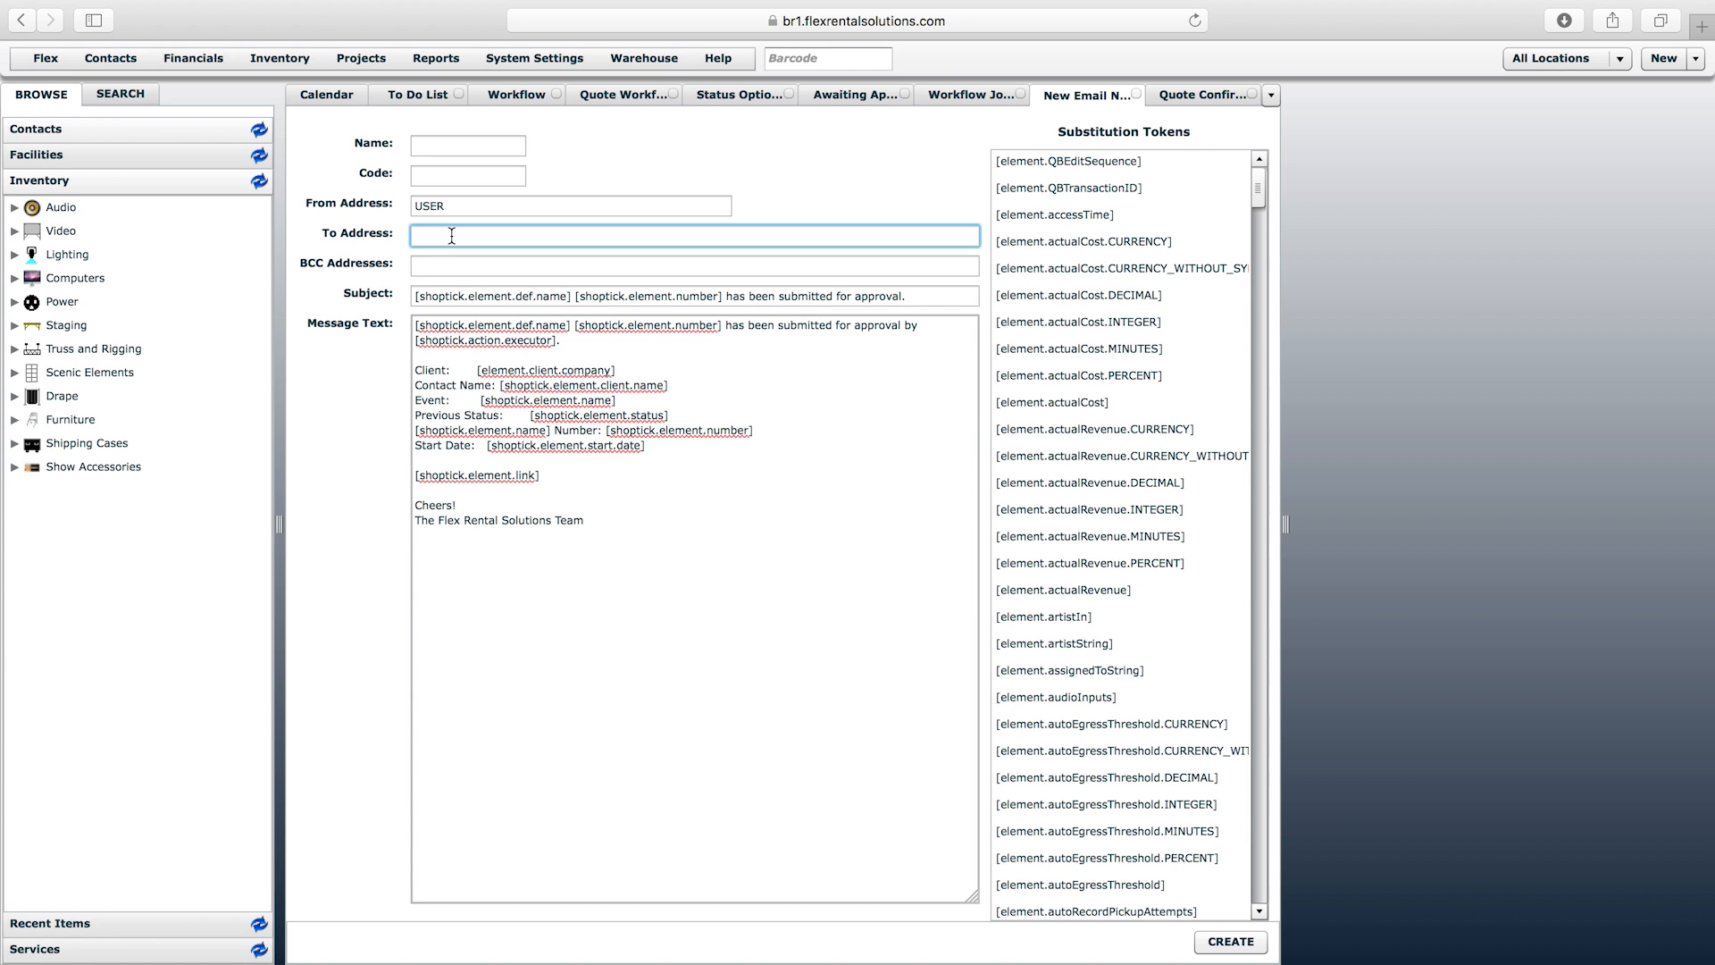
pyautogui.write('boss@com')
pyautogui.press('BackSpace')
pyautogui.press('BackSpace')
pyautogui.press('BackSpace')
pyautogui.press('BackSpace')
pyautogui.press('BackSpace')
pyautogui.press('BackSpace')
pyautogui.press('BackSpace')
pyautogui.press('BackSpace')
pyautogui.write('head')
pyautogui.press('BackSpace')
pyautogui.press('BackSpace')
pyautogui.press('BackSpace')
pyautogui.press('BackSpace')
# - Name the job 'Quote Submit for Approval' with code QSA and create it
pyautogui.click(462, 144)
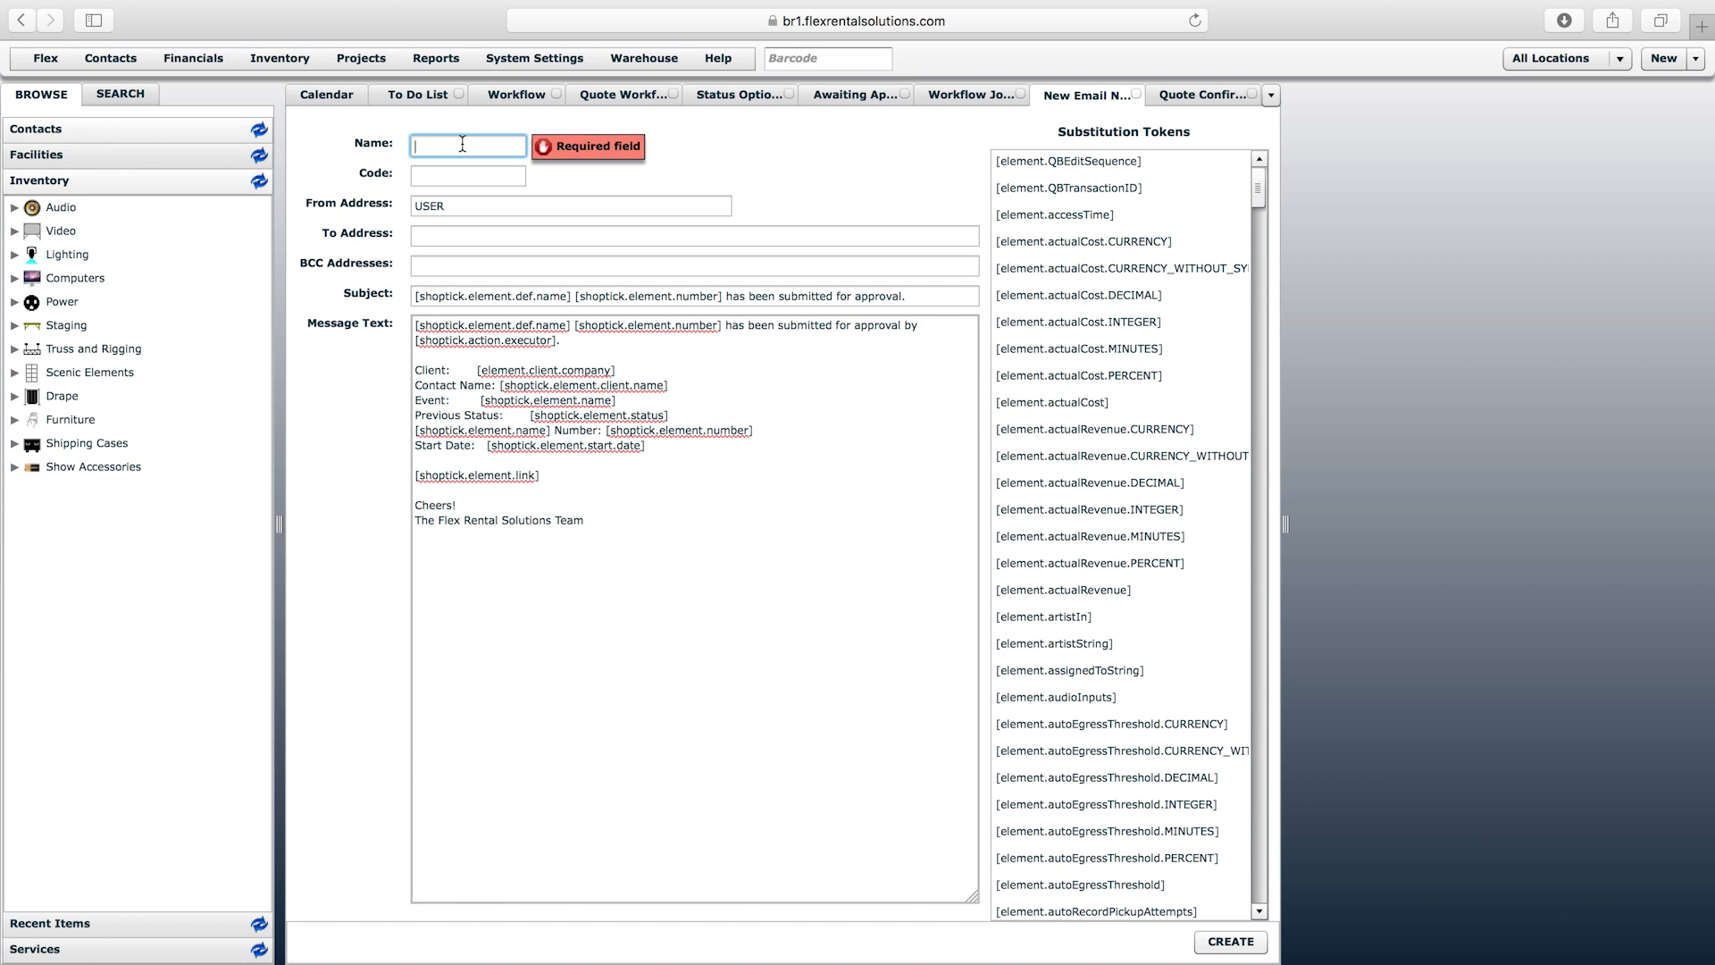
pyautogui.write('Quote Submi')
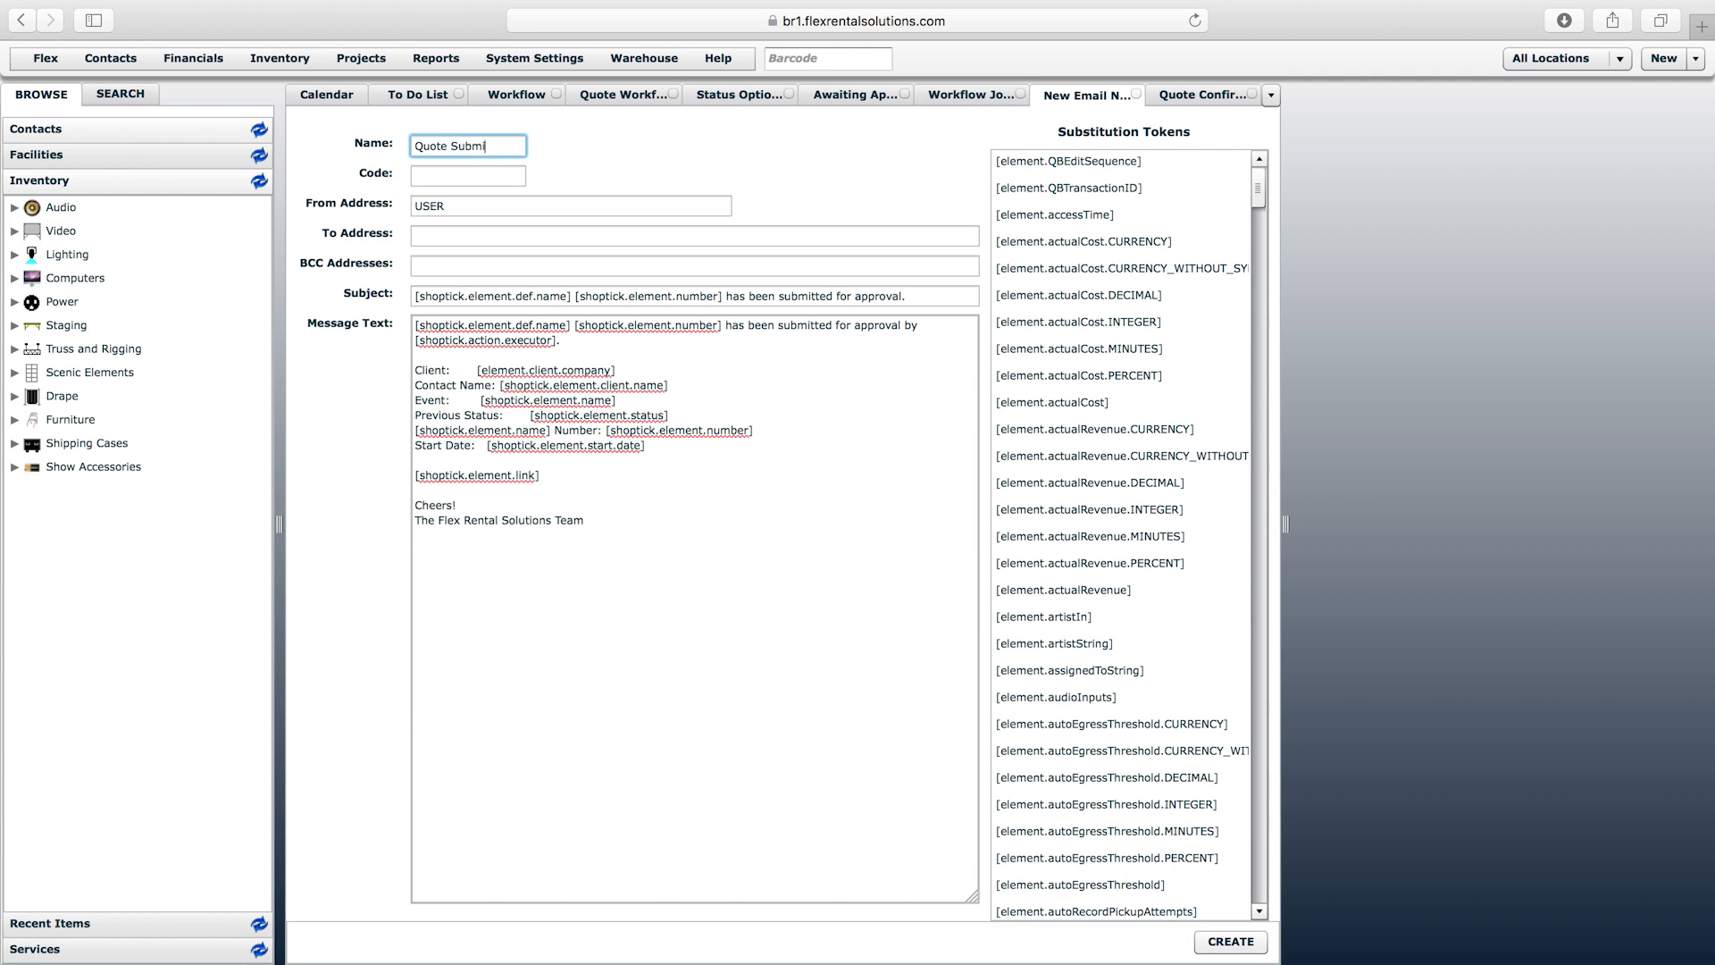
pyautogui.write('t for Approval')
pyautogui.click(451, 177)
pyautogui.write('Q')
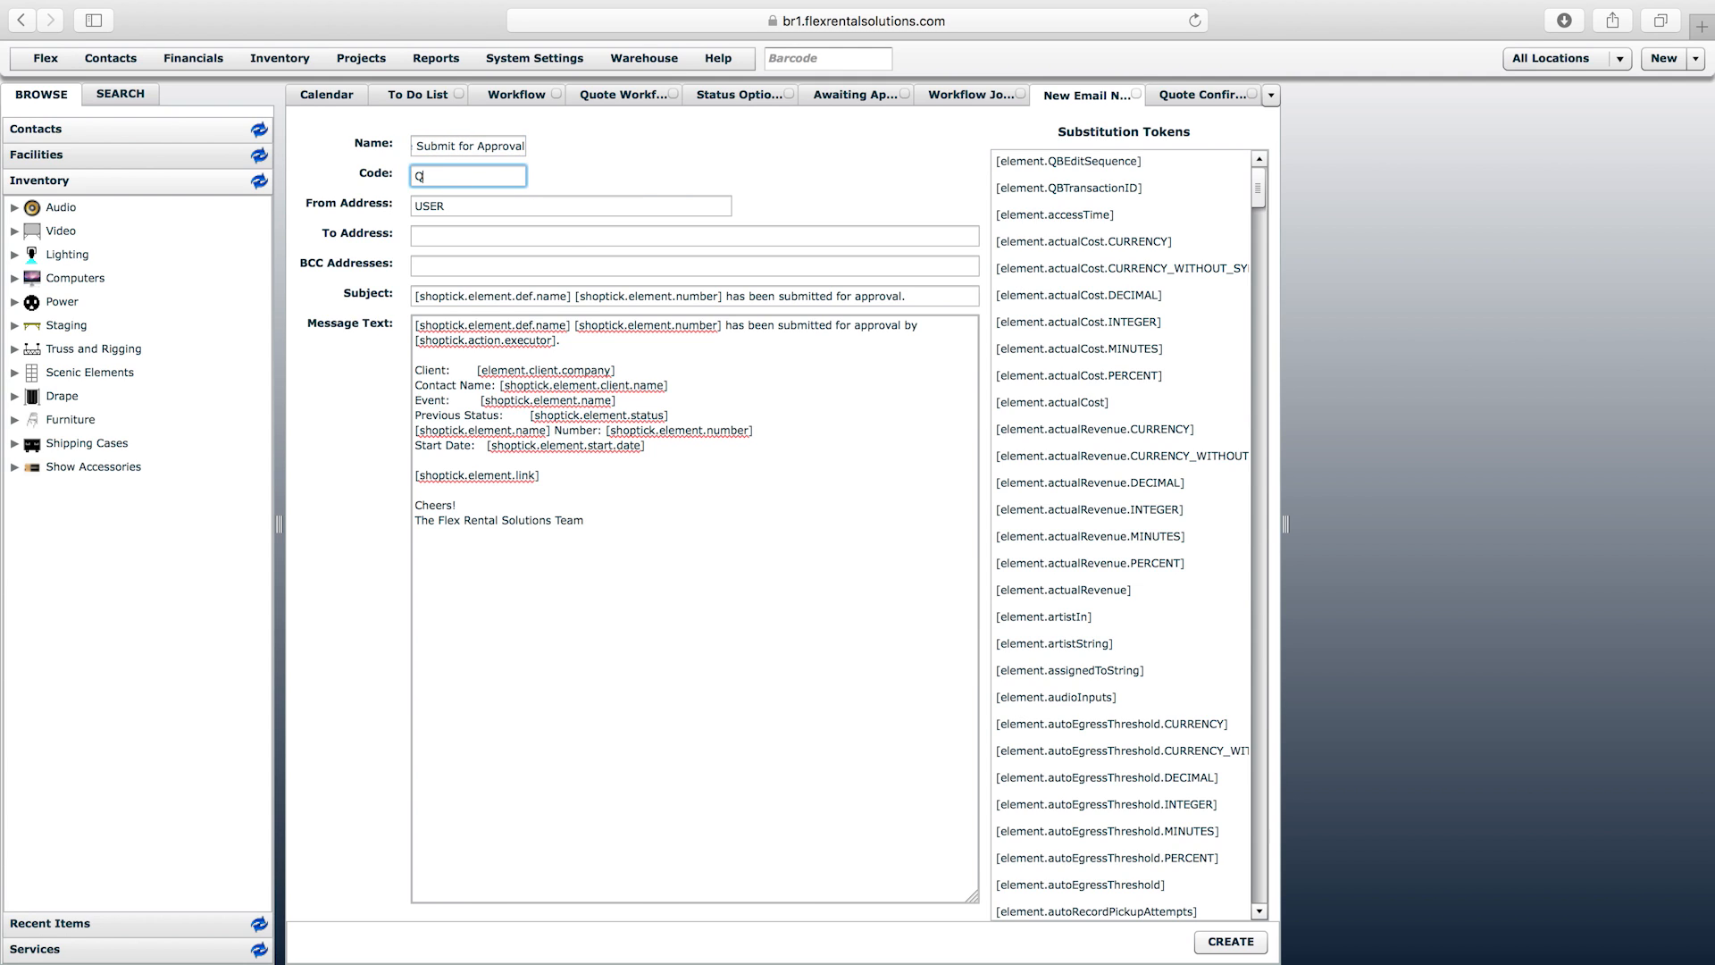
pyautogui.write('SA')
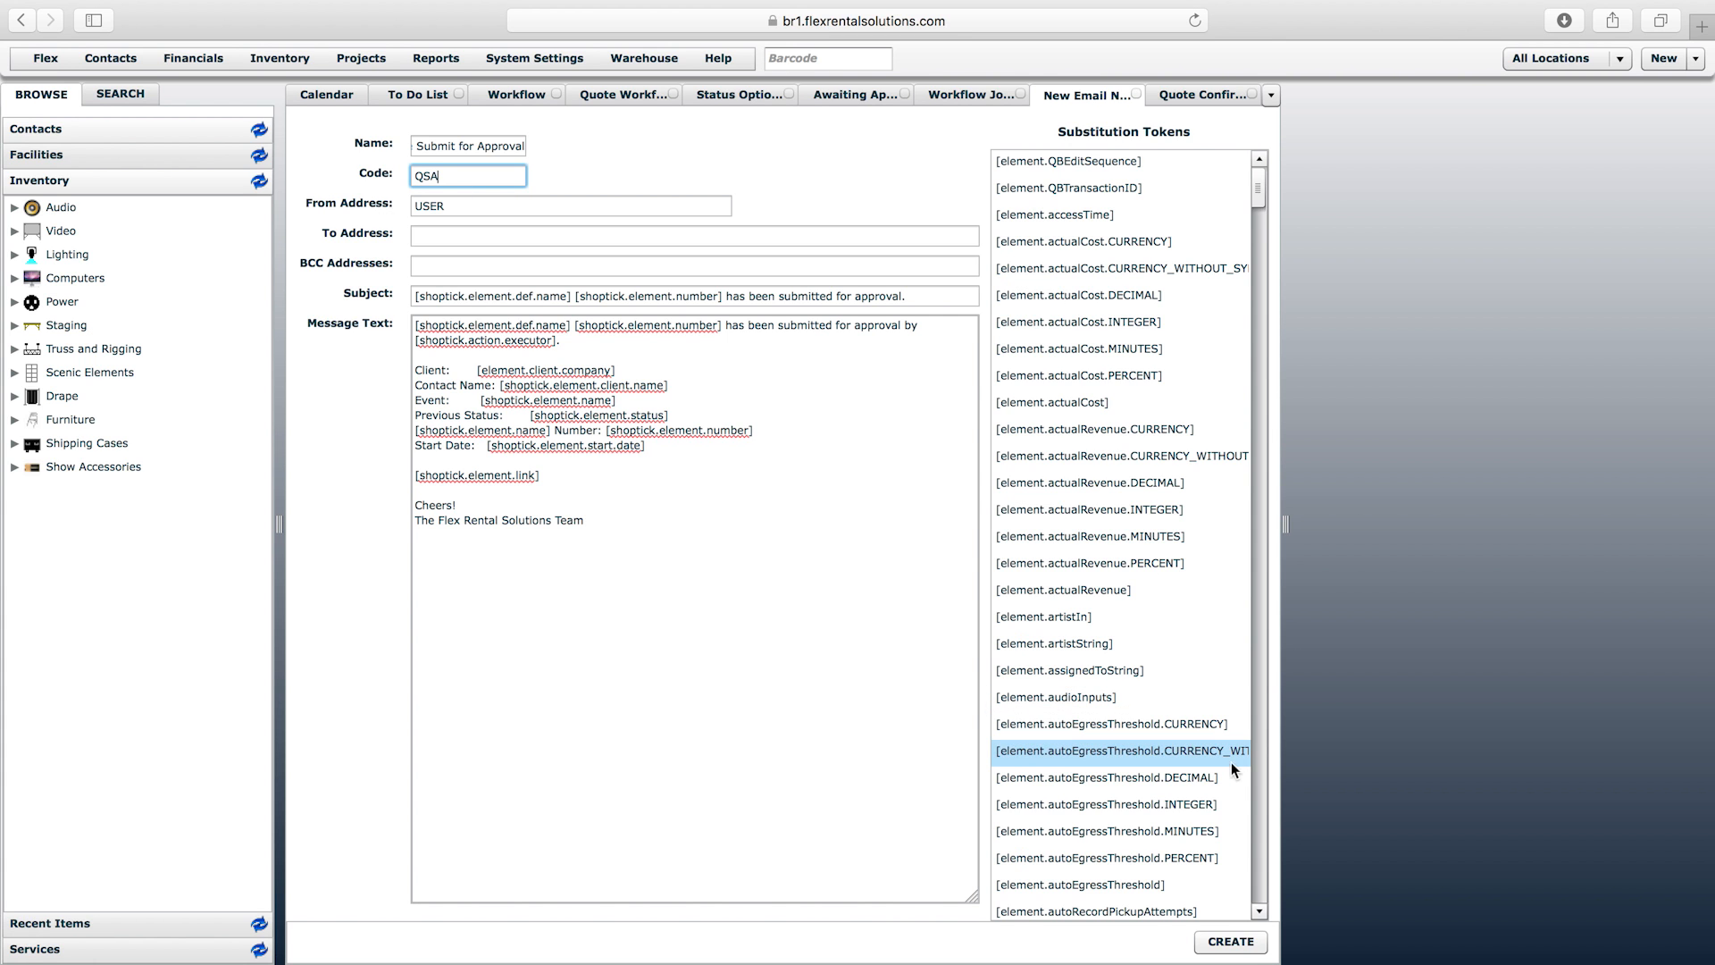
pyautogui.click(1242, 944)
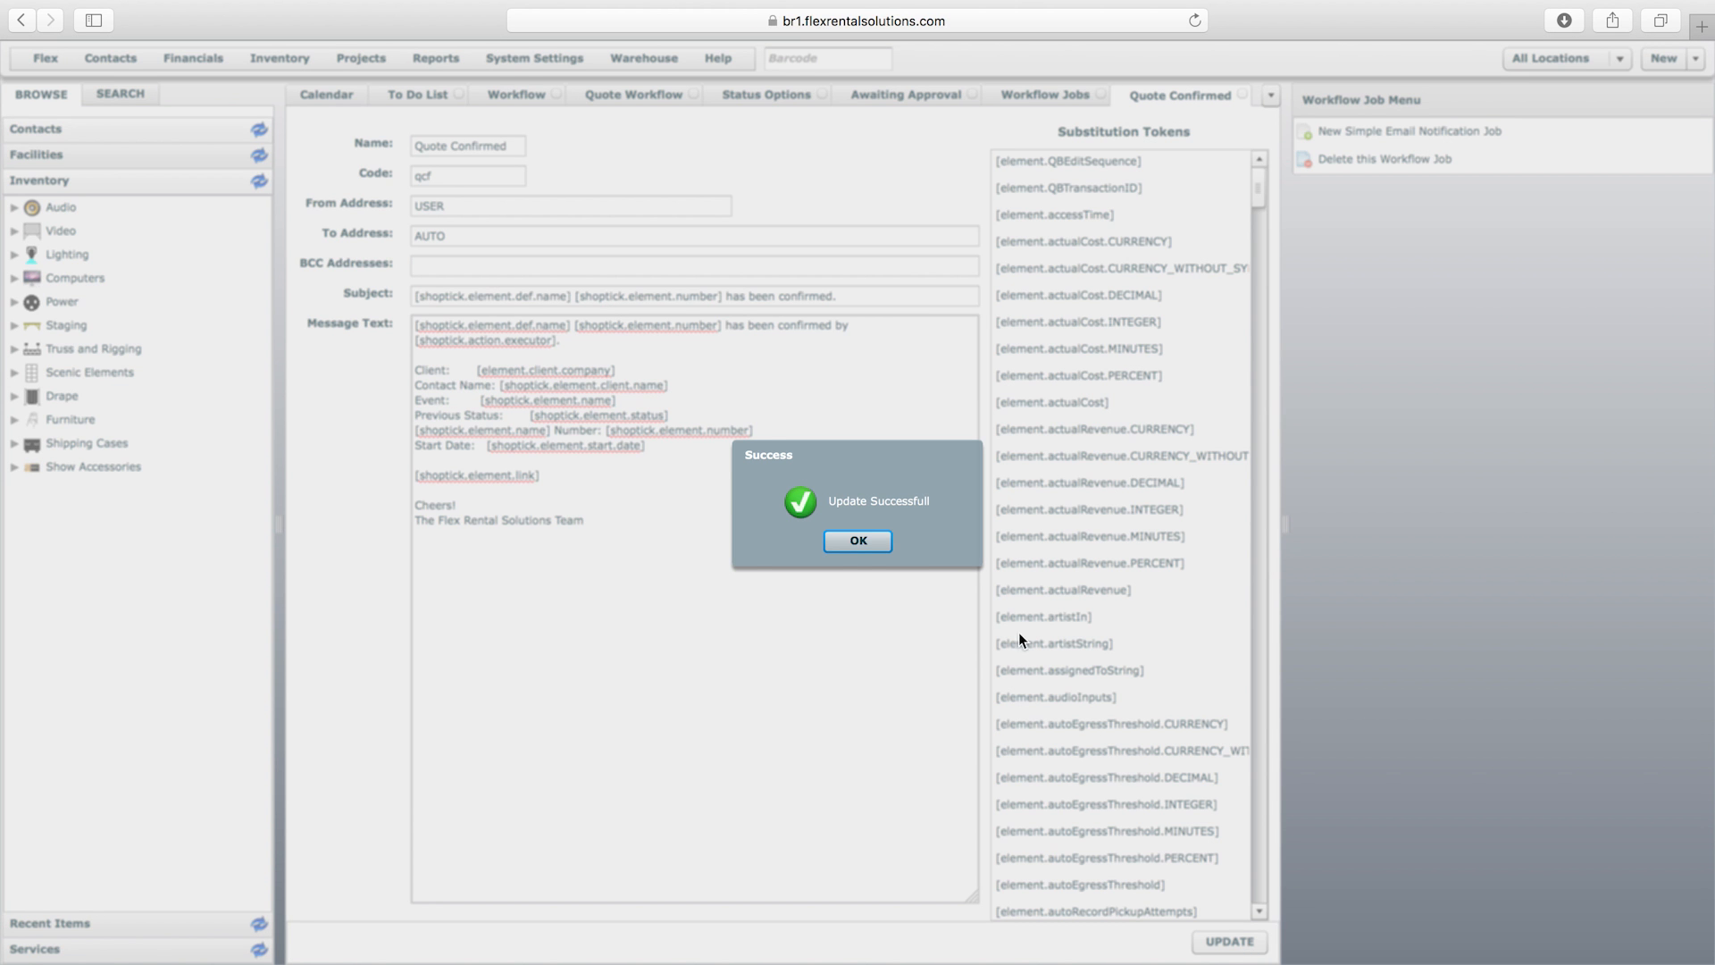
pyautogui.click(854, 541)
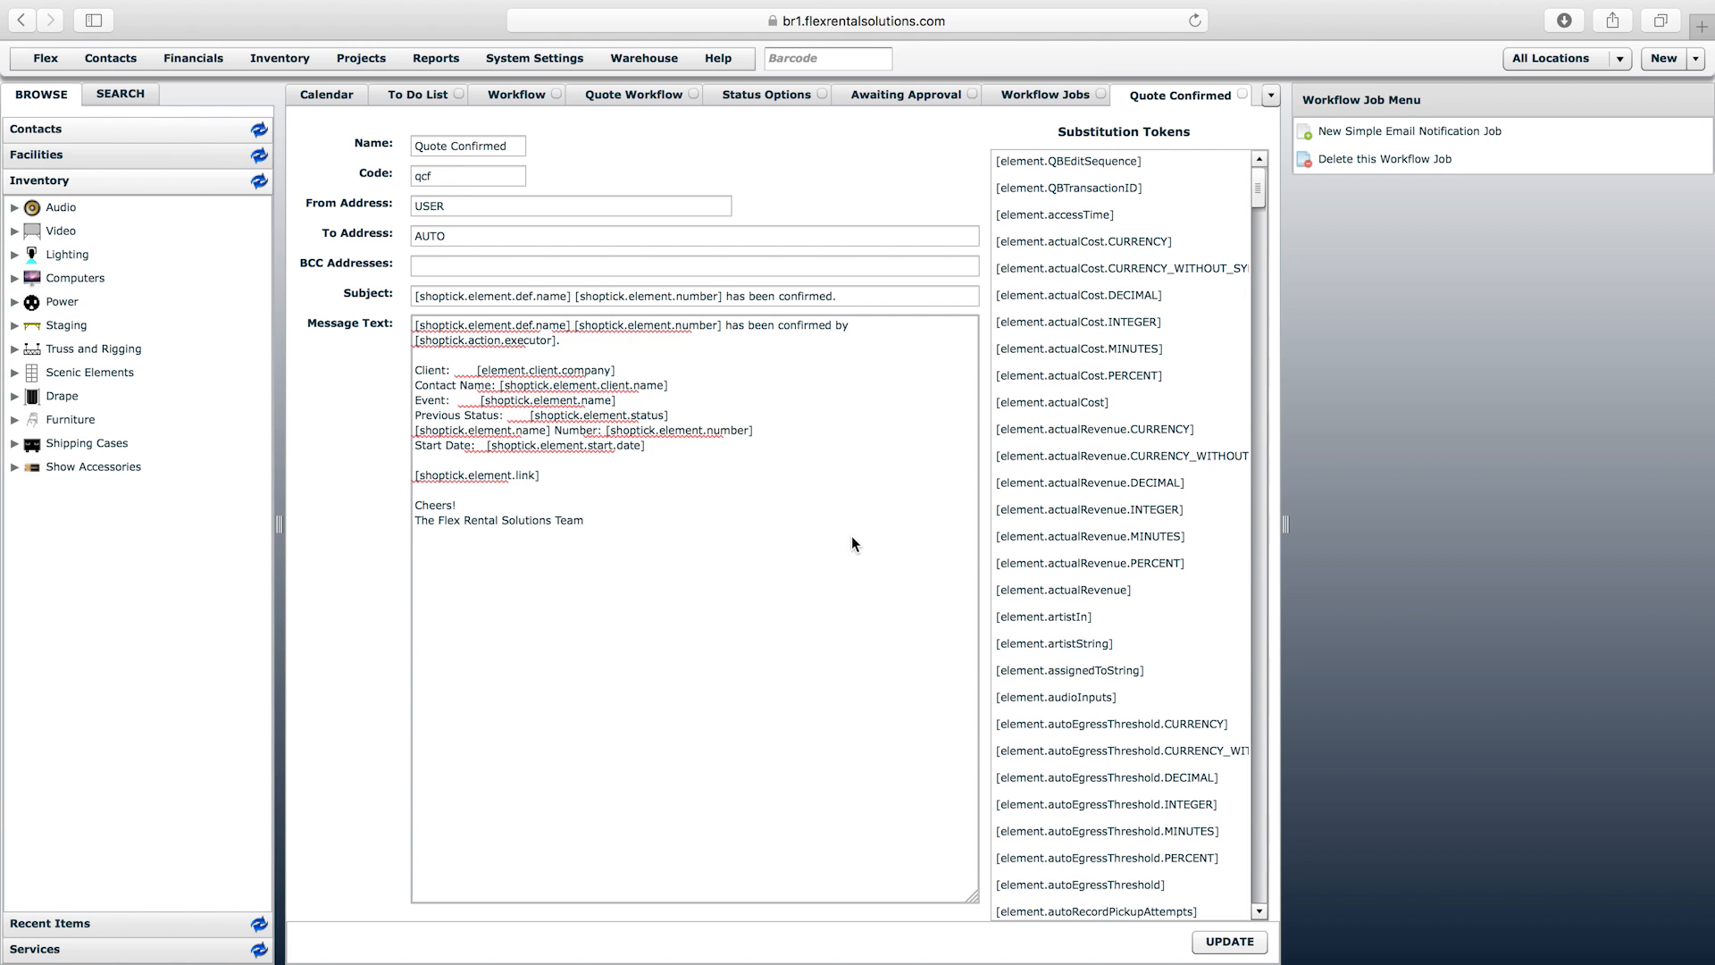
pyautogui.click(936, 100)
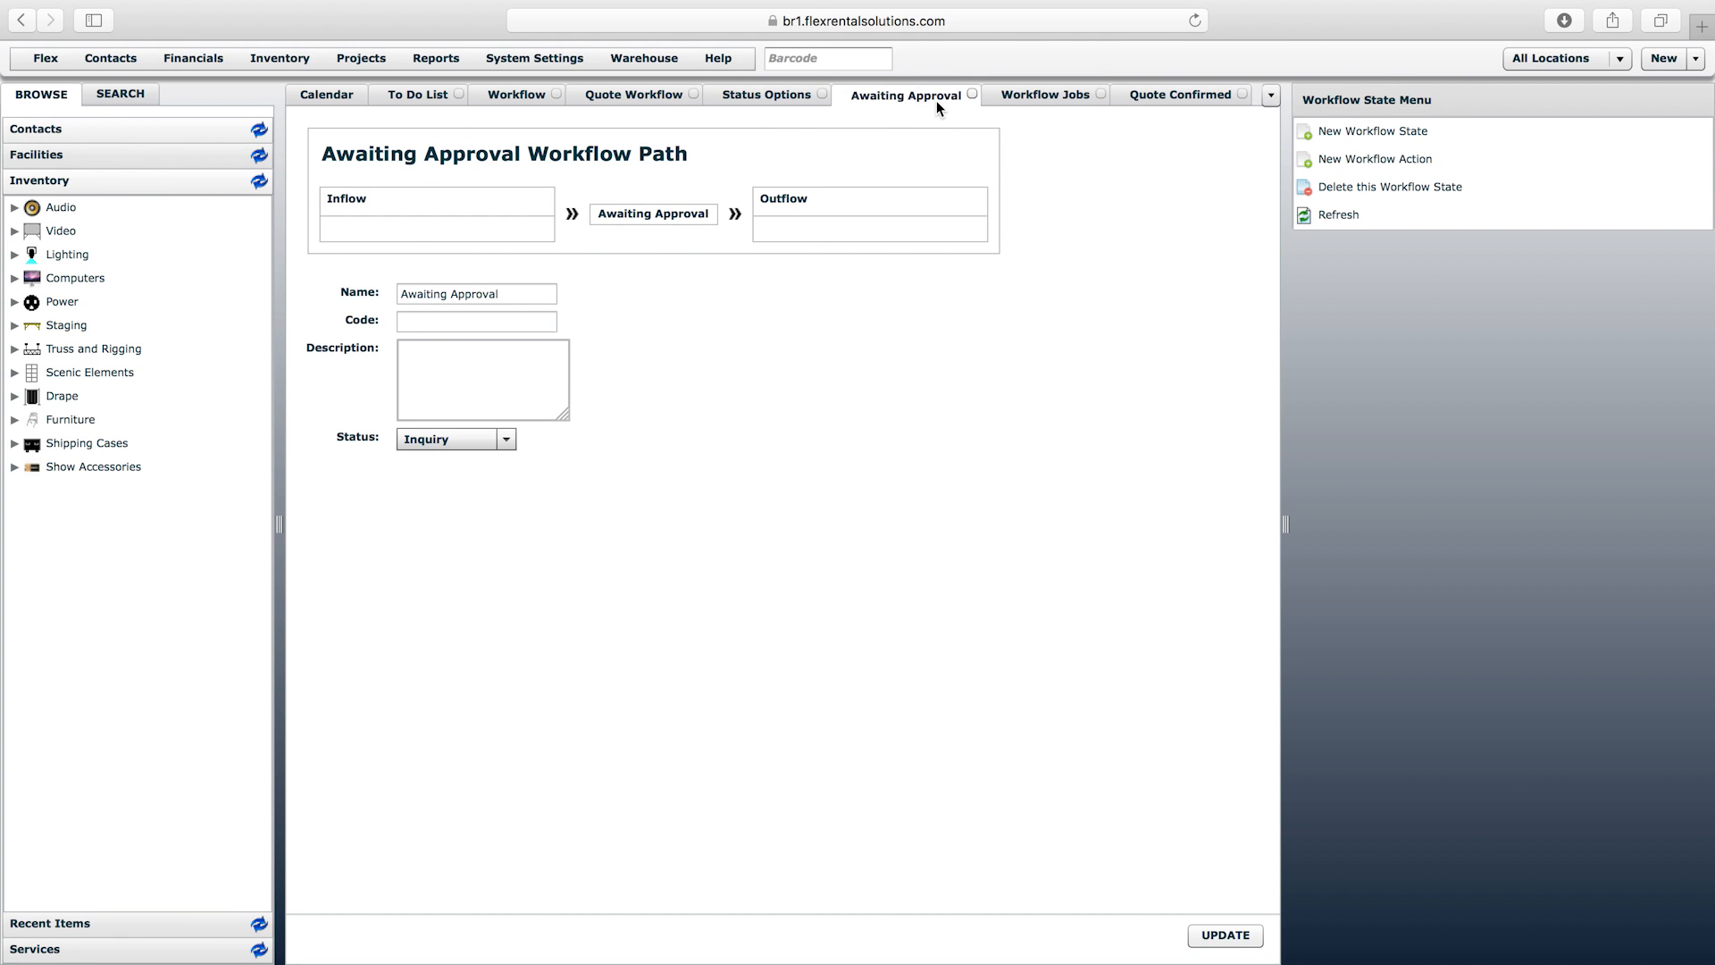
# - Start a new workflow action named 'Submit for Approval' with the confirm screen set to No
pyautogui.click(637, 100)
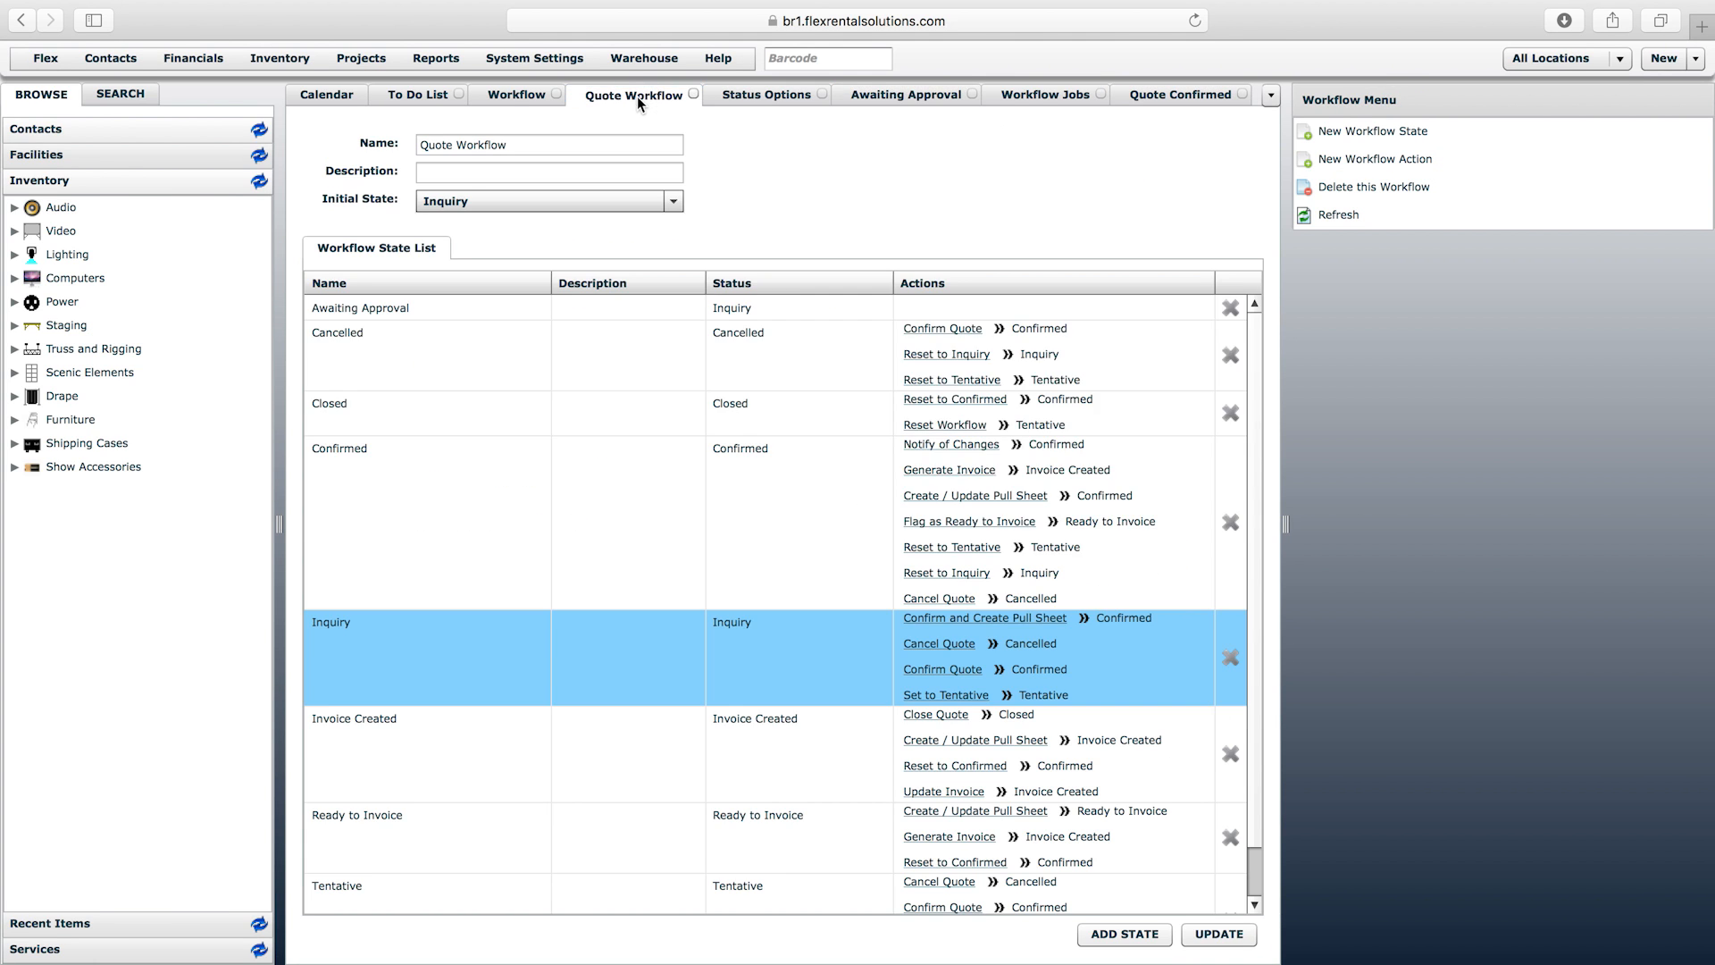
pyautogui.click(434, 655)
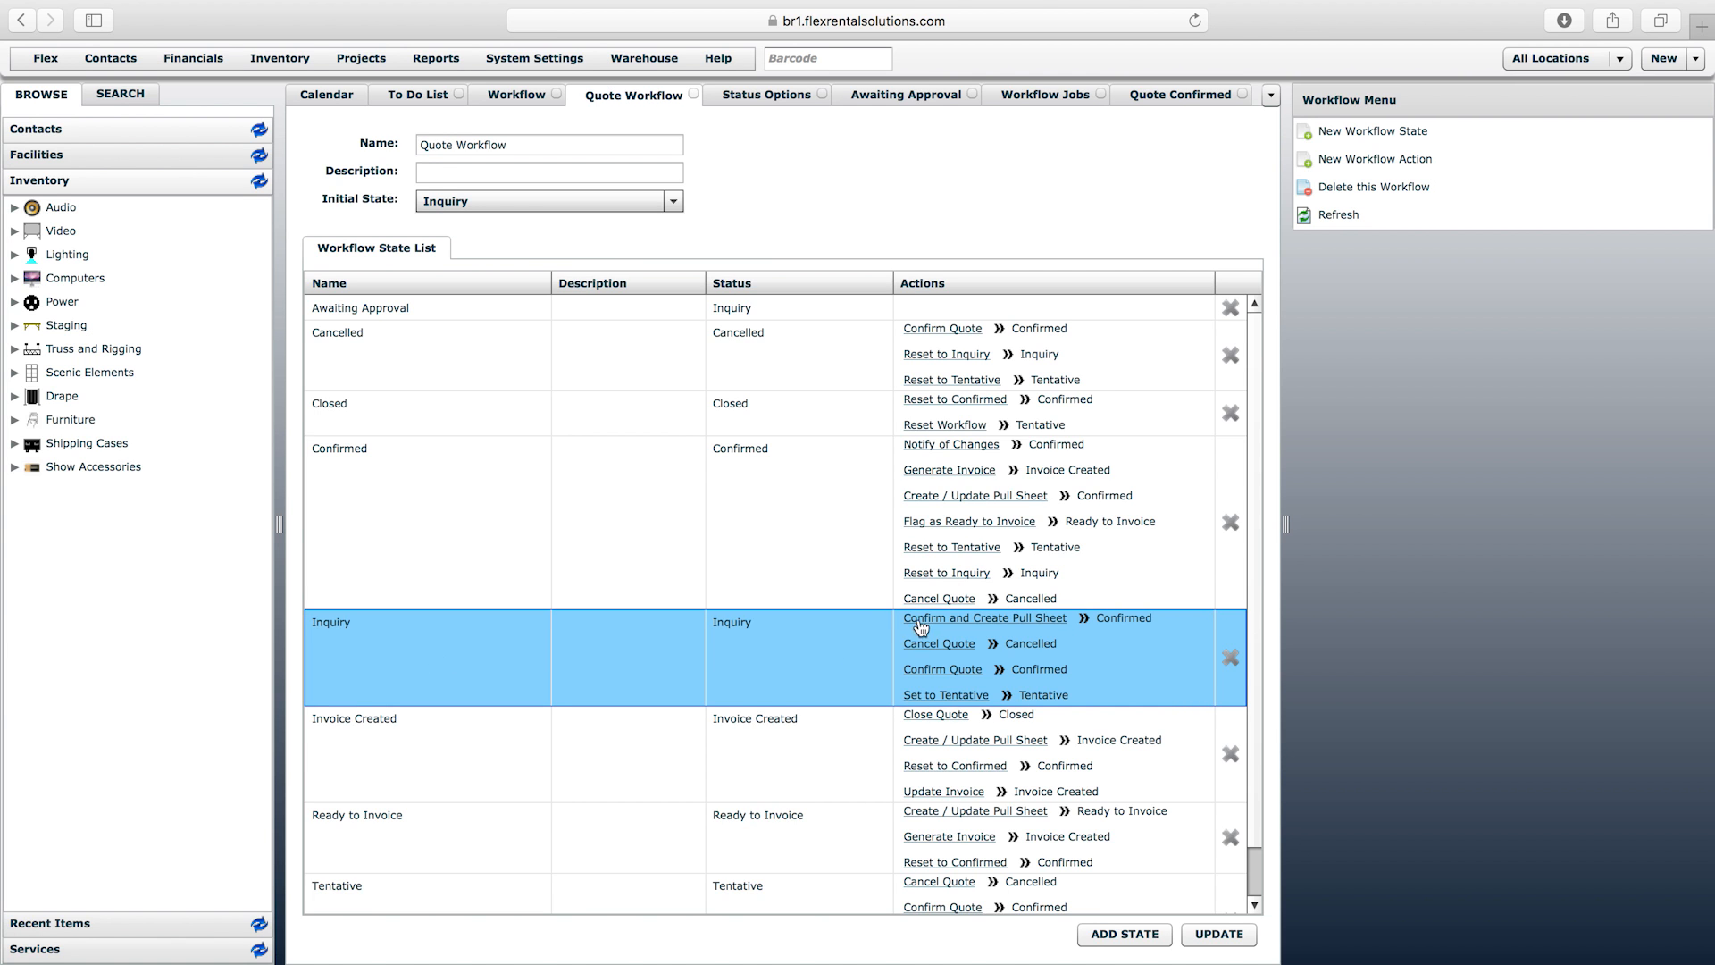
pyautogui.click(1387, 157)
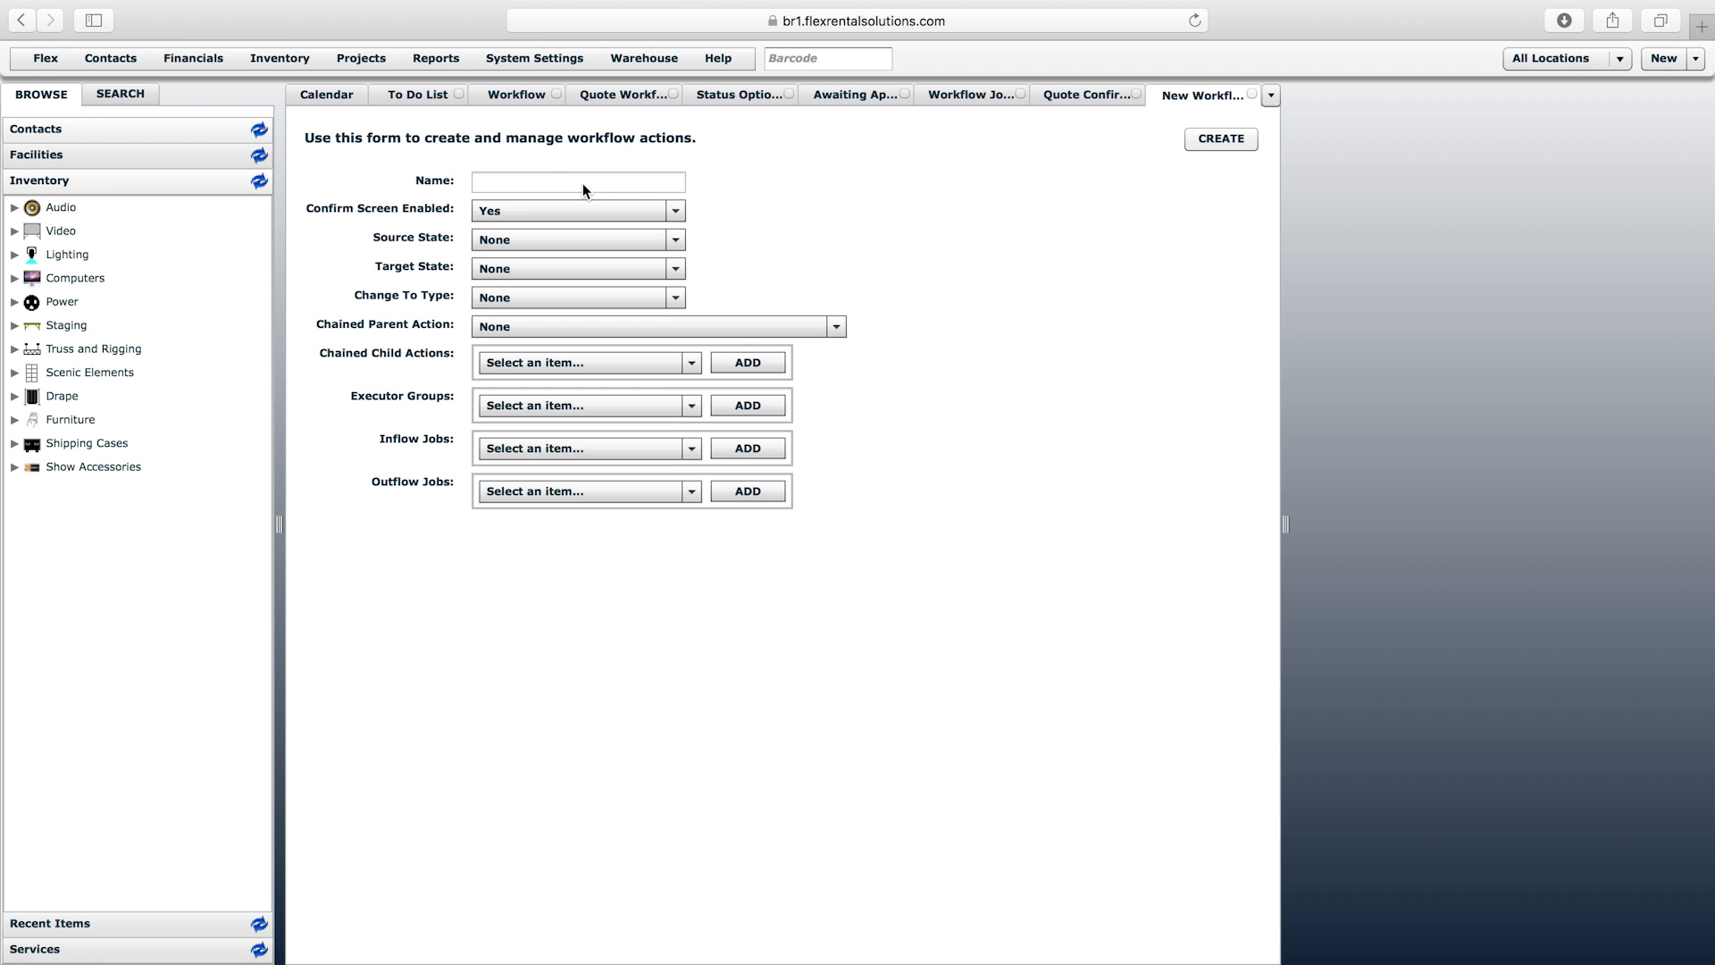
pyautogui.click(583, 184)
pyautogui.write('Submit for Approval')
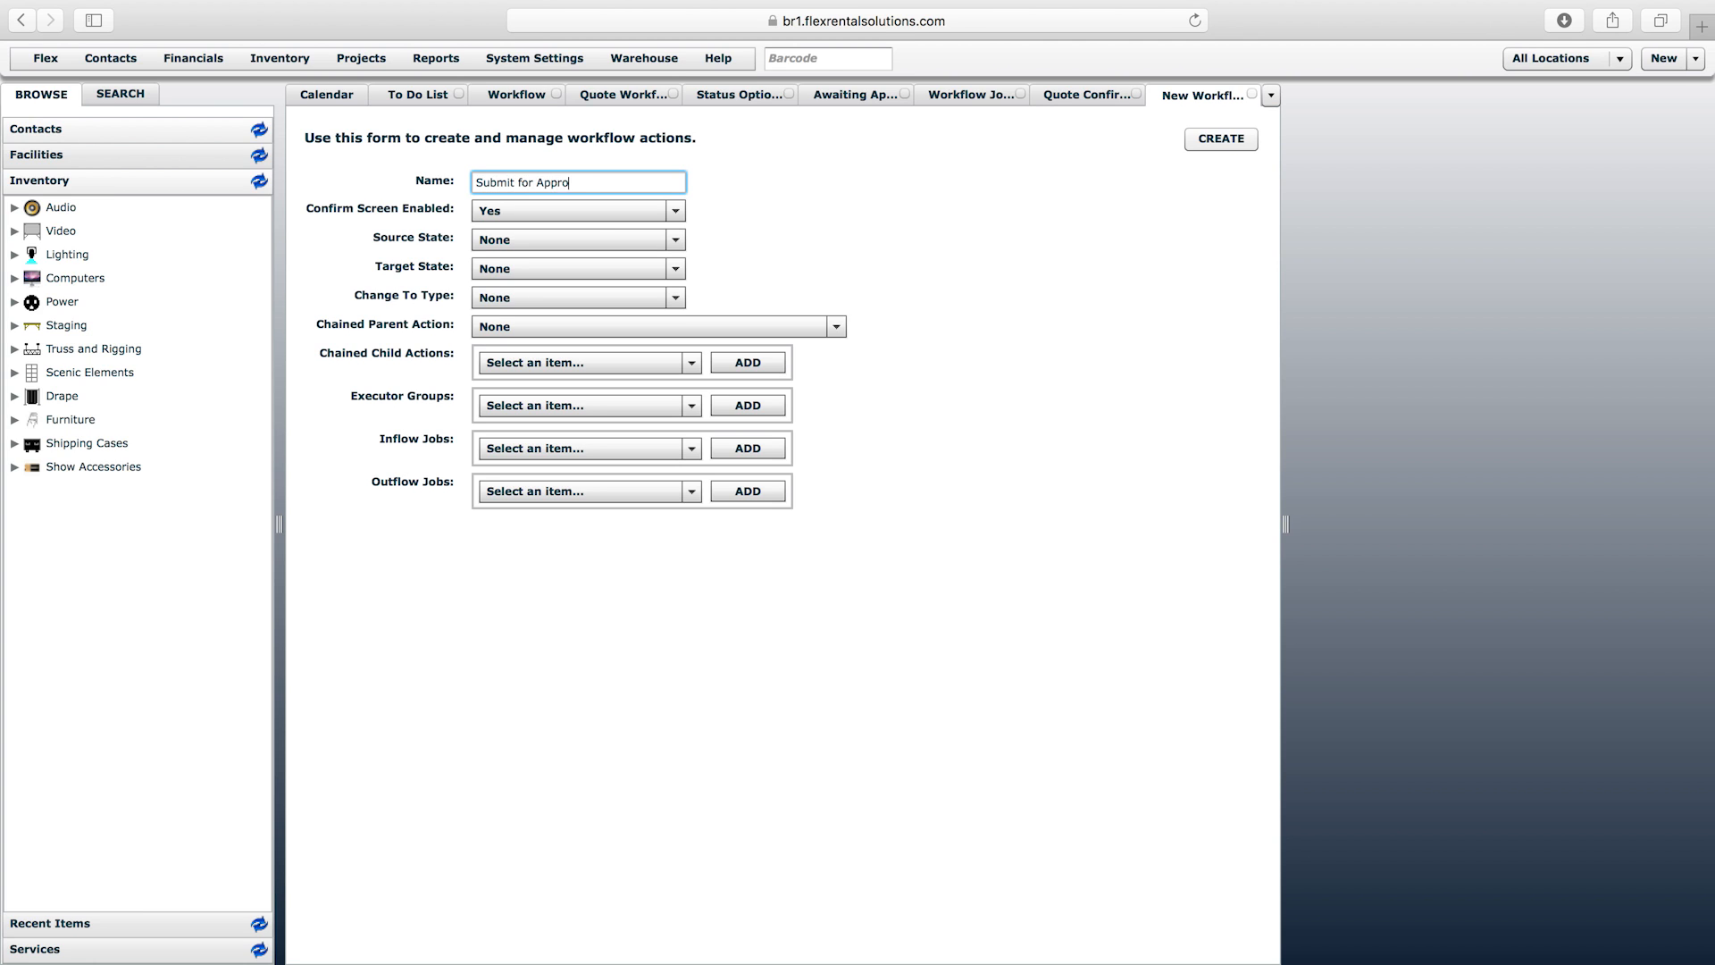
pyautogui.click(598, 214)
pyautogui.click(588, 233)
# - Set source Inquiry, target Awaiting Approval, outflow job Quote Submit for Approval, and create the action
pyautogui.click(586, 239)
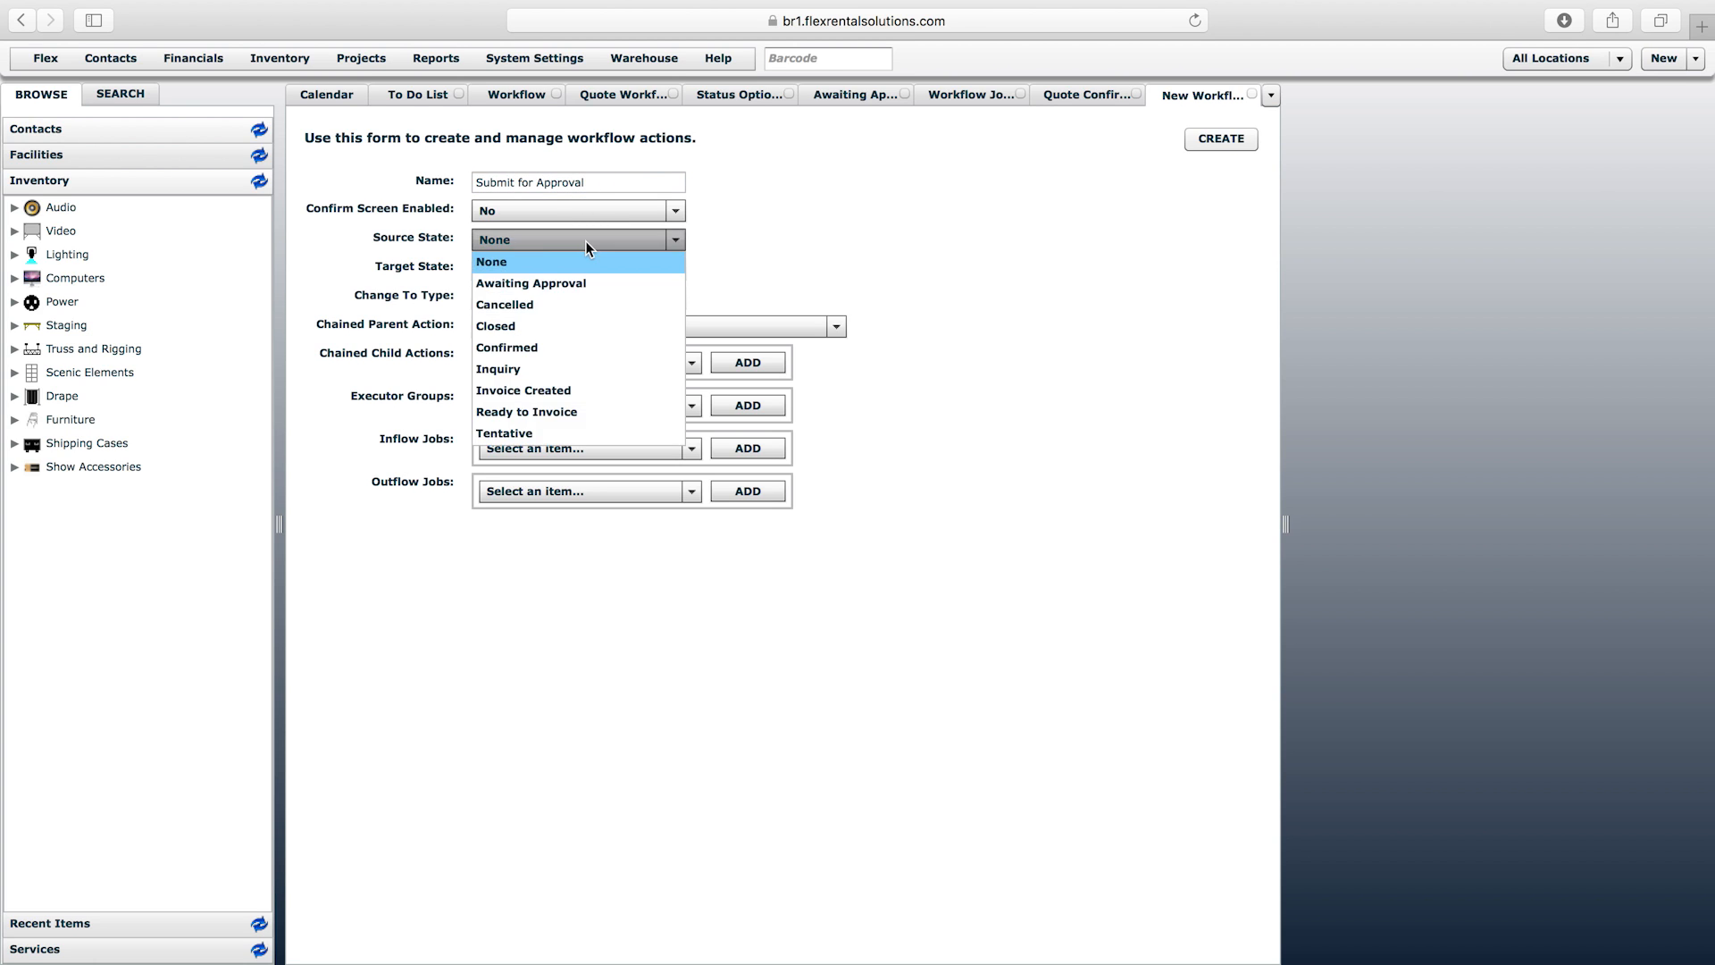
pyautogui.click(567, 372)
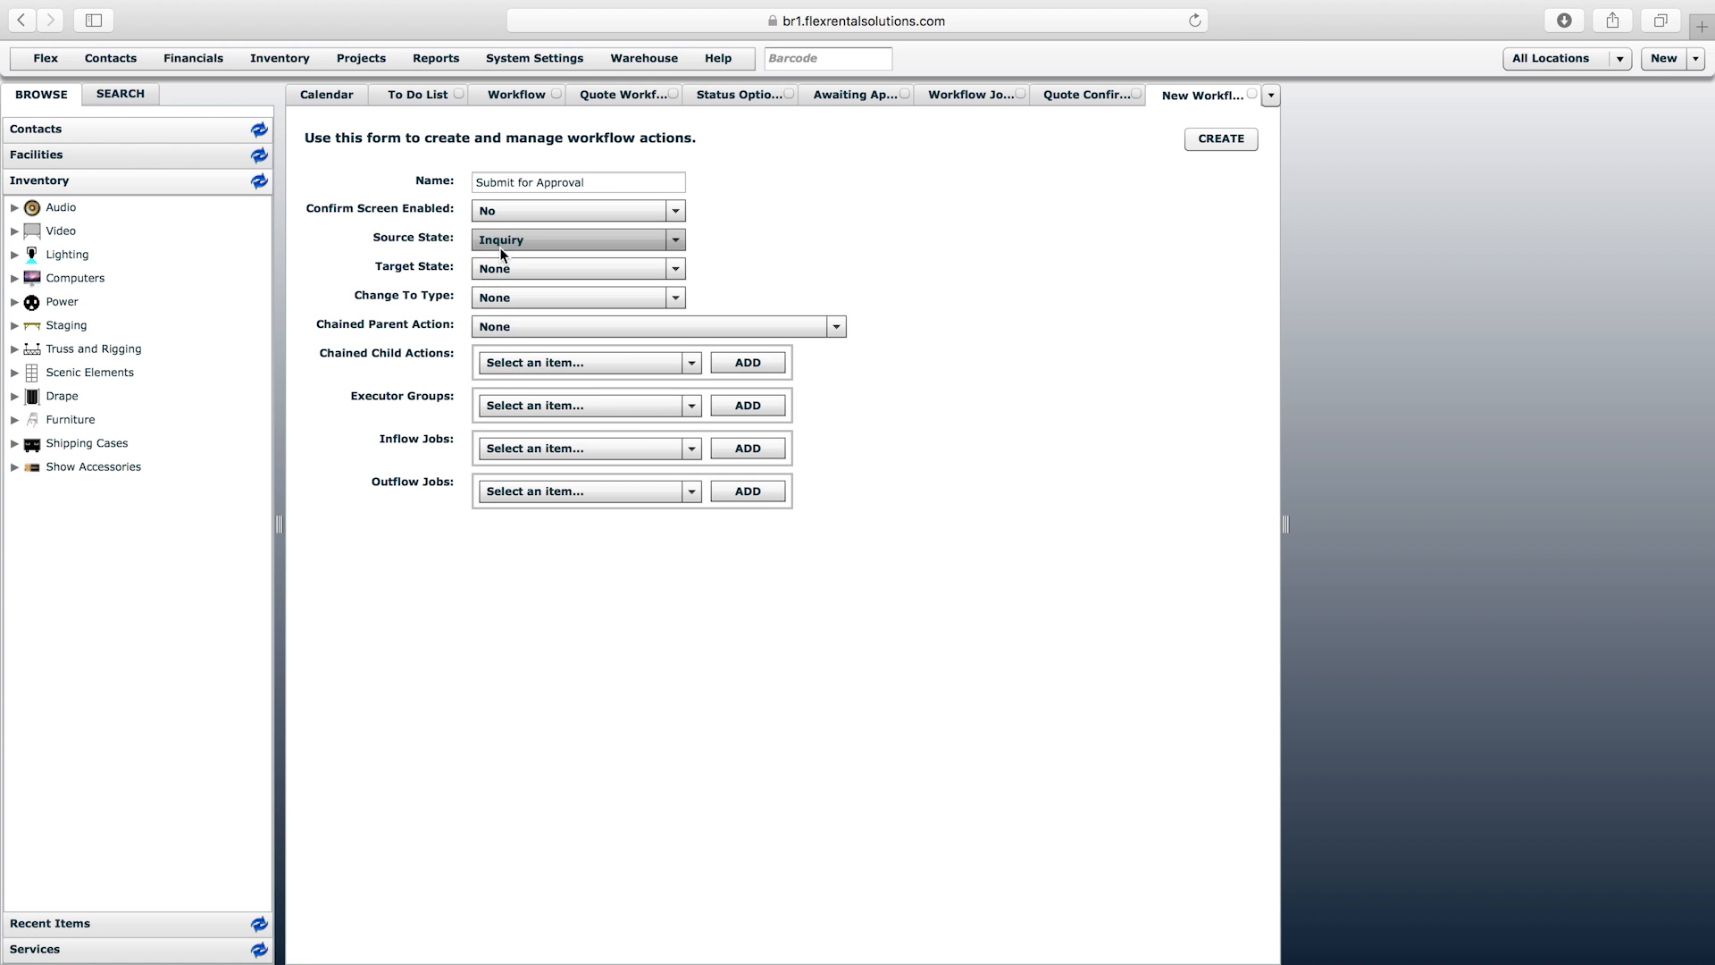
pyautogui.click(508, 270)
pyautogui.click(512, 276)
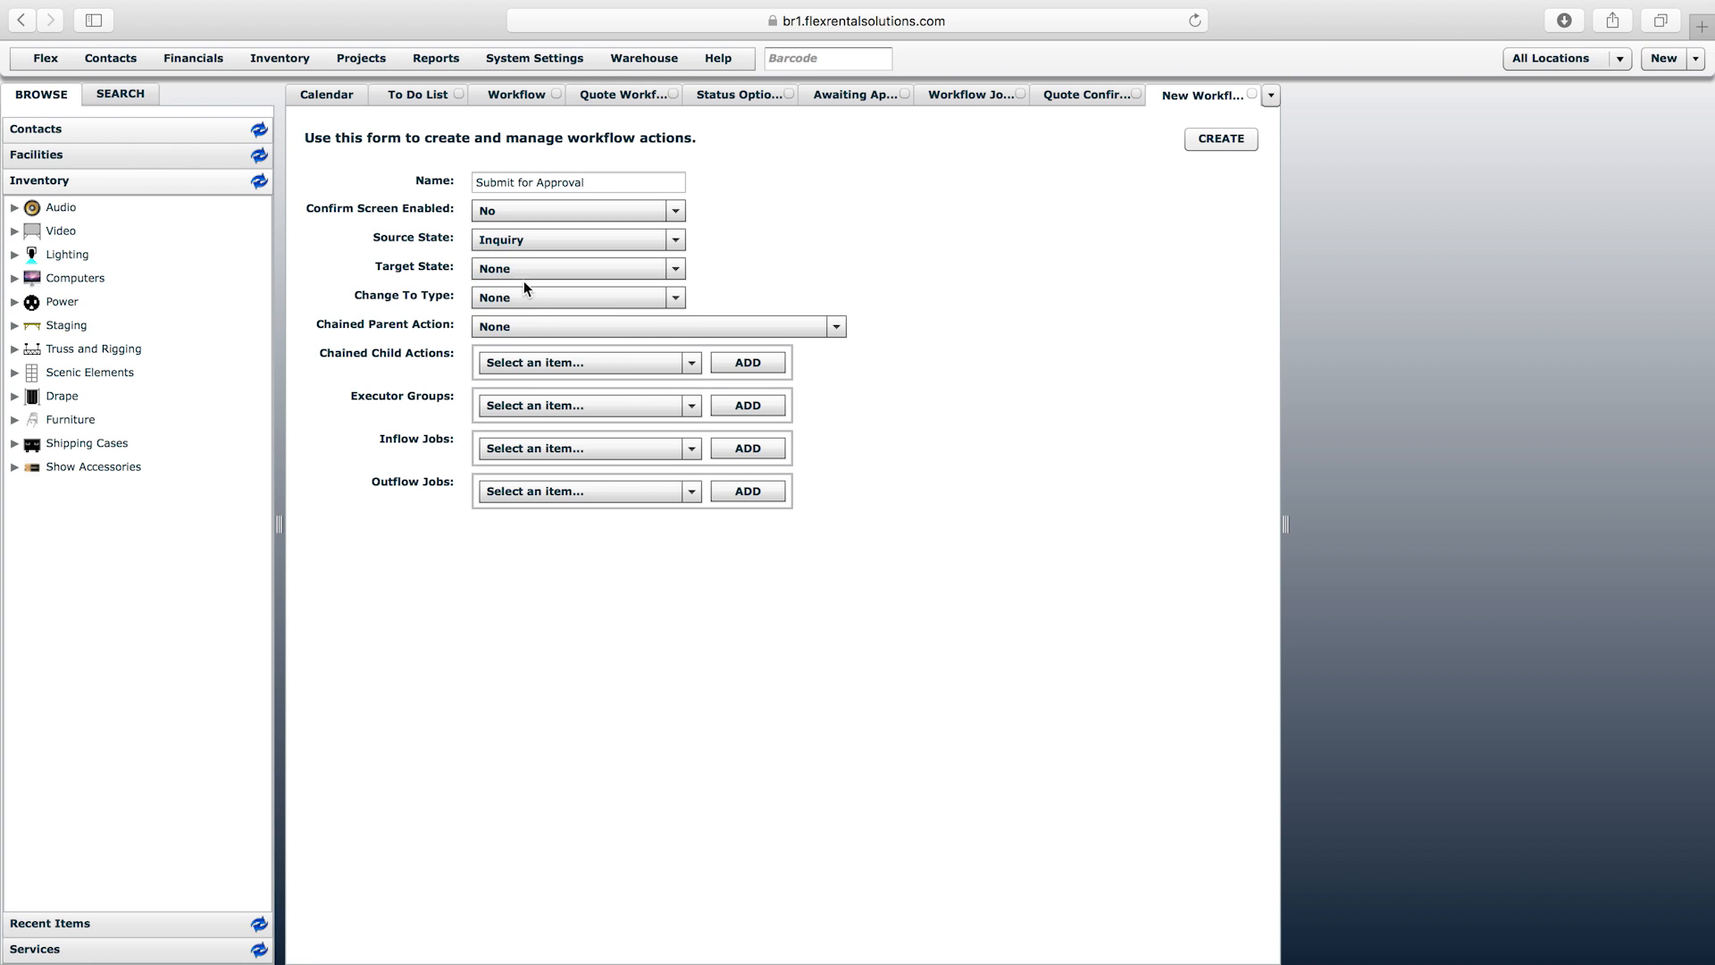
pyautogui.click(528, 270)
pyautogui.click(518, 312)
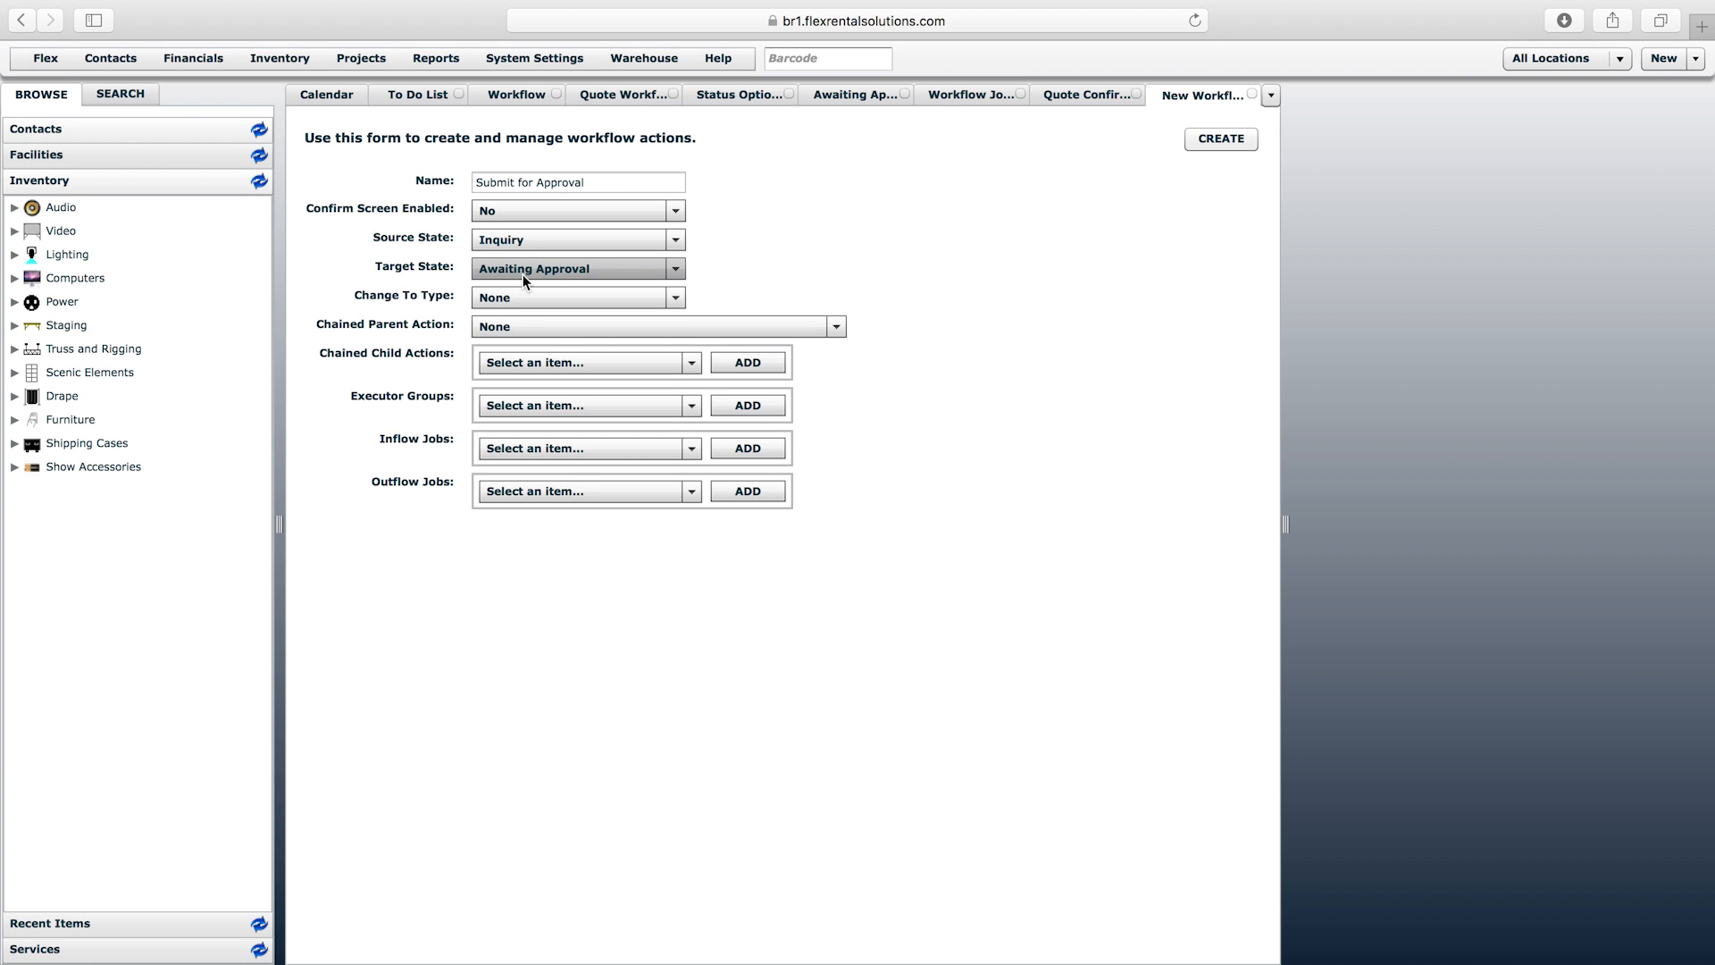
pyautogui.click(562, 498)
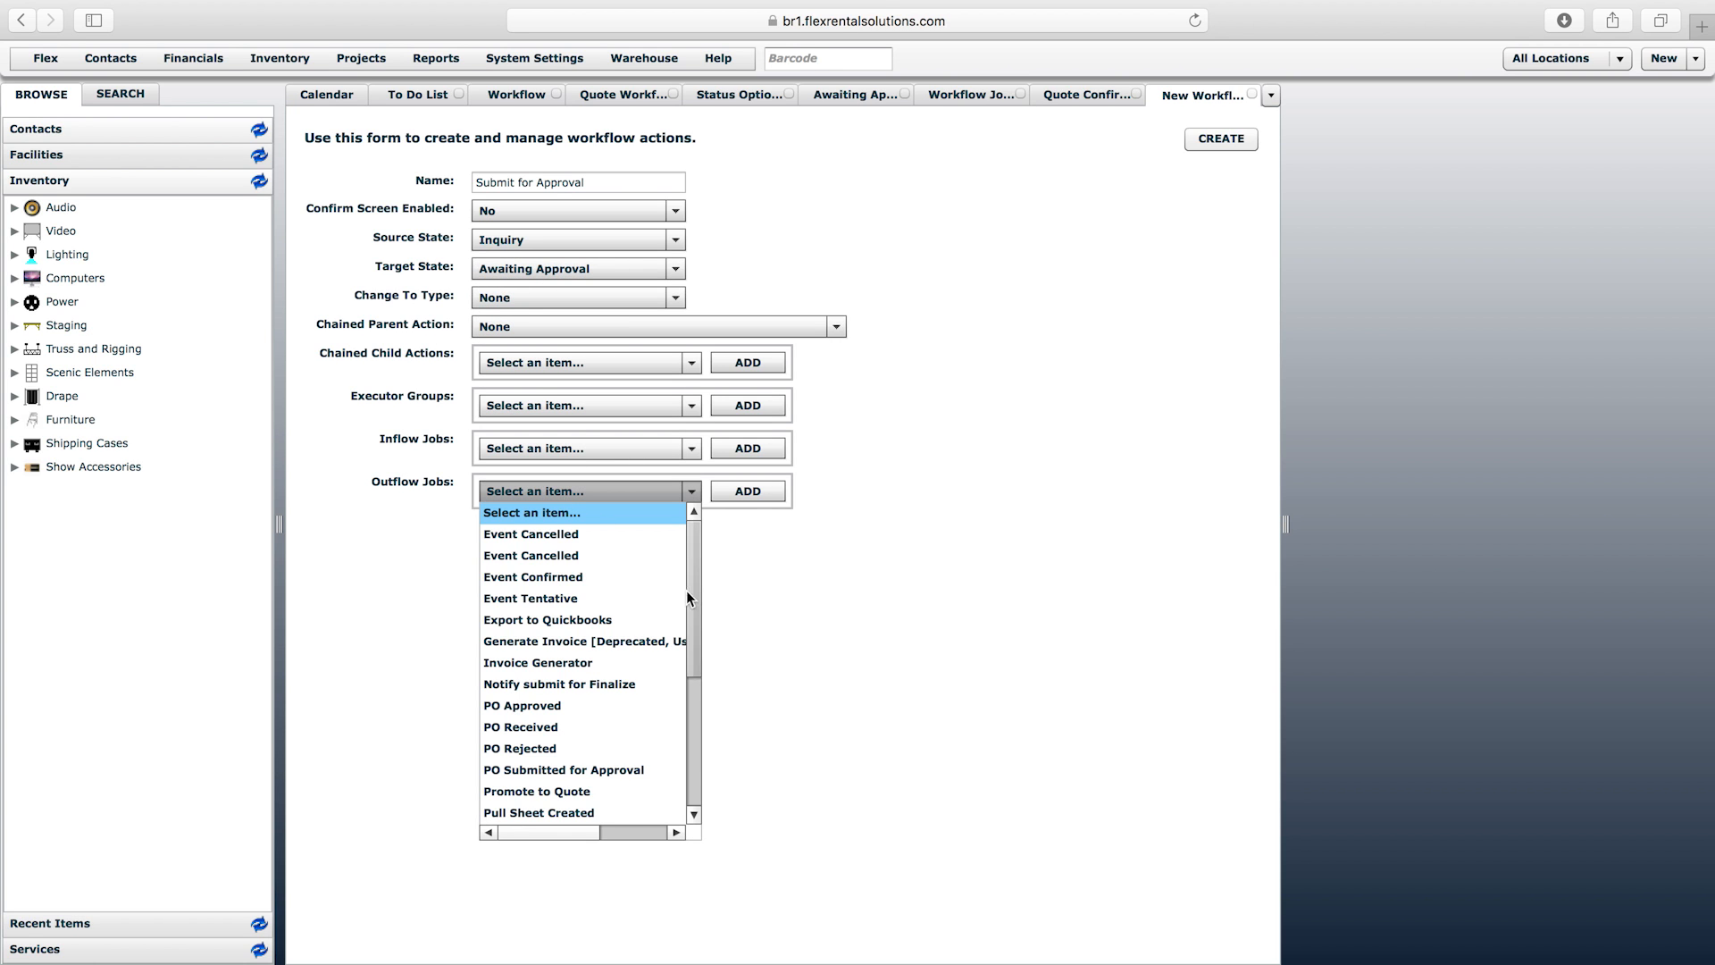
pyautogui.moveTo(701, 577); pyautogui.dragTo(704, 701)
pyautogui.click(591, 712)
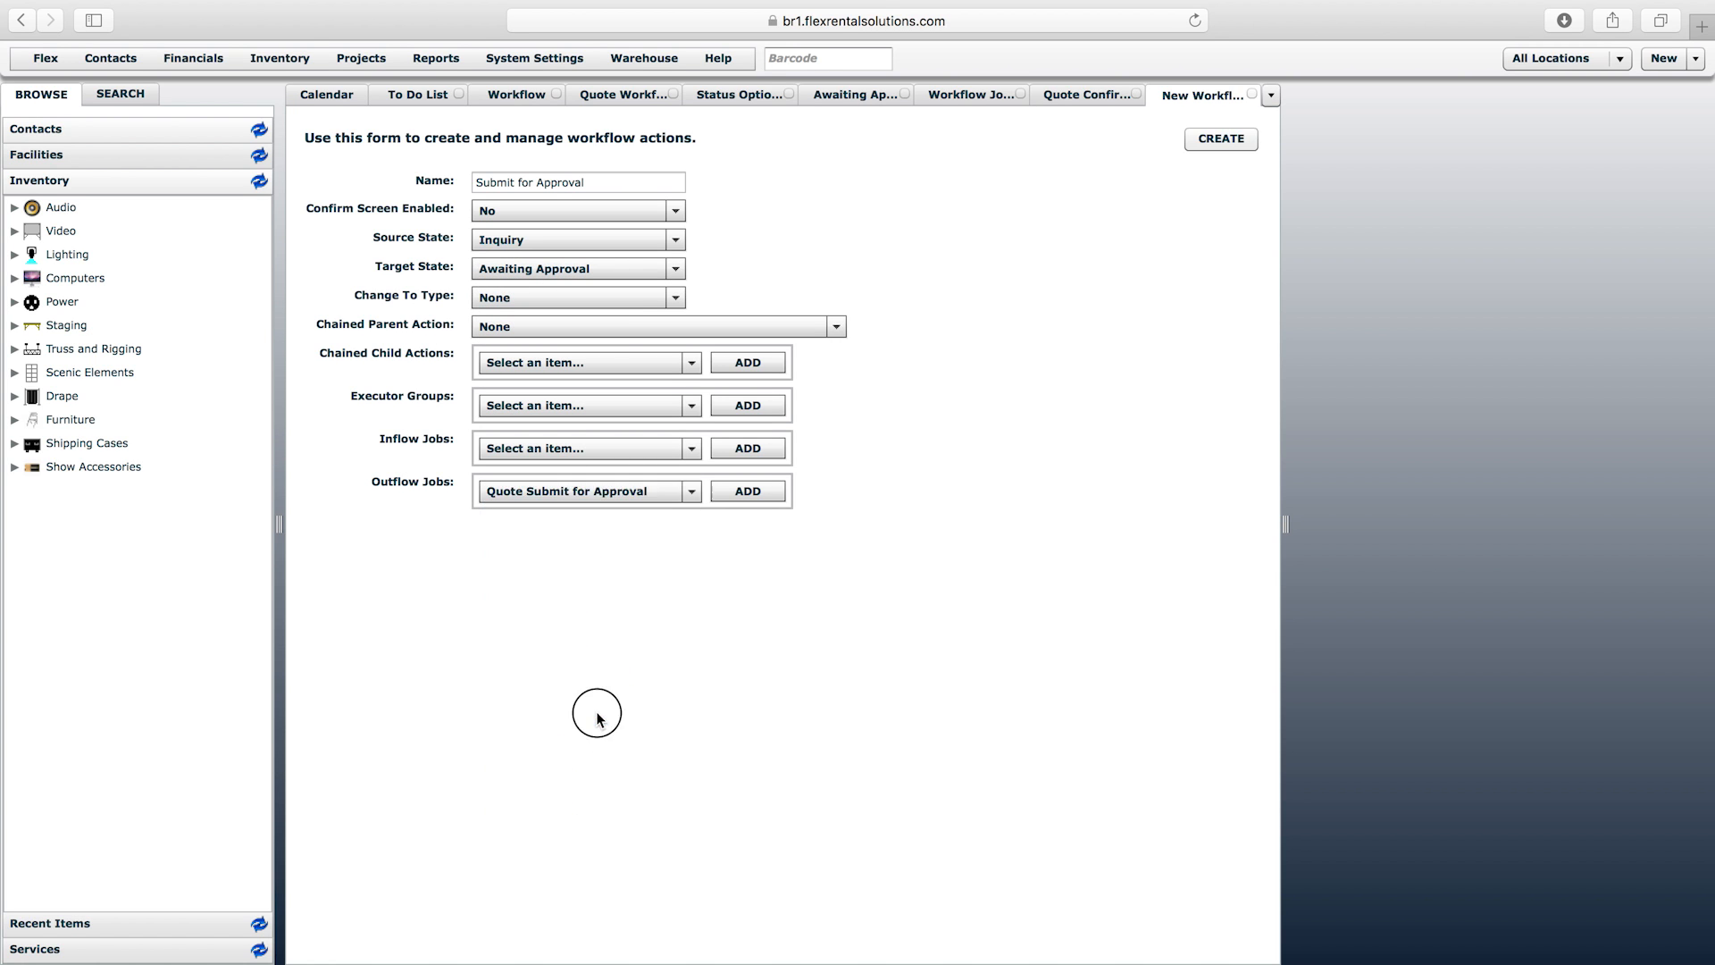
pyautogui.click(744, 488)
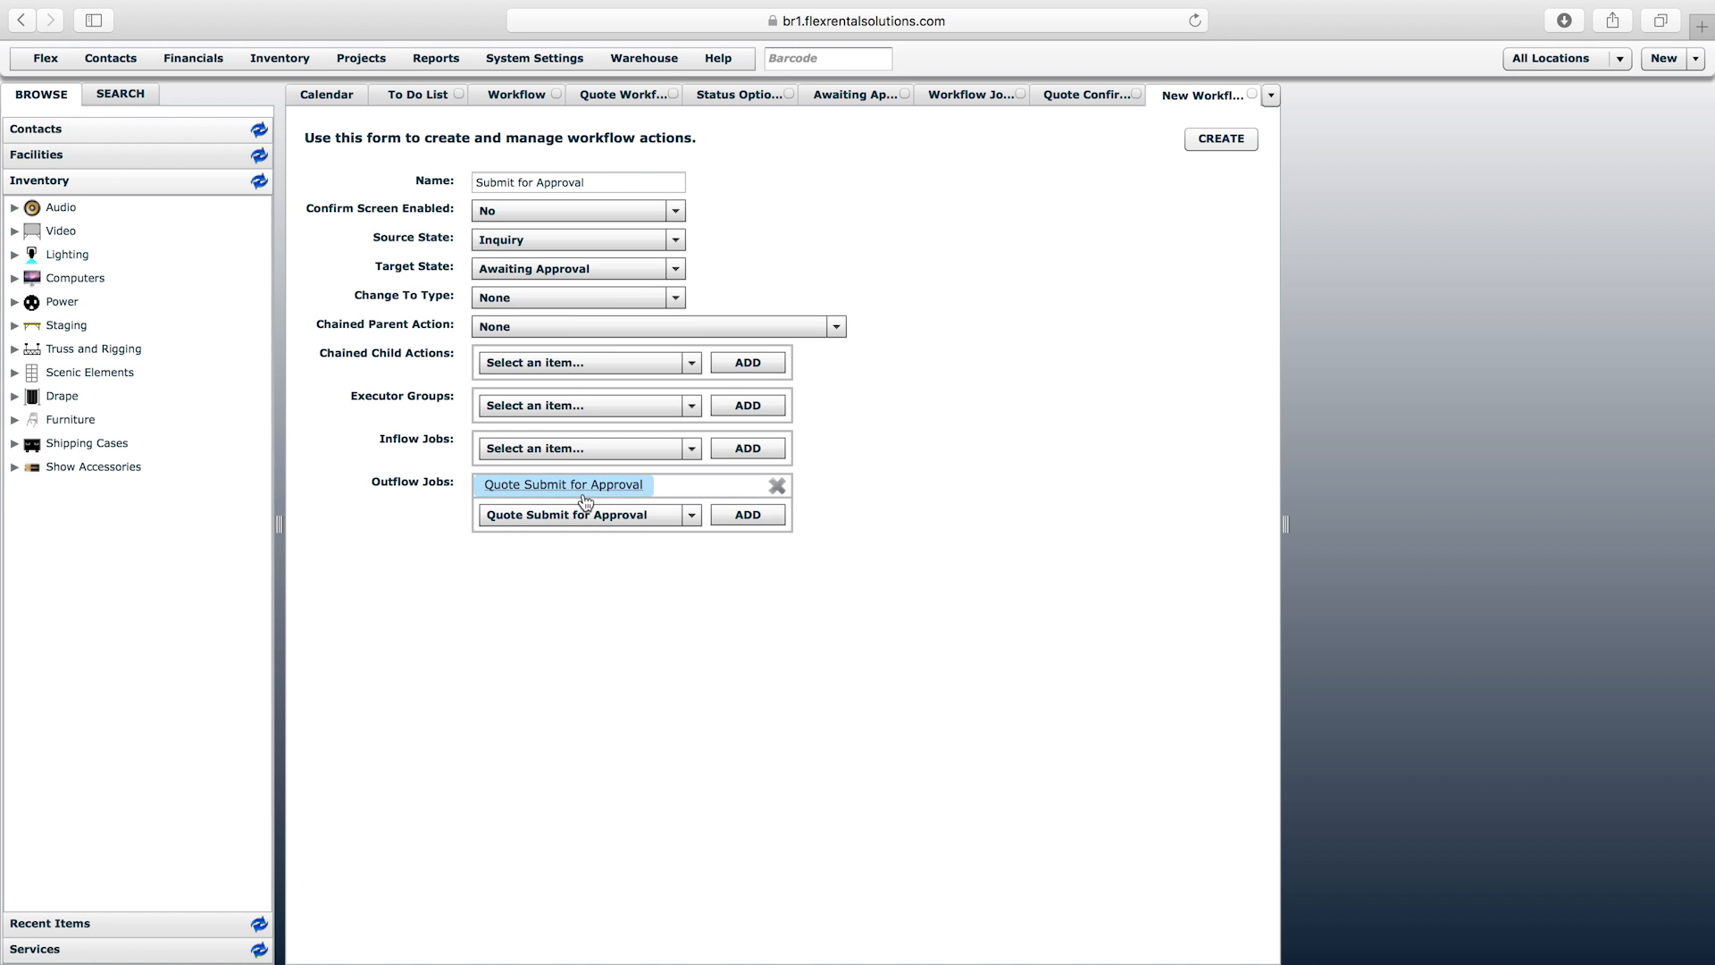
pyautogui.click(1236, 141)
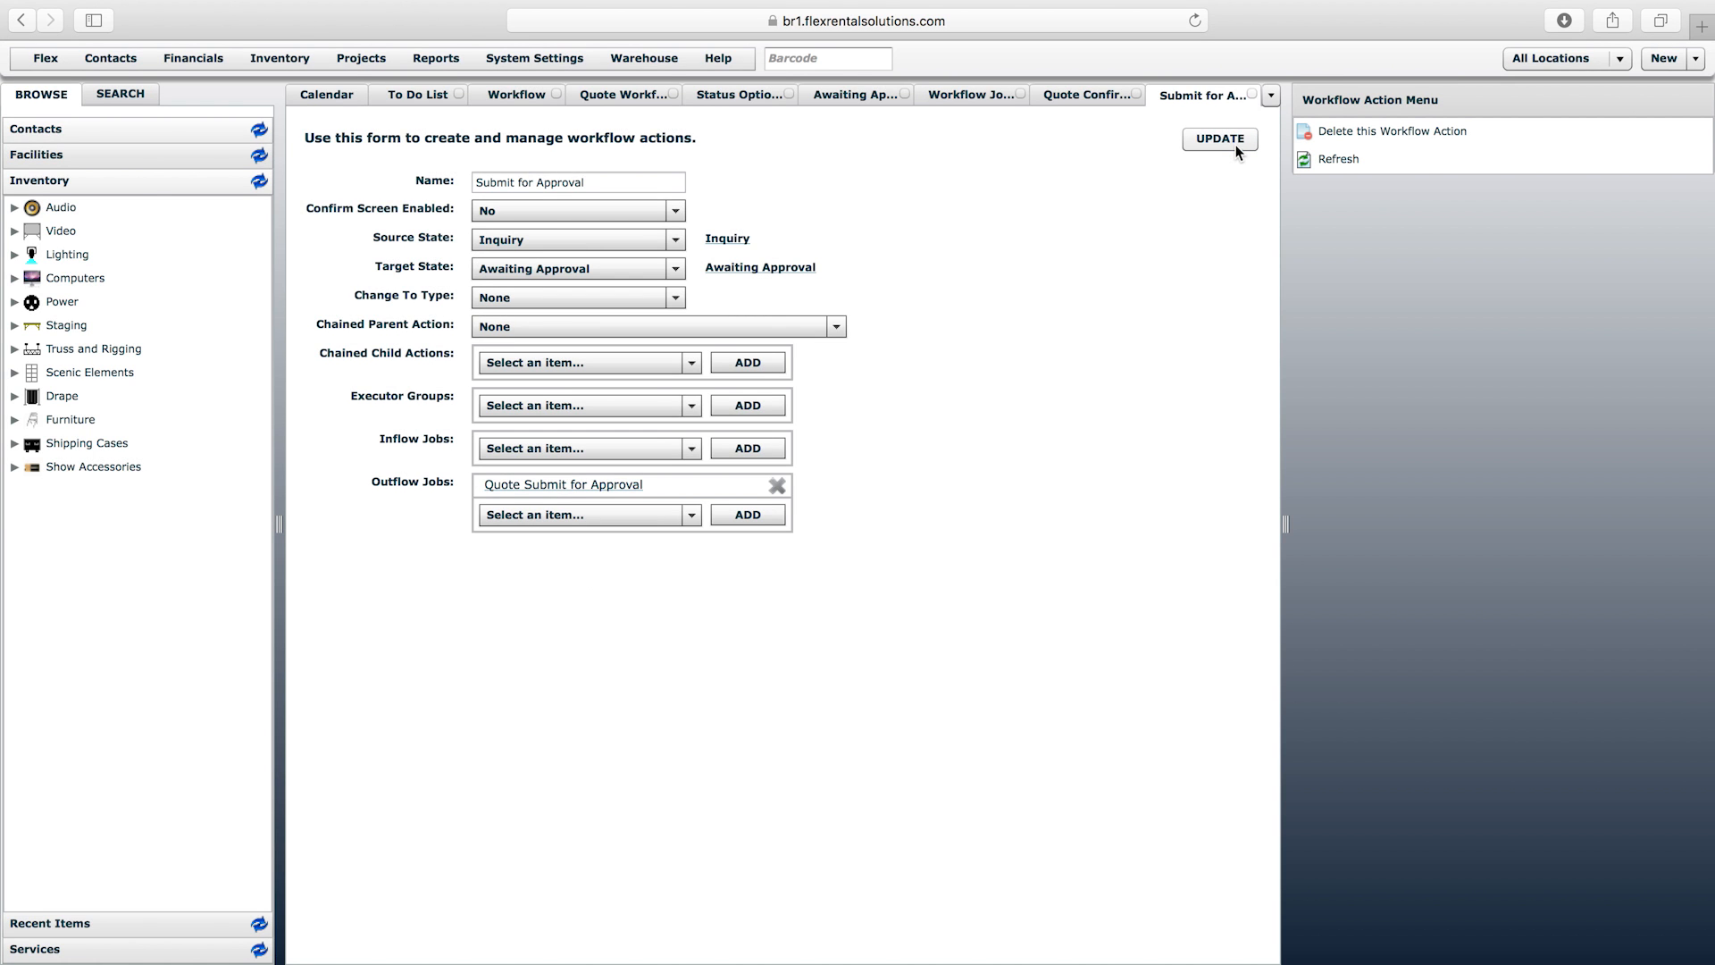
# - Reload the Quote Workflow state list and open the Awaiting Approval state's workflow path
pyautogui.click(631, 97)
pyautogui.rightClick(630, 99)
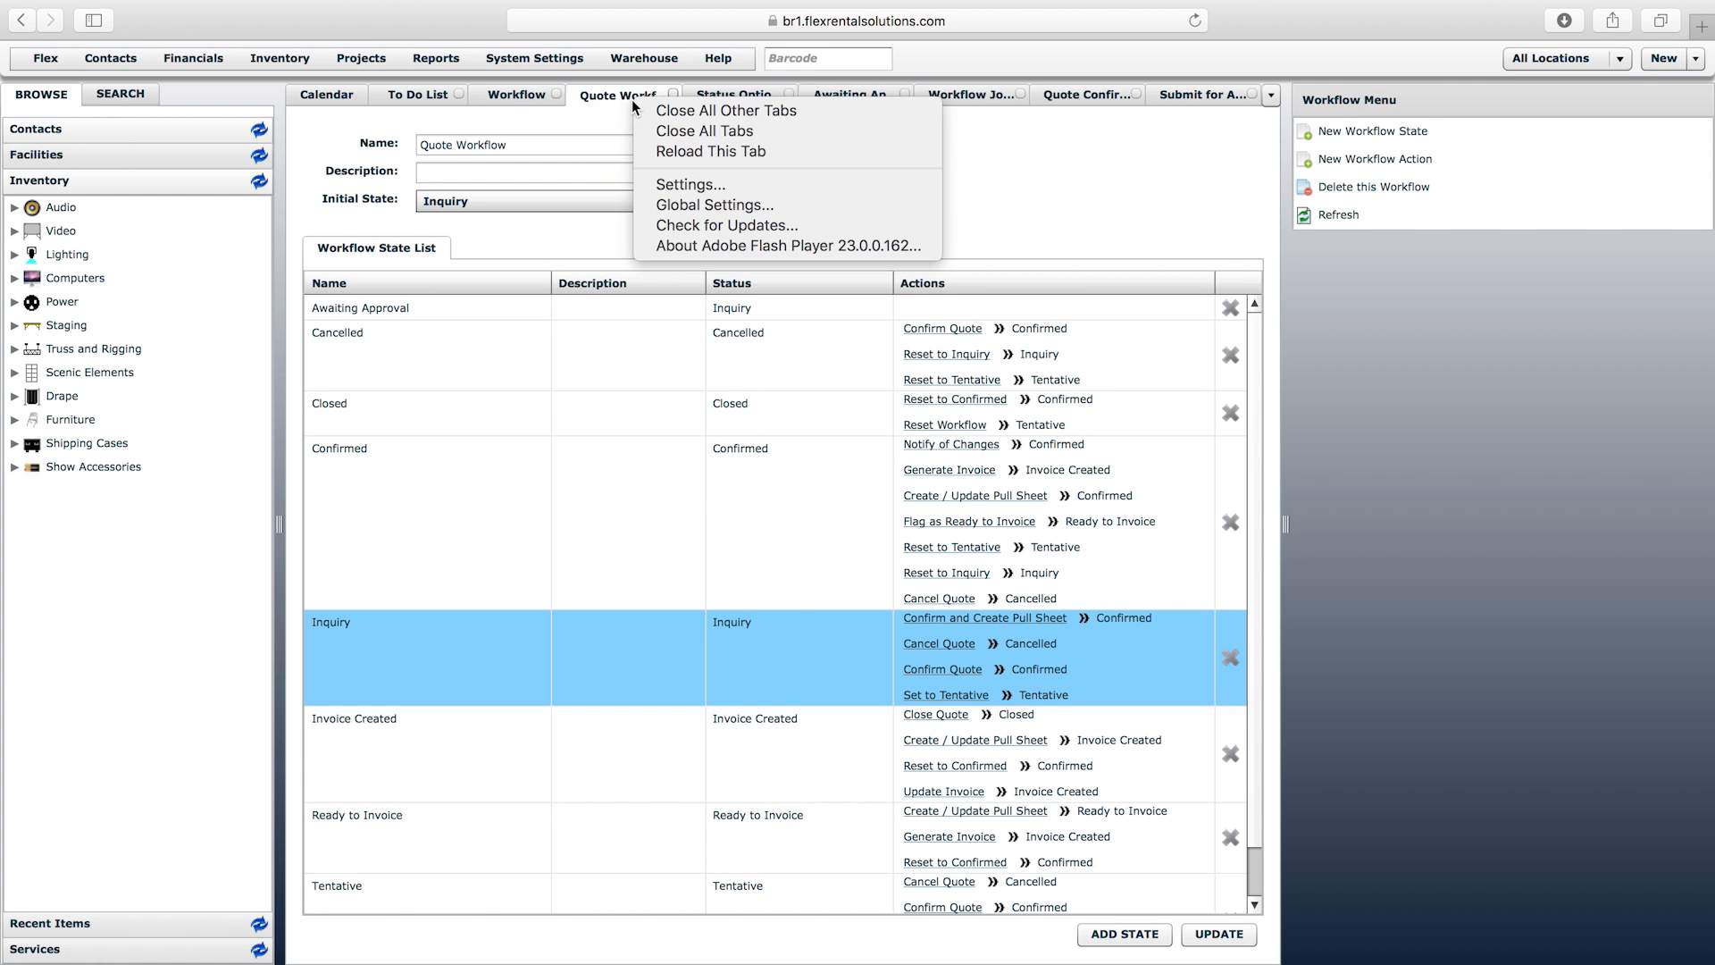
pyautogui.click(692, 157)
pyautogui.click(934, 642)
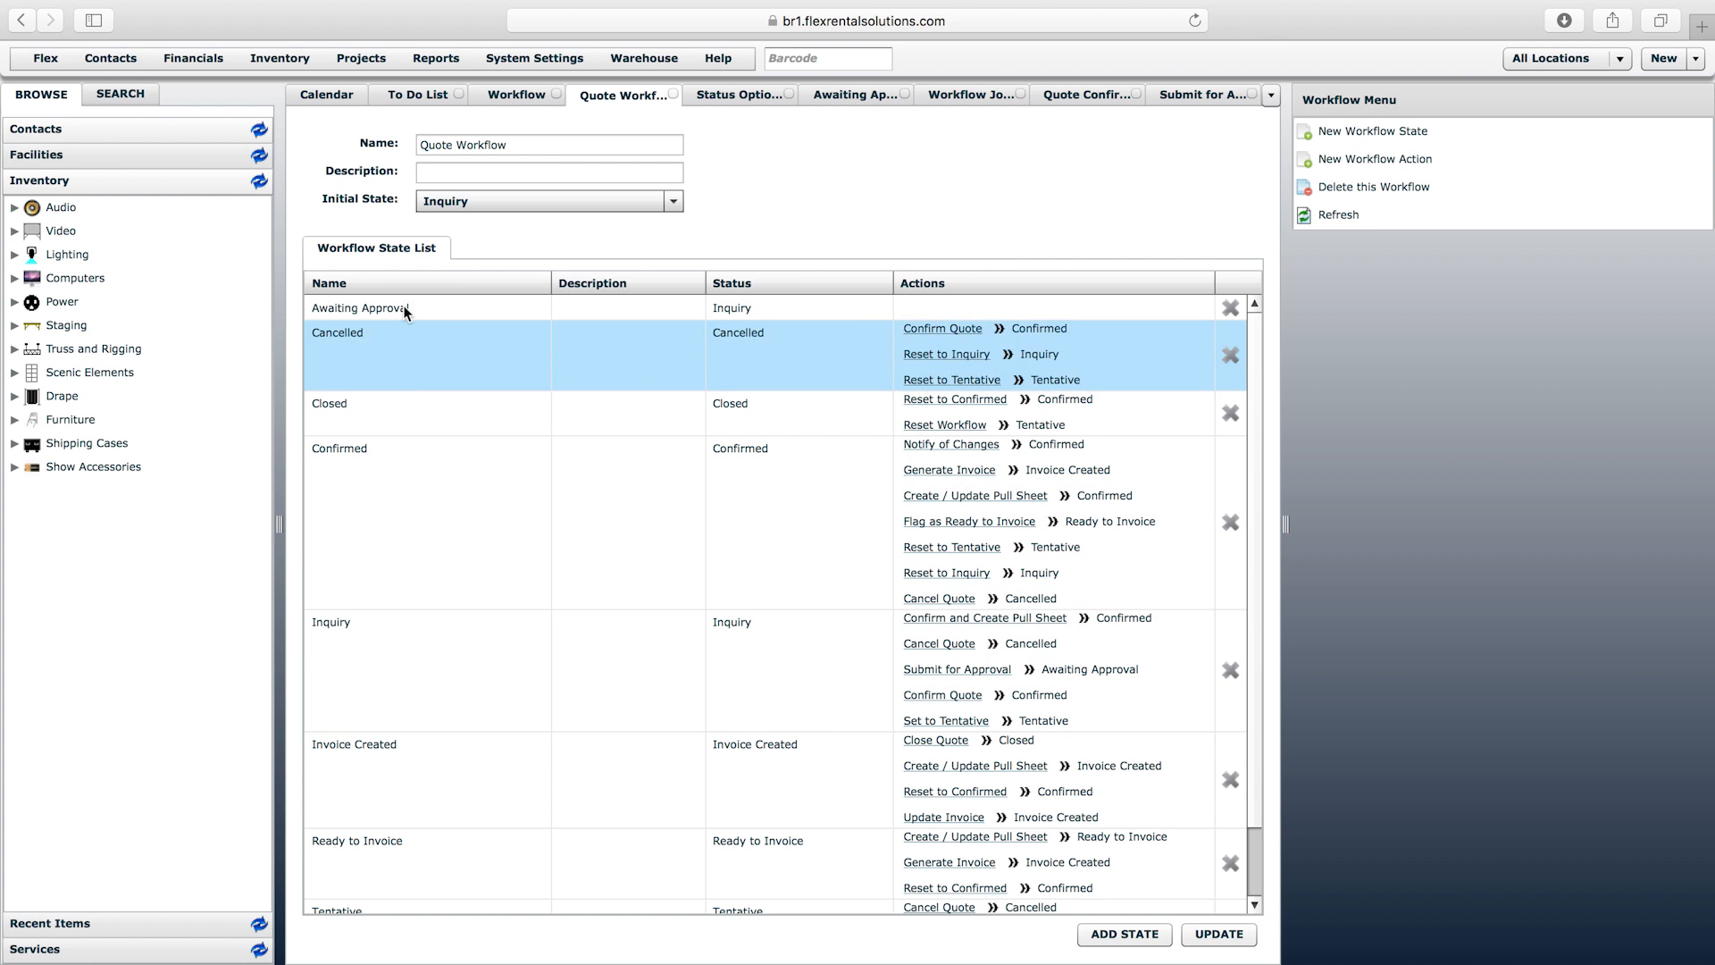
pyautogui.click(324, 309)
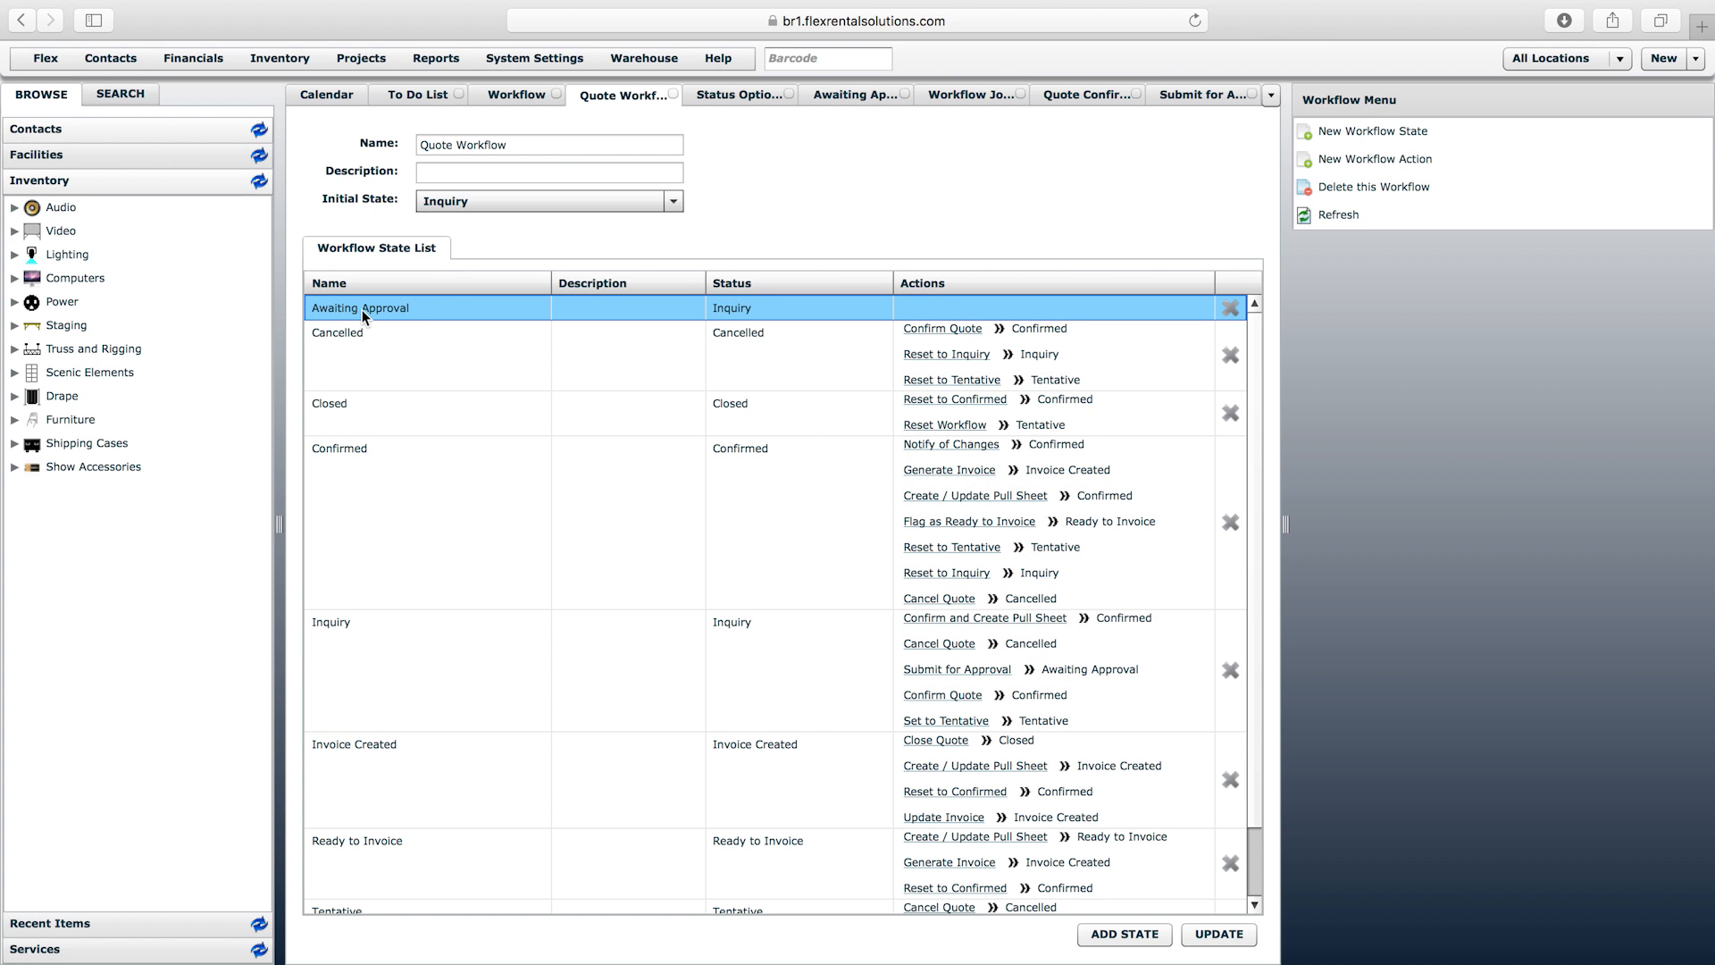
pyautogui.doubleClick(362, 309)
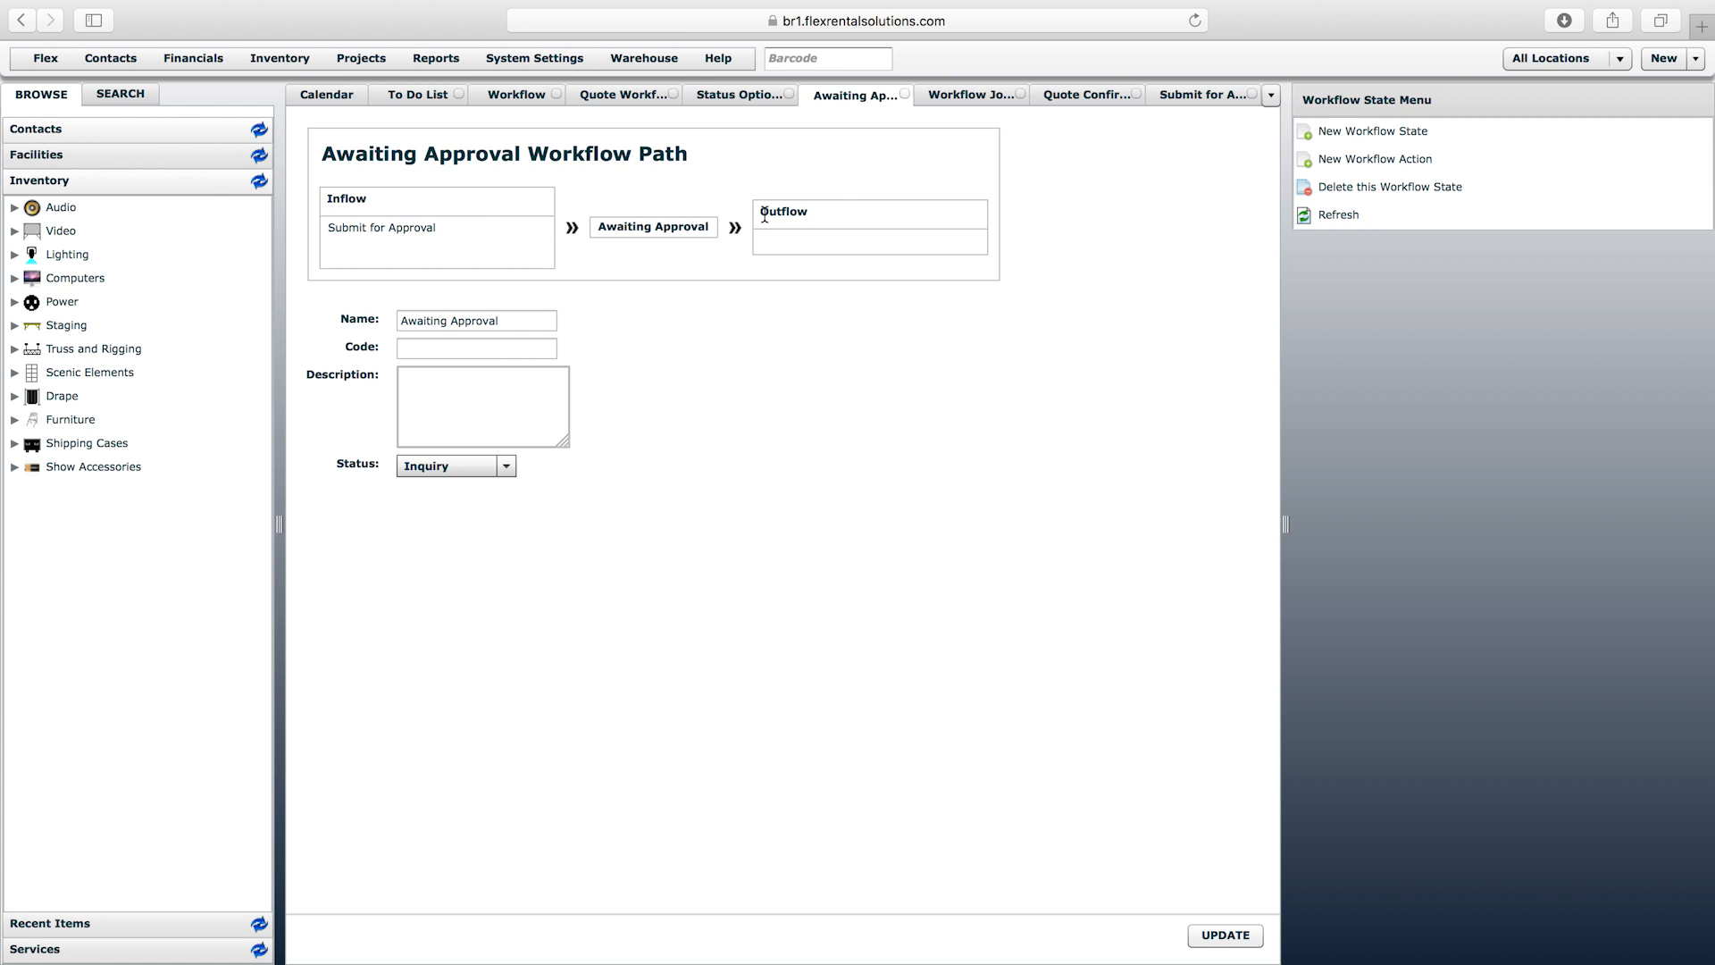
pyautogui.moveTo(755, 212); pyautogui.dragTo(834, 215)
pyautogui.click(798, 216)
# - Compare Inquiry's actions, including Submit for Approval, with the action-less Awaiting Approval state
pyautogui.click(636, 94)
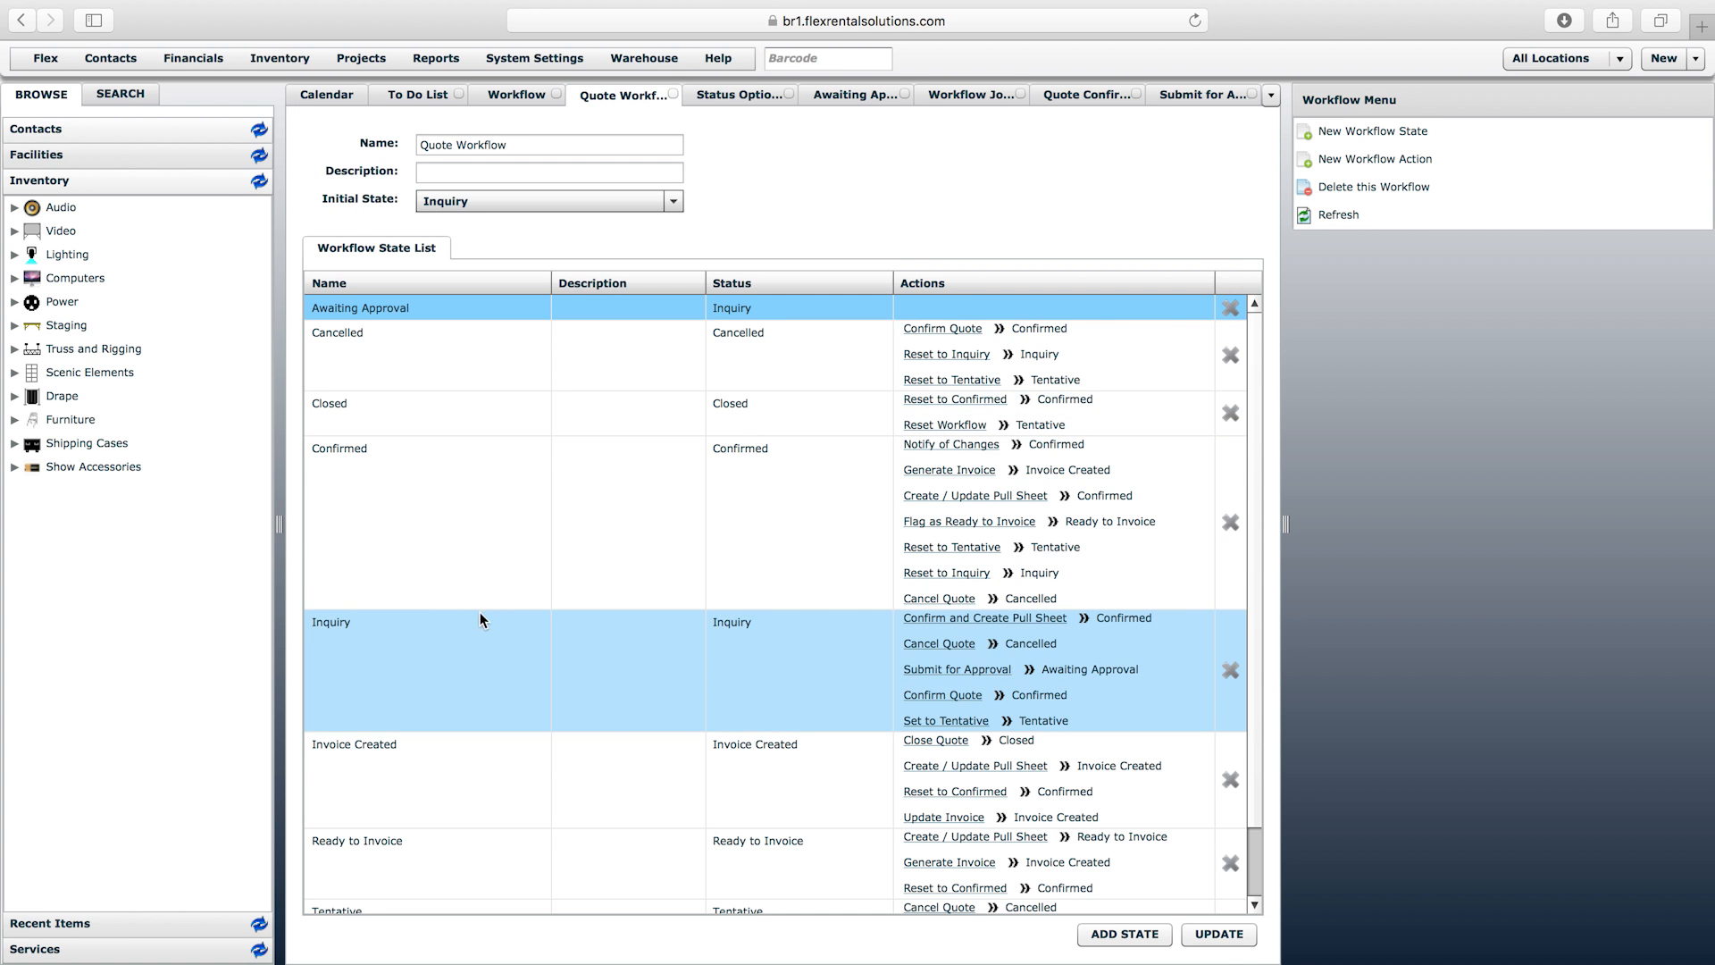
pyautogui.click(352, 629)
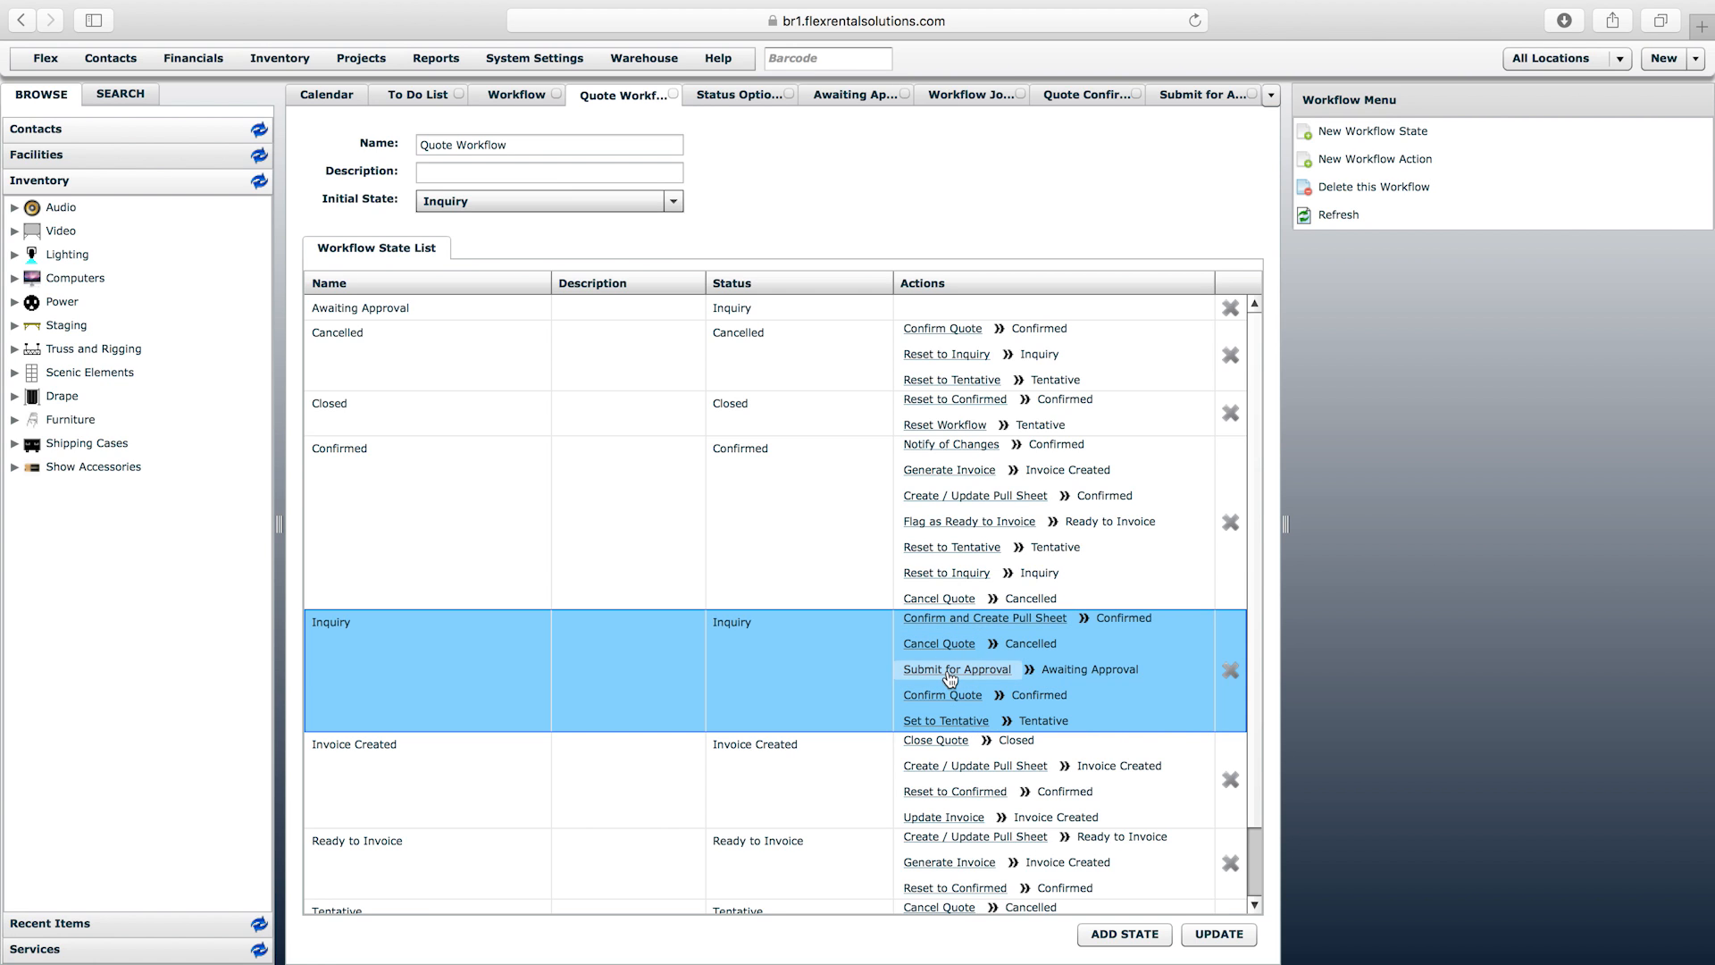
pyautogui.click(380, 308)
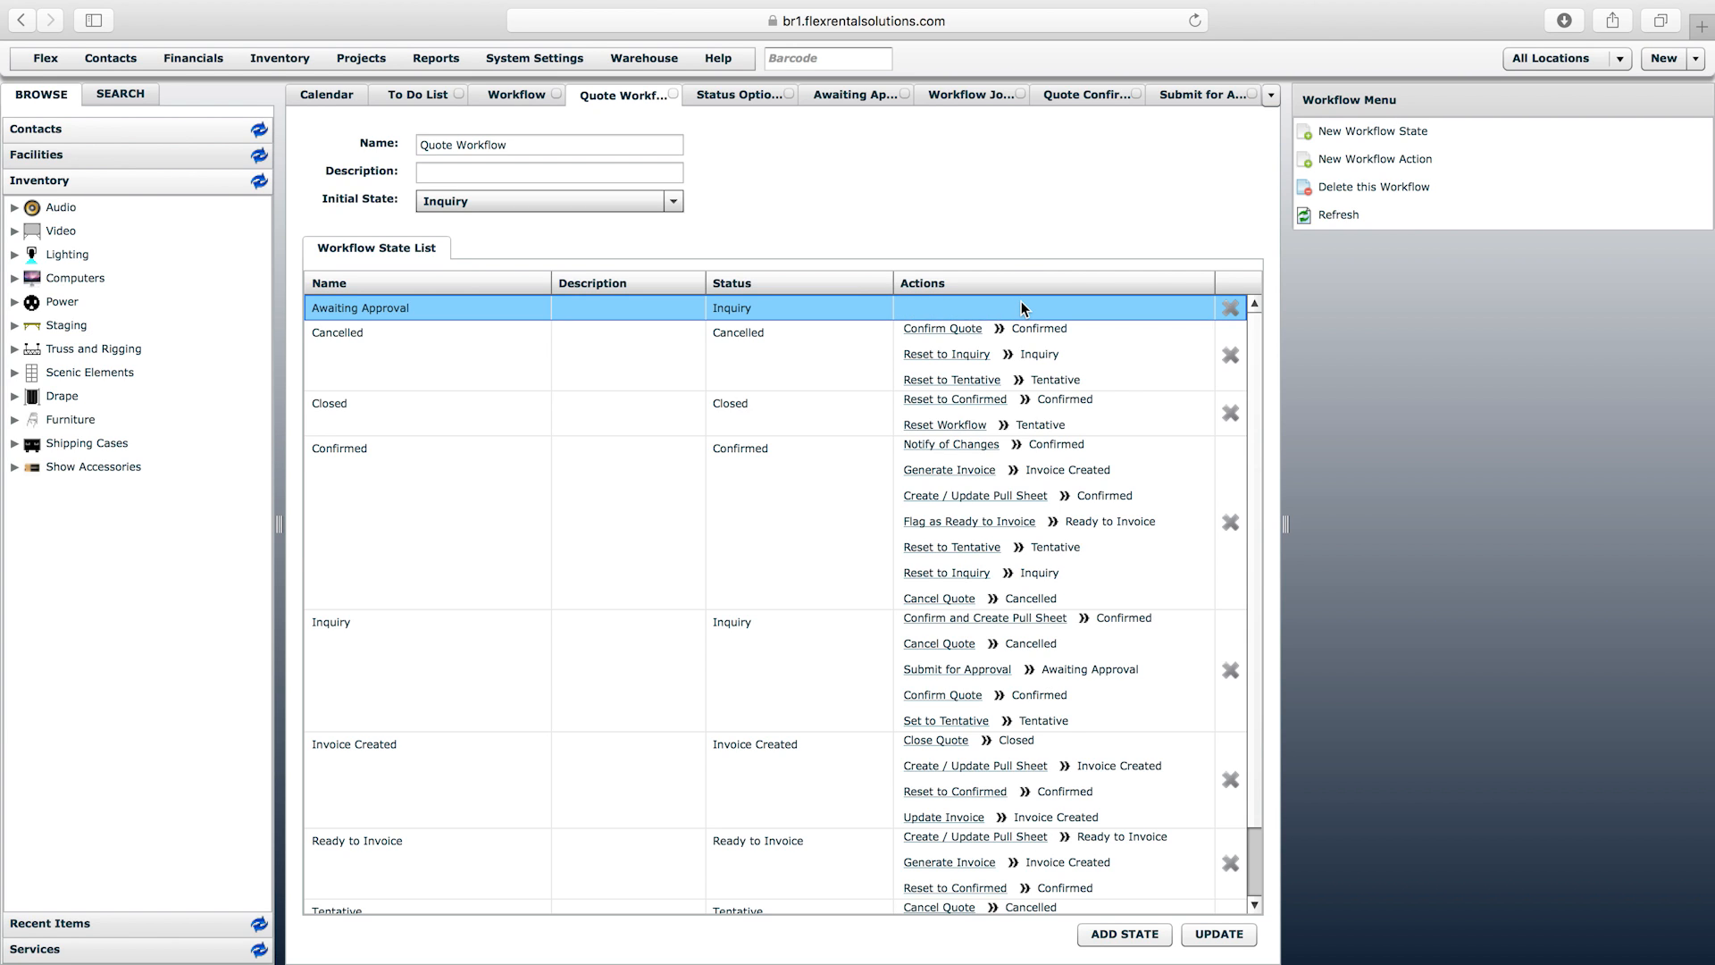
pyautogui.click(332, 635)
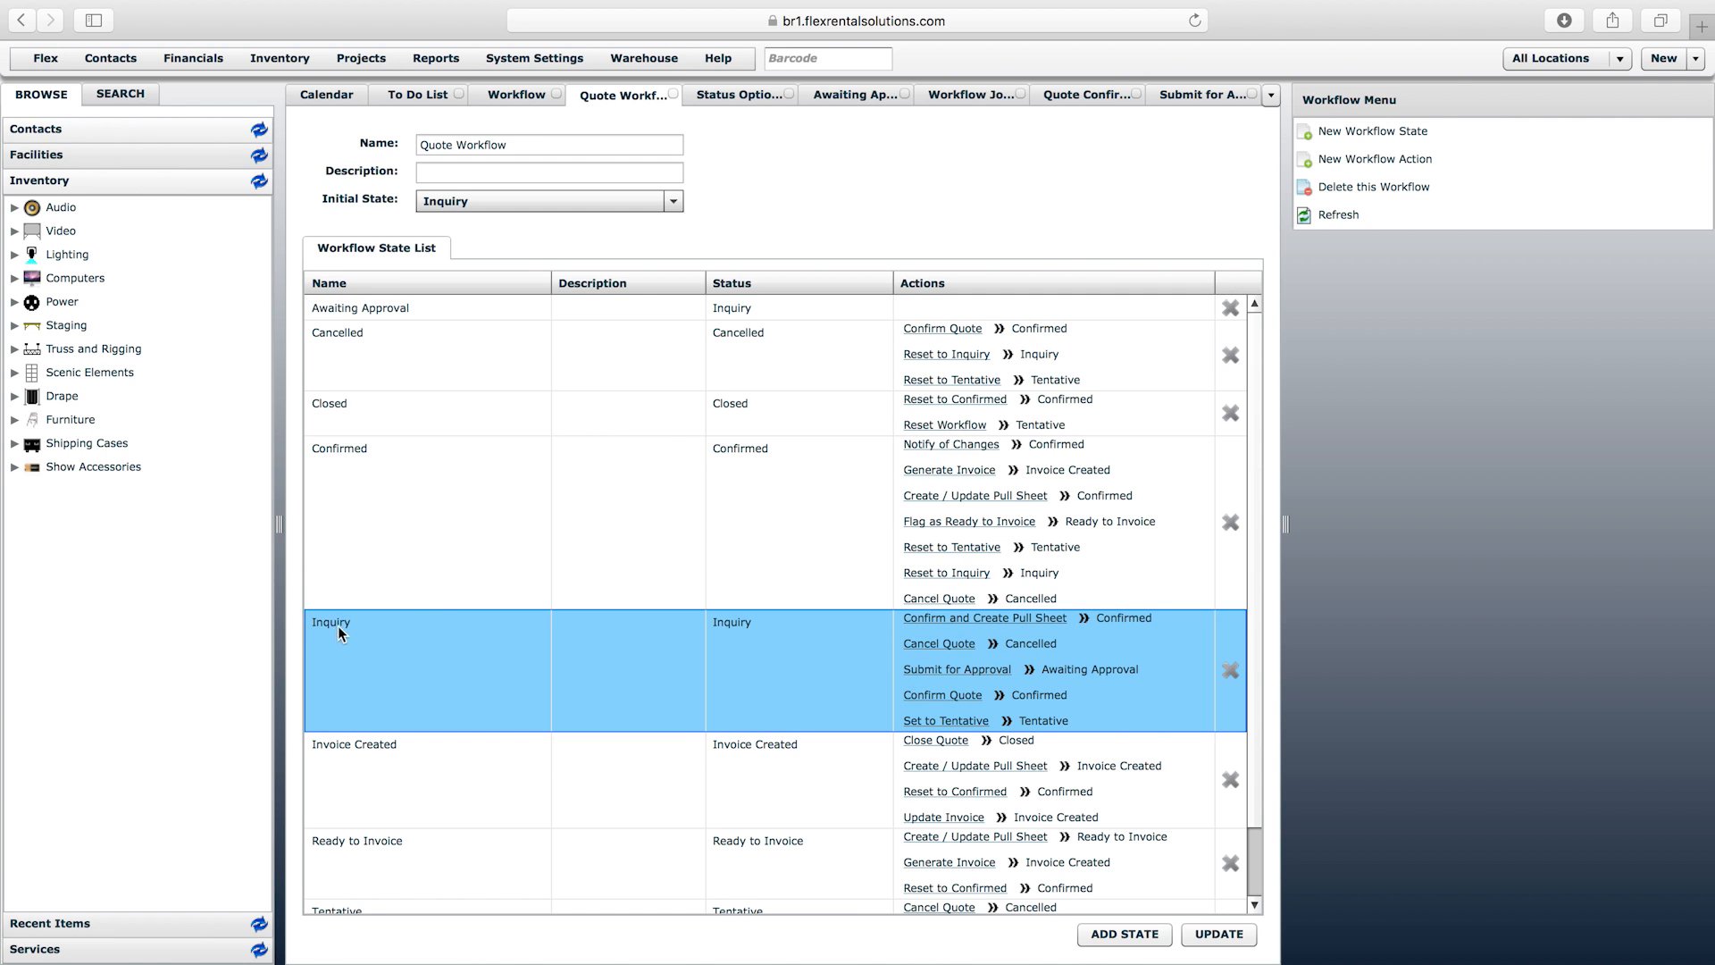
pyautogui.click(912, 309)
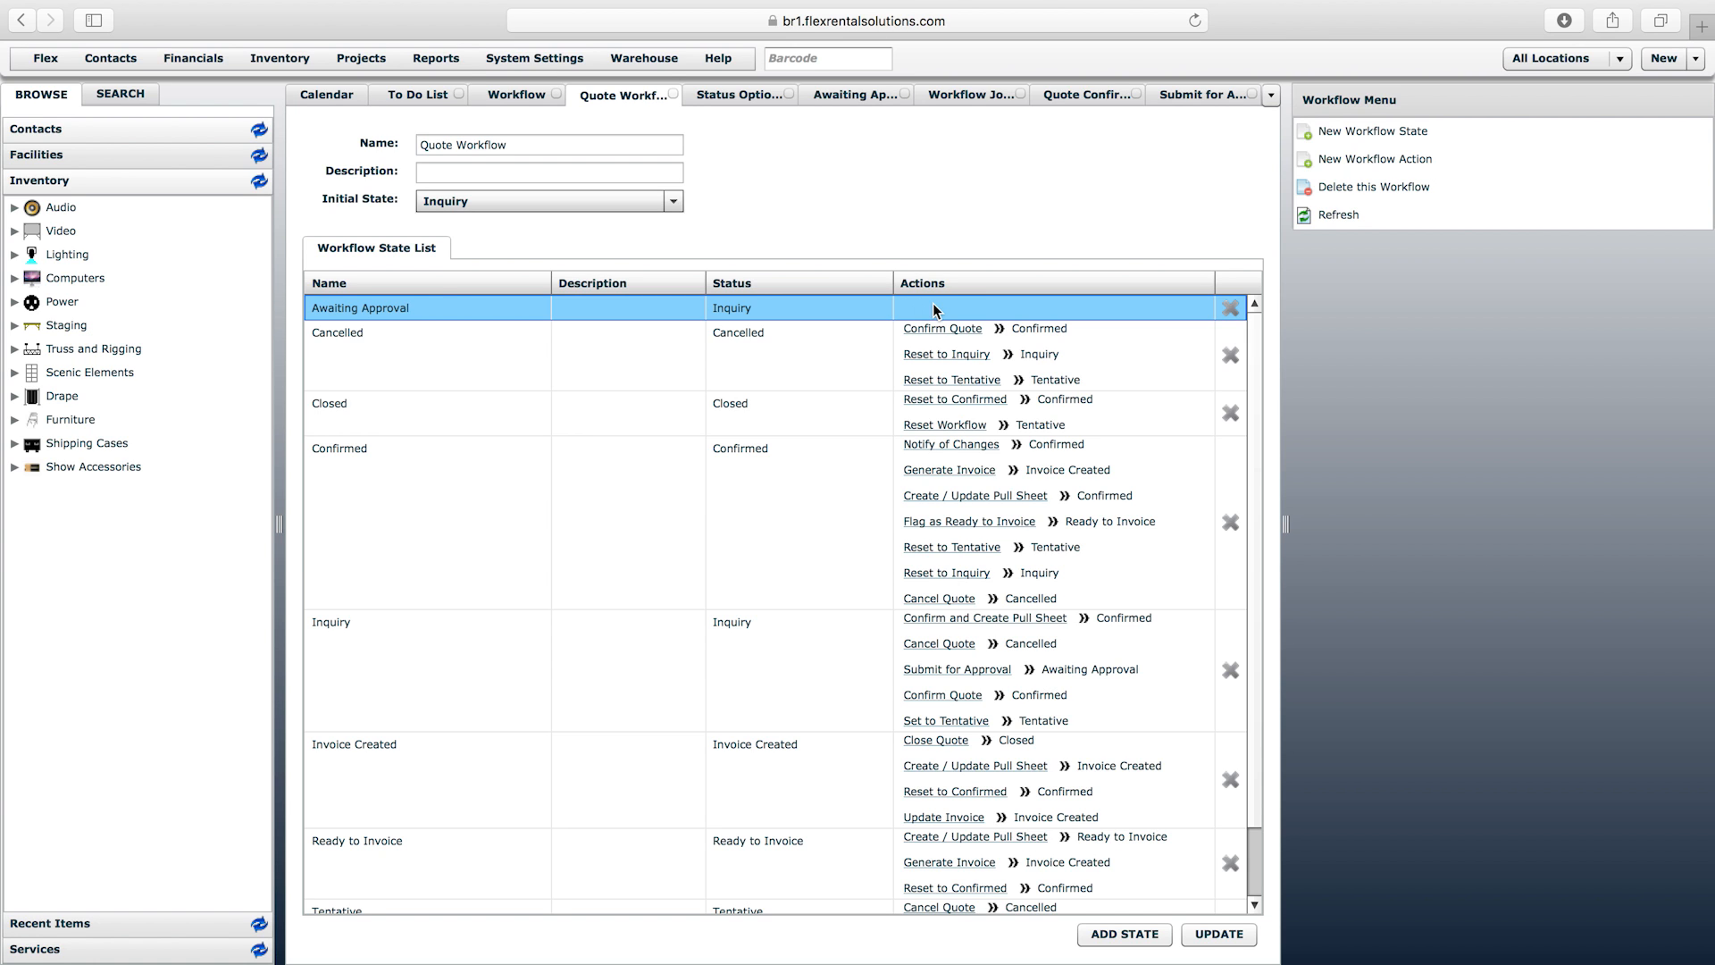
# - Start a new workflow action 'Confirm Quote' with no confirm screen and source Awaiting Approval
pyautogui.click(1386, 161)
pyautogui.click(567, 183)
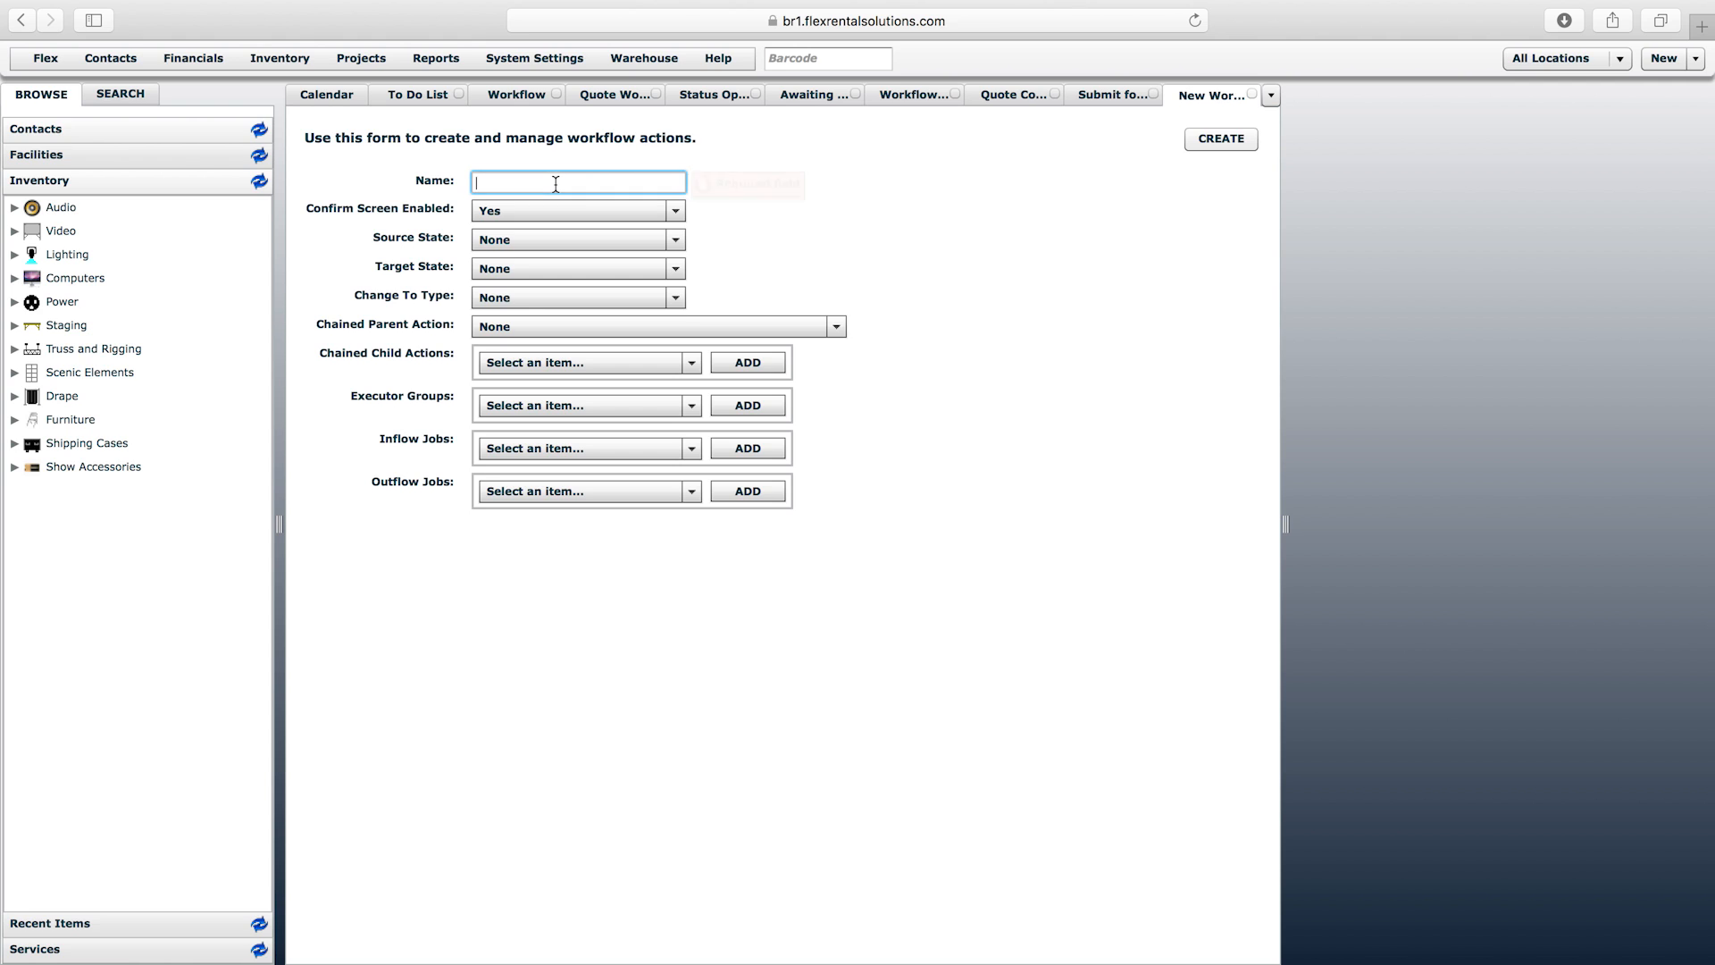
pyautogui.write('Confirm Quote')
pyautogui.click(551, 210)
pyautogui.click(544, 229)
pyautogui.click(536, 239)
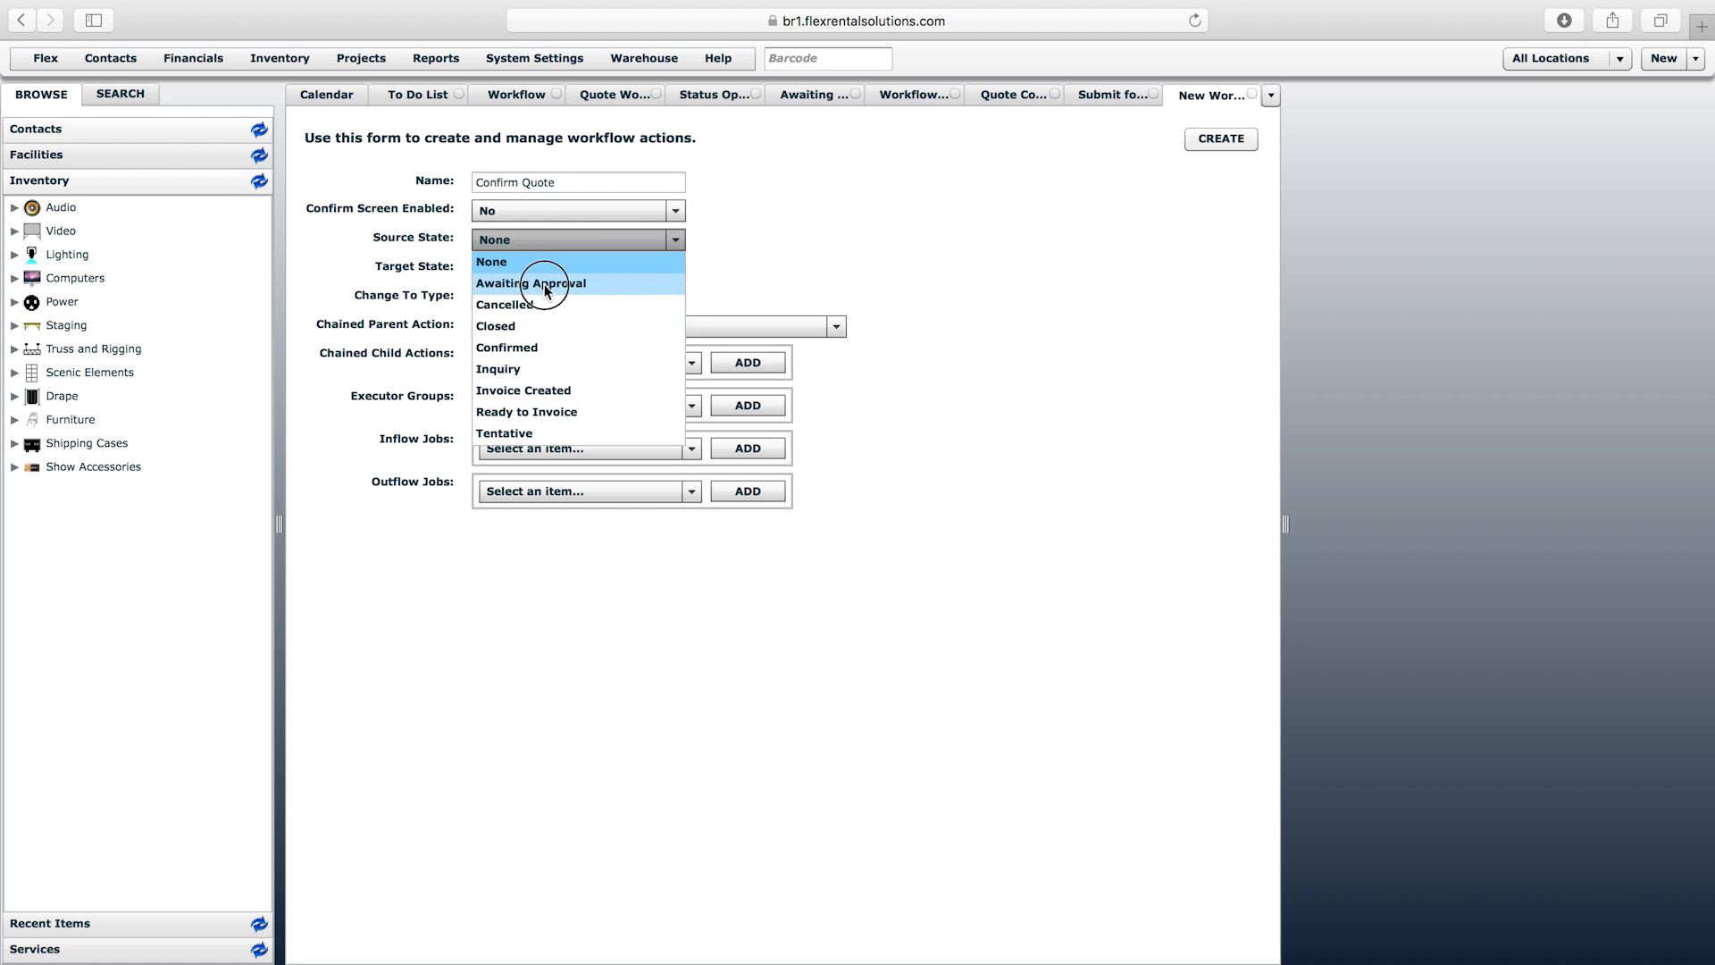
pyautogui.click(544, 285)
# - Set target Confirmed, add the Quote Confirmed outflow job, and create the action
pyautogui.click(554, 270)
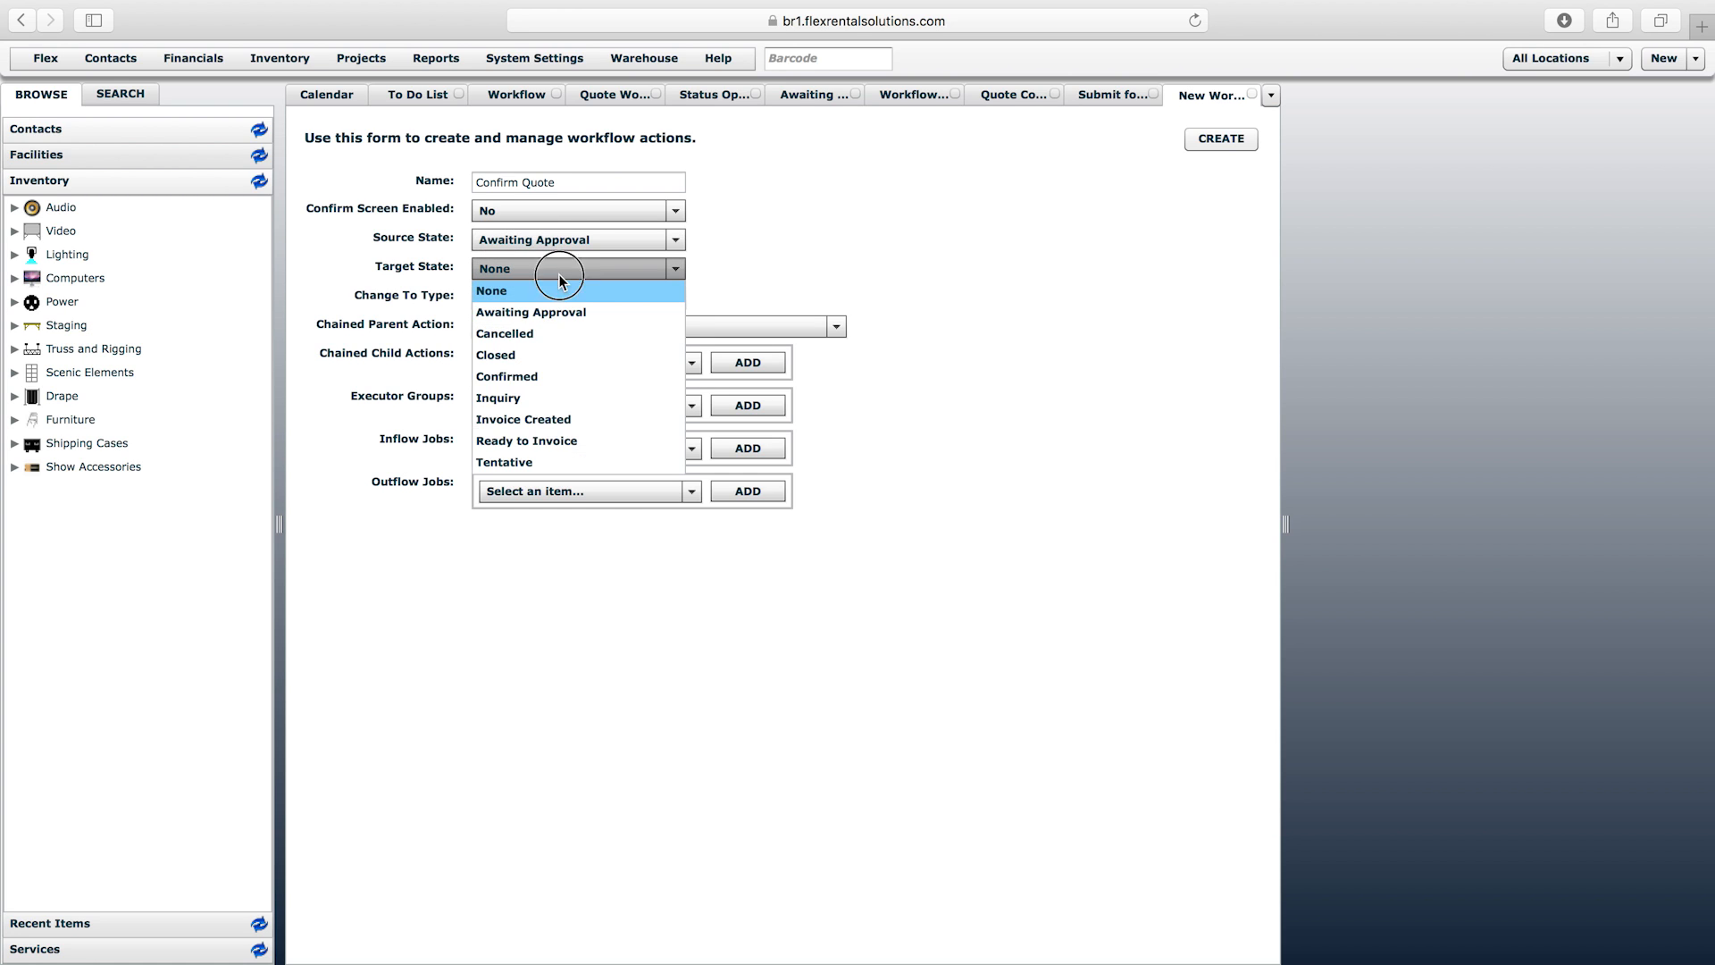
pyautogui.click(528, 378)
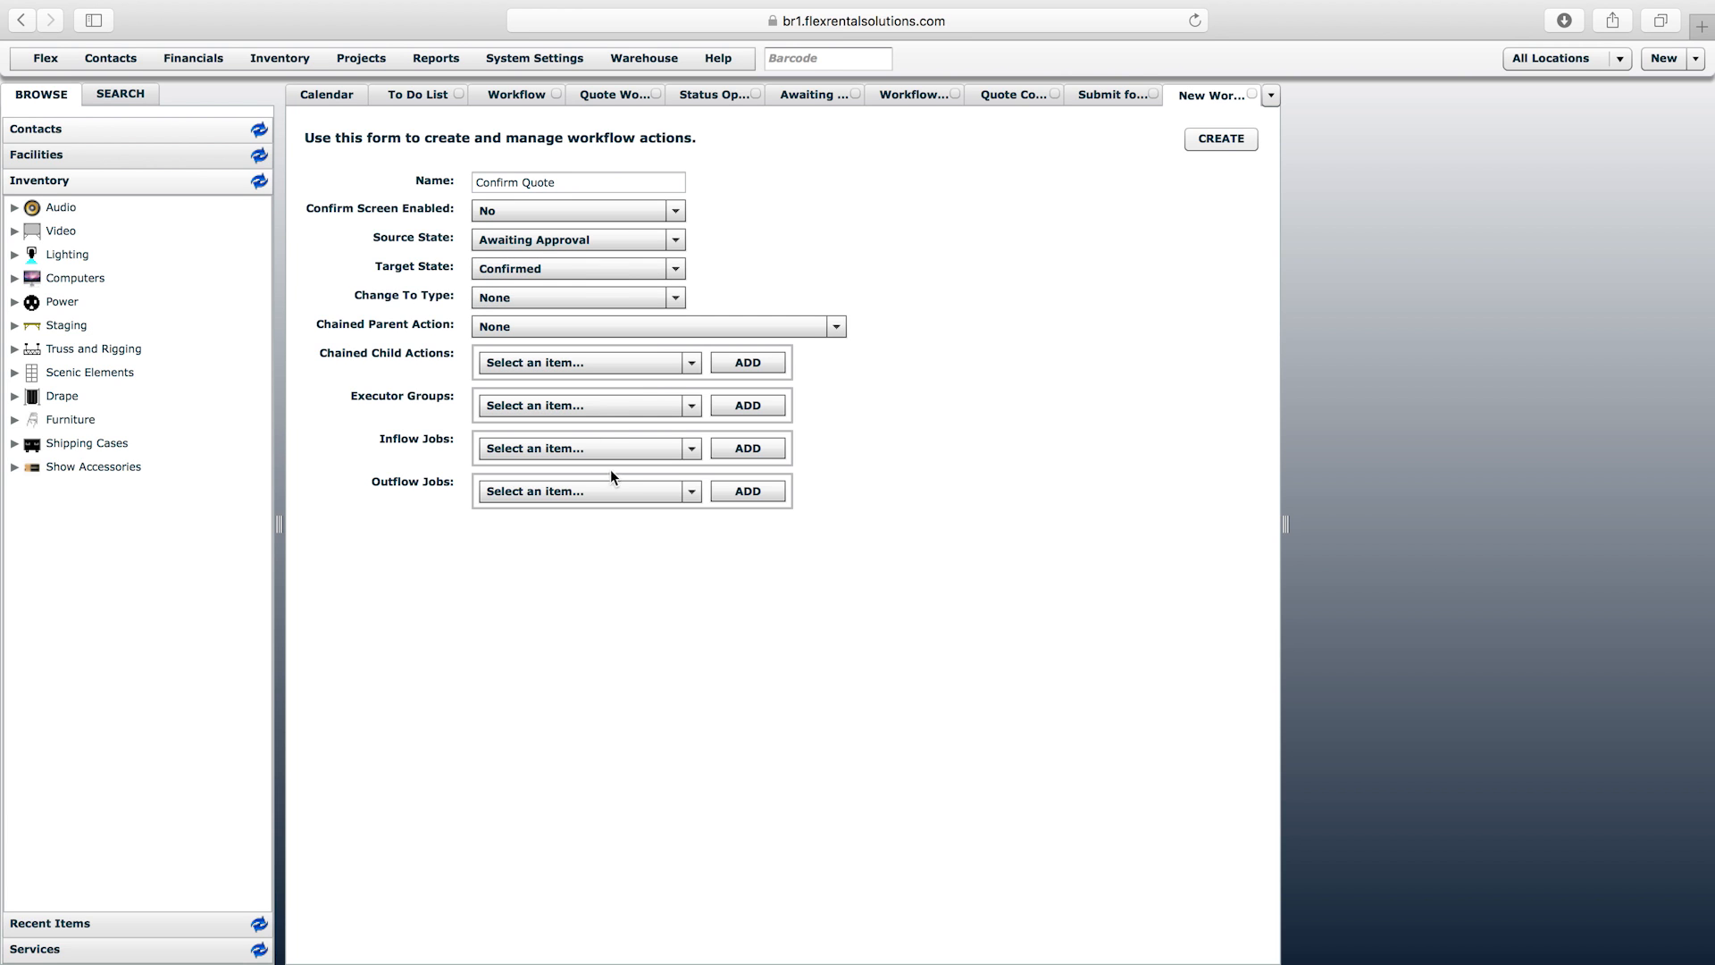
pyautogui.click(594, 491)
pyautogui.moveTo(701, 570); pyautogui.dragTo(703, 728)
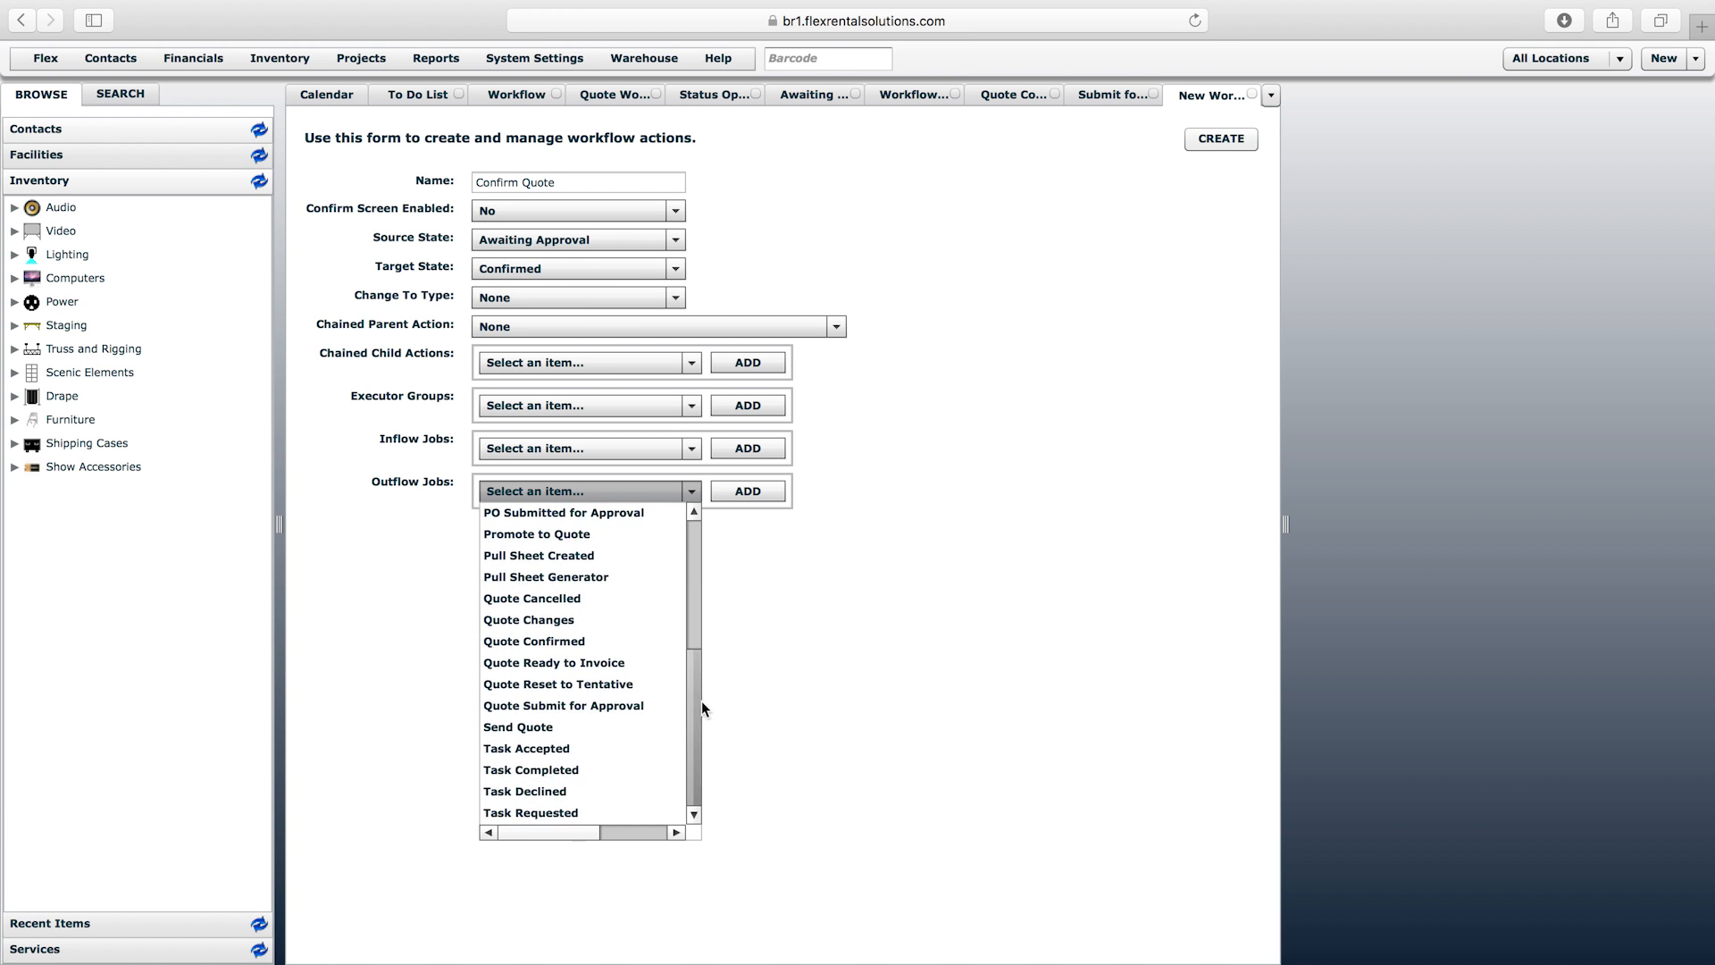
pyautogui.click(567, 650)
pyautogui.click(730, 491)
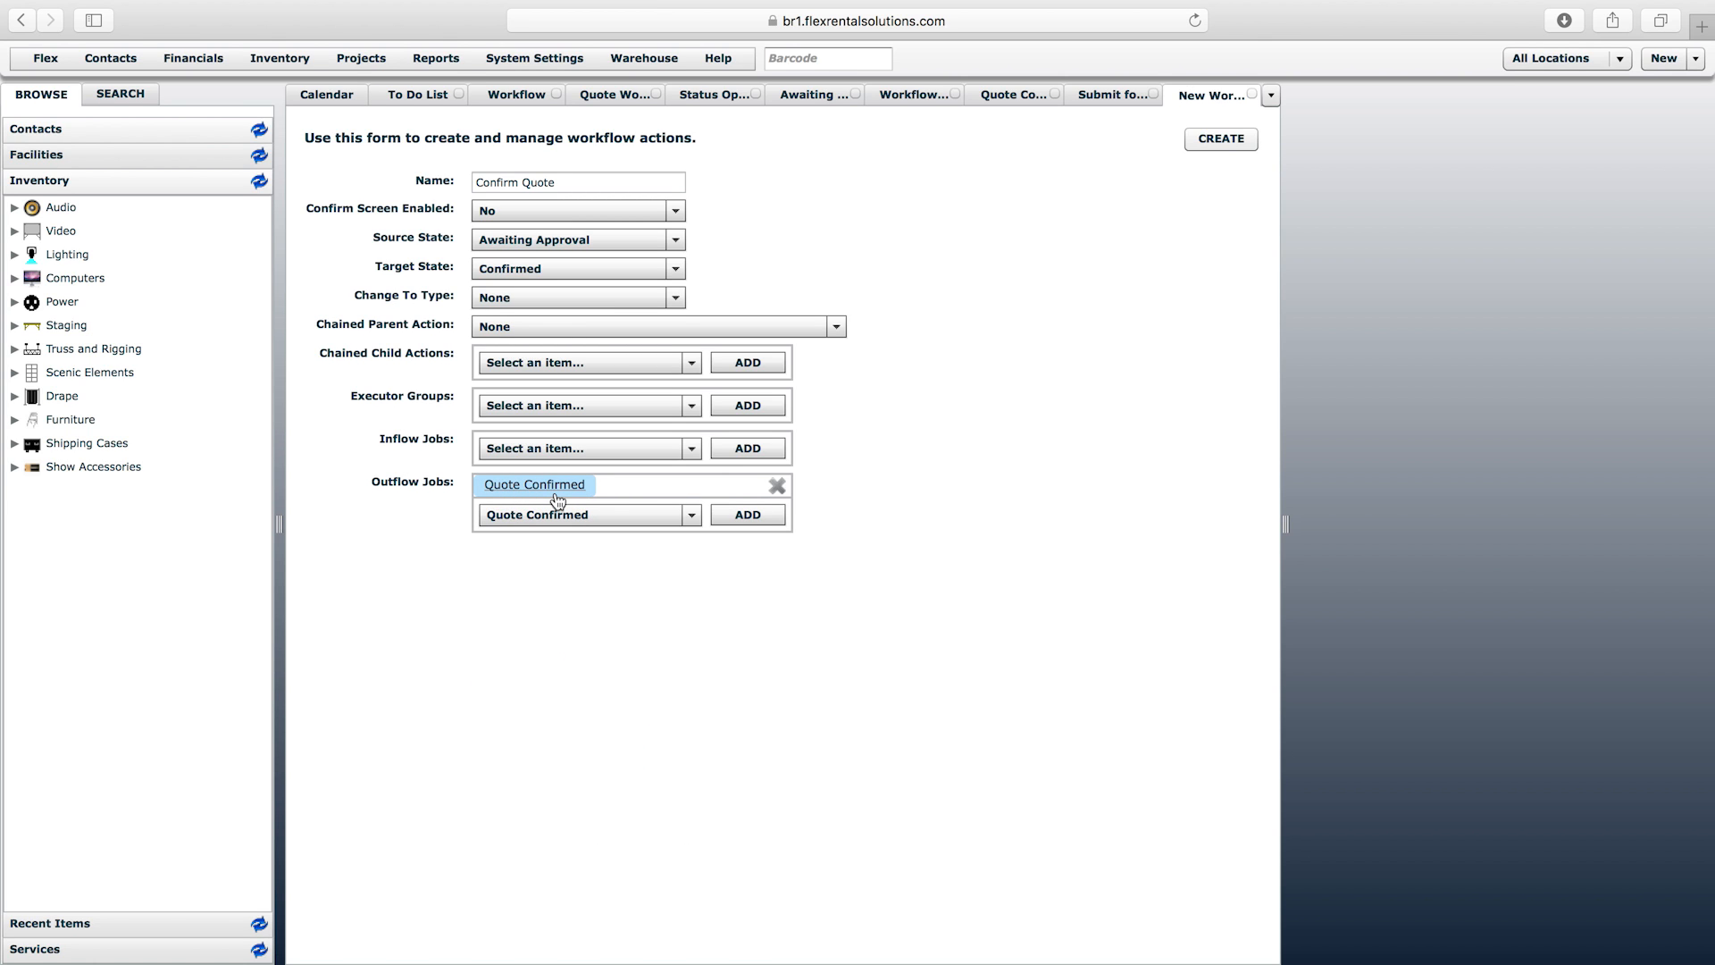
pyautogui.click(1222, 145)
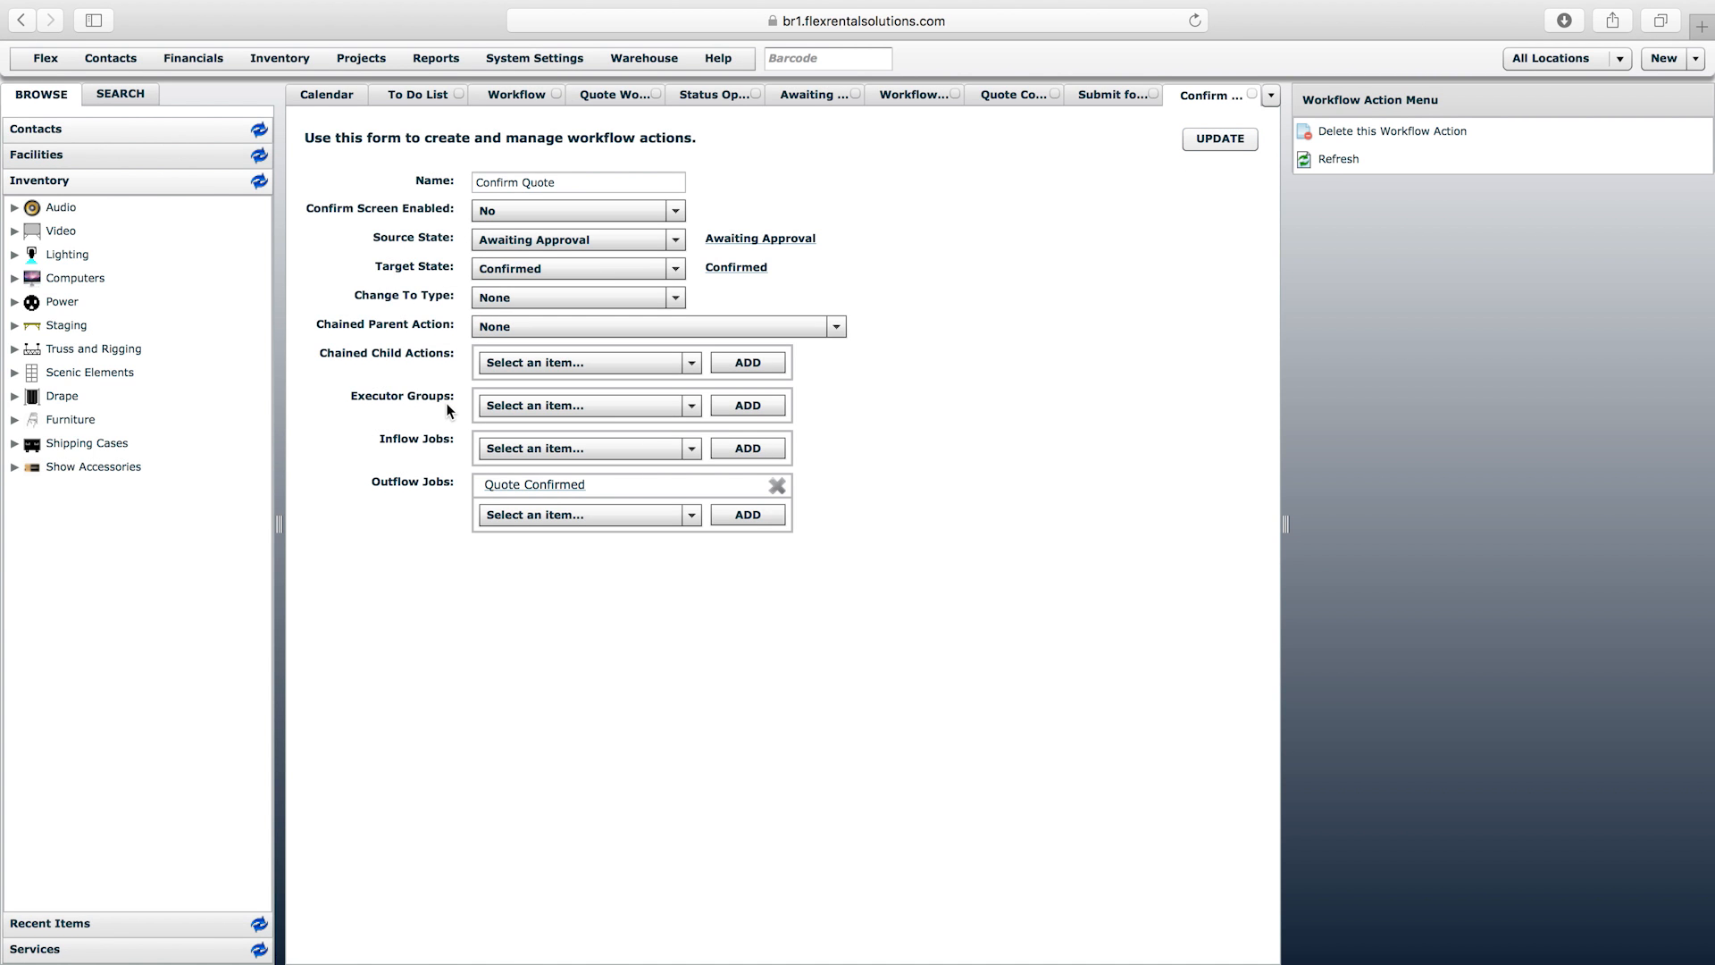
pyautogui.click(607, 97)
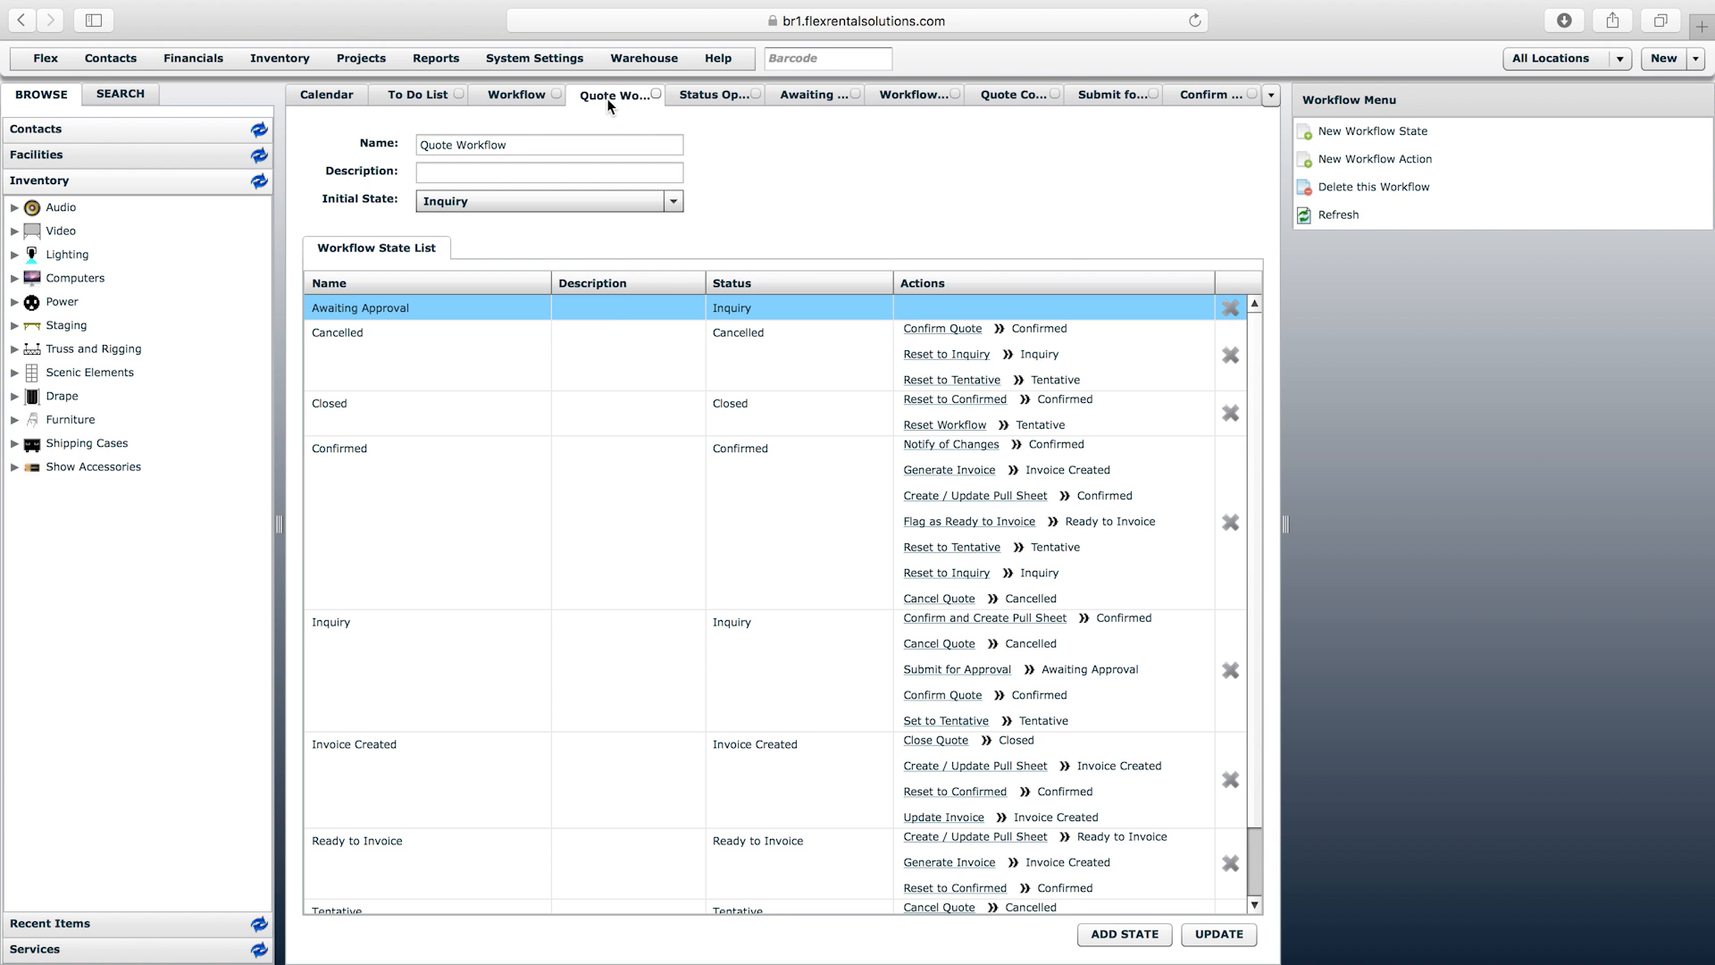
# - Reload the workflow and give the Confirm Quote action the Administrators executor group
pyautogui.click(440, 665)
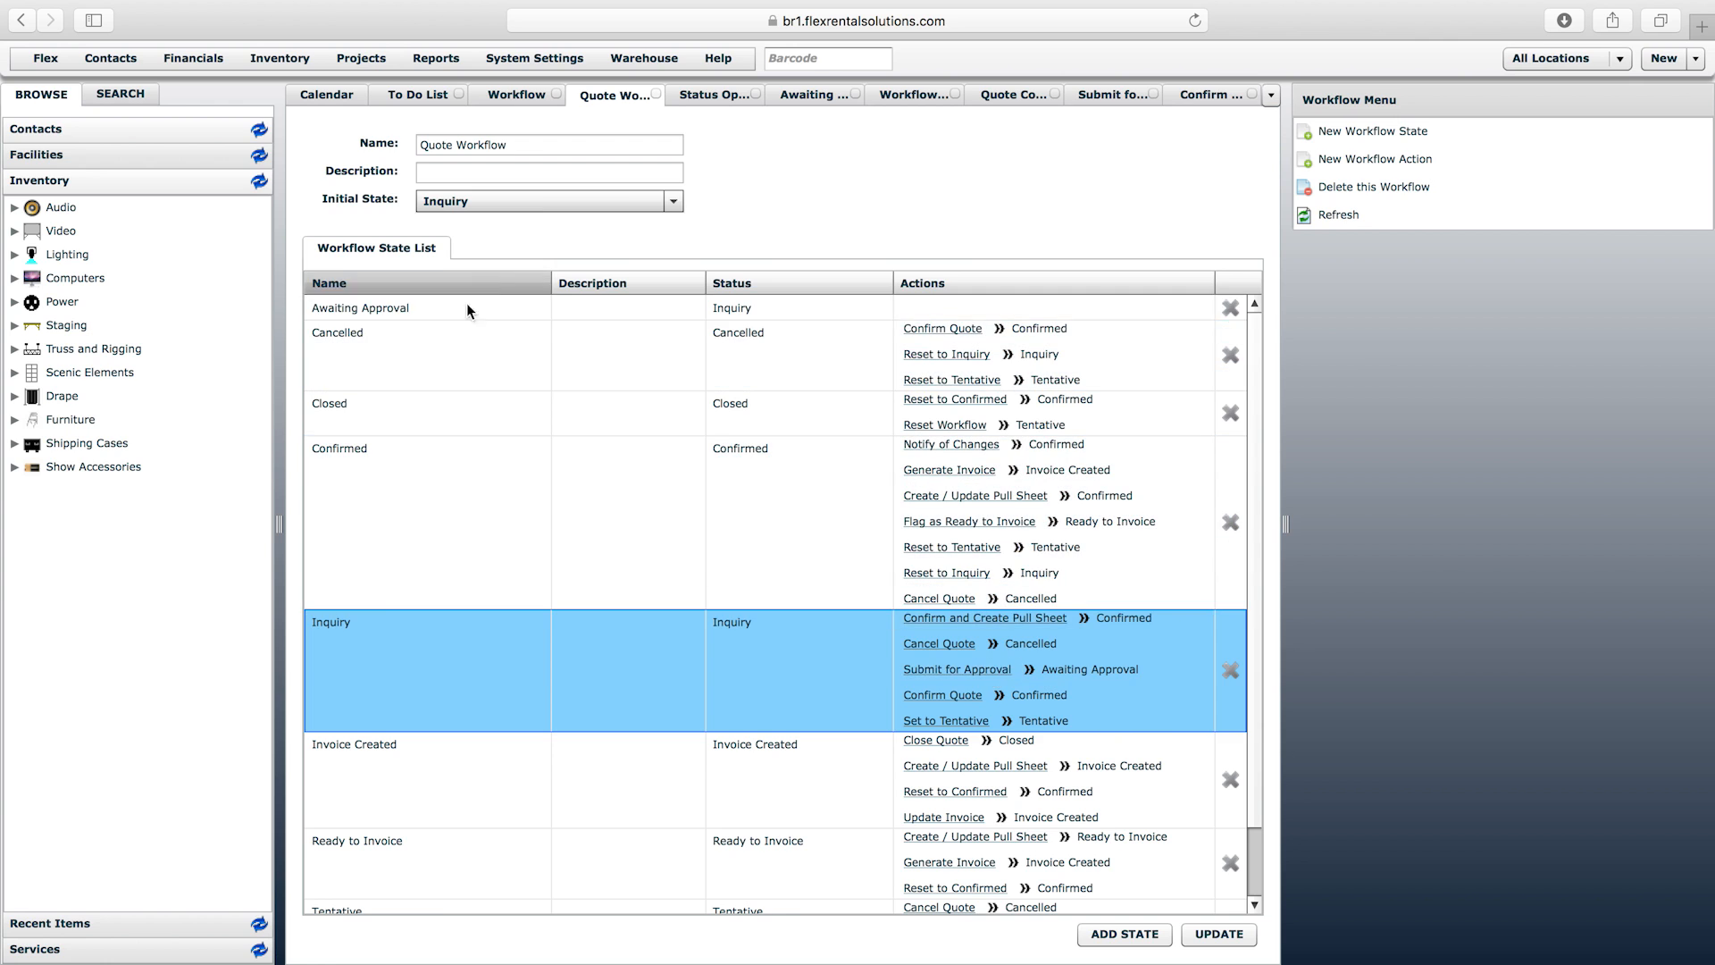
pyautogui.click(384, 309)
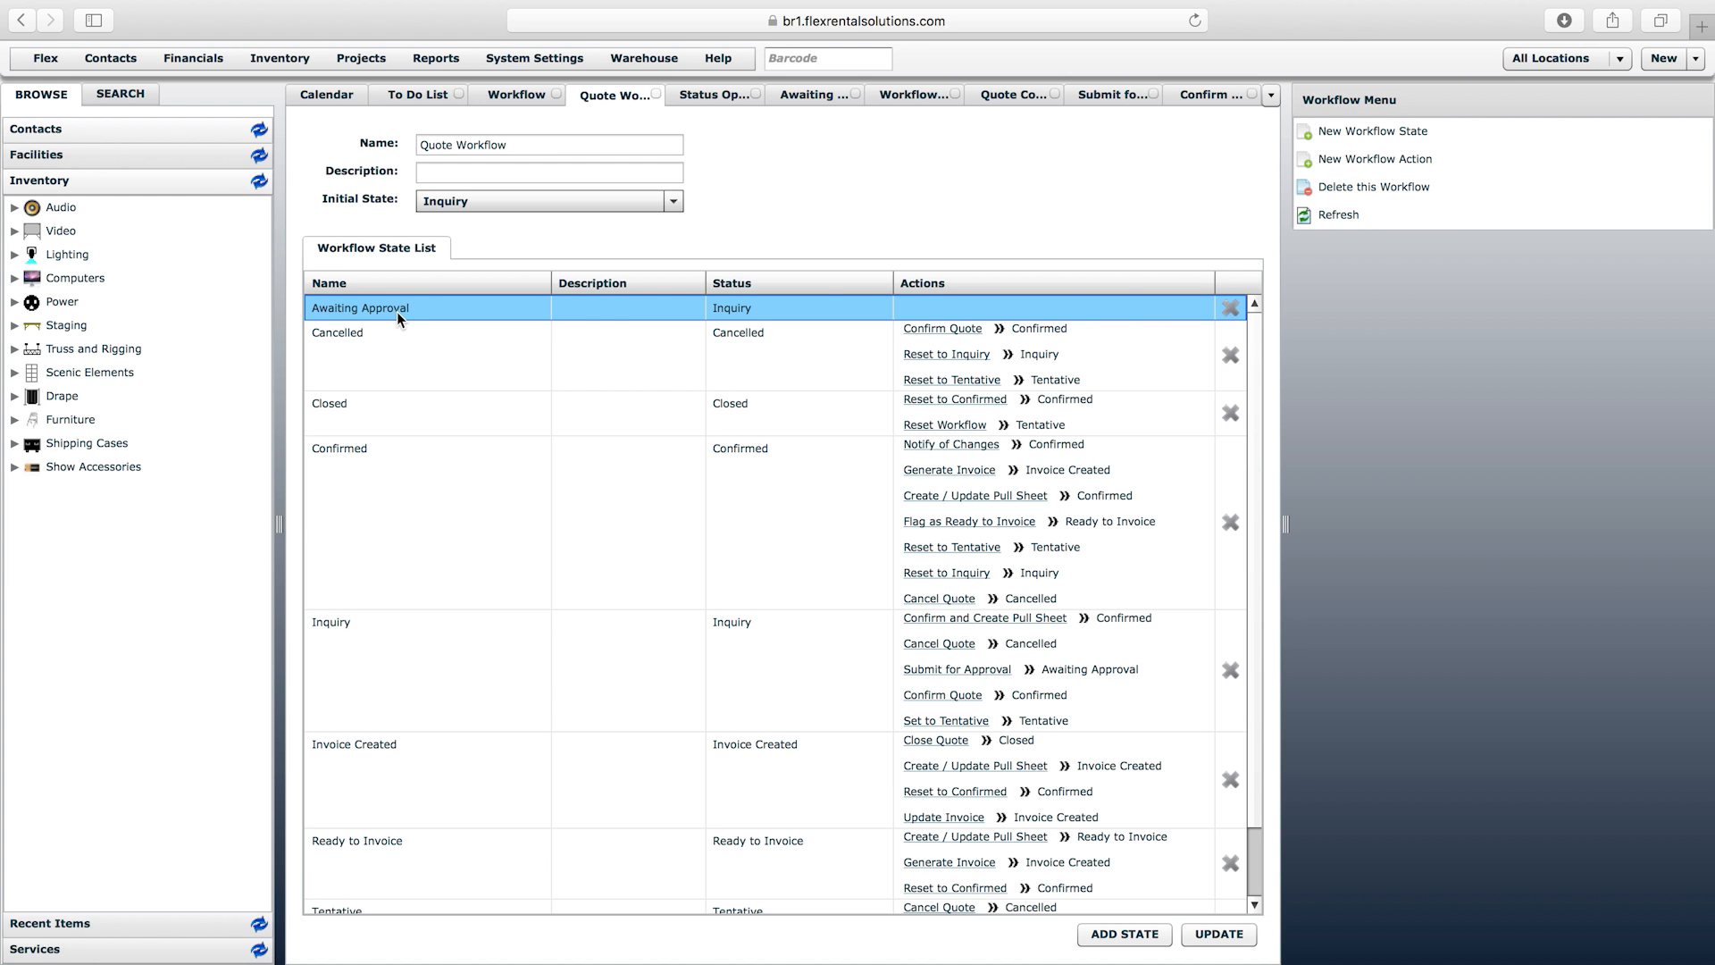
pyautogui.rightClick(610, 99)
pyautogui.click(652, 150)
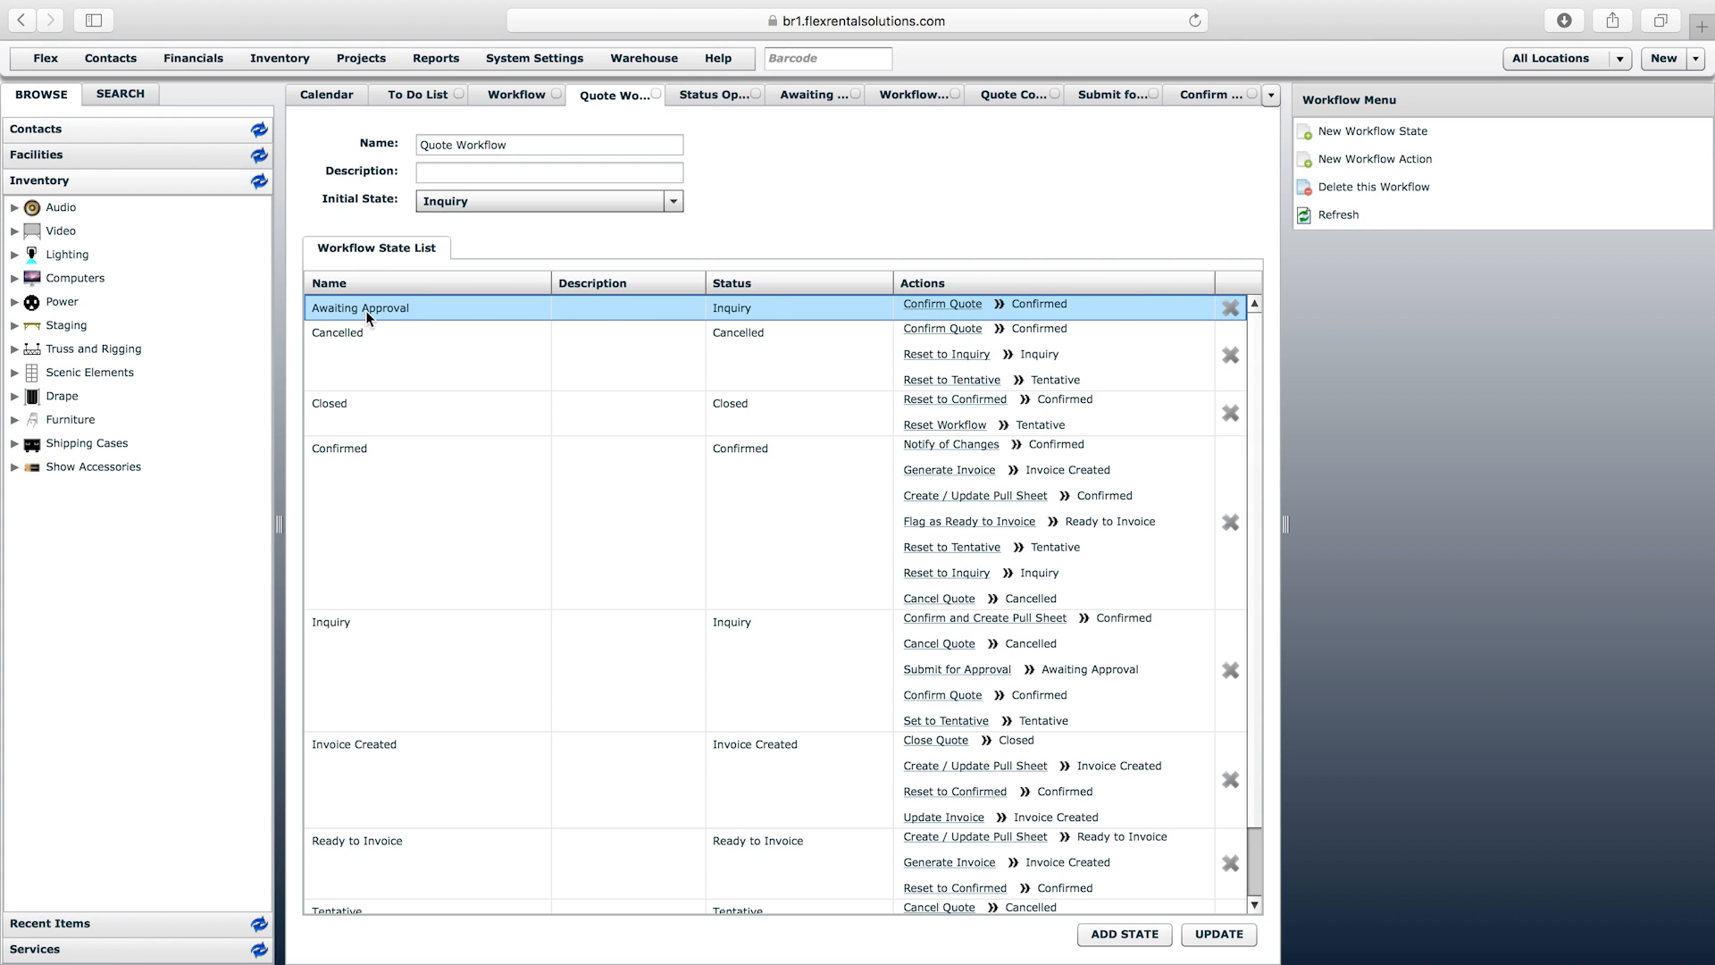
pyautogui.click(924, 305)
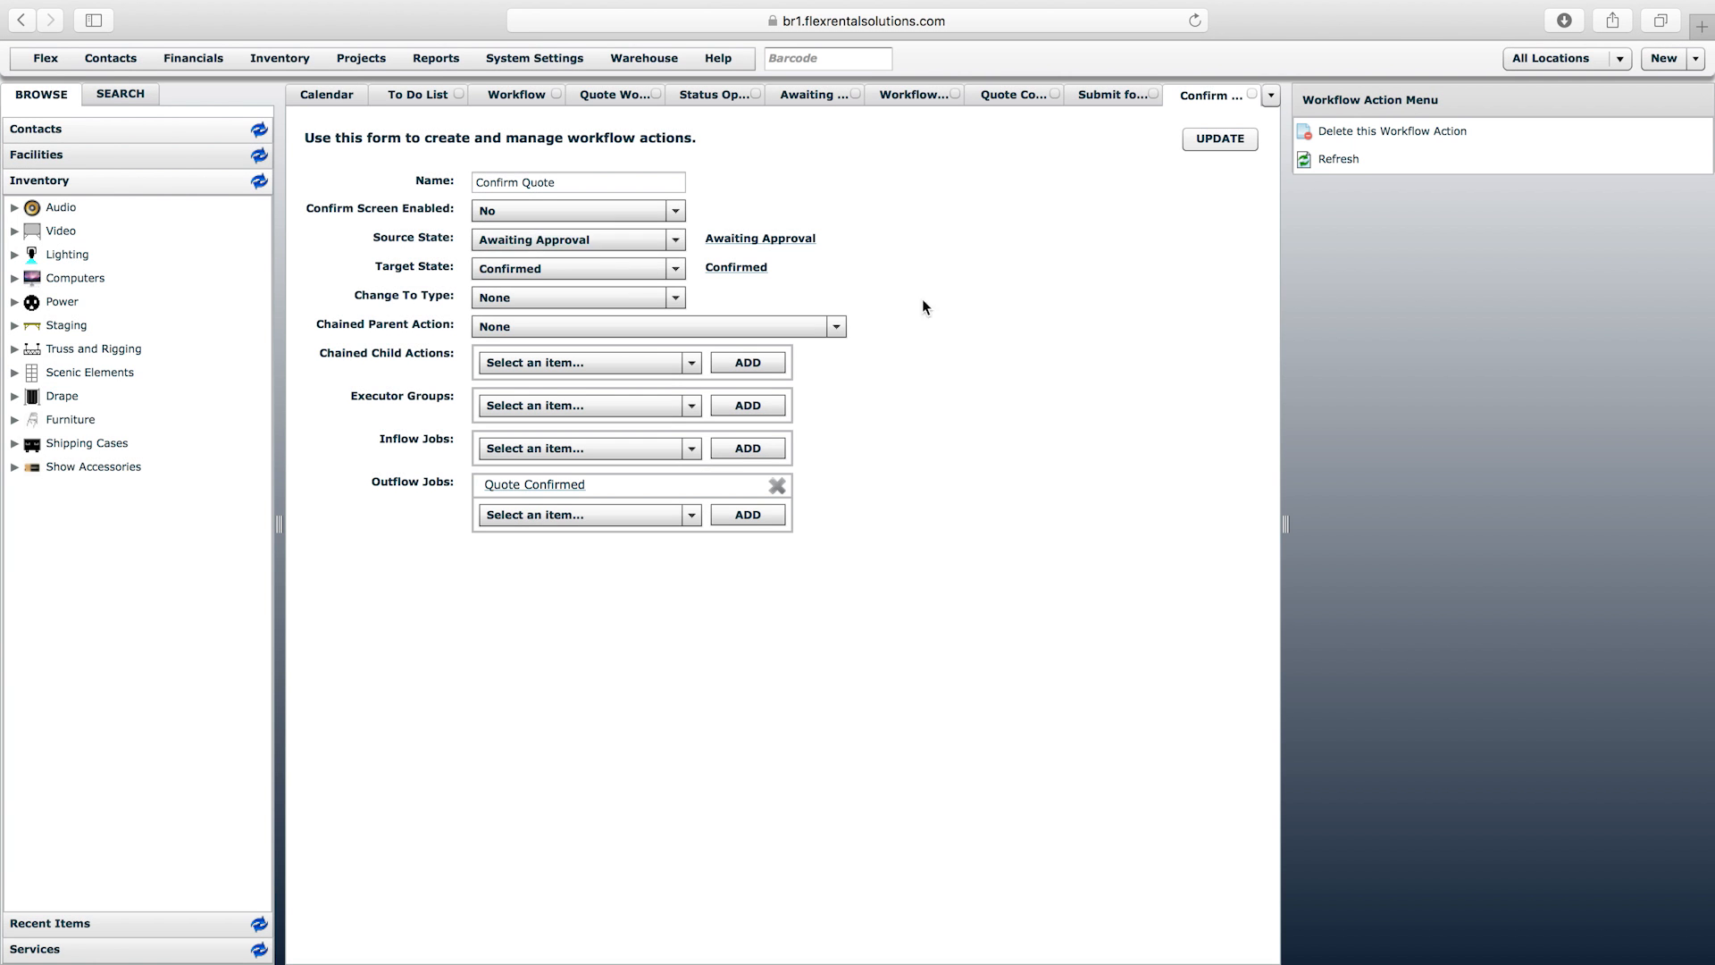
pyautogui.click(500, 405)
pyautogui.click(551, 468)
pyautogui.click(755, 410)
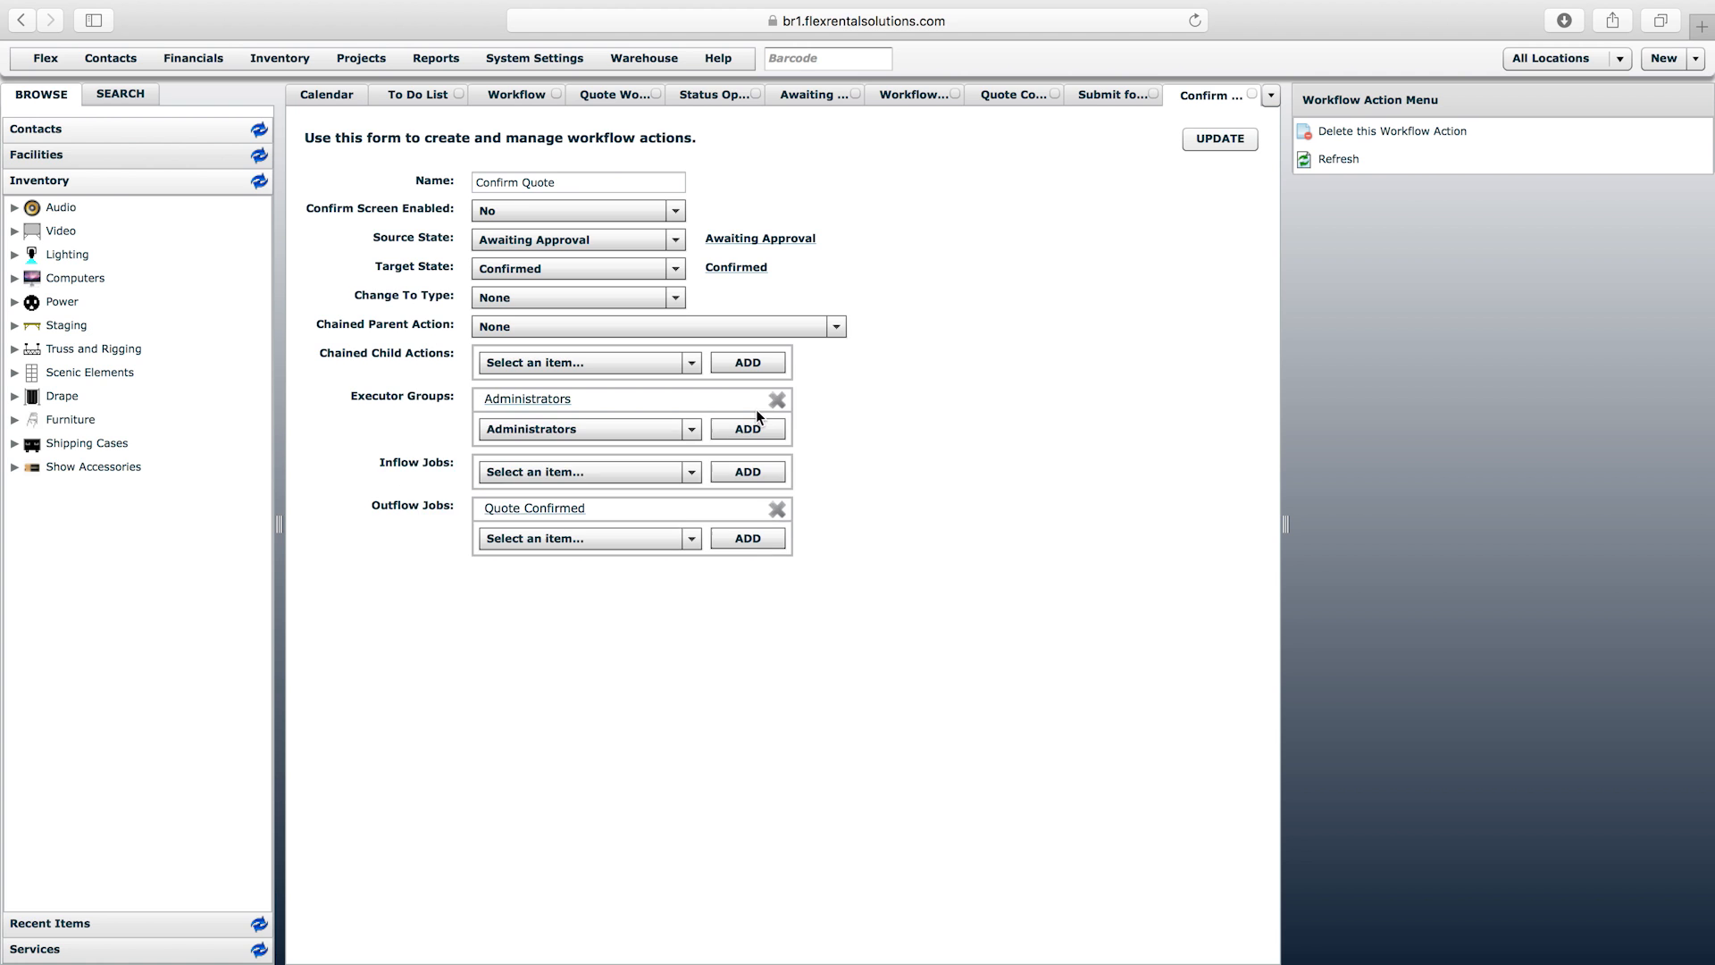
pyautogui.click(1220, 139)
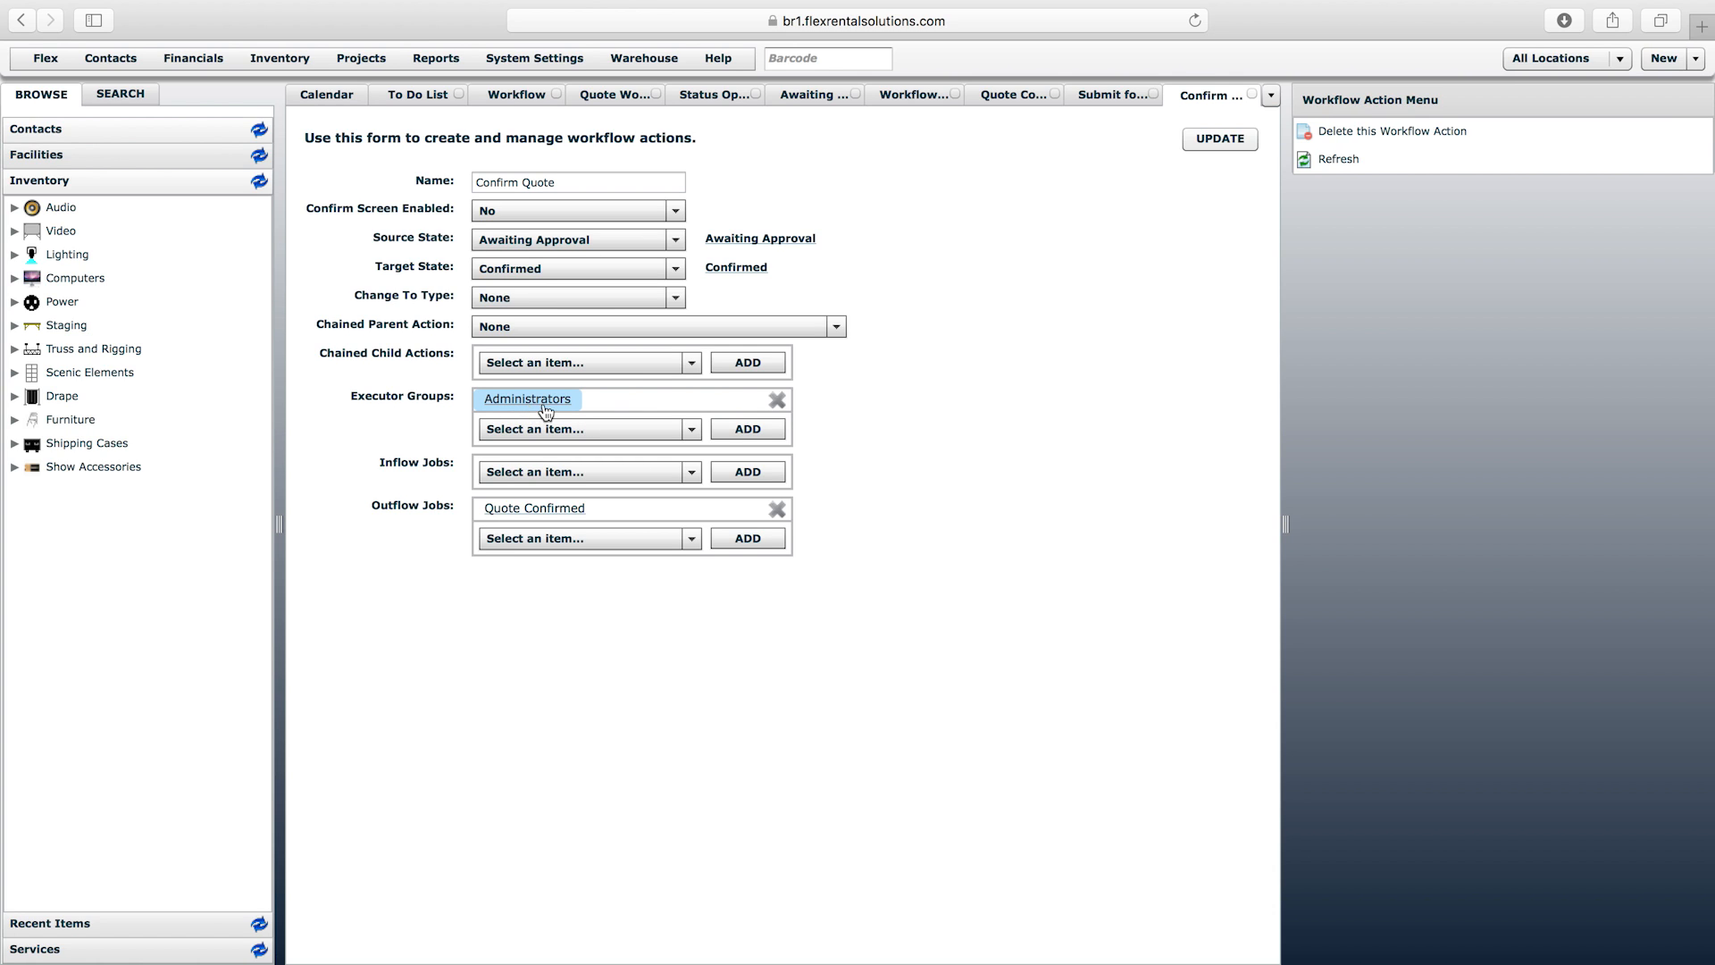
# - Open the 1VIKF - Sound System pull sheet from the Calendar
pyautogui.click(1253, 95)
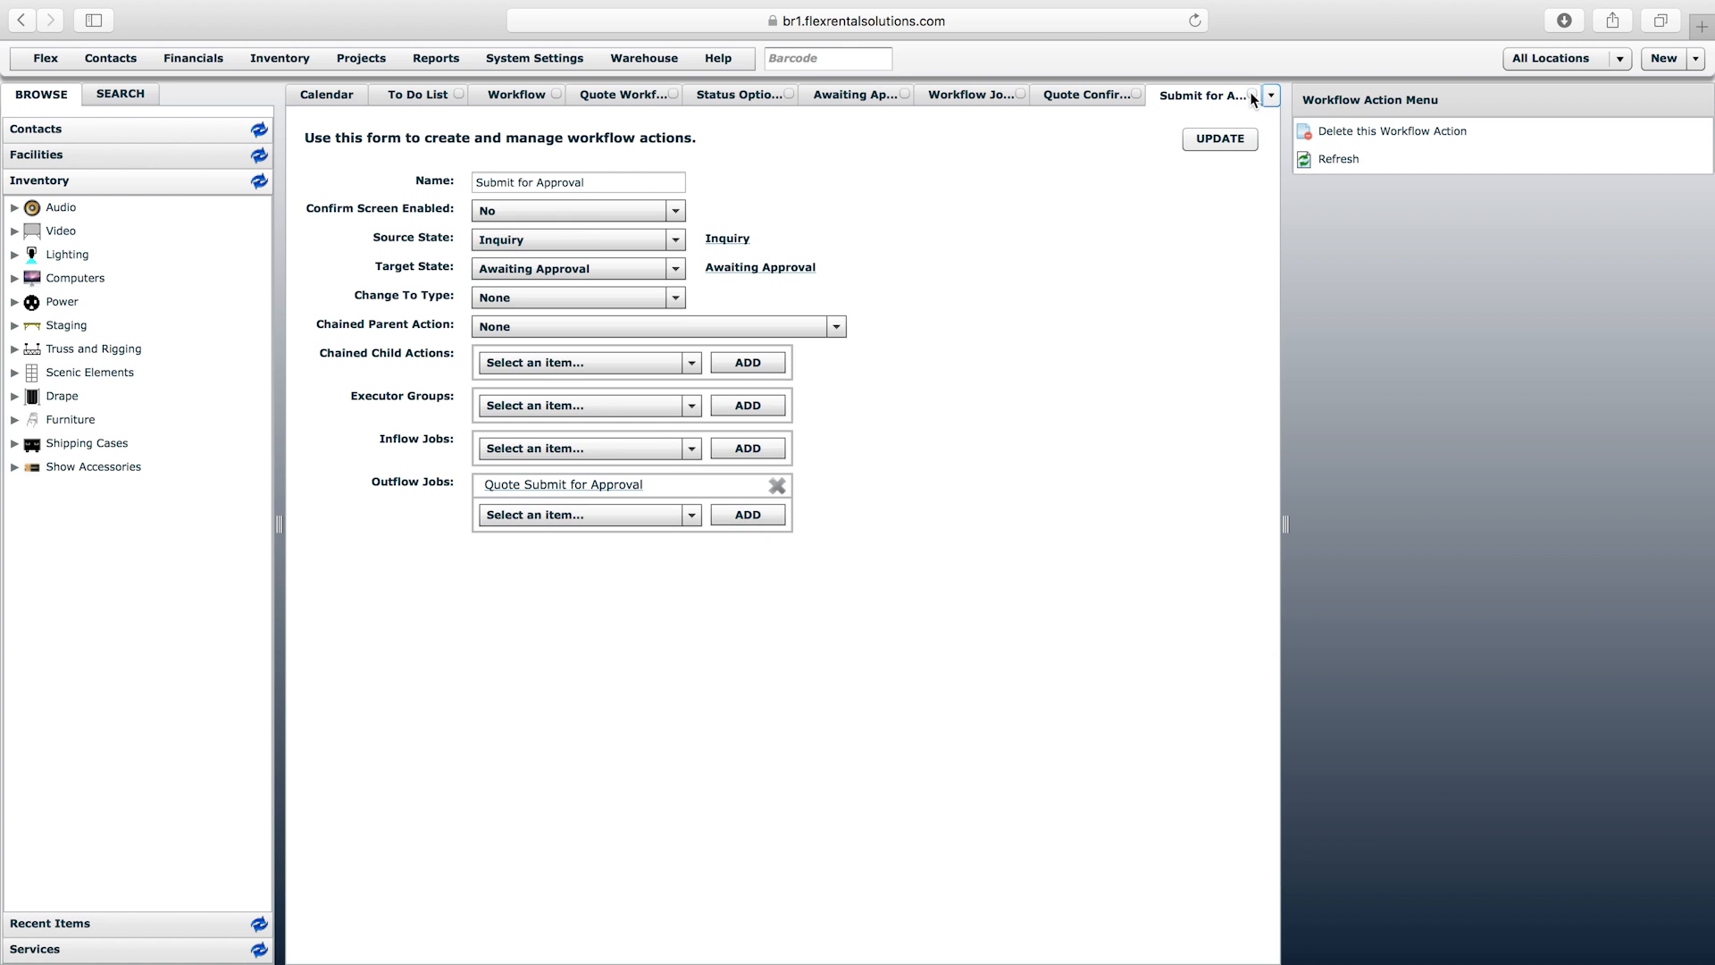
pyautogui.click(343, 97)
pyautogui.doubleClick(432, 384)
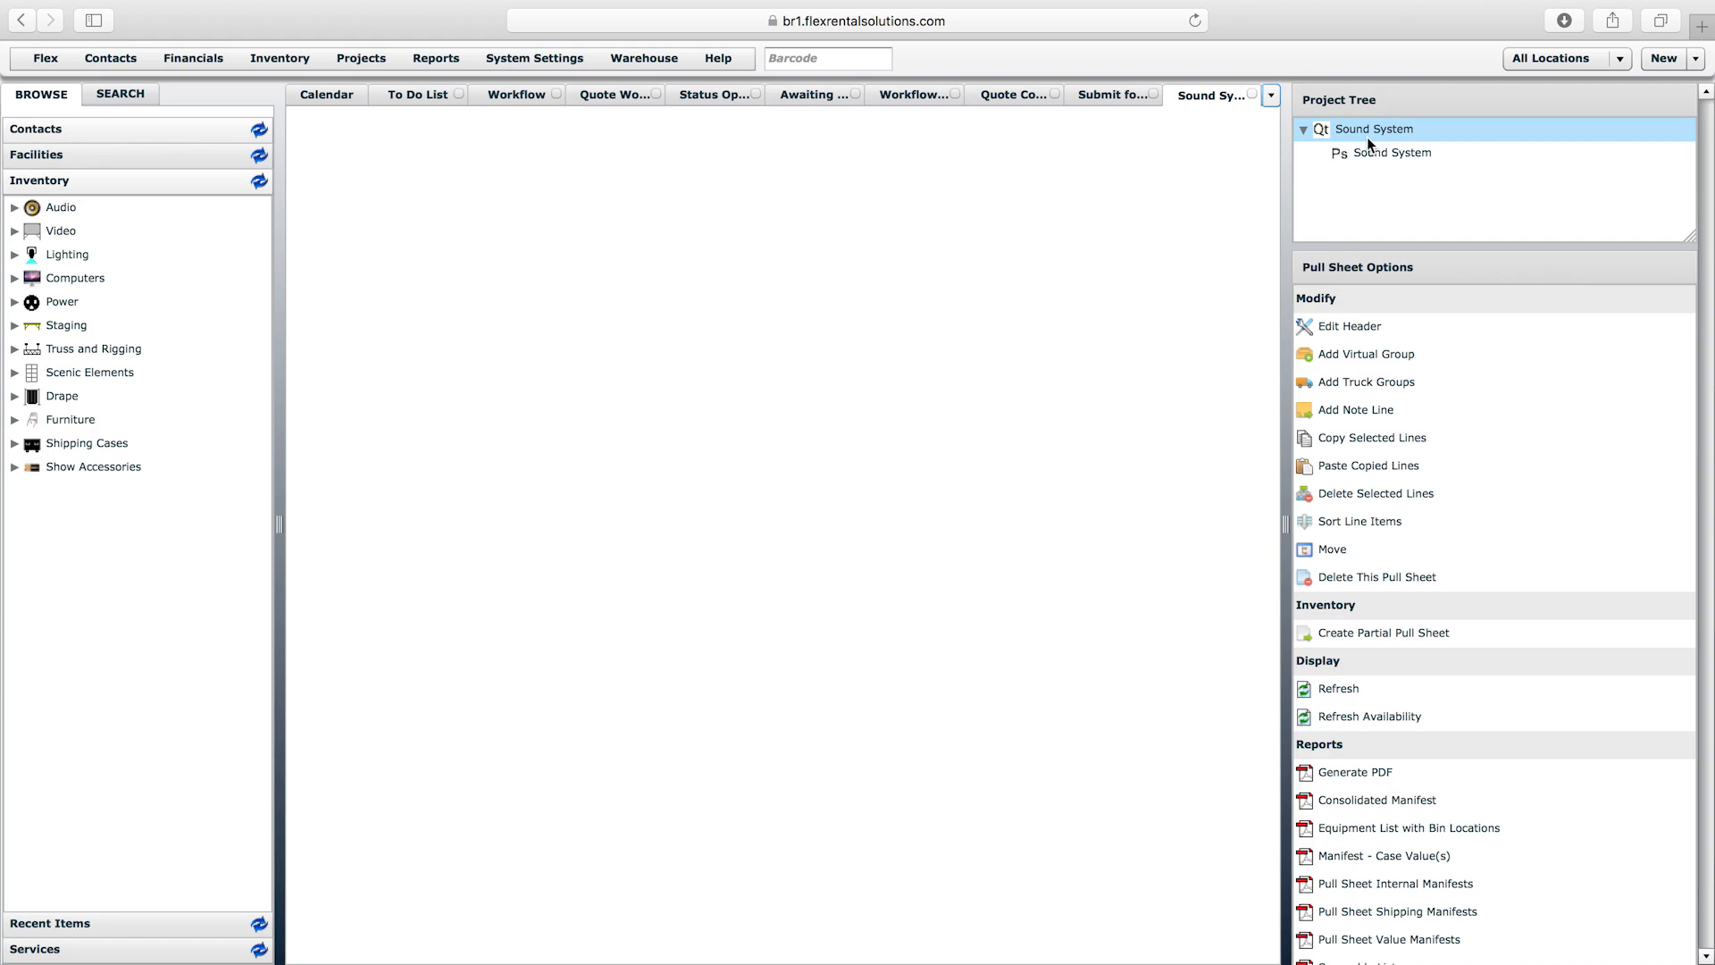
# - Open the parent Sound System quote and scroll its Quote Menu to the Workflow section
pyautogui.click(1354, 130)
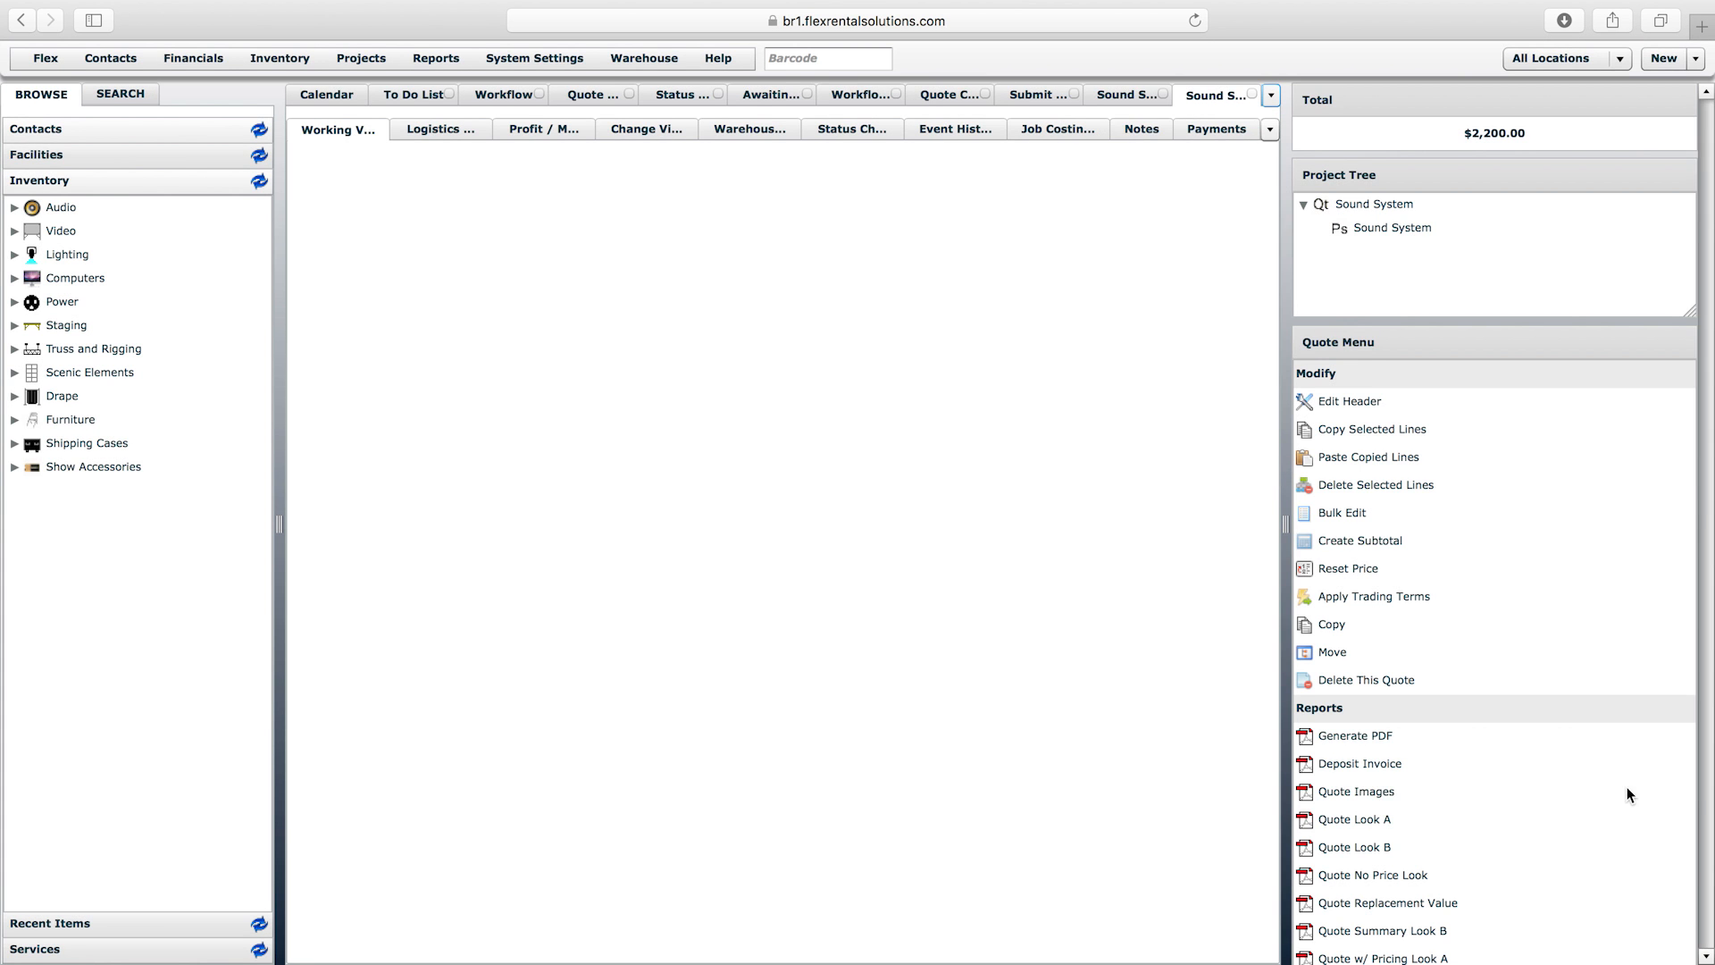
pyautogui.click(1708, 788)
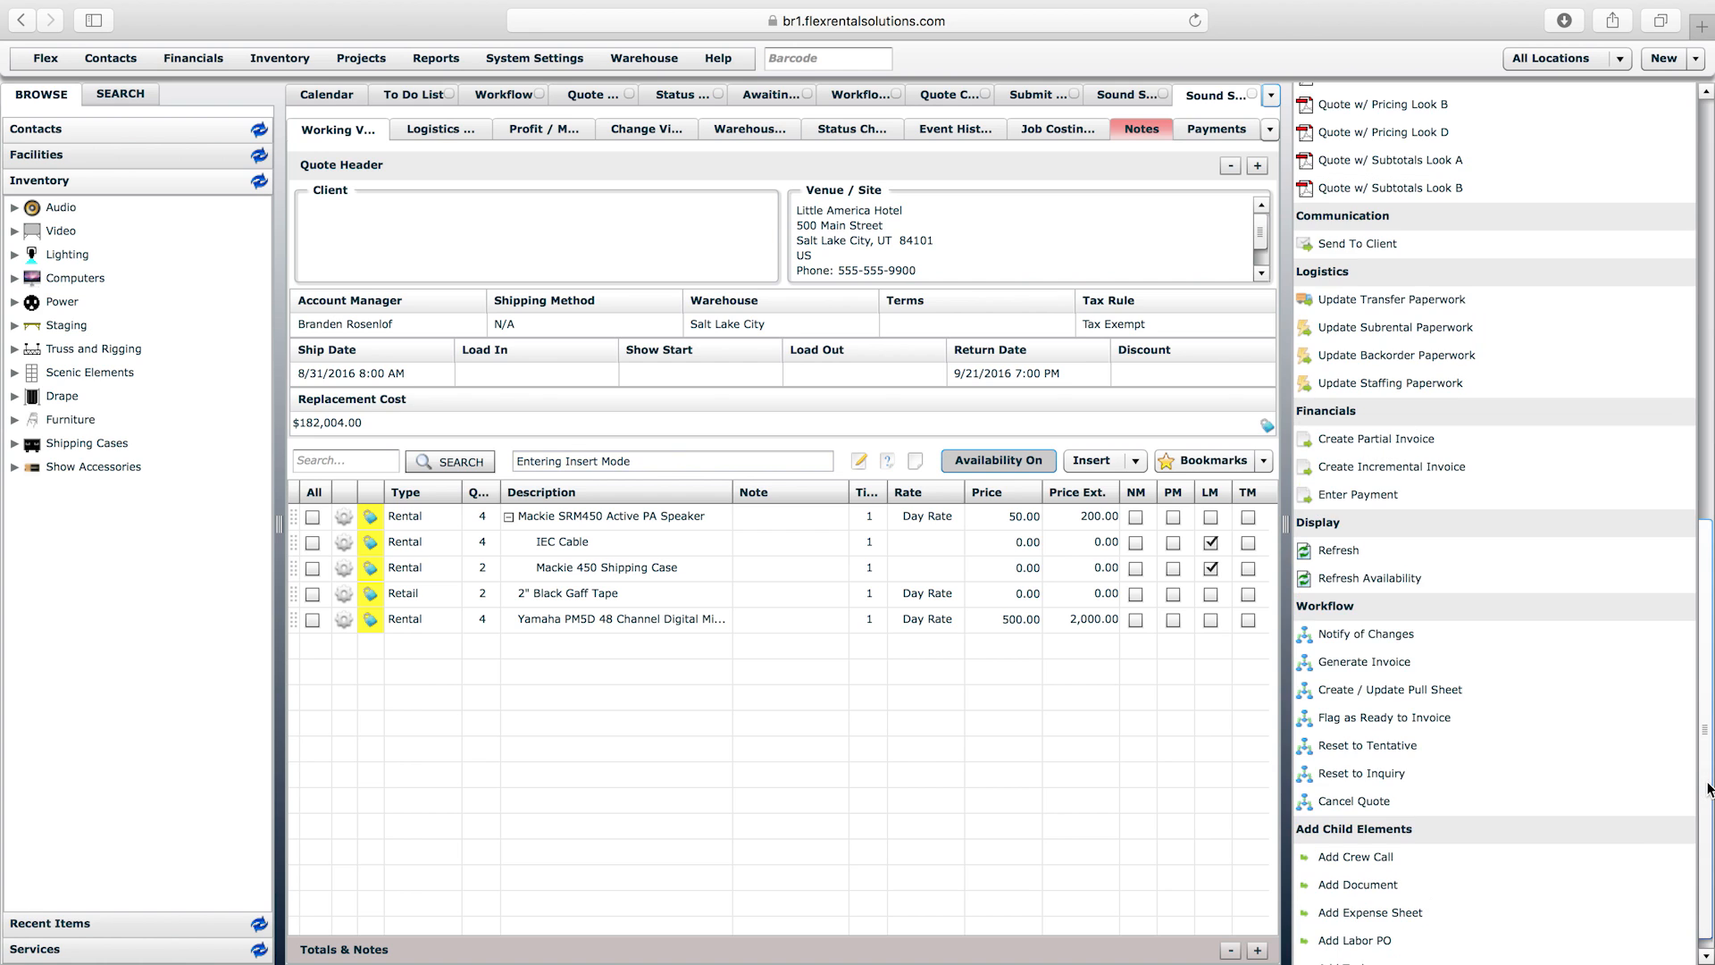
pyautogui.scroll(-1, 1706, 786)
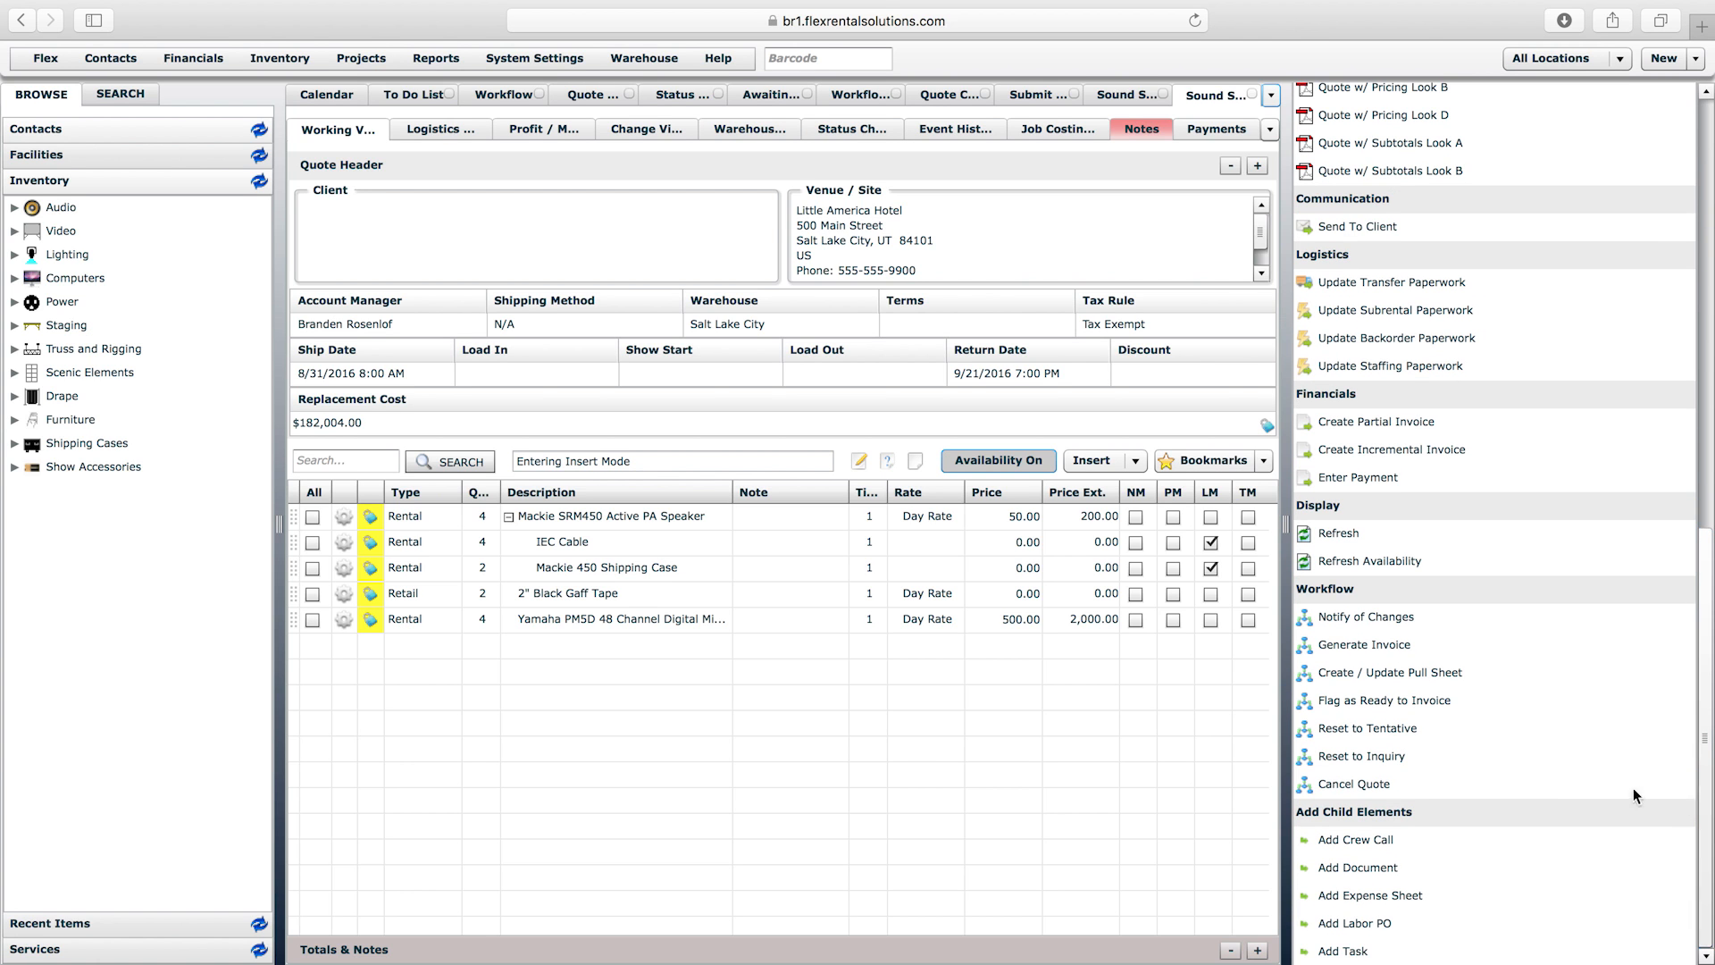
# - Reset the Sound System quote to Inquiry, then select Inquiry in the Quote Workflow states
pyautogui.click(1384, 758)
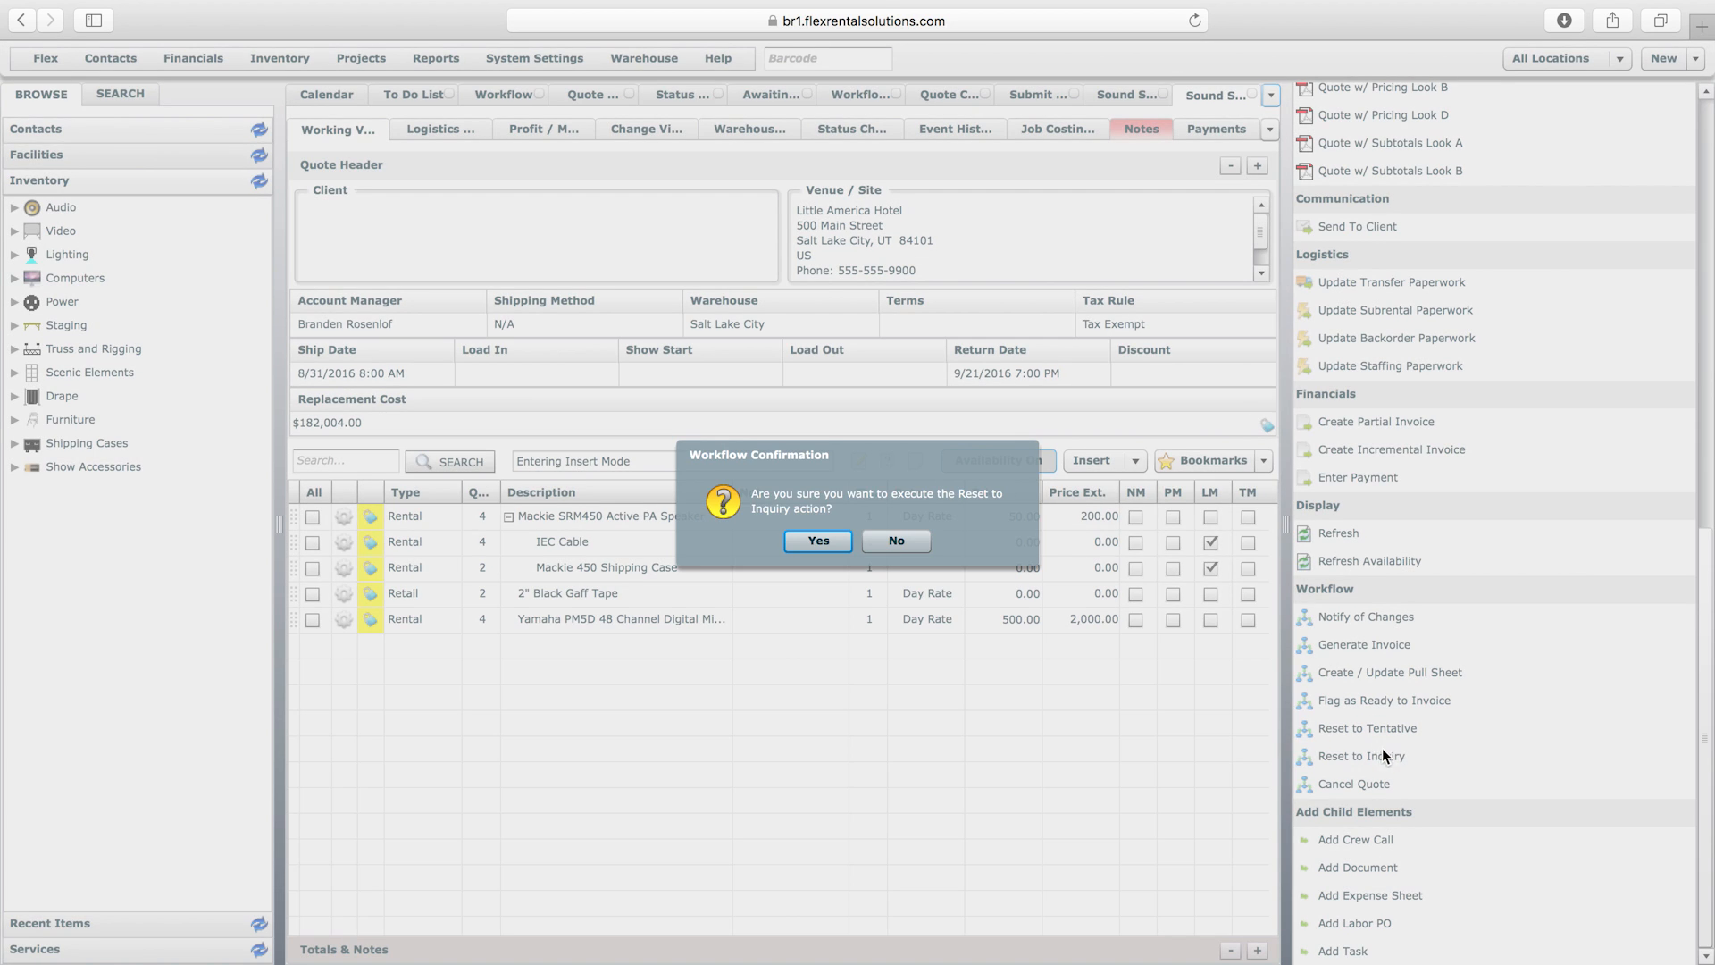
pyautogui.click(818, 541)
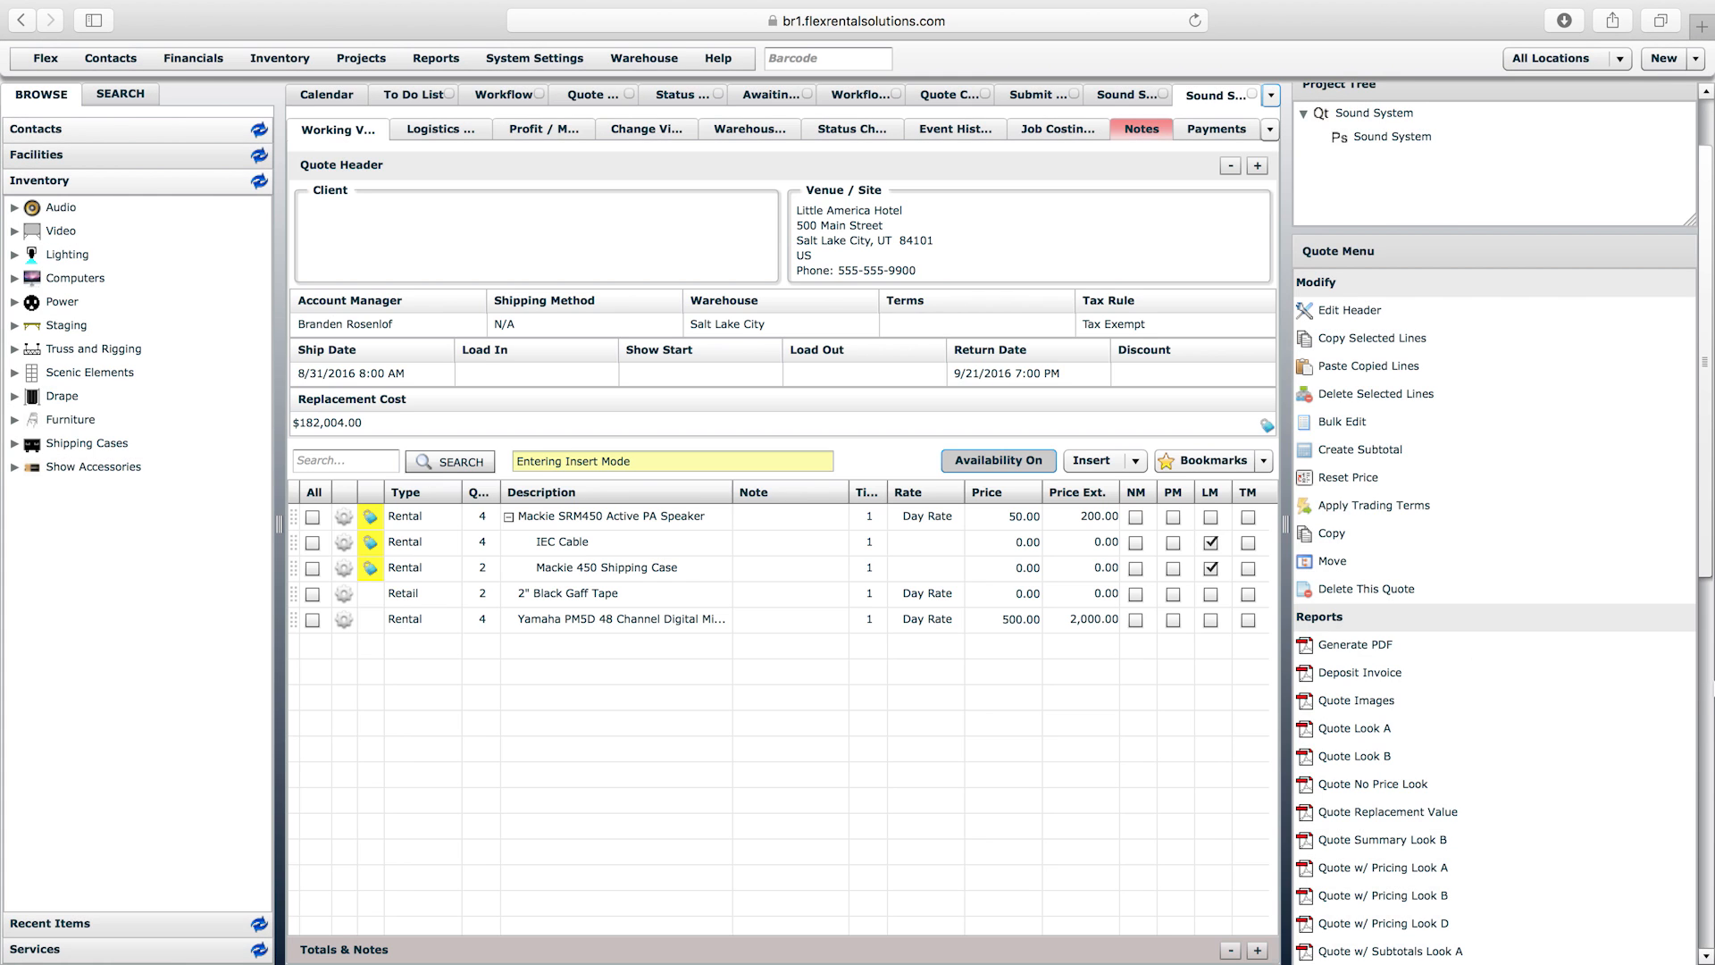
pyautogui.click(1705, 719)
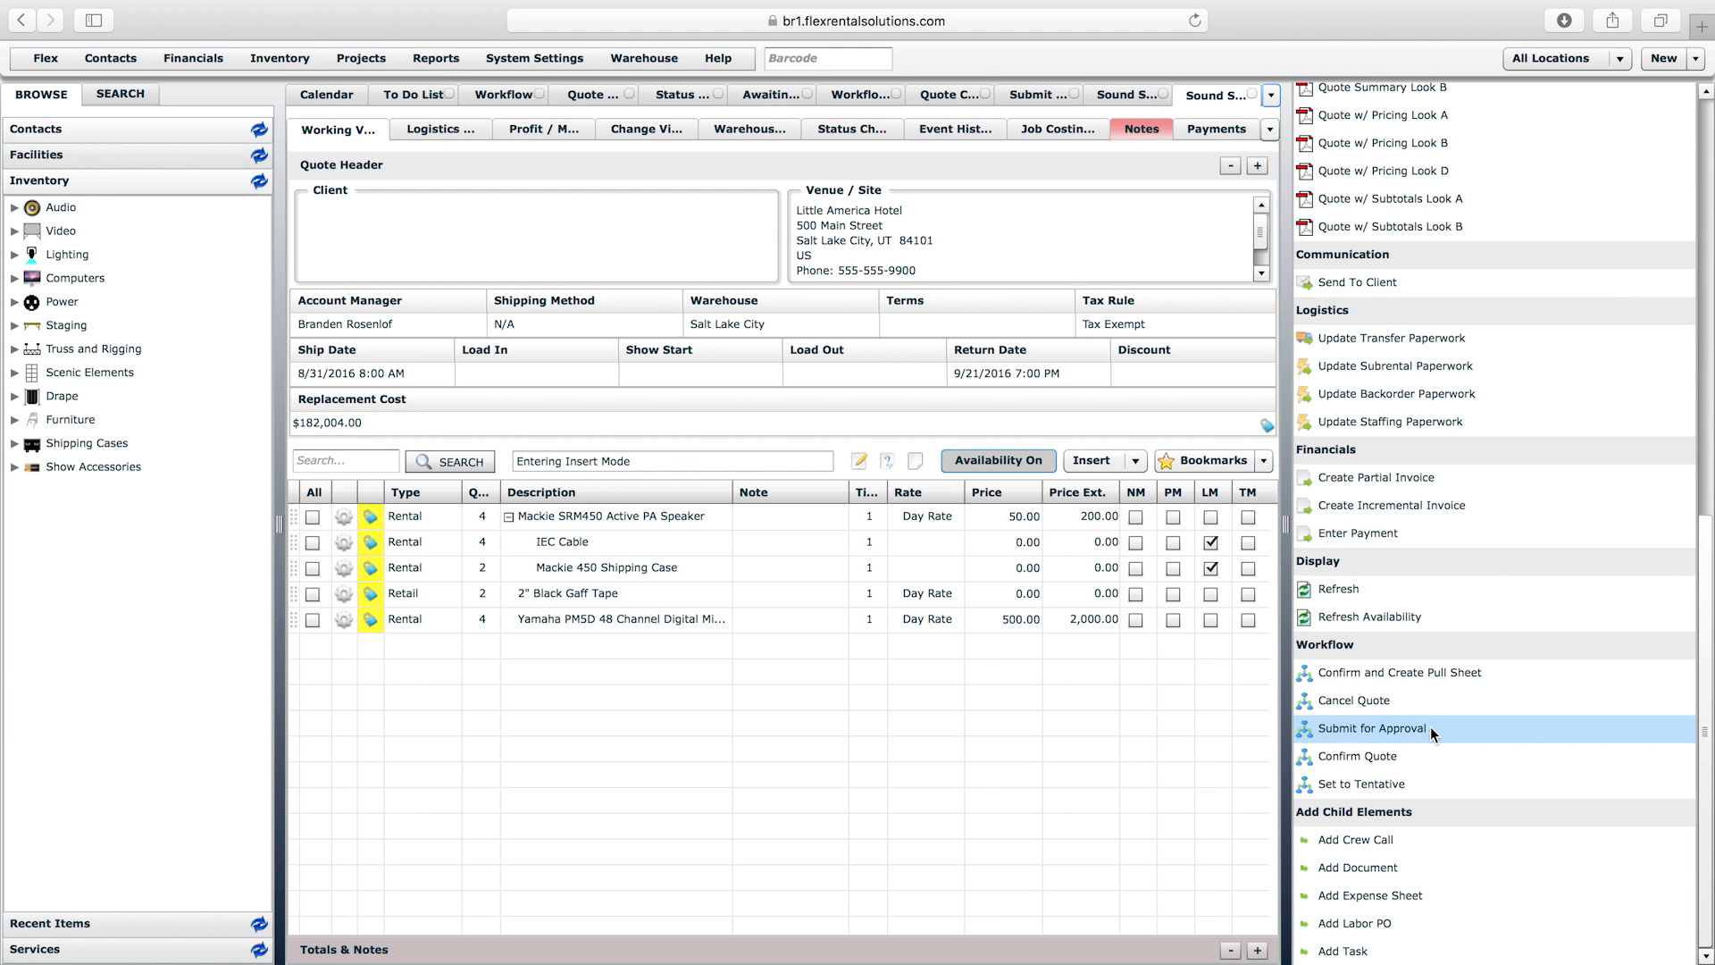
pyautogui.click(603, 94)
pyautogui.click(432, 668)
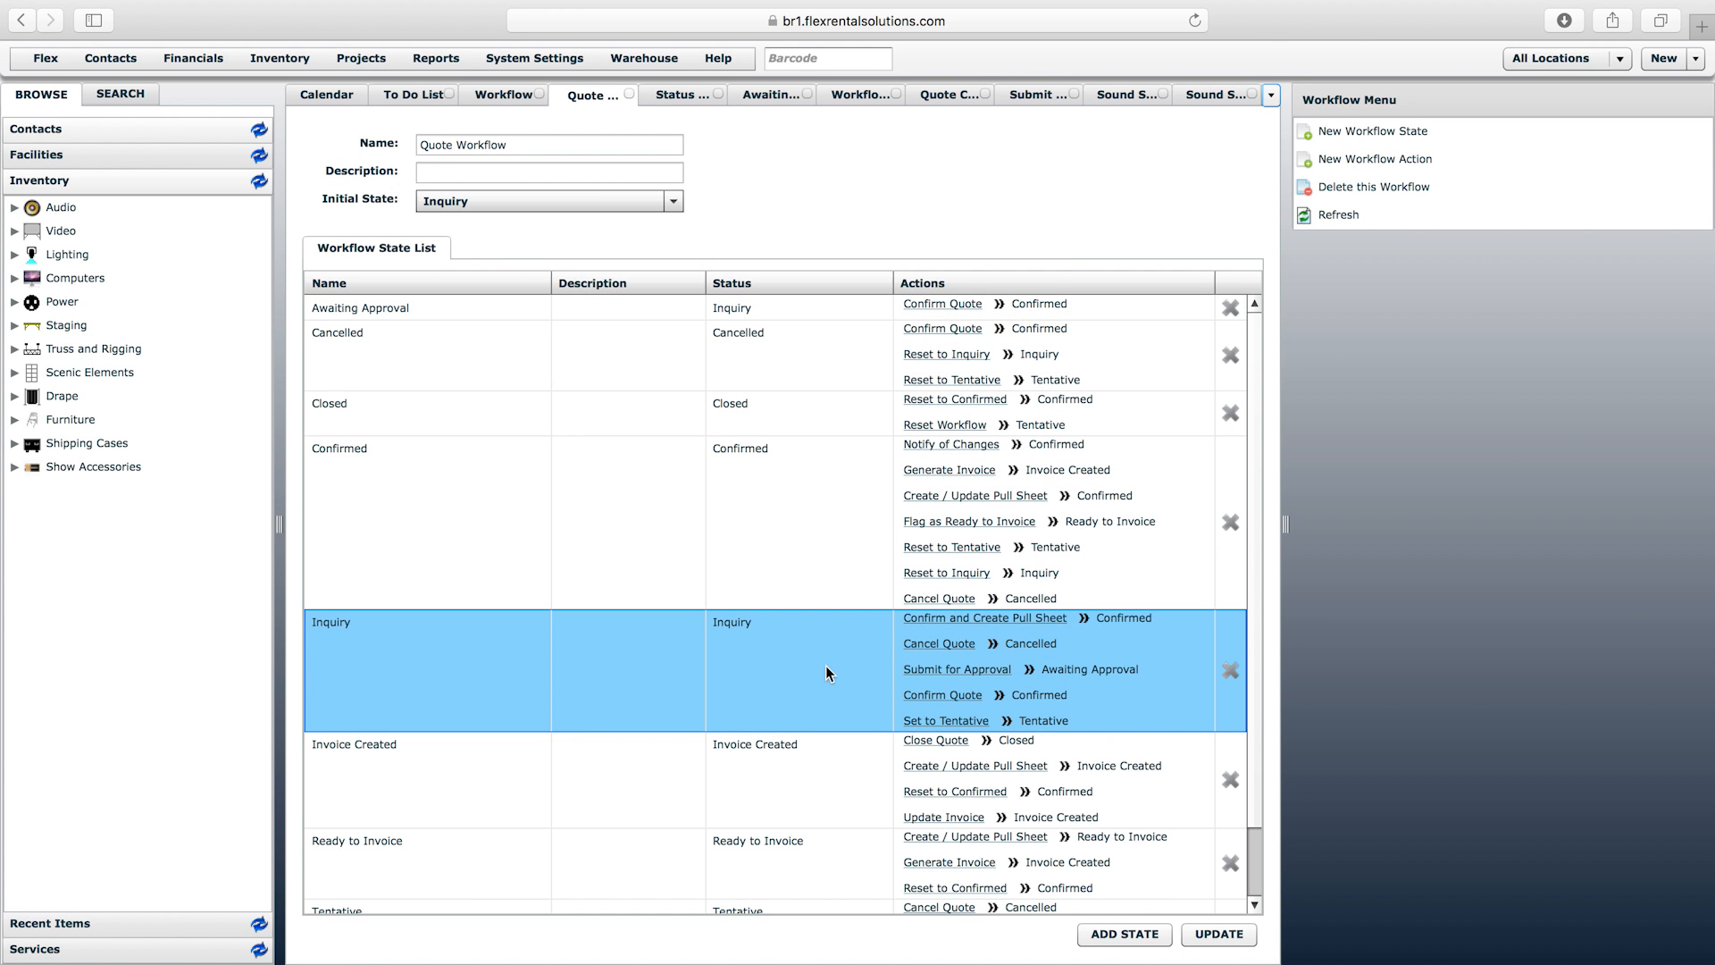
# - Check the Inquiry Confirm Quote action's executor groups, then scroll the Sound System quote to its Workflow actions
pyautogui.click(954, 698)
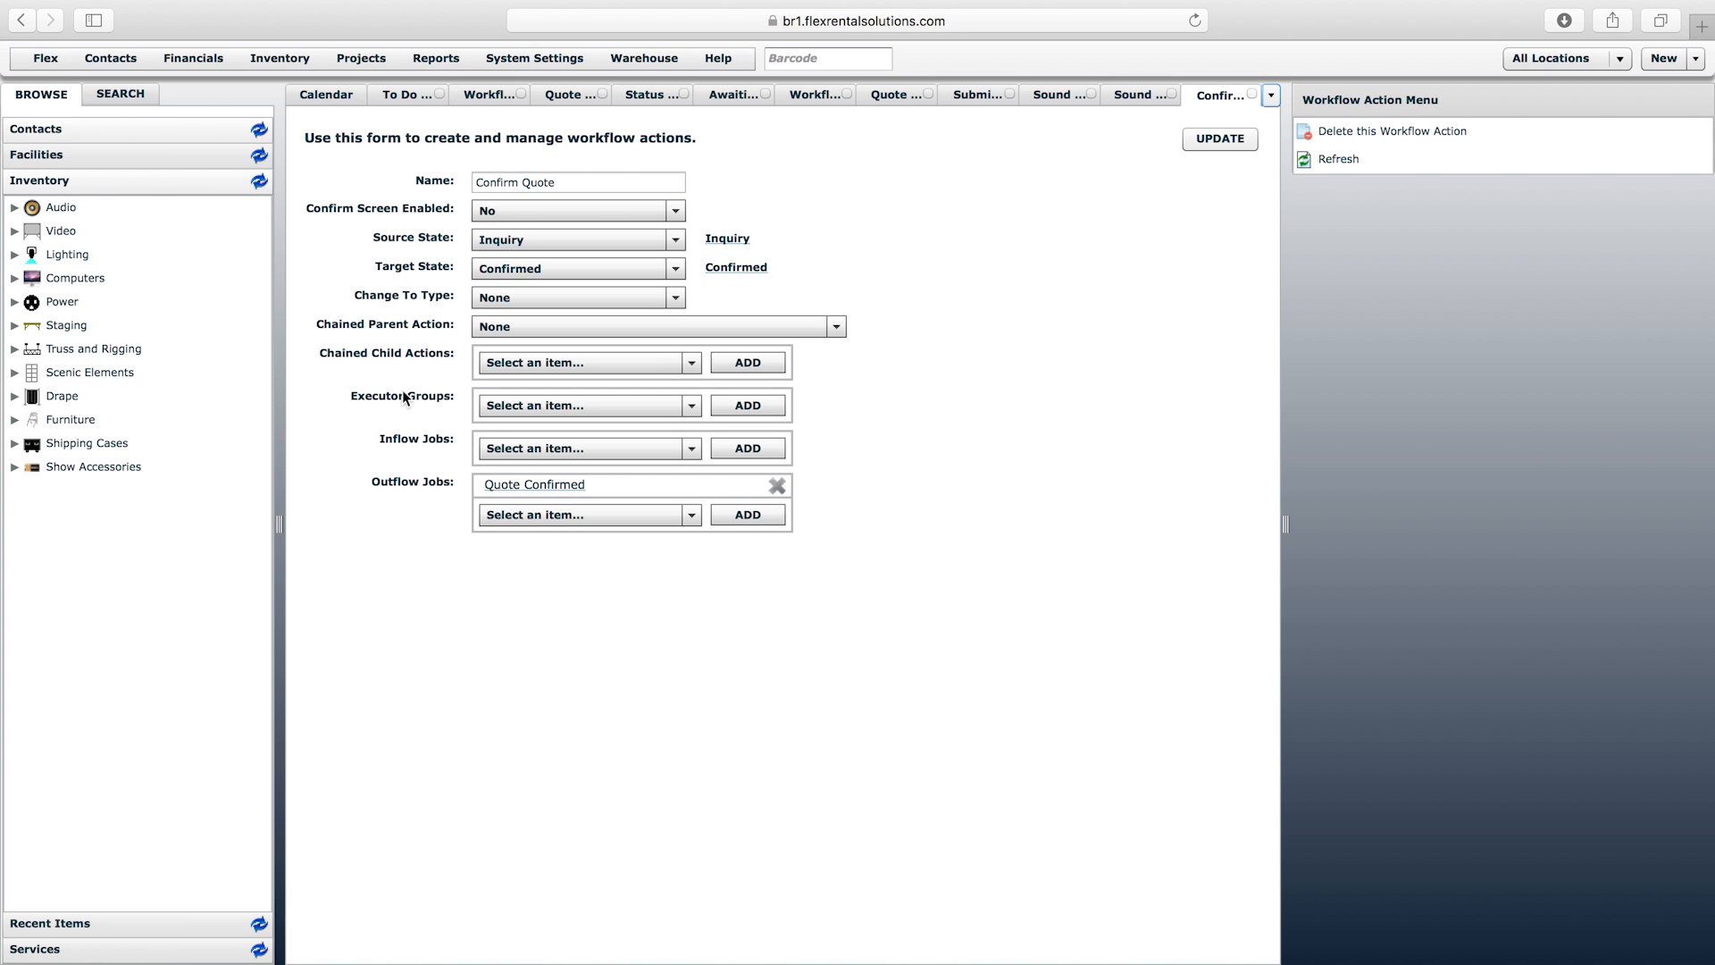
pyautogui.click(499, 405)
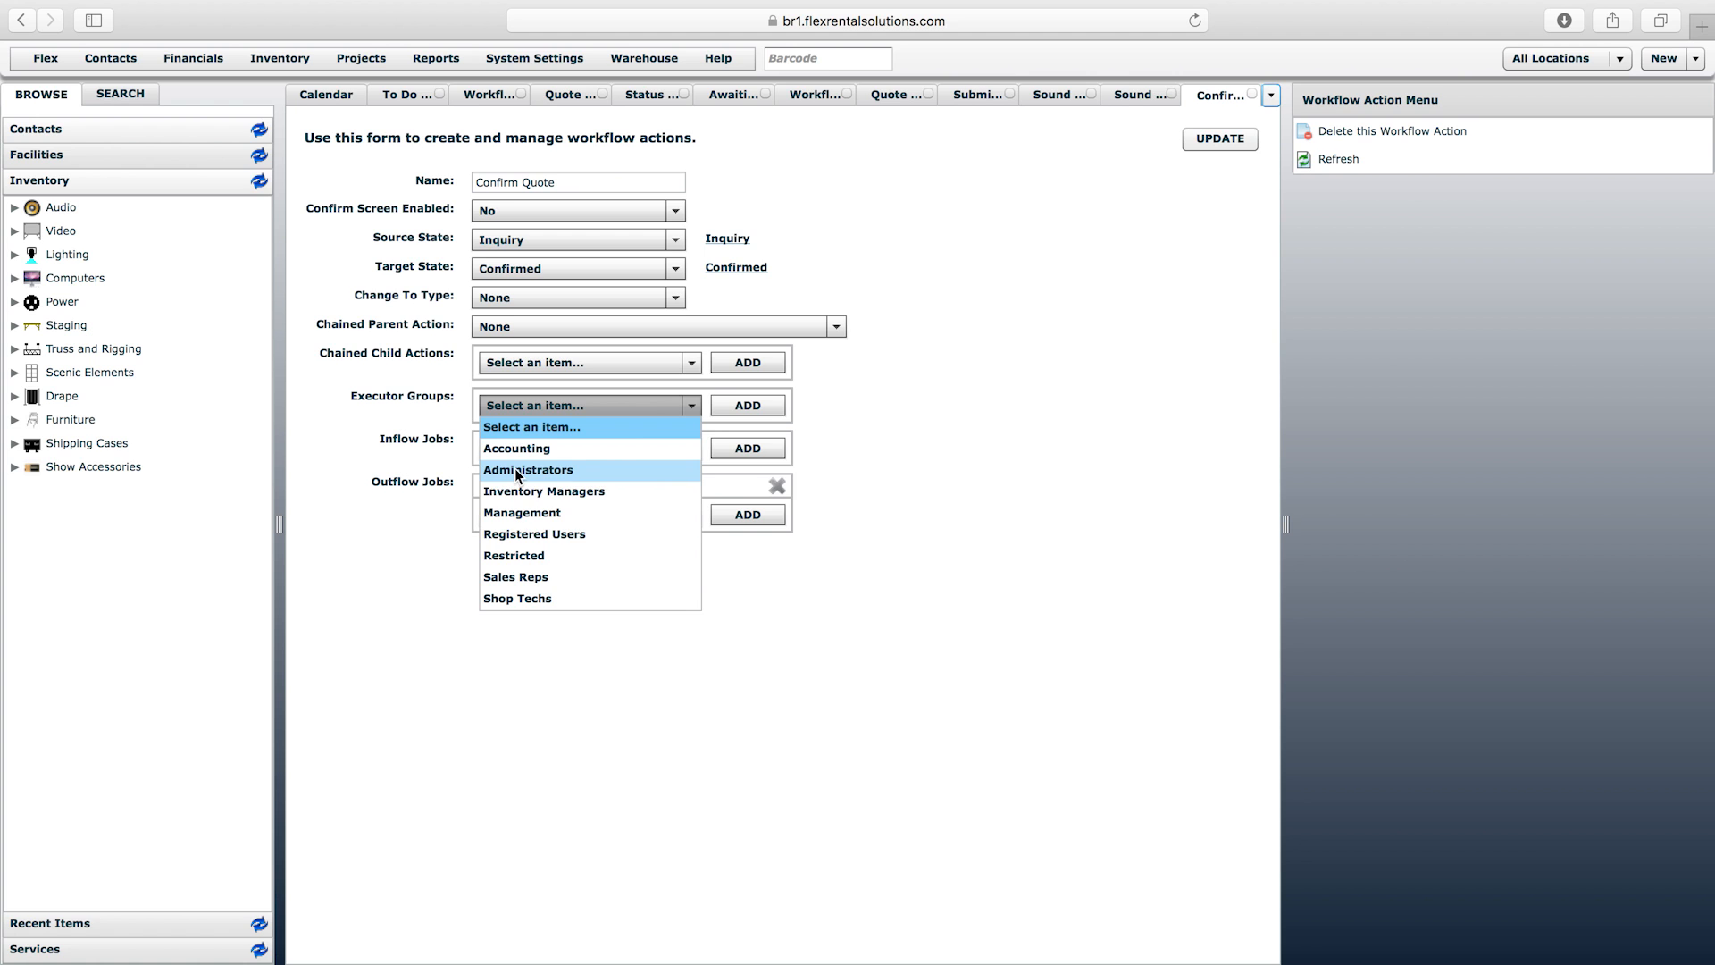
pyautogui.click(404, 447)
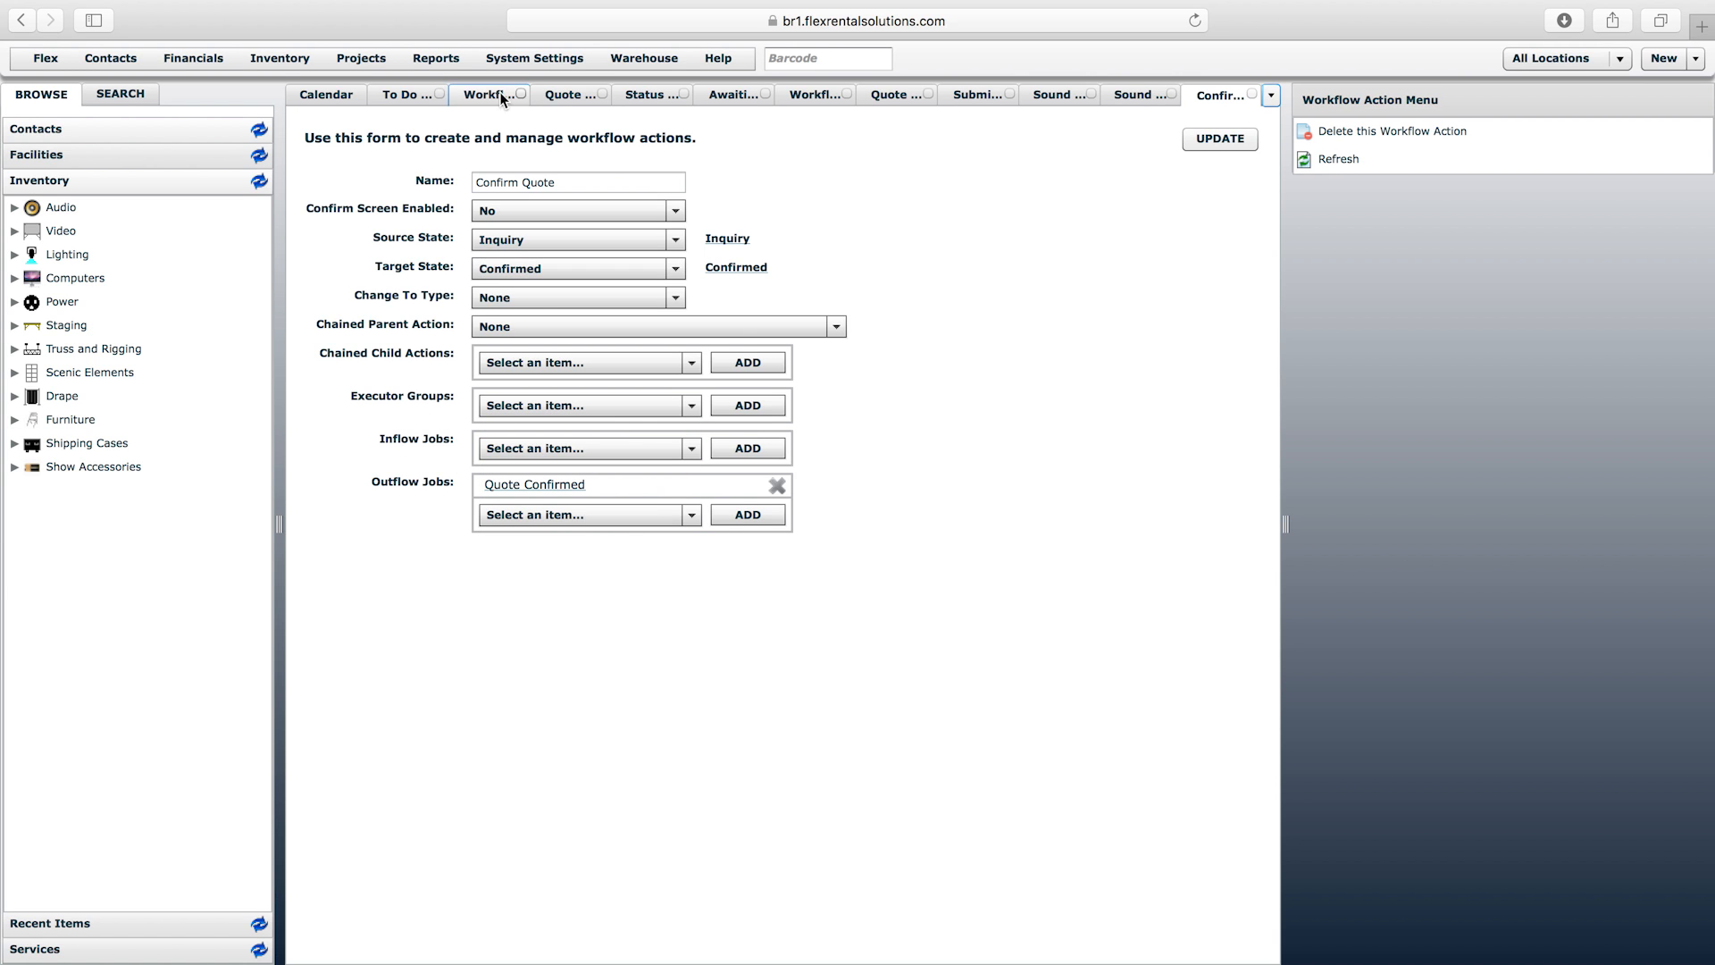
pyautogui.click(1127, 94)
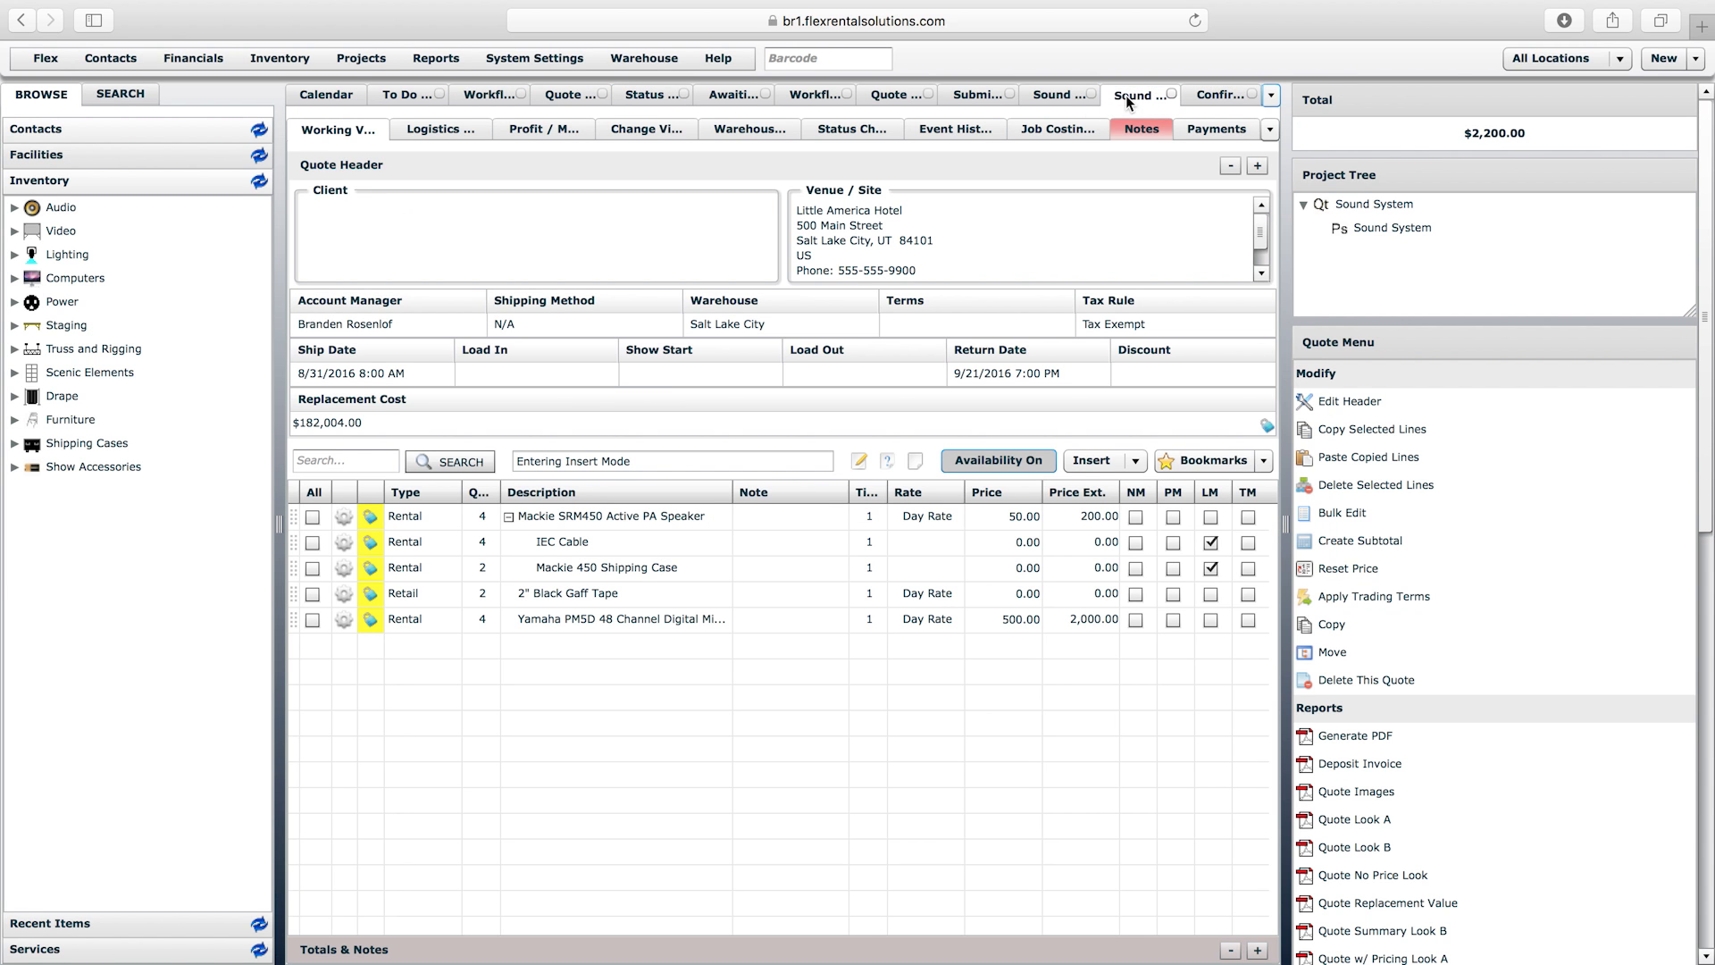
pyautogui.moveTo(1706, 501); pyautogui.dragTo(1713, 917)
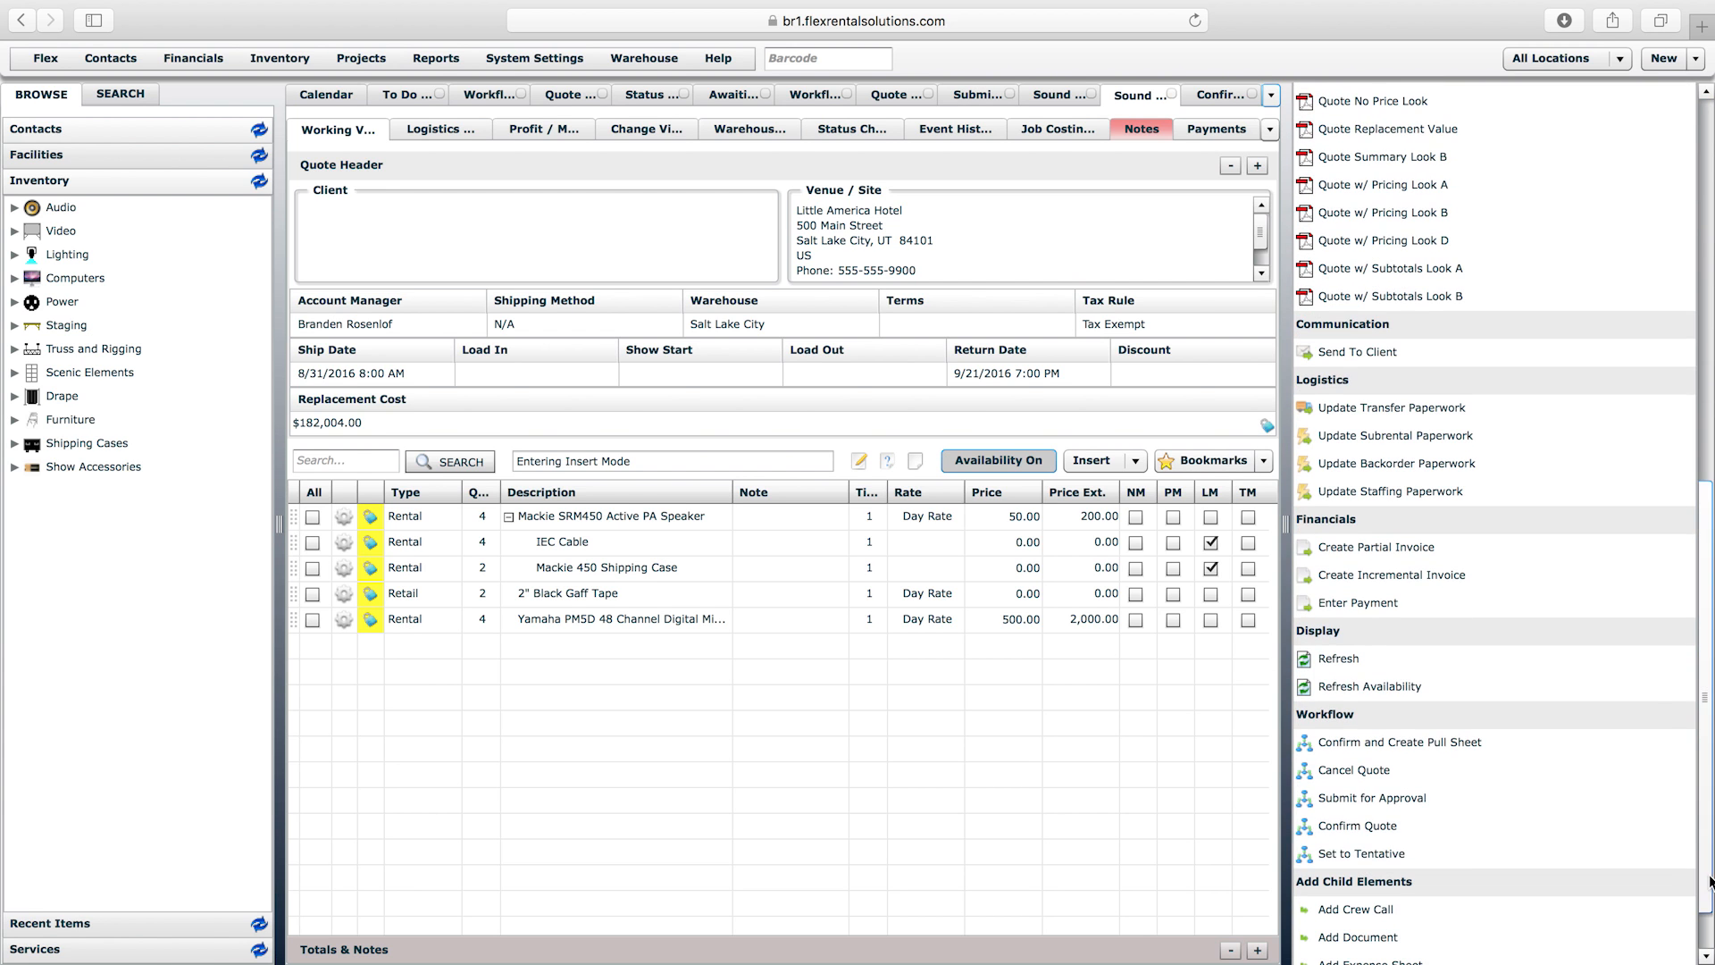
# - Submit quote 16-0019 for approval, adding then removing a user so no one is notified
pyautogui.click(1364, 798)
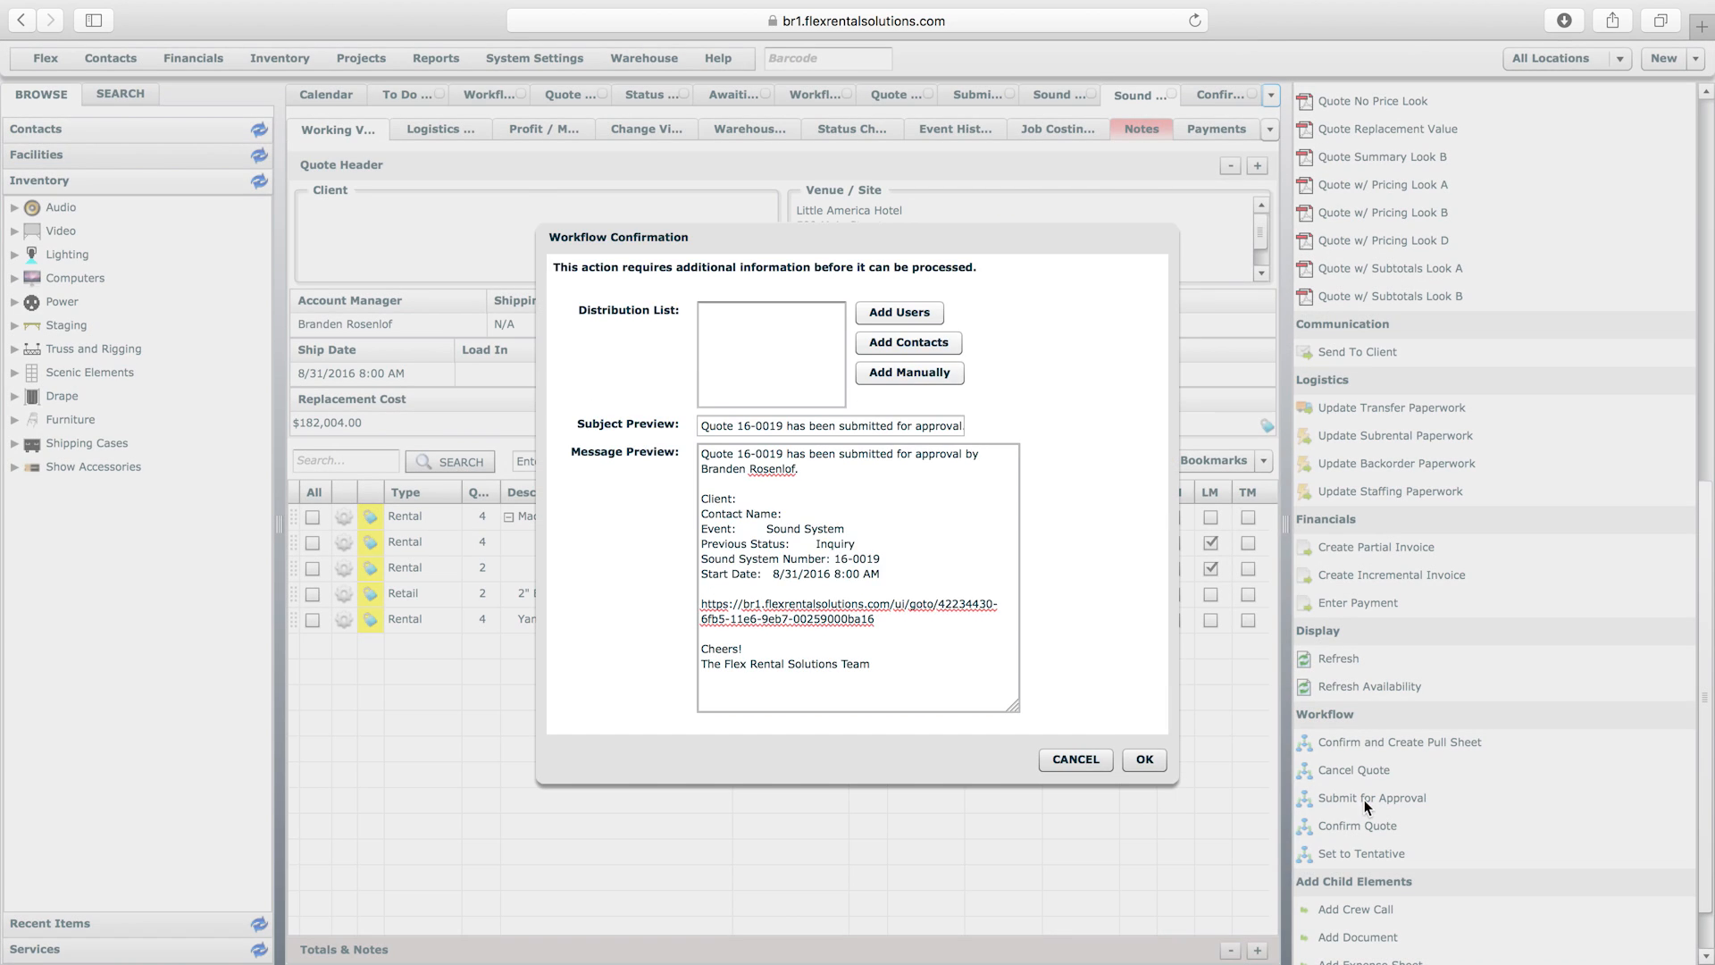
pyautogui.moveTo(841, 473); pyautogui.dragTo(686, 441)
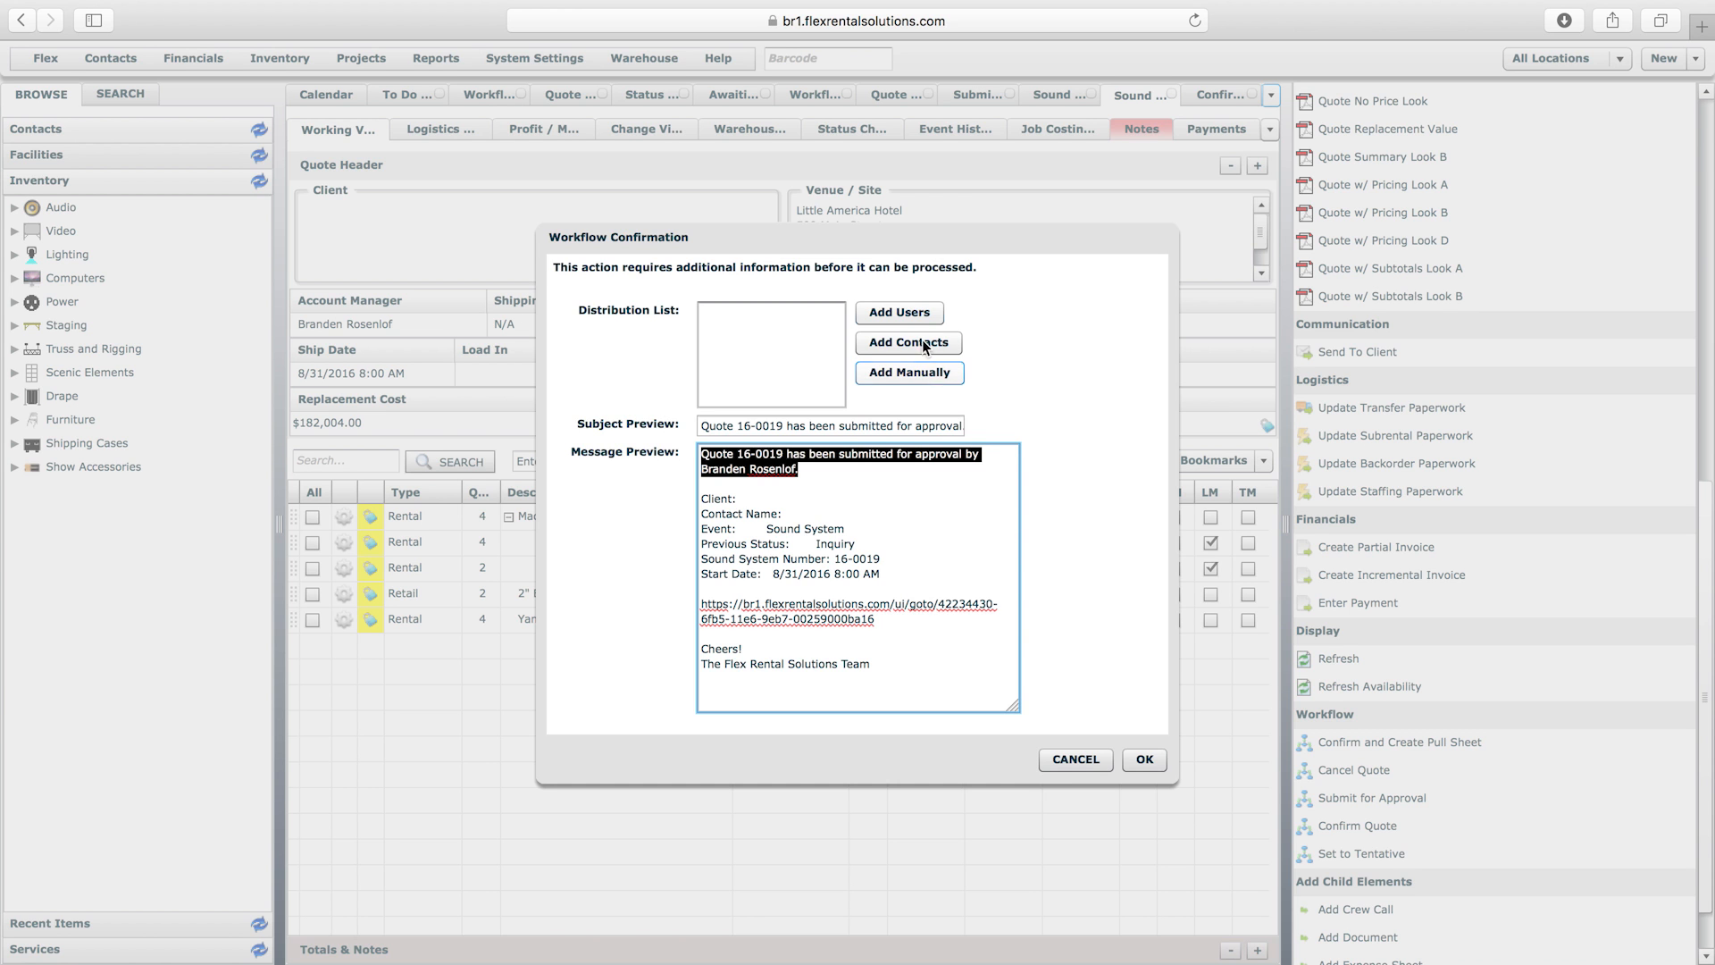
pyautogui.click(893, 316)
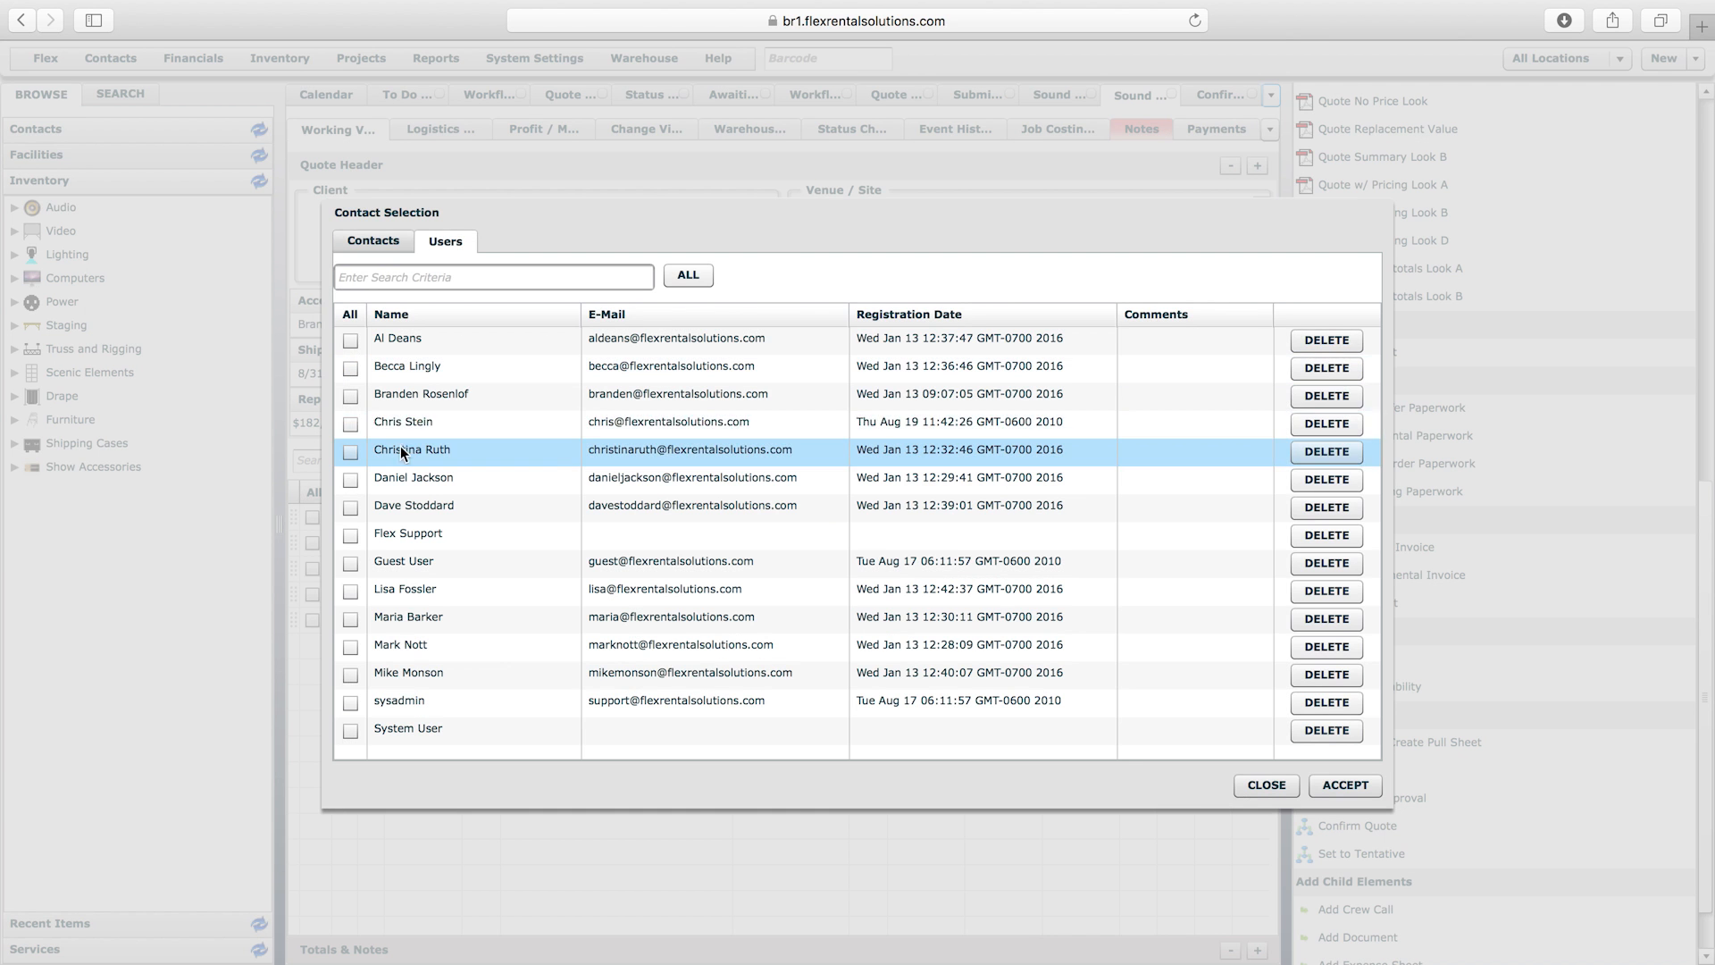
pyautogui.doubleClick(388, 420)
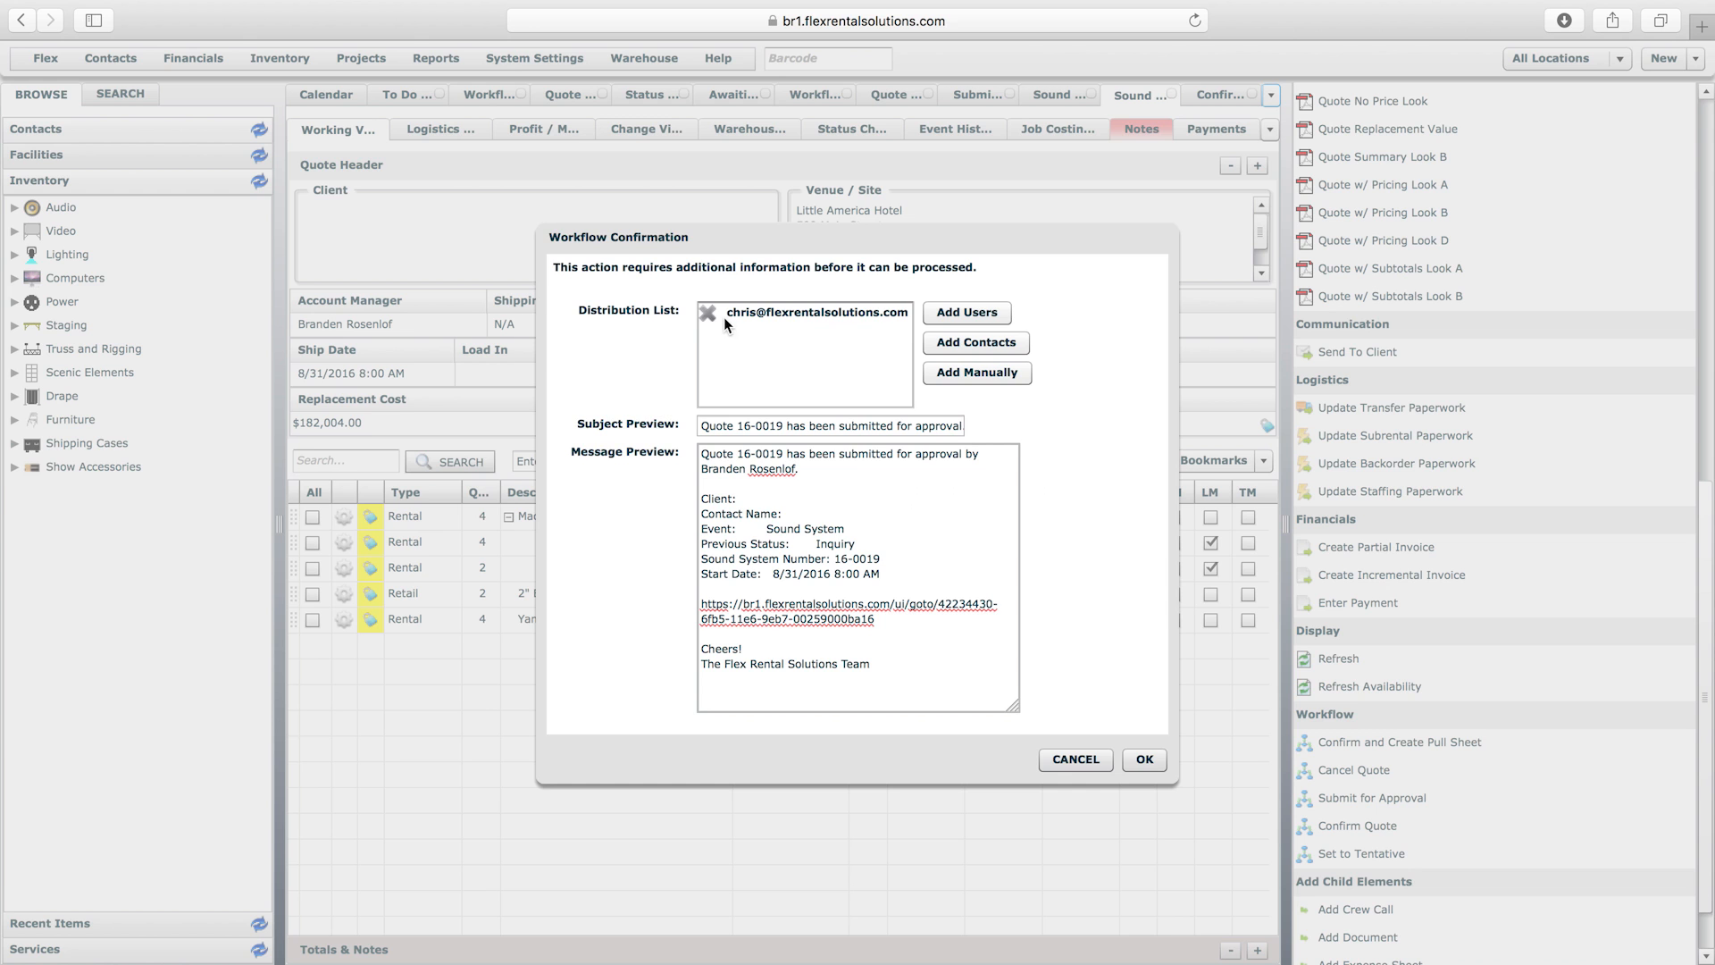
pyautogui.click(713, 311)
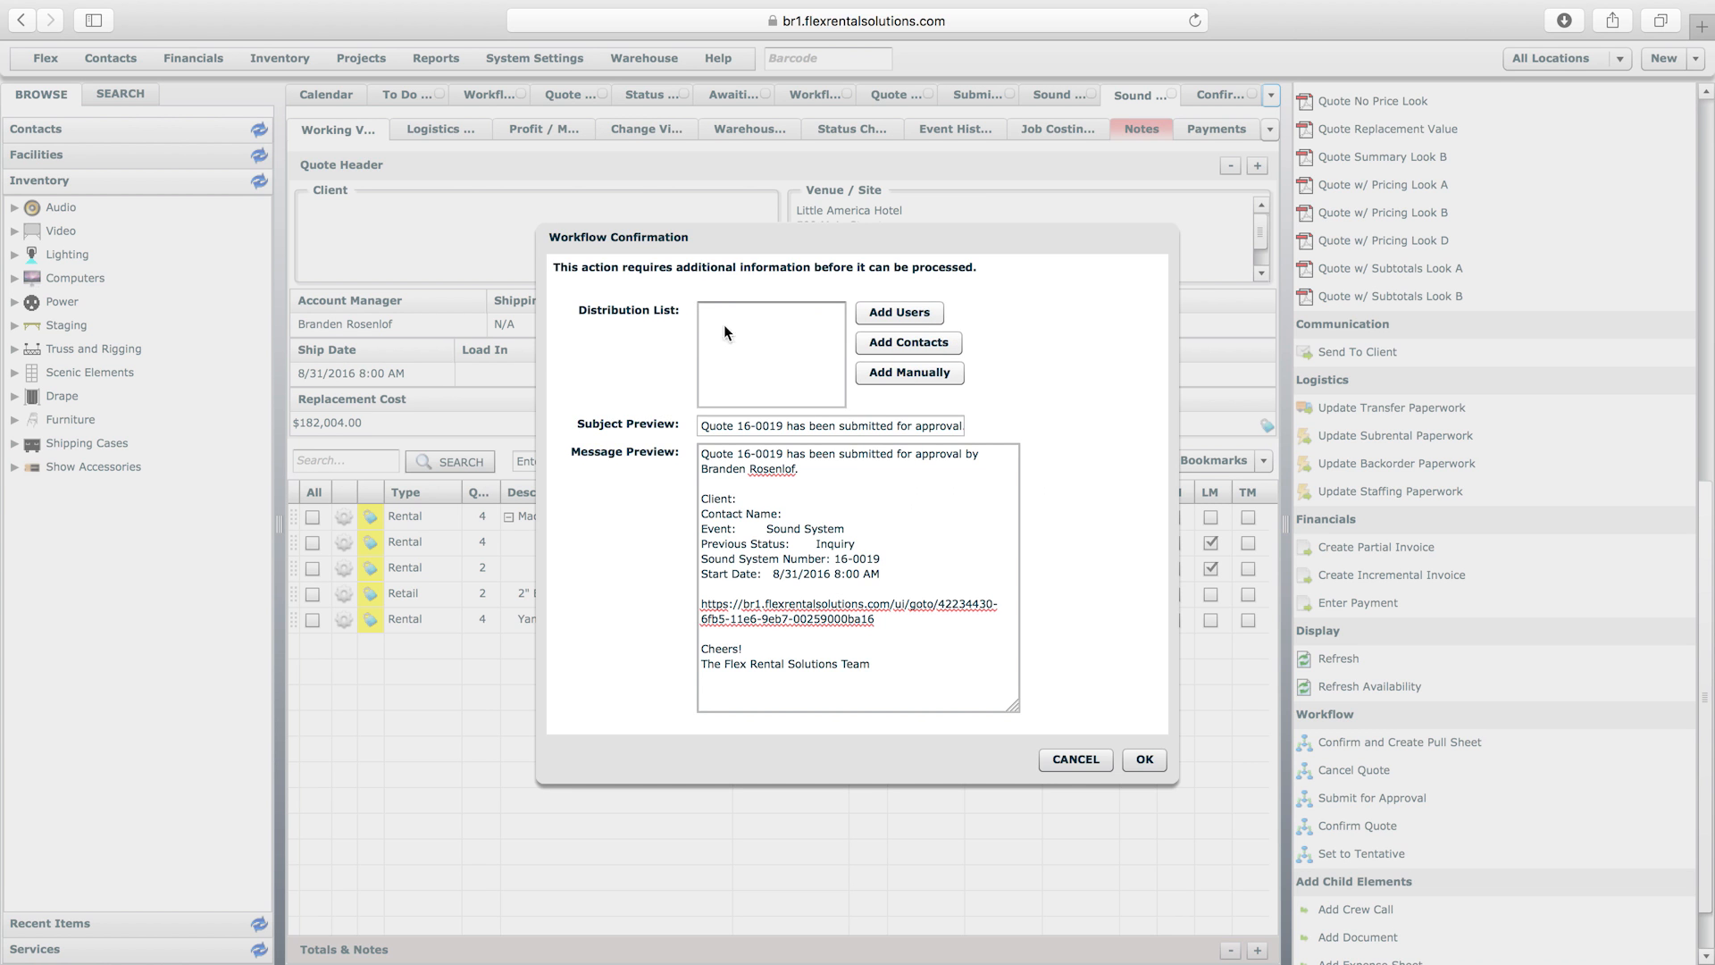
pyautogui.click(1140, 758)
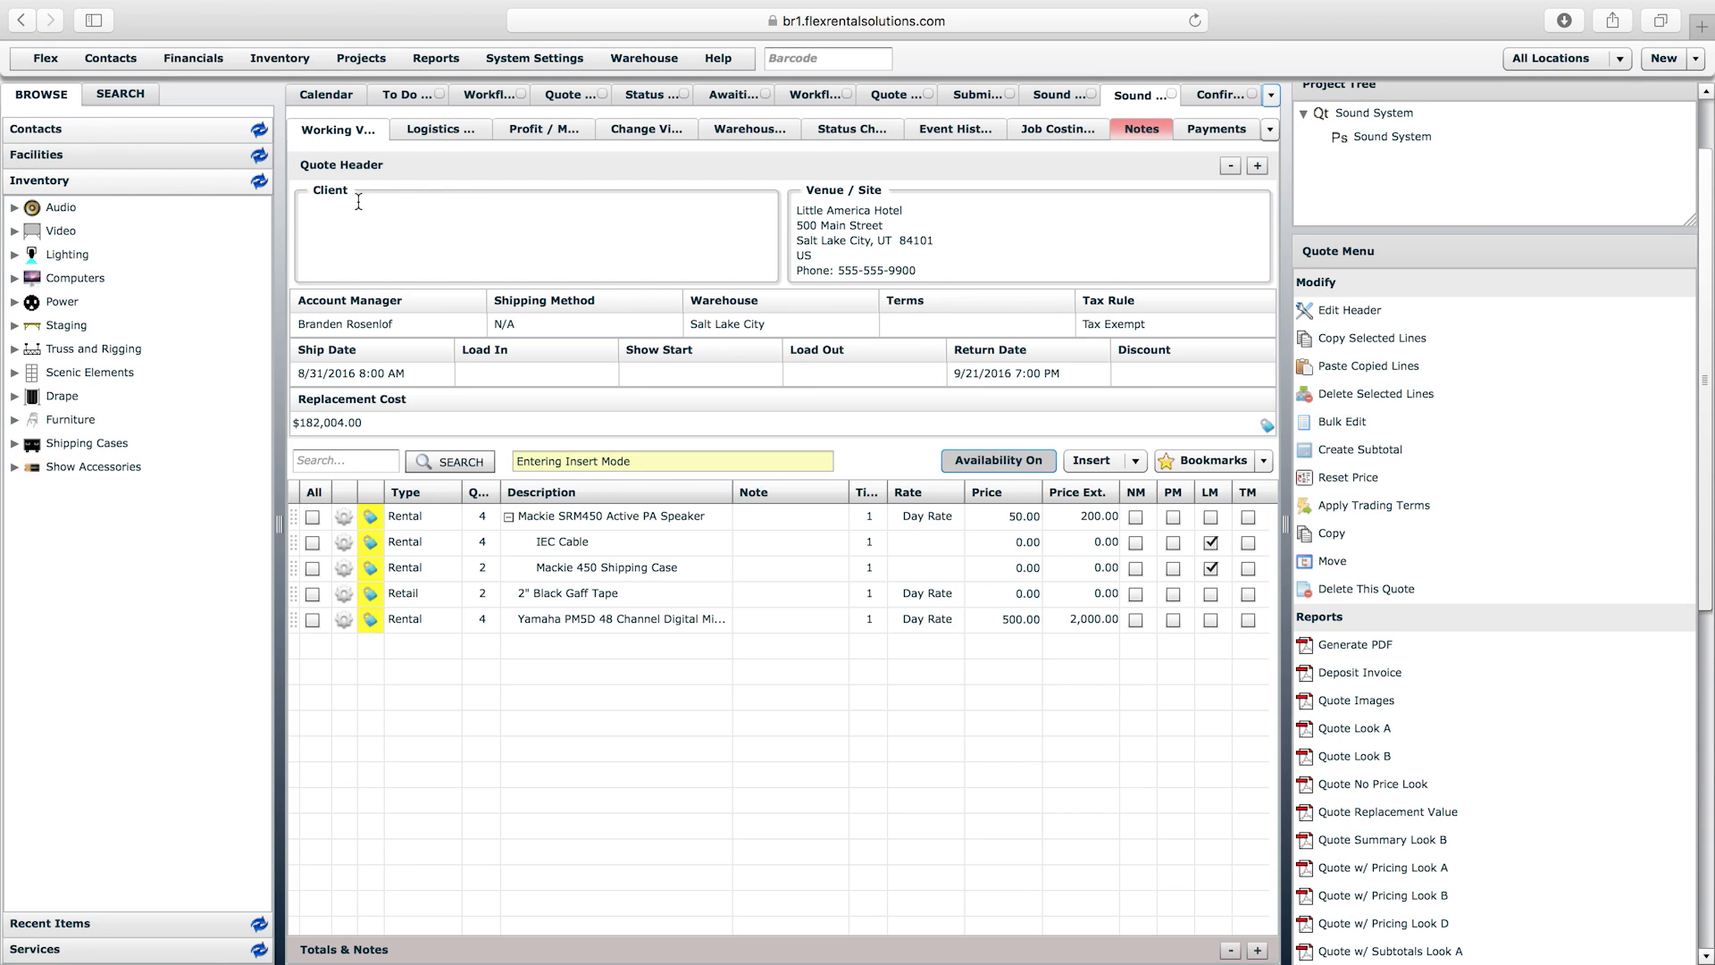
# - Reload the Calendar tab and open quote 16-0019, now showing Awaiting Approval
pyautogui.click(325, 95)
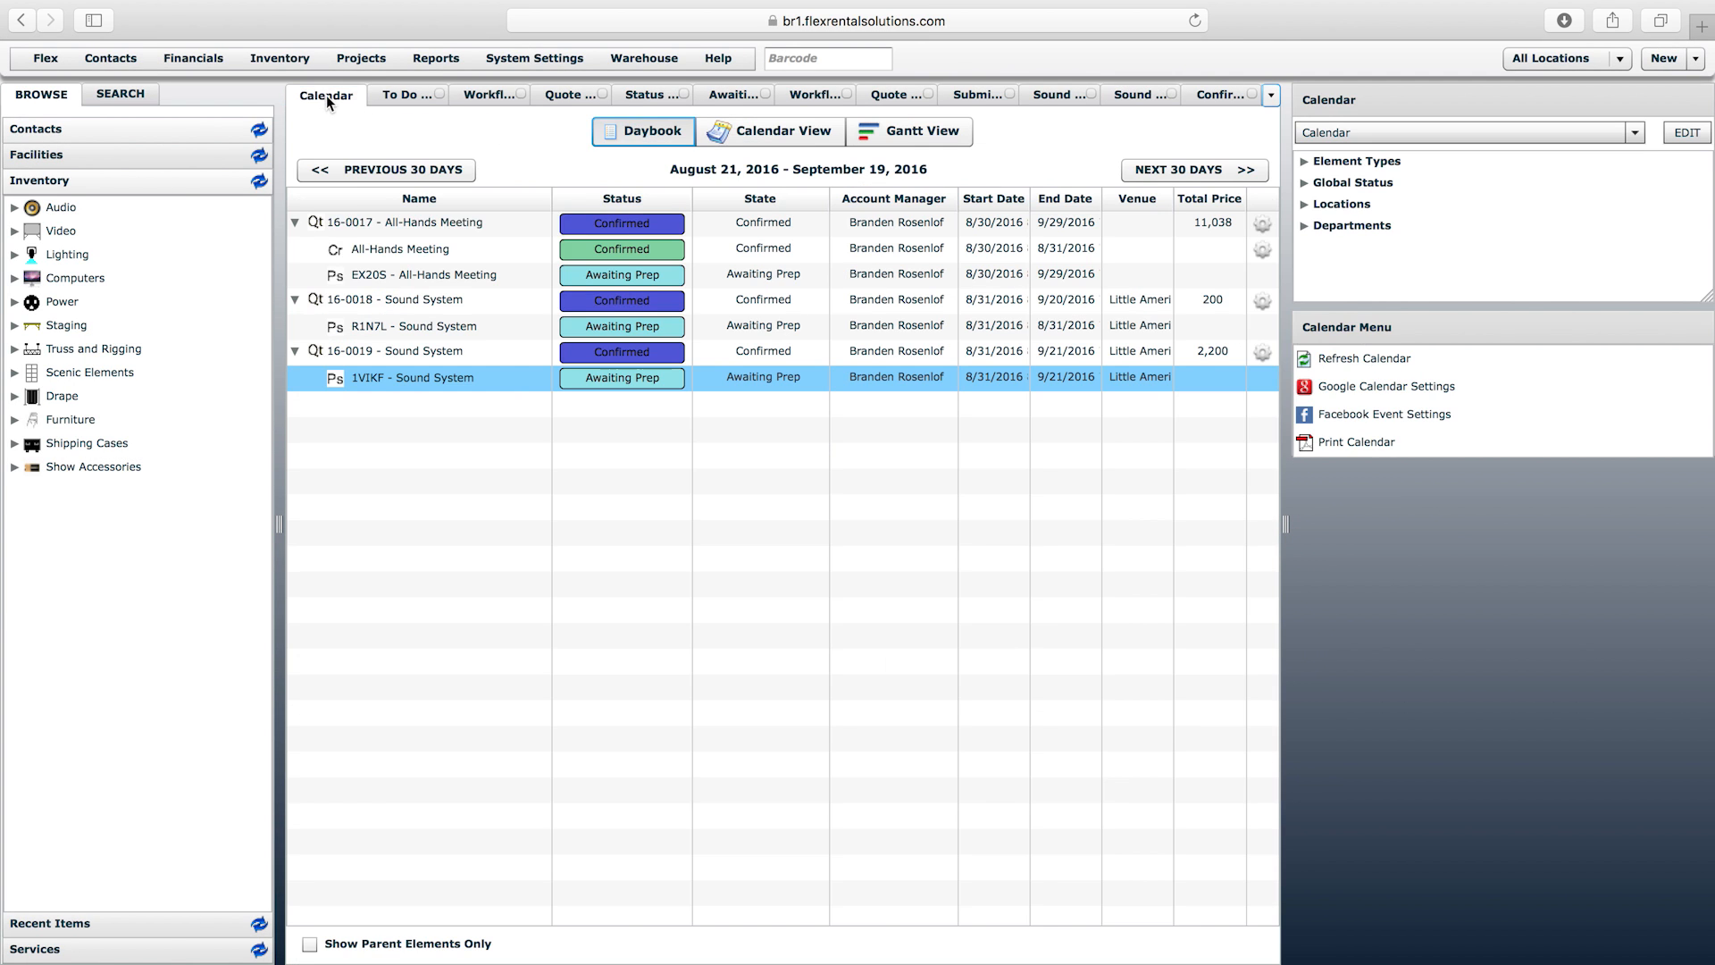
pyautogui.rightClick(327, 95)
pyautogui.click(377, 147)
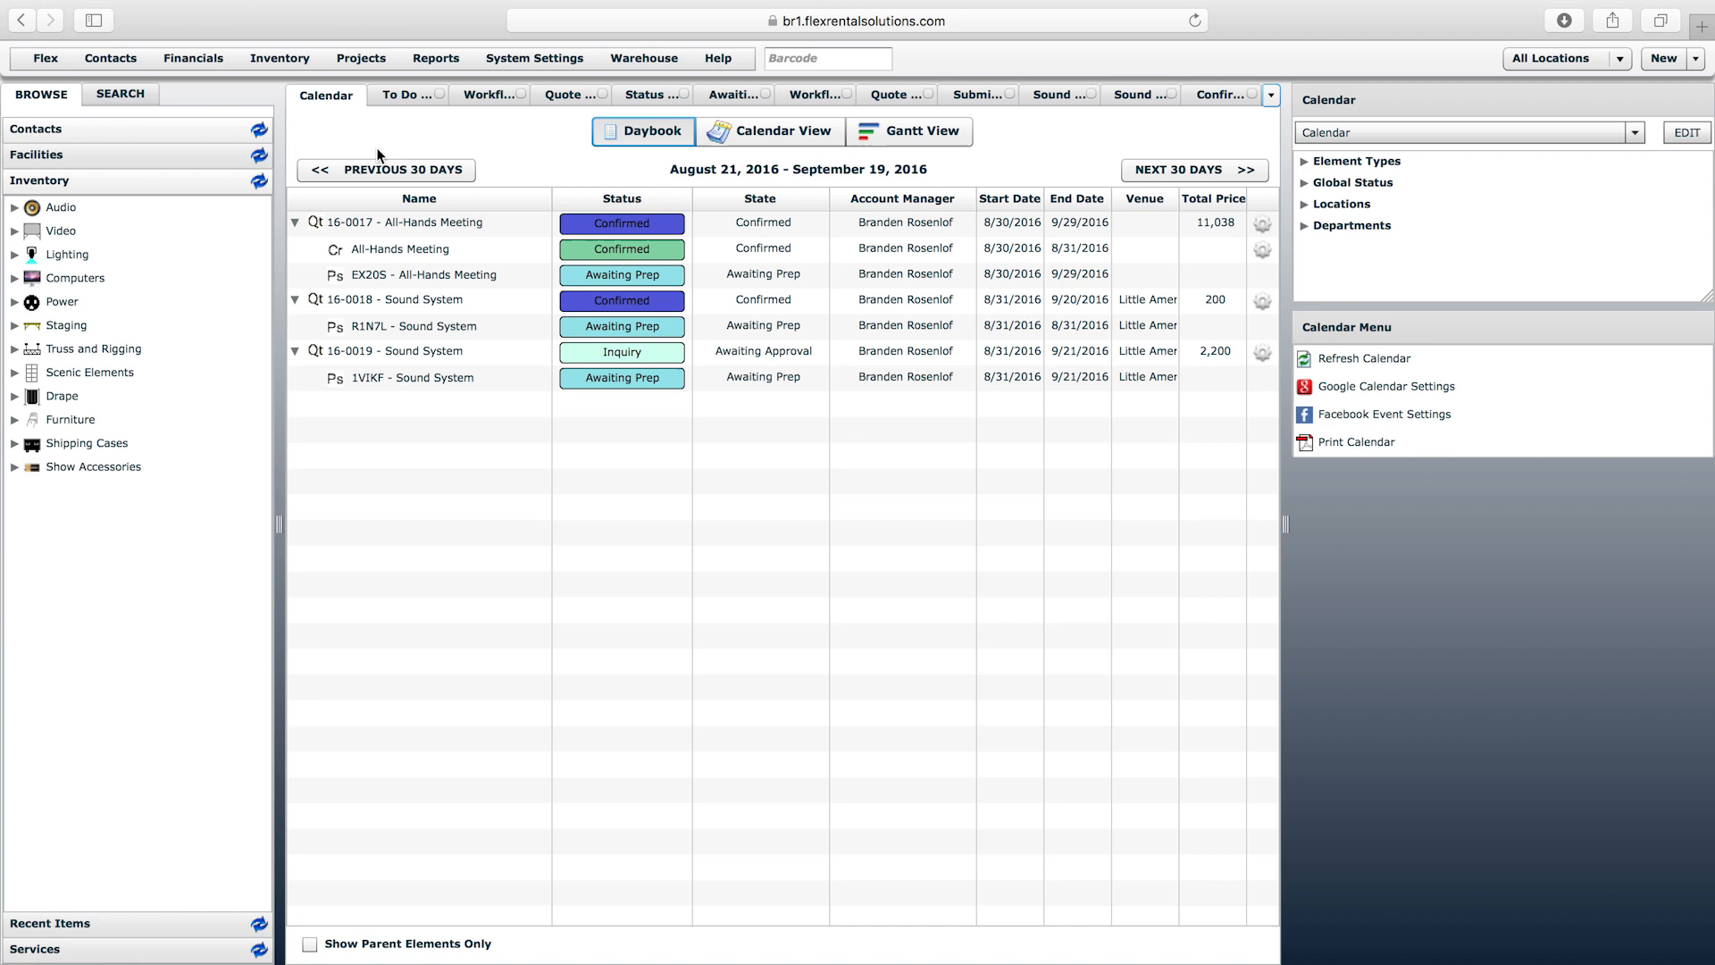
pyautogui.click(627, 357)
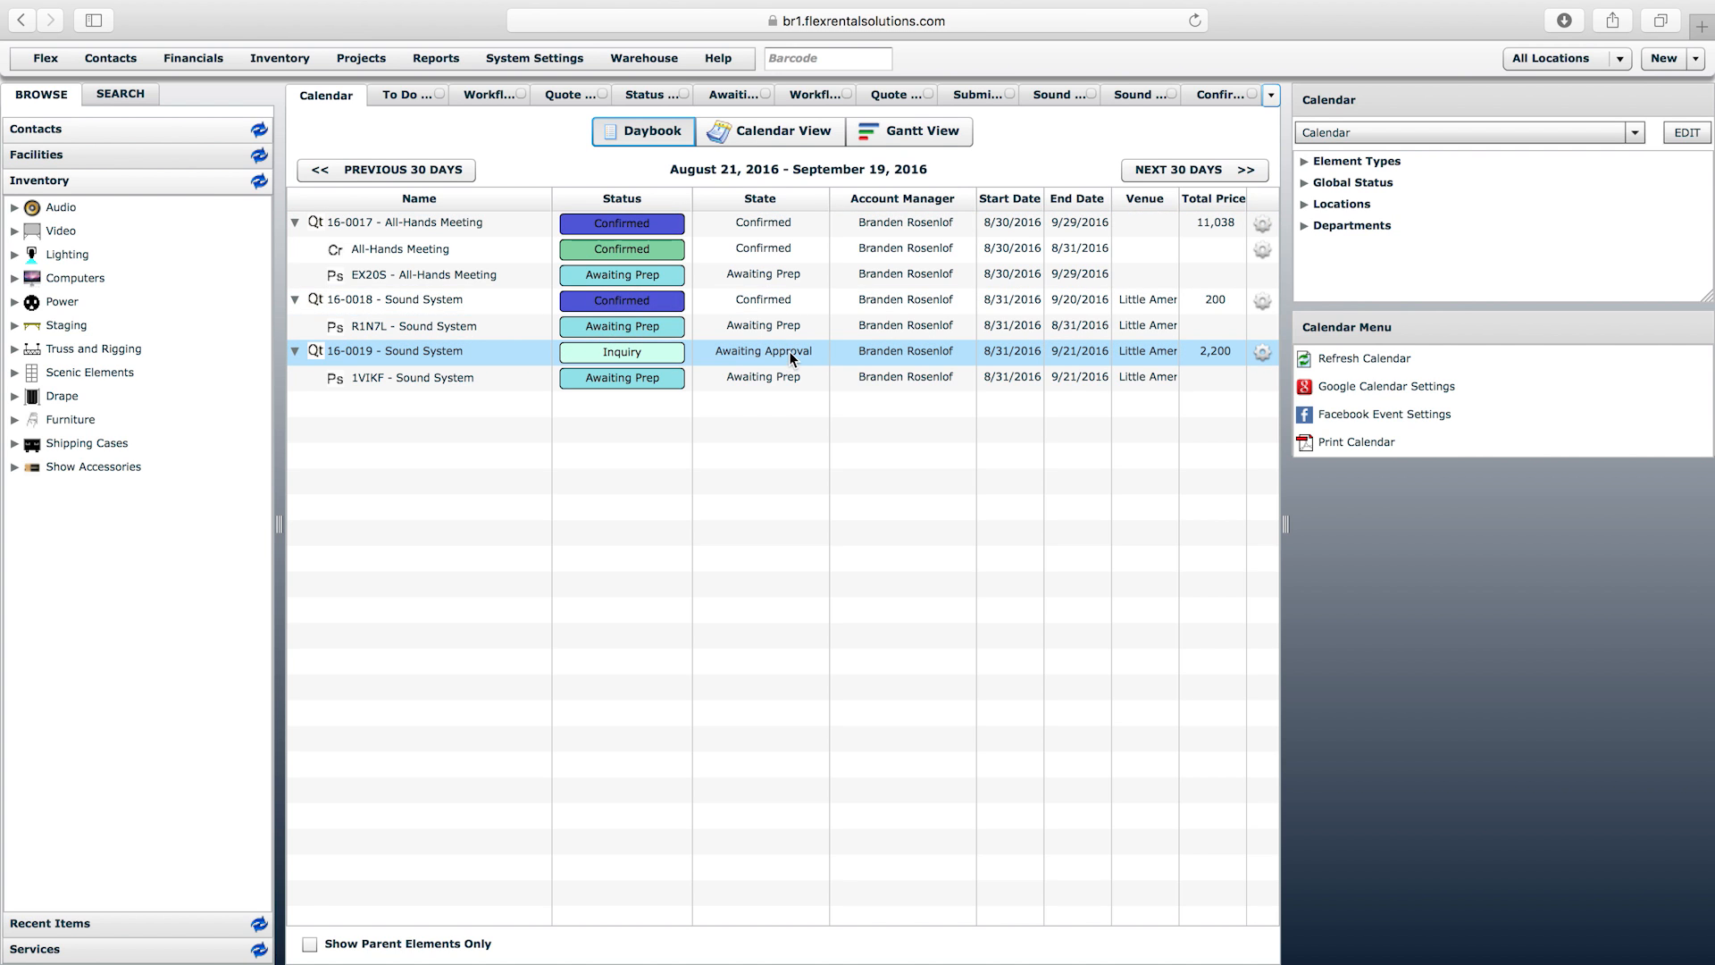
pyautogui.doubleClick(727, 351)
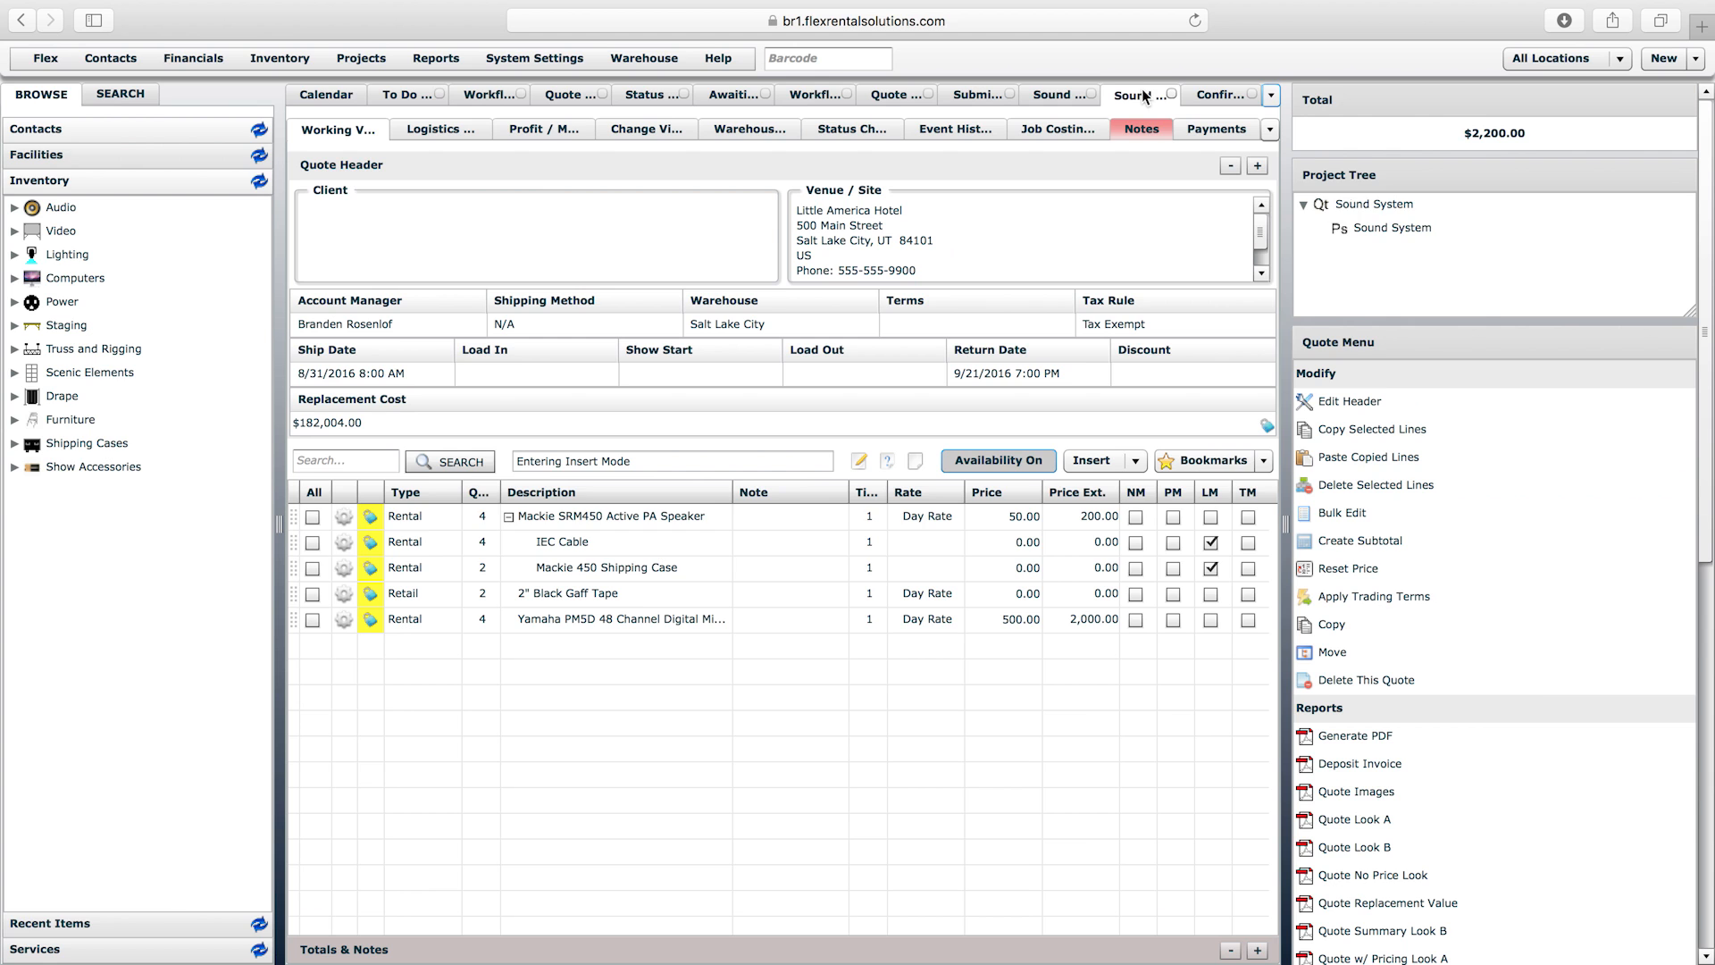
# - Confirm quote 16-0019 from its Quote Menu and accept the confirmation
pyautogui.scroll(-8, 1350, 786)
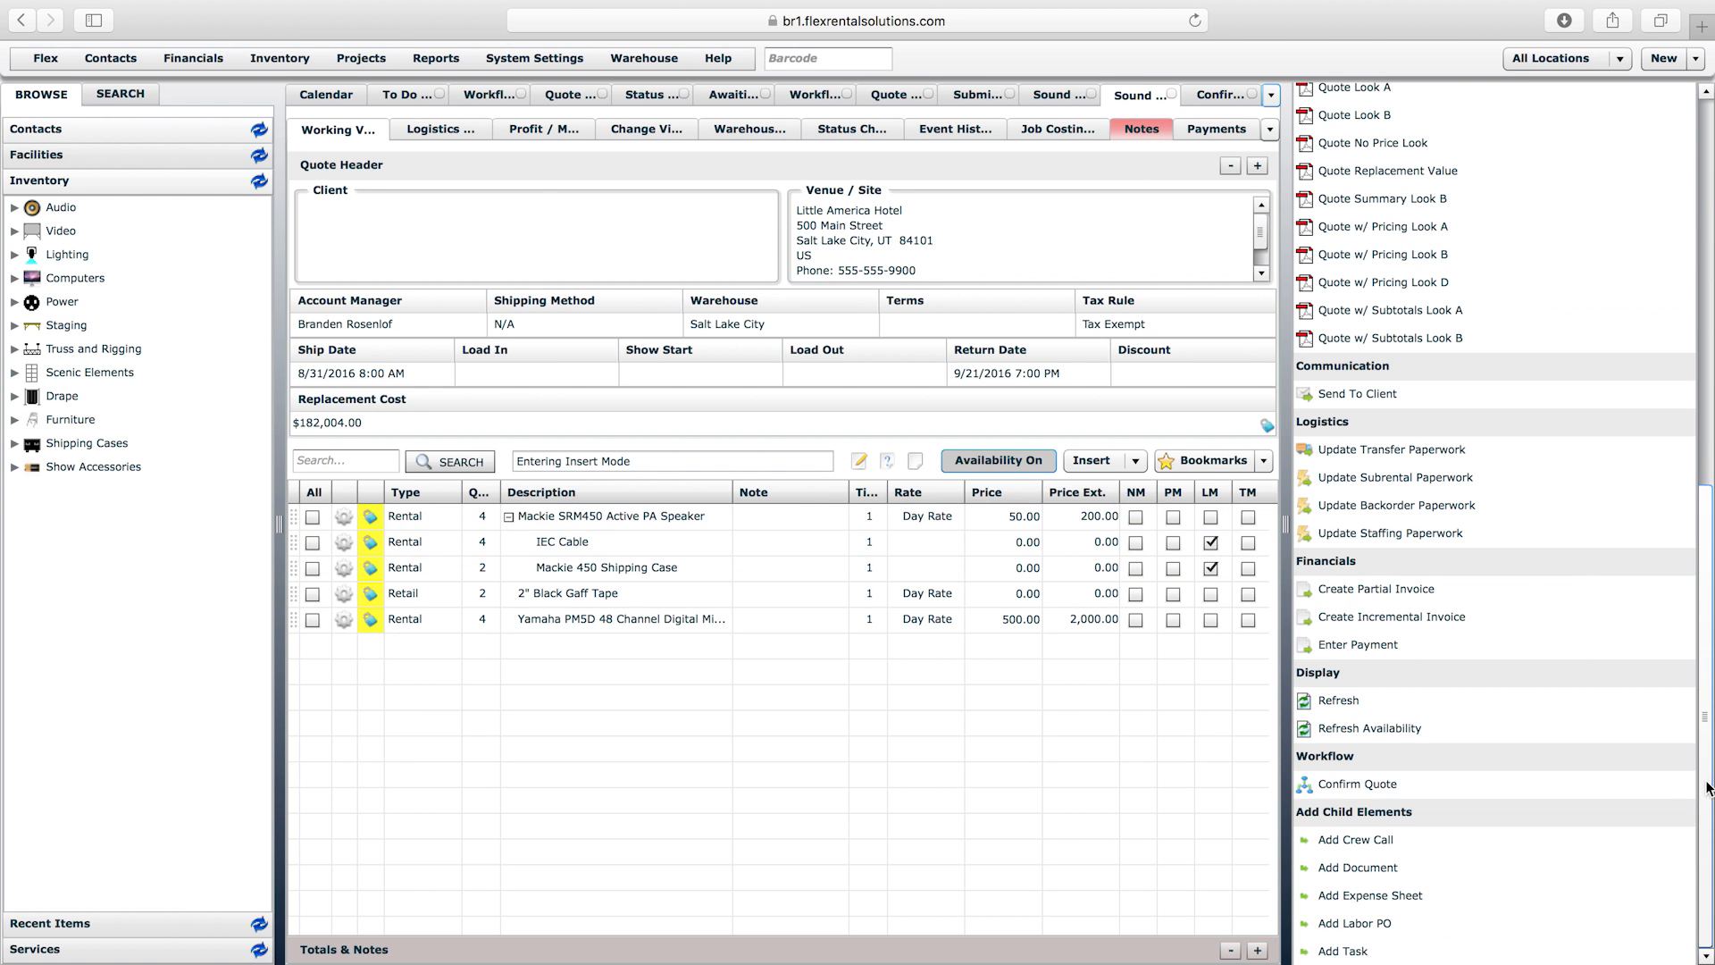
pyautogui.click(1351, 792)
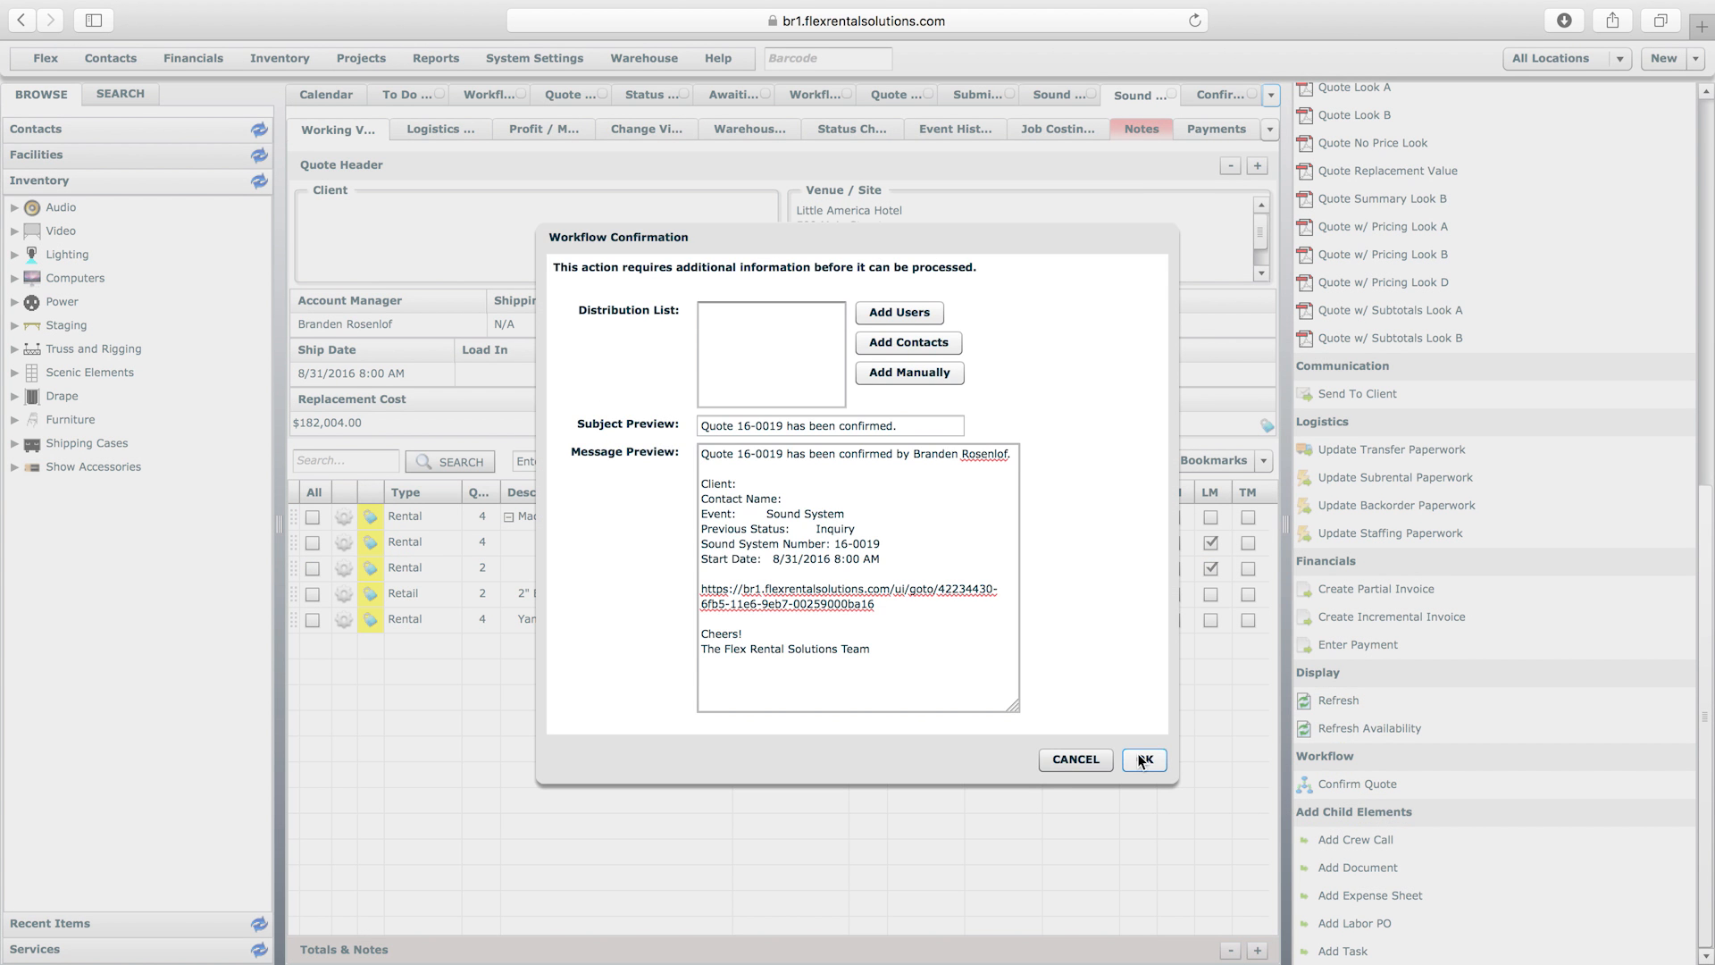
pyautogui.click(1140, 759)
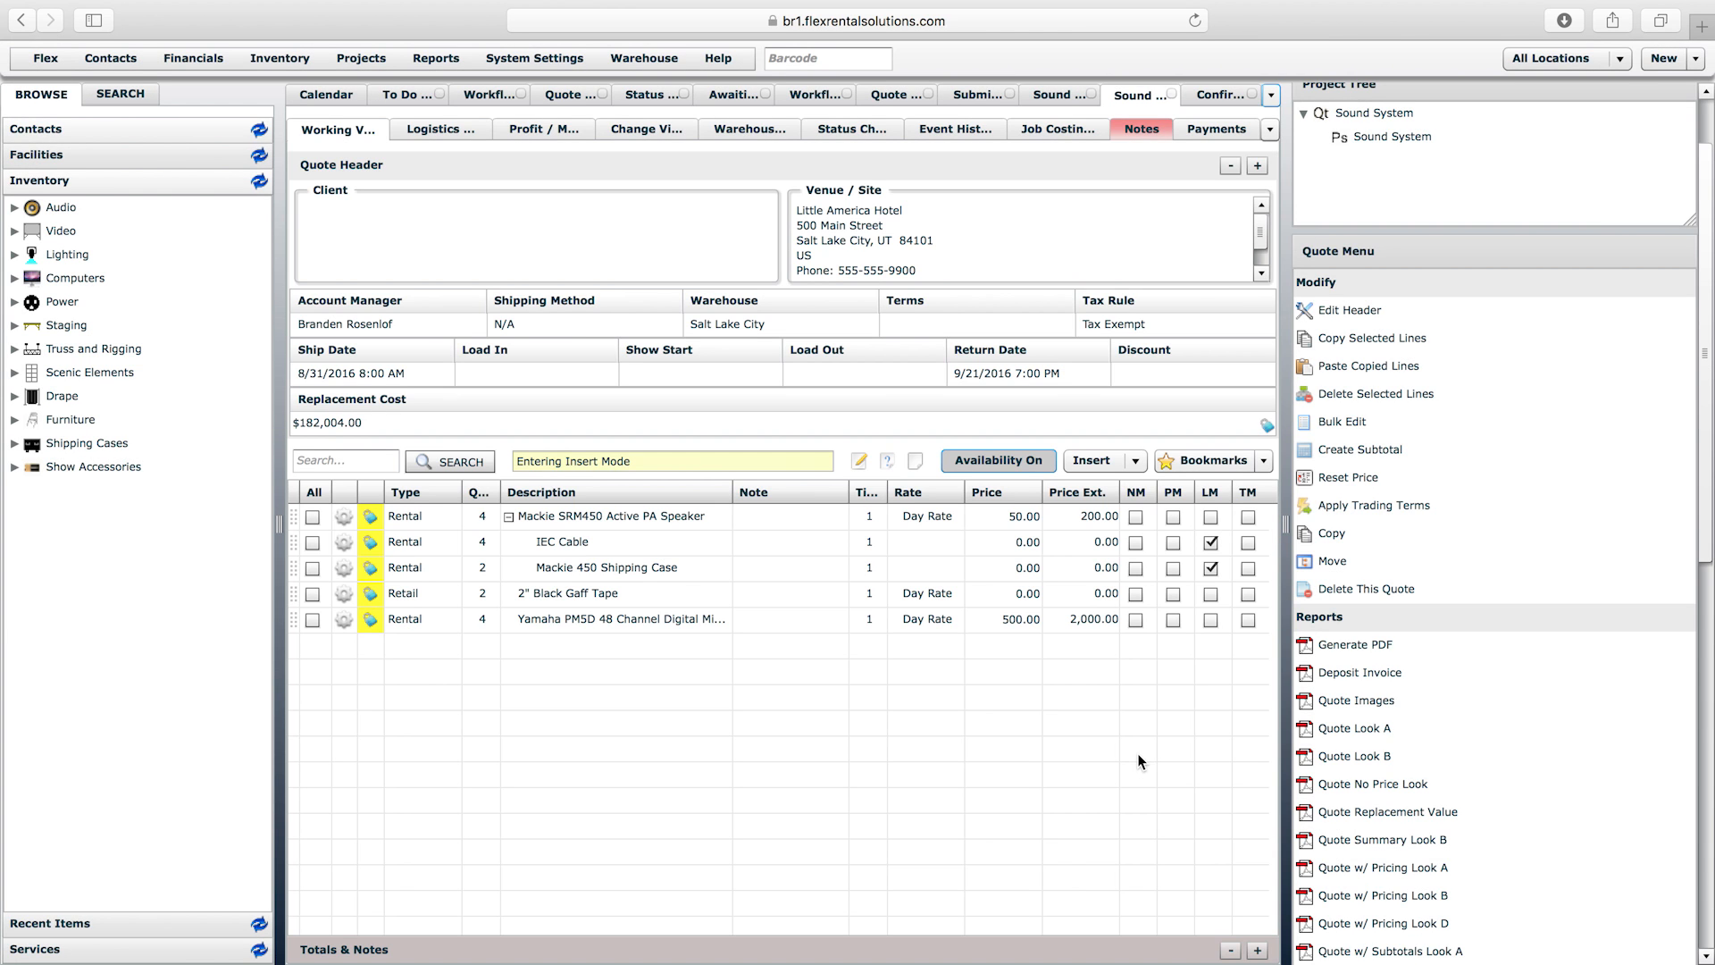
# - In the Quote Workflow editor, review the Inquiry, Awaiting Approval and Confirmed states
pyautogui.click(586, 97)
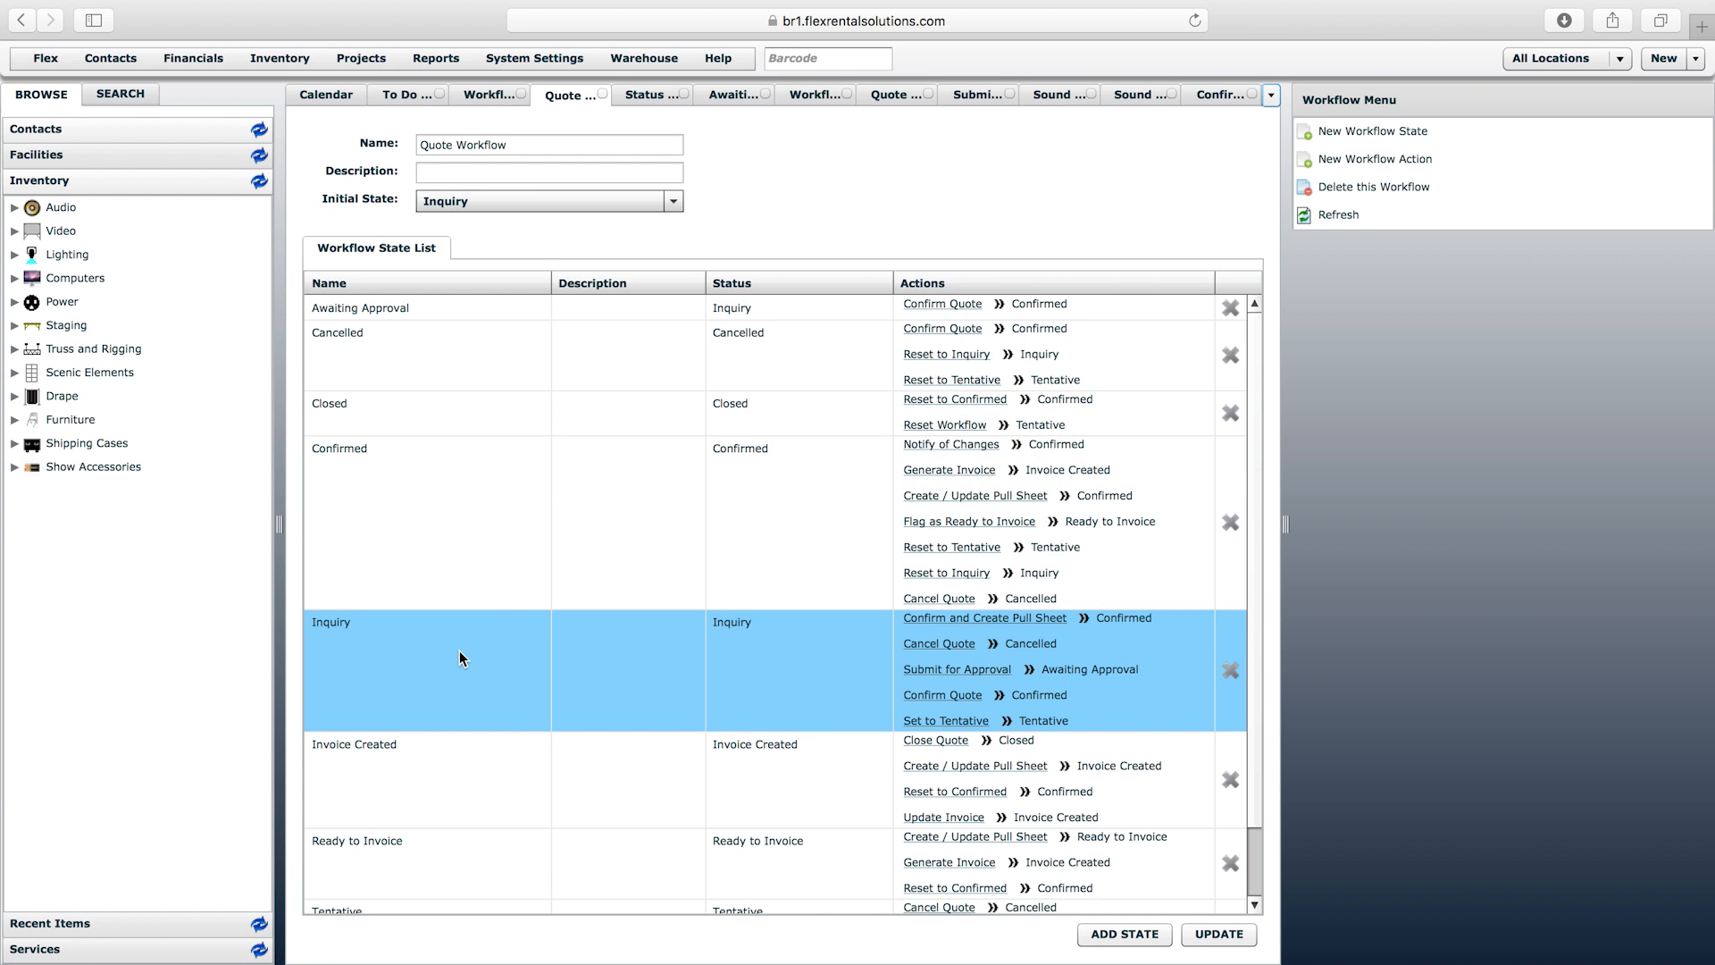
pyautogui.click(336, 630)
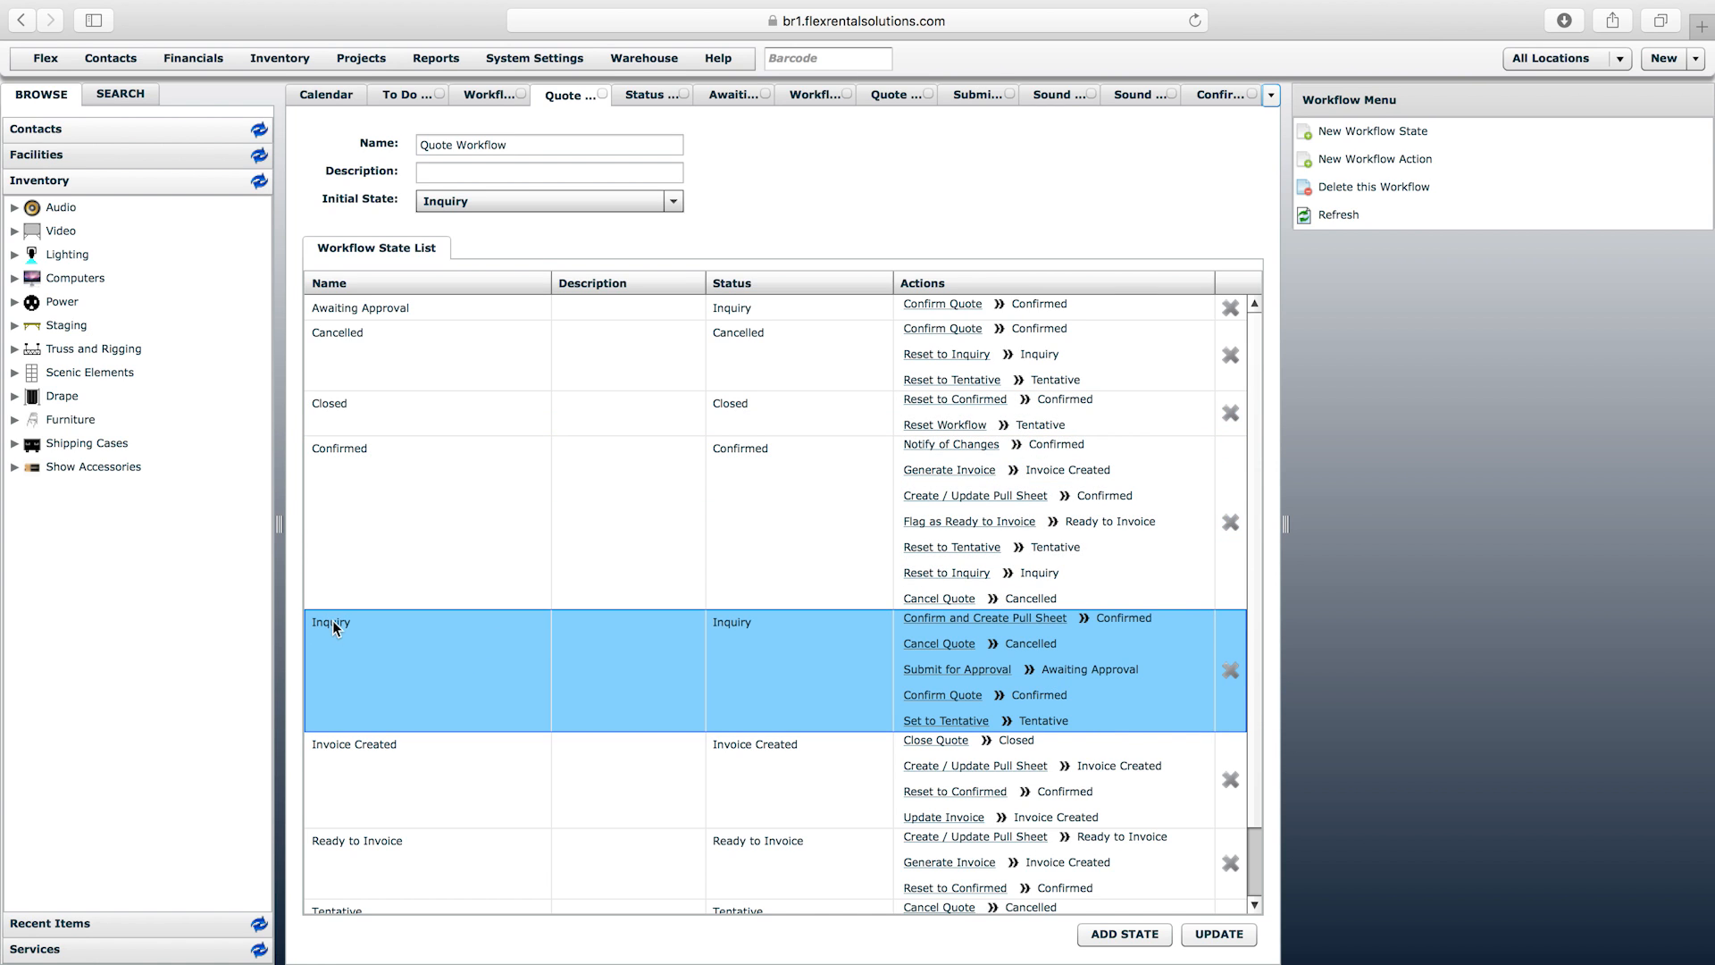
pyautogui.click(342, 312)
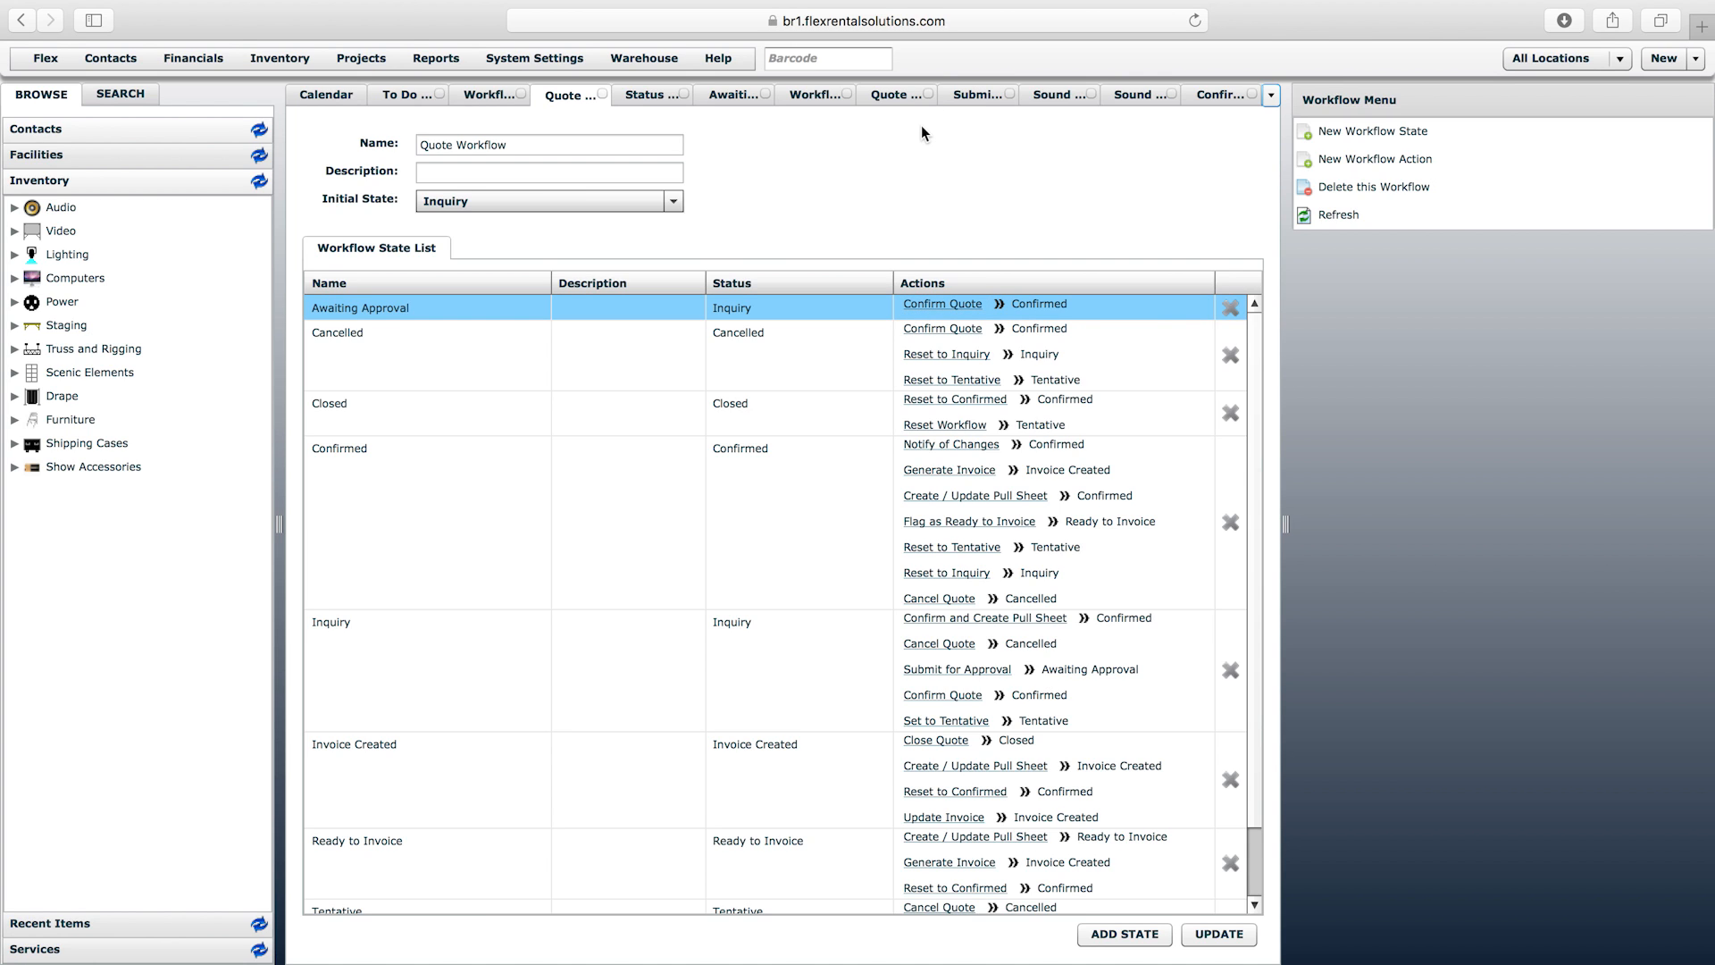
pyautogui.click(429, 535)
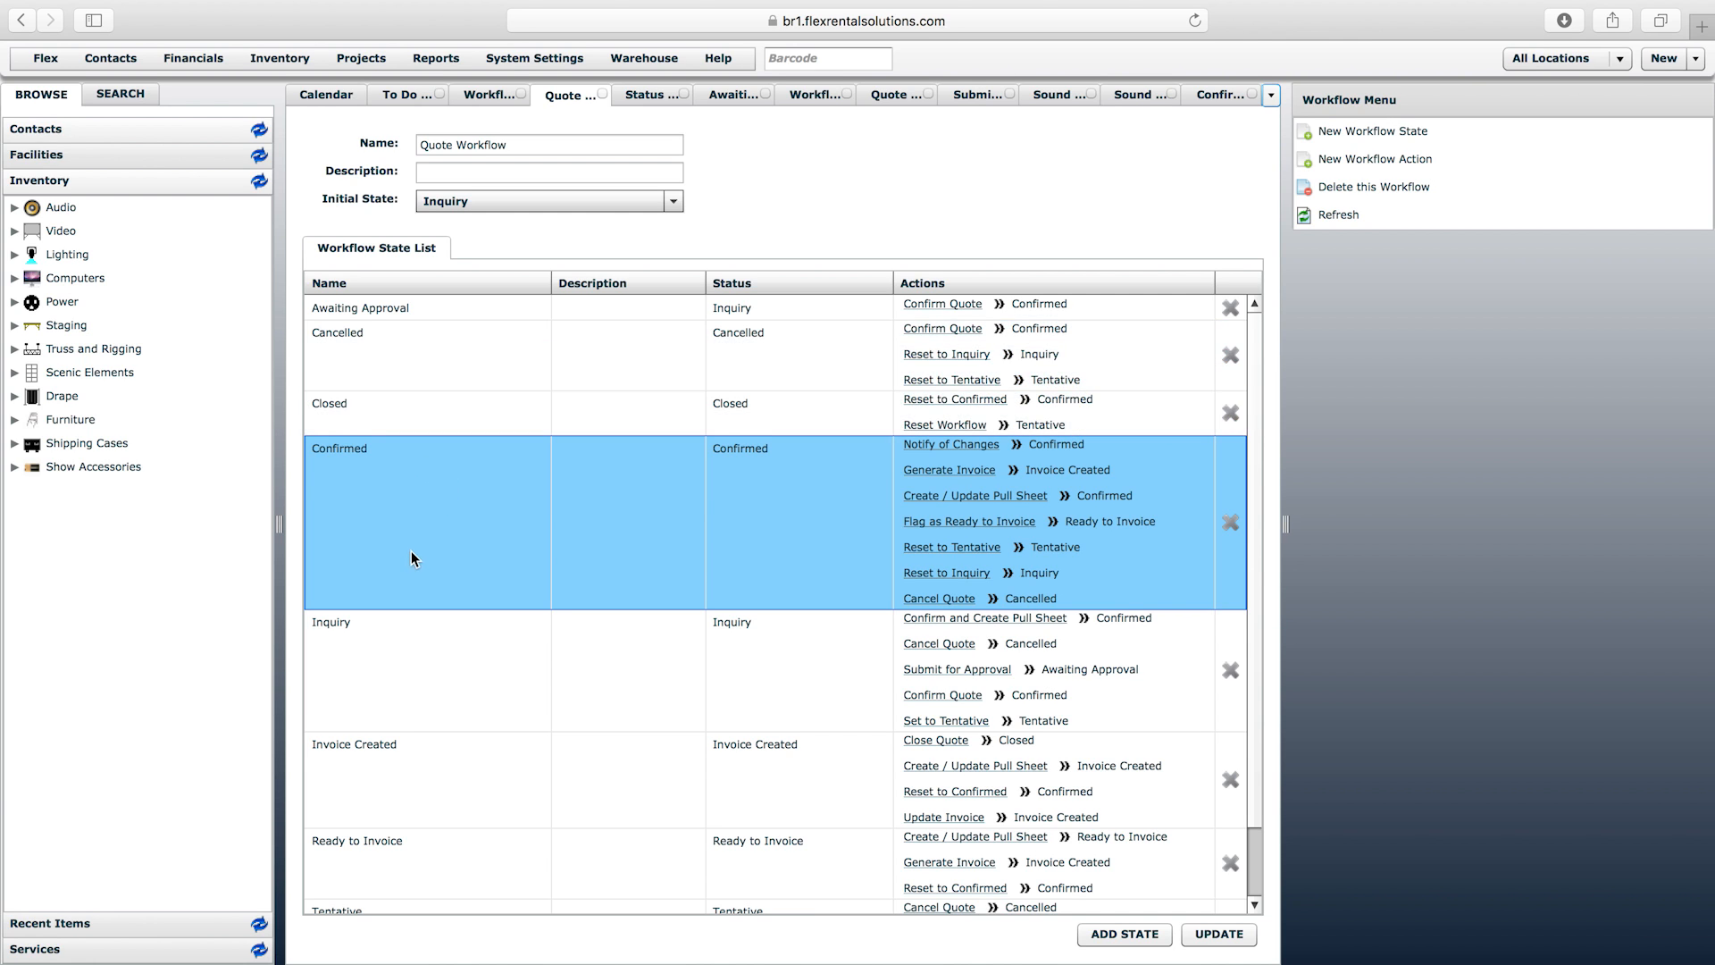
pyautogui.scroll(-2, 411, 550)
pyautogui.scroll(2, 428, 493)
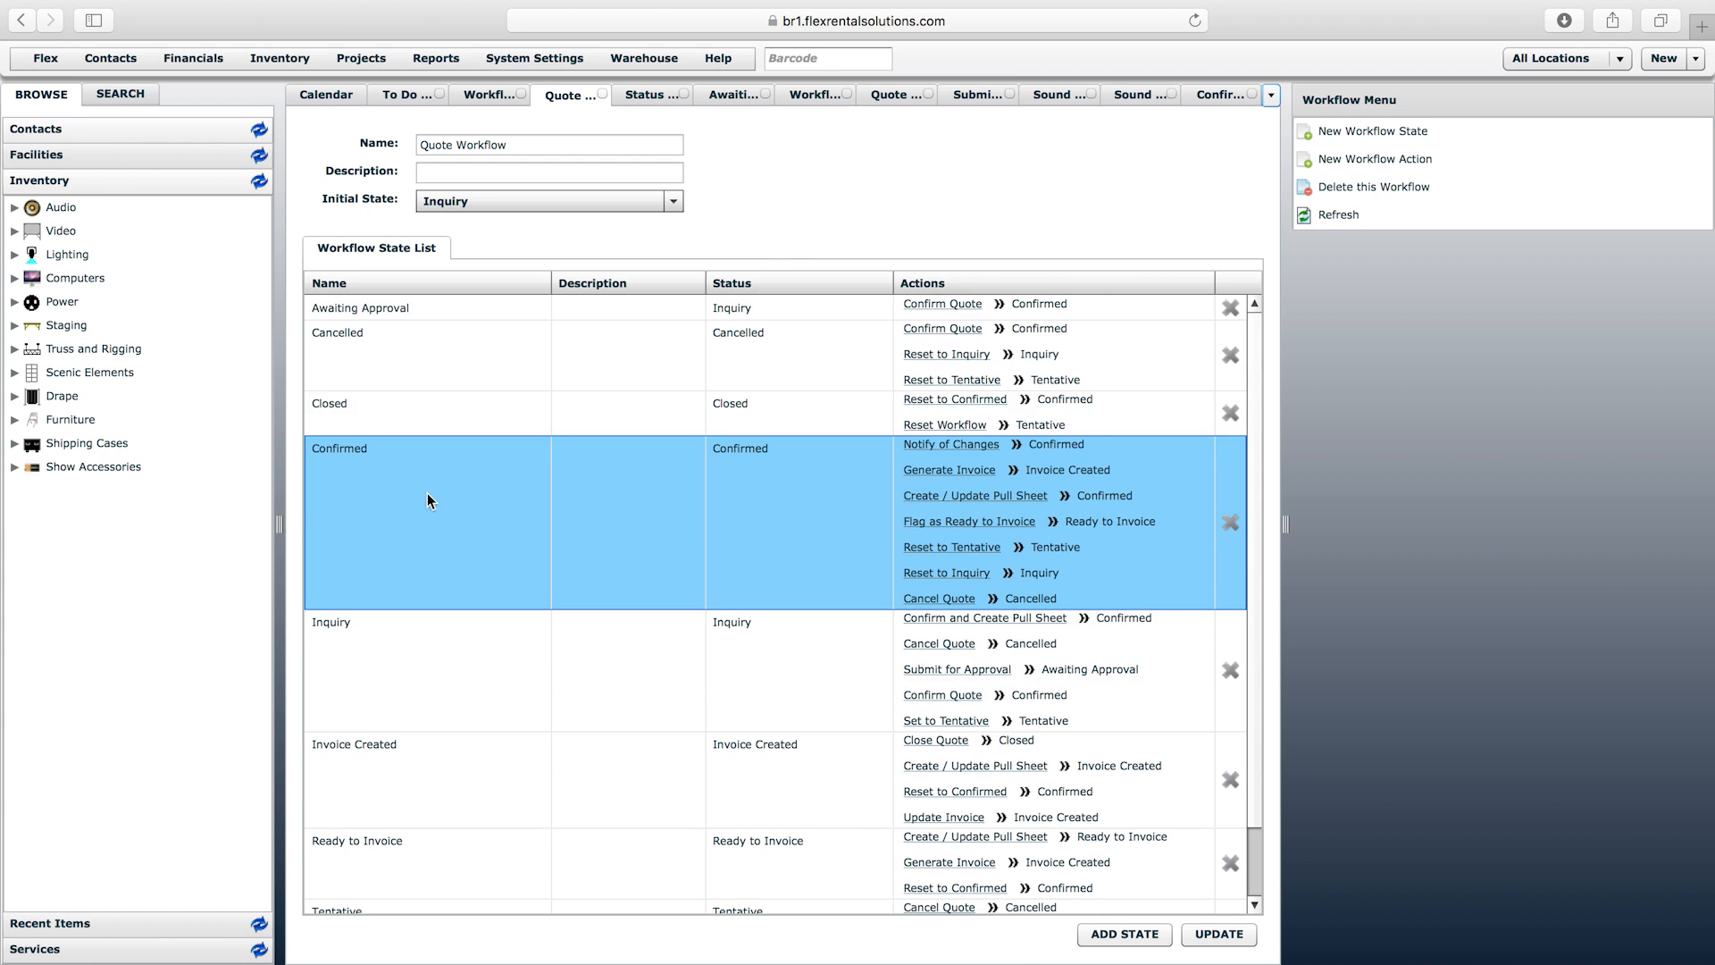
# - Compare the Awaiting Approval and Inquiry states, glance at the Sound System quote, and return
pyautogui.click(343, 308)
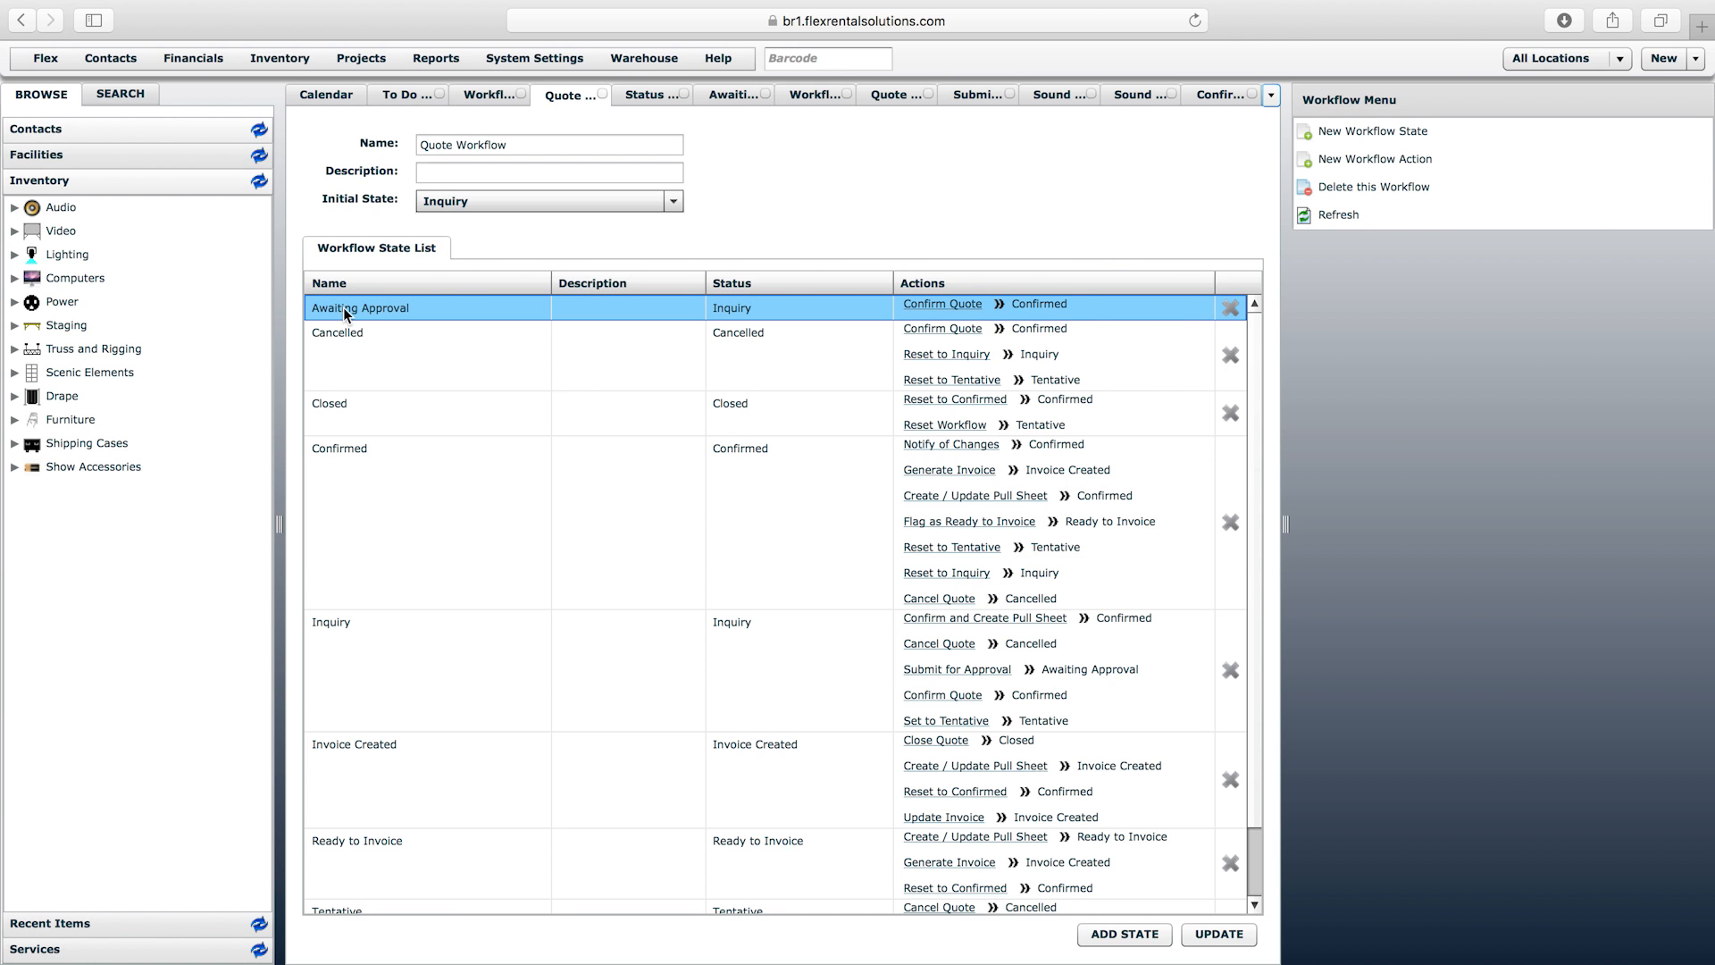
pyautogui.click(429, 686)
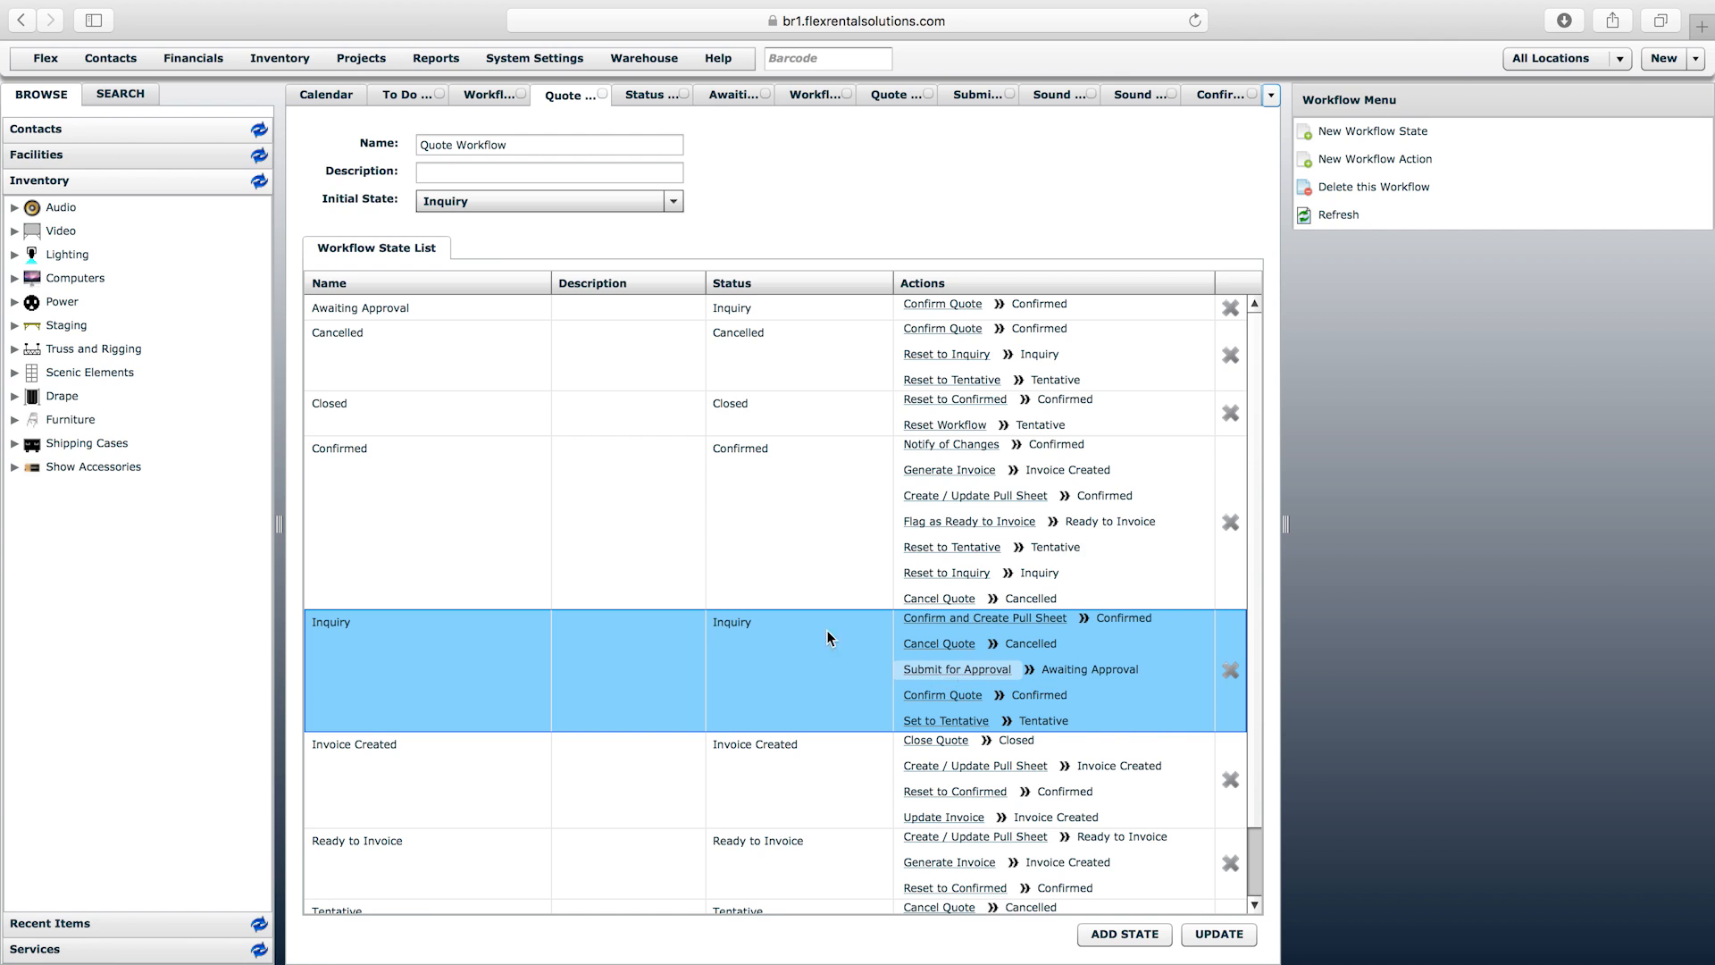
pyautogui.click(363, 308)
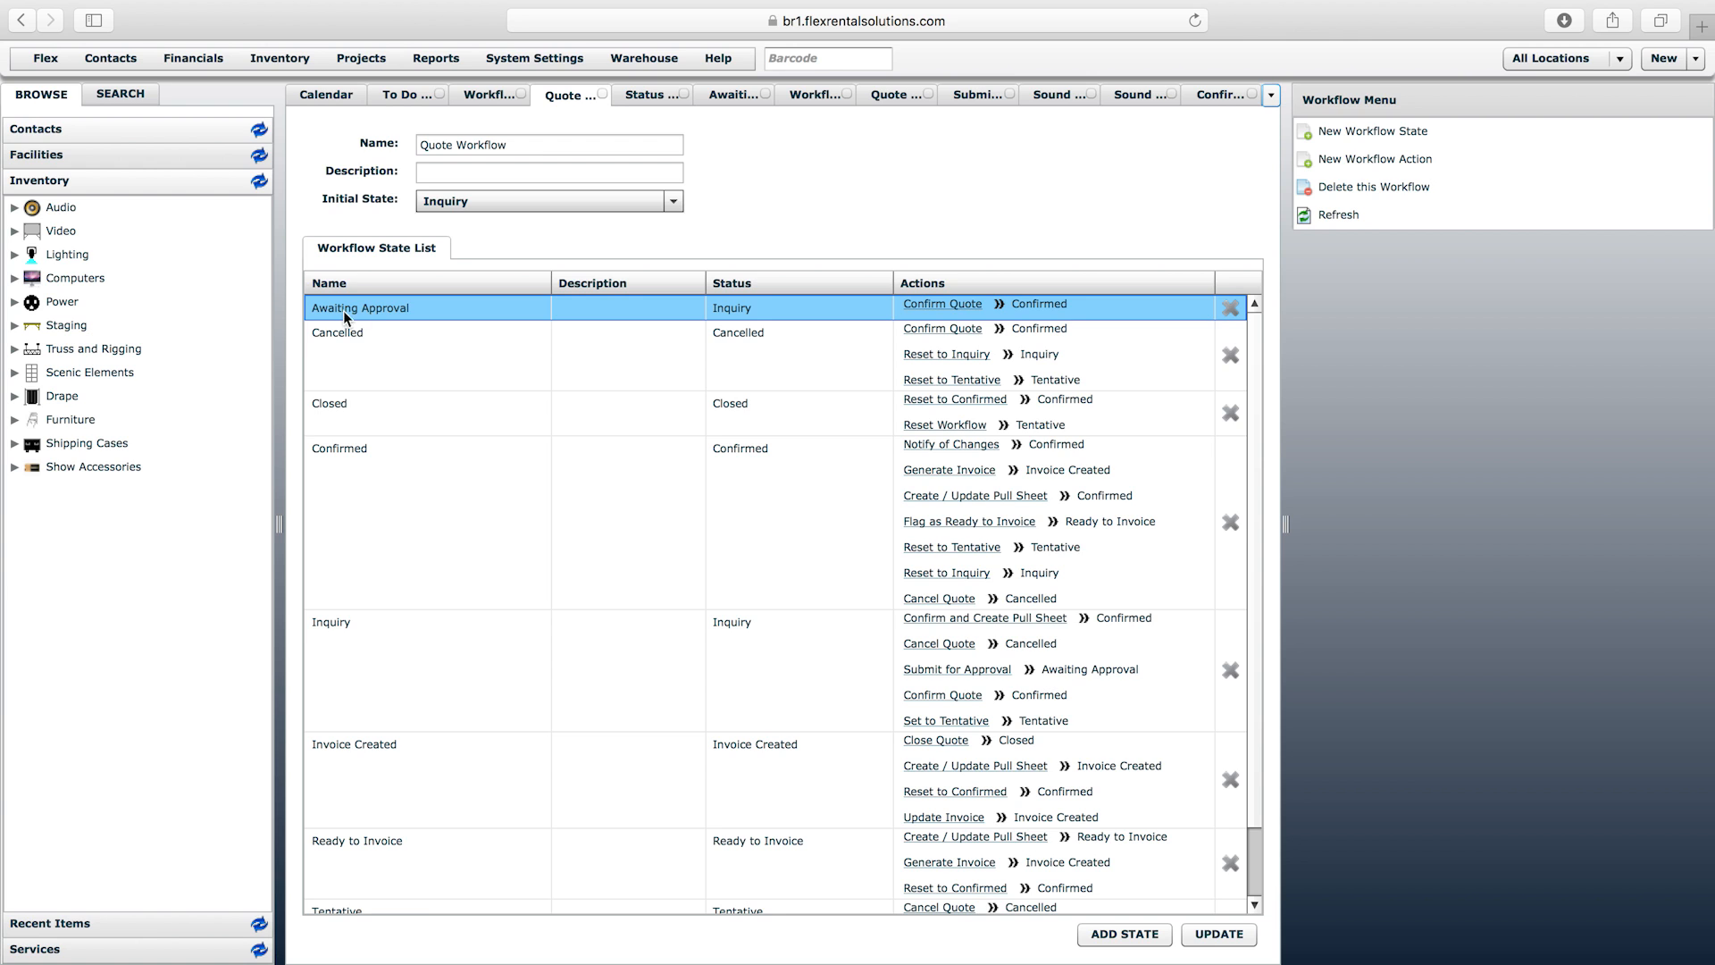
pyautogui.click(455, 640)
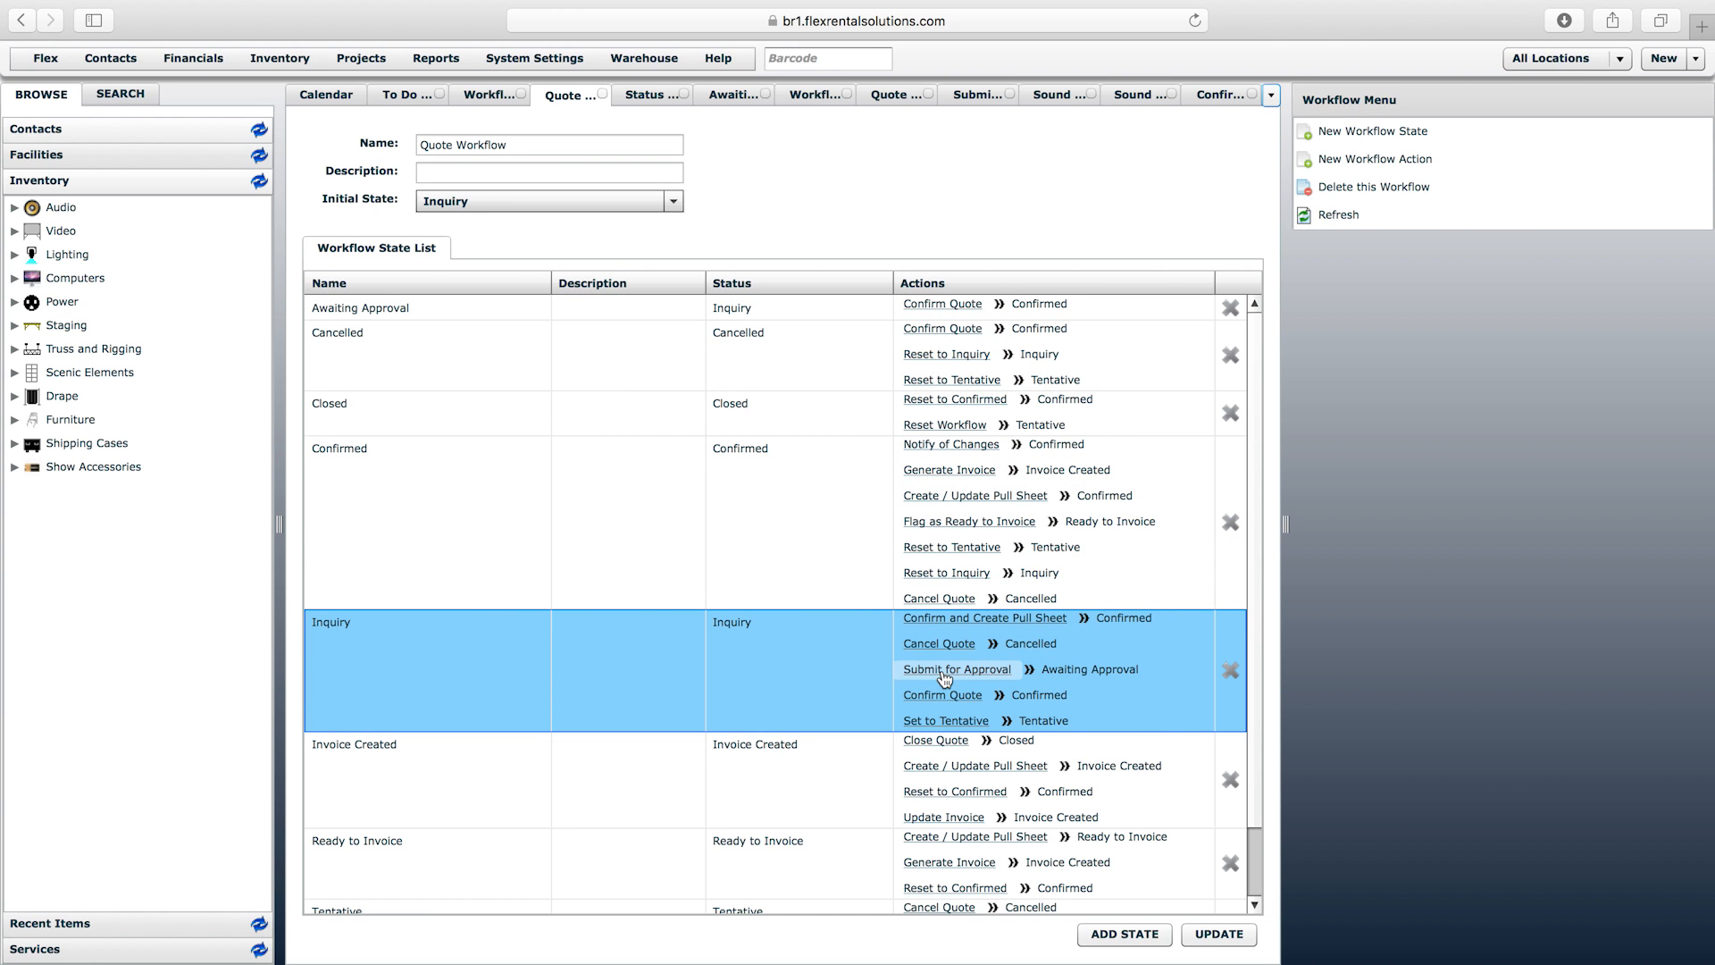
pyautogui.click(381, 310)
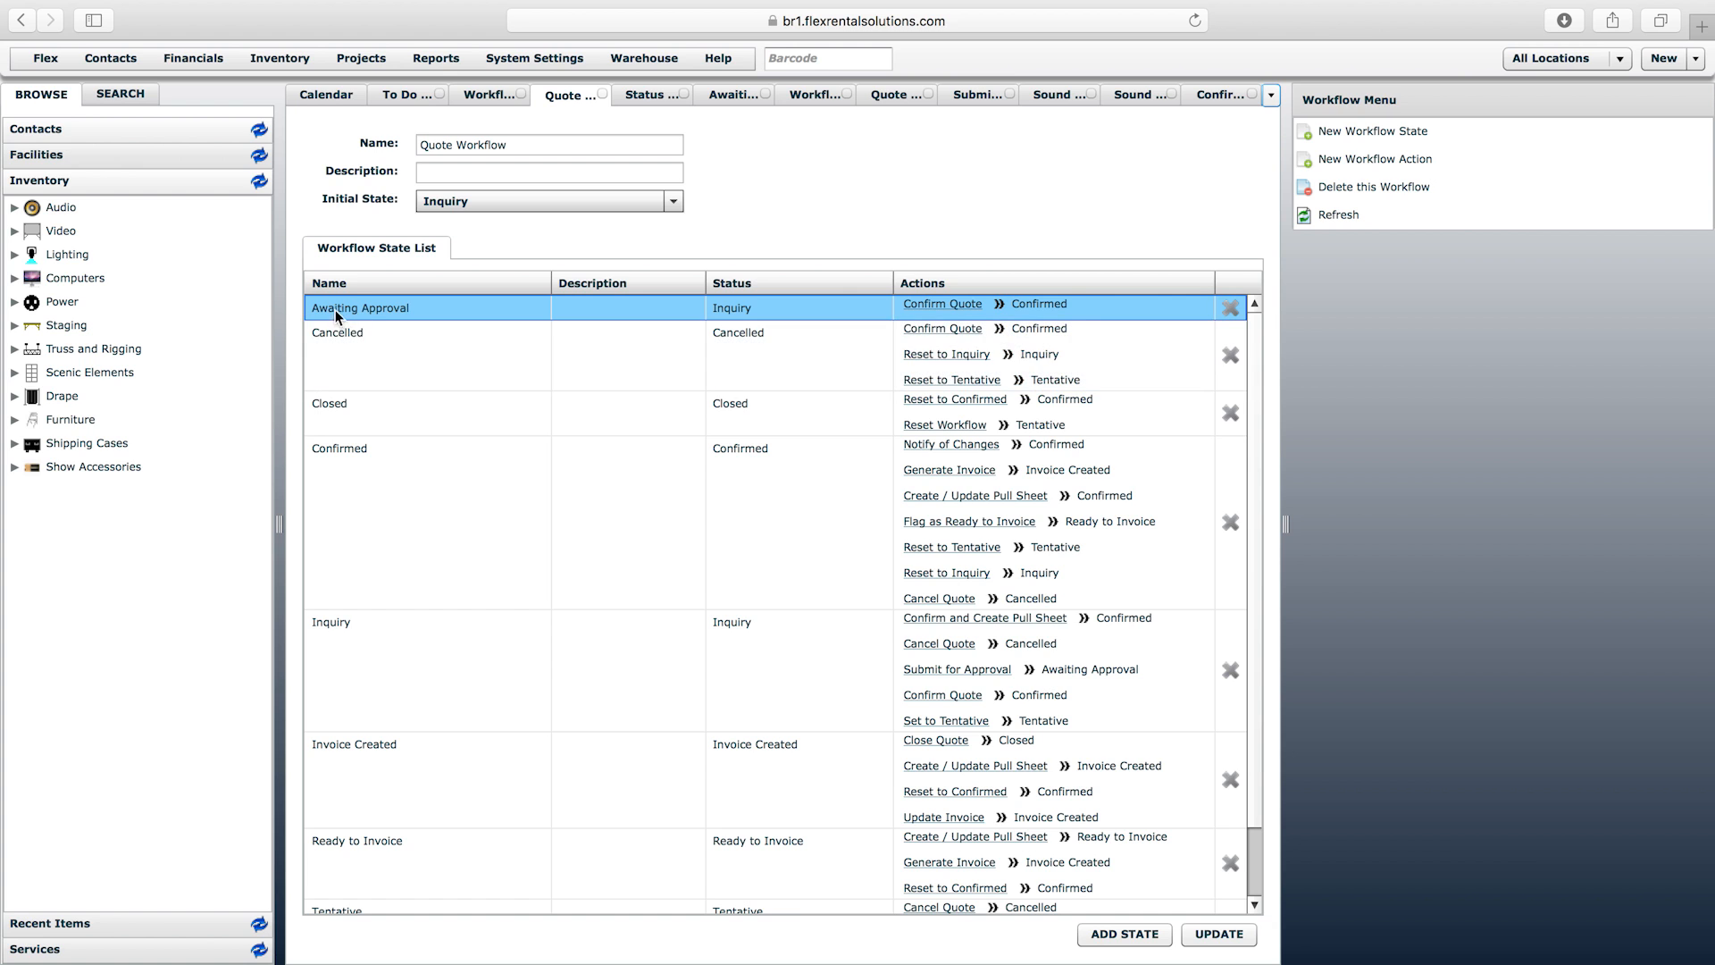
pyautogui.click(1133, 95)
pyautogui.scroll(-10, 1519, 786)
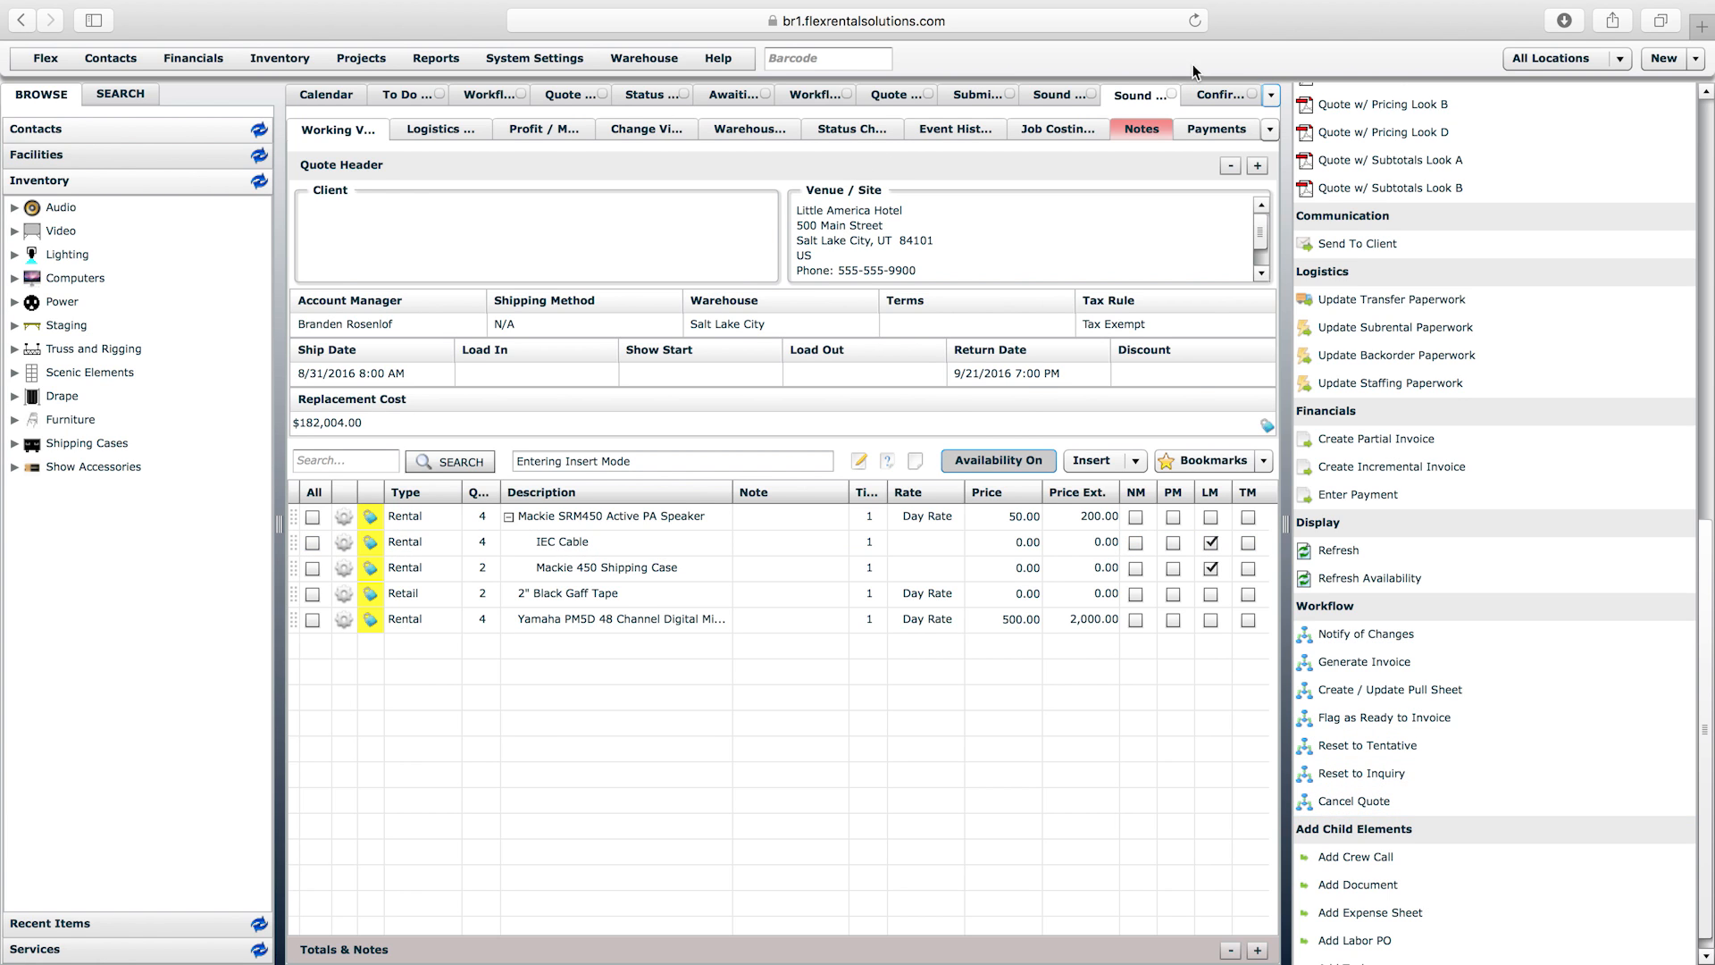
pyautogui.click(569, 94)
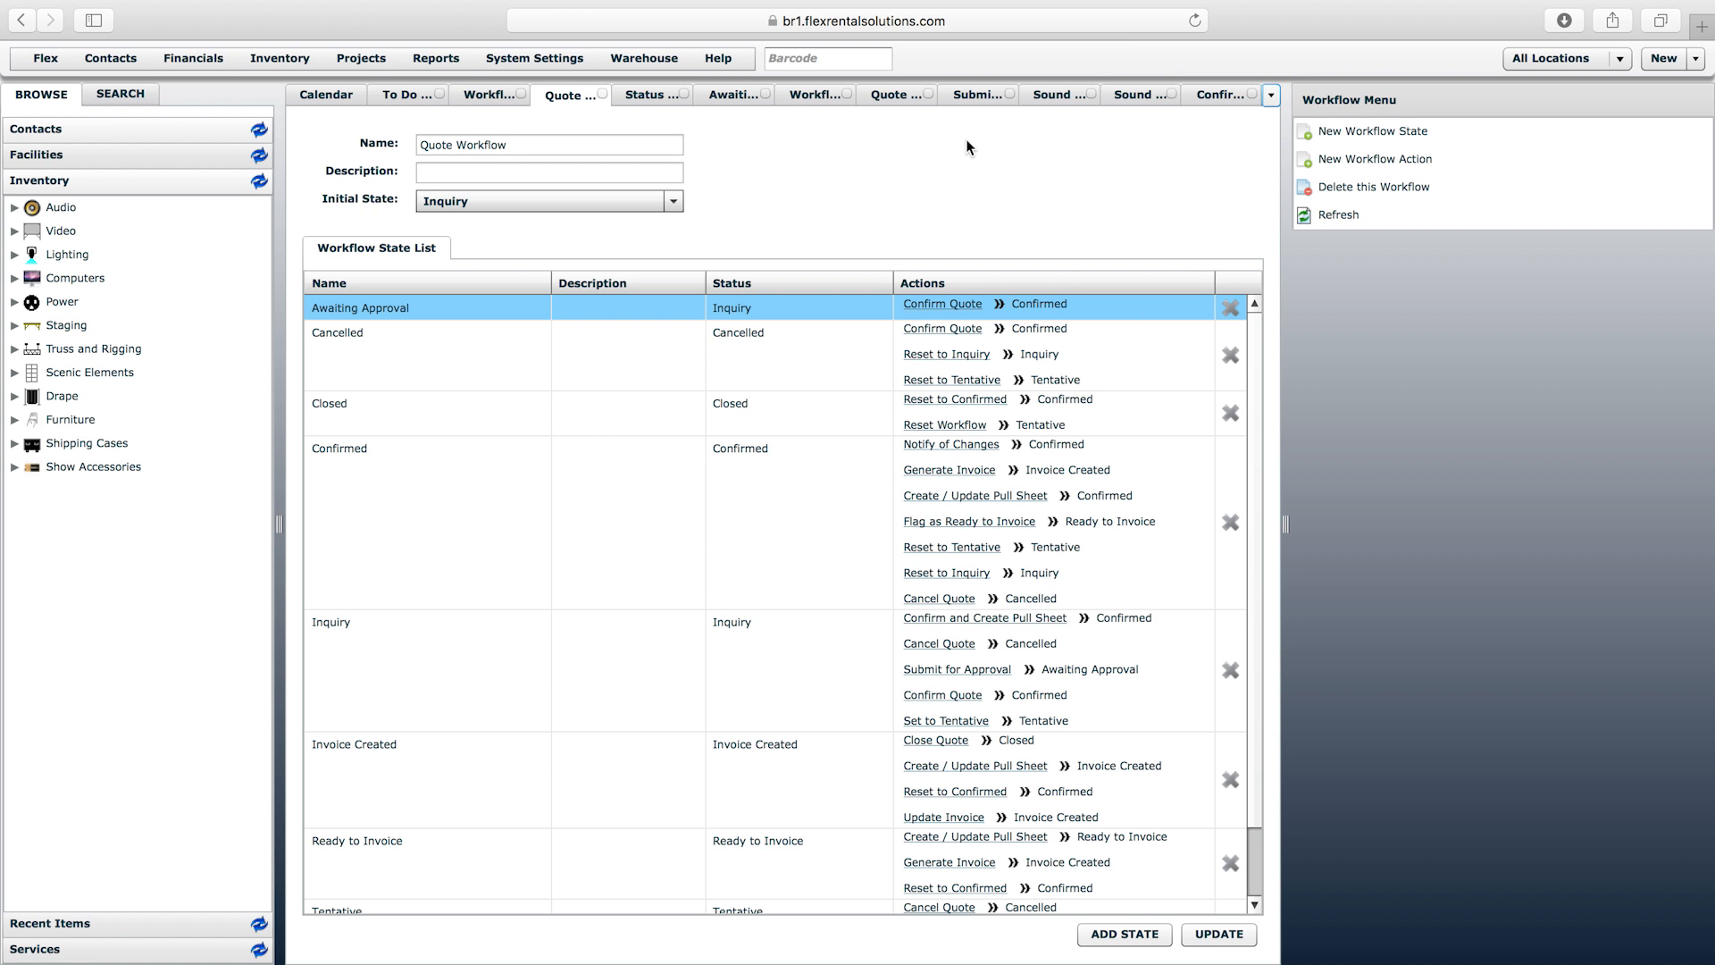
# - Open the Flex Rental Solutions Forum in a new browser tab
pyautogui.press('super+t')
pyautogui.write('forum')
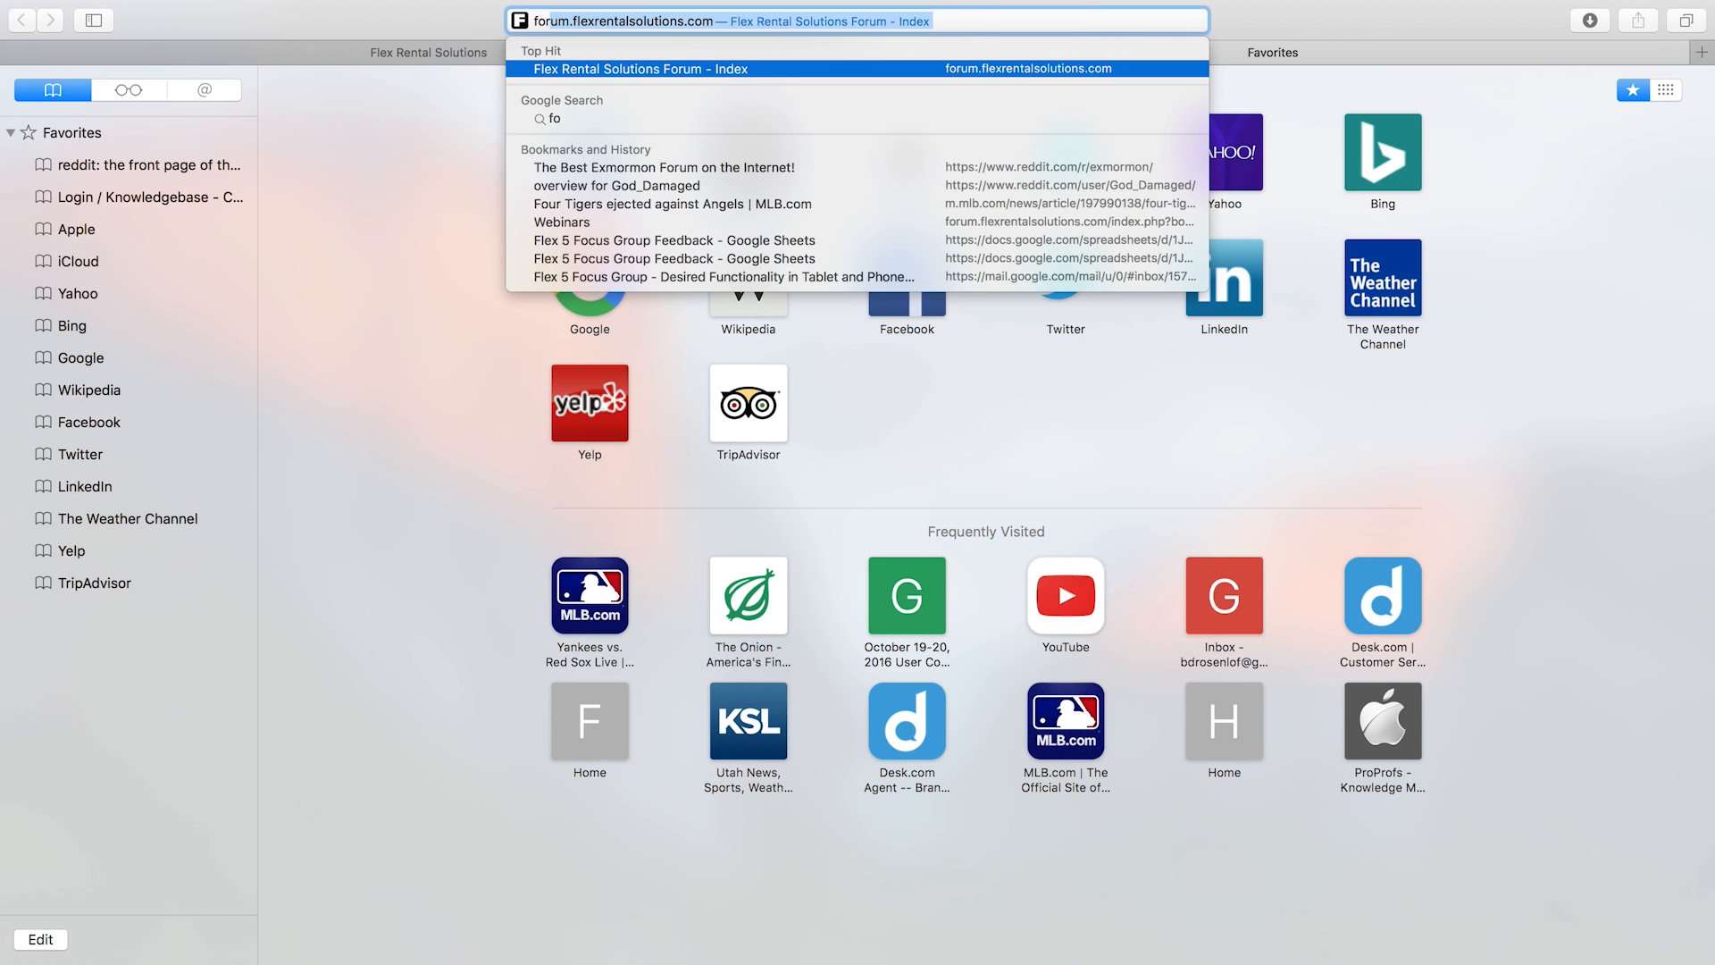
pyautogui.press('Return')
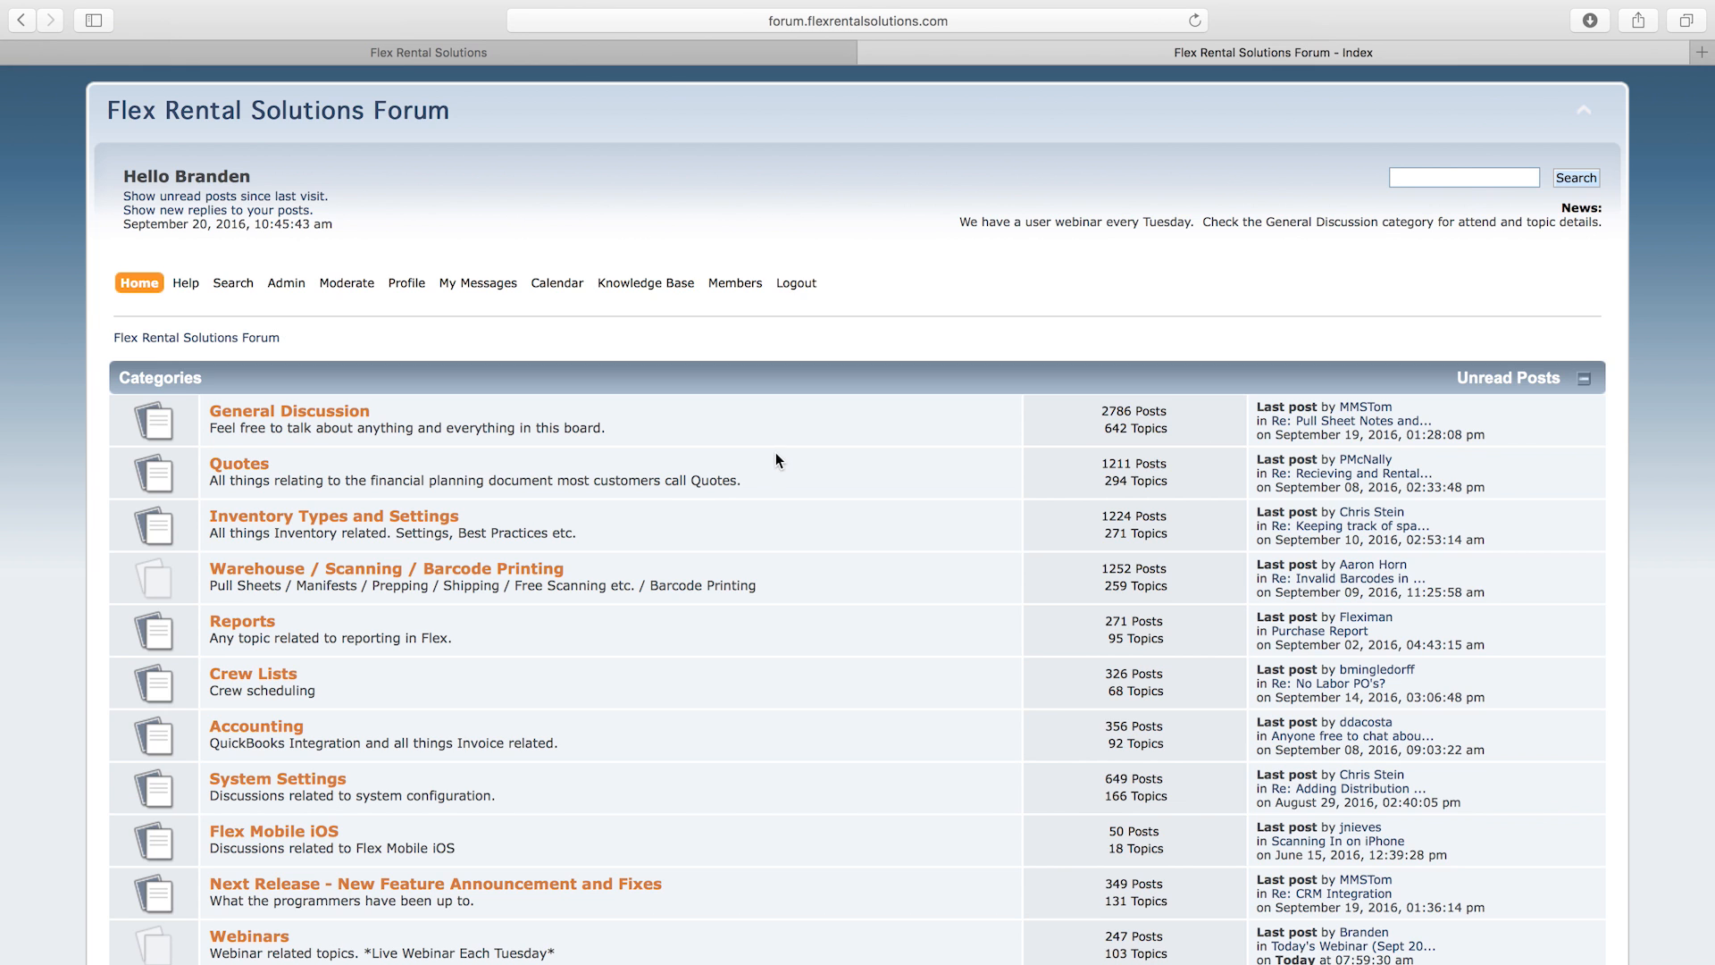
# - Open the Webinars topic "Today's Webinar (Sept 20): All About Workflows"
pyautogui.scroll(-5, 775, 457)
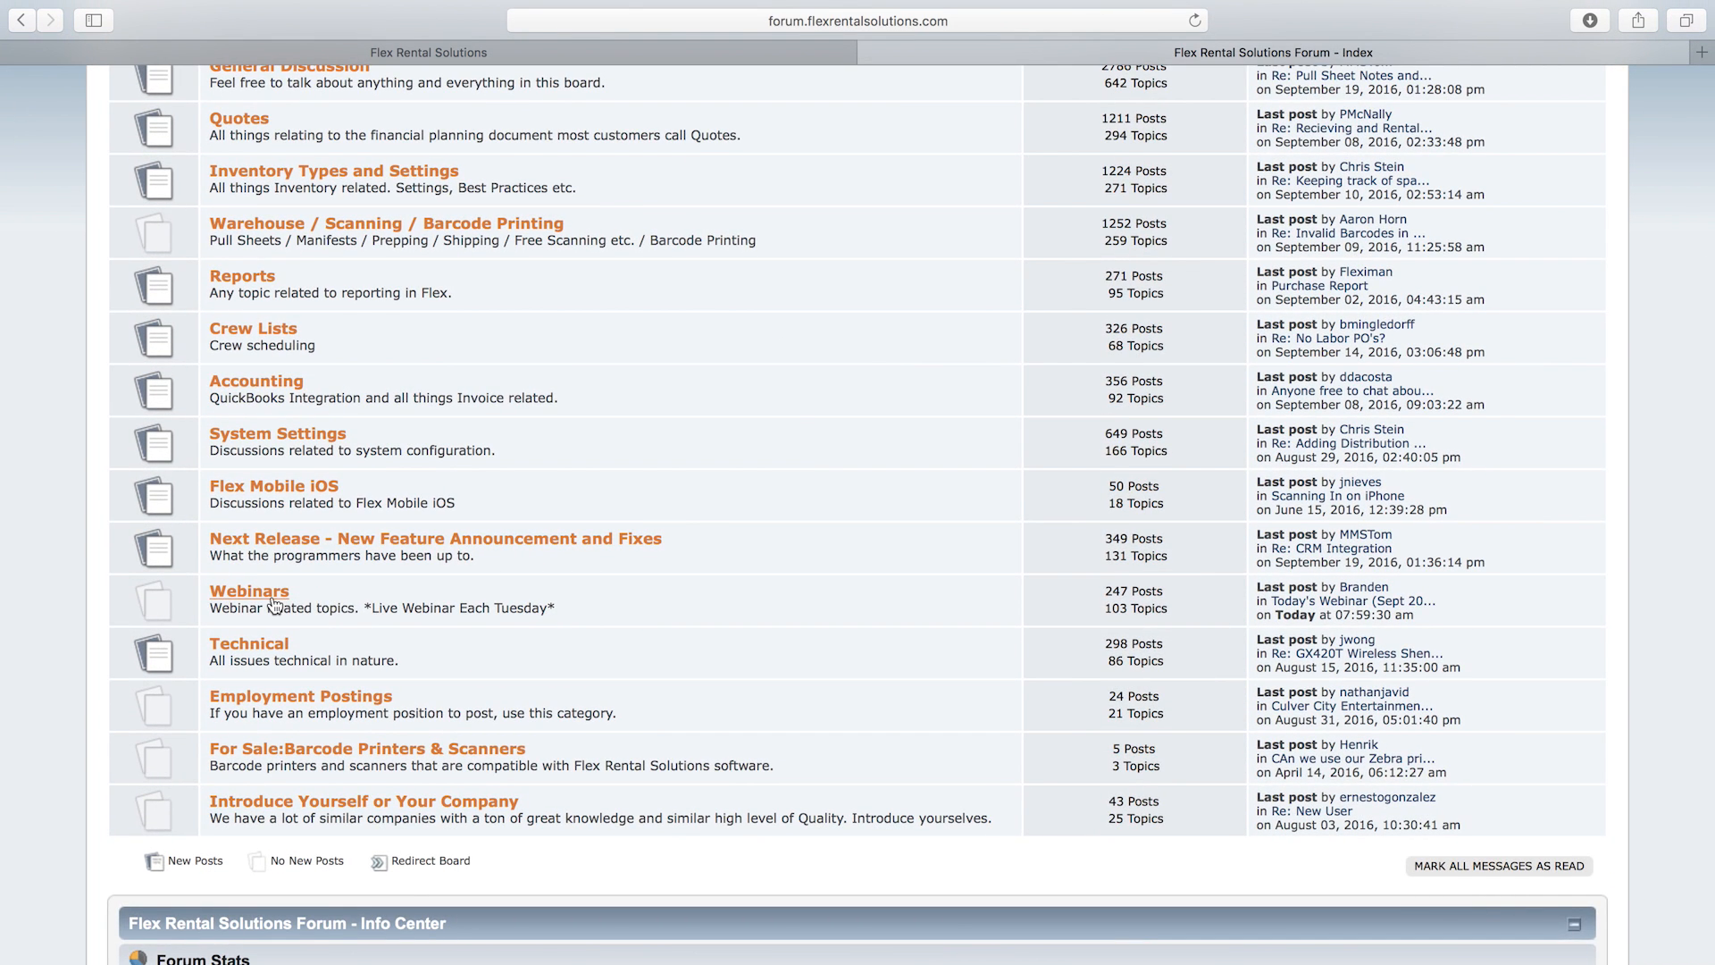
pyautogui.click(274, 603)
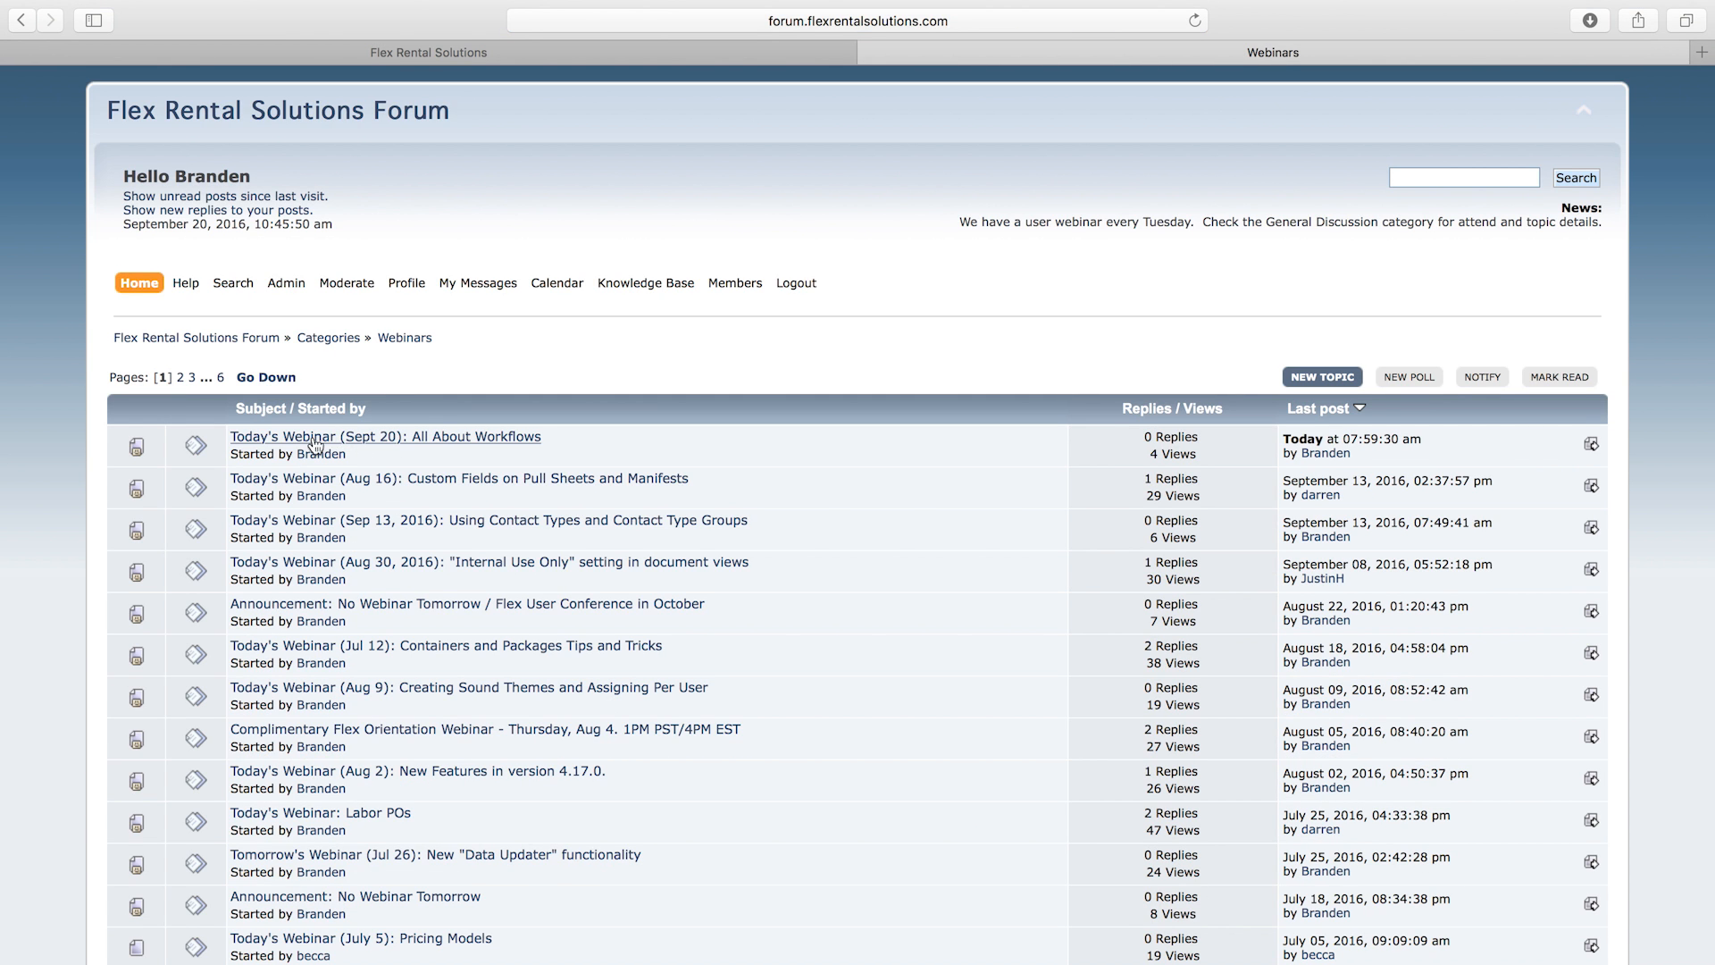
pyautogui.click(435, 437)
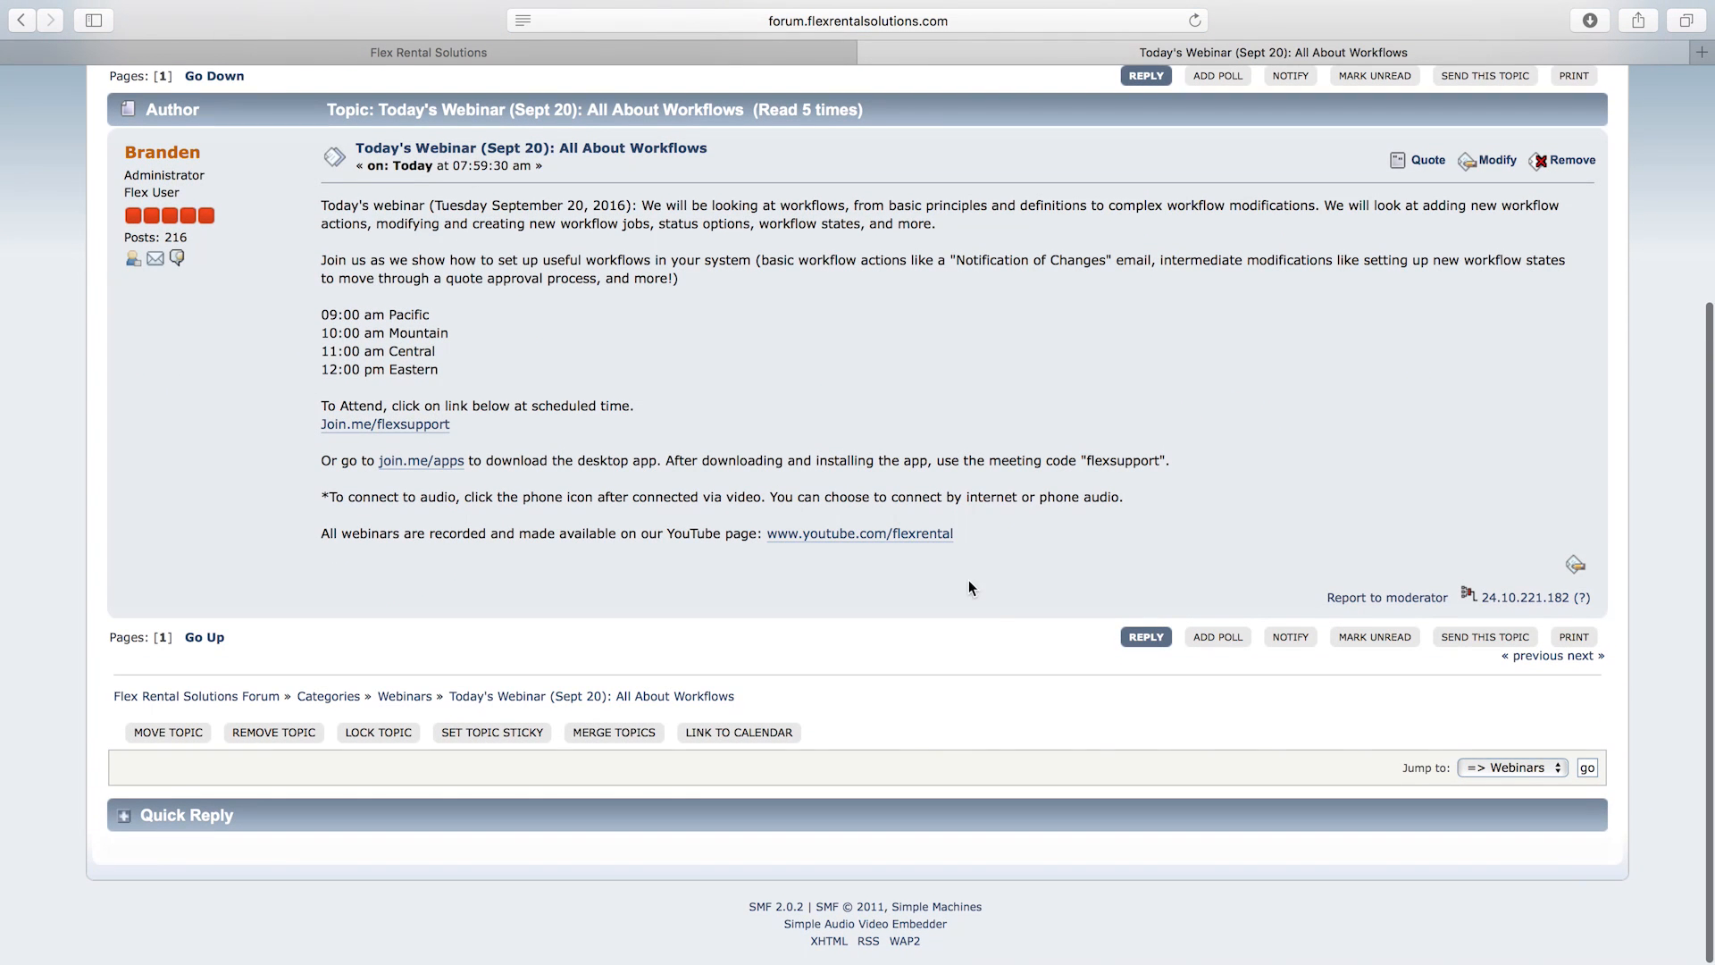